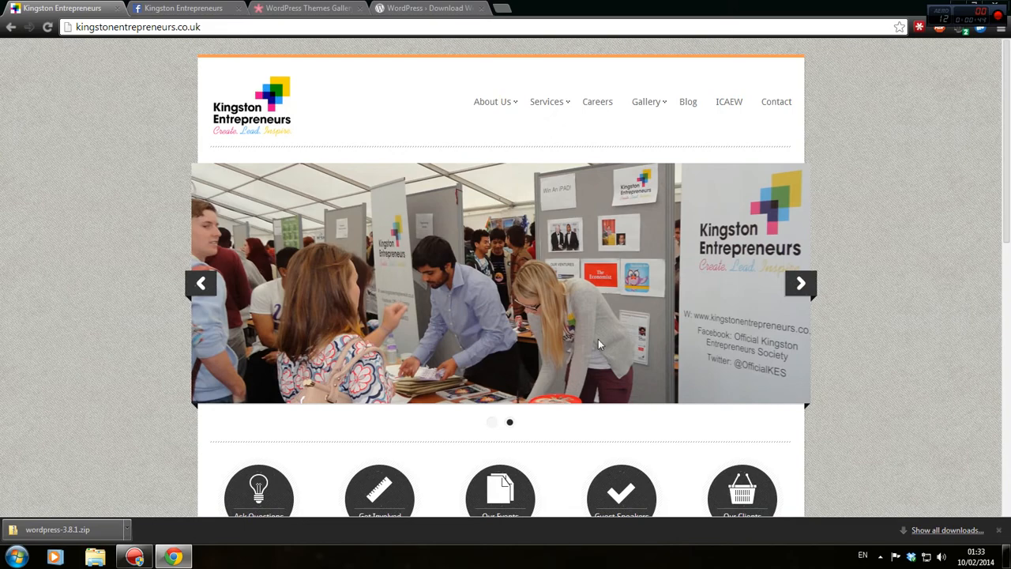
View the home page source, highlight the WordPress 3.4.2 generator tag, and return to the site tab.
{"action": "scroll", "coordinate": [664, 309], "scroll_direction": "down", "scroll_amount": 6}
{"action": "scroll", "coordinate": [661, 310], "scroll_direction": "up", "scroll_amount": 3}
{"action": "scroll", "coordinate": [660, 310], "scroll_direction": "up", "scroll_amount": 3}
{"action": "key", "text": "ctrl+u"}
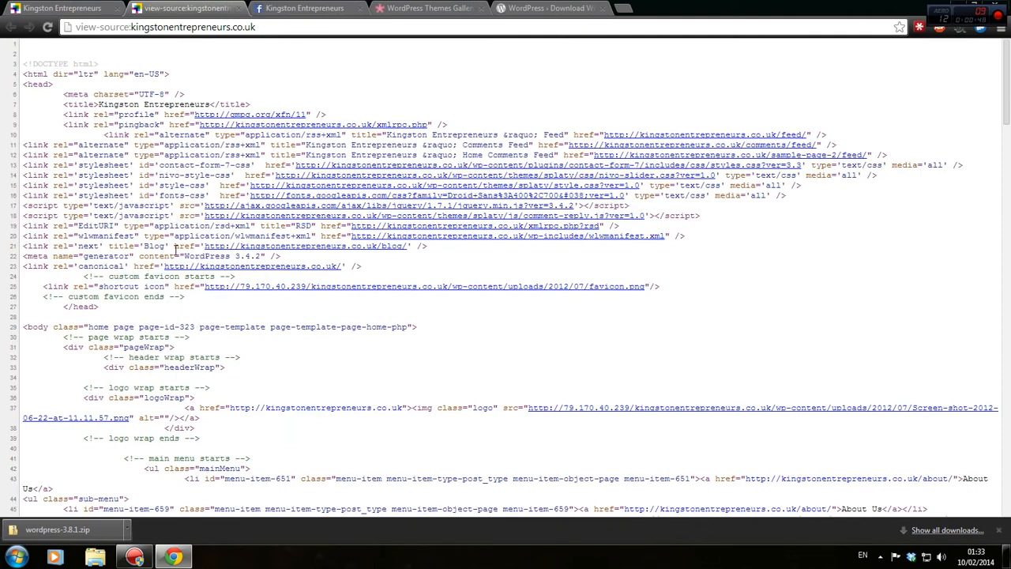
{"action": "left_click_drag", "start_coordinate": [177, 252], "coordinate": [301, 254]}
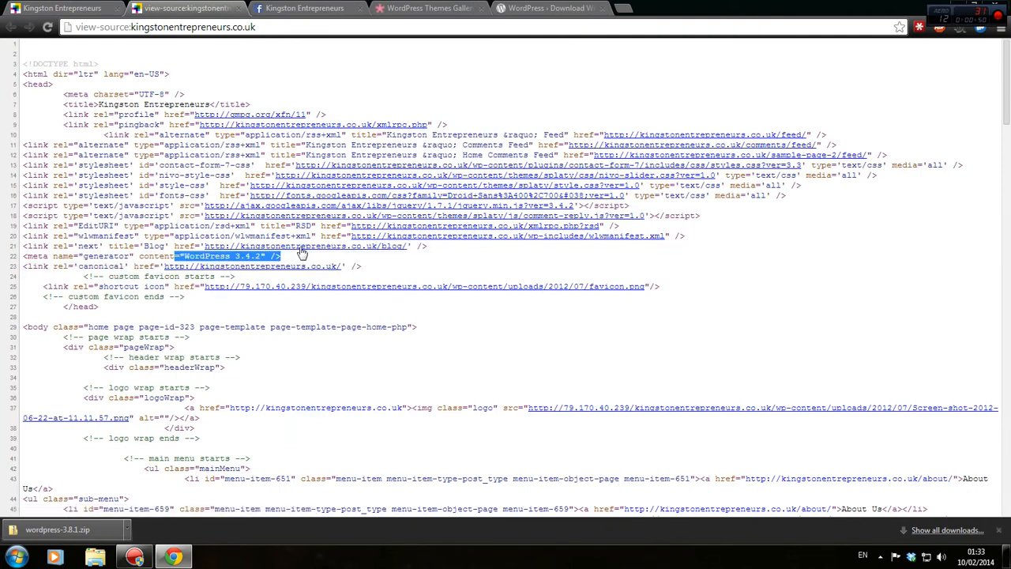
{"action": "key", "text": "ctrl+shift+Tab"}
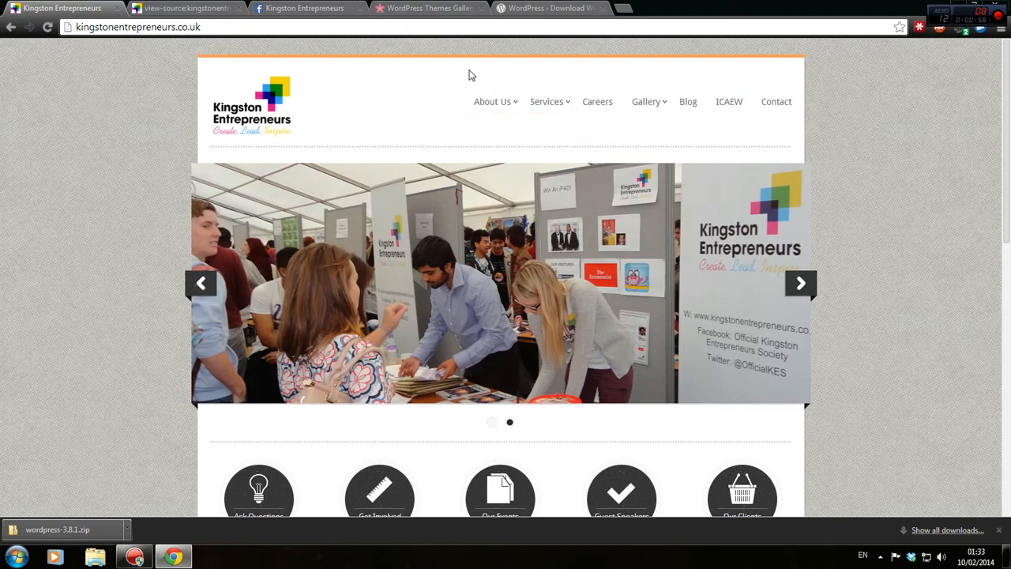
Close the page-source tab and visit The President's Welcome and About Us pages.
{"action": "left_click", "coordinate": [204, 8]}
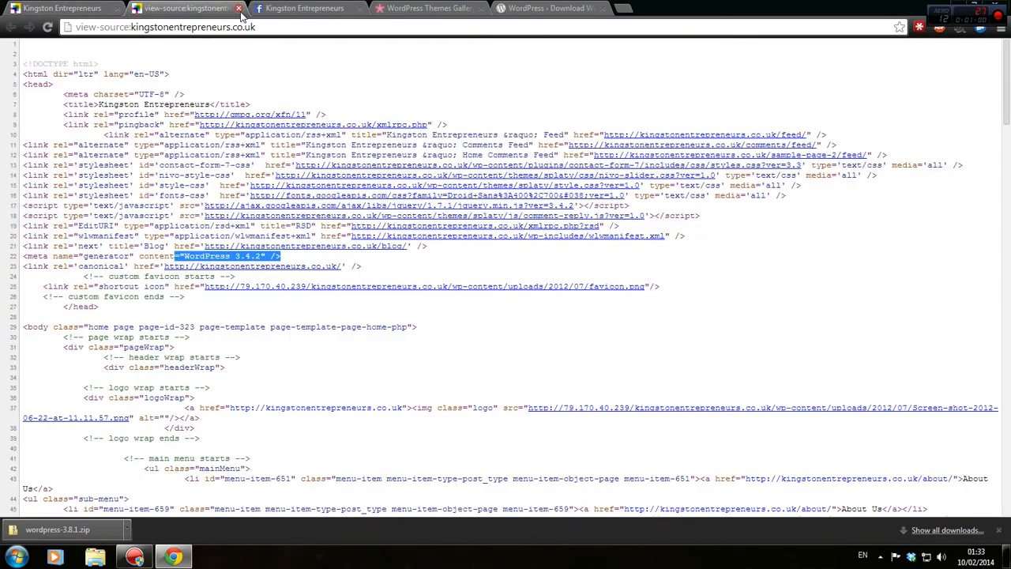
{"action": "left_click", "coordinate": [235, 8]}
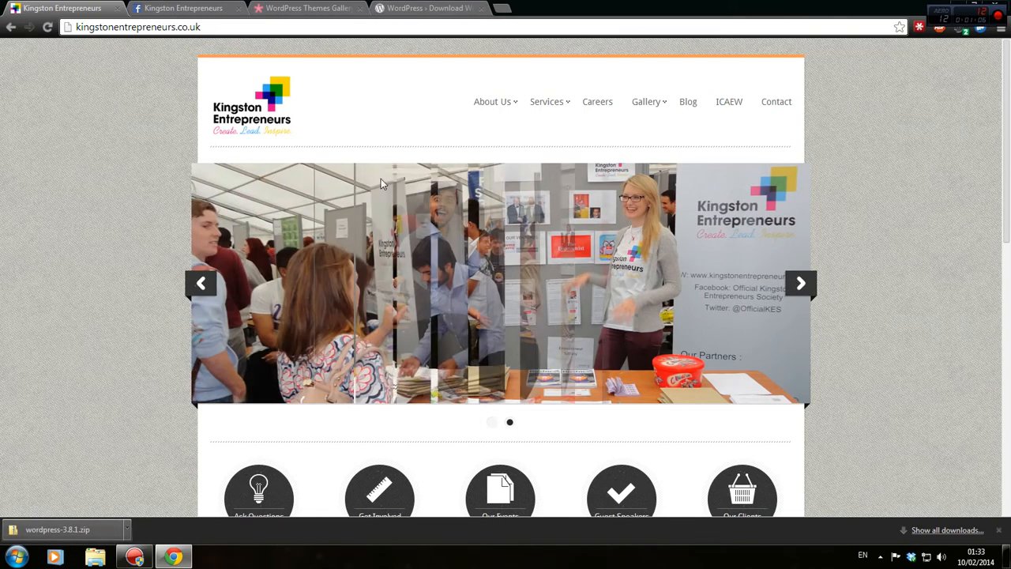
{"action": "scroll", "coordinate": [510, 79], "scroll_direction": "down", "scroll_amount": 1}
{"action": "scroll", "coordinate": [510, 79], "scroll_direction": "up", "scroll_amount": 1}
{"action": "mouse_move", "coordinate": [506, 90]}
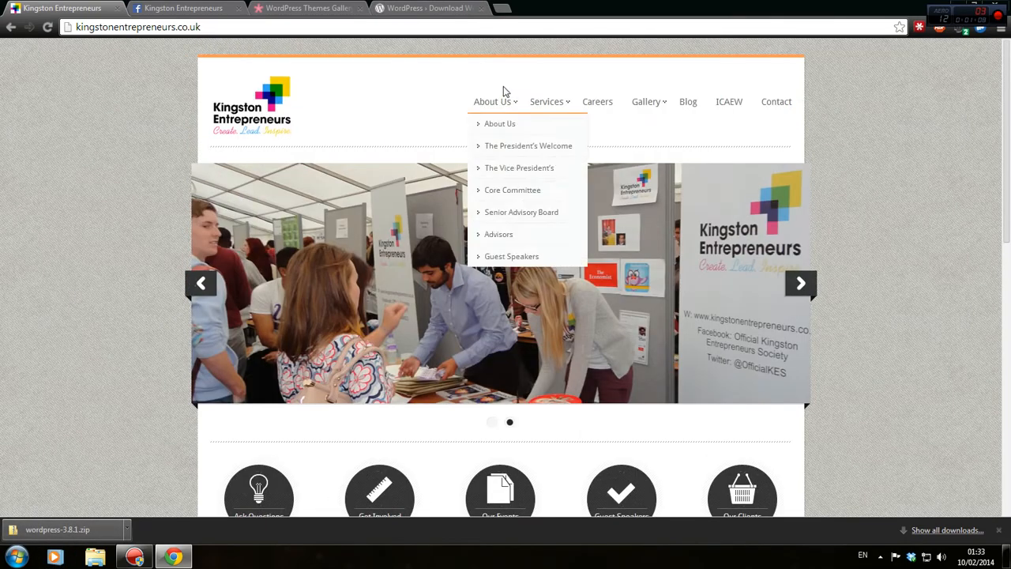
{"action": "left_click", "coordinate": [504, 146]}
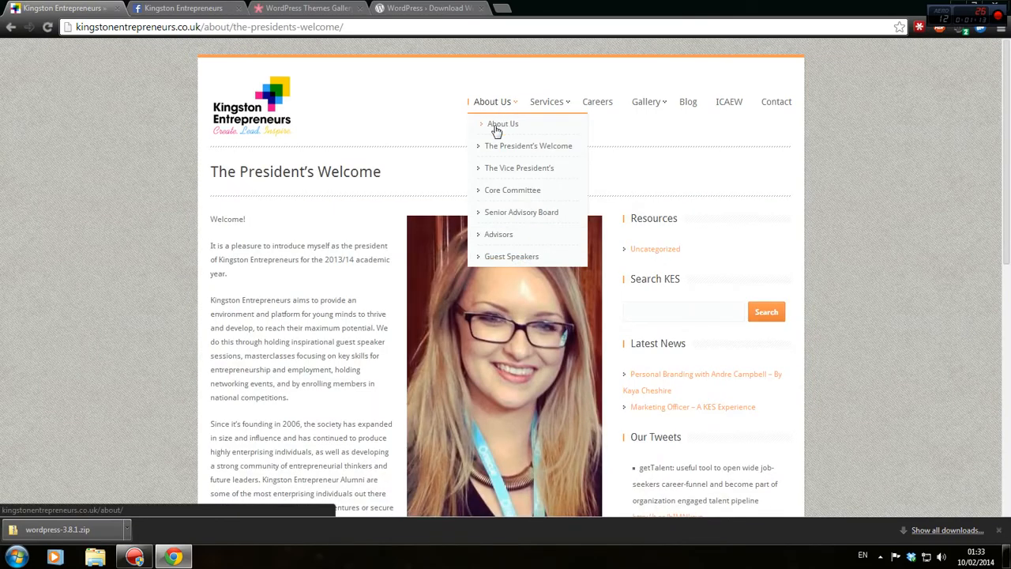
{"action": "left_click", "coordinate": [497, 125]}
{"action": "scroll", "coordinate": [443, 204], "scroll_direction": "down", "scroll_amount": 5}
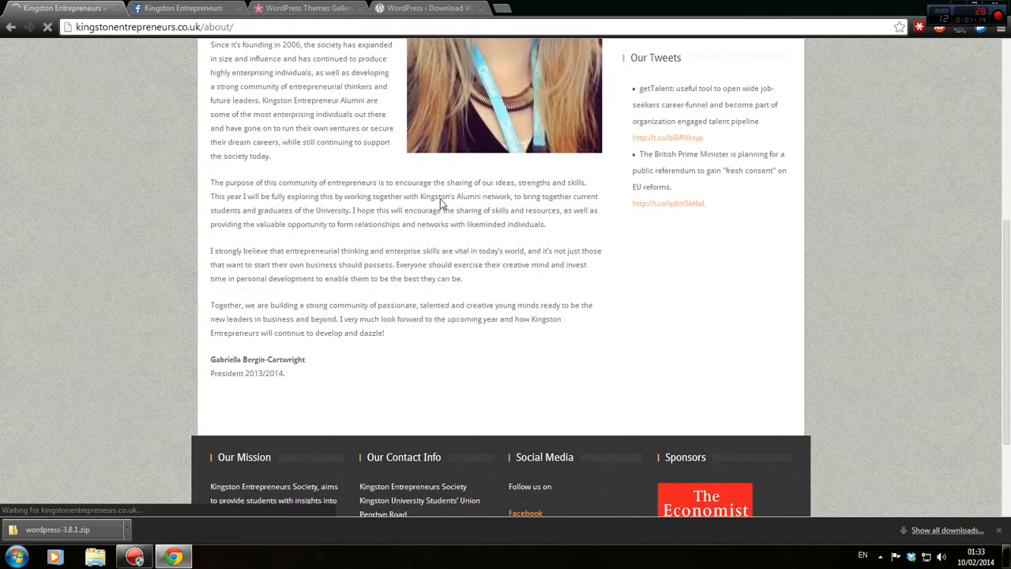
{"action": "scroll", "coordinate": [411, 160], "scroll_direction": "down", "scroll_amount": 3}
{"action": "scroll", "coordinate": [395, 162], "scroll_direction": "up", "scroll_amount": 3}
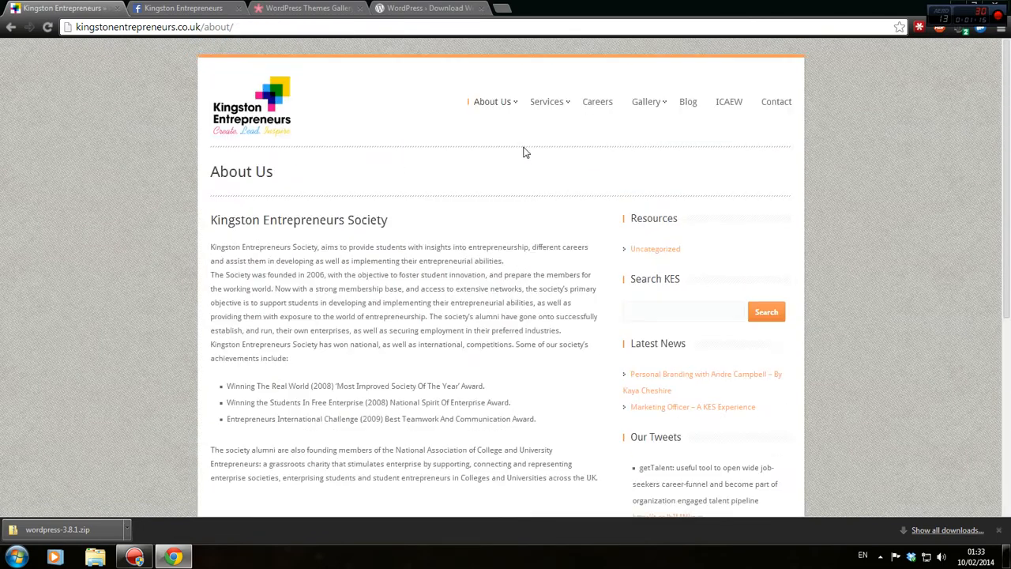
Visit the Senior Advisory Board and Blog pages, then return to the home page via the logo.
{"action": "mouse_move", "coordinate": [514, 113]}
{"action": "left_click", "coordinate": [524, 219]}
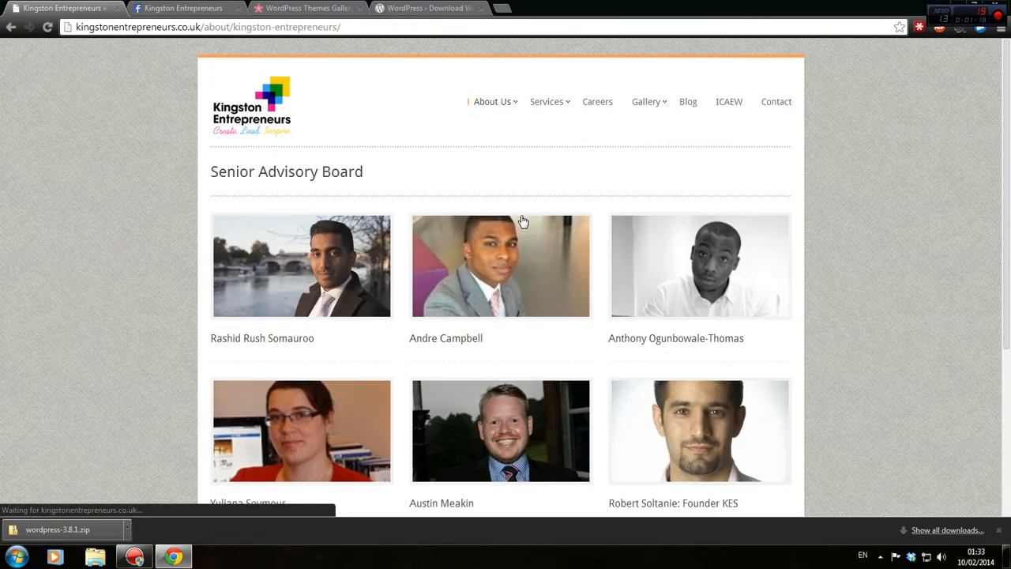
{"action": "scroll", "coordinate": [520, 214], "scroll_direction": "down", "scroll_amount": 3}
{"action": "scroll", "coordinate": [501, 211], "scroll_direction": "up", "scroll_amount": 3}
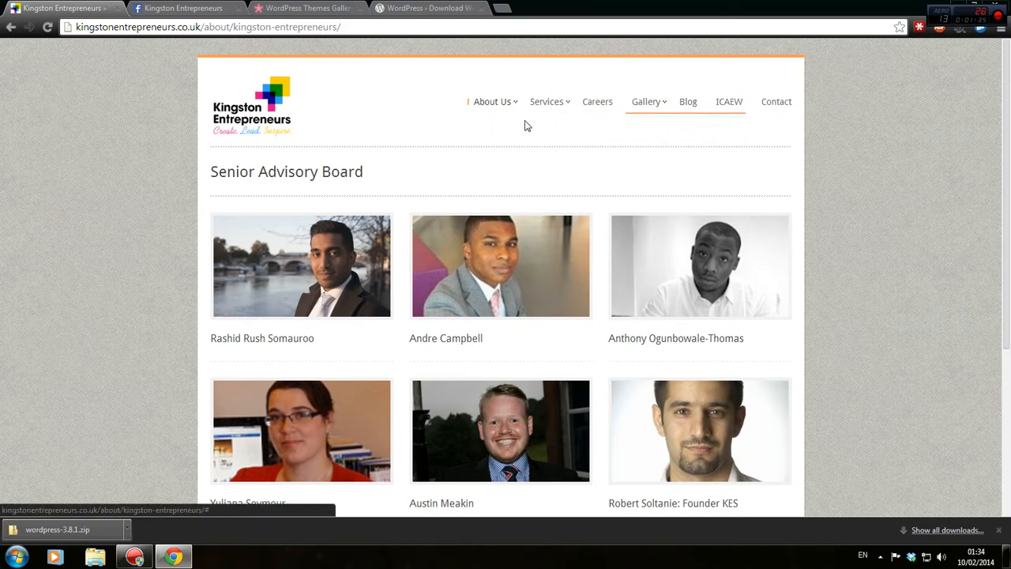
{"action": "mouse_move", "coordinate": [488, 103]}
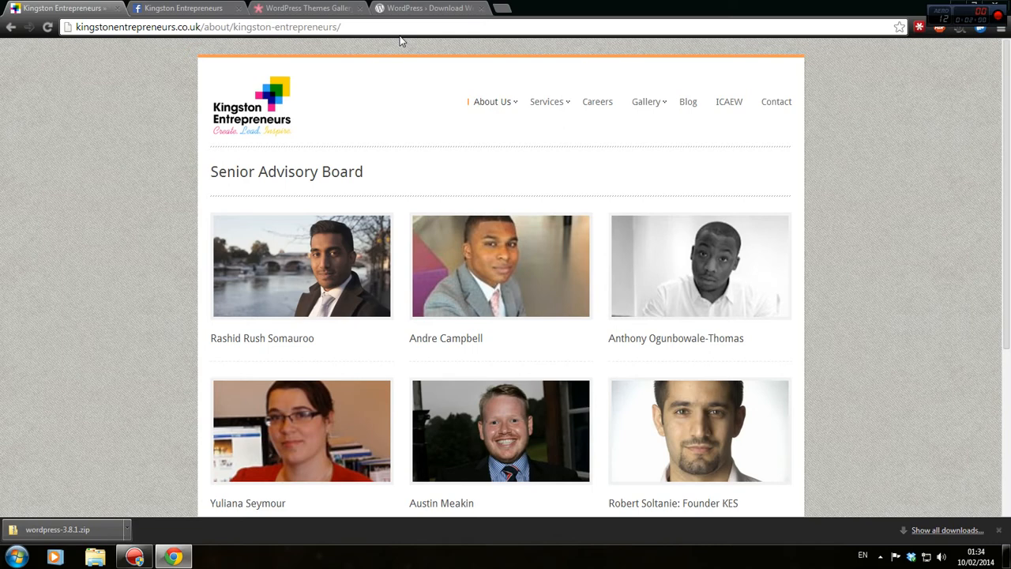
{"action": "left_click", "coordinate": [692, 104]}
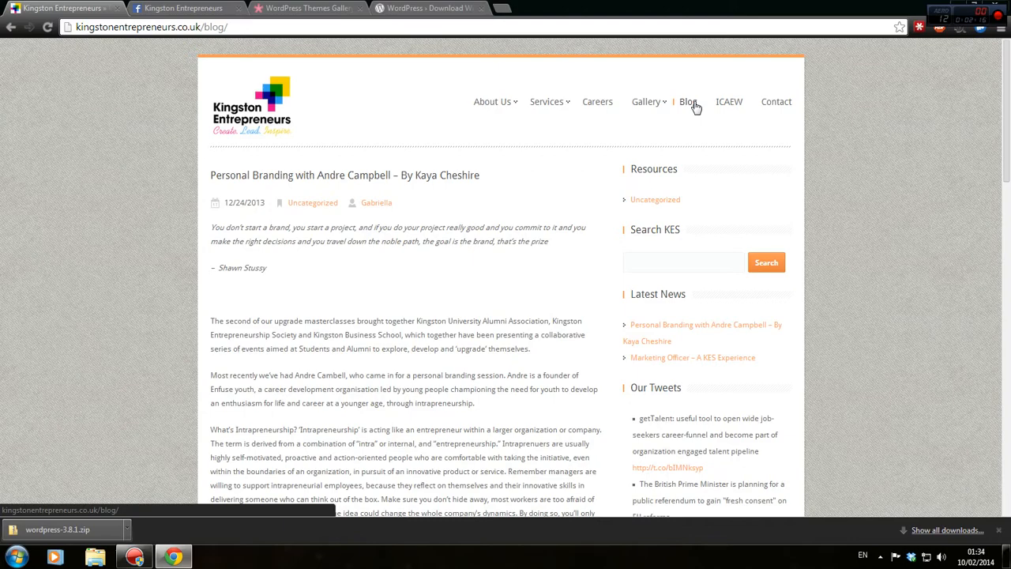
{"action": "left_click", "coordinate": [689, 104]}
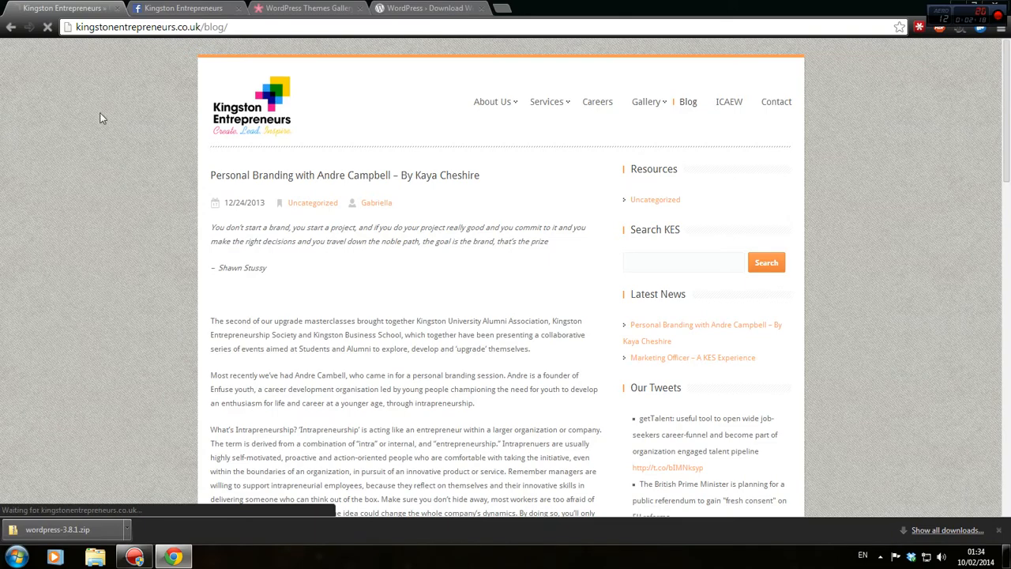
{"action": "left_click", "coordinate": [267, 134]}
{"action": "scroll", "coordinate": [276, 140], "scroll_direction": "down", "scroll_amount": 10}
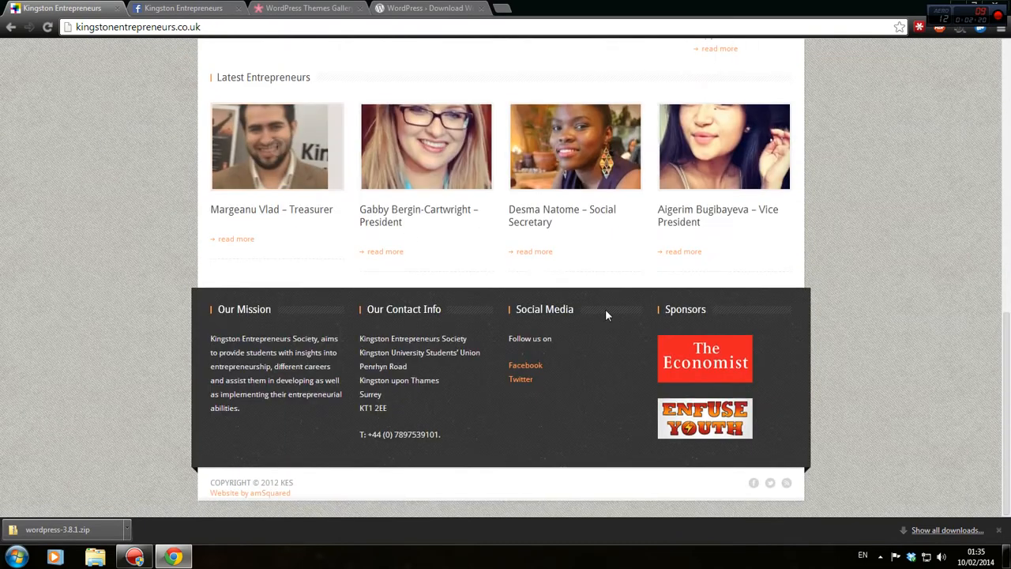
{"action": "scroll", "coordinate": [663, 324], "scroll_direction": "up", "scroll_amount": 10}
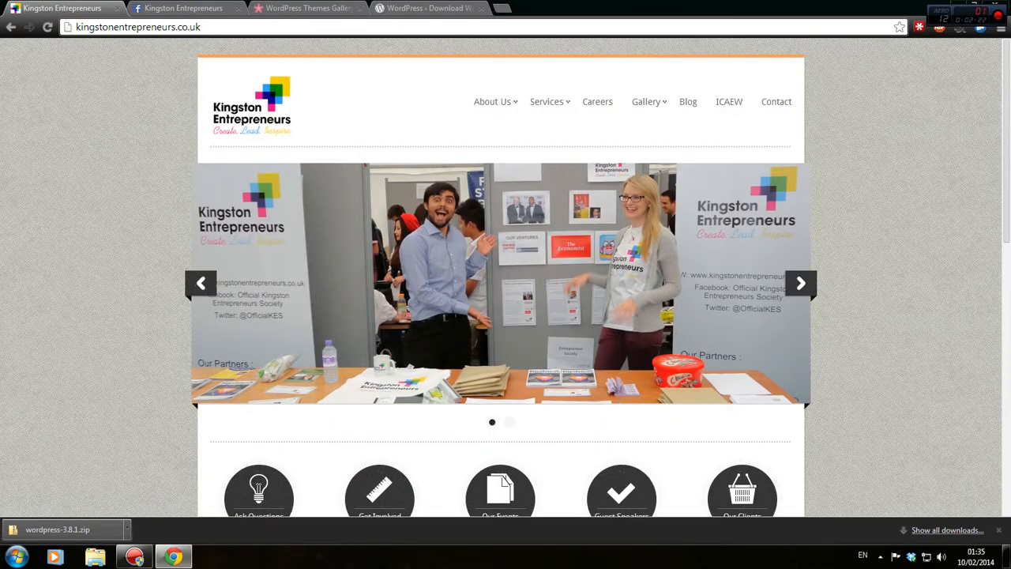
Minimize Chrome and open the Computer view in Windows Explorer.
{"action": "left_click", "coordinate": [448, 7]}
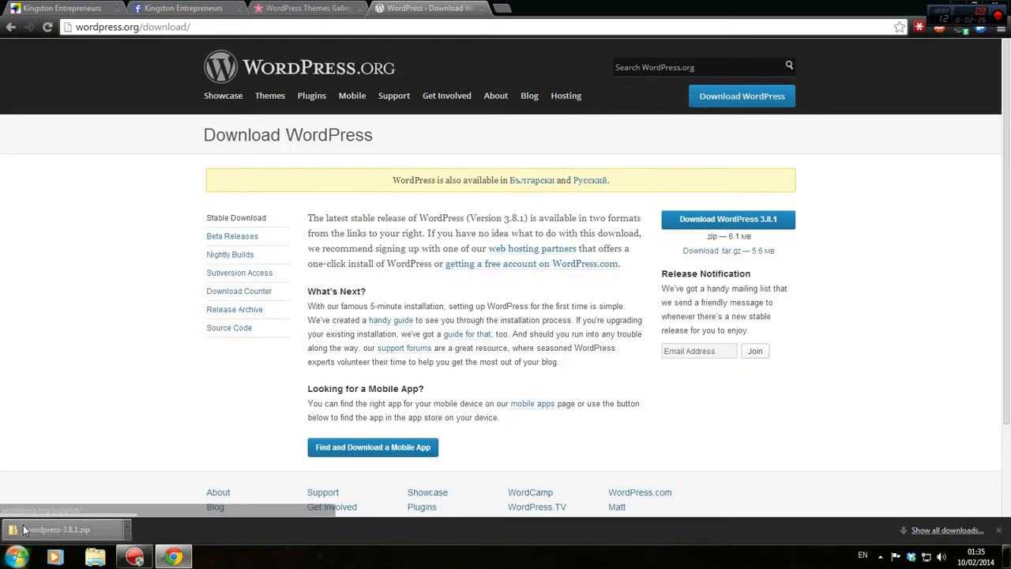
{"action": "left_click_drag", "start_coordinate": [568, 6], "coordinate": [521, 60]}
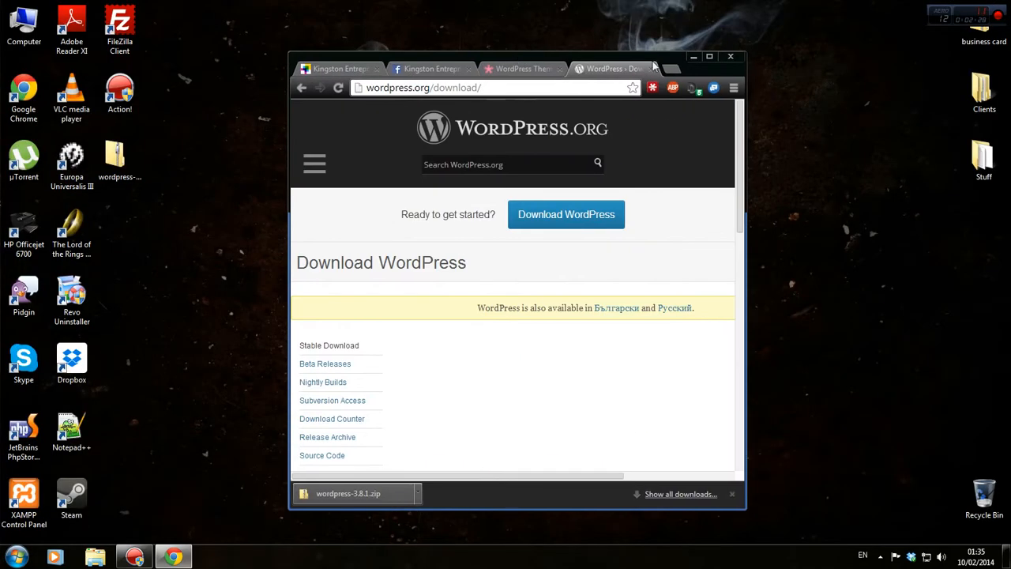
{"action": "left_click", "coordinate": [695, 56]}
{"action": "left_click", "coordinate": [16, 556]}
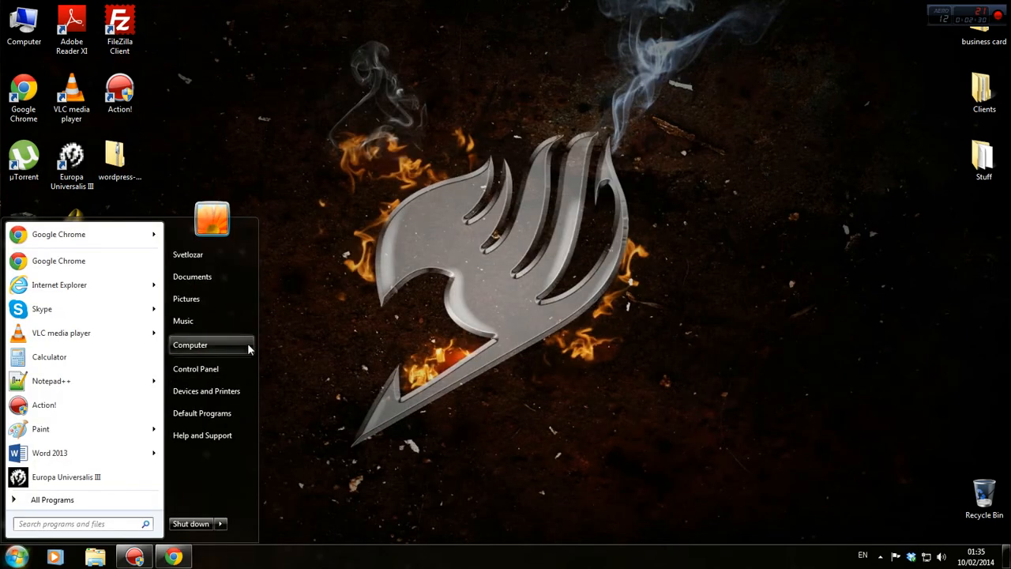
{"action": "left_click", "coordinate": [190, 344]}
{"action": "double_click", "coordinate": [655, 52]}
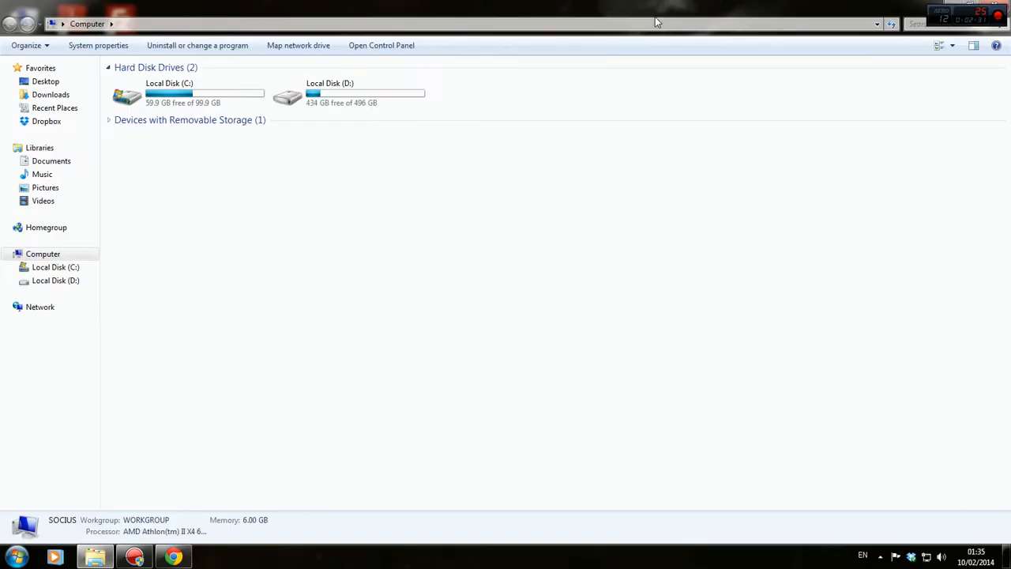
Browse to D:\installed\xampp\htdocs\kingstonentrepreneurs in a smaller Explorer window.
{"action": "double_click", "coordinate": [291, 96]}
{"action": "double_click", "coordinate": [205, 127]}
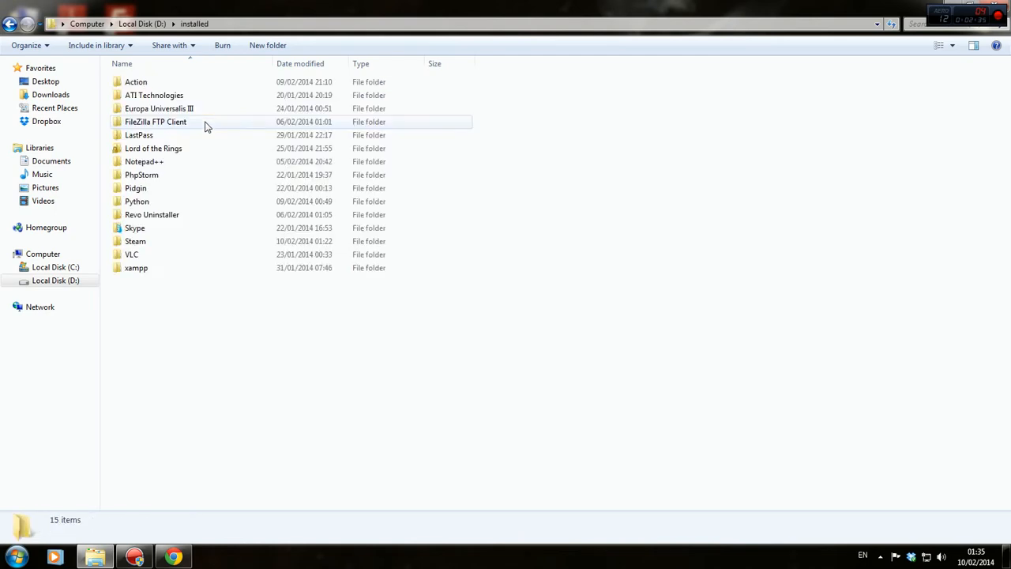
{"action": "double_click", "coordinate": [160, 273]}
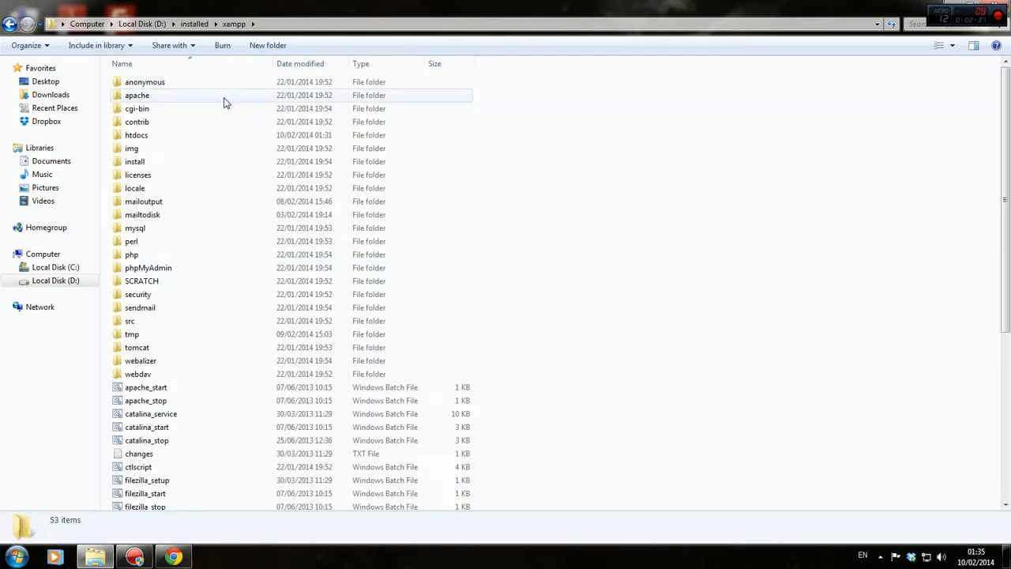
{"action": "double_click", "coordinate": [165, 134]}
{"action": "left_click_drag", "start_coordinate": [247, 36], "coordinate": [469, 86]}
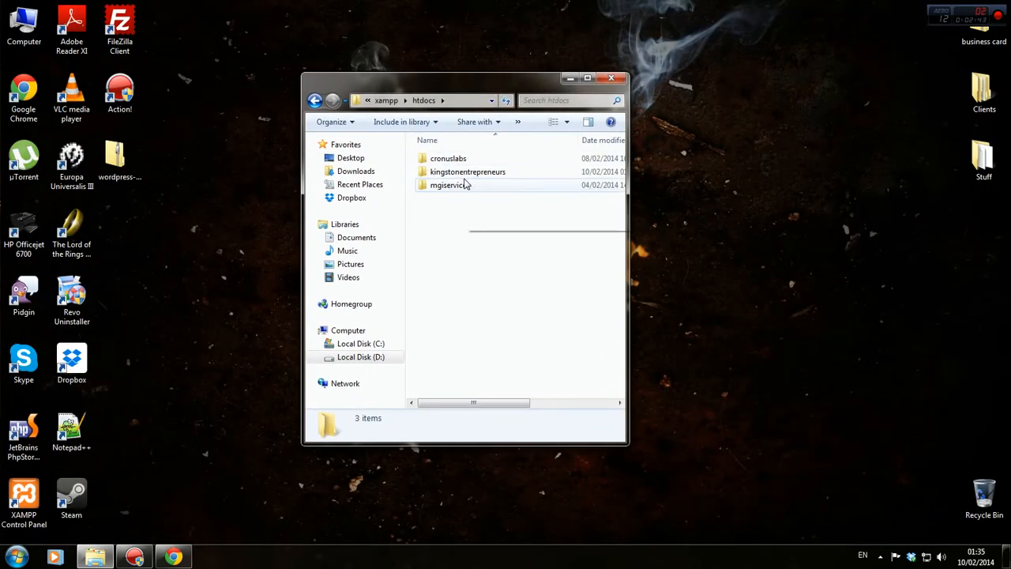
{"action": "double_click", "coordinate": [510, 175]}
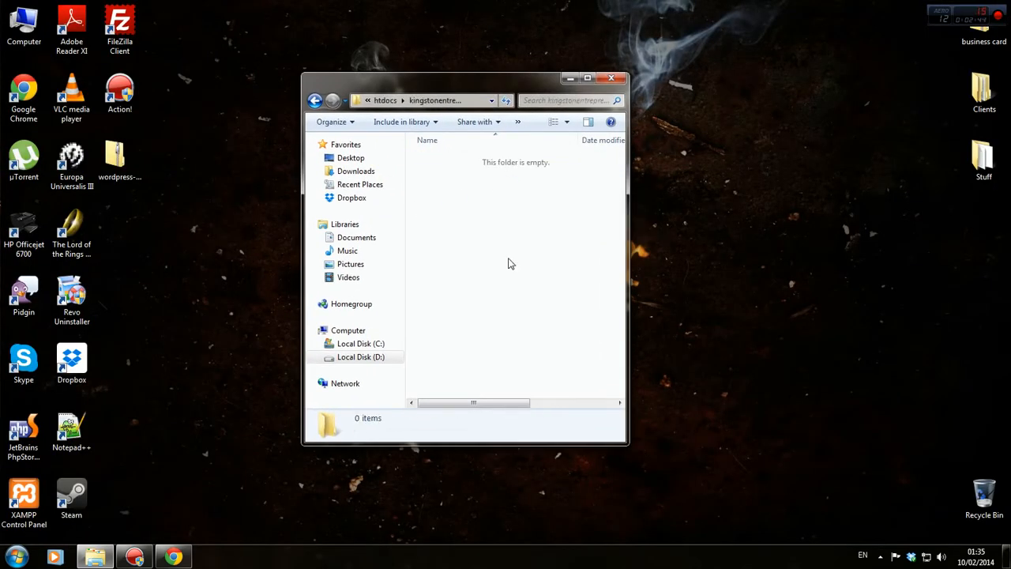
Extract wordpress-3.8.1.zip to a desktop folder and move the progress dialog to the top-right.
{"action": "right_click", "coordinate": [136, 164]}
{"action": "left_click", "coordinate": [162, 191]}
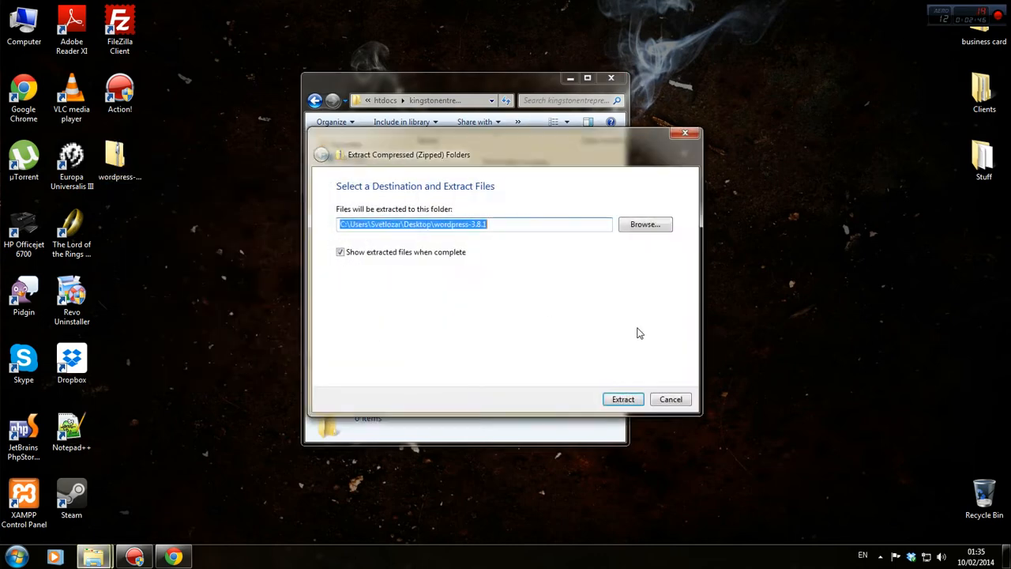
{"action": "left_click", "coordinate": [623, 398]}
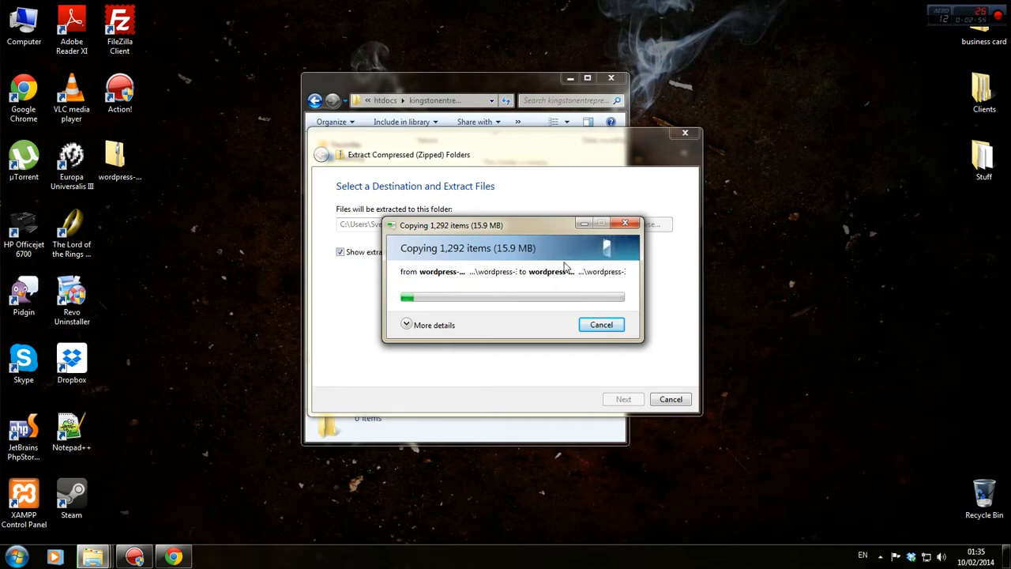
{"action": "left_click_drag", "start_coordinate": [482, 224], "coordinate": [849, 36]}
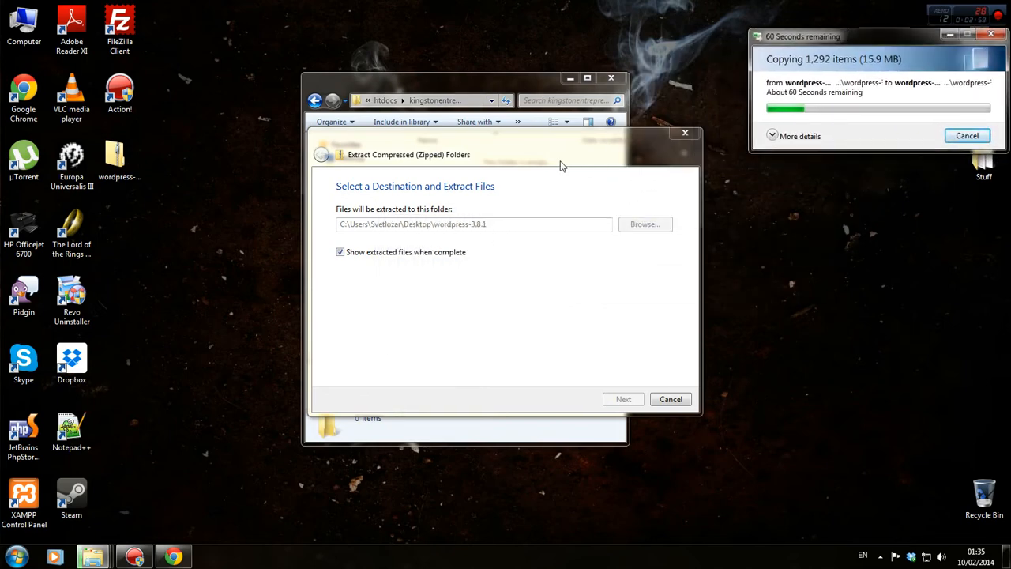
{"action": "left_click_drag", "start_coordinate": [543, 82], "coordinate": [545, 47]}
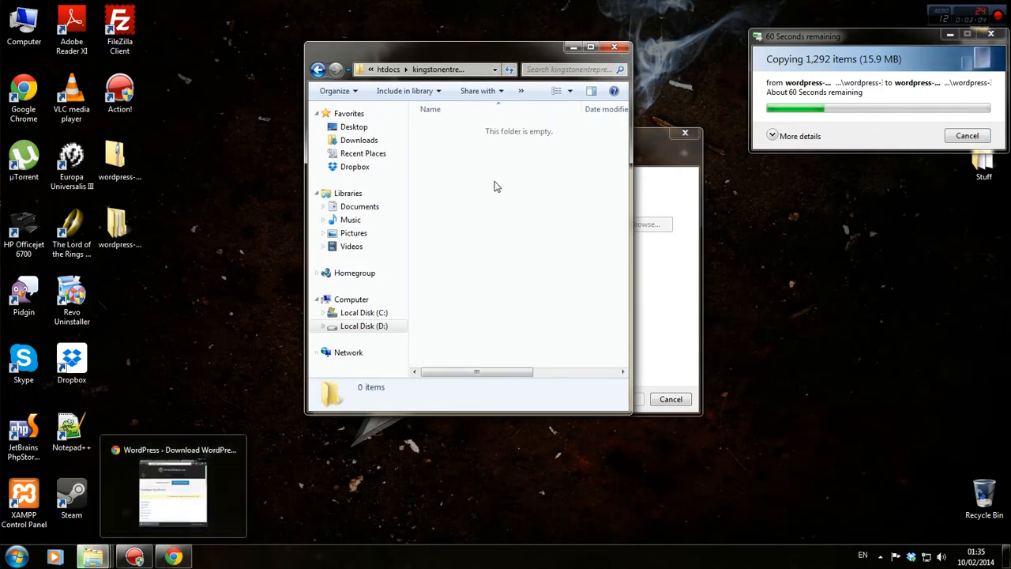
Browse to xampp\apache\conf\extra and open httpd-vhosts in Notepad.
{"action": "key", "text": "super+Left"}
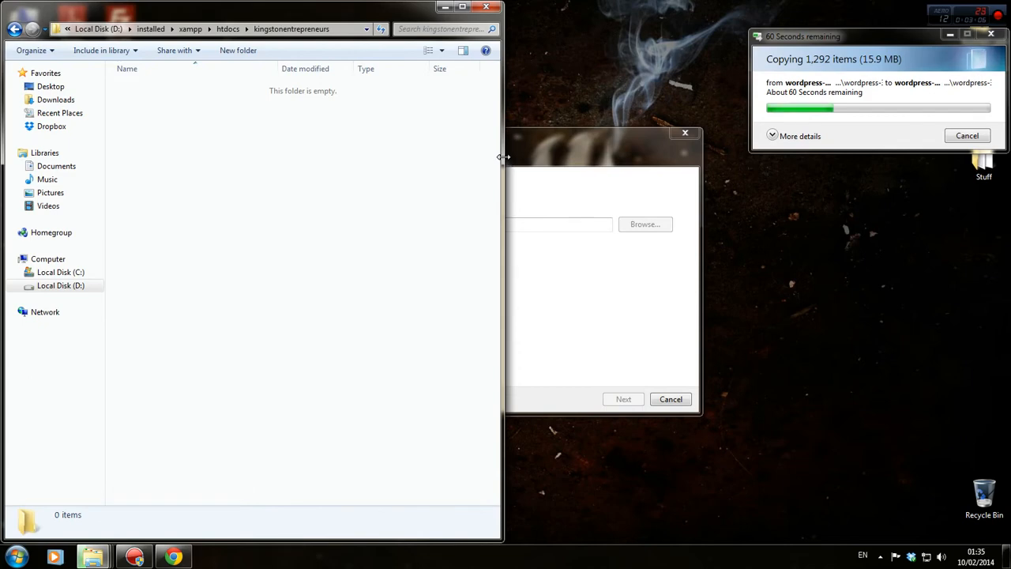
{"action": "left_click_drag", "start_coordinate": [502, 156], "coordinate": [942, 170]}
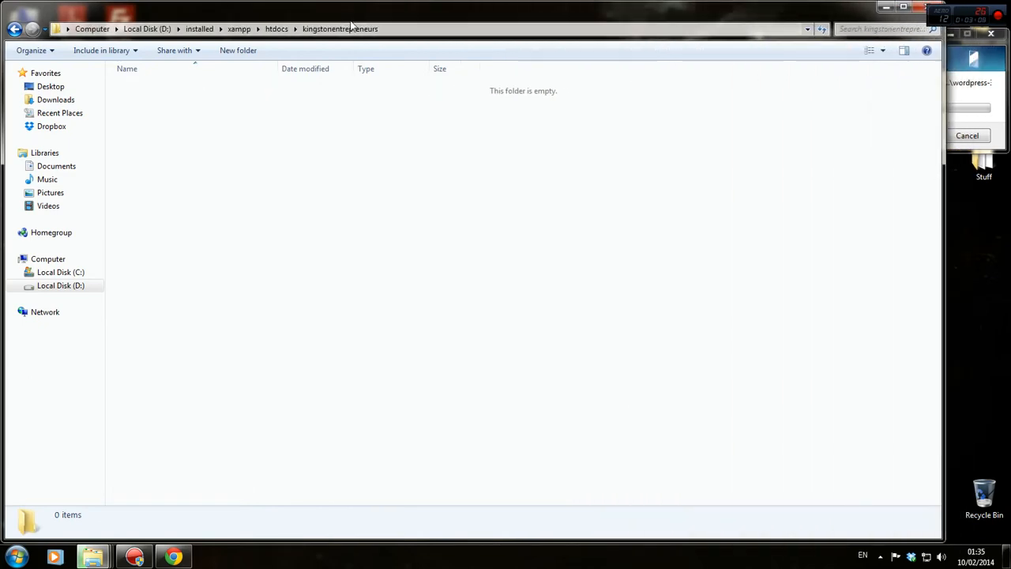
{"action": "left_click", "coordinate": [278, 29]}
{"action": "left_click", "coordinate": [238, 28]}
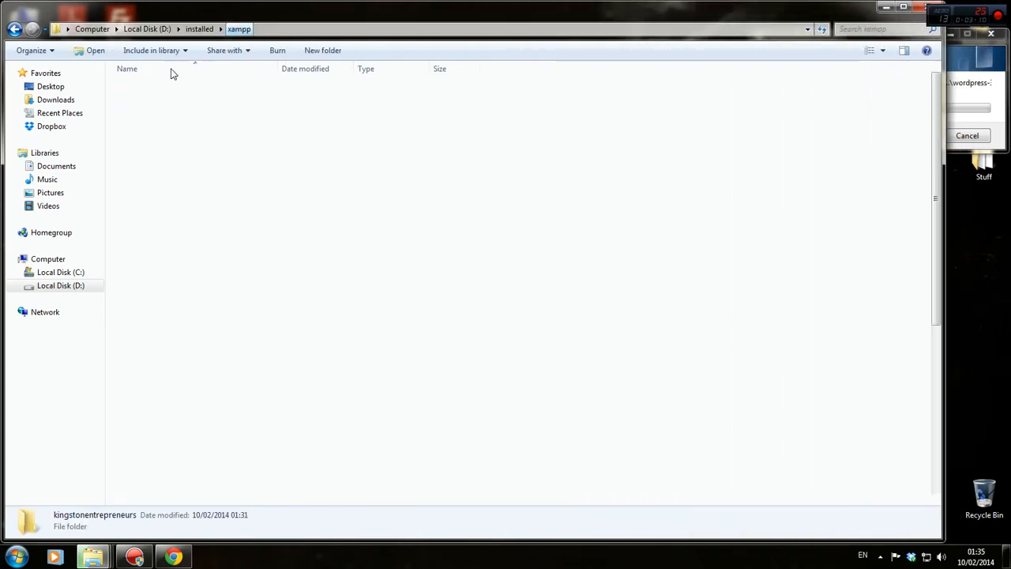
{"action": "double_click", "coordinate": [167, 99]}
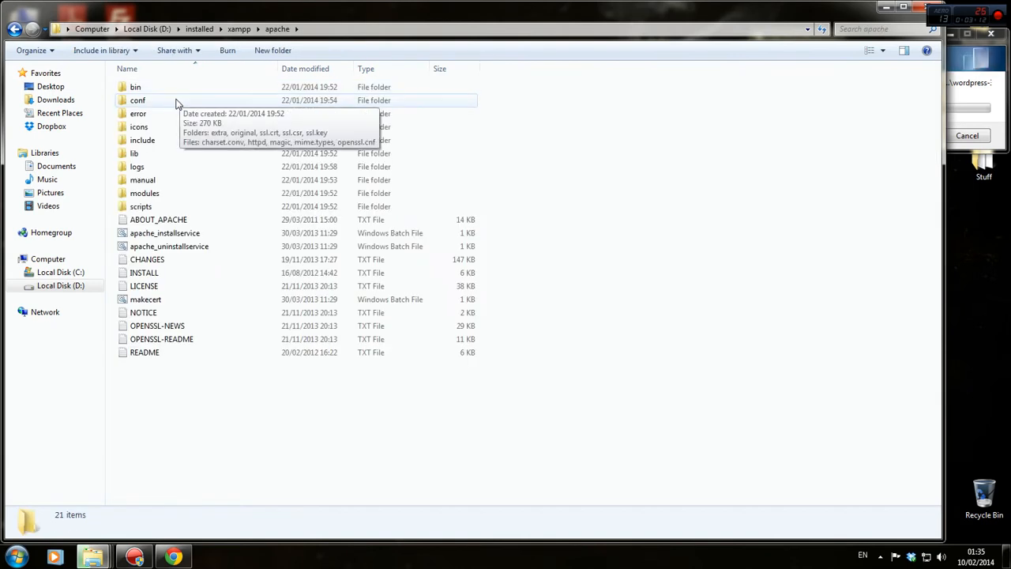
{"action": "double_click", "coordinate": [173, 102]}
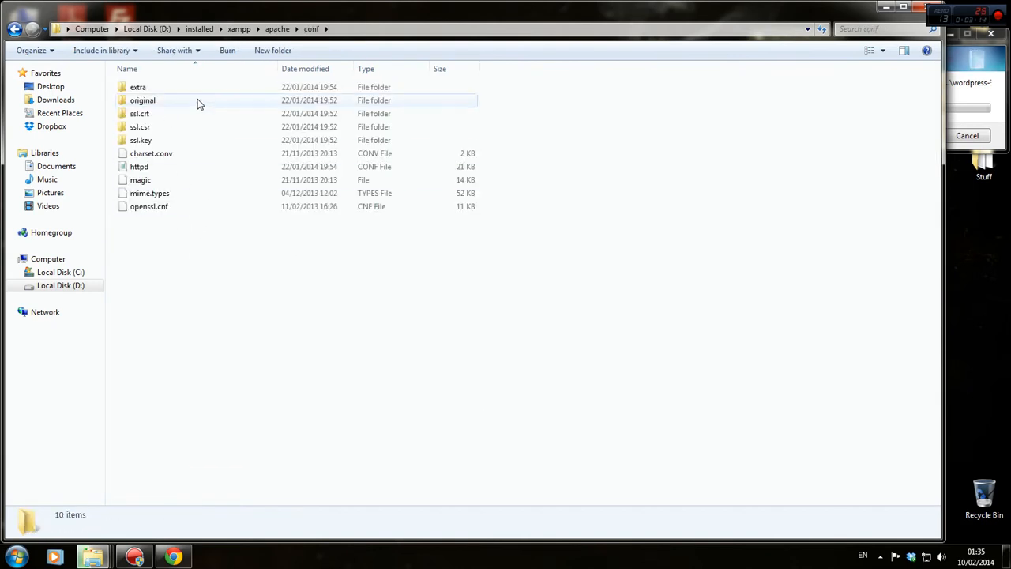
{"action": "double_click", "coordinate": [136, 88]}
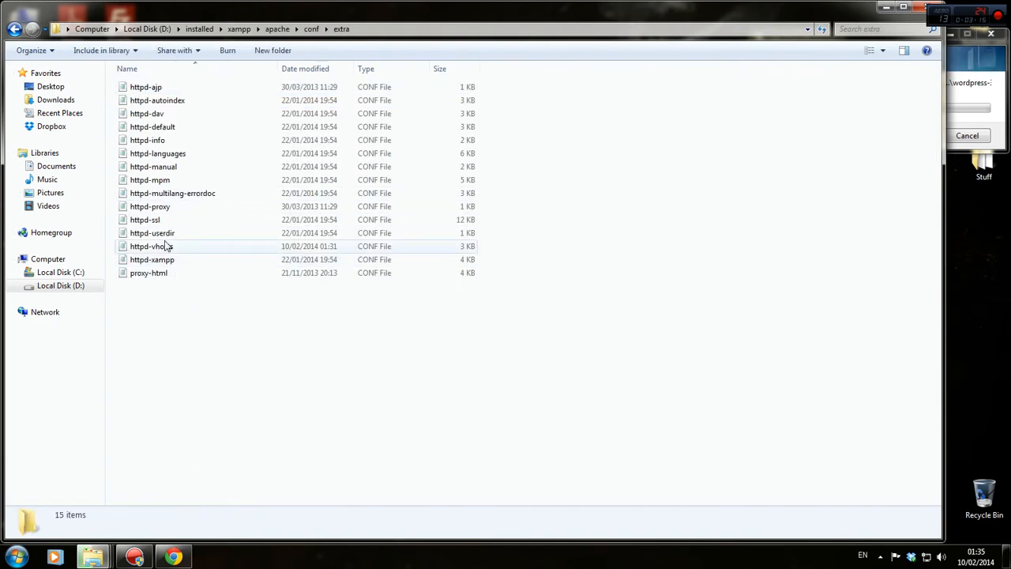
{"action": "left_click", "coordinate": [168, 246]}
{"action": "scroll", "coordinate": [342, 363], "scroll_direction": "down", "scroll_amount": 12}
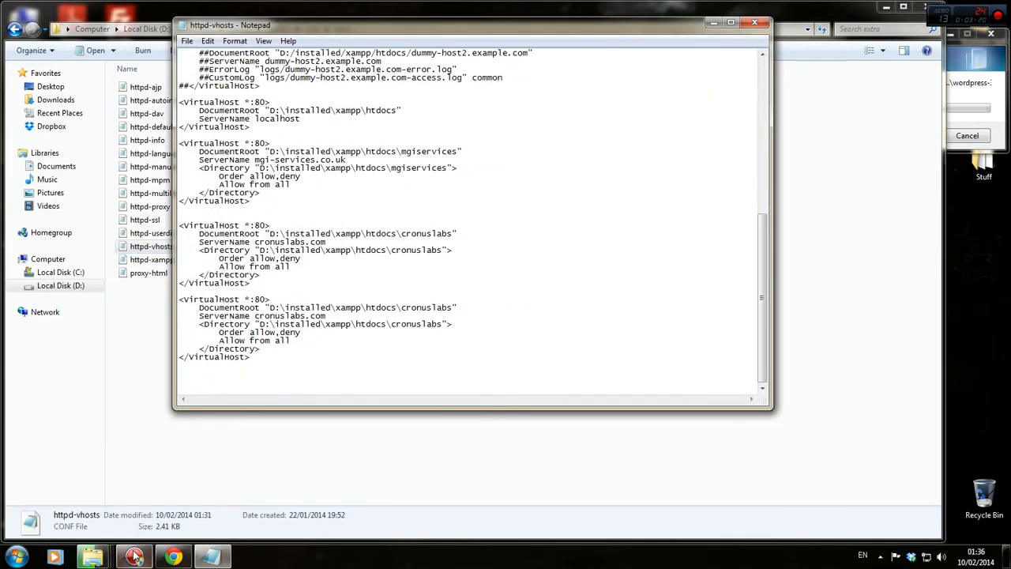
Maximize Chrome and switch to the Kingston Entrepreneurs site tab.
{"action": "left_click", "coordinate": [173, 557]}
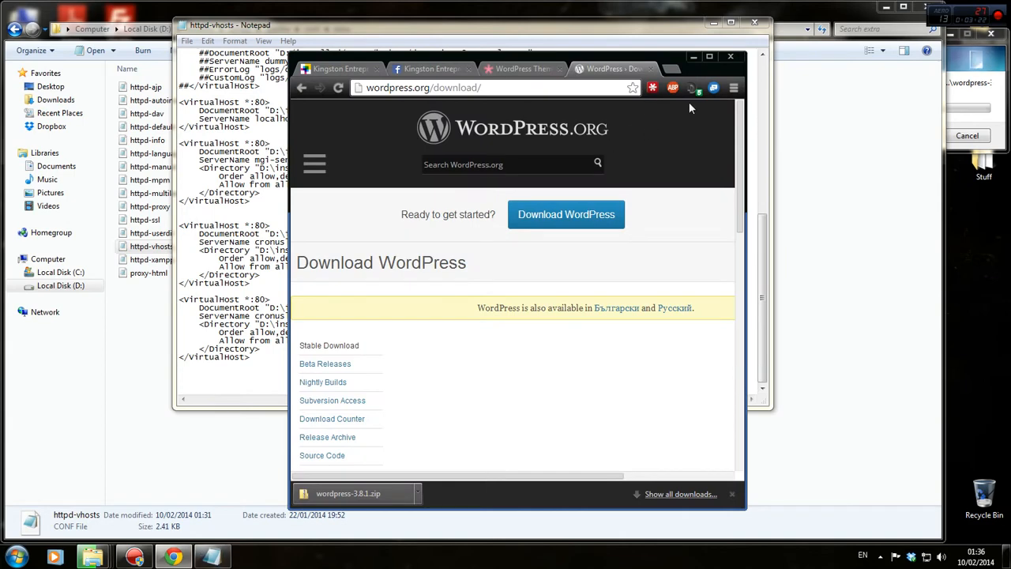
{"action": "double_click", "coordinate": [712, 69]}
{"action": "left_click", "coordinate": [63, 8]}
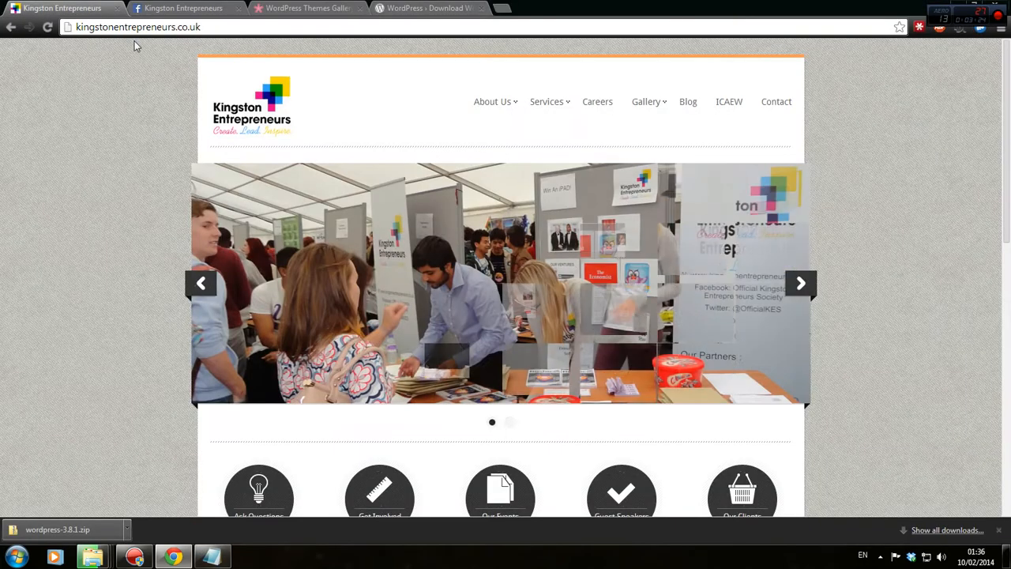
{"action": "left_click_drag", "start_coordinate": [170, 30], "coordinate": [208, 38]}
{"action": "left_click", "coordinate": [116, 138]}
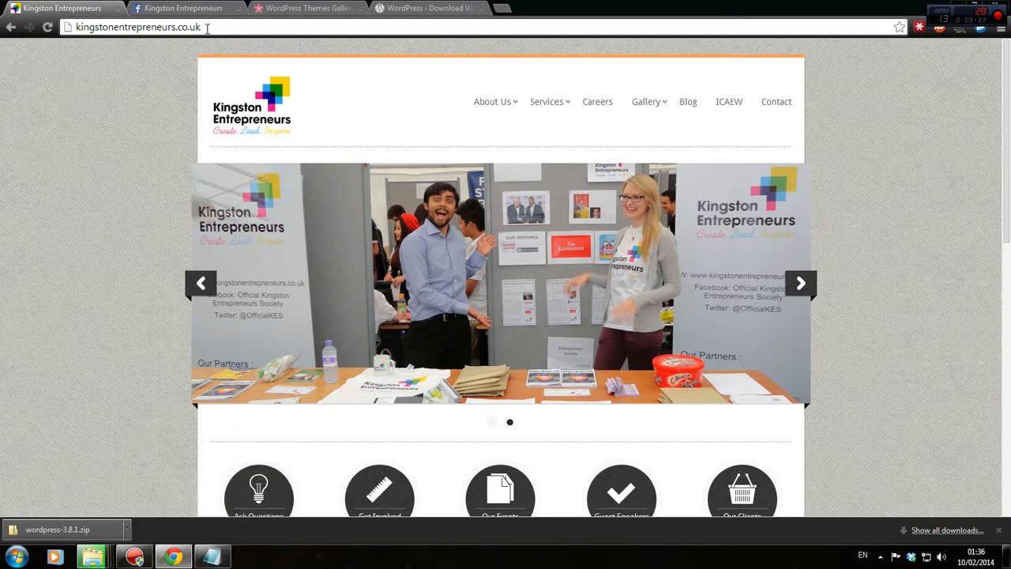
Bring up the extra folder, then minimize the wordpress-3.8.1 folder window.
{"action": "mouse_move", "coordinate": [92, 556]}
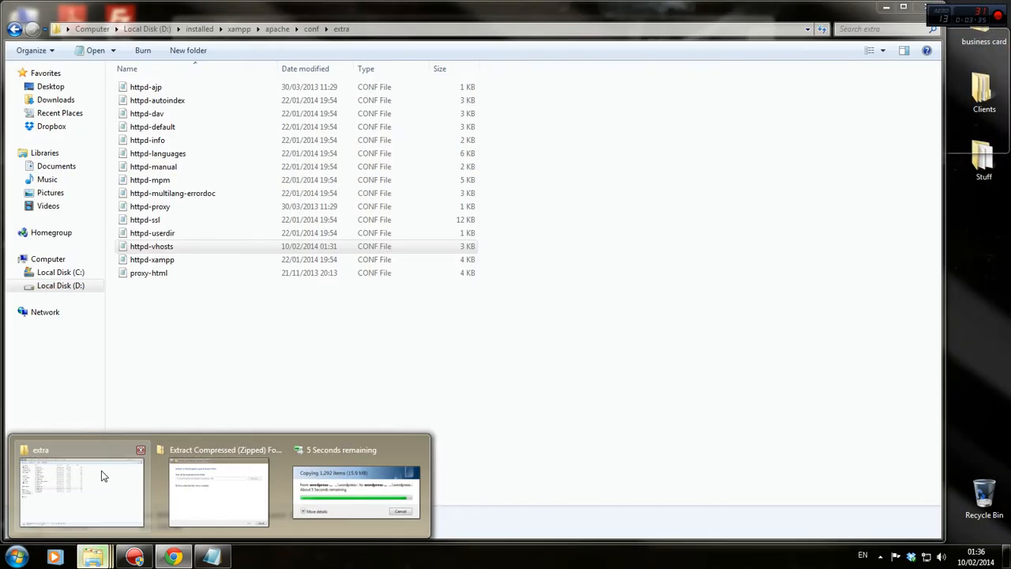
{"action": "left_click", "coordinate": [102, 479]}
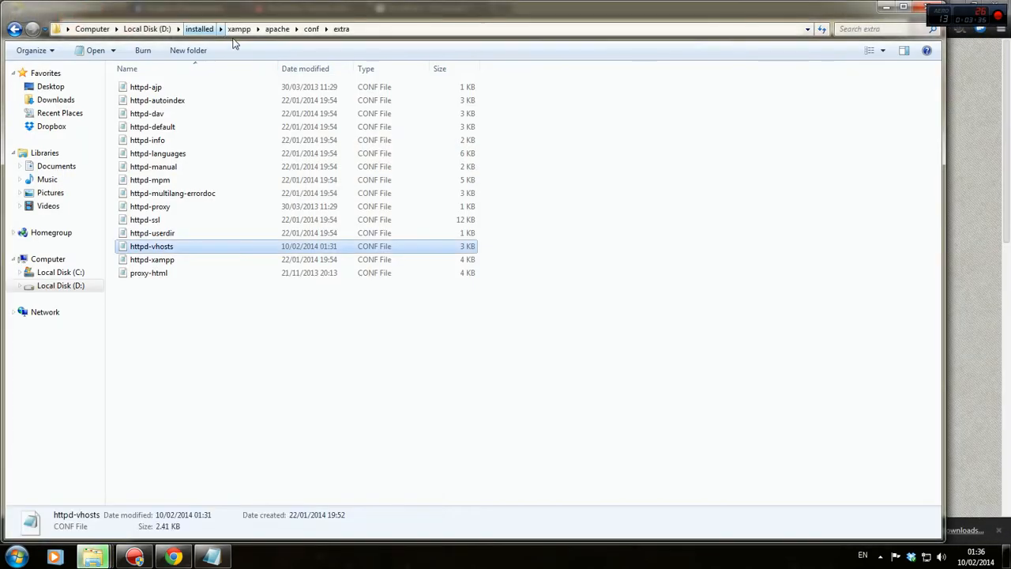
{"action": "left_click", "coordinate": [244, 478]}
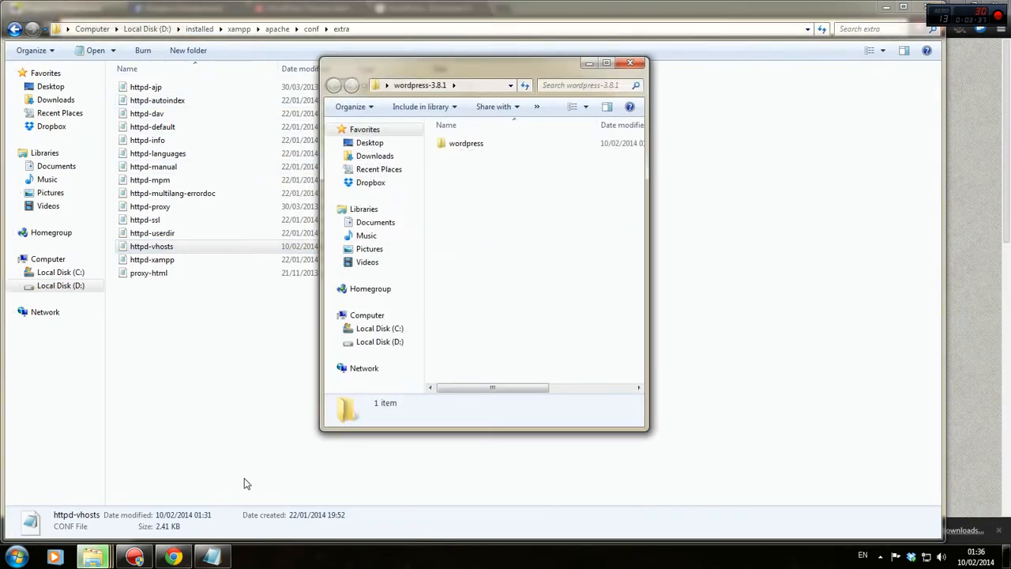
{"action": "left_click", "coordinate": [590, 64]}
Bring the kingstonentrepreneurs.co.uk home page forward and look over its slider and sections.
{"action": "mouse_move", "coordinate": [92, 558]}
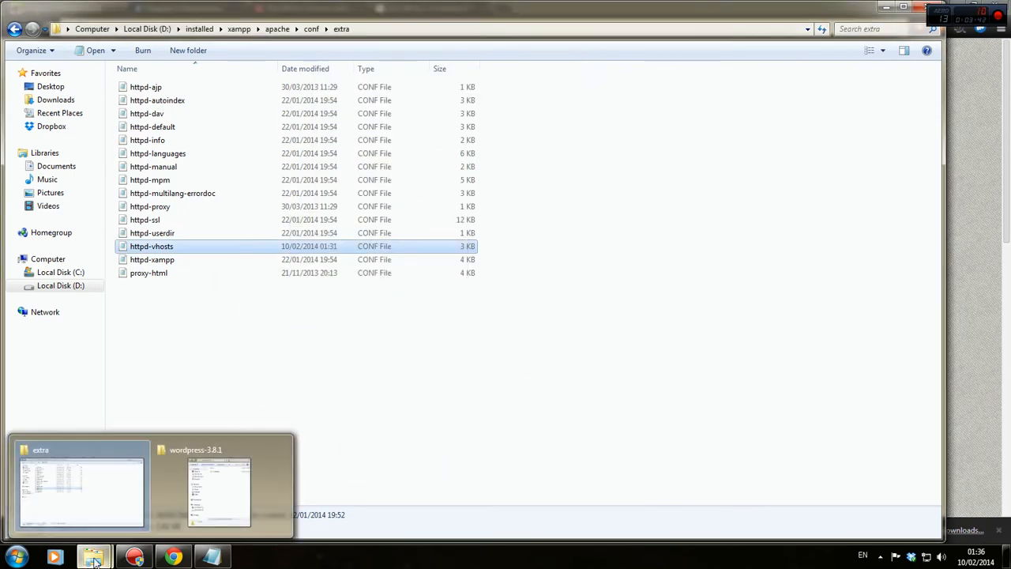
{"action": "mouse_move", "coordinate": [198, 514]}
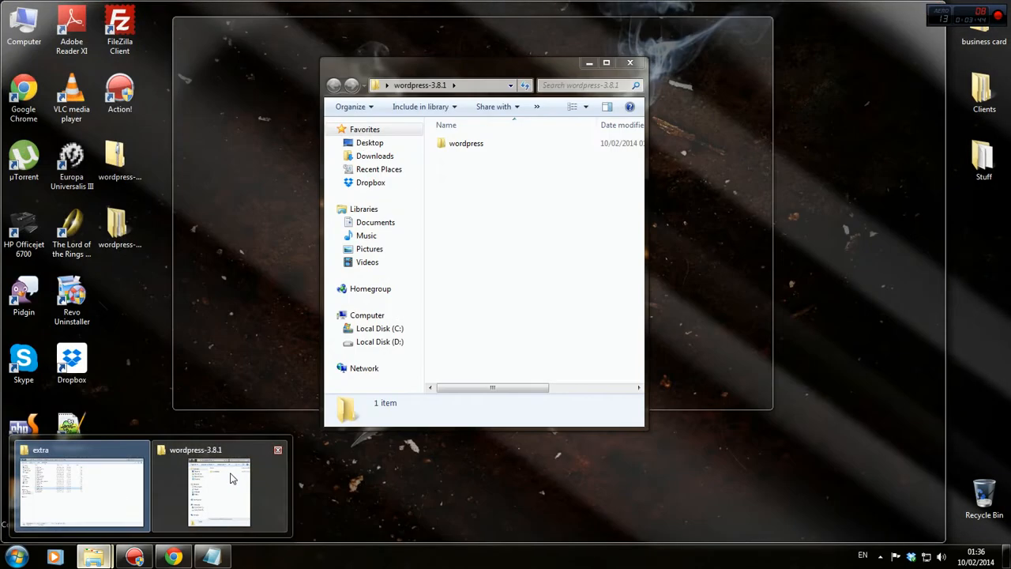
{"action": "left_click", "coordinate": [201, 498]}
{"action": "left_click", "coordinate": [173, 557]}
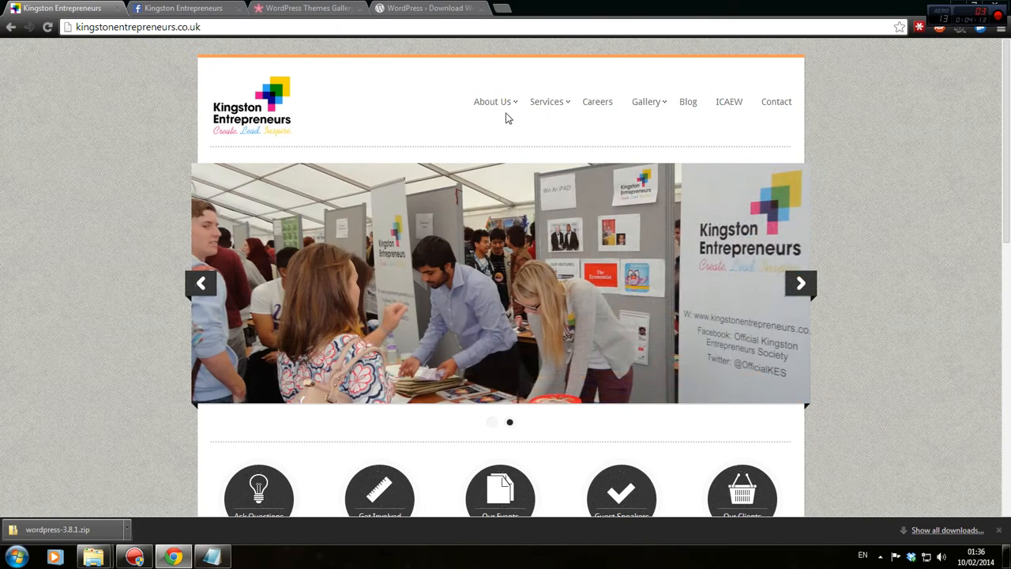
{"action": "mouse_move", "coordinate": [505, 111]}
{"action": "scroll", "coordinate": [618, 351], "scroll_direction": "down", "scroll_amount": 8}
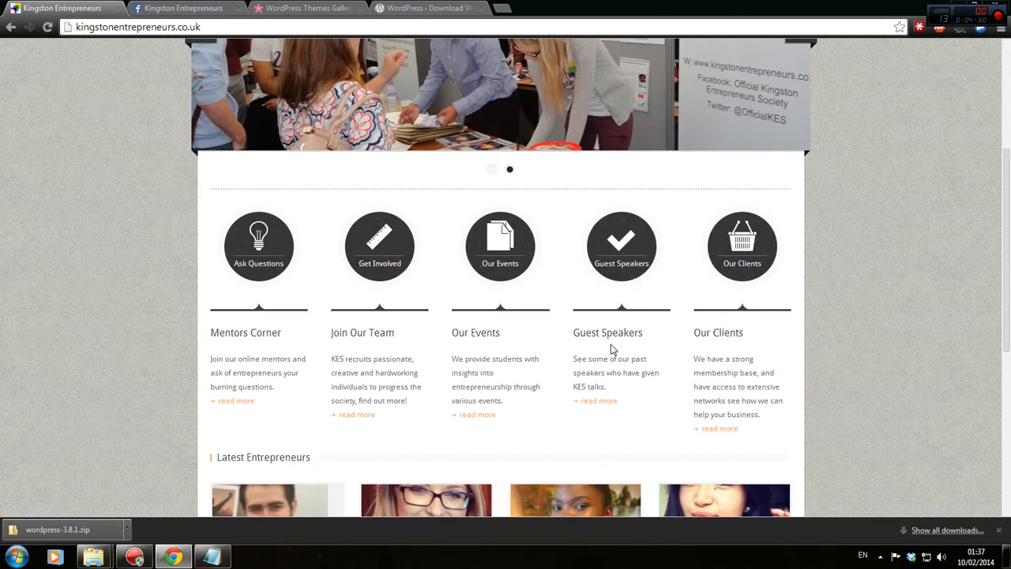
{"action": "scroll", "coordinate": [647, 366], "scroll_direction": "up", "scroll_amount": 6}
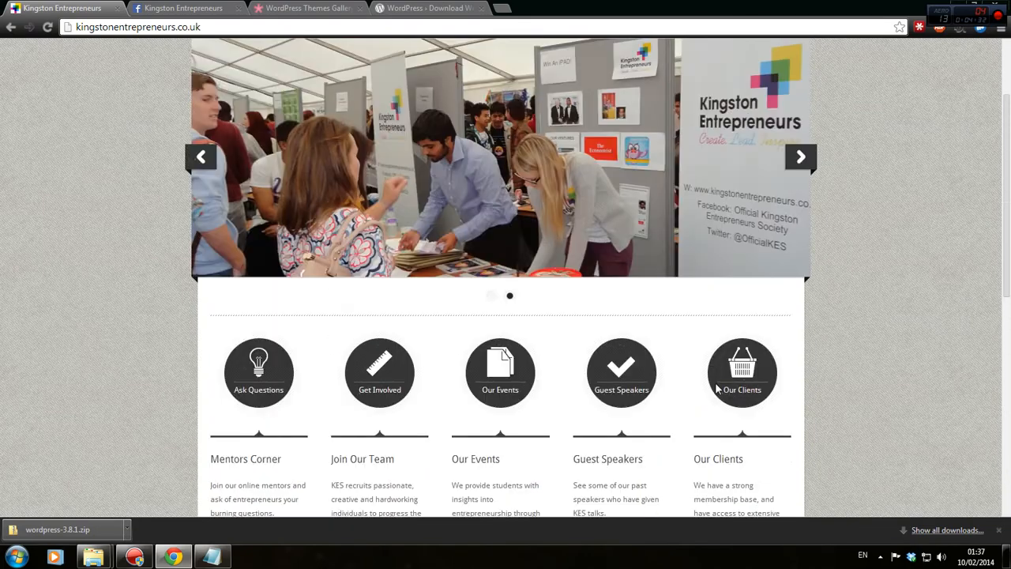
In httpd-vhosts, locate the cronuslabs VirtualHost block and place the caret in its path.
{"action": "left_click", "coordinate": [214, 555]}
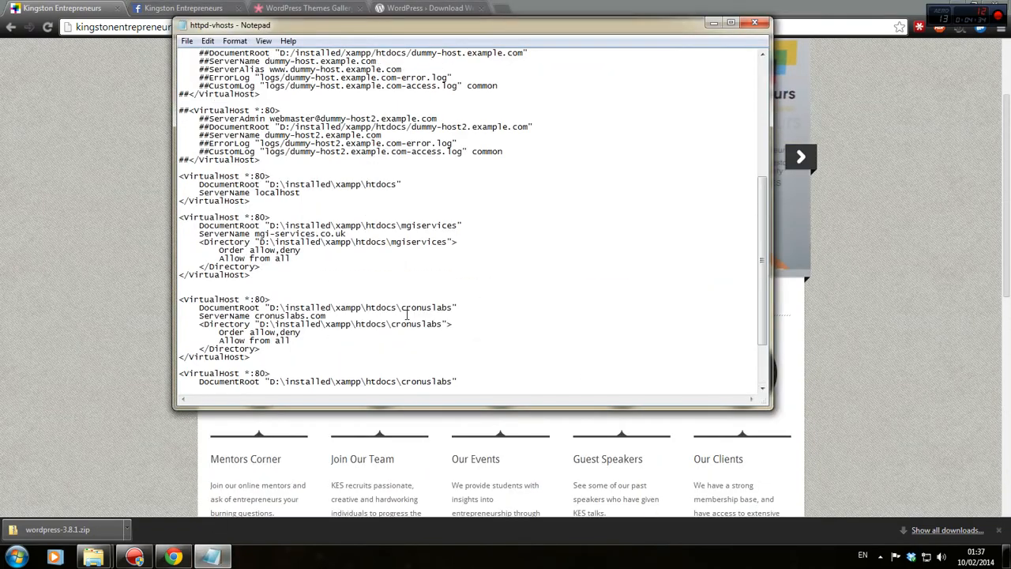
{"action": "scroll", "coordinate": [385, 316], "scroll_direction": "down", "scroll_amount": 3}
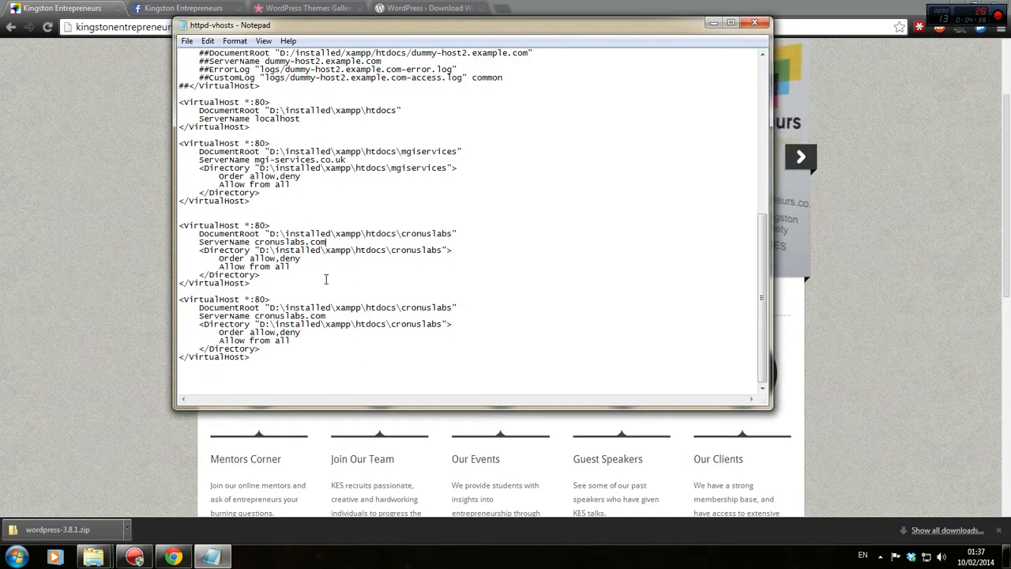
{"action": "left_click_drag", "start_coordinate": [281, 280], "coordinate": [296, 193]}
{"action": "left_click", "coordinate": [293, 364]}
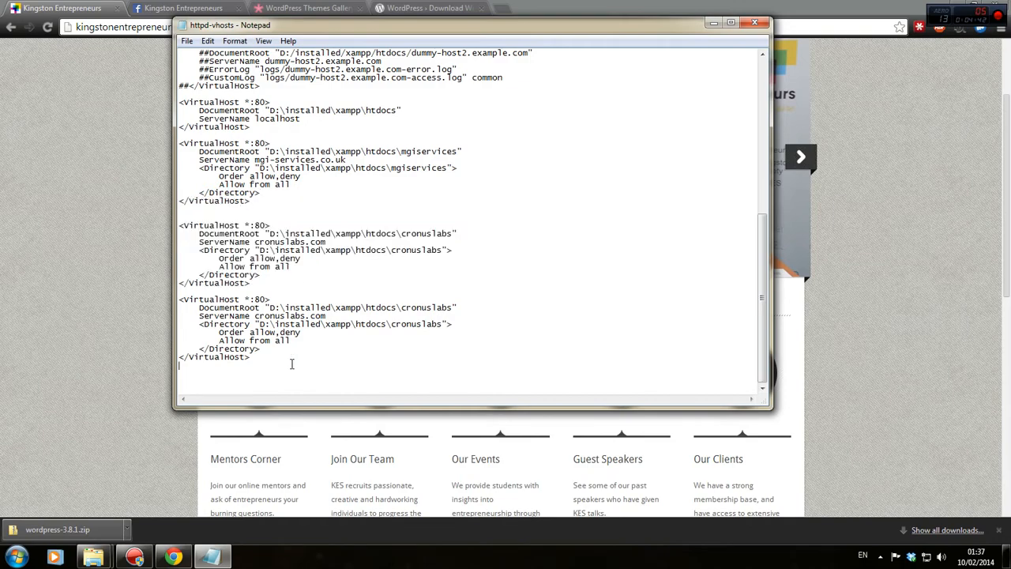
{"action": "left_click_drag", "start_coordinate": [262, 282], "coordinate": [283, 250]}
{"action": "left_click", "coordinate": [282, 250]}
Copy the kingstonentrepreneurs folder name from htdocs in Explorer.
{"action": "mouse_move", "coordinate": [93, 555]}
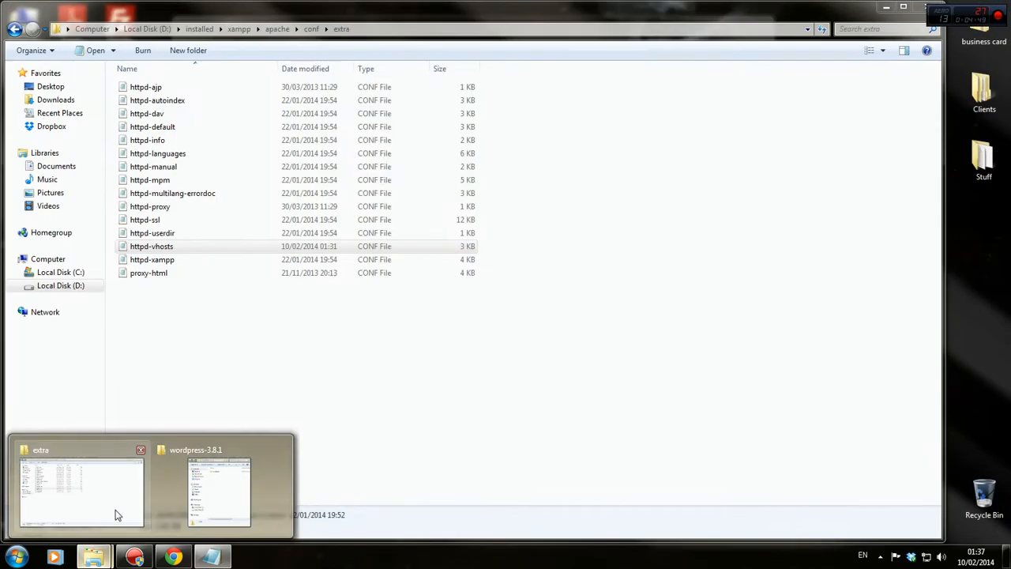
{"action": "left_click", "coordinate": [117, 514]}
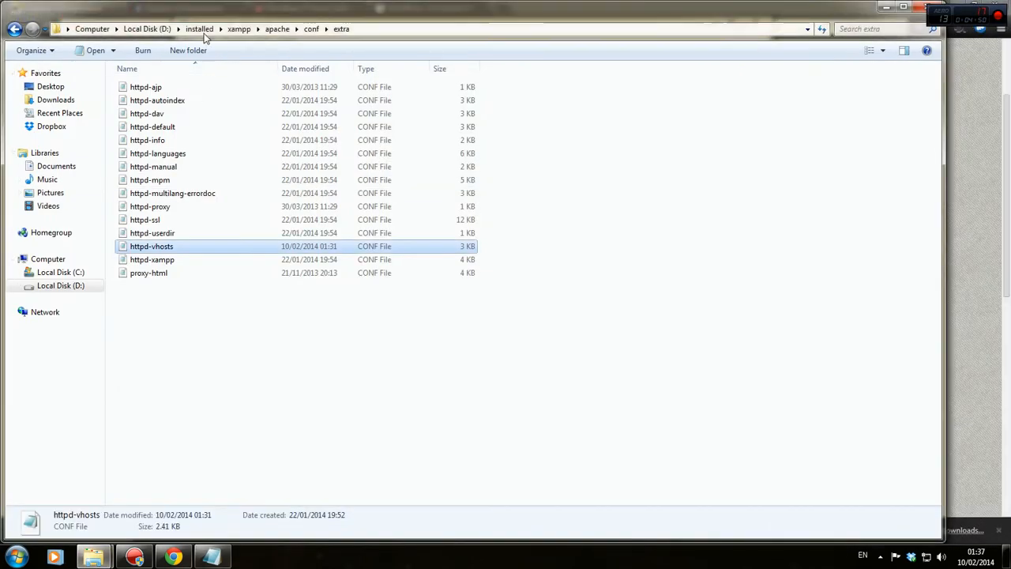
{"action": "left_click", "coordinate": [199, 28]}
{"action": "double_click", "coordinate": [152, 272]}
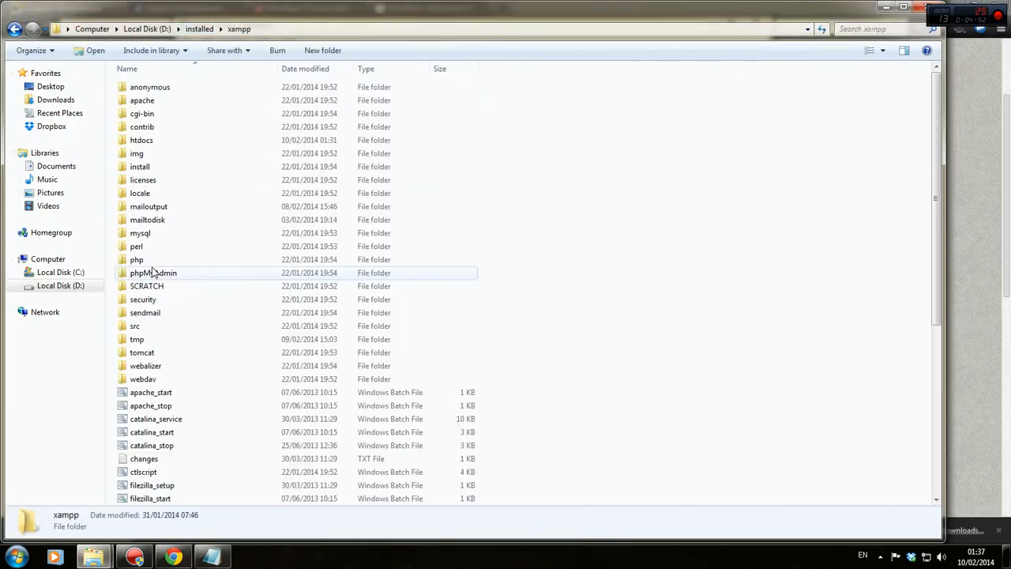
{"action": "double_click", "coordinate": [183, 139]}
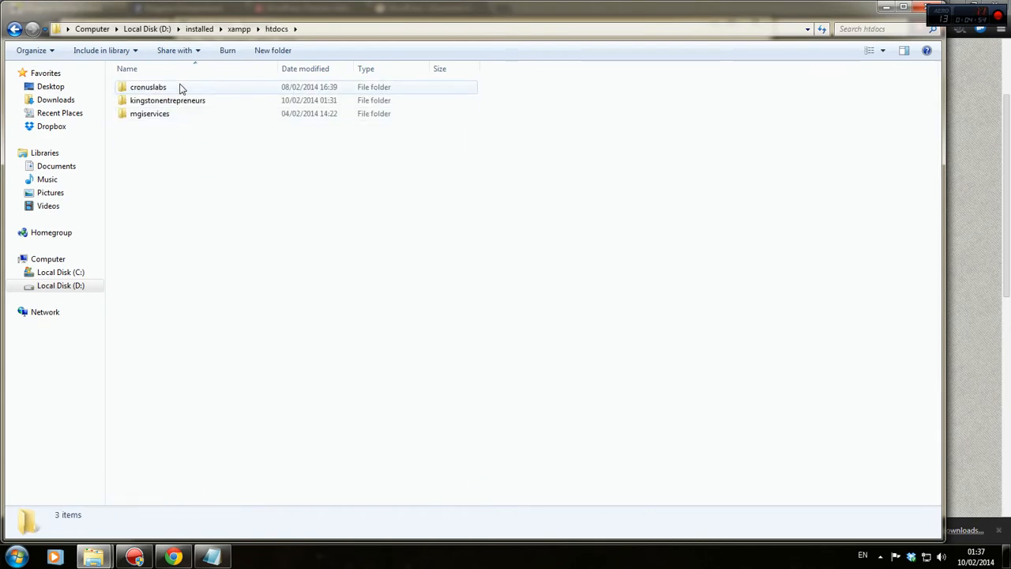
{"action": "left_click", "coordinate": [181, 102]}
{"action": "key", "text": "F2"}
{"action": "key", "text": "ctrl+c"}
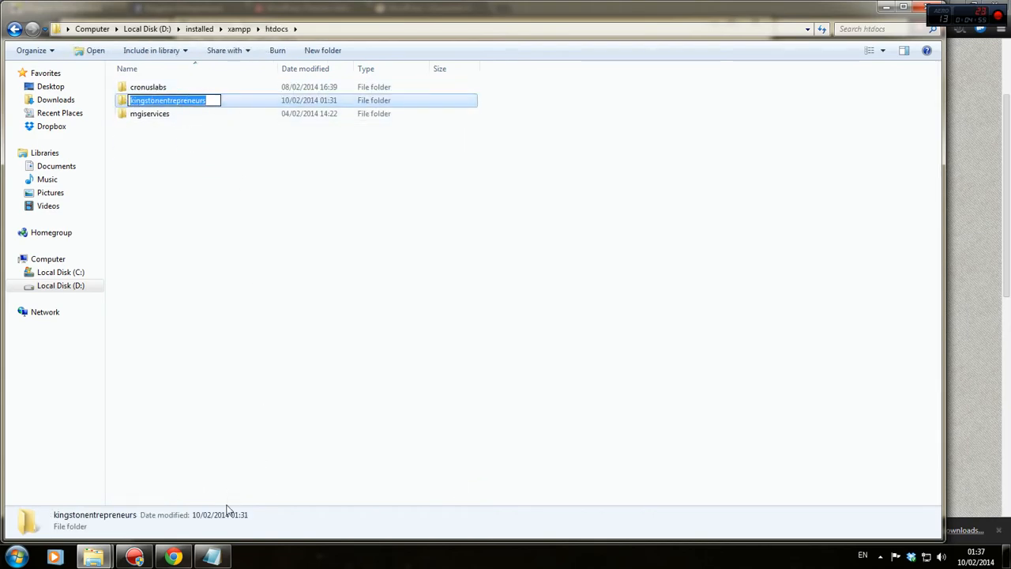
Replace cronuslabs with kingstonentrepreneurs in DocumentRoot, Directory and ServerName, then close Notepad.
{"action": "left_click", "coordinate": [211, 557]}
{"action": "key", "text": "ctrl+v"}
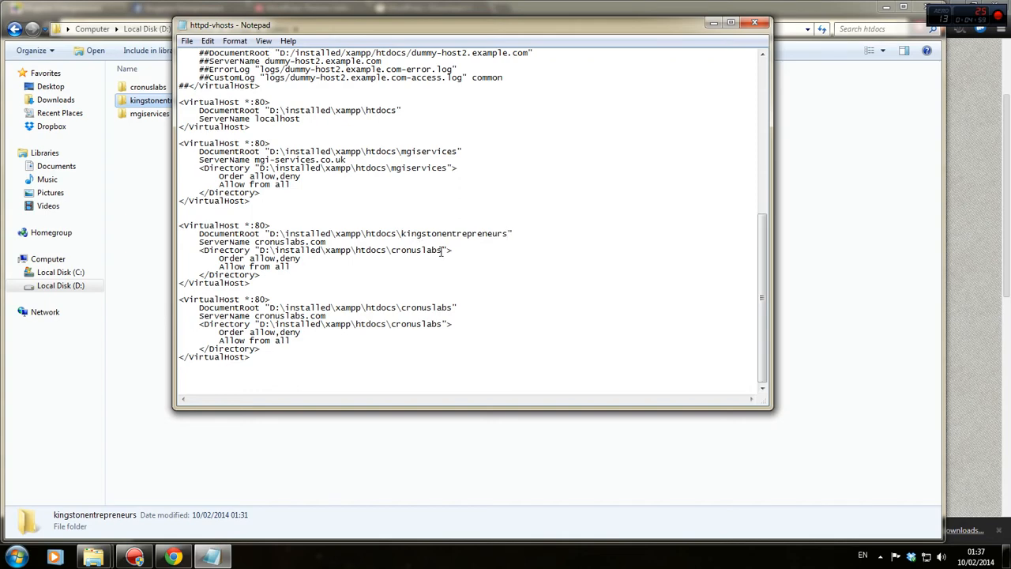
{"action": "double_click", "coordinate": [408, 251]}
{"action": "key", "text": "ctrl+v"}
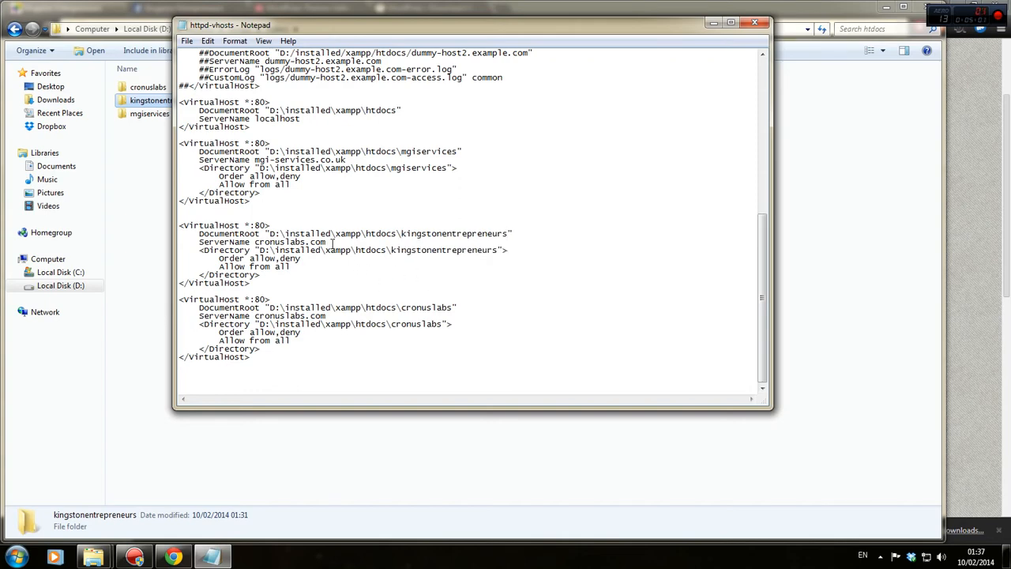
{"action": "left_click_drag", "start_coordinate": [333, 242], "coordinate": [248, 243]}
{"action": "key", "text": "ctrl+v"}
{"action": "left_click", "coordinate": [754, 22]}
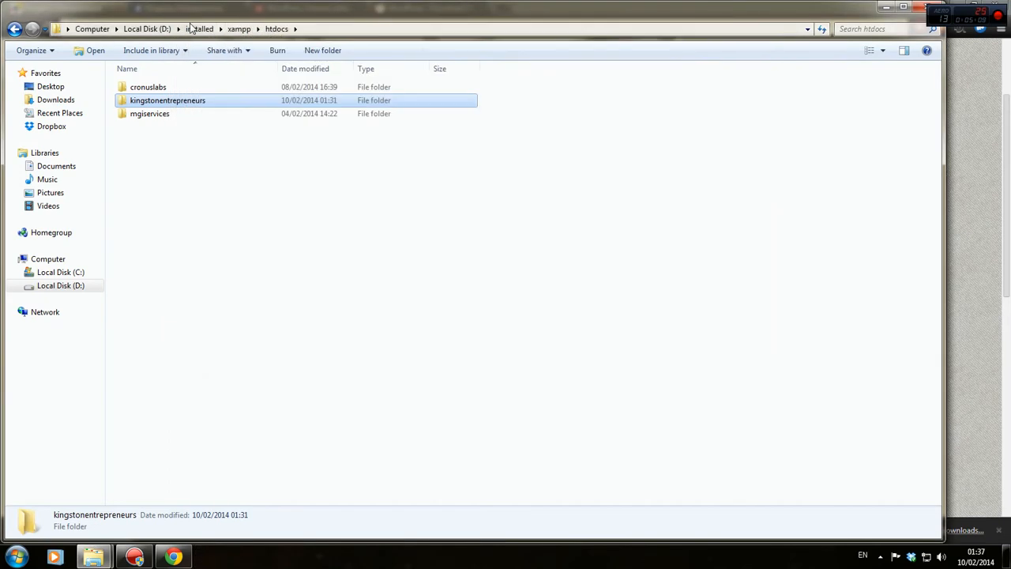
Navigate from htdocs to the C:\Windows folder.
{"action": "left_click", "coordinate": [158, 28]}
{"action": "left_click", "coordinate": [93, 29]}
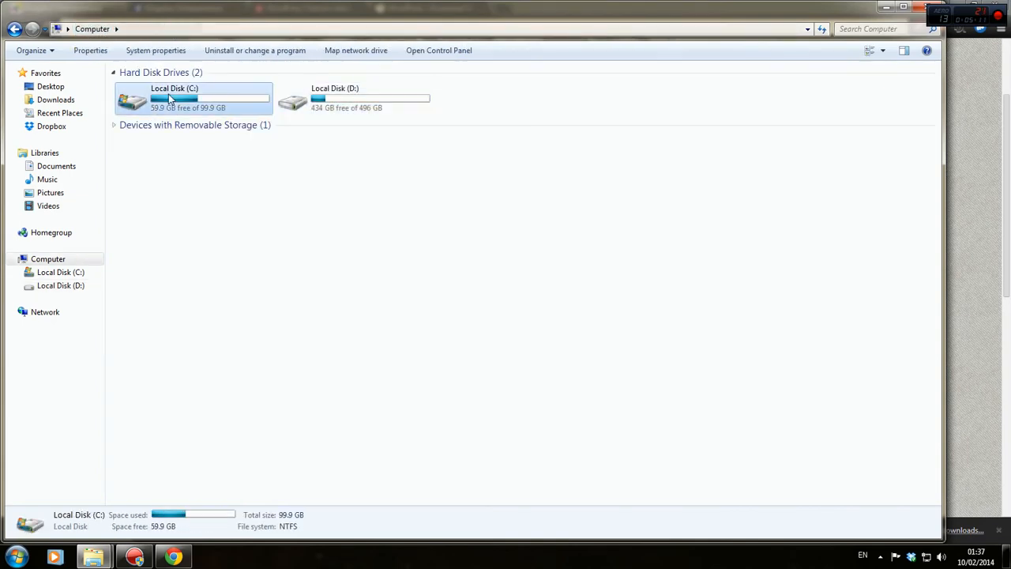
{"action": "double_click", "coordinate": [158, 101]}
{"action": "double_click", "coordinate": [186, 154]}
{"action": "left_click", "coordinate": [192, 152]}
Open the System32\drivers\etc folder.
{"action": "type", "text": "sy"}
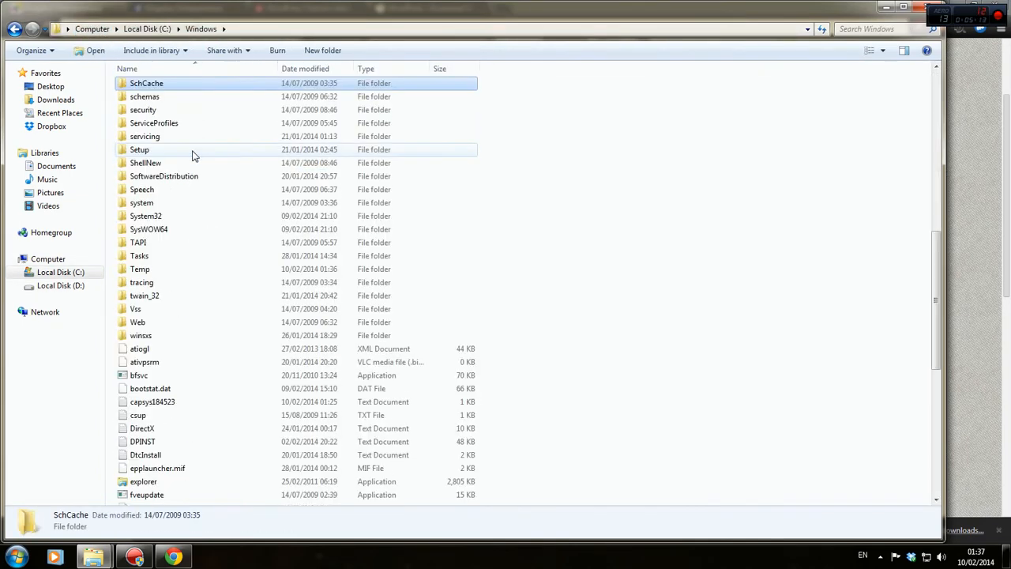
{"action": "double_click", "coordinate": [161, 219]}
{"action": "left_click", "coordinate": [180, 116]}
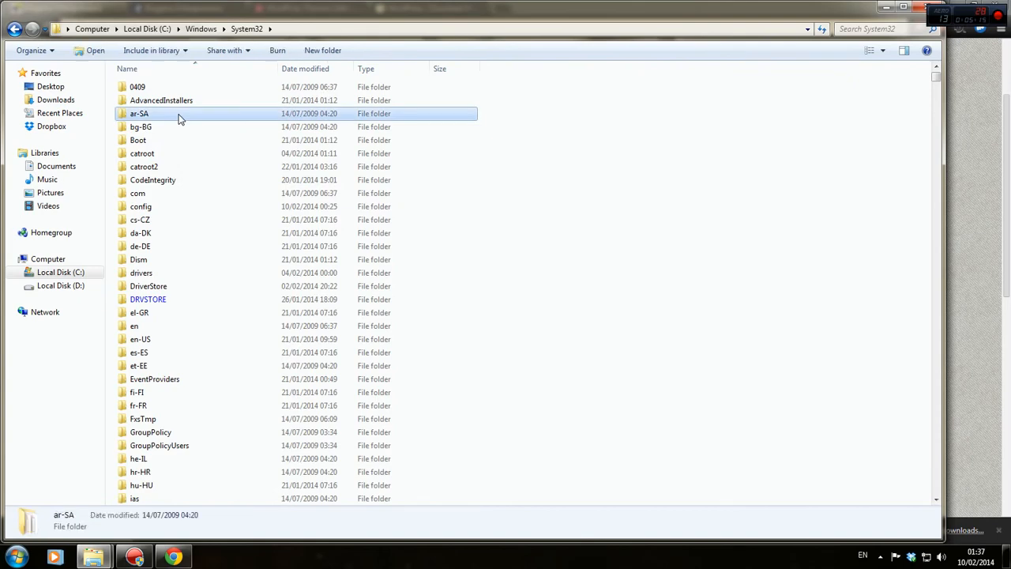
{"action": "type", "text": "et"}
{"action": "left_click", "coordinate": [188, 221]}
{"action": "type", "text": "dr"}
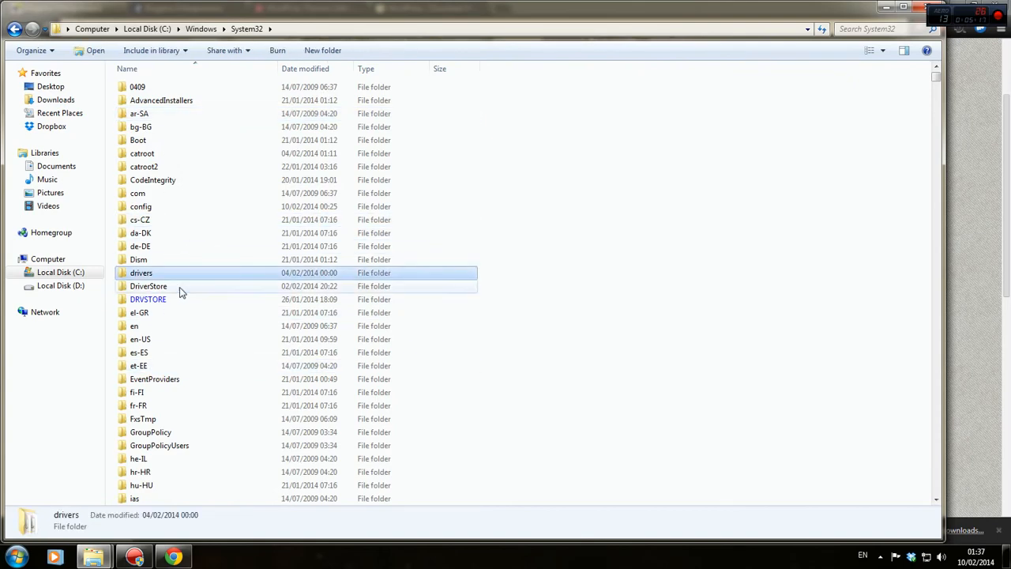
{"action": "double_click", "coordinate": [155, 271]}
{"action": "double_click", "coordinate": [165, 101]}
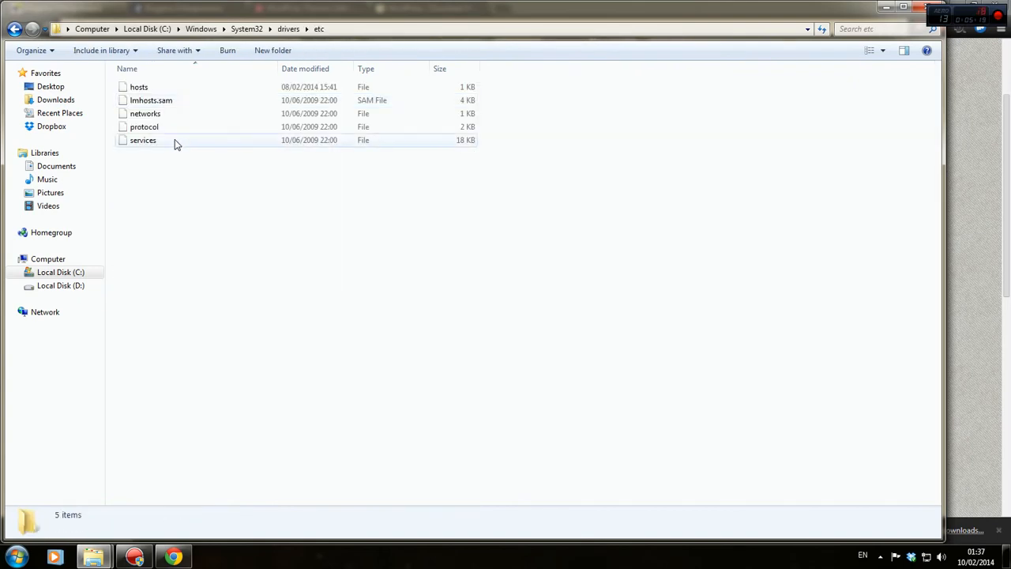
Add a kingstonentrepreneurs.co.uk entry to the hosts file in Notepad and save it.
{"action": "double_click", "coordinate": [157, 89]}
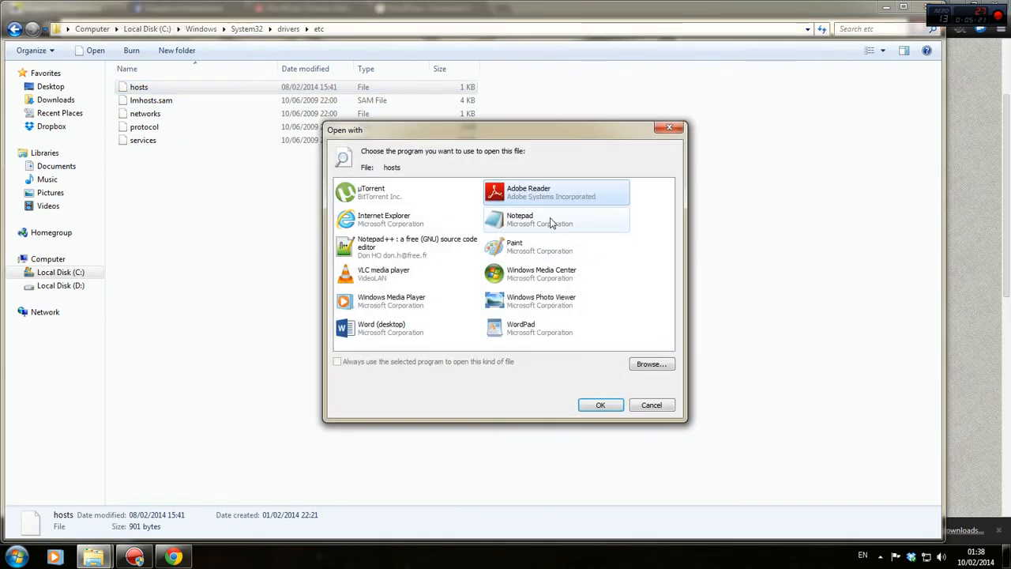
{"action": "double_click", "coordinate": [548, 222]}
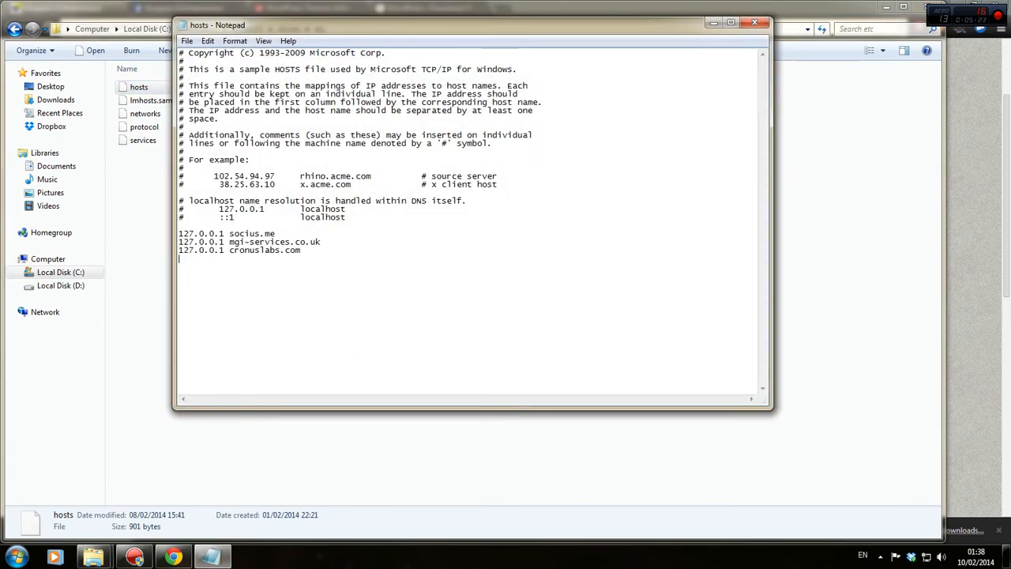
{"action": "type", "text": "kingstonentrepreneurs.co.uk"}
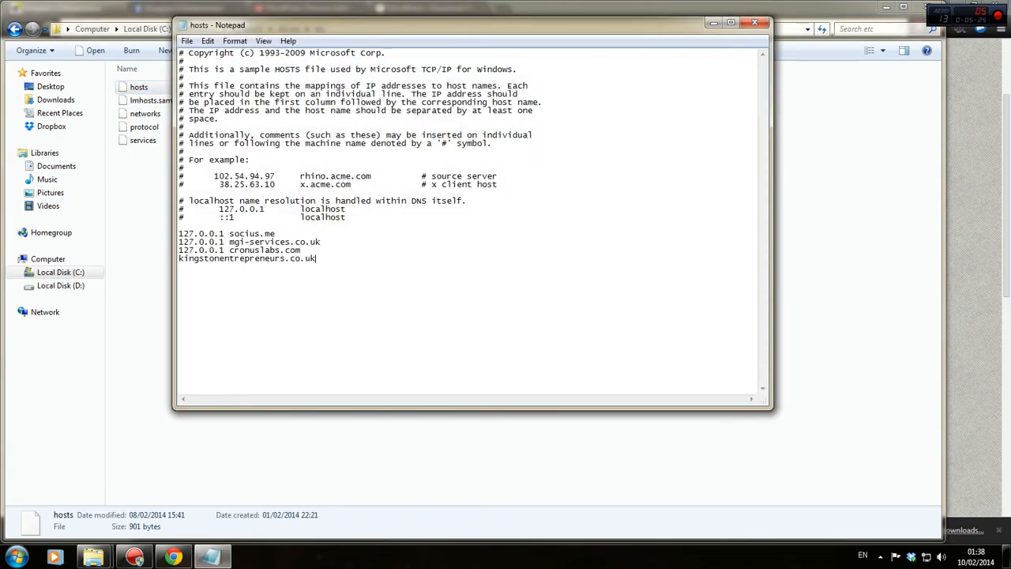
{"action": "left_click", "coordinate": [755, 23]}
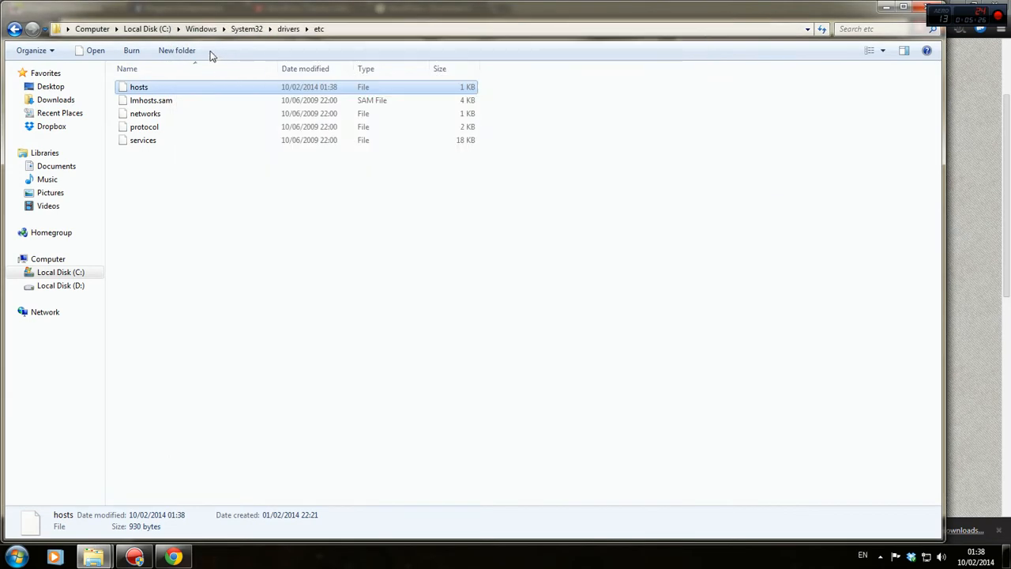
Browse to D:\installed\xampp\apache\conf\extra.
{"action": "left_click", "coordinate": [148, 30]}
{"action": "left_click", "coordinate": [91, 28]}
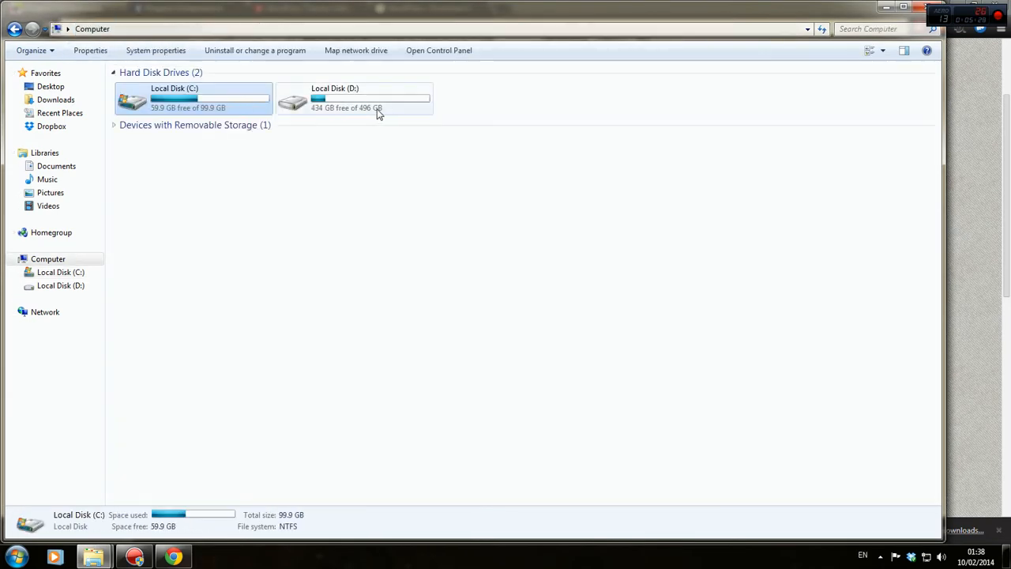
{"action": "double_click", "coordinate": [380, 102]}
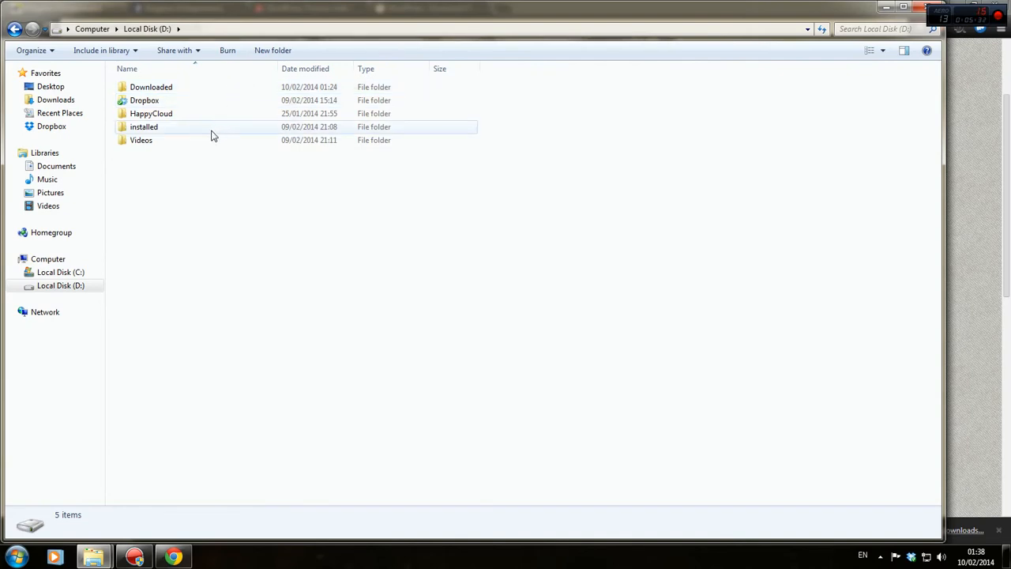
{"action": "double_click", "coordinate": [211, 131]}
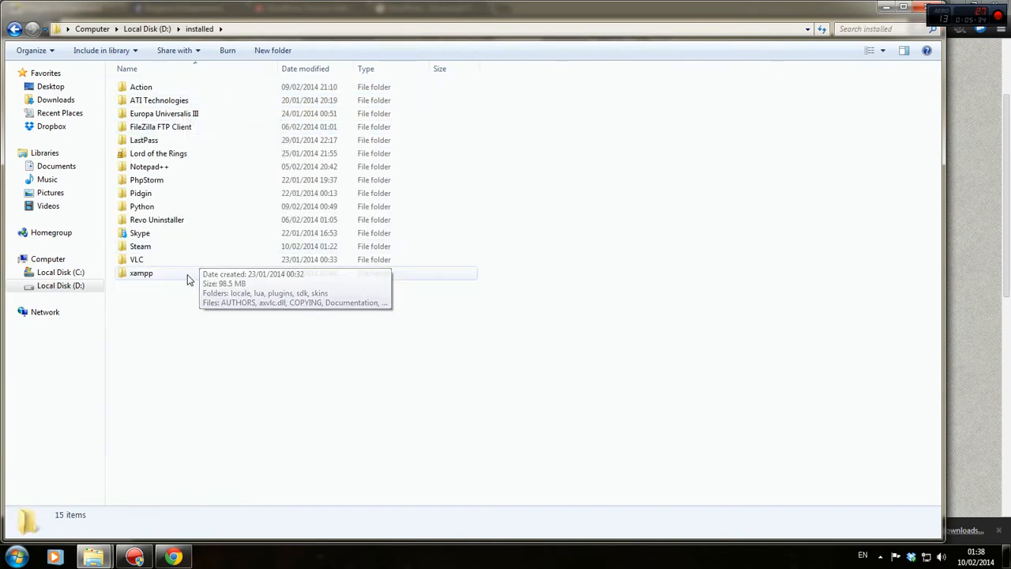
{"action": "double_click", "coordinate": [189, 273]}
{"action": "double_click", "coordinate": [158, 101]}
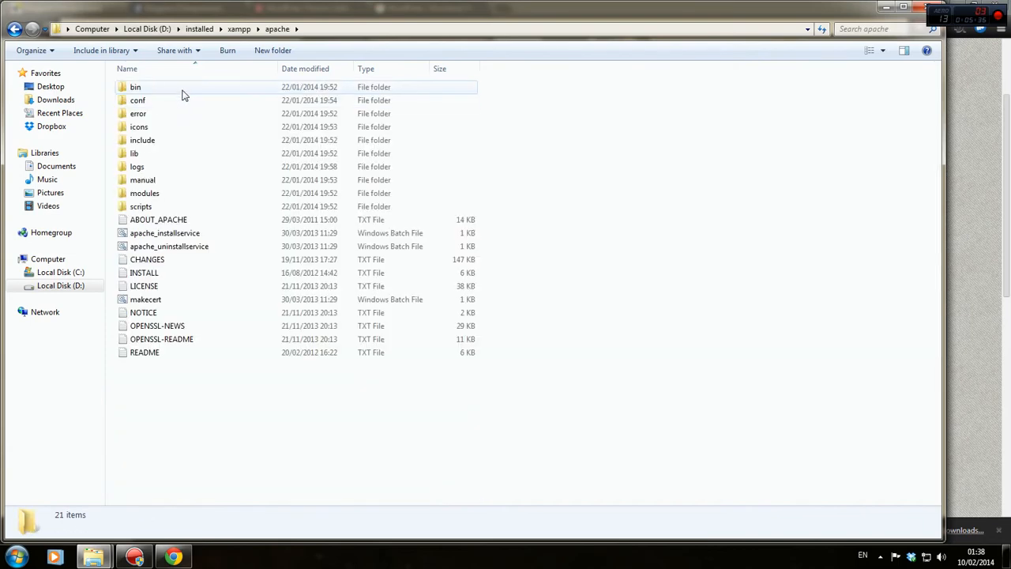
{"action": "double_click", "coordinate": [159, 100]}
{"action": "double_click", "coordinate": [157, 89]}
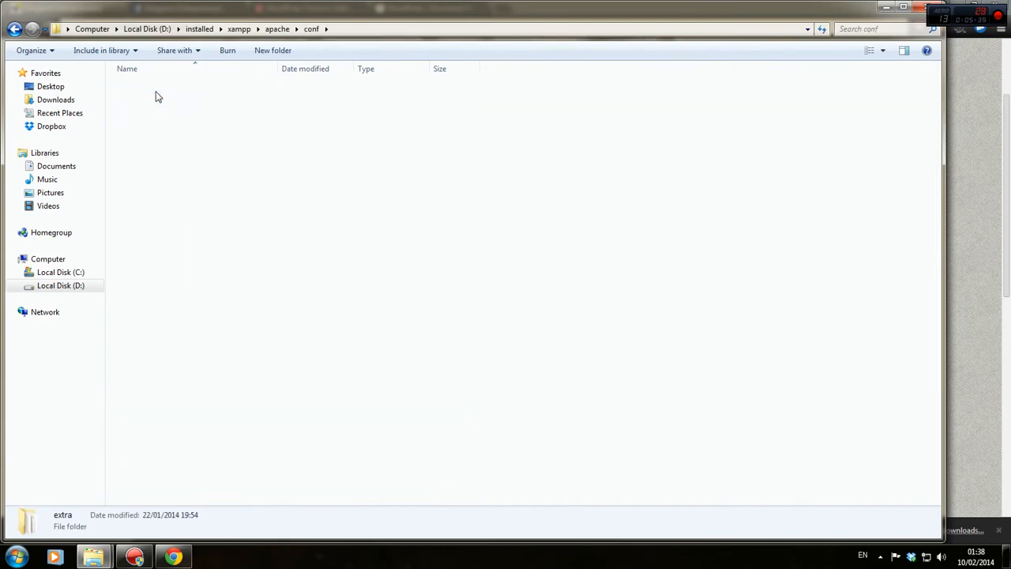
Change the httpd-vhosts ServerName to kingstonentrepreneurs.co.uk, save, and close the windows.
{"action": "double_click", "coordinate": [154, 247]}
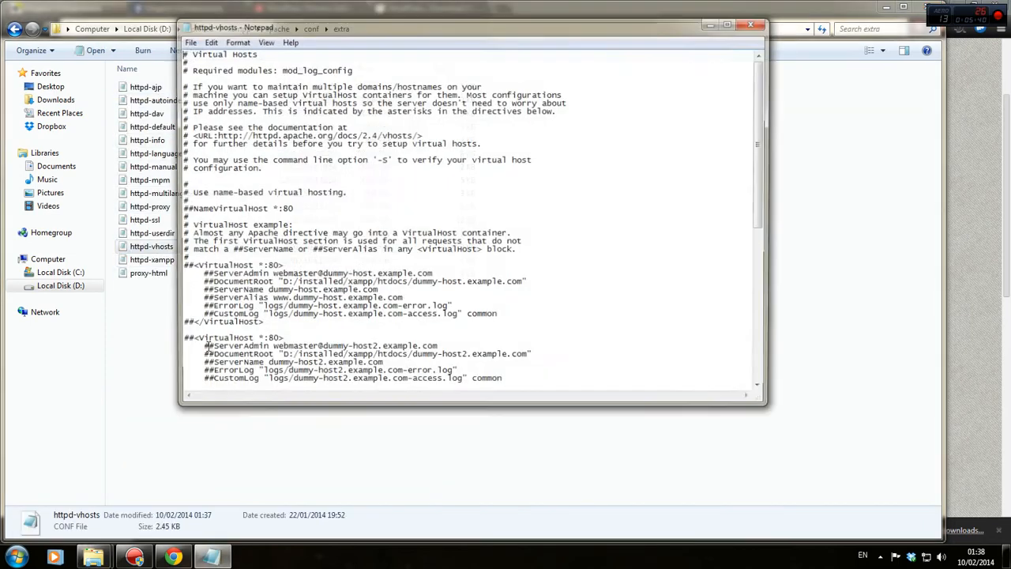
{"action": "scroll", "coordinate": [312, 323], "scroll_direction": "down", "scroll_amount": 4}
{"action": "scroll", "coordinate": [312, 323], "scroll_direction": "down", "scroll_amount": 2}
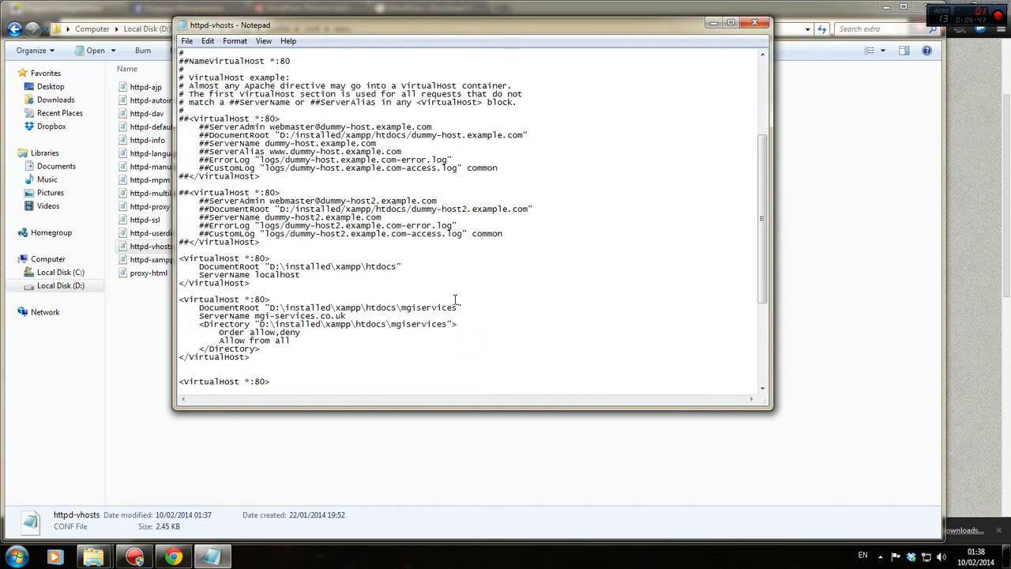
{"action": "scroll", "coordinate": [370, 221], "scroll_direction": "down", "scroll_amount": 6}
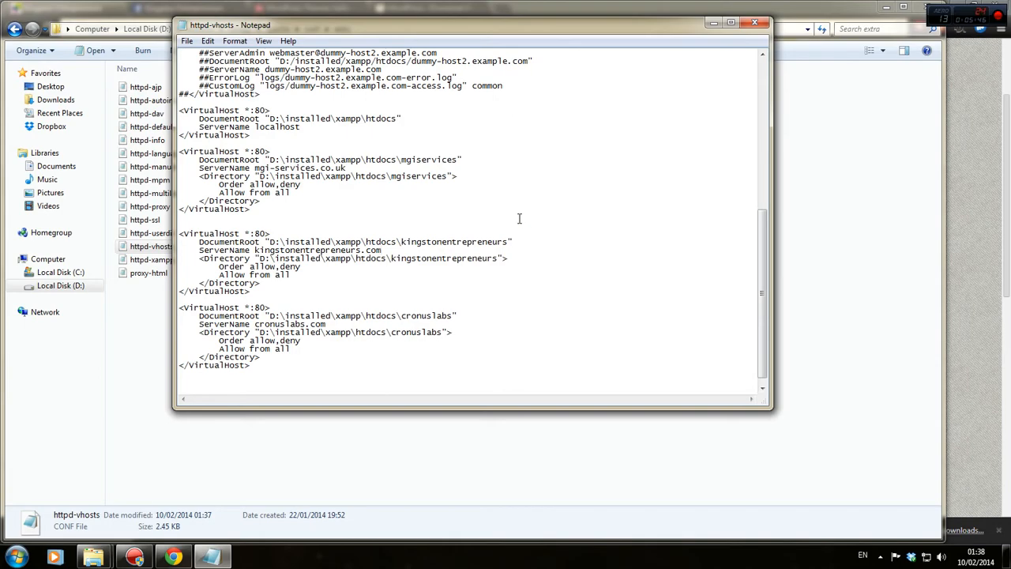
{"action": "left_click", "coordinate": [754, 22]}
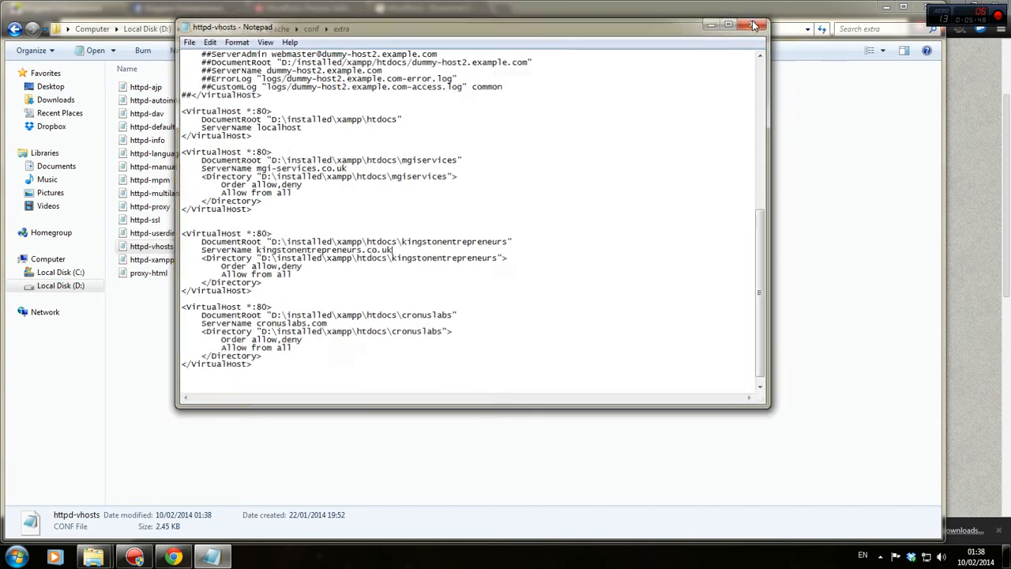
{"action": "left_click", "coordinate": [918, 8]}
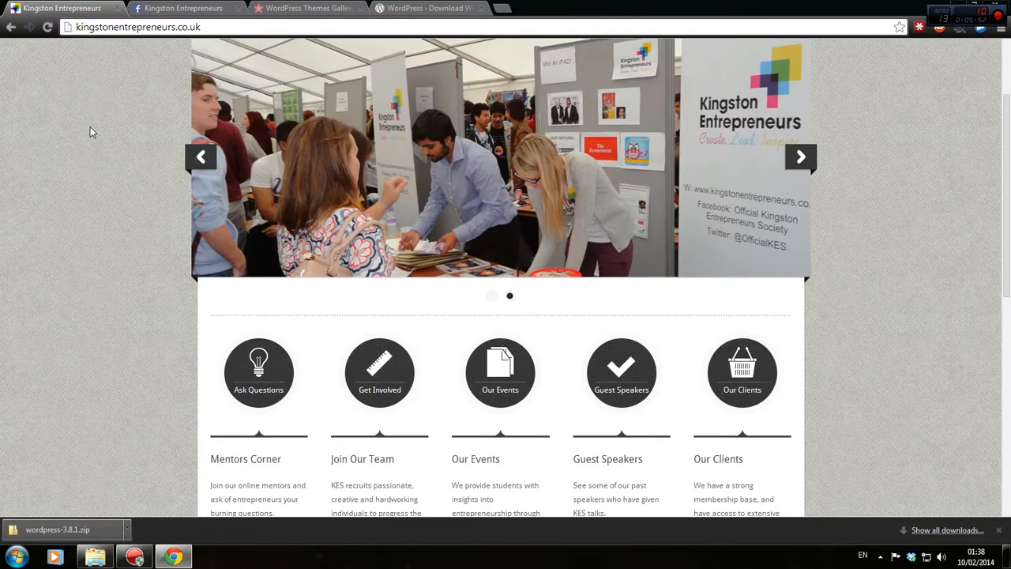
Open the extracted wordpress folder and take all its files.
{"action": "left_click", "coordinate": [95, 557]}
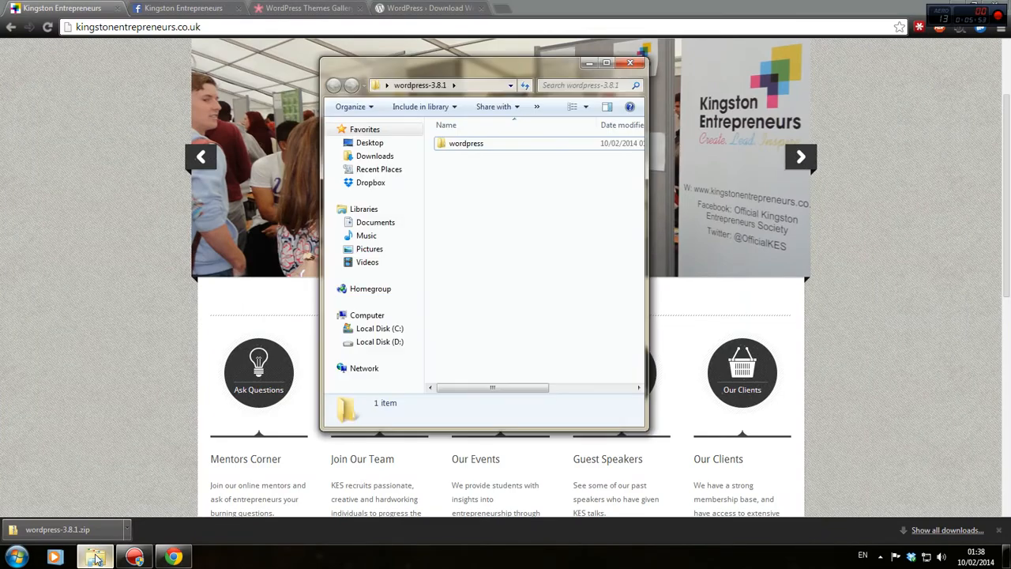
{"action": "double_click", "coordinate": [468, 143]}
{"action": "key", "text": "ctrl+a"}
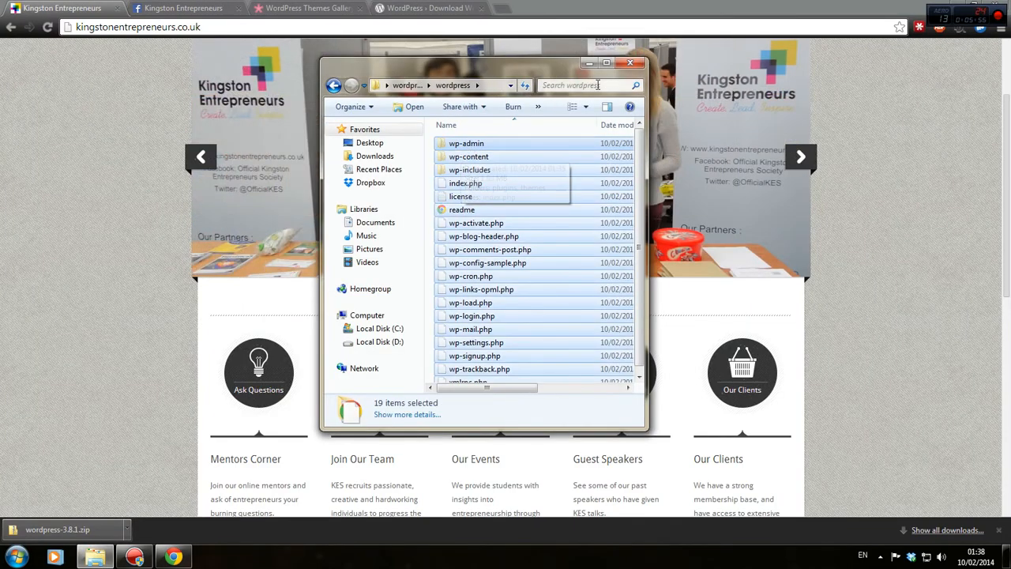
{"action": "left_click", "coordinate": [630, 63]}
Paste the WordPress files into D:\installed\xampp\htdocs\kingstonentrepreneurs.
{"action": "key", "text": "super"}
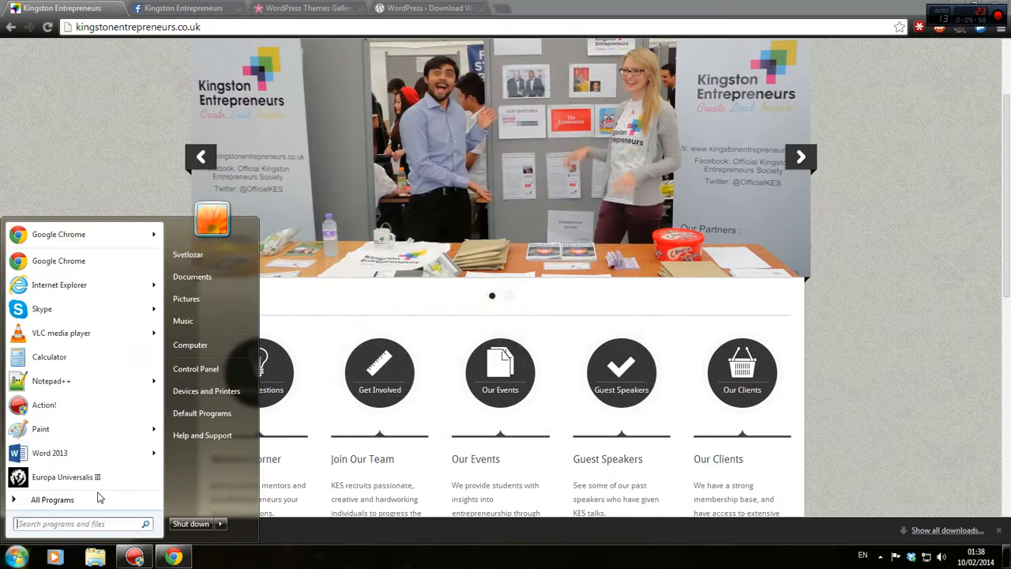
{"action": "left_click", "coordinate": [189, 345]}
{"action": "double_click", "coordinate": [513, 183]}
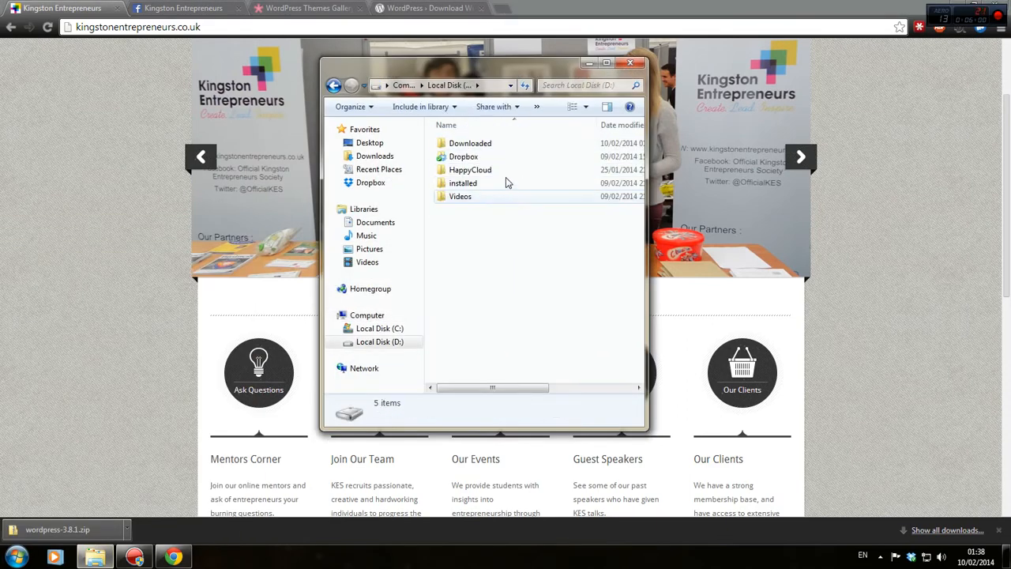
{"action": "double_click", "coordinate": [488, 183]}
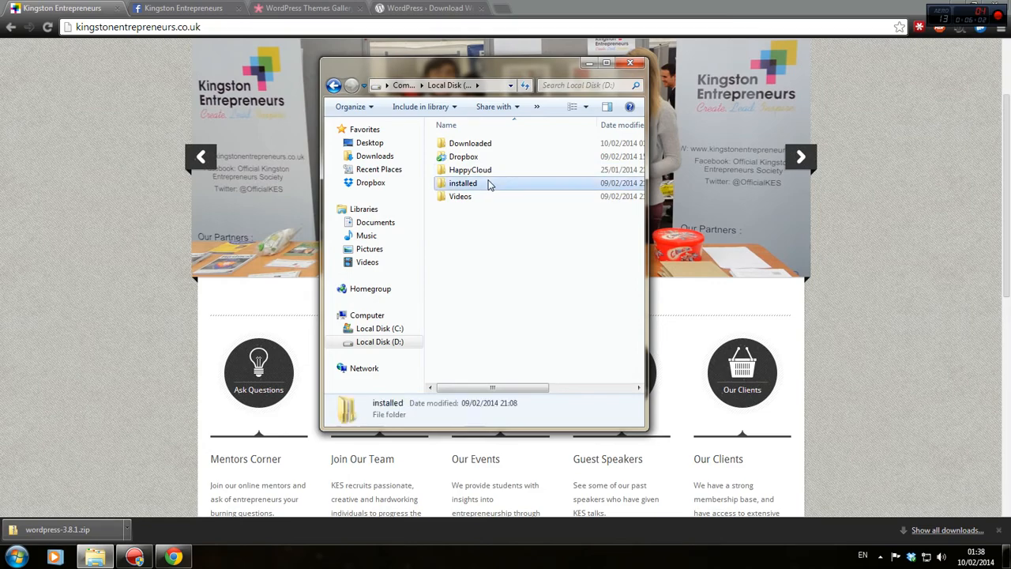
{"action": "double_click", "coordinate": [471, 329]}
{"action": "double_click", "coordinate": [480, 197]}
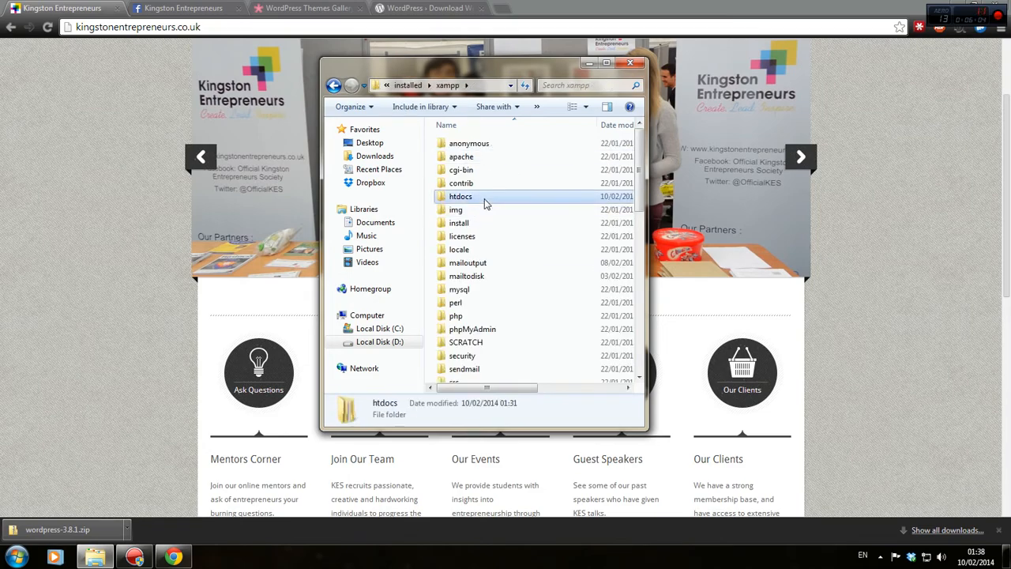
{"action": "double_click", "coordinate": [481, 155]}
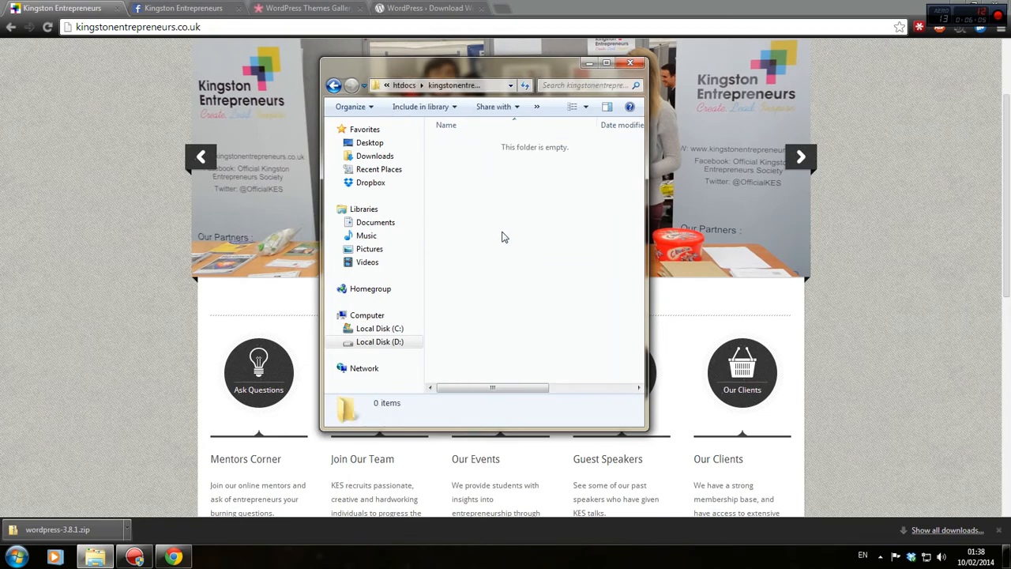
{"action": "key", "text": "ctrl+v"}
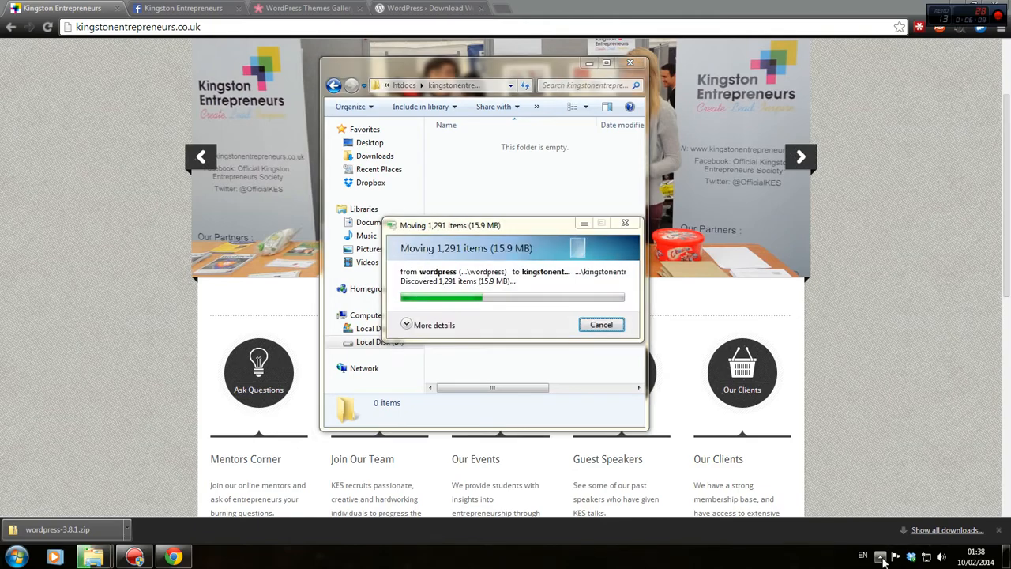
Minimize Chrome and launch the XAMPP Control Panel from the desktop.
{"action": "left_click", "coordinate": [880, 555]}
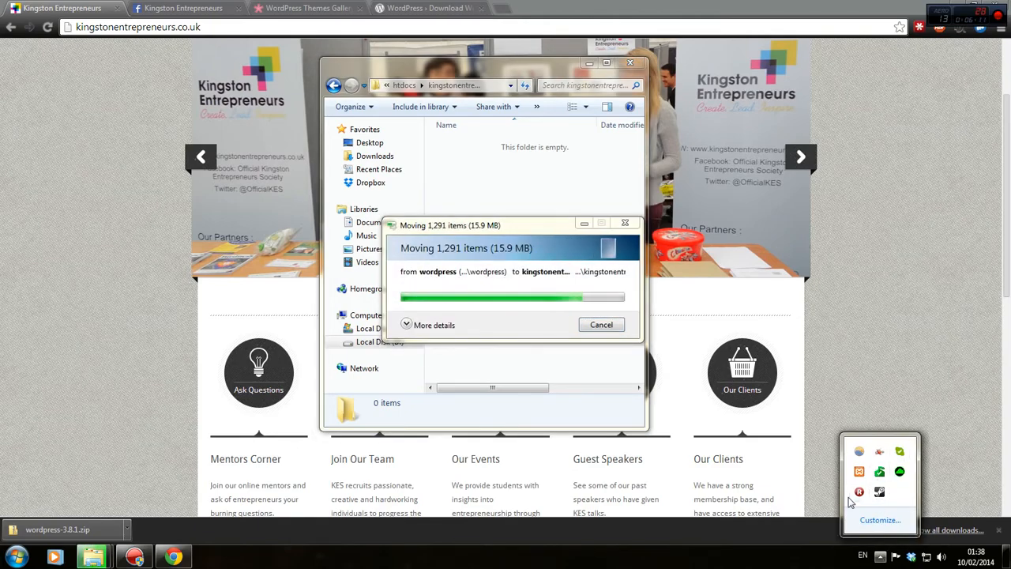
{"action": "left_click", "coordinate": [878, 260]}
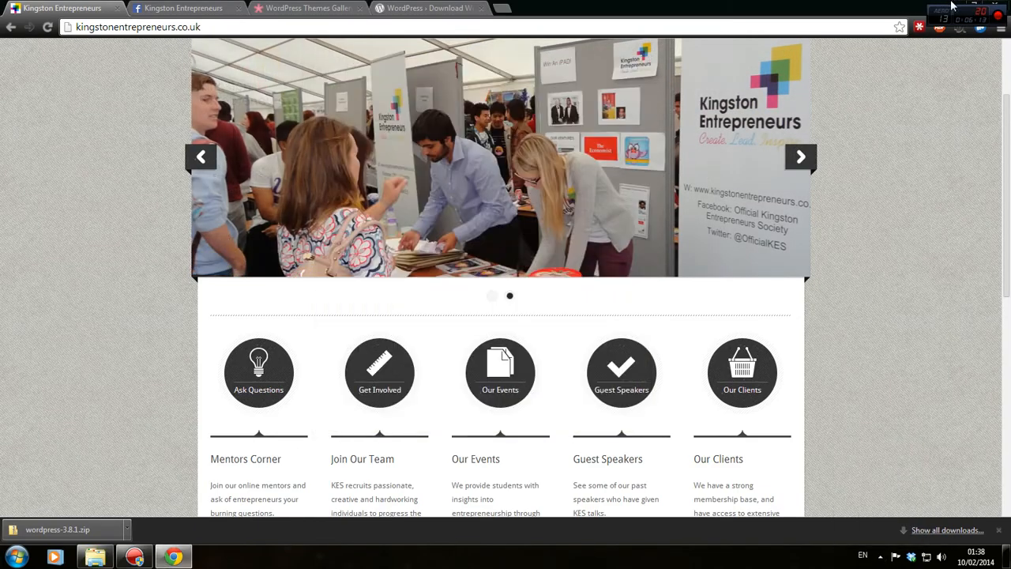
{"action": "left_click", "coordinate": [953, 6]}
{"action": "double_click", "coordinate": [23, 502]}
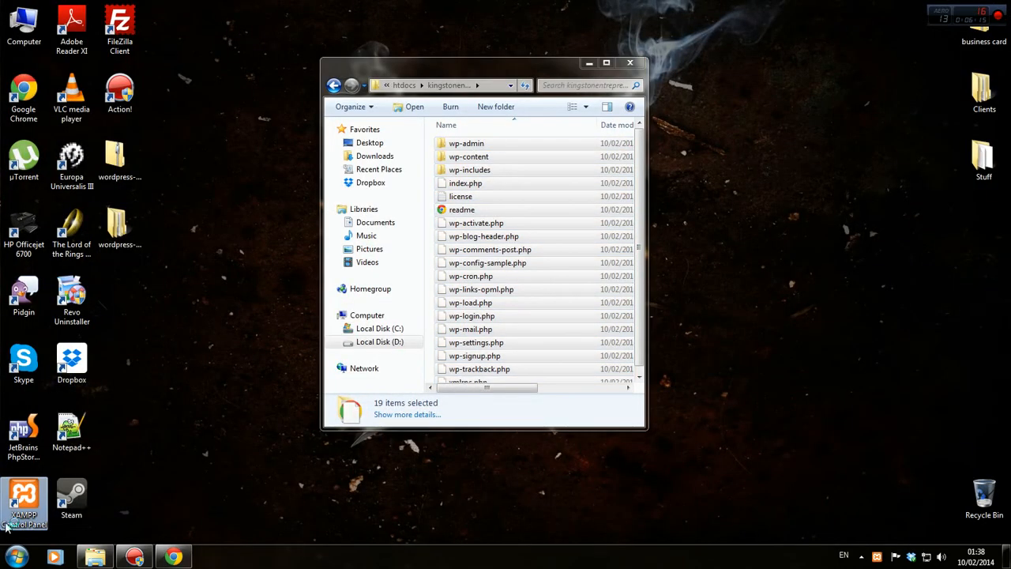
Start Apache and MySQL in XAMPP, close the control panel and folder, and refresh the desktop.
{"action": "left_click", "coordinate": [370, 220]}
{"action": "left_click", "coordinate": [370, 240]}
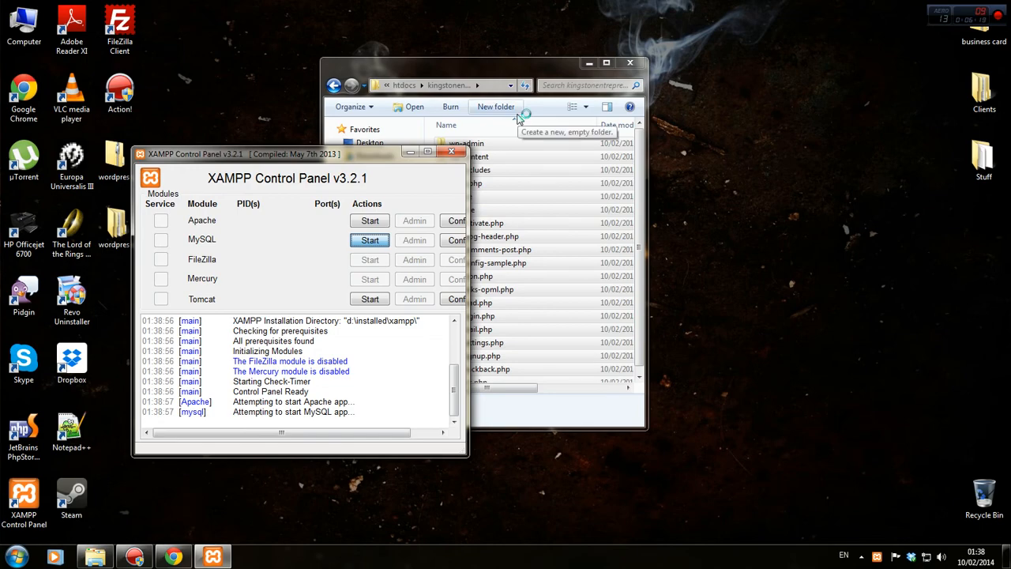
{"action": "left_click", "coordinate": [452, 151]}
{"action": "left_click", "coordinate": [640, 64]}
{"action": "right_click", "coordinate": [452, 72]}
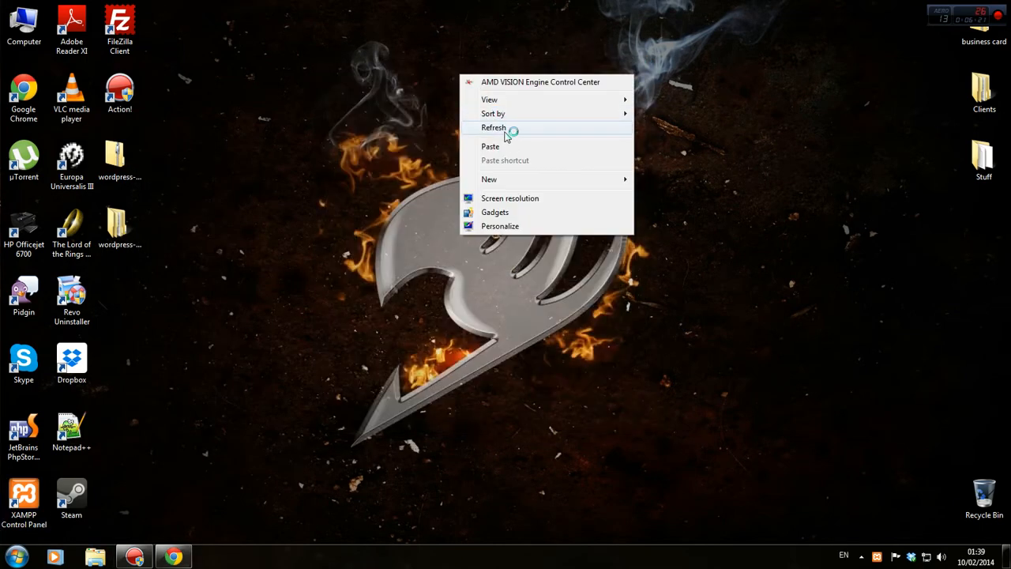
{"action": "left_click", "coordinate": [512, 131]}
Reload the Kingston Entrepreneurs site in Chrome a couple of times.
{"action": "left_click", "coordinate": [173, 557]}
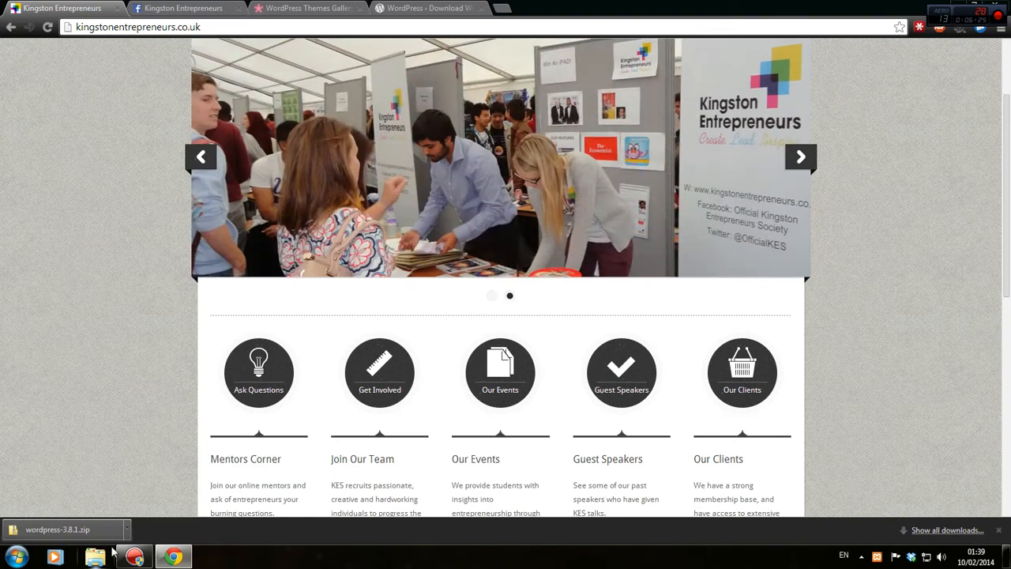
{"action": "left_click", "coordinate": [47, 27]}
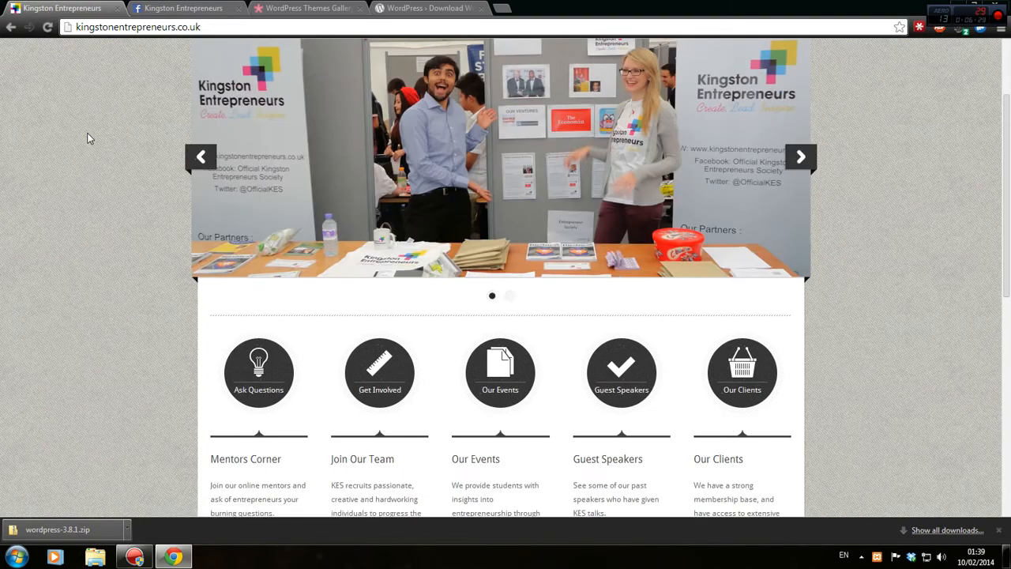
{"action": "left_click", "coordinate": [49, 27]}
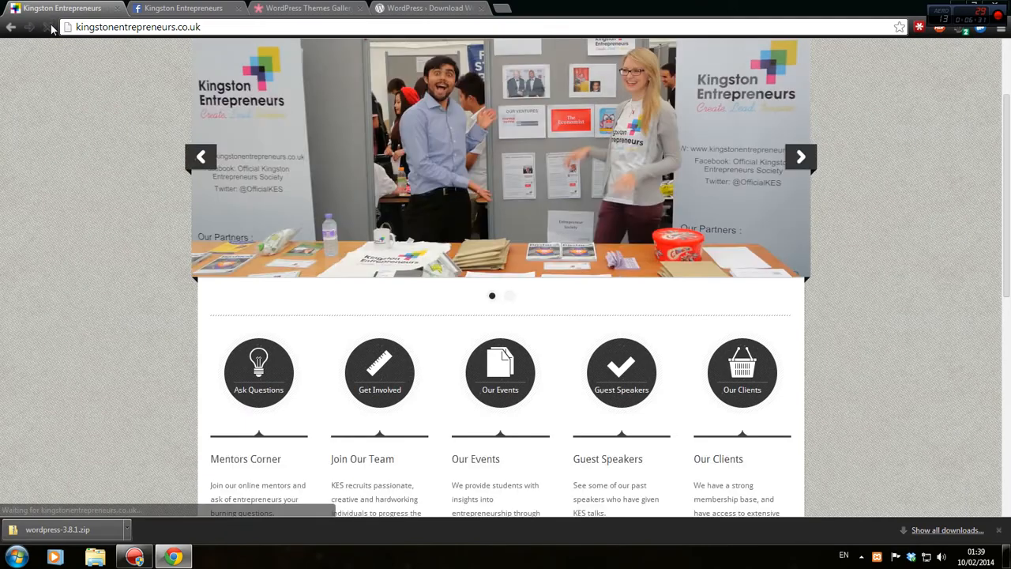
{"action": "scroll", "coordinate": [136, 385], "scroll_direction": "up", "scroll_amount": 2}
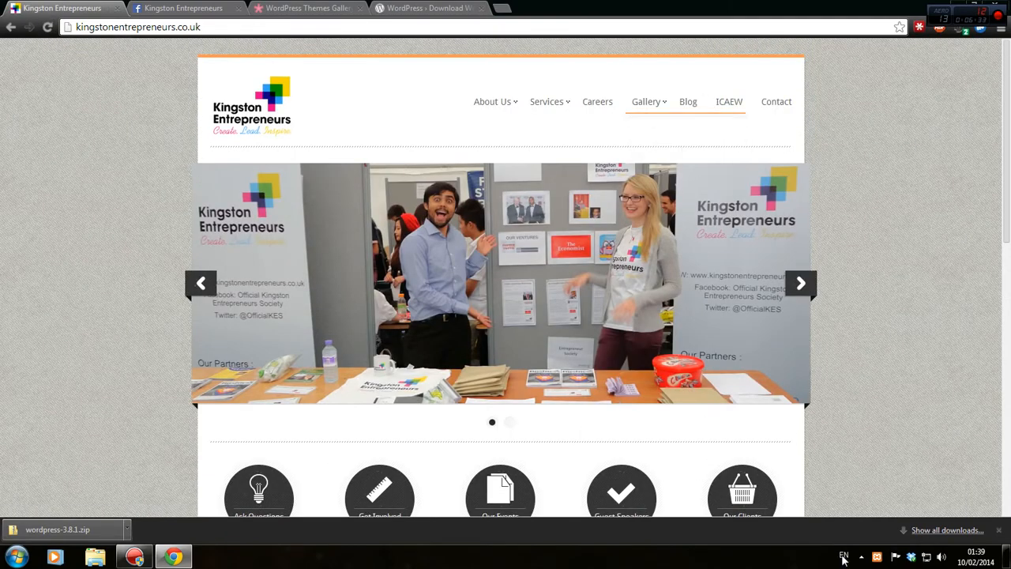
Quit the duplicate XAMPP instance, stop and restart Apache, and reload the Kingston Entrepreneurs site.
{"action": "left_click", "coordinate": [862, 556]}
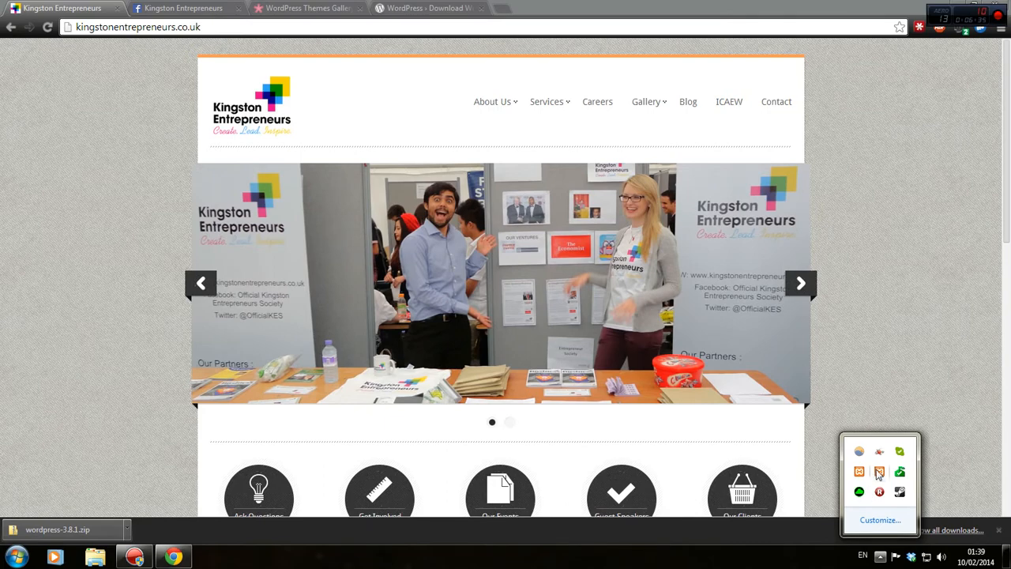
{"action": "left_click", "coordinate": [879, 472]}
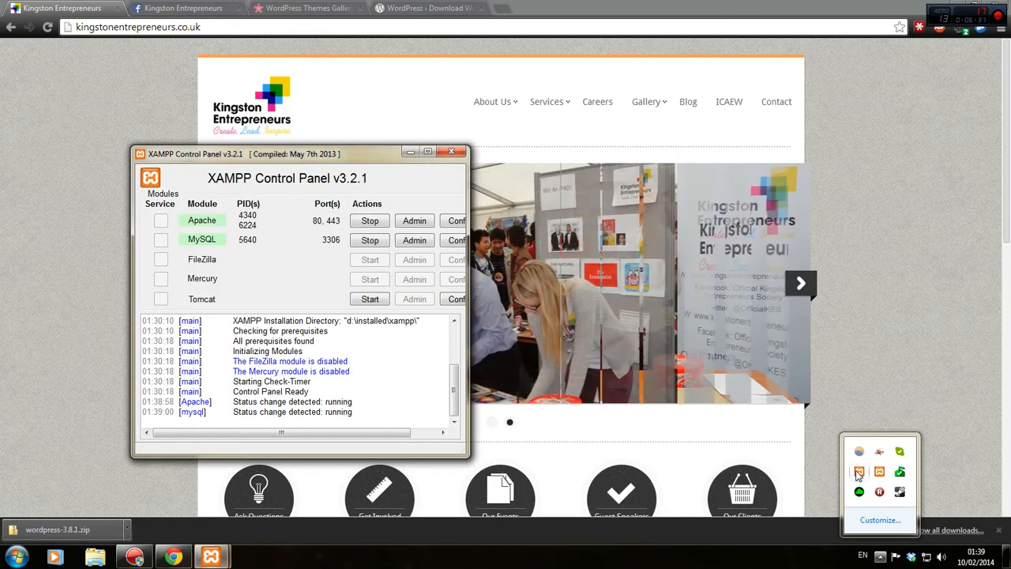
{"action": "right_click", "coordinate": [858, 475]}
{"action": "left_click", "coordinate": [874, 461]}
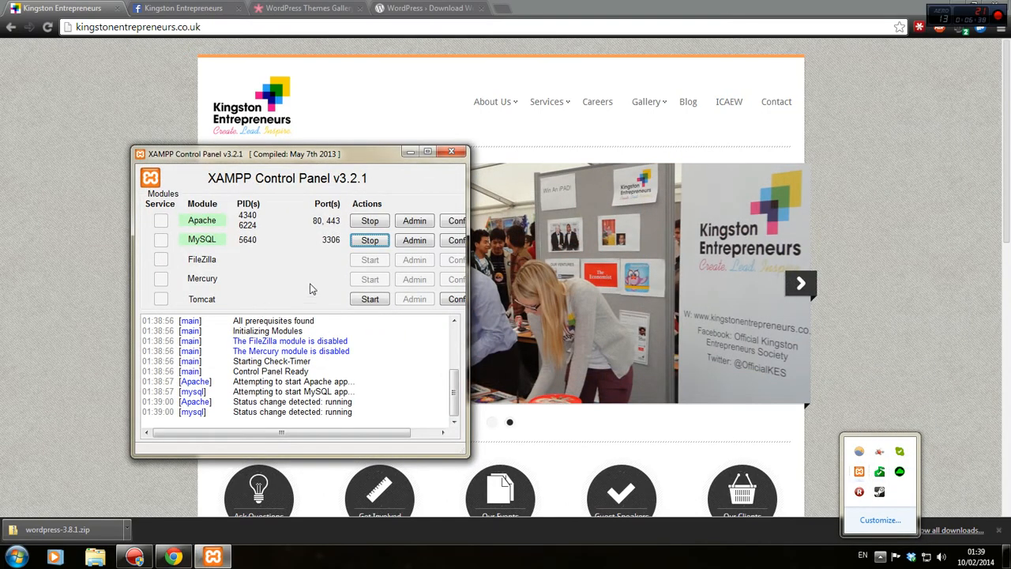
{"action": "left_click", "coordinate": [368, 223]}
{"action": "left_click", "coordinate": [369, 225]}
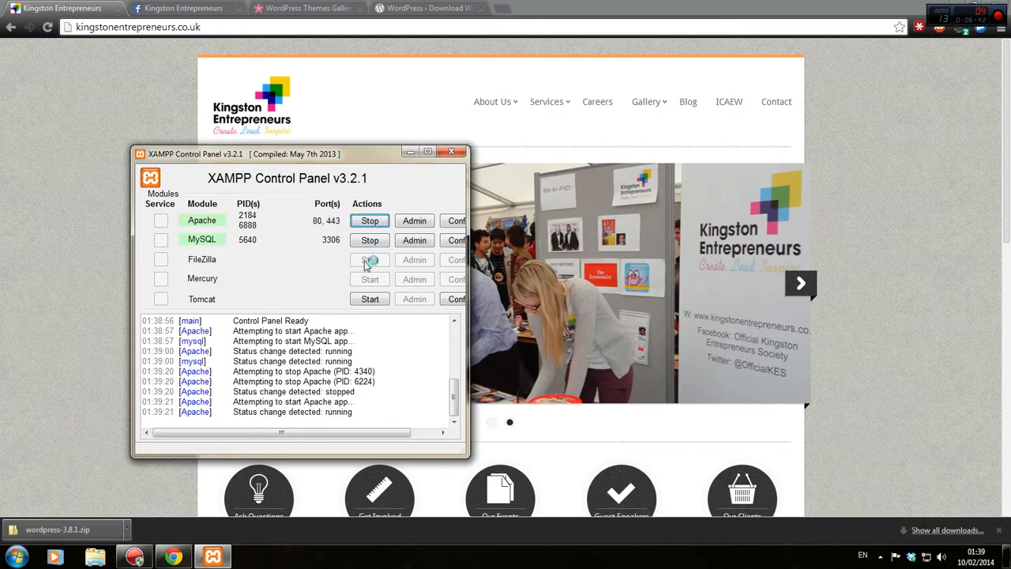
{"action": "left_click", "coordinate": [48, 29]}
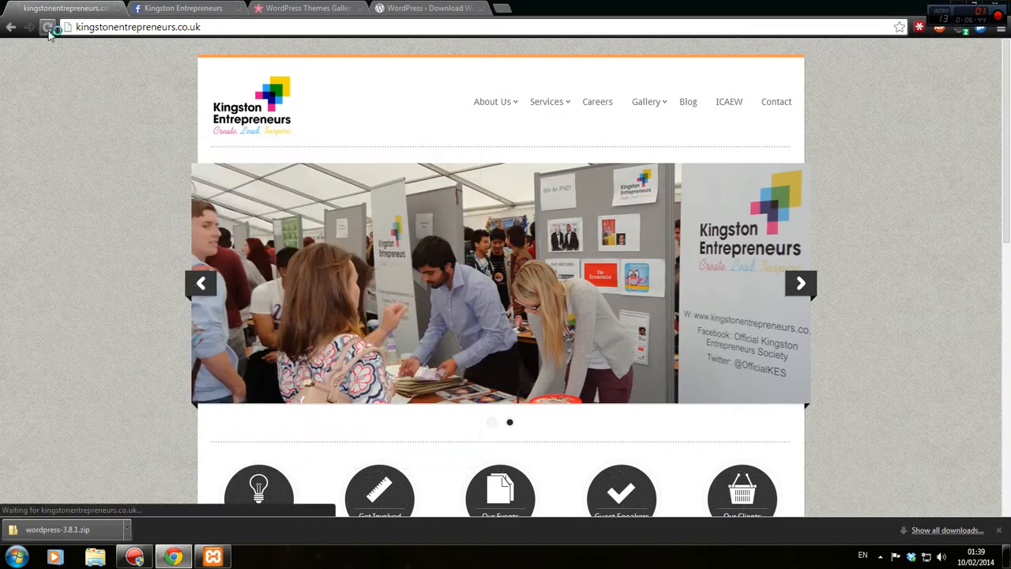
{"action": "left_click", "coordinate": [15, 556]}
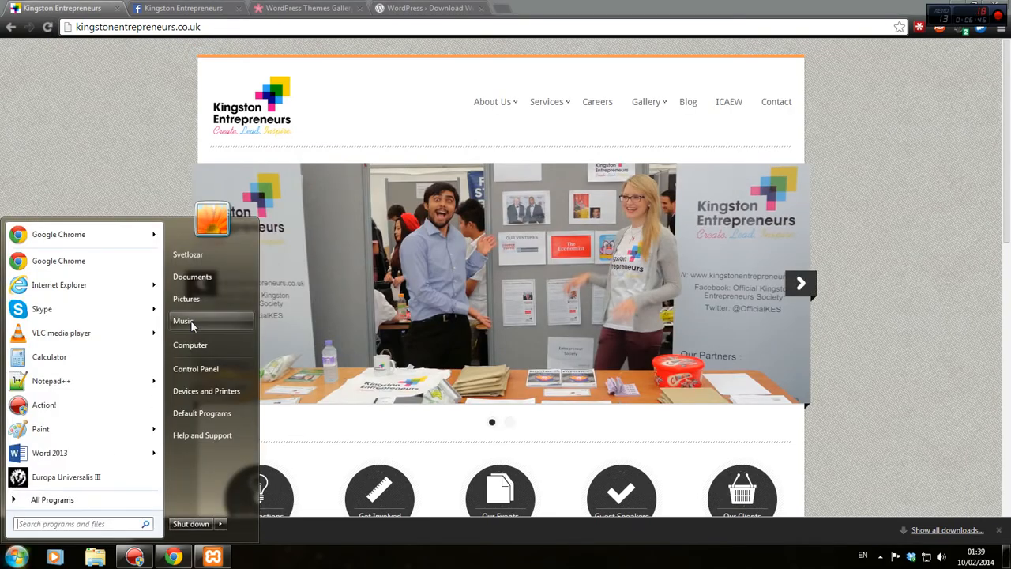
Browse D:\installed\xampp\apache\conf\extra in a maximised Explorer and open httpd-vhosts in Notepad.
{"action": "left_click", "coordinate": [205, 344]}
{"action": "left_click_drag", "start_coordinate": [537, 70], "coordinate": [523, 1]}
{"action": "double_click", "coordinate": [316, 93]}
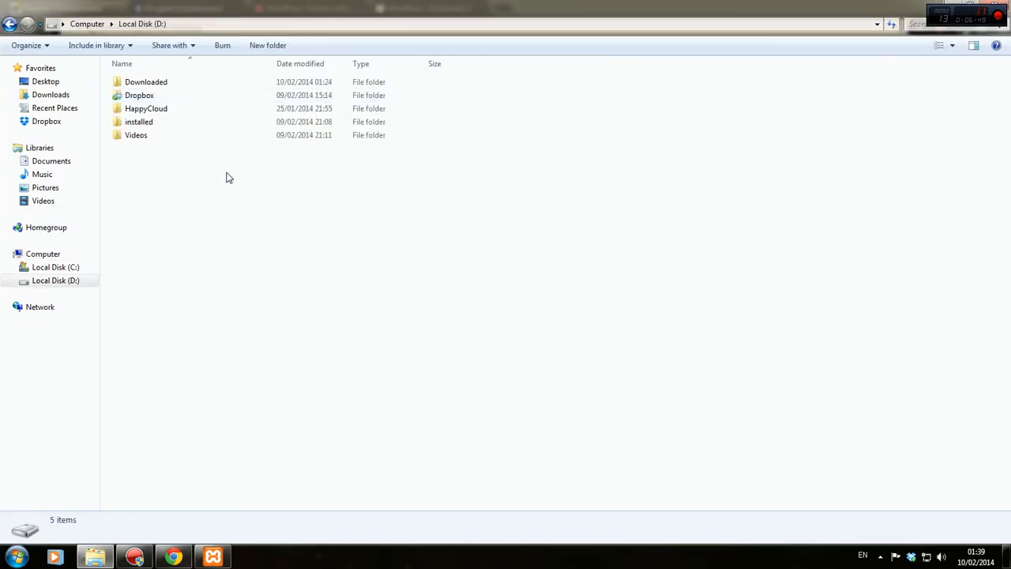
{"action": "double_click", "coordinate": [186, 124]}
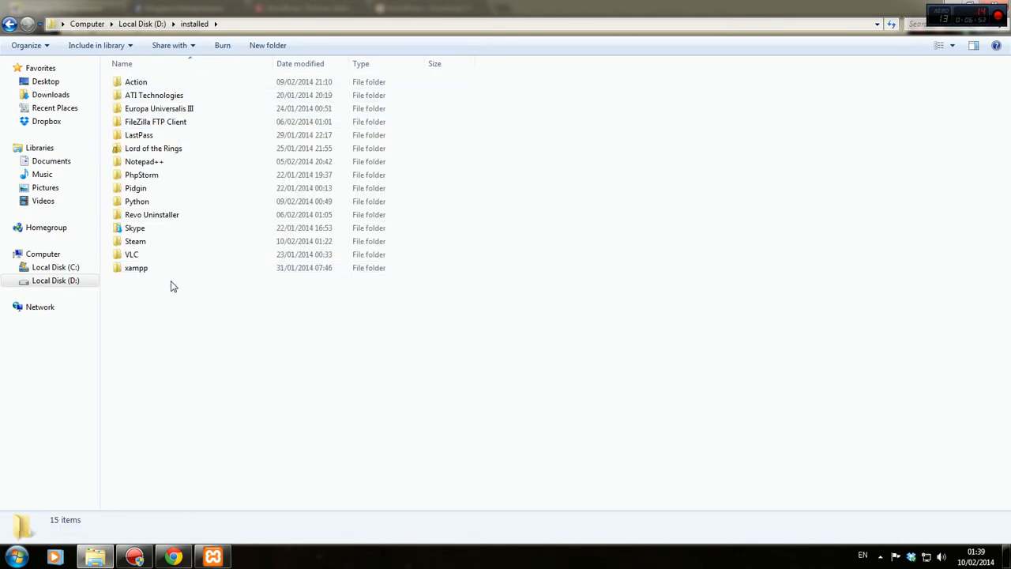
{"action": "double_click", "coordinate": [168, 269]}
{"action": "double_click", "coordinate": [187, 99]}
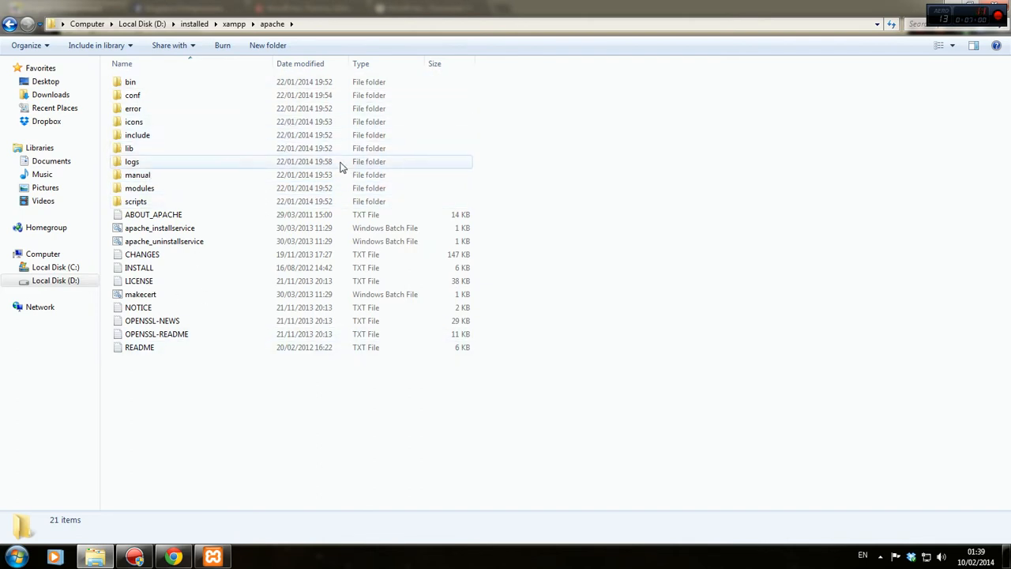
{"action": "left_click_drag", "start_coordinate": [259, 105], "coordinate": [280, 219]}
{"action": "right_click", "coordinate": [280, 218]}
{"action": "left_click", "coordinate": [543, 262]}
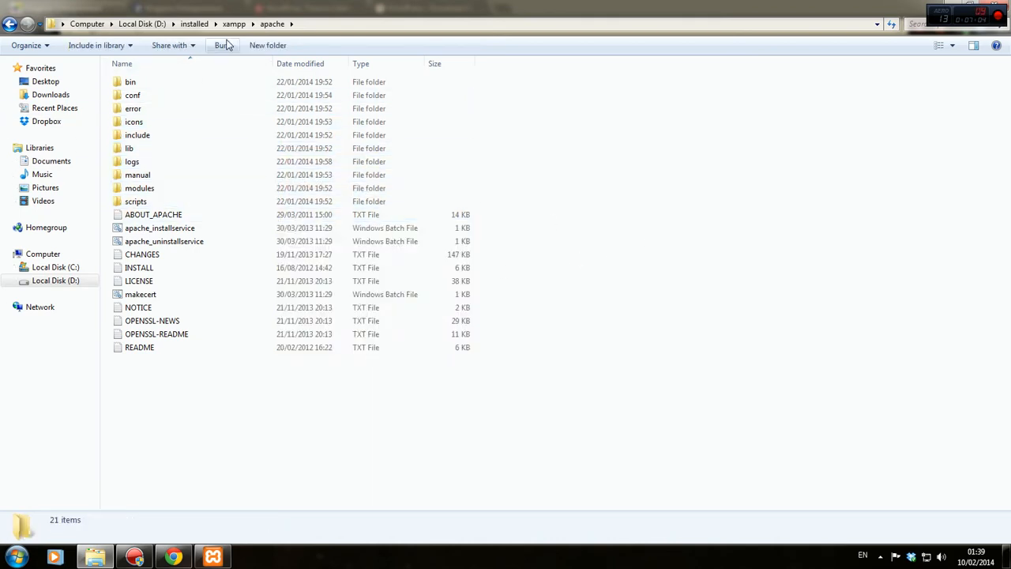
{"action": "double_click", "coordinate": [175, 95]}
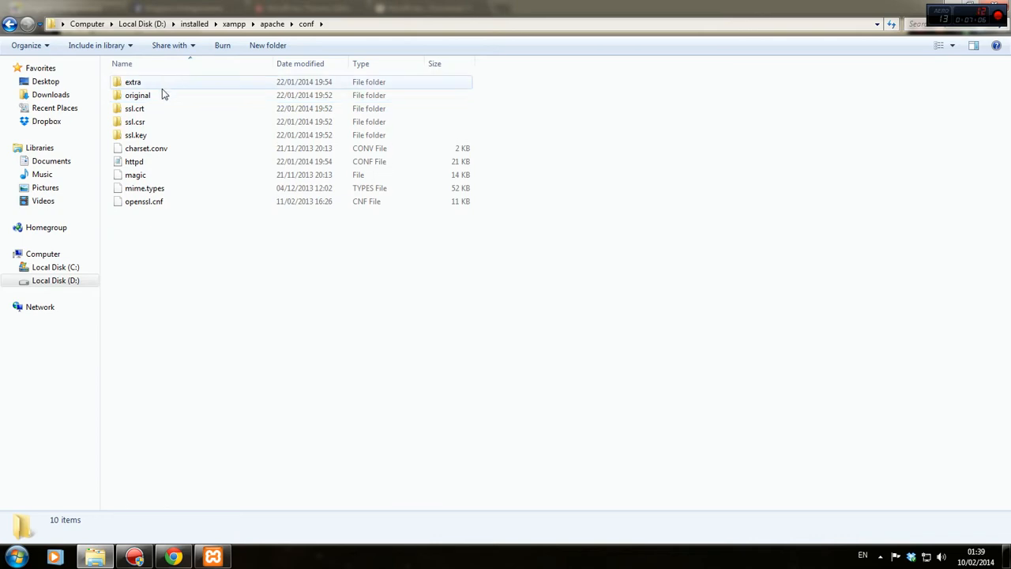
{"action": "double_click", "coordinate": [166, 85]}
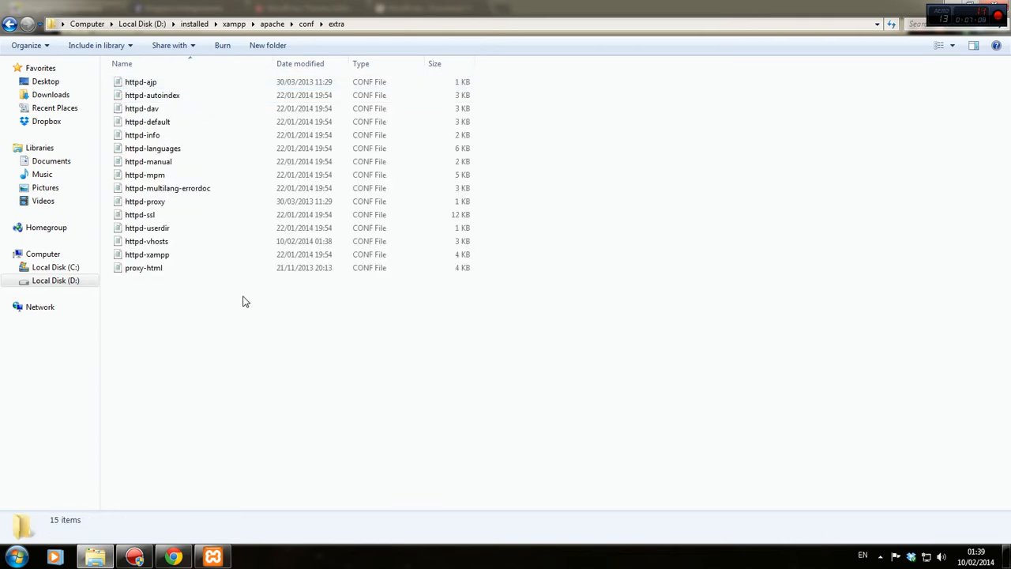
{"action": "double_click", "coordinate": [187, 246]}
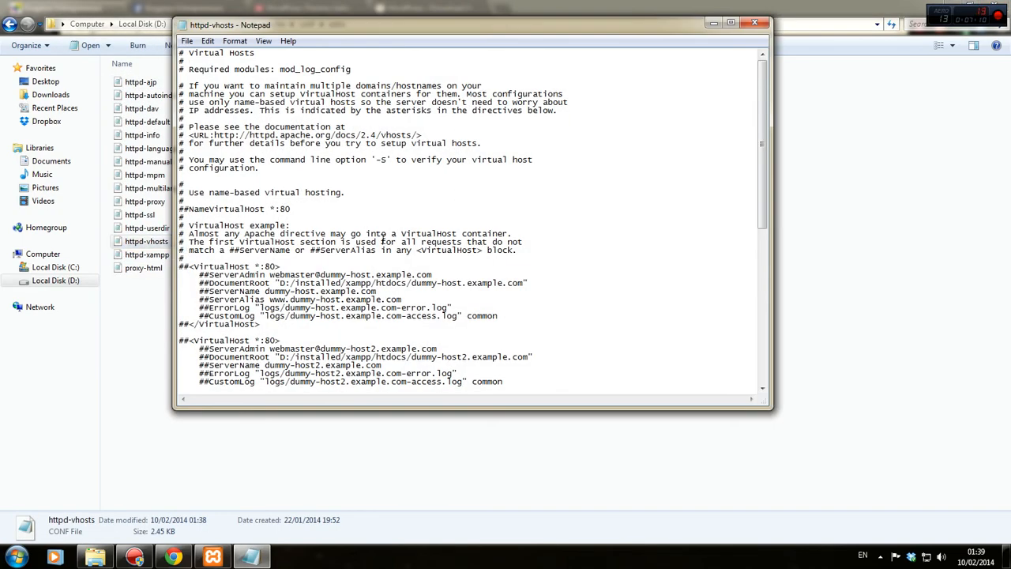
Scroll through httpd-vhosts to check the kingstonentrepreneurs.co.uk and cronuslabs VirtualHost blocks, then close Notepad.
{"action": "scroll", "coordinate": [384, 243], "scroll_direction": "down", "scroll_amount": 4}
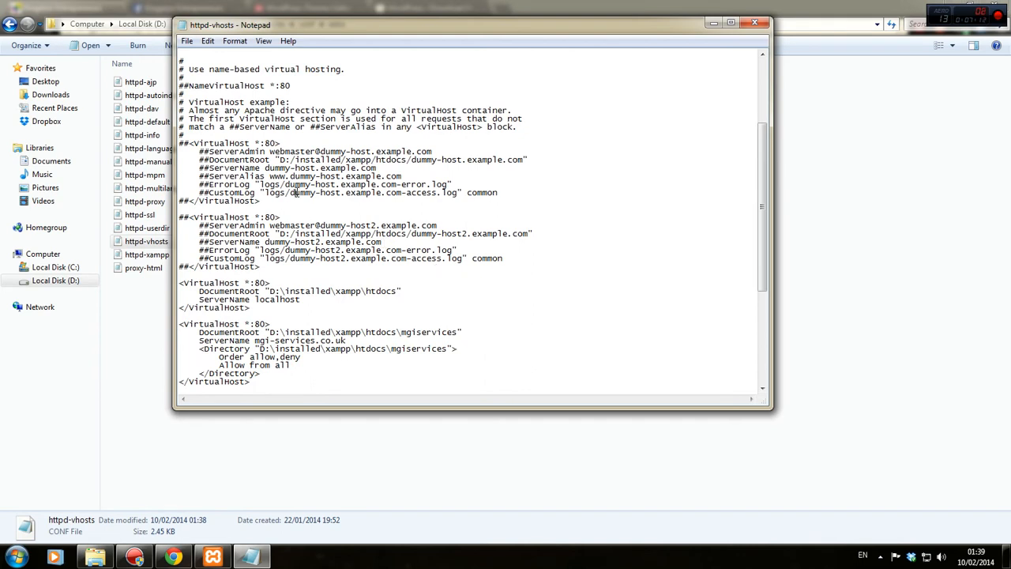
{"action": "left_click", "coordinate": [443, 283]}
{"action": "scroll", "coordinate": [184, 287], "scroll_direction": "down", "scroll_amount": 2}
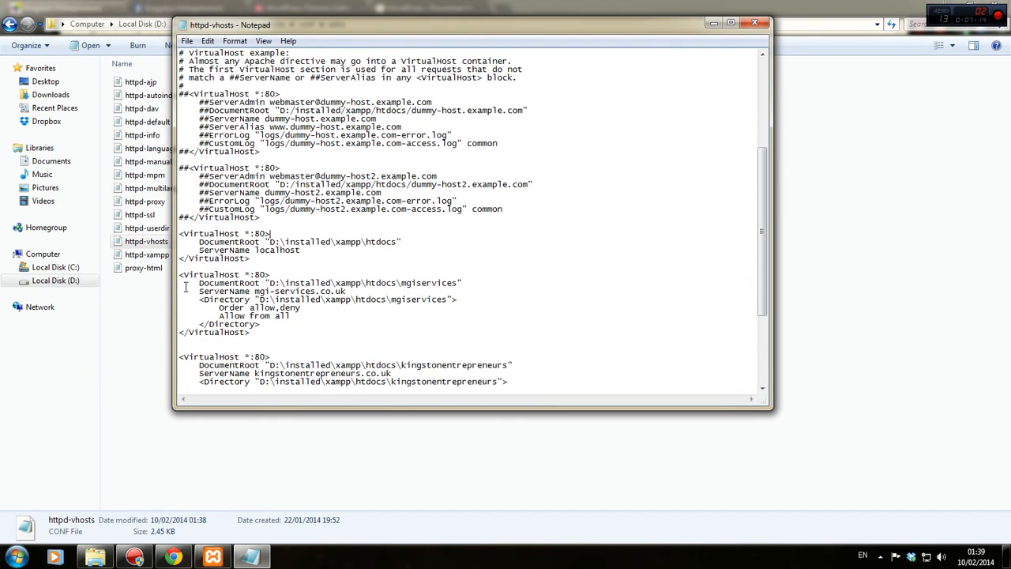
{"action": "scroll", "coordinate": [375, 297], "scroll_direction": "down", "scroll_amount": 3}
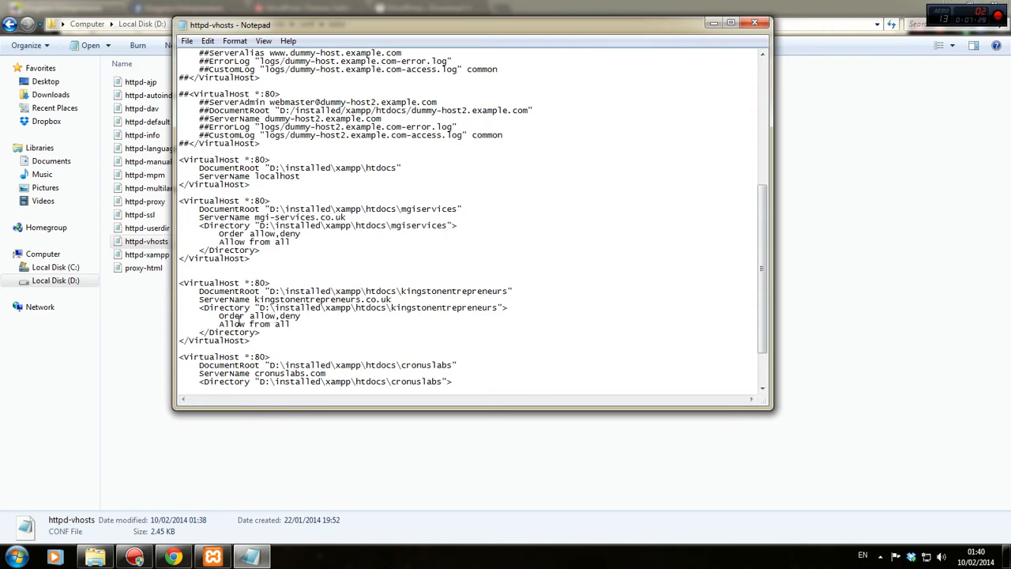
{"action": "scroll", "coordinate": [334, 325], "scroll_direction": "down", "scroll_amount": 2}
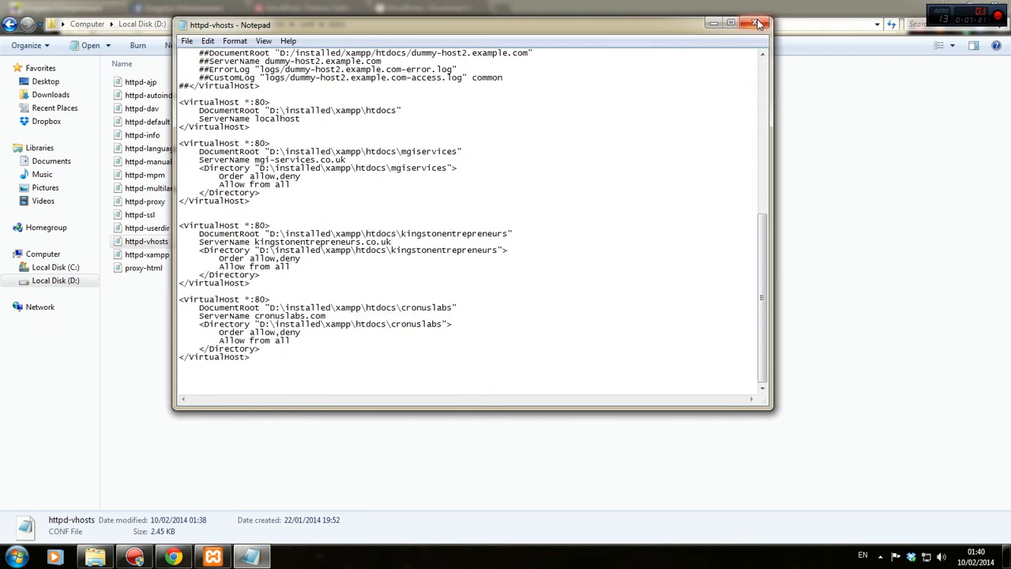
{"action": "left_click", "coordinate": [754, 22]}
Navigate Explorer to C:\Windows\System32\drivers\etc.
{"action": "left_click", "coordinate": [87, 23]}
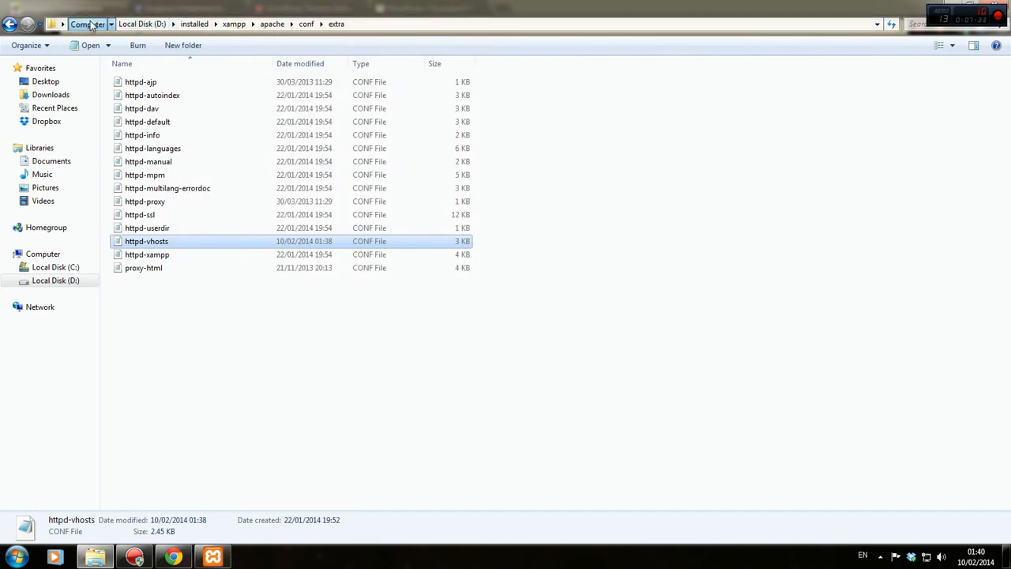
{"action": "double_click", "coordinate": [167, 104]}
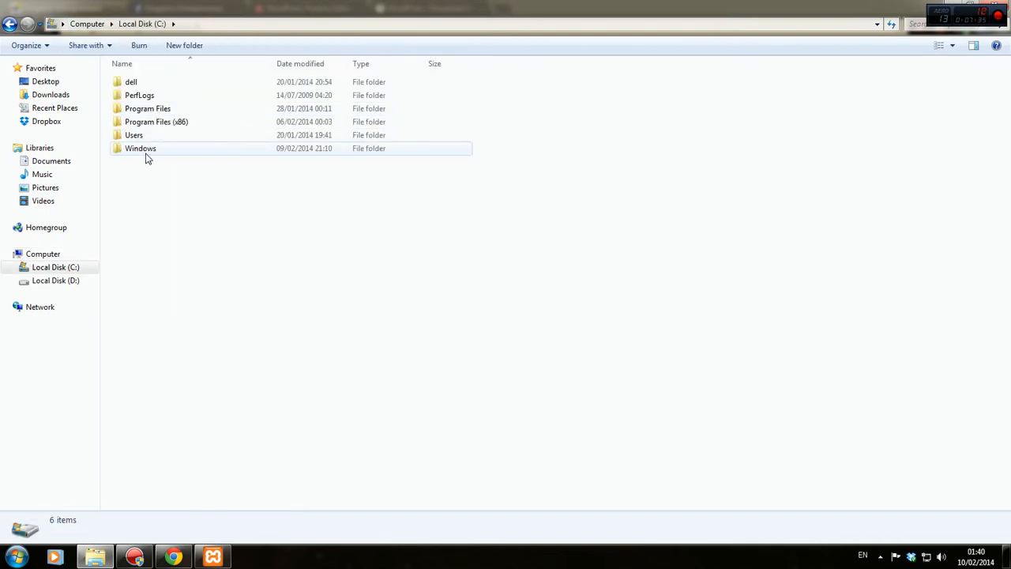
{"action": "double_click", "coordinate": [146, 150]}
{"action": "left_click", "coordinate": [192, 138]}
{"action": "type", "text": "system"}
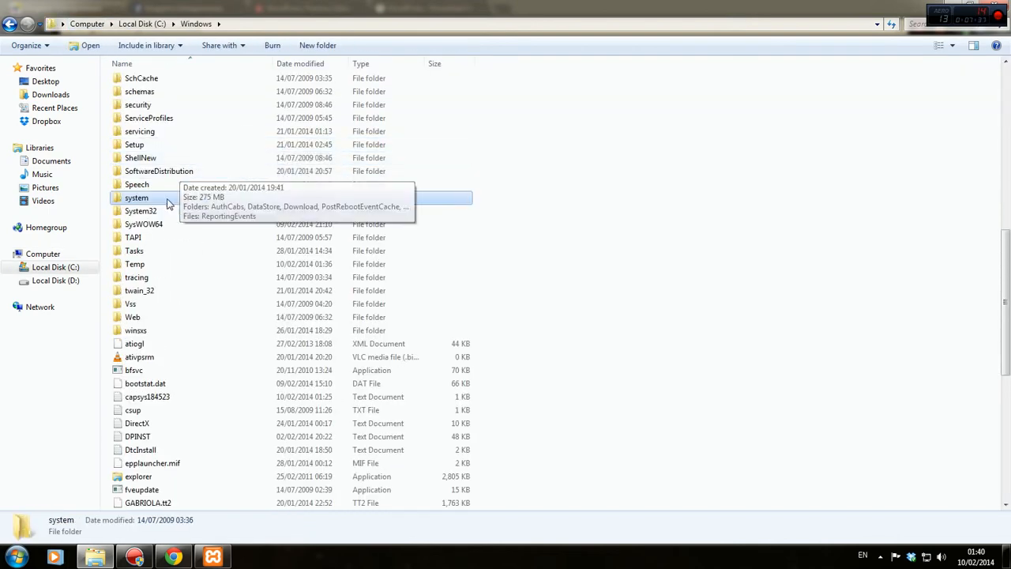
{"action": "double_click", "coordinate": [160, 208]}
{"action": "type", "text": "dri"}
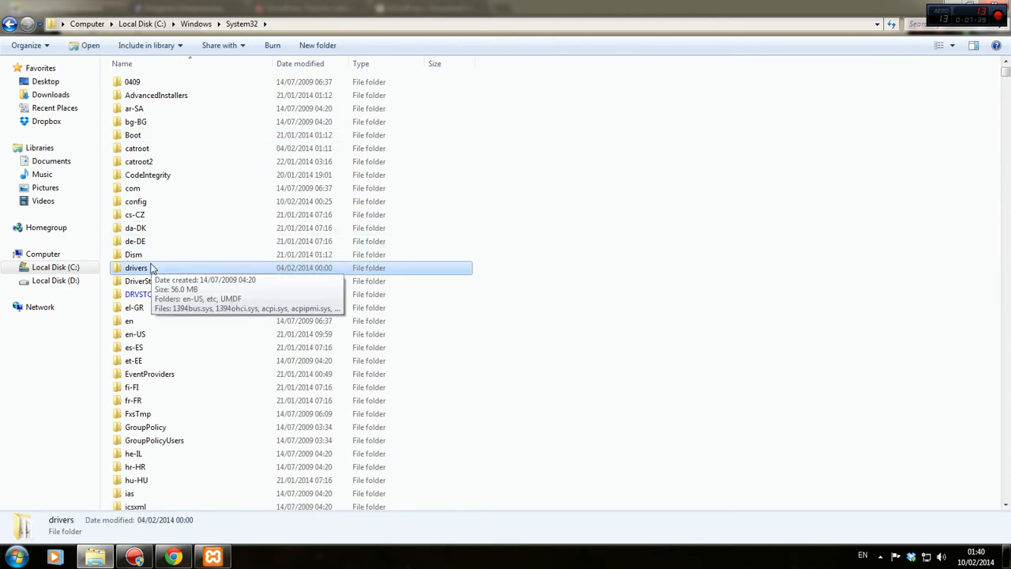
{"action": "double_click", "coordinate": [148, 271]}
{"action": "double_click", "coordinate": [160, 94]}
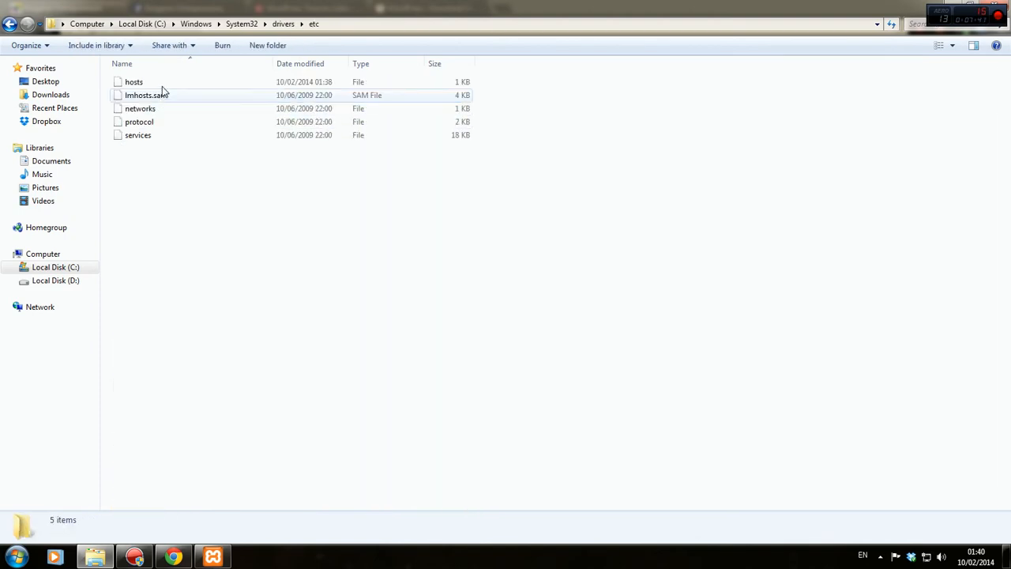
Open hosts in Notepad, add 127.0.0.1 before the kingstonentrepreneurs.co.uk line, save and close.
{"action": "left_click", "coordinate": [161, 84]}
{"action": "double_click", "coordinate": [161, 85]}
{"action": "left_click", "coordinate": [533, 212]}
{"action": "double_click", "coordinate": [533, 211]}
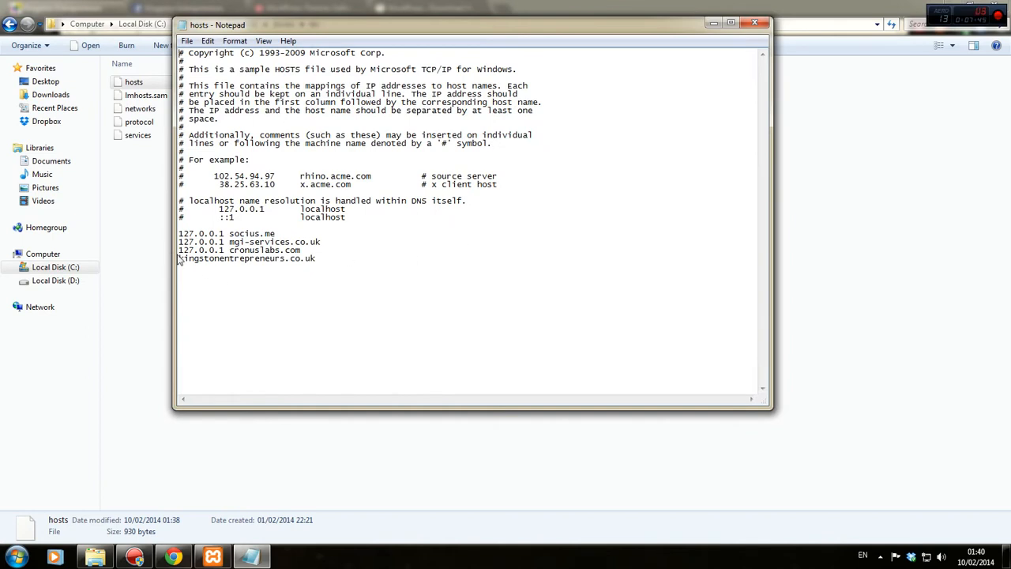
{"action": "type", "text": "127.0.0.1"}
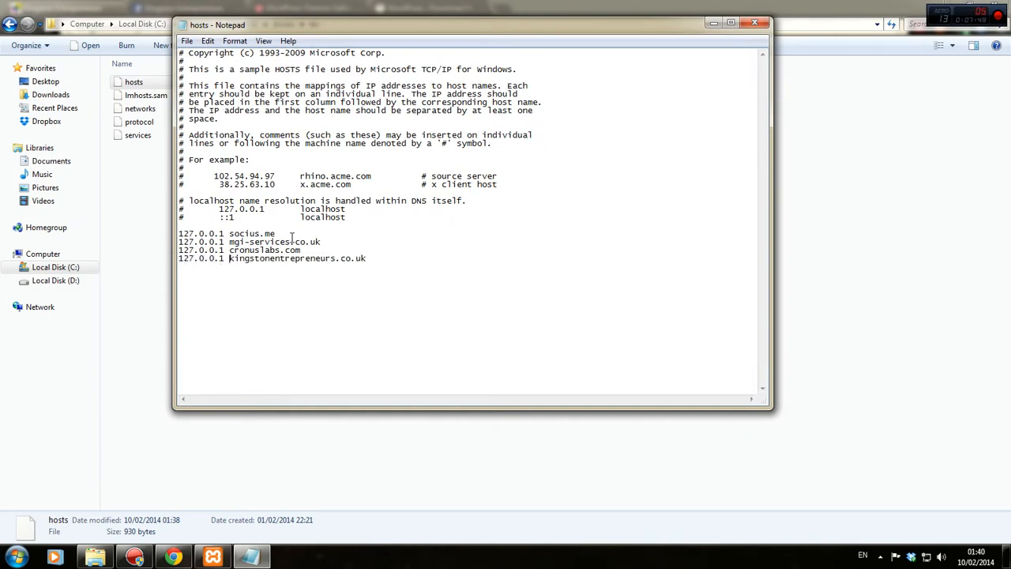
{"action": "key", "text": "ctrl+s"}
{"action": "left_click", "coordinate": [754, 23]}
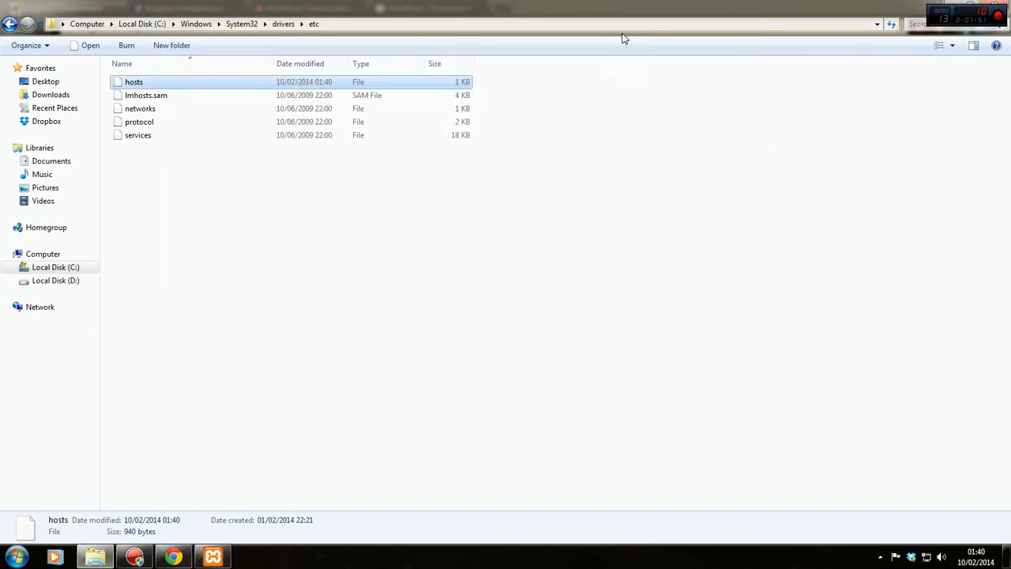
{"action": "left_click_drag", "start_coordinate": [623, 33], "coordinate": [603, 67]}
Close Explorer, reload the site, hide the downloads bar and start Create a Configuration File.
{"action": "left_click", "coordinate": [688, 46]}
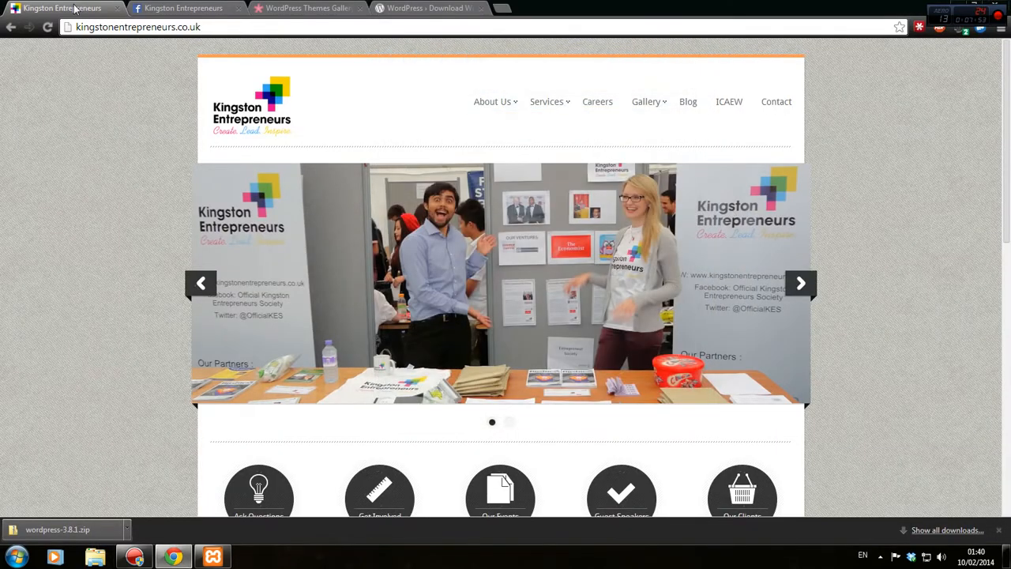
{"action": "left_click", "coordinate": [48, 26]}
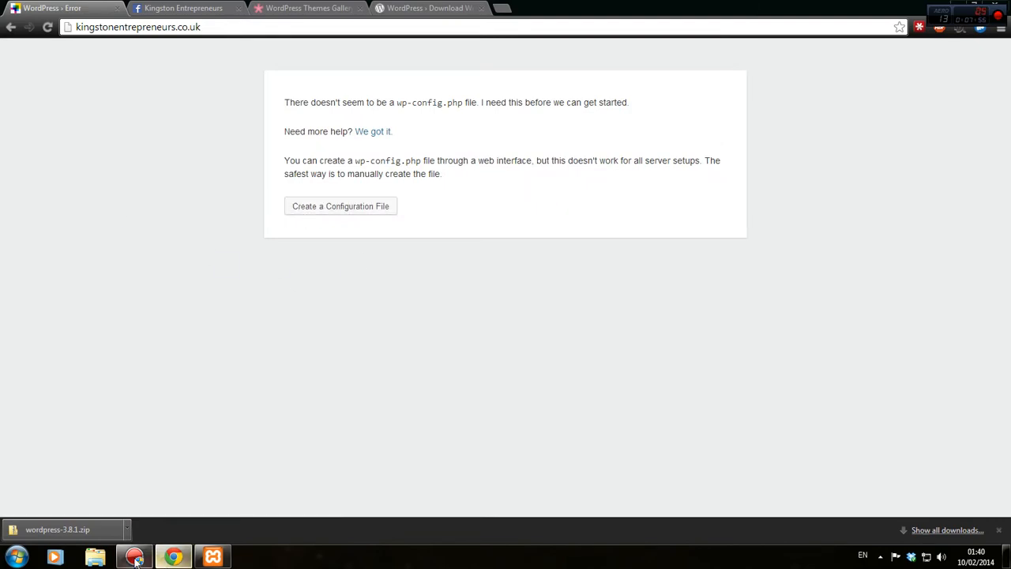
{"action": "left_click", "coordinate": [999, 532]}
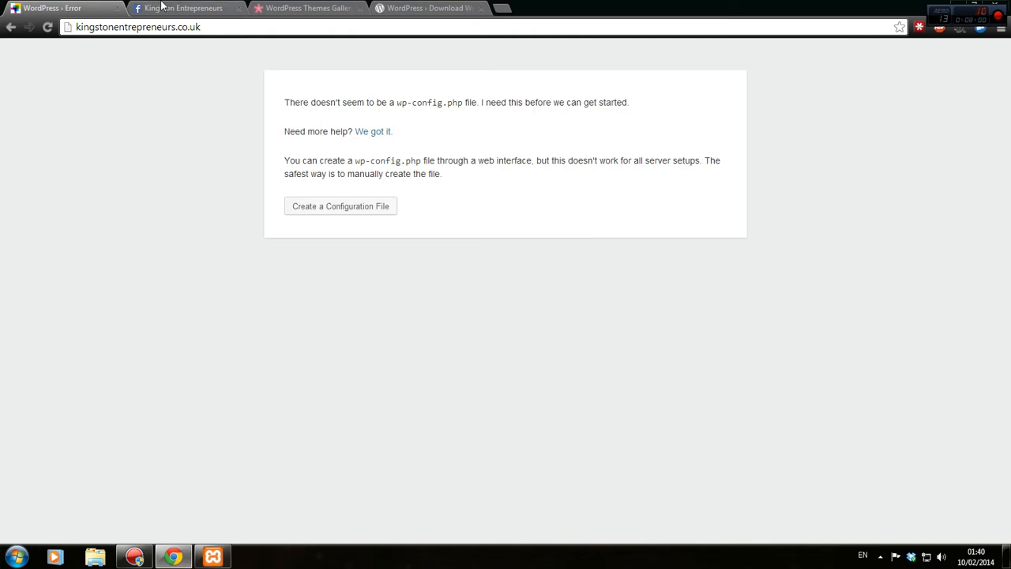
{"action": "left_click", "coordinate": [310, 206]}
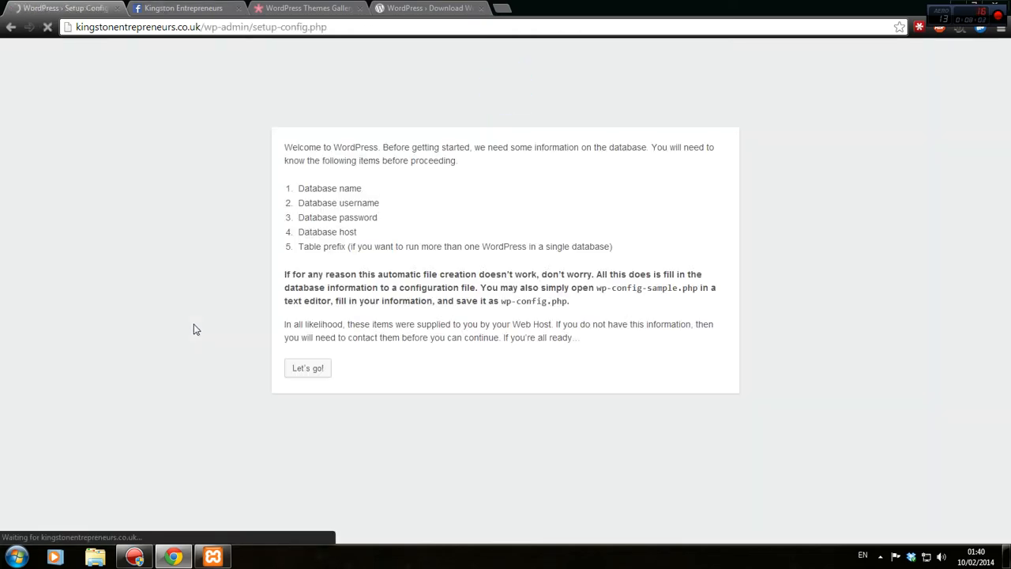
Delete the host name from the address bar, then switch to the Facebook Kingston Entrepreneurs tab and select its address.
{"action": "left_click", "coordinate": [226, 29]}
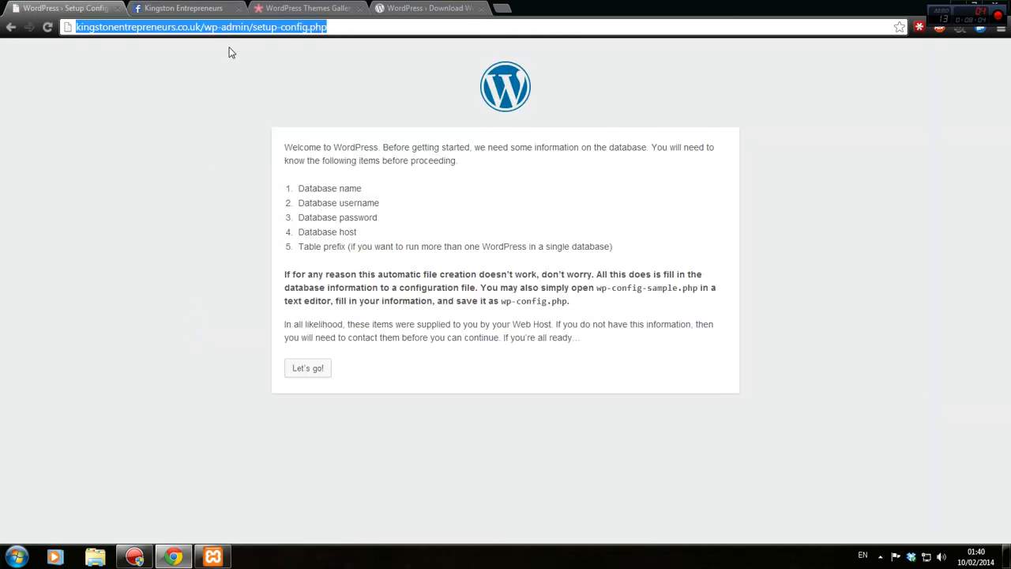
{"action": "left_click", "coordinate": [181, 27]}
{"action": "left_click_drag", "start_coordinate": [174, 29], "coordinate": [34, 36]}
{"action": "key", "text": "ctrl+c"}
{"action": "key", "text": "BackSpace"}
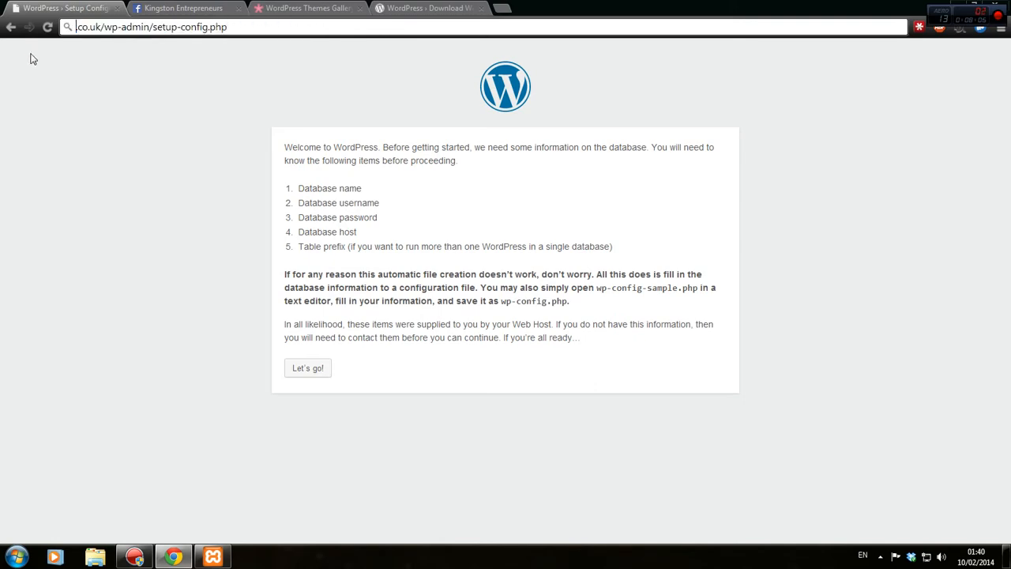
{"action": "left_click", "coordinate": [154, 7]}
{"action": "left_click", "coordinate": [183, 26]}
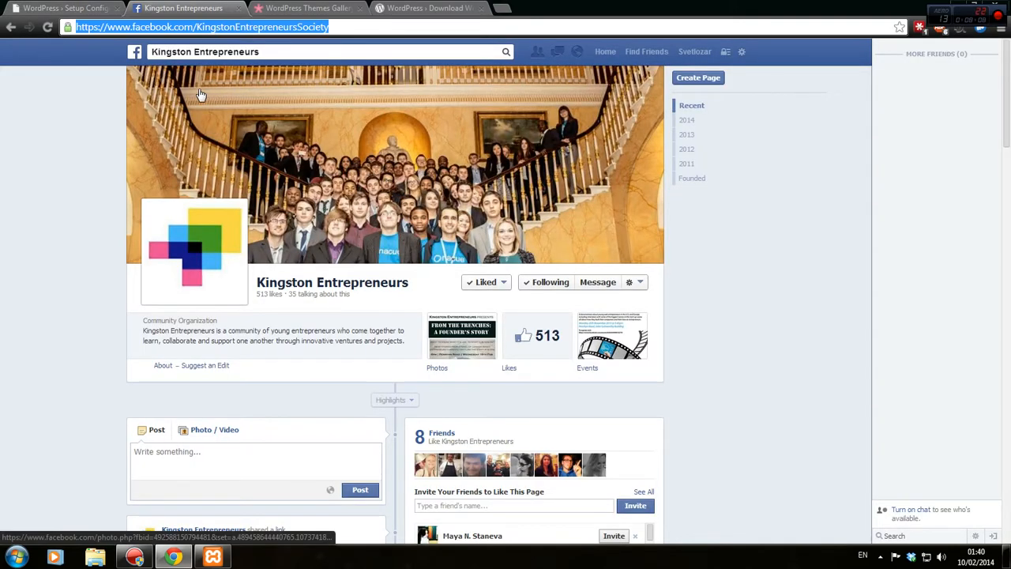
Load kingstonentrepreneurs.co.uk/phpmyadmin in the browser.
{"action": "type", "text": "loca"}
{"action": "key", "text": "ctrl+a"}
{"action": "key", "text": "ctrl+v"}
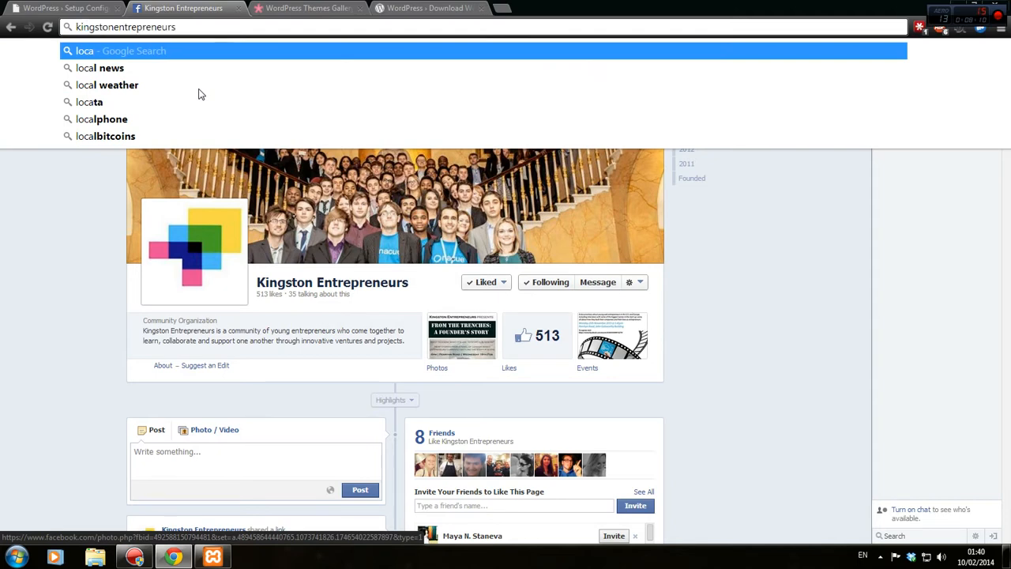
{"action": "type", "text": ".co.uk/phpmyadmi"}
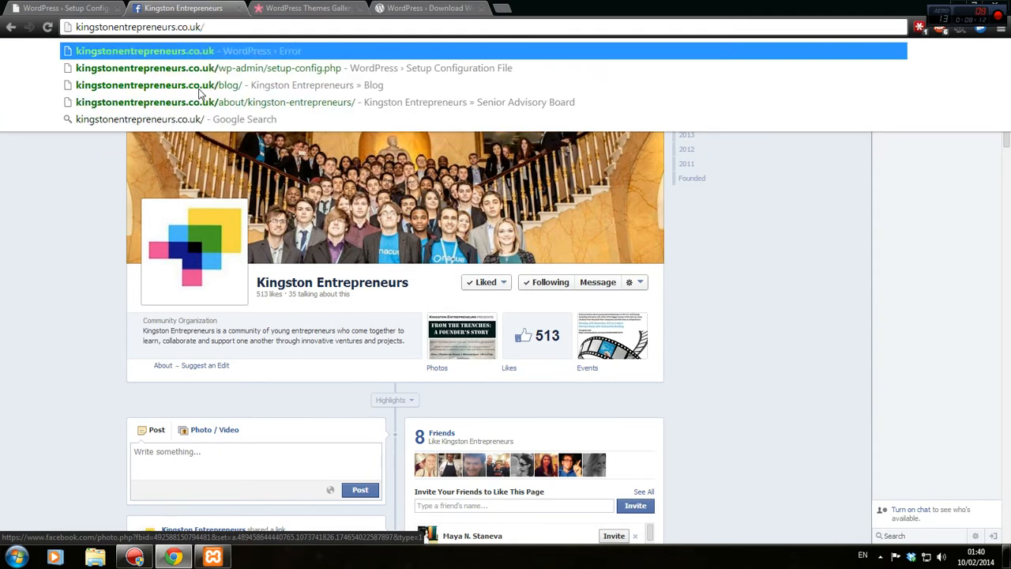
{"action": "type", "text": "n"}
{"action": "key", "text": "Return"}
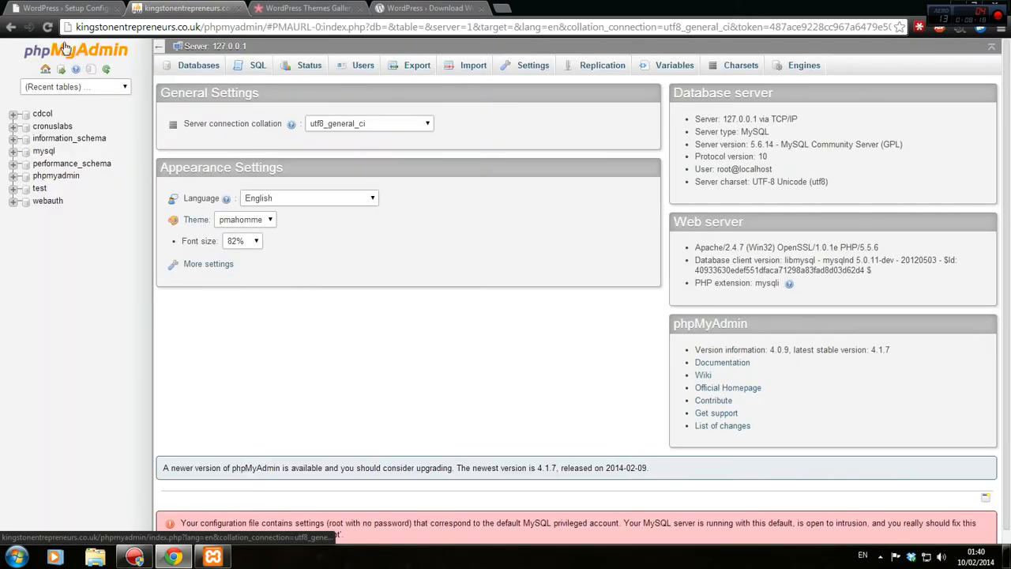
Create the database kingstonentrepreneurs with utf8_unicode_ci collation on the Databases page.
{"action": "left_click", "coordinate": [198, 65]}
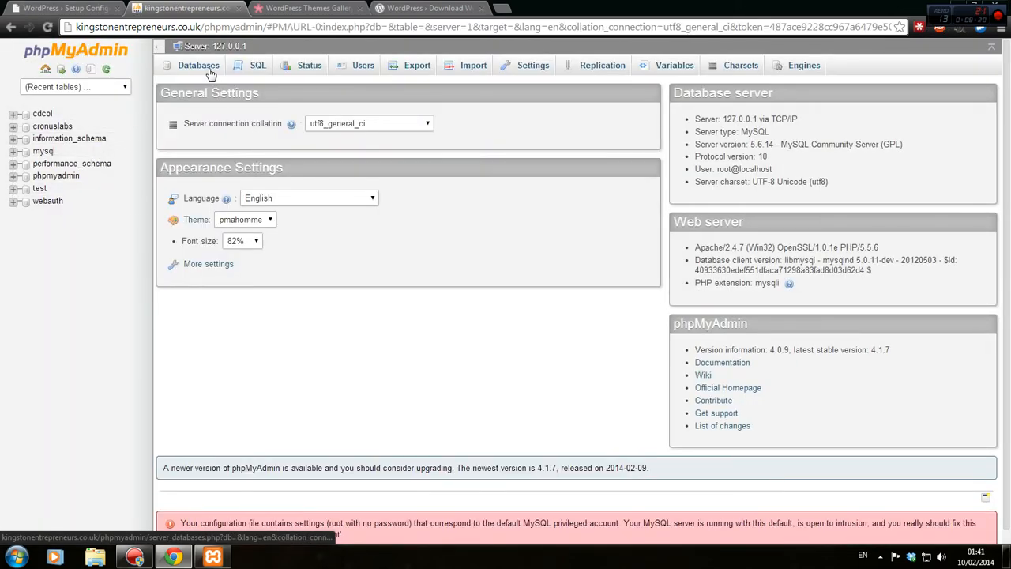
{"action": "left_click", "coordinate": [246, 159]}
{"action": "key", "text": "ctrl+v"}
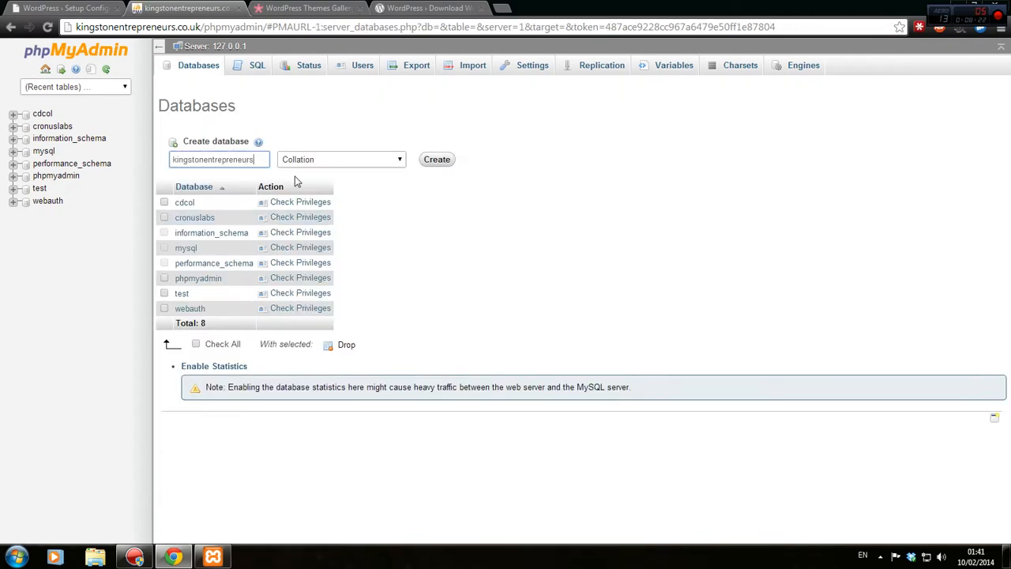
{"action": "left_click", "coordinate": [388, 162]}
{"action": "scroll", "coordinate": [357, 291], "scroll_direction": "down", "scroll_amount": 10}
{"action": "scroll", "coordinate": [357, 292], "scroll_direction": "down", "scroll_amount": 6}
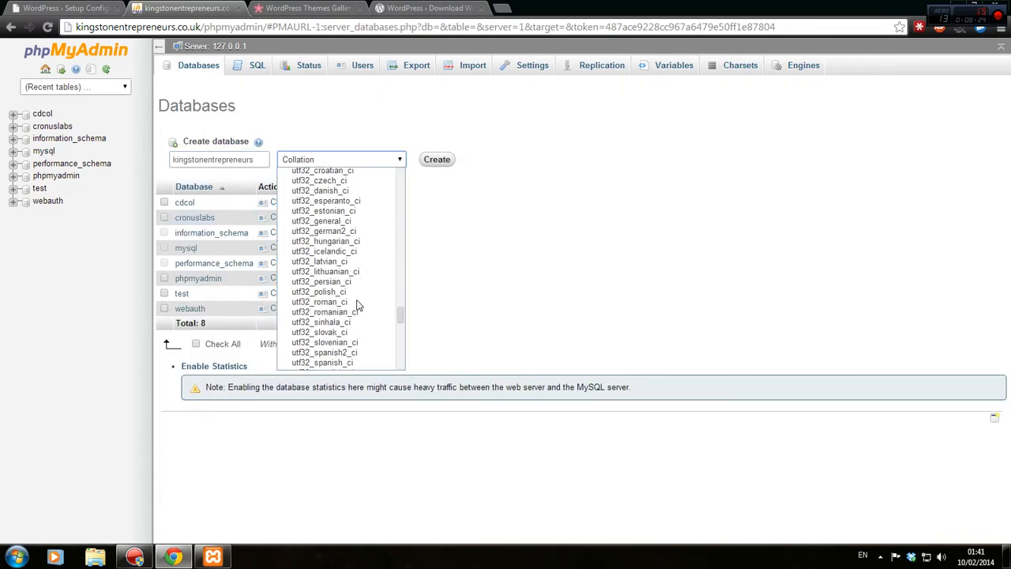
{"action": "left_click", "coordinate": [355, 303]}
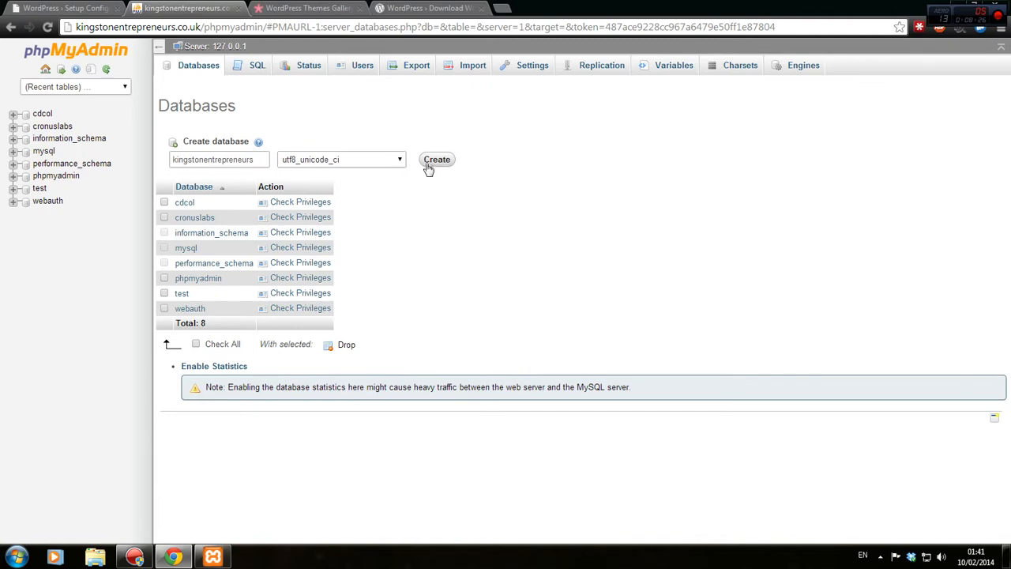
{"action": "left_click", "coordinate": [432, 164]}
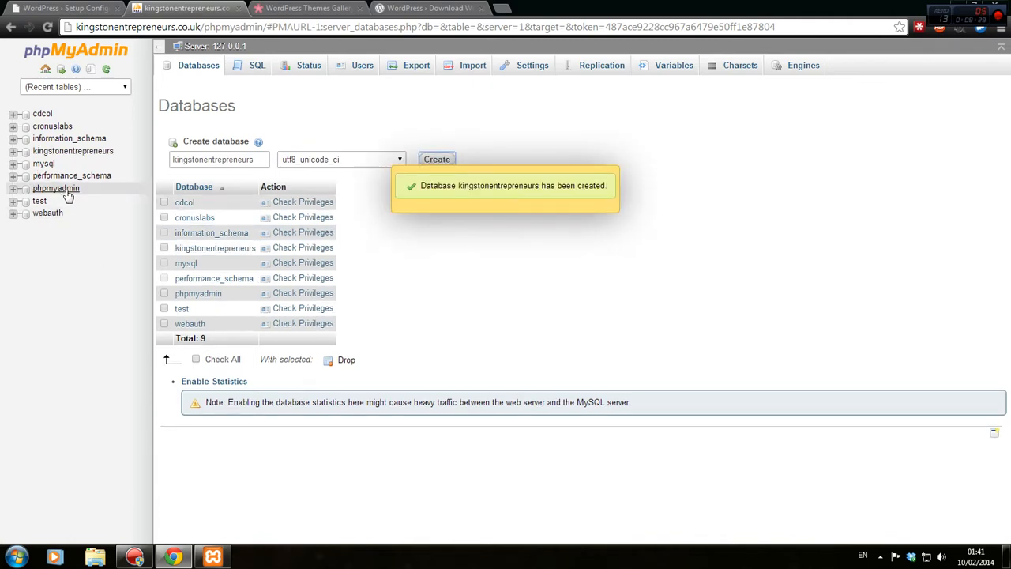
Enter database kingstonentrepreneurs, user root and a blank password in WordPress setup, submit, and run the install.
{"action": "left_click", "coordinate": [93, 7]}
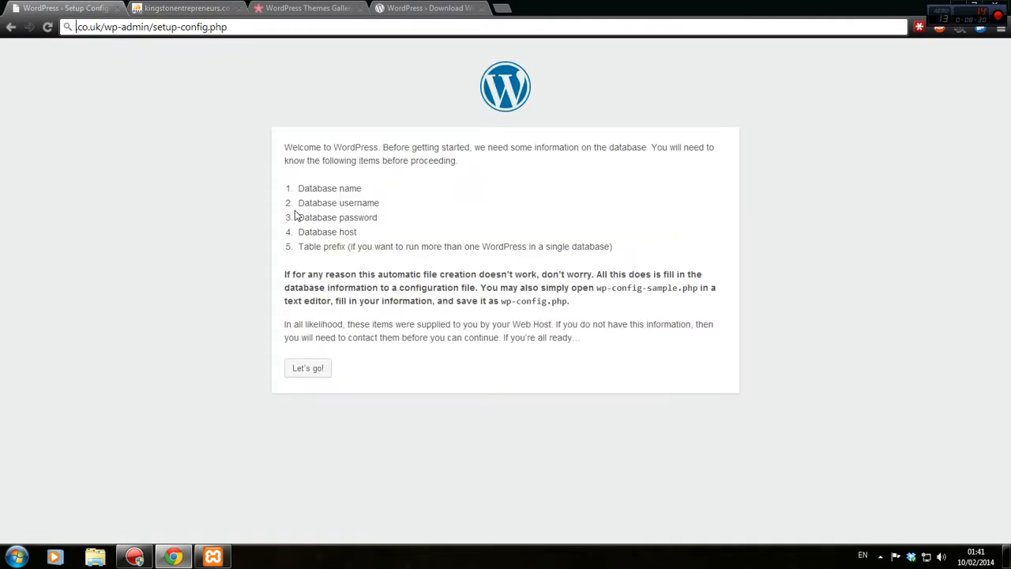
{"action": "left_click", "coordinate": [322, 372]}
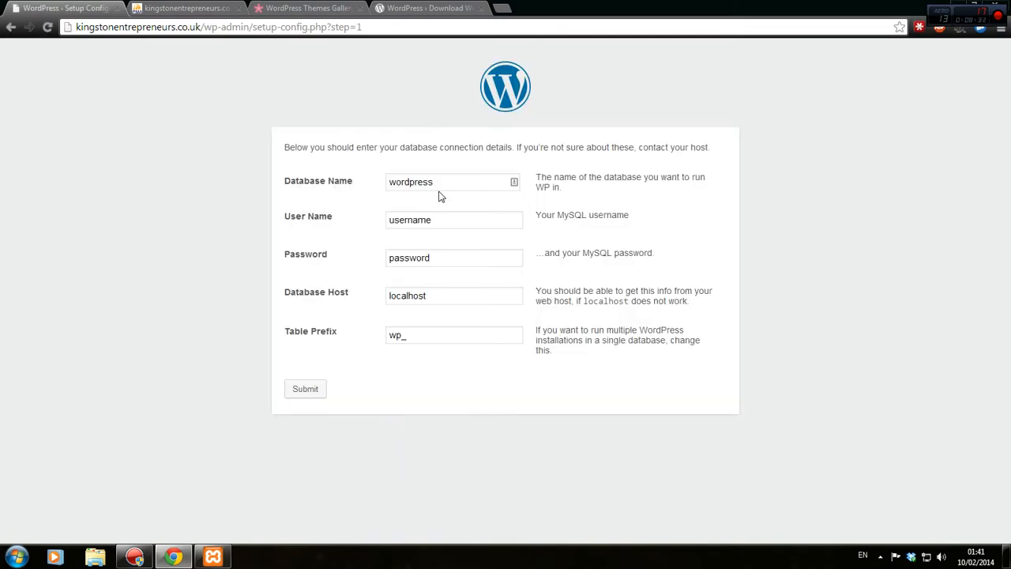
{"action": "left_click", "coordinate": [439, 190]}
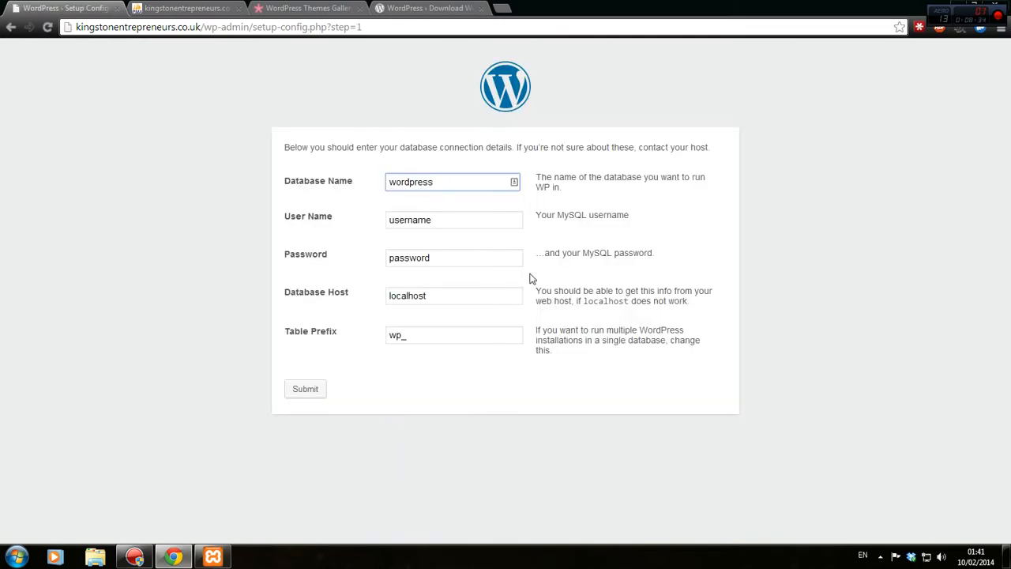
{"action": "key", "text": "ctrl+a"}
{"action": "key", "text": "ctrl+v"}
{"action": "key", "text": "Tab"}
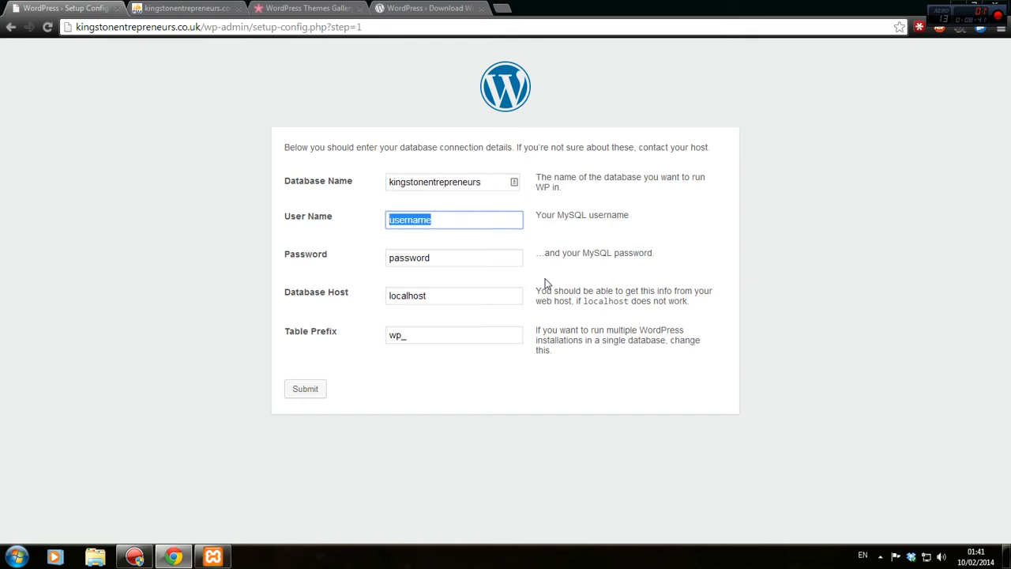
{"action": "type", "text": "root"}
{"action": "key", "text": "Tab"}
{"action": "key", "text": "BackSpace"}
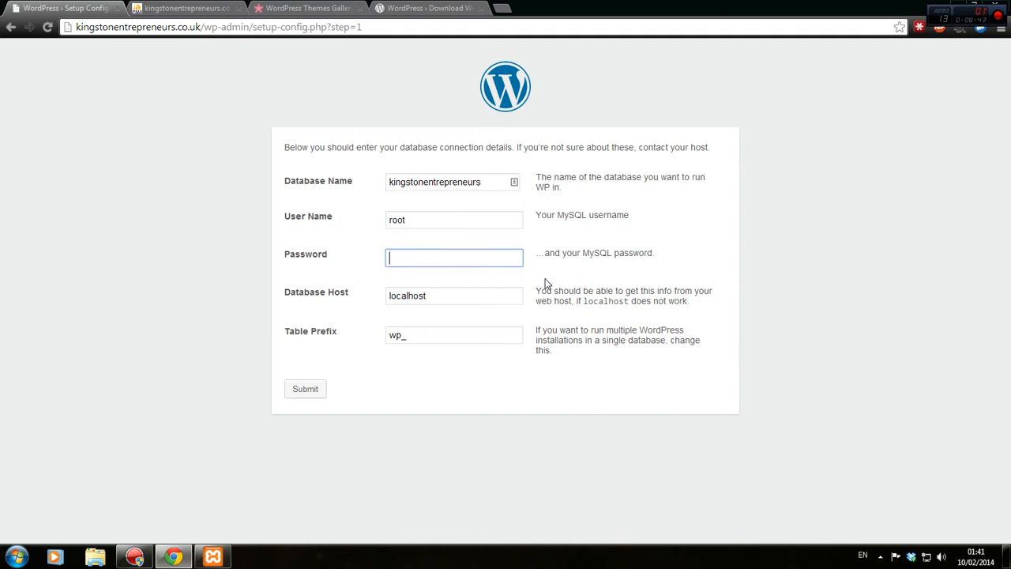
{"action": "left_click", "coordinate": [304, 392]}
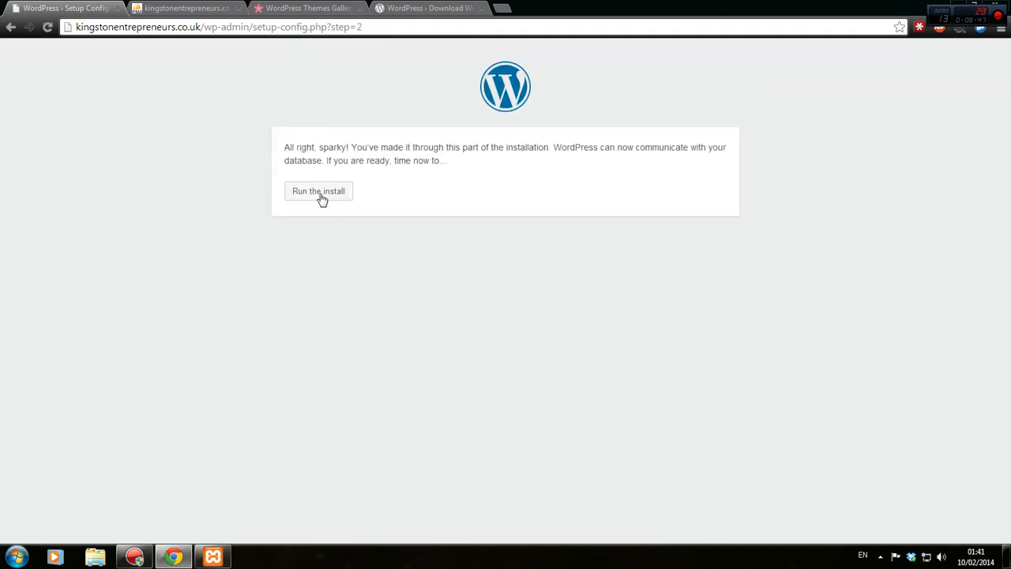
{"action": "left_click", "coordinate": [320, 193]}
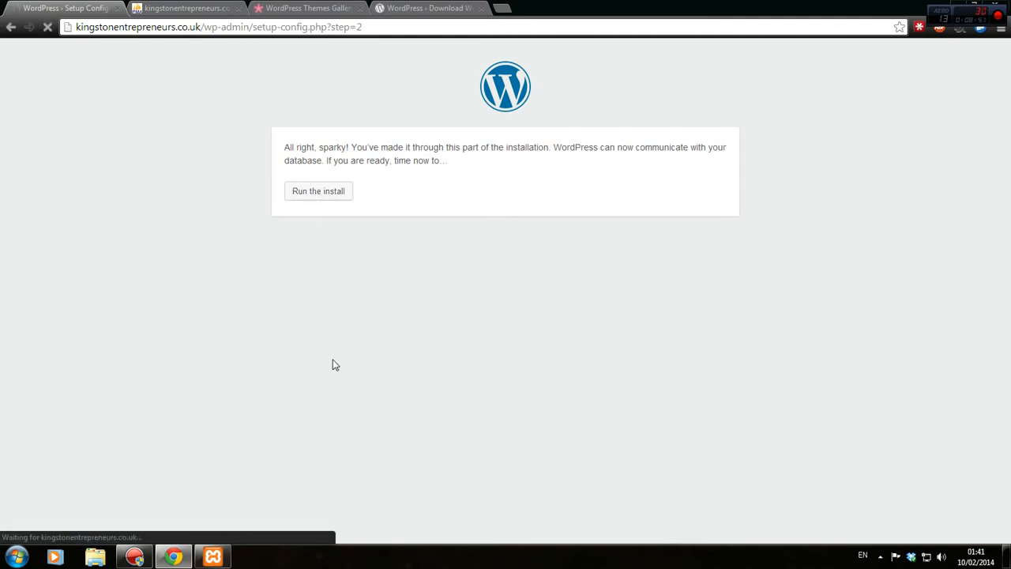
{"action": "scroll", "coordinate": [234, 343], "scroll_direction": "down", "scroll_amount": 2}
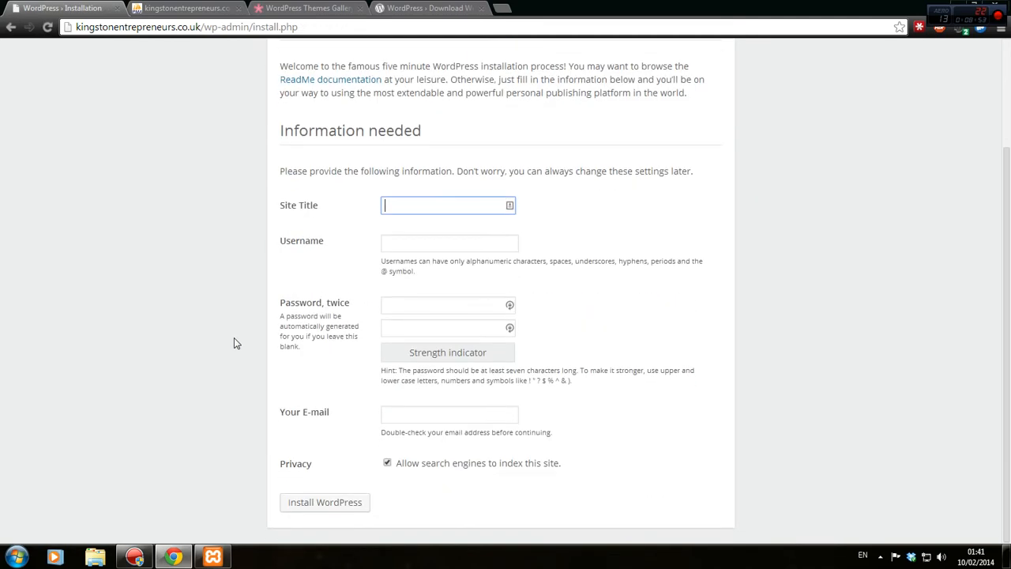
Fill in the site title, capitalising its first letter to 'K' and adding 'Society', then enter the admin username.
{"action": "key", "text": "ctrl+v"}
{"action": "left_click", "coordinate": [390, 205]}
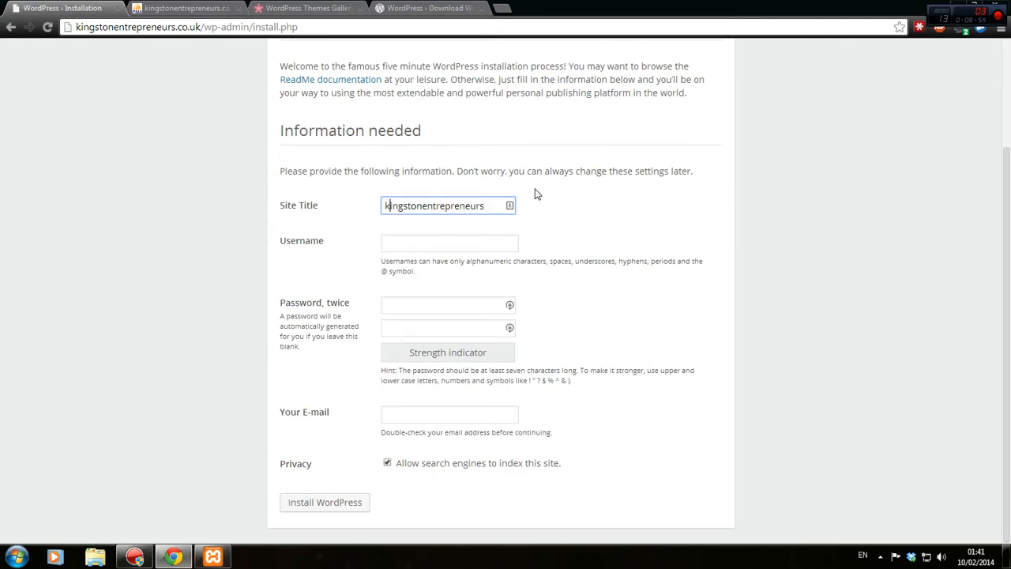
{"action": "key", "text": "BackSpace"}
{"action": "type", "text": "K"}
{"action": "key", "text": "shift+Right"}
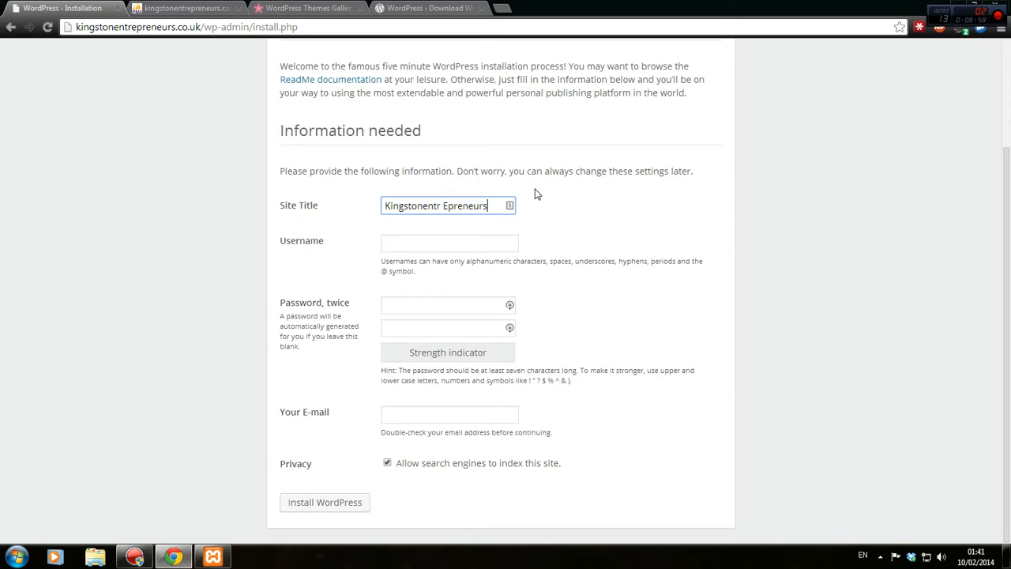
{"action": "type", "text": "Society"}
{"action": "key", "text": "Tab"}
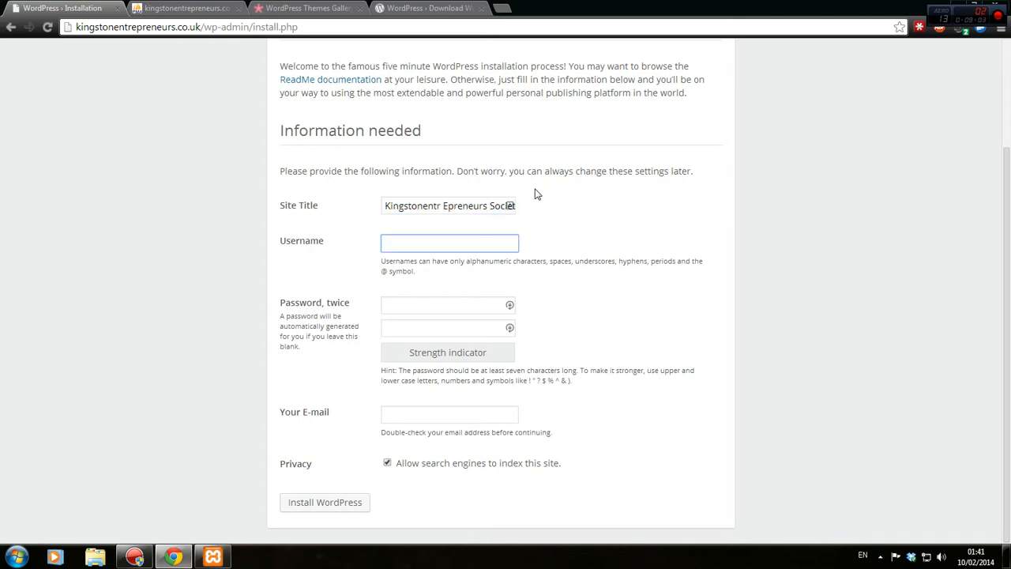
{"action": "type", "text": "Svetlozae"}
{"action": "key", "text": "ctrl+a"}
{"action": "type", "text": "Stane"}
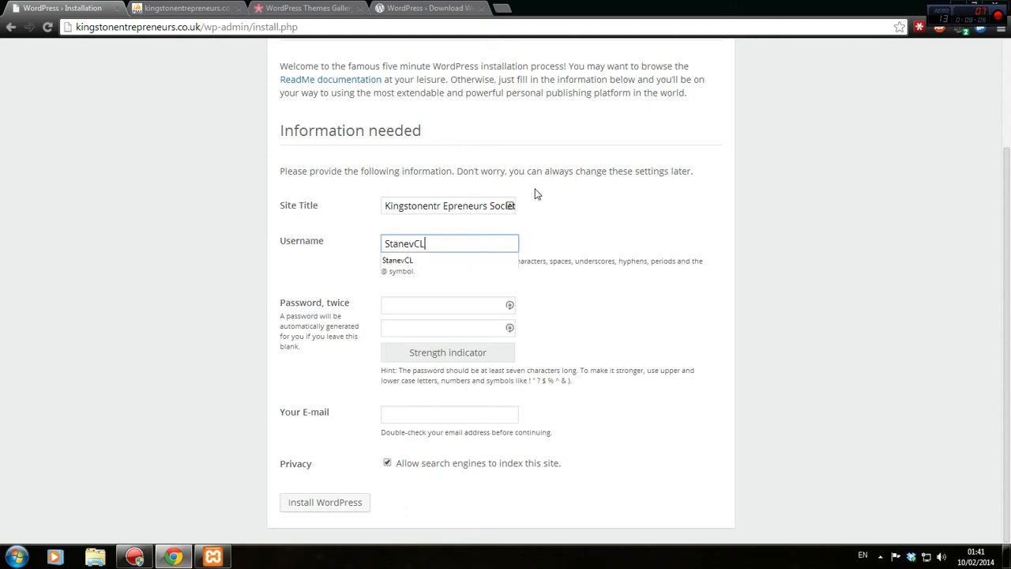
Generate a strong password with LastPass and copy it.
{"action": "key", "text": "alt+g"}
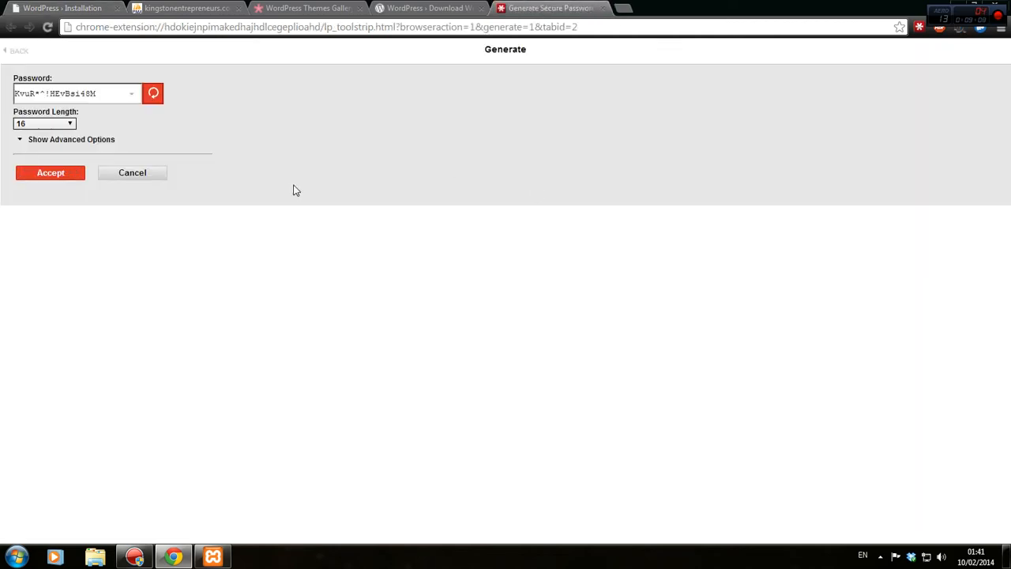
{"action": "triple_click", "coordinate": [55, 93]}
{"action": "right_click", "coordinate": [53, 90]}
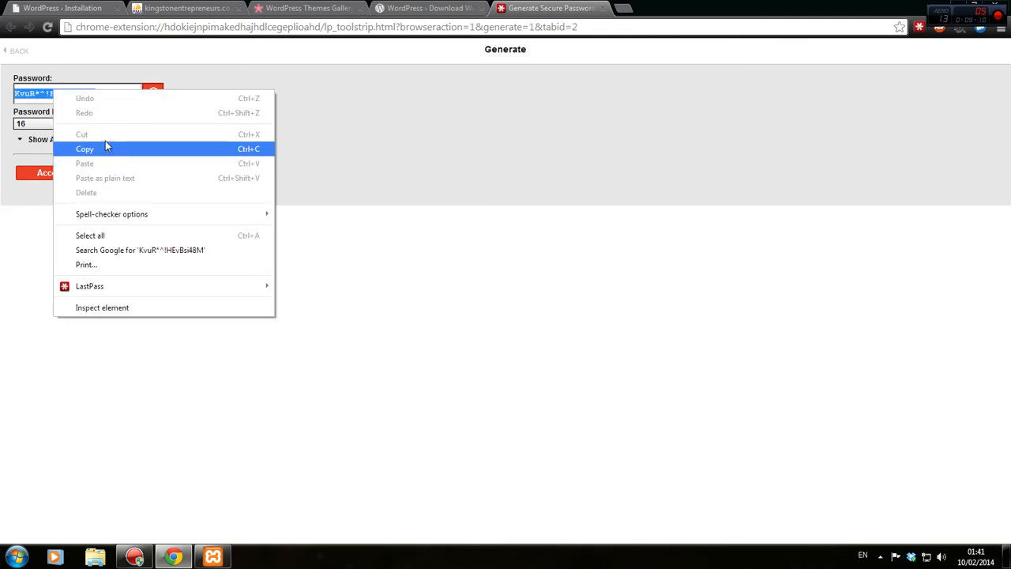
{"action": "left_click", "coordinate": [107, 148]}
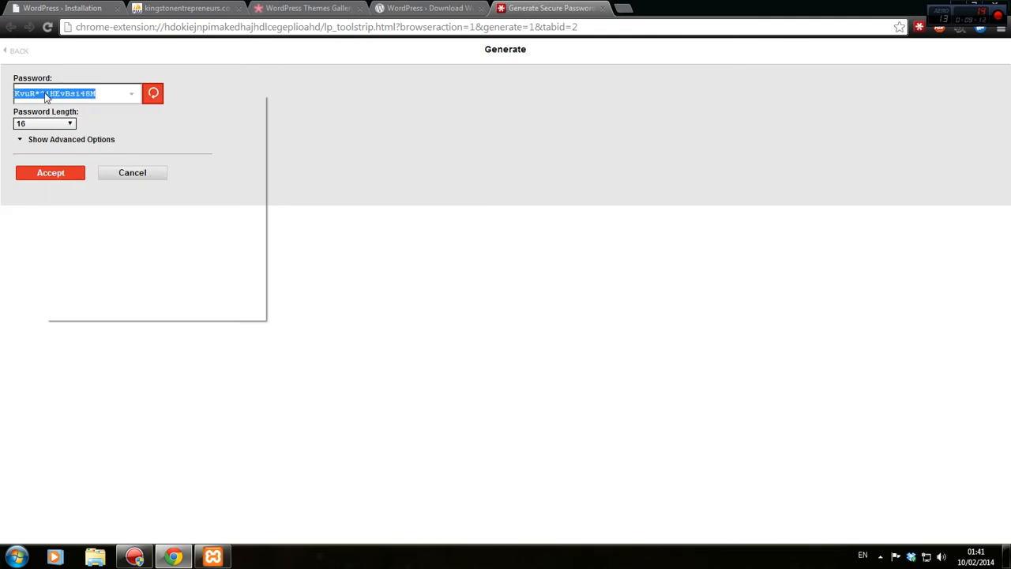
{"action": "right_click", "coordinate": [45, 94]}
{"action": "left_click", "coordinate": [84, 154]}
{"action": "left_click", "coordinate": [603, 9]}
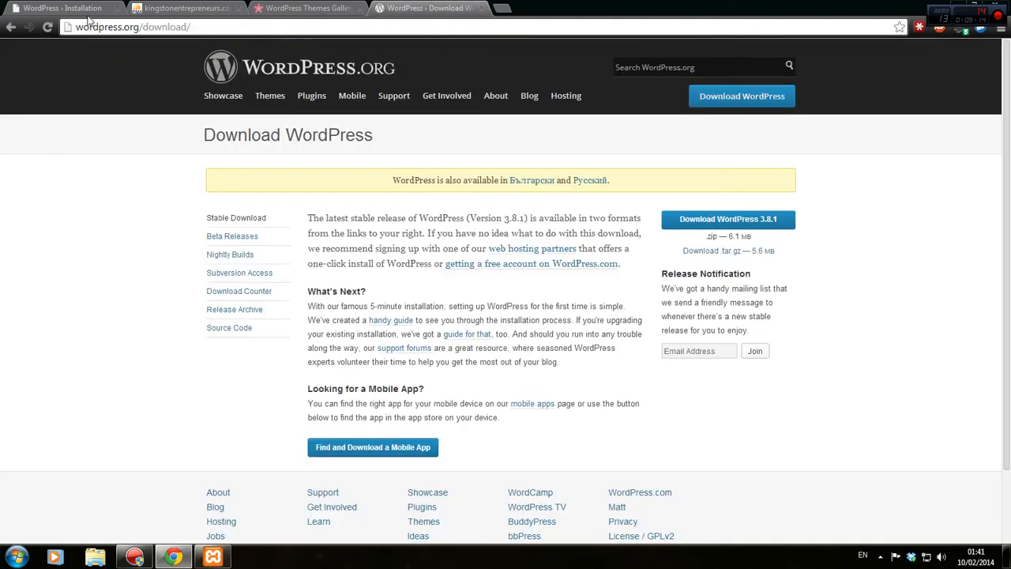
{"action": "left_click", "coordinate": [70, 6]}
Paste the generated password into both password fields and enter the admin e-mail address.
{"action": "left_click", "coordinate": [451, 307]}
{"action": "key", "text": "ctrl+v"}
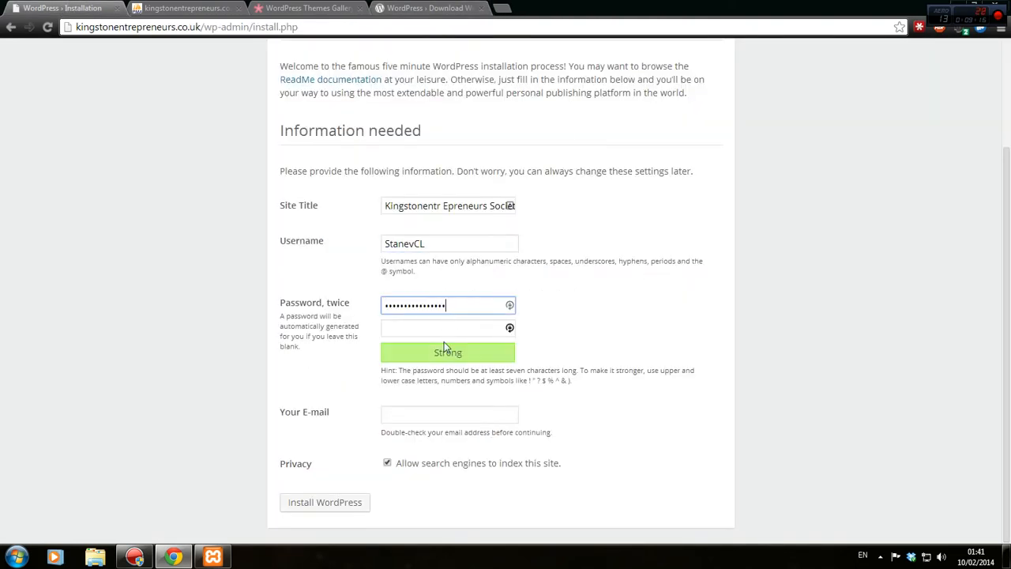
{"action": "left_click", "coordinate": [442, 328]}
{"action": "key", "text": "ctrl+v"}
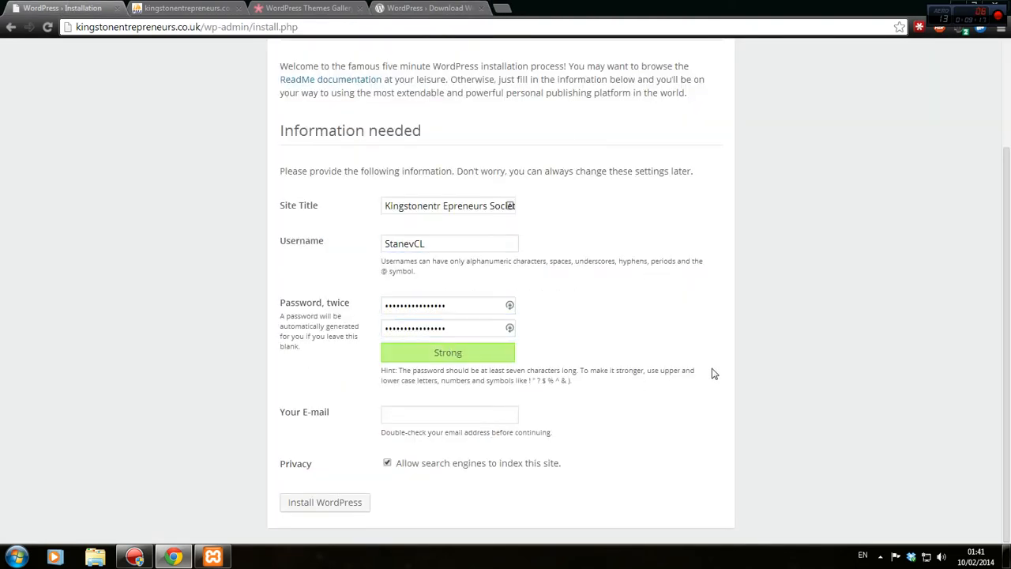
{"action": "left_click", "coordinate": [453, 416]}
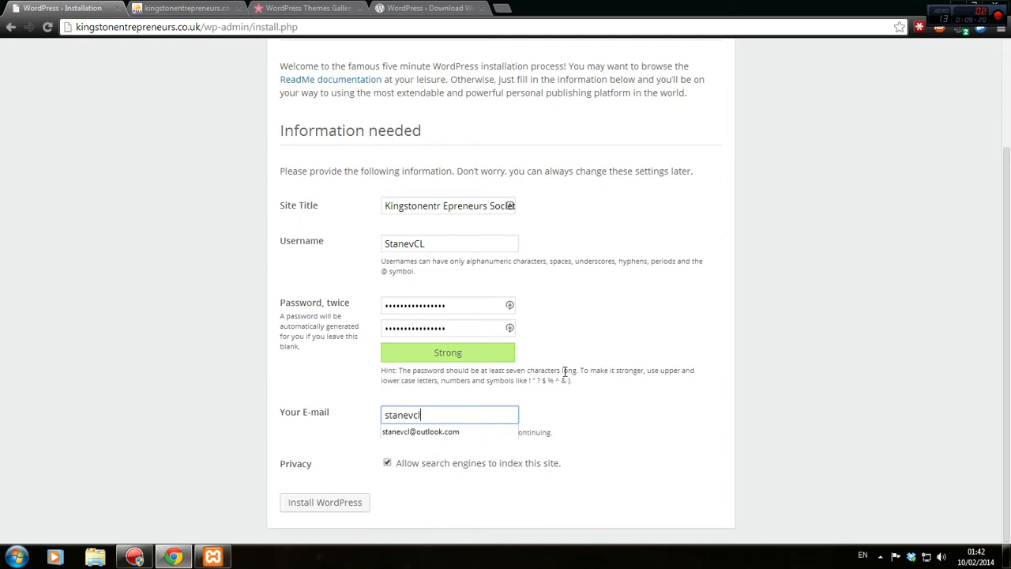
{"action": "left_click", "coordinate": [106, 318]}
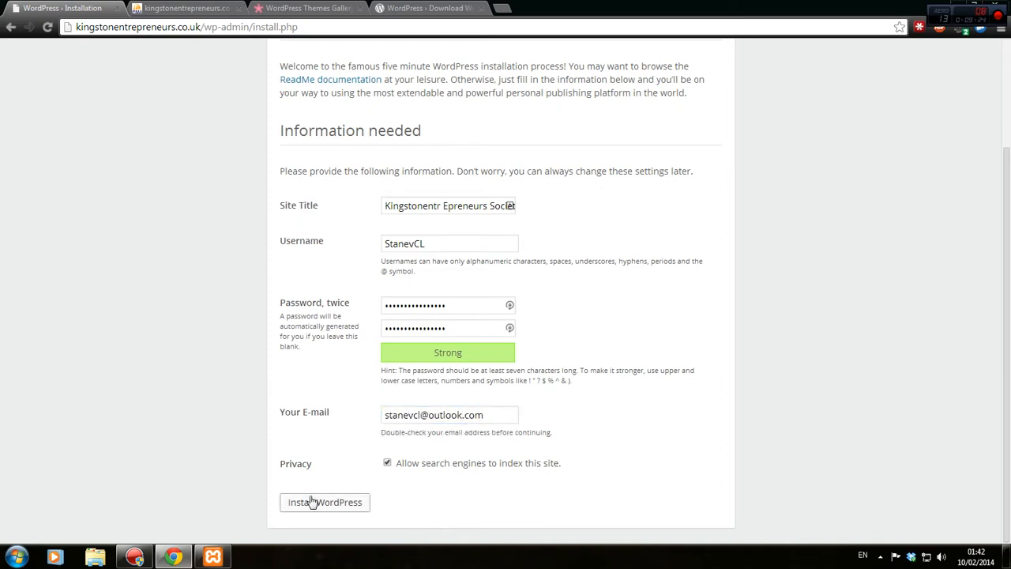
Install WordPress and save the login in LastPass under group CL Network with the URL trimmed to the domain.
{"action": "left_click", "coordinate": [338, 502]}
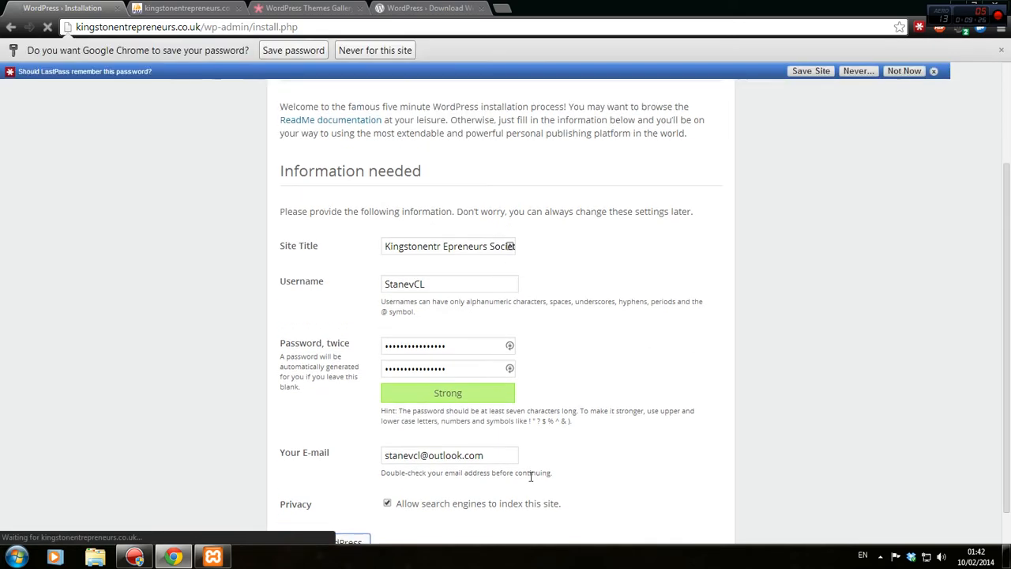
{"action": "left_click", "coordinate": [812, 68]}
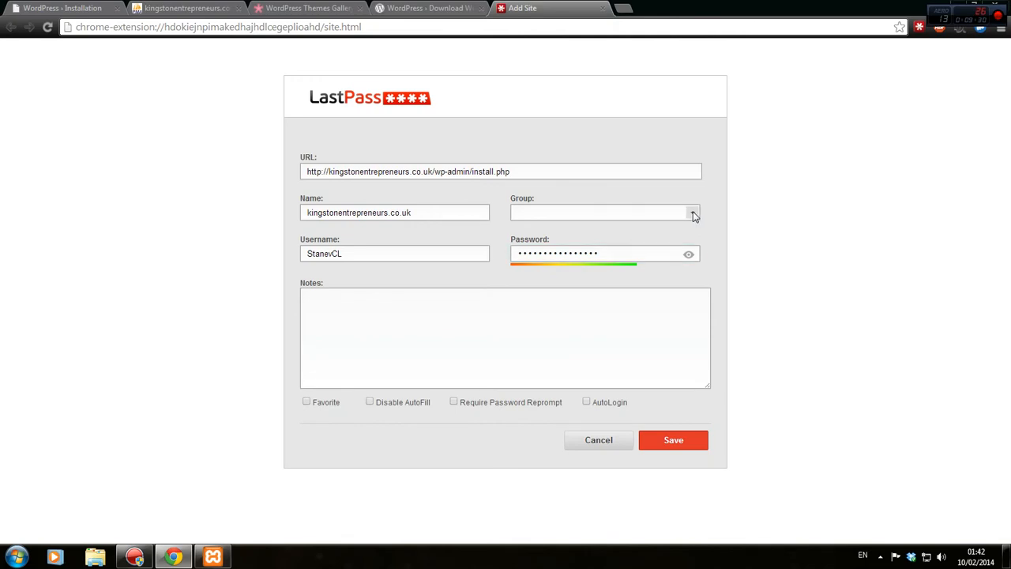
{"action": "left_click", "coordinate": [694, 214]}
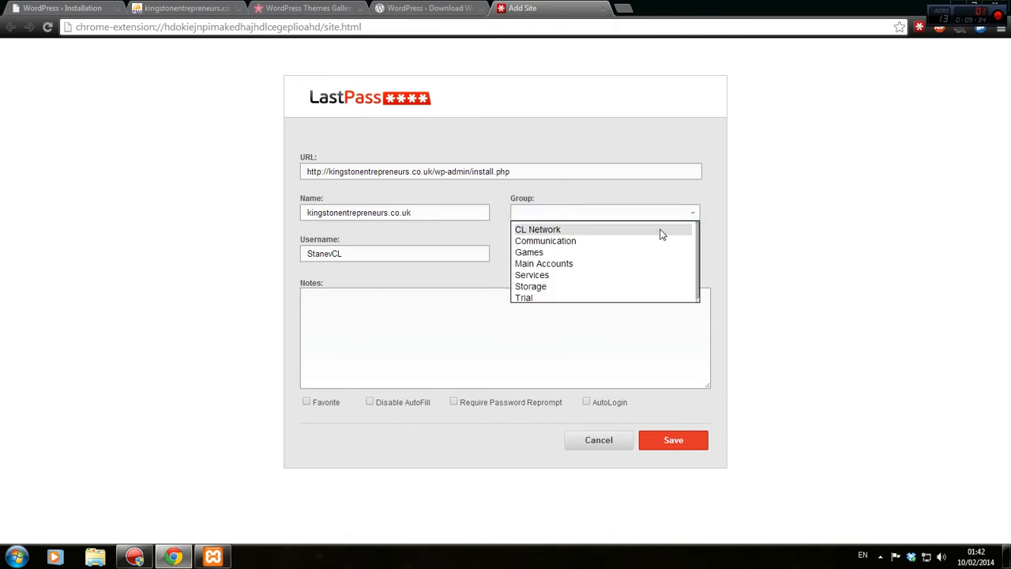
{"action": "left_click", "coordinate": [662, 235]}
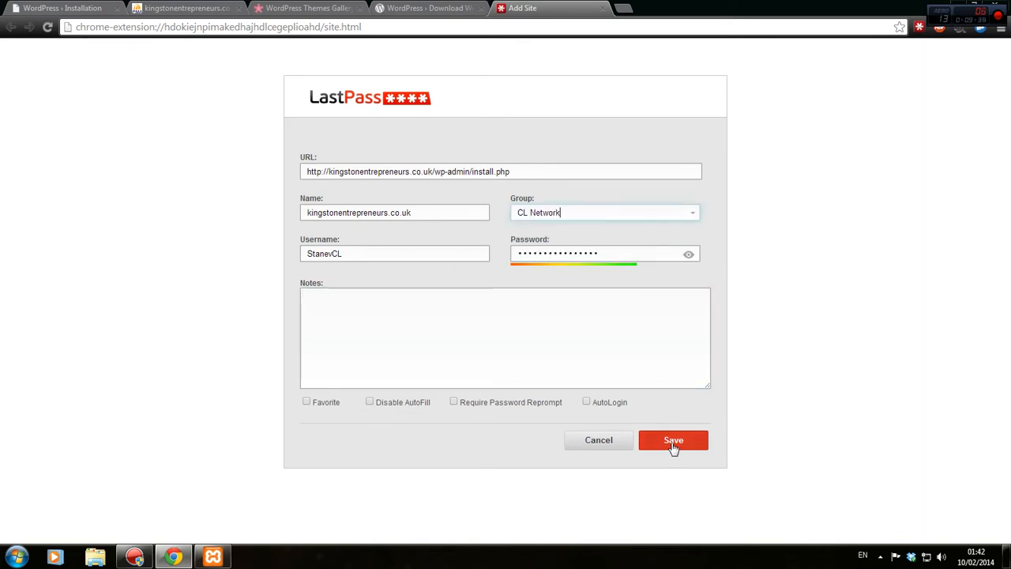
{"action": "left_click_drag", "start_coordinate": [434, 171], "coordinate": [514, 172]}
{"action": "key", "text": "BackSpace"}
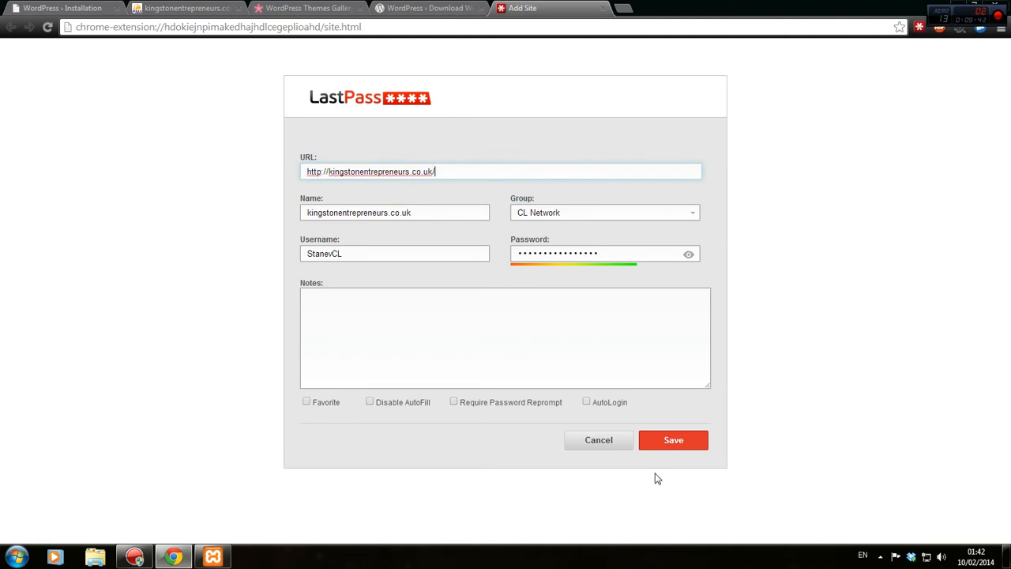
{"action": "left_click", "coordinate": [684, 446]}
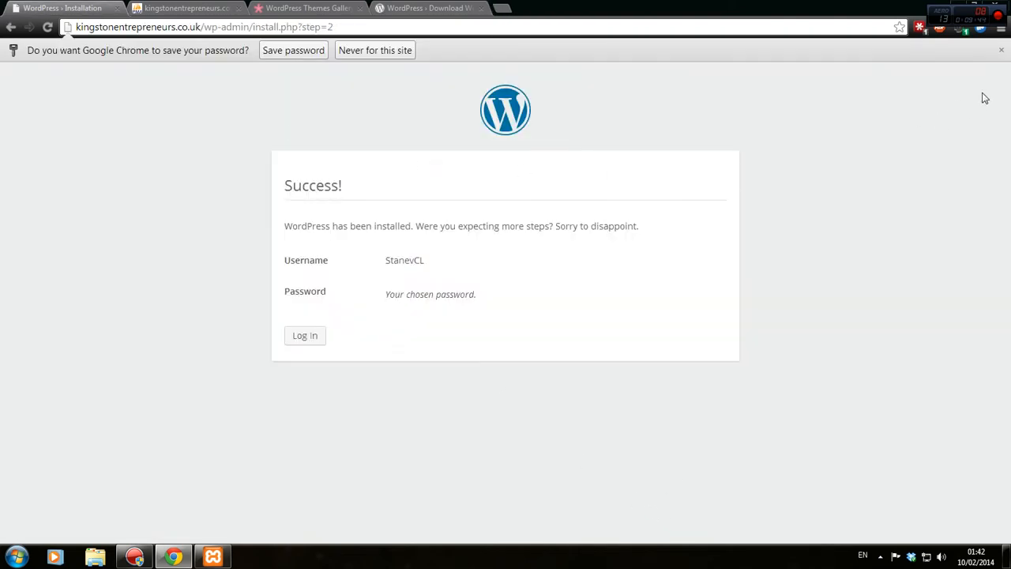
Log in to the new site's admin with the username and pasted password, Remember Me ticked.
{"action": "left_click", "coordinate": [1001, 50]}
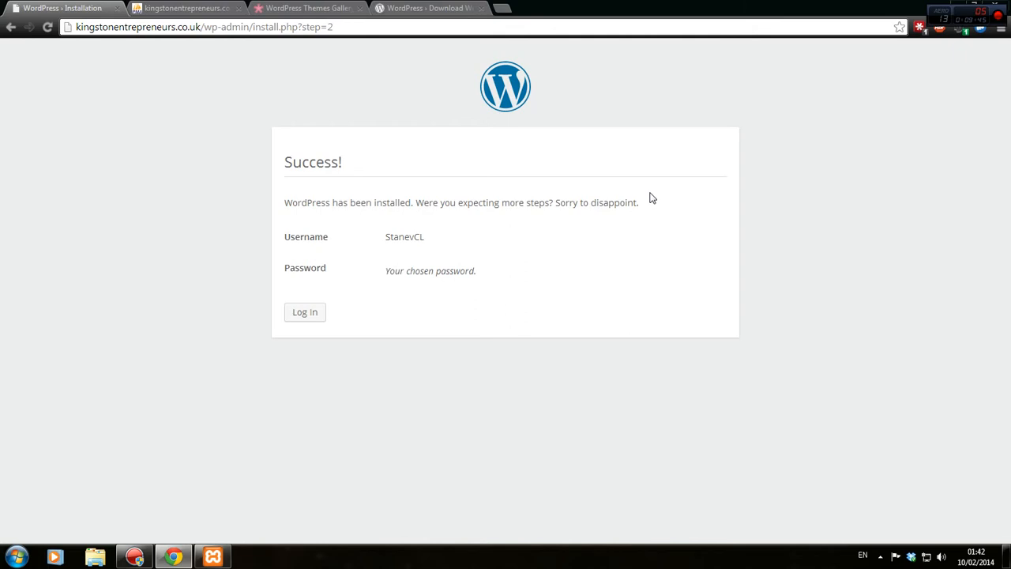
{"action": "left_click", "coordinate": [302, 312]}
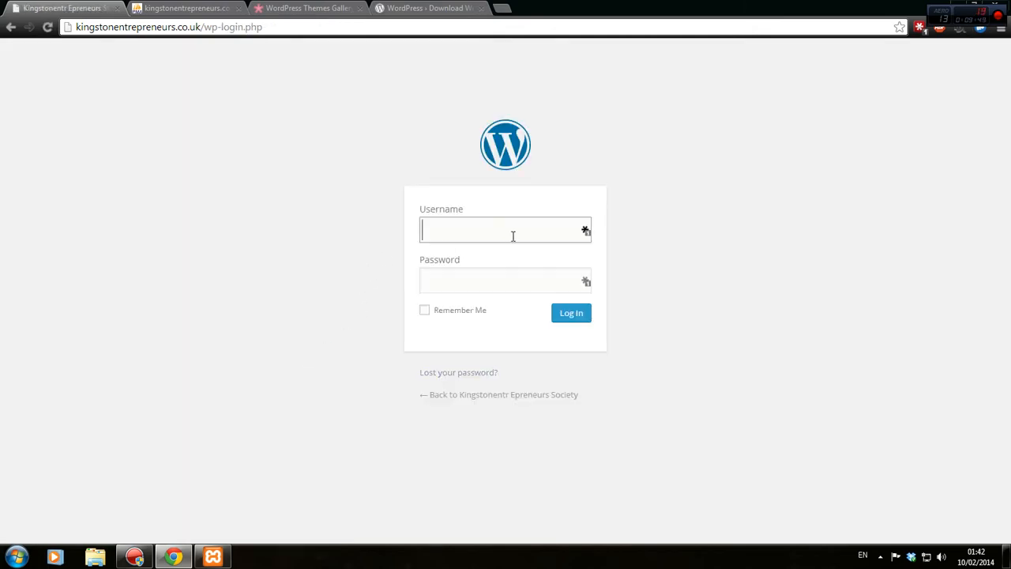
{"action": "key", "text": "Tab"}
{"action": "key", "text": "ctrl+v"}
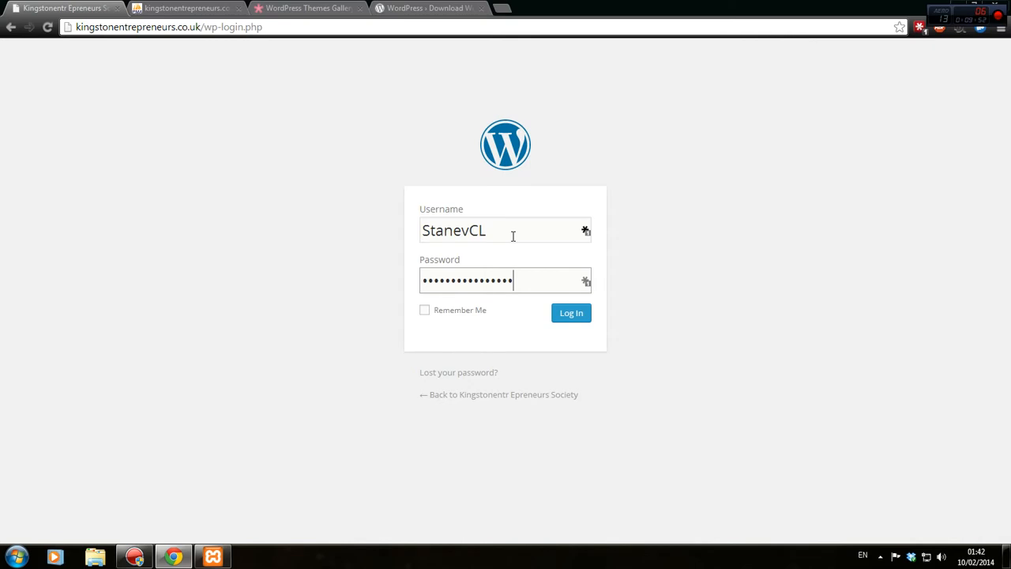
{"action": "left_click", "coordinate": [429, 310]}
{"action": "left_click", "coordinate": [580, 314]}
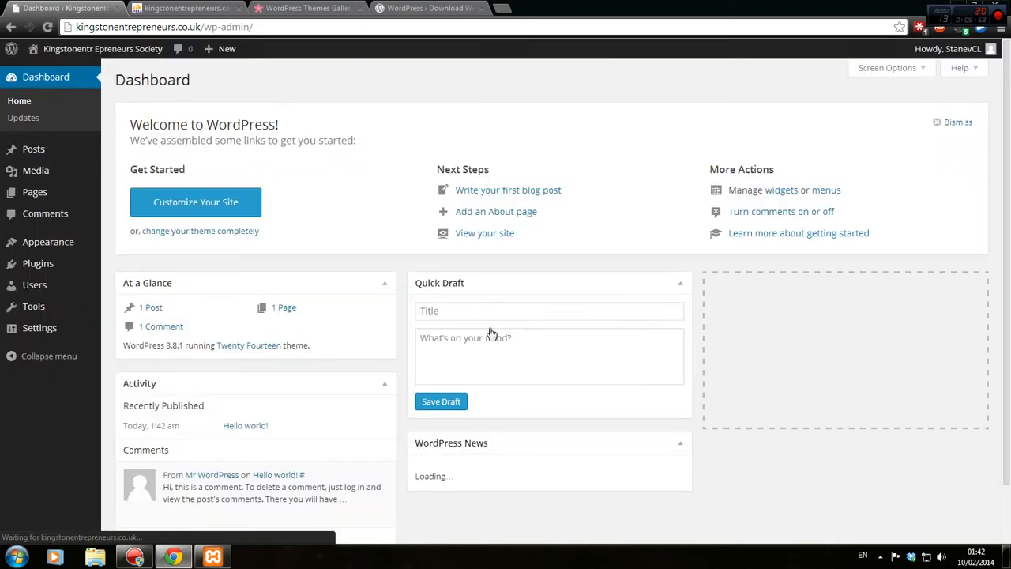
Dismiss the Welcome panel, open Visit Site in a new tab, then close the XAMPP panel and phpMyAdmin tab.
{"action": "left_click", "coordinate": [954, 124]}
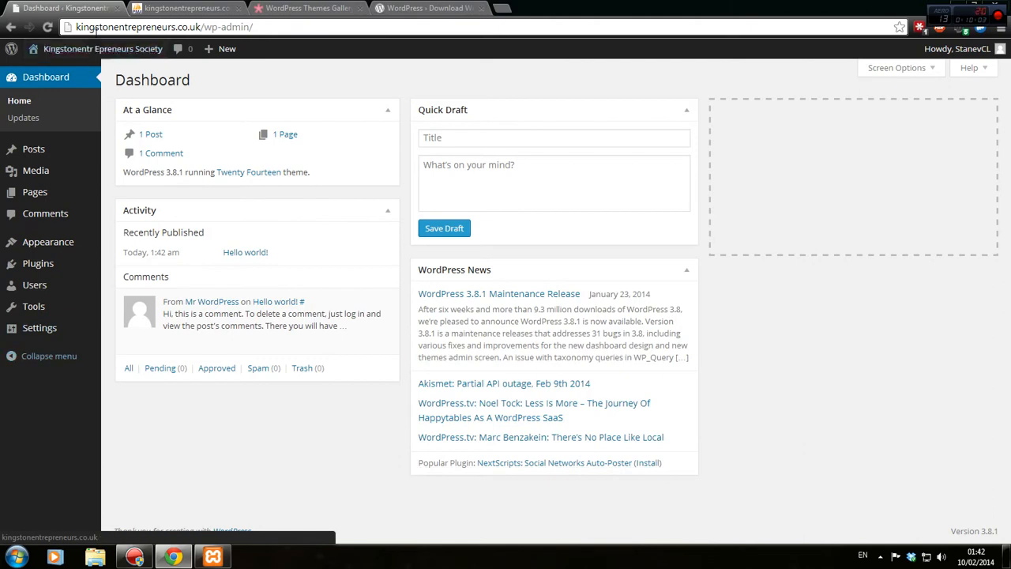
{"action": "mouse_move", "coordinate": [93, 56]}
{"action": "left_click", "coordinate": [81, 79]}
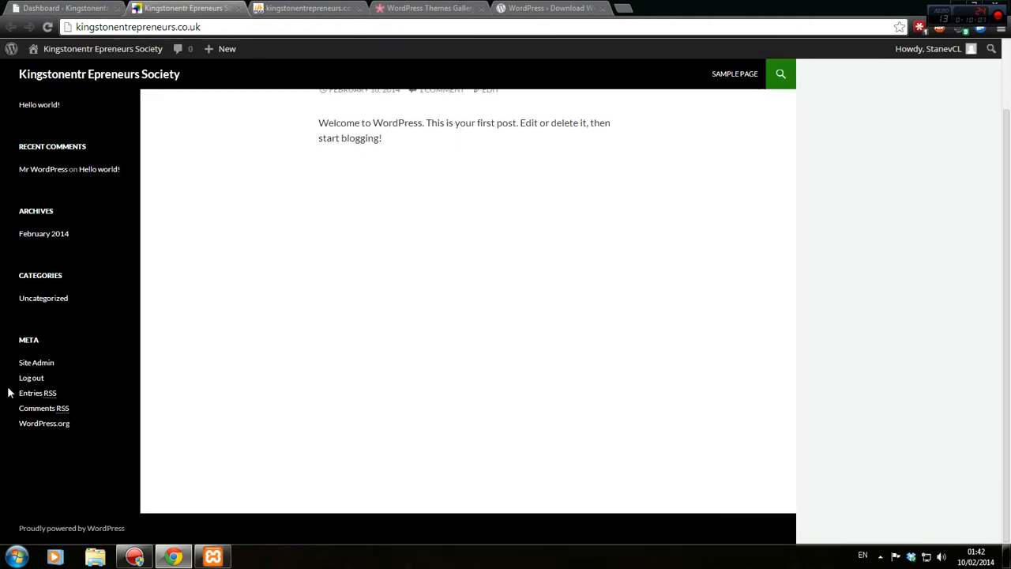
{"action": "left_click", "coordinate": [213, 557]}
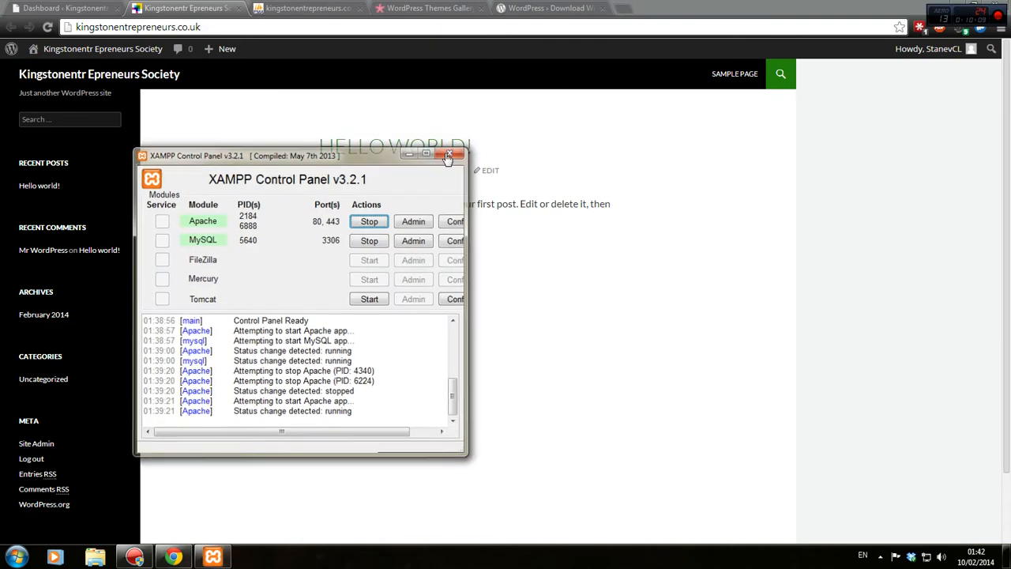
{"action": "left_click", "coordinate": [466, 146]}
{"action": "double_click", "coordinate": [734, 6]}
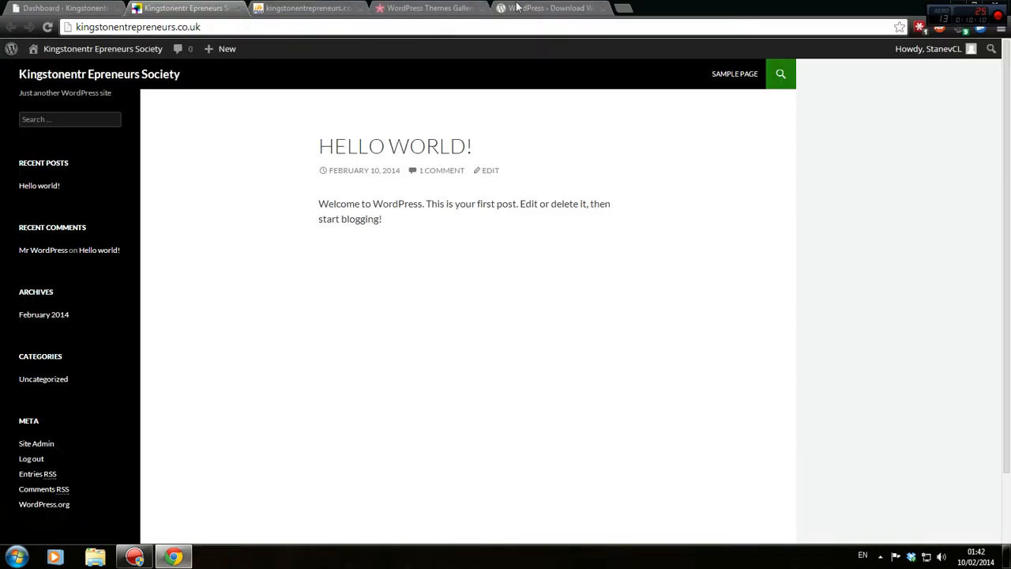
{"action": "left_click", "coordinate": [308, 8]}
{"action": "left_click", "coordinate": [360, 8]}
Close the WordPress download tab and move the WordPress News widget into the right dashboard column.
{"action": "left_click", "coordinate": [395, 8]}
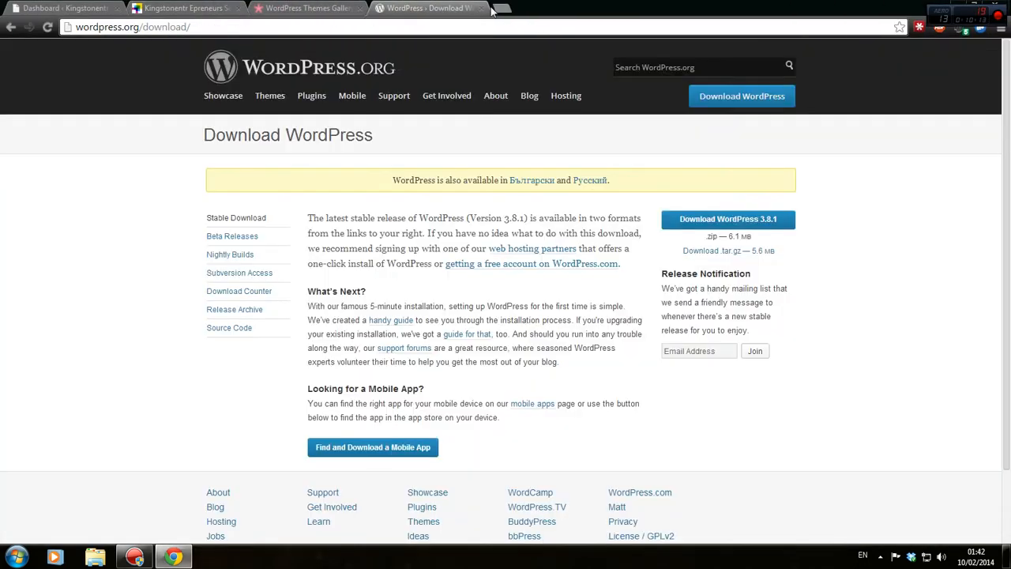
{"action": "left_click", "coordinate": [470, 8]}
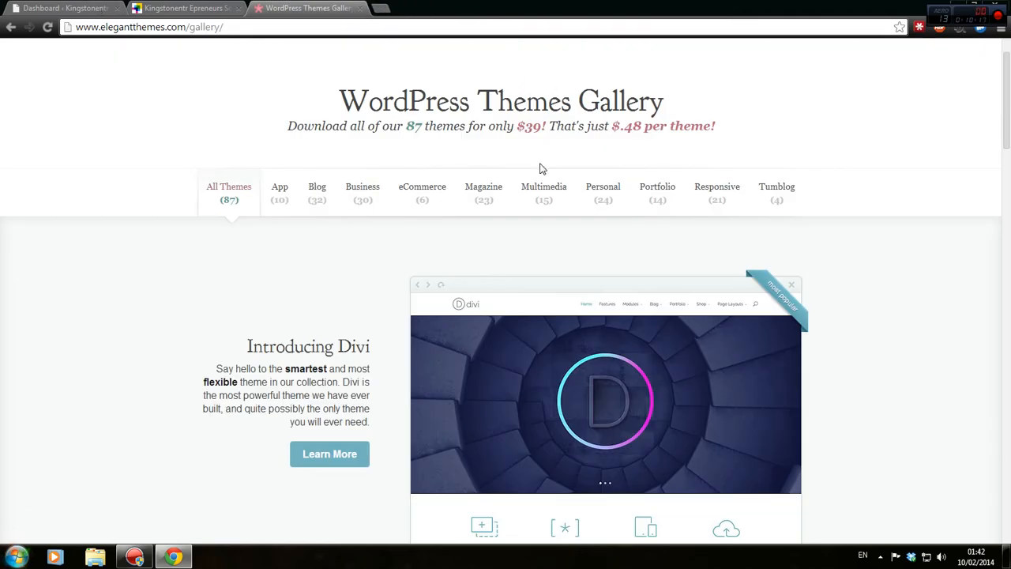
{"action": "left_click", "coordinate": [67, 8]}
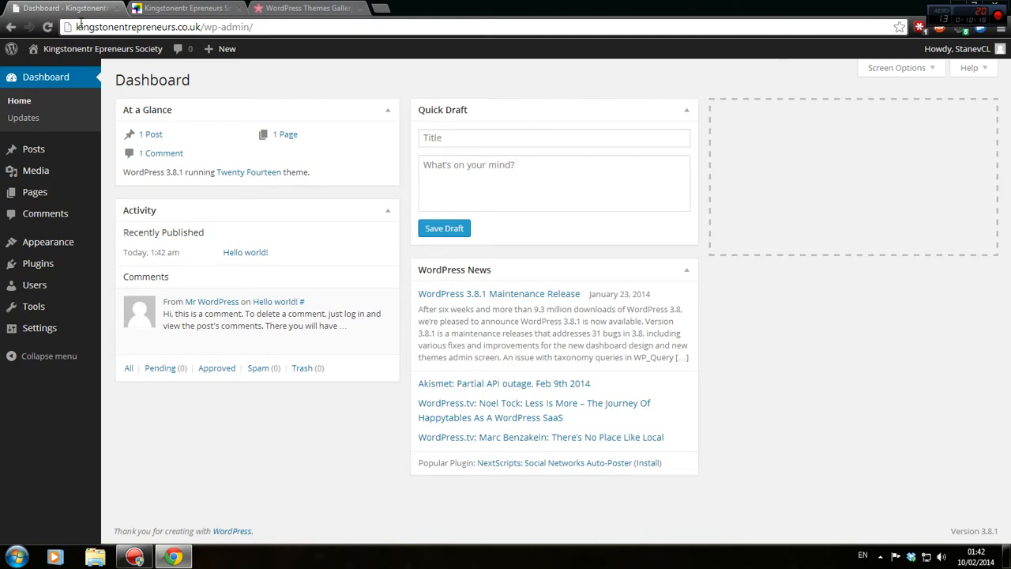
{"action": "left_click_drag", "start_coordinate": [79, 24], "coordinate": [192, 30]}
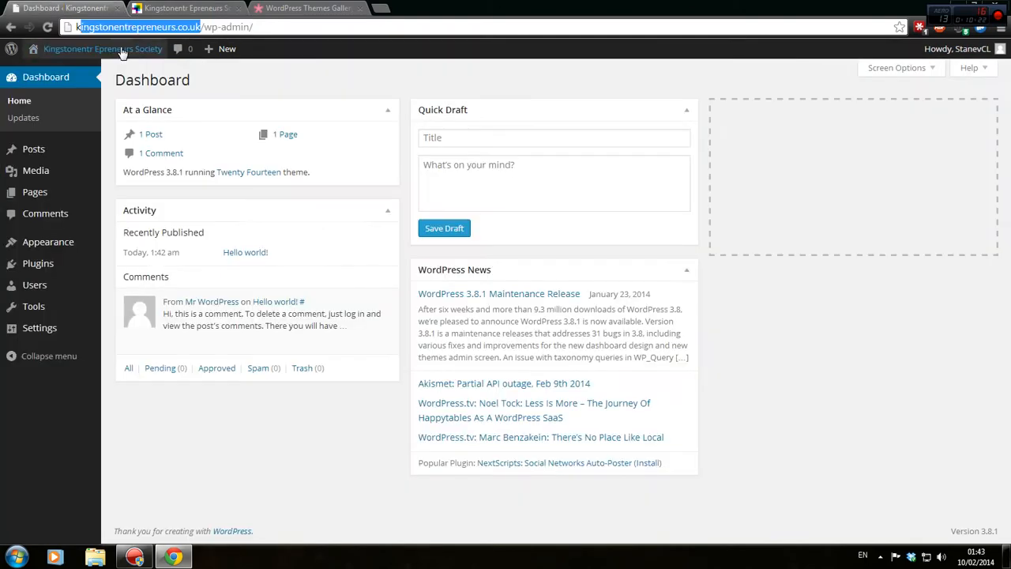
{"action": "mouse_move", "coordinate": [133, 47]}
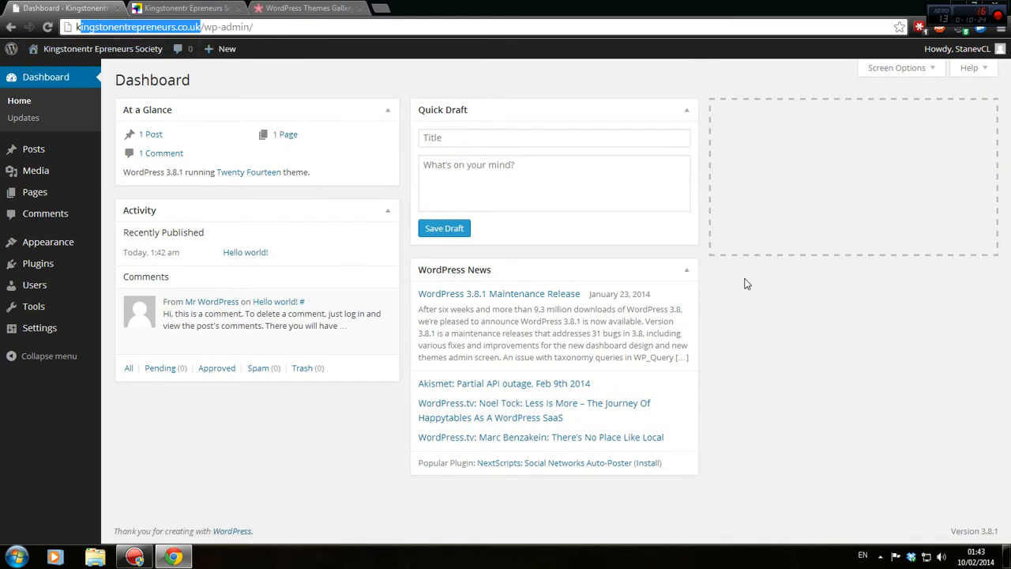
{"action": "left_click_drag", "start_coordinate": [564, 273], "coordinate": [735, 237]}
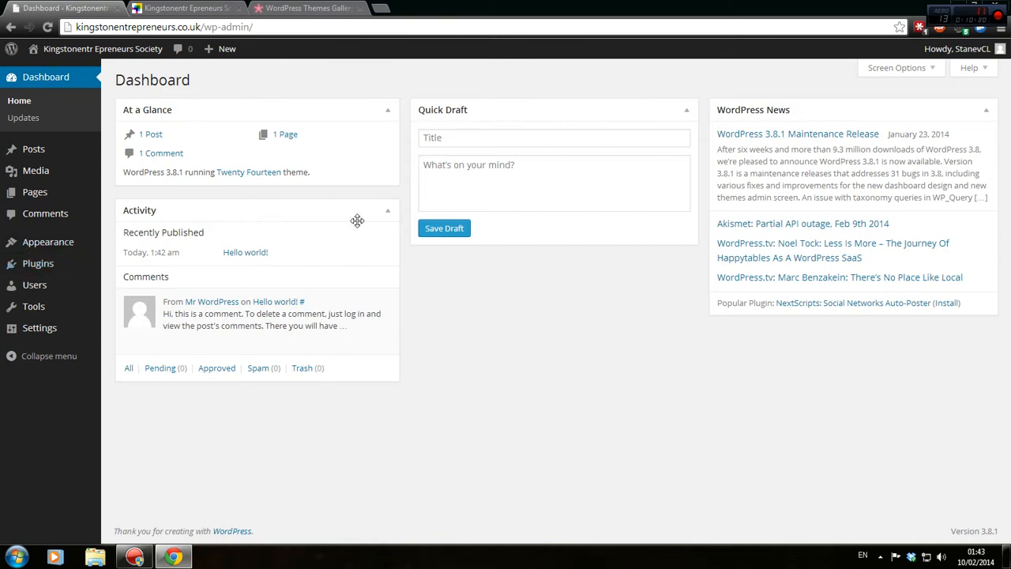
Check the hidden system tray icons, then go to Settings > Permalinks.
{"action": "left_click", "coordinate": [879, 555]}
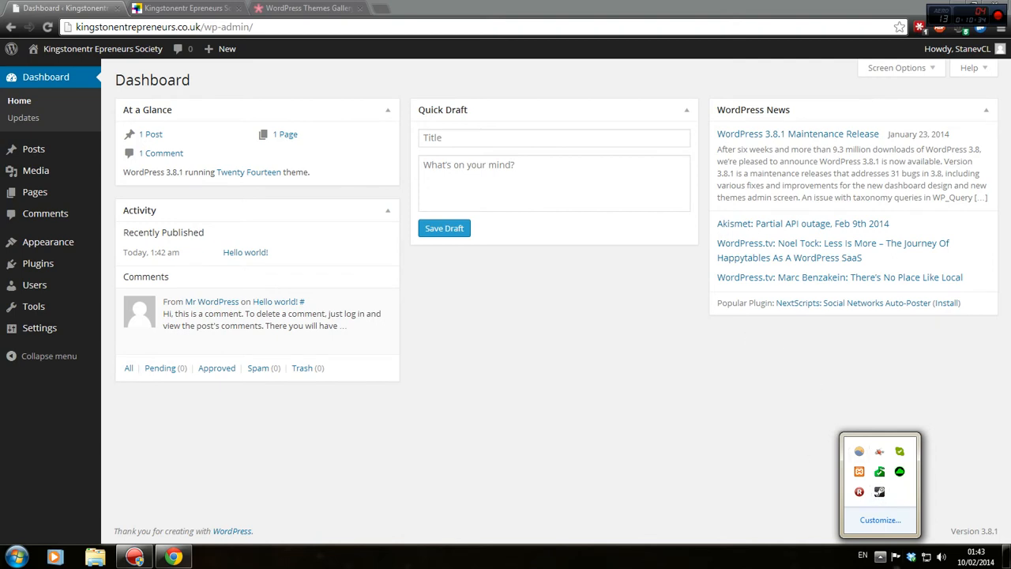
{"action": "left_click", "coordinate": [880, 555]}
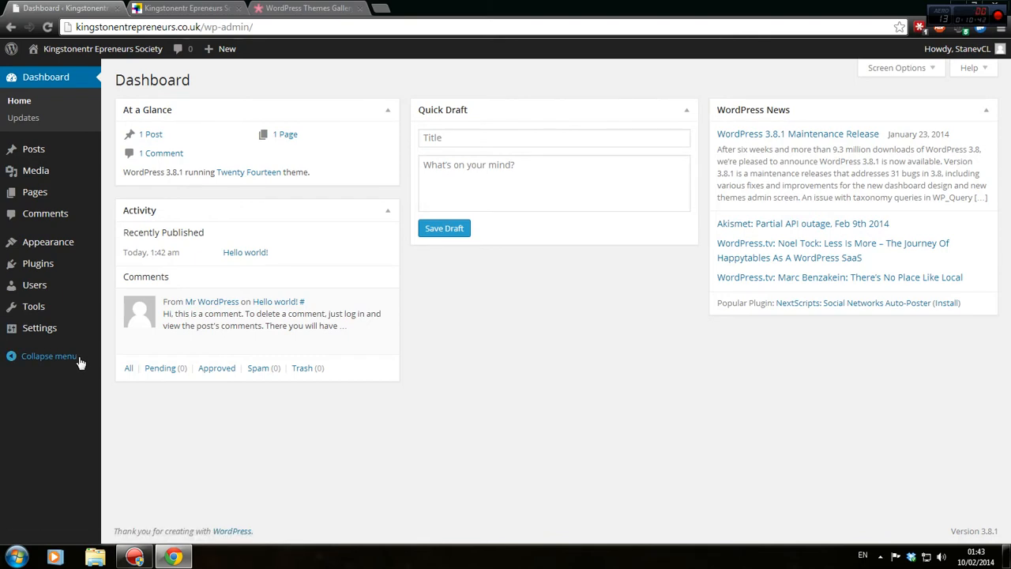
{"action": "mouse_move", "coordinate": [39, 328]}
{"action": "left_click", "coordinate": [130, 415]}
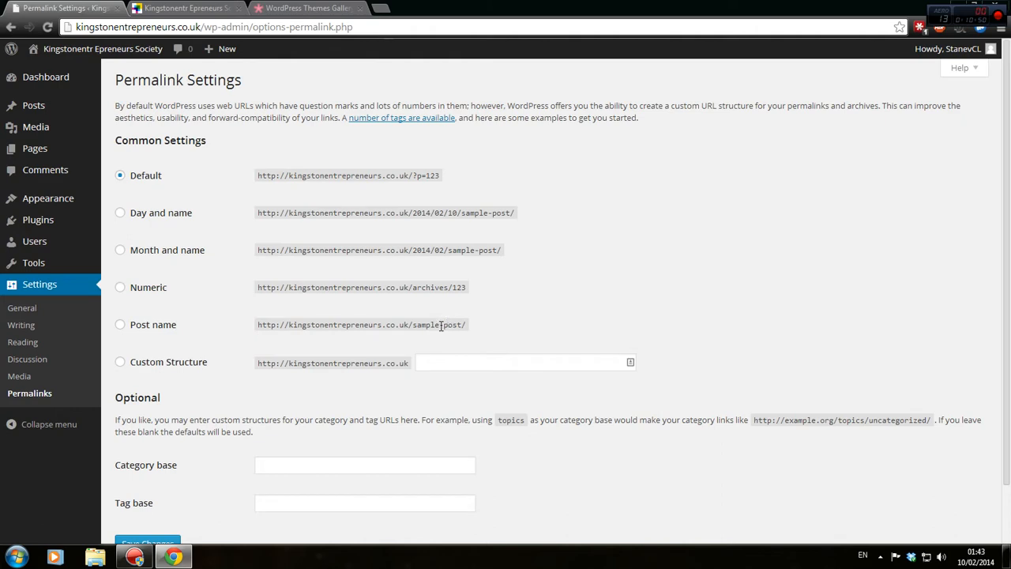
Select the Month and name permalink structure and open a new browser tab.
{"action": "left_click", "coordinate": [177, 250]}
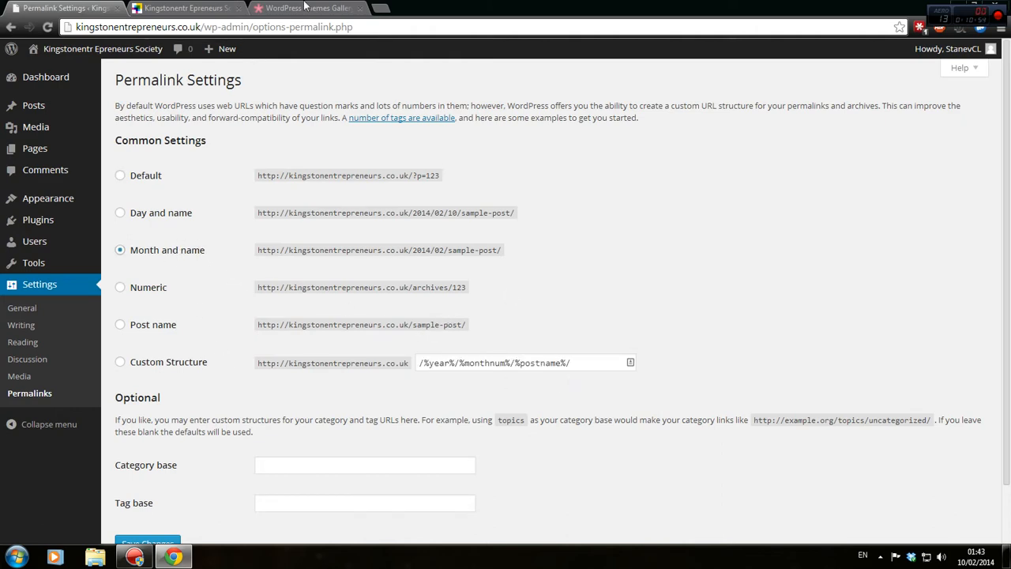
{"action": "left_click", "coordinate": [380, 8]}
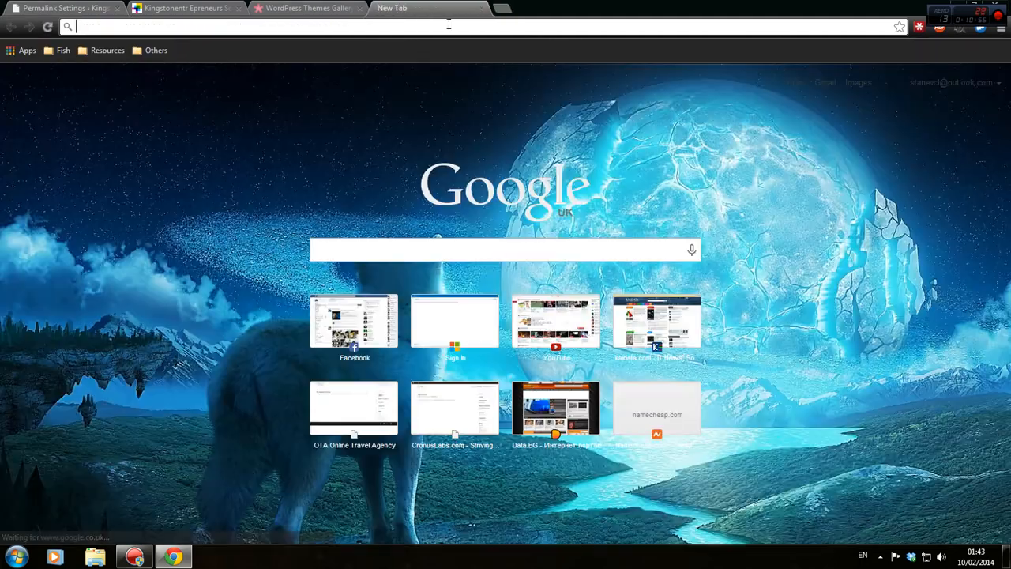
Go to Facebook and open the Kingston Entrepreneurs page by searching 'kingston'.
{"action": "type", "text": "gs"}
{"action": "key", "text": "ctrl+a"}
{"action": "type", "text": "fa"}
{"action": "key", "text": "Return"}
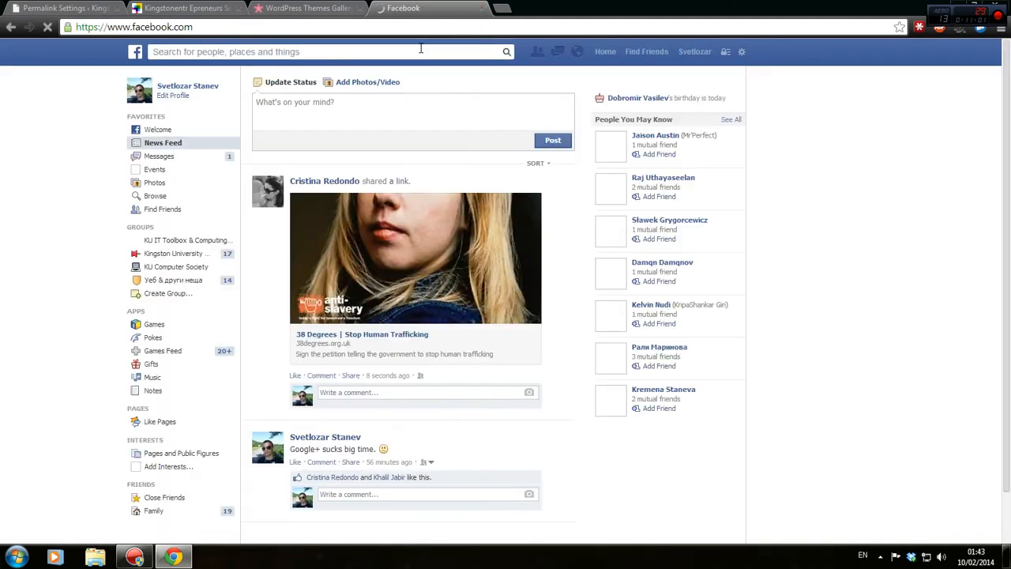
{"action": "left_click", "coordinate": [417, 51]}
{"action": "type", "text": "kingston"}
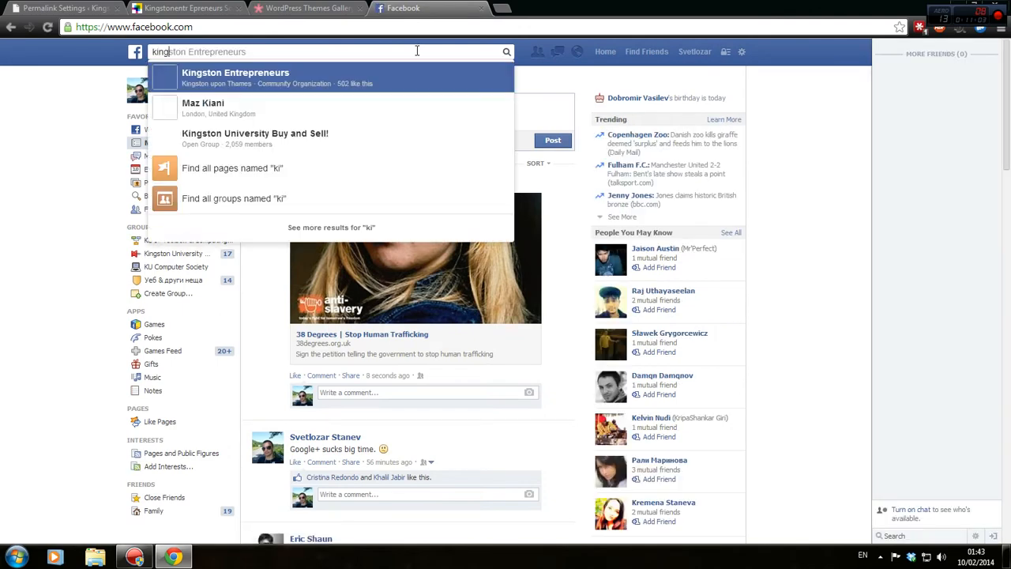
{"action": "left_click", "coordinate": [330, 83]}
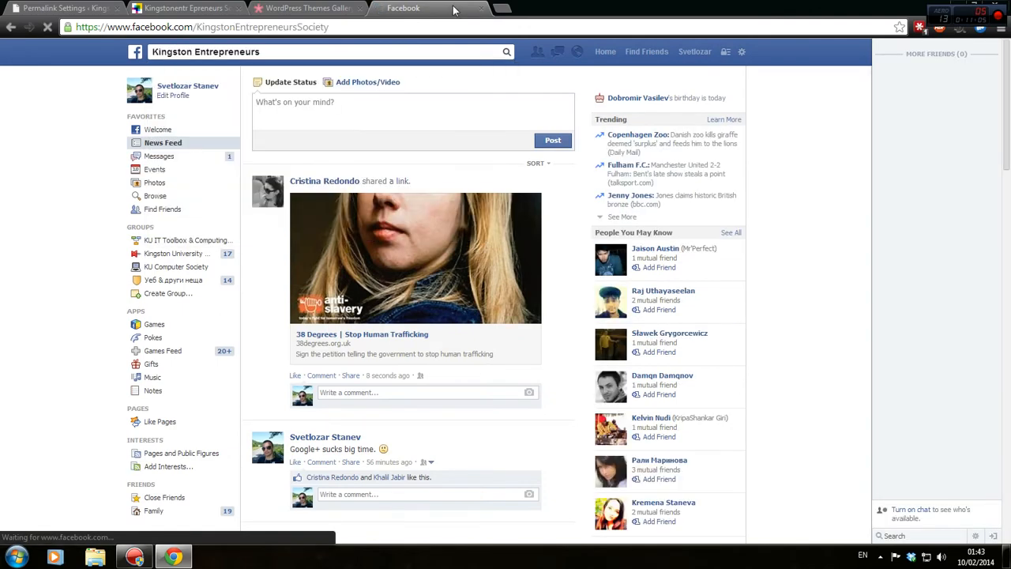
Scroll the Kingston Entrepreneurs timeline back to January posts, then return to Permalink Settings.
{"action": "scroll", "coordinate": [48, 208], "scroll_direction": "down", "scroll_amount": 2}
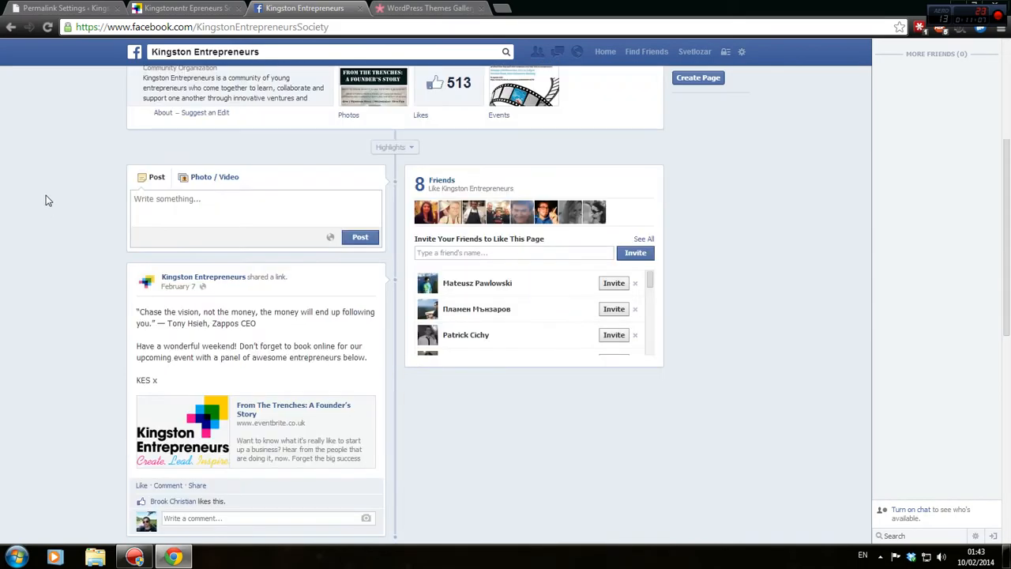
{"action": "scroll", "coordinate": [150, 316], "scroll_direction": "down", "scroll_amount": 2}
{"action": "scroll", "coordinate": [296, 214], "scroll_direction": "down", "scroll_amount": 4}
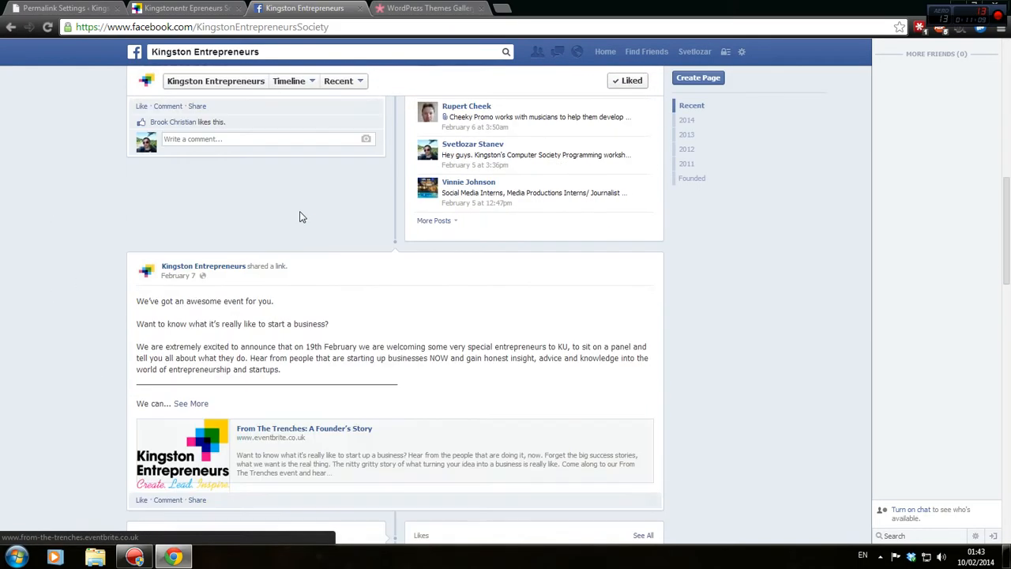
{"action": "scroll", "coordinate": [150, 309], "scroll_direction": "up", "scroll_amount": 3}
{"action": "scroll", "coordinate": [160, 294], "scroll_direction": "down", "scroll_amount": 6}
{"action": "scroll", "coordinate": [160, 294], "scroll_direction": "down", "scroll_amount": 4}
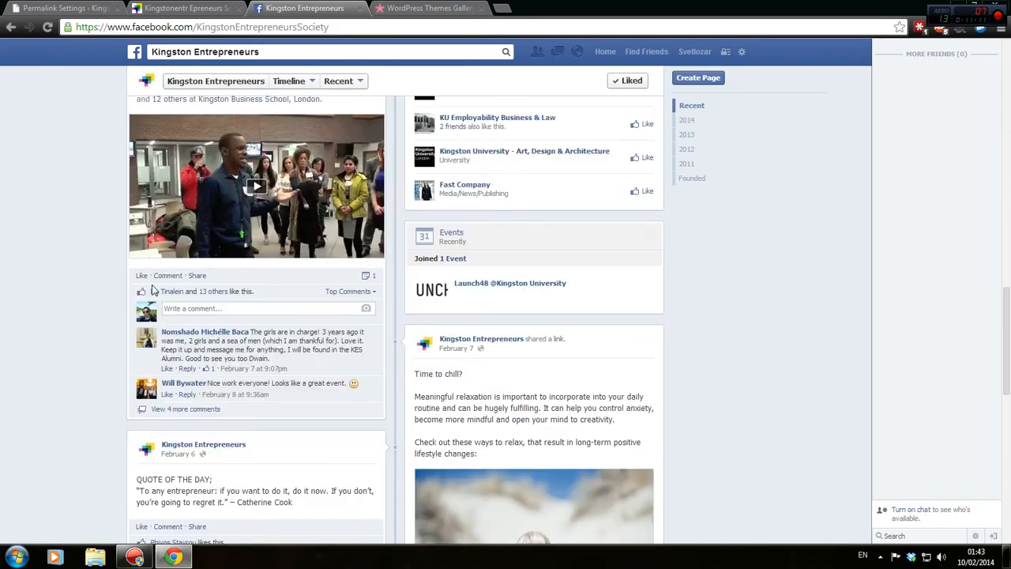
{"action": "scroll", "coordinate": [192, 226], "scroll_direction": "up", "scroll_amount": 2}
{"action": "scroll", "coordinate": [122, 229], "scroll_direction": "down", "scroll_amount": 10}
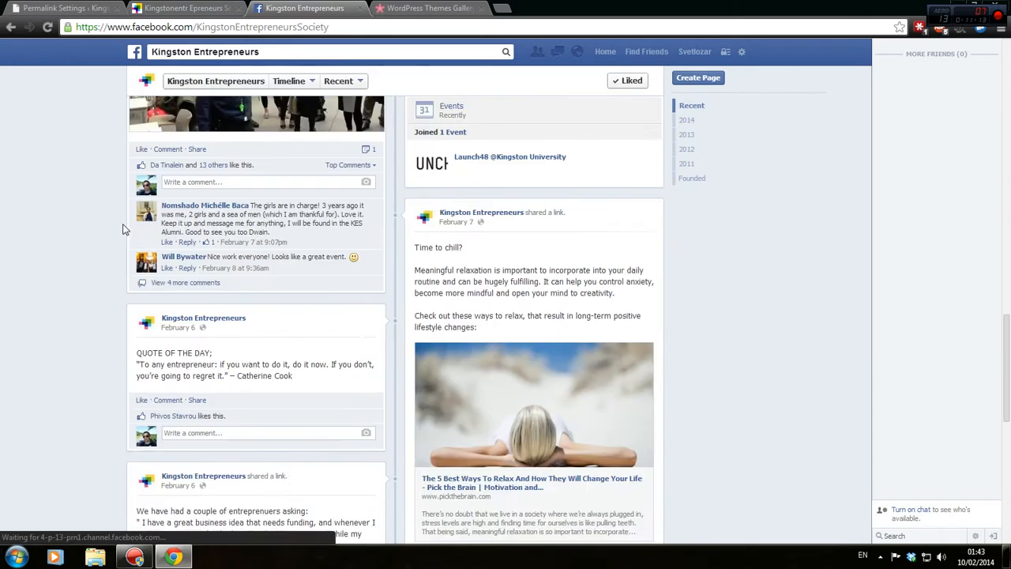
{"action": "scroll", "coordinate": [122, 229], "scroll_direction": "down", "scroll_amount": 10}
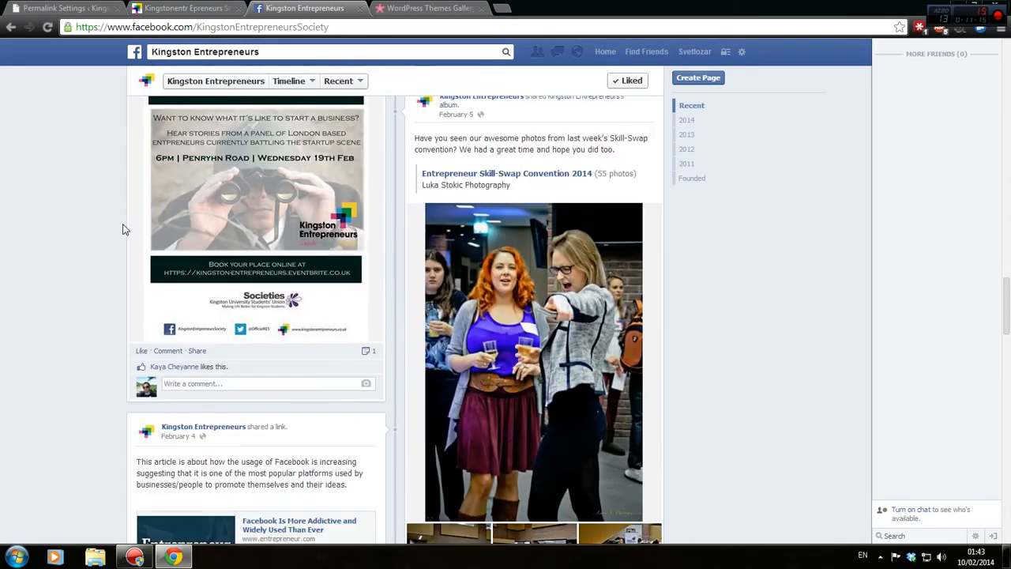
{"action": "scroll", "coordinate": [122, 229], "scroll_direction": "down", "scroll_amount": 9}
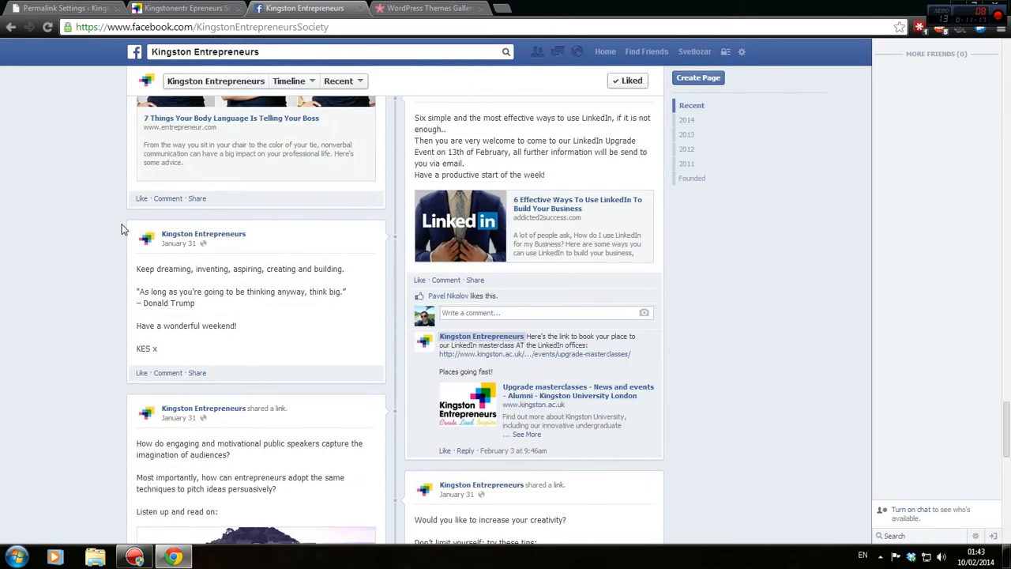
{"action": "left_click", "coordinate": [68, 8]}
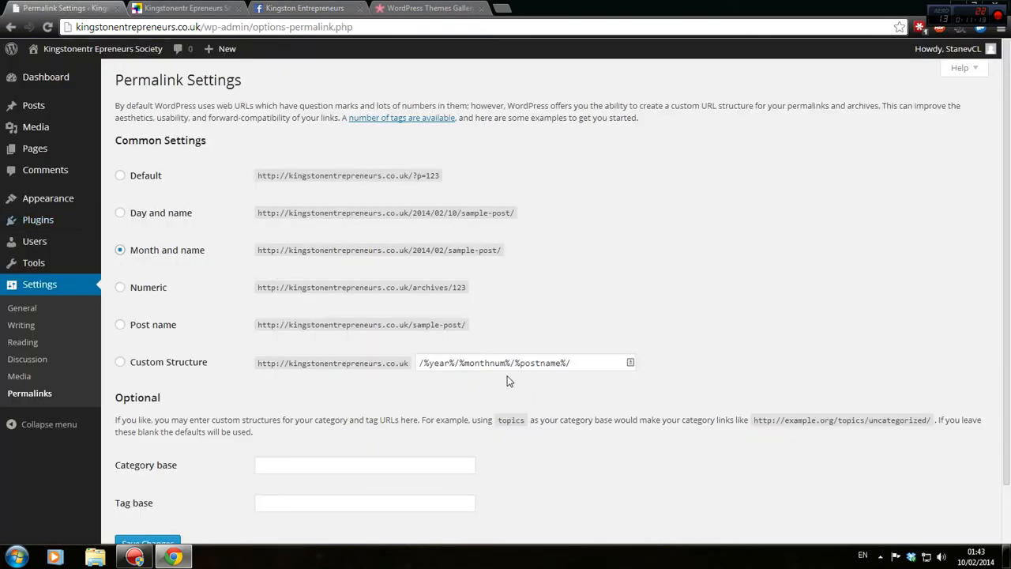
Try a Custom Structure permalink, then switch to Month and name (/%year%/%monthnum%/%postname%/).
{"action": "left_click", "coordinate": [440, 362]}
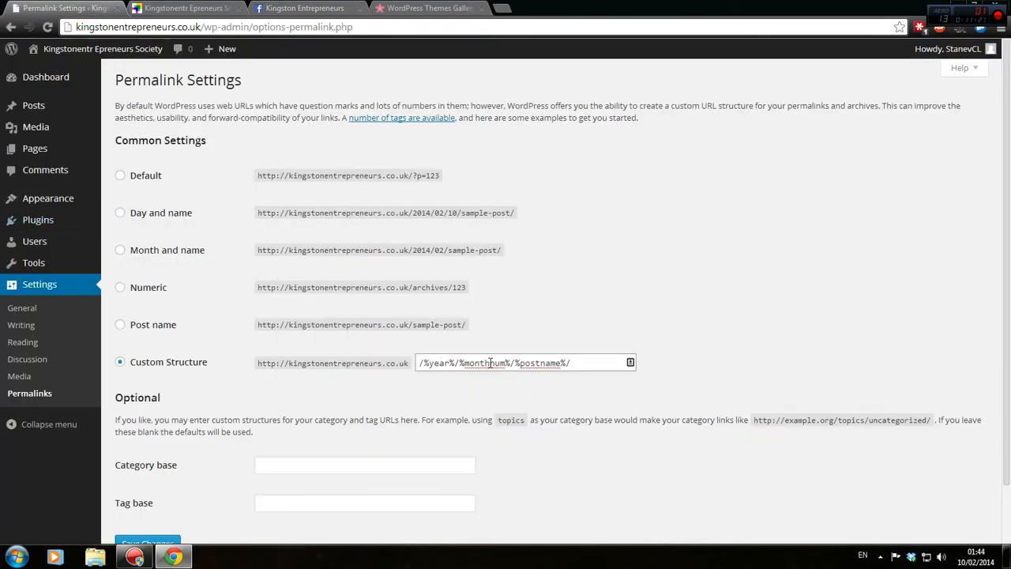
{"action": "left_click", "coordinate": [488, 363]}
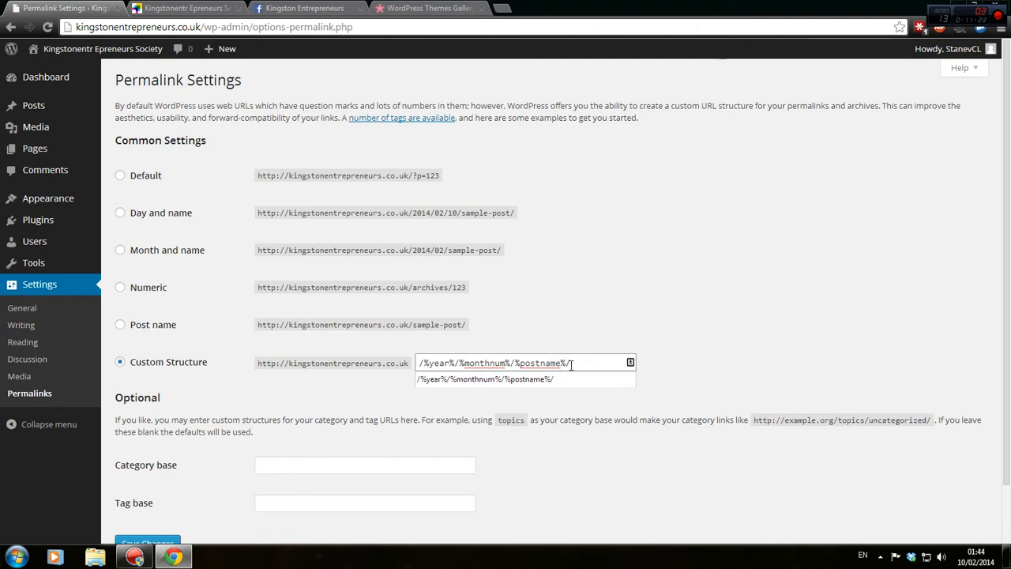
{"action": "left_click", "coordinate": [582, 316]}
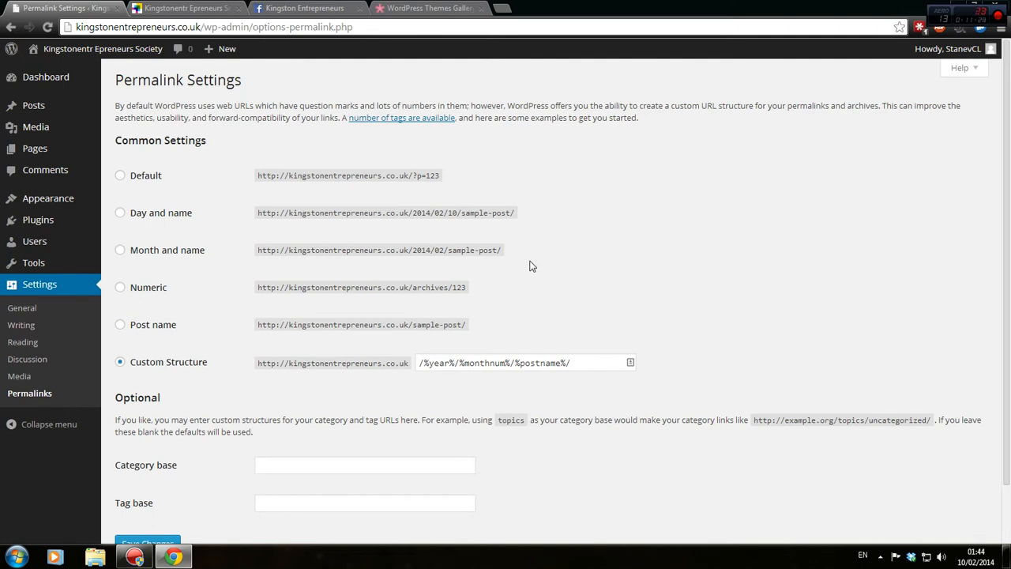
{"action": "left_click", "coordinate": [446, 366]}
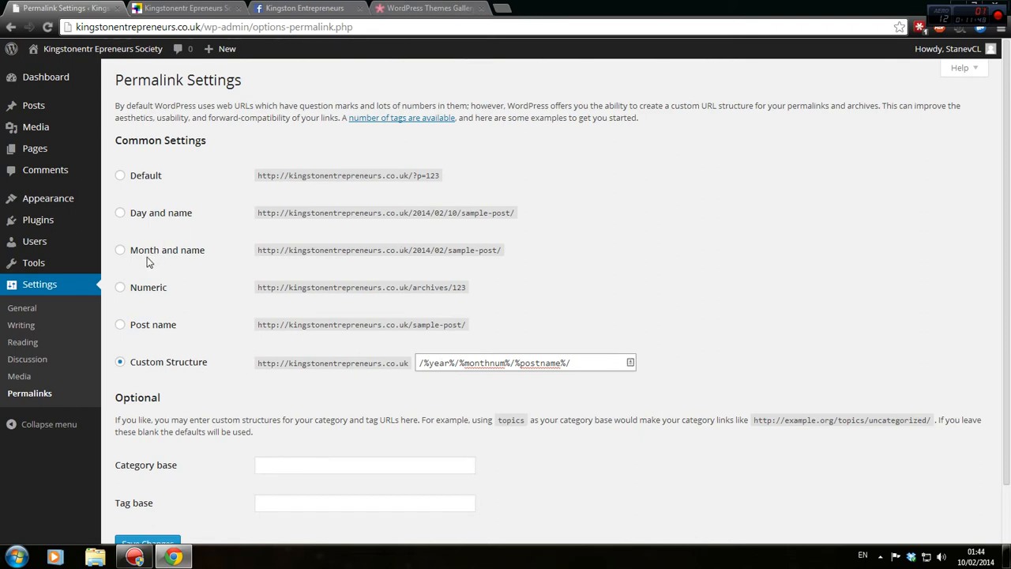
{"action": "left_click", "coordinate": [127, 251]}
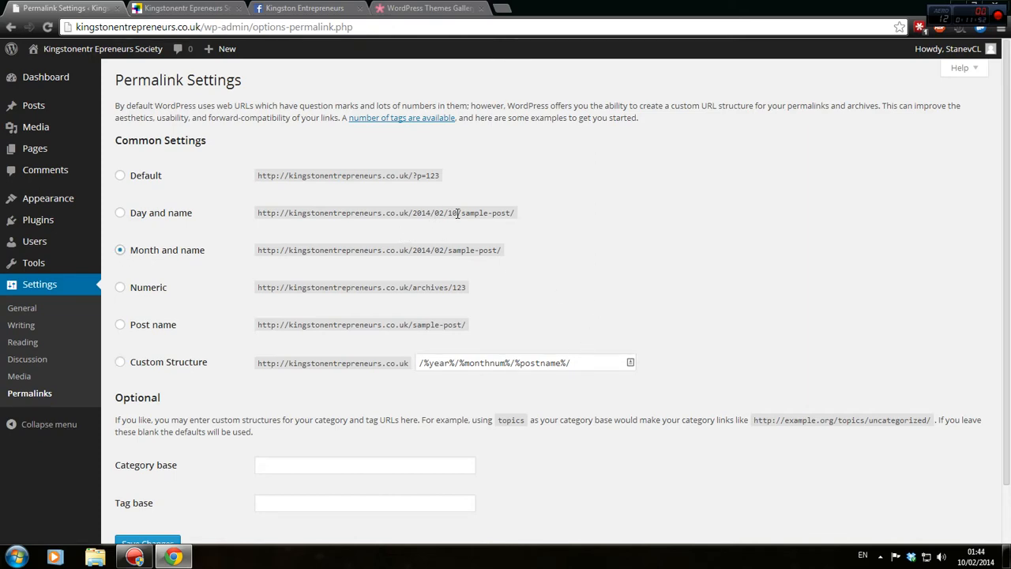
{"action": "left_click", "coordinate": [264, 9]}
{"action": "scroll", "coordinate": [348, 260], "scroll_direction": "up", "scroll_amount": 7}
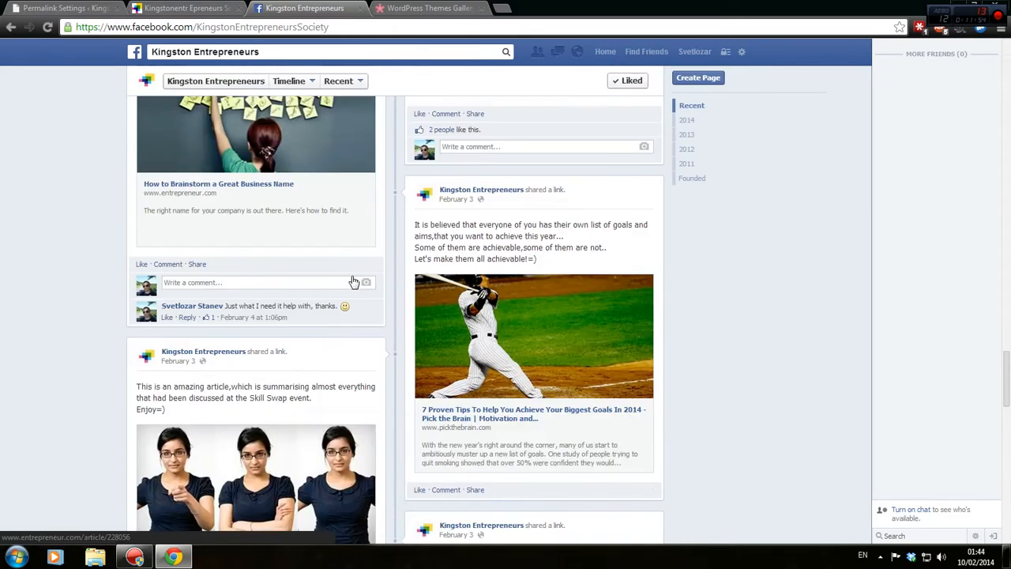
{"action": "scroll", "coordinate": [293, 334], "scroll_direction": "down", "scroll_amount": 2}
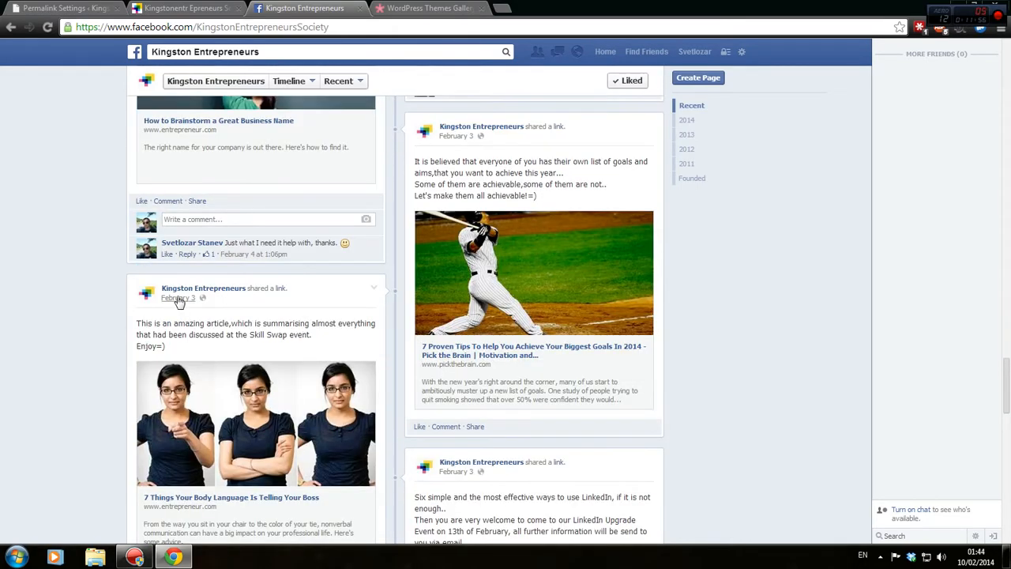
{"action": "scroll", "coordinate": [207, 298], "scroll_direction": "up", "scroll_amount": 4}
{"action": "scroll", "coordinate": [207, 299], "scroll_direction": "up", "scroll_amount": 10}
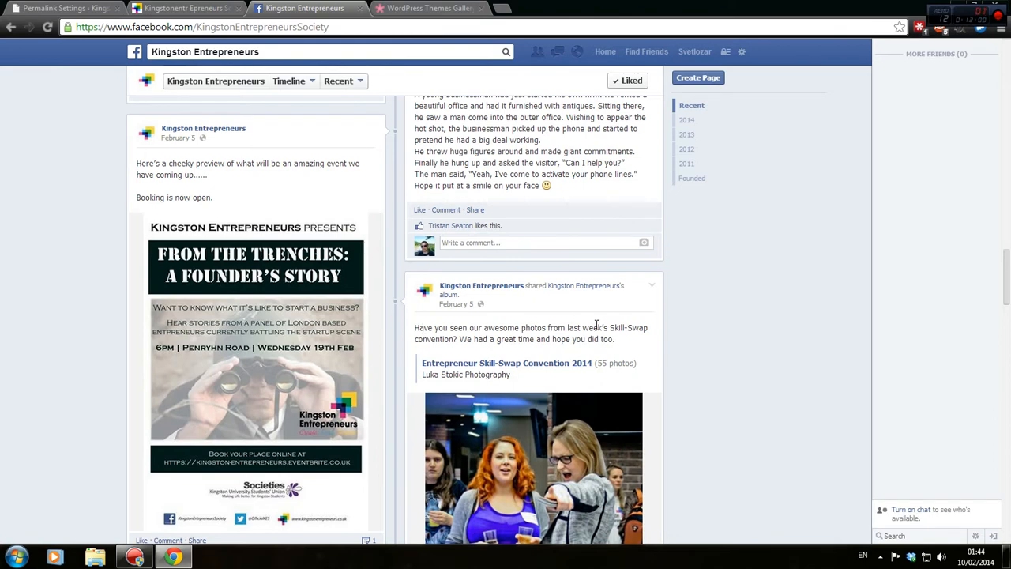
{"action": "left_click", "coordinate": [95, 7]}
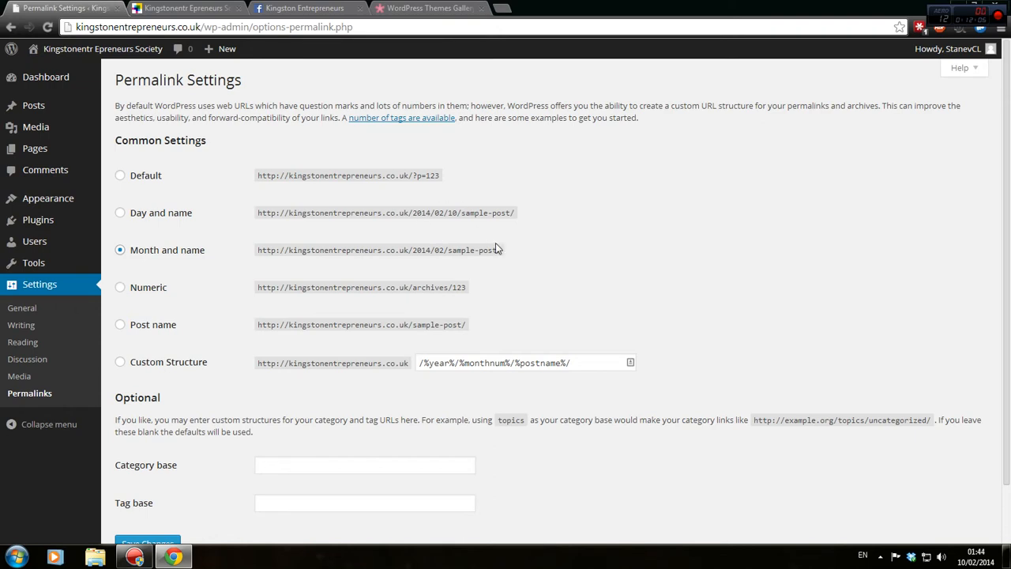
Save the Month and name permalink structure, then go to Discussion Settings via Media Settings.
{"action": "scroll", "coordinate": [474, 280], "scroll_direction": "down", "scroll_amount": 2}
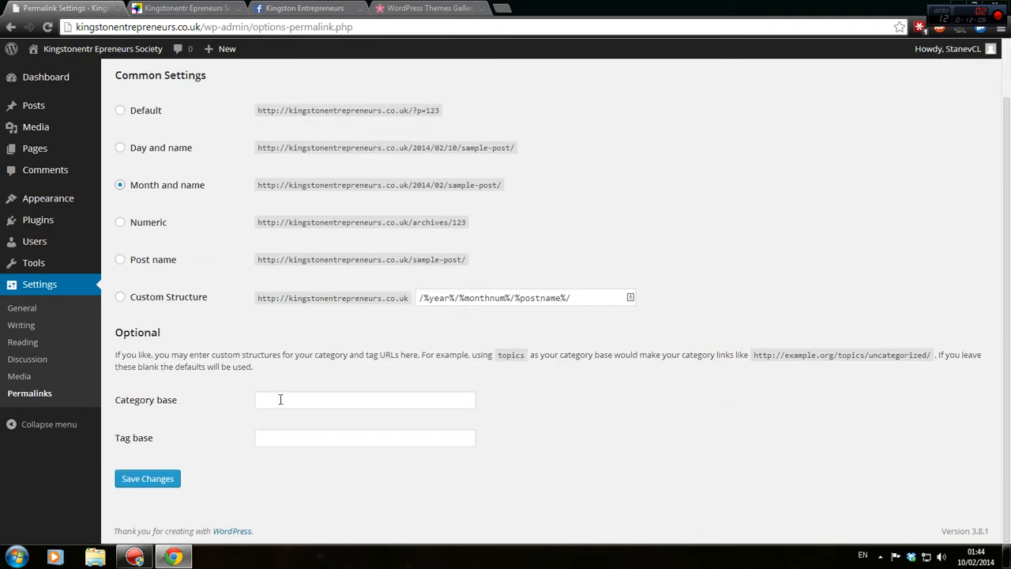
{"action": "left_click", "coordinate": [159, 478]}
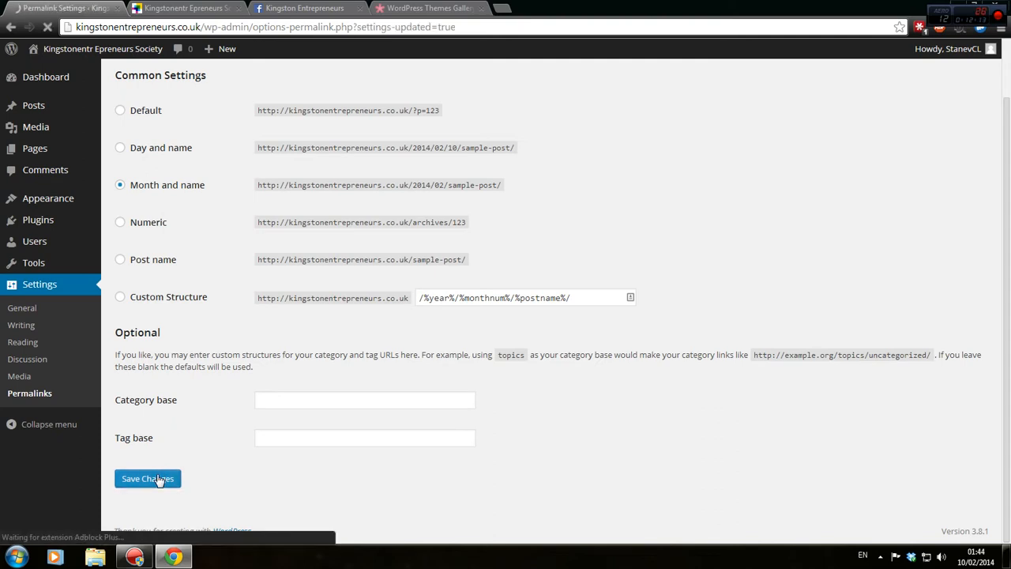
{"action": "left_click", "coordinate": [41, 384]}
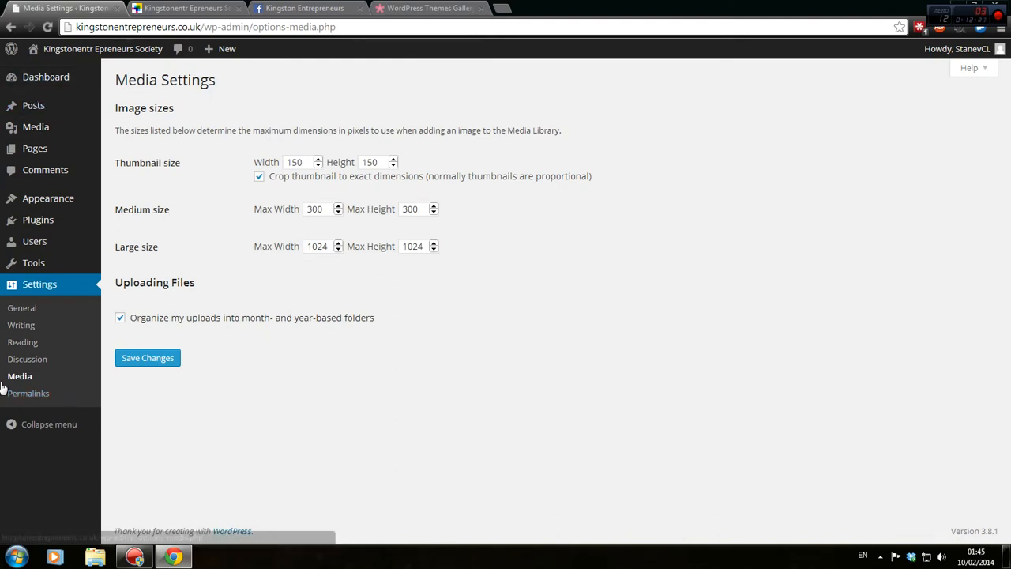
{"action": "left_click", "coordinate": [36, 365]}
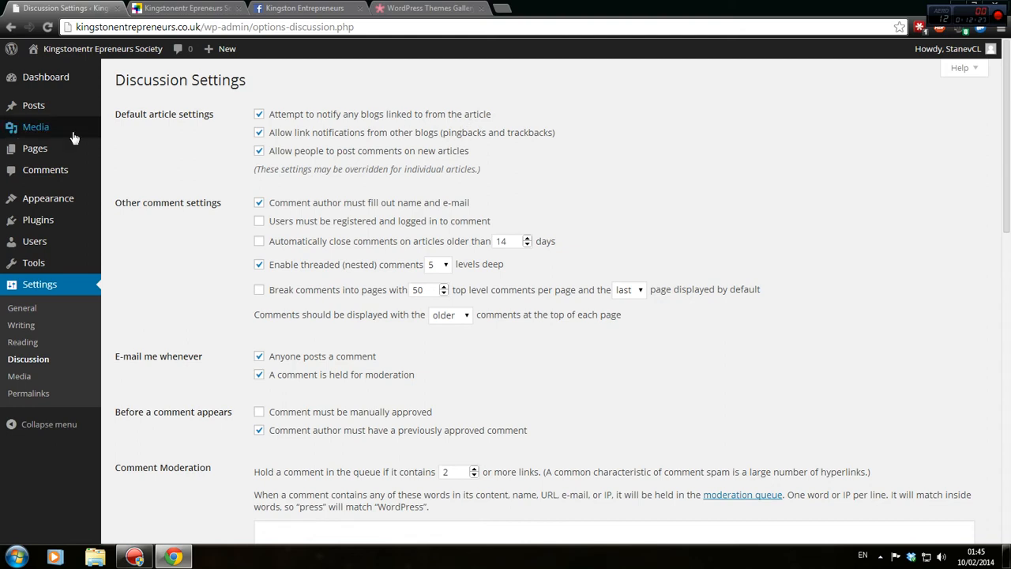
Turn off link notifications, leave registration unrequired, and auto-close comments after 365 days.
{"action": "left_click", "coordinate": [308, 139]}
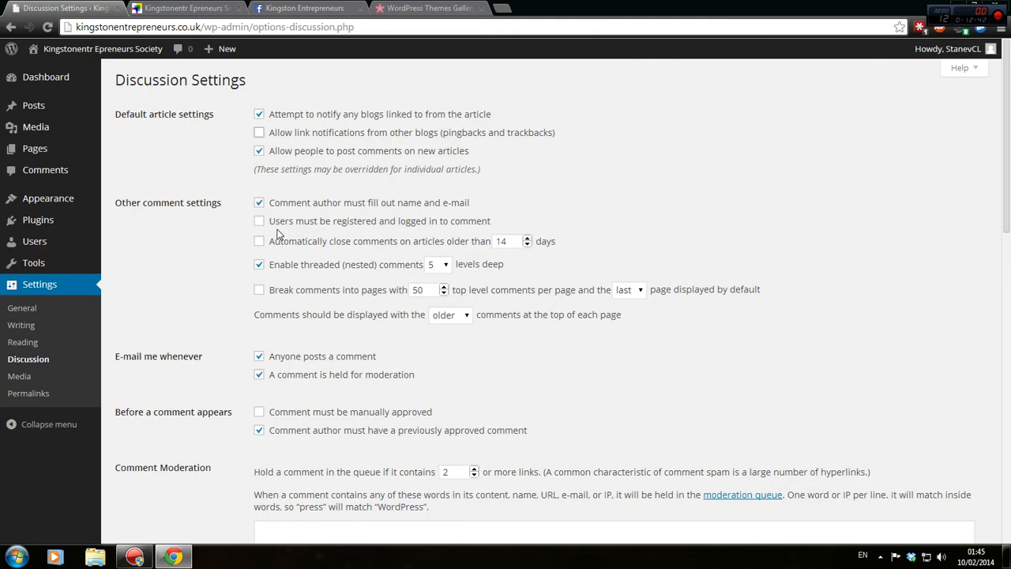
{"action": "left_click_drag", "start_coordinate": [328, 223], "coordinate": [465, 223]}
{"action": "left_click", "coordinate": [462, 216]}
{"action": "left_click", "coordinate": [259, 221]}
{"action": "left_click", "coordinate": [470, 245]}
{"action": "double_click", "coordinate": [501, 241]}
{"action": "type", "text": "365"}
Shrink Chrome and delete the two wordpress folders, plus an unwanted new folder, from the desktop.
{"action": "left_click_drag", "start_coordinate": [707, 6], "coordinate": [687, 36]}
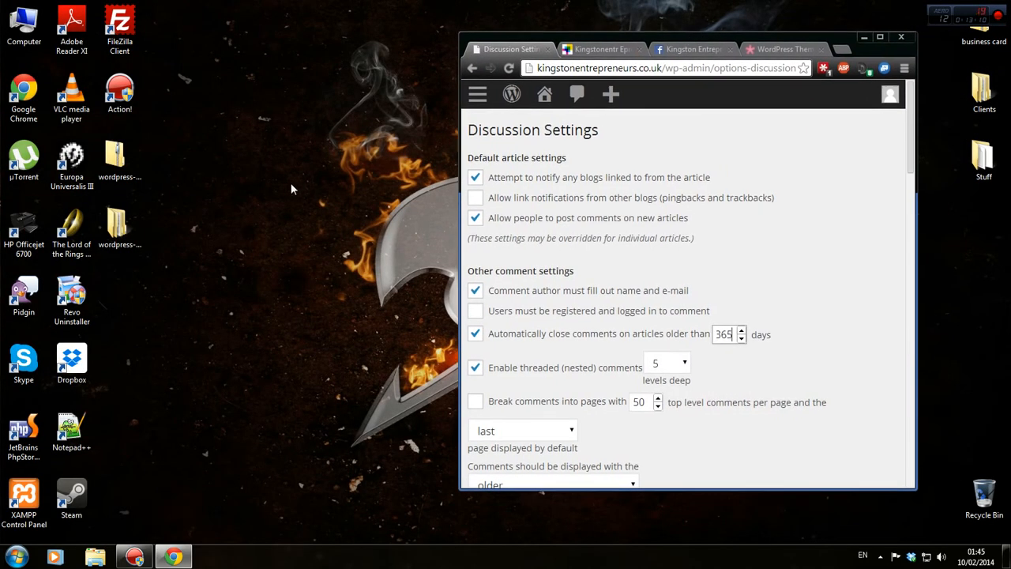
{"action": "left_click_drag", "start_coordinate": [164, 142], "coordinate": [127, 248]}
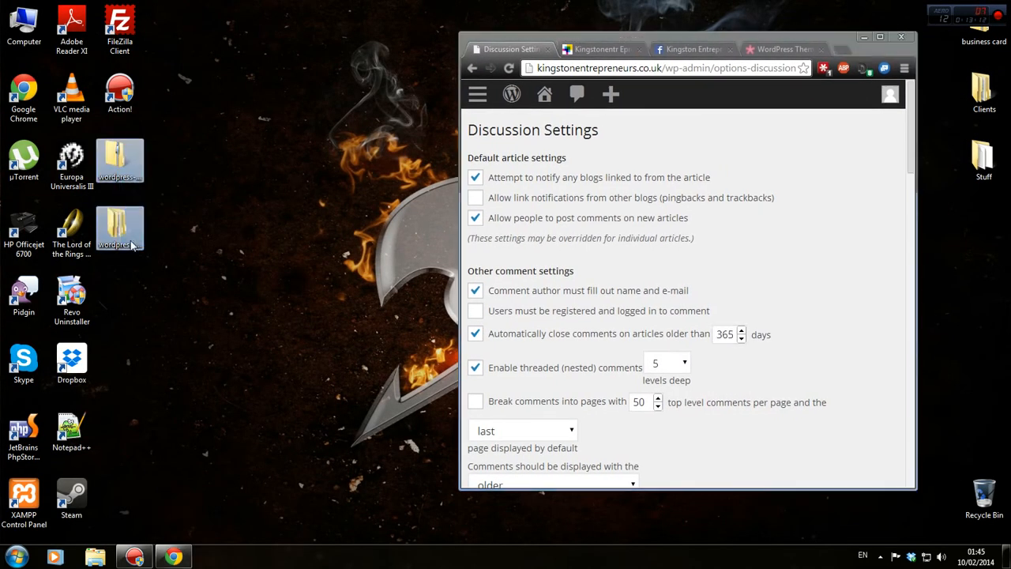
{"action": "key", "text": "Delete"}
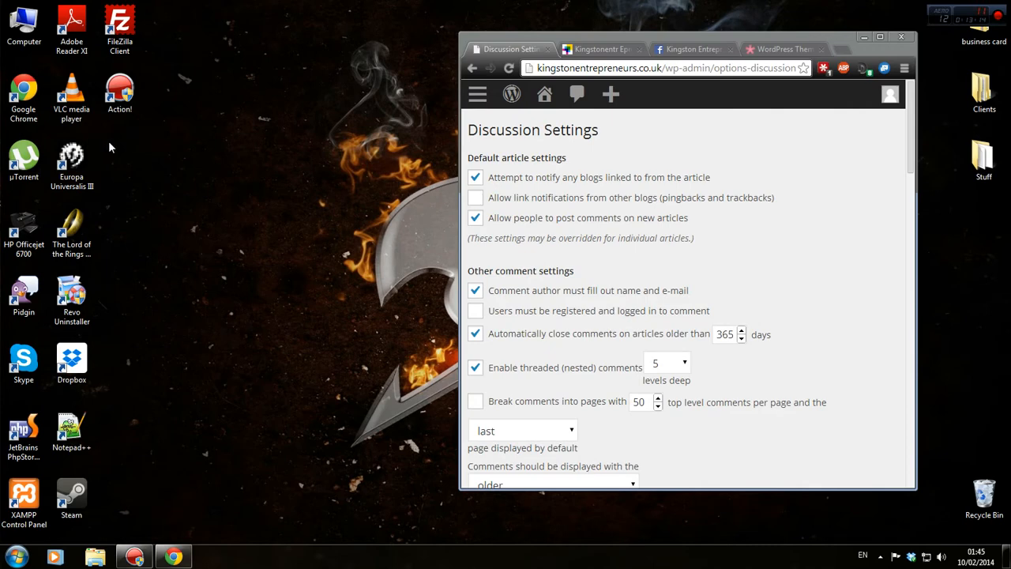
{"action": "right_click", "coordinate": [108, 140]}
{"action": "mouse_move", "coordinate": [203, 264]}
{"action": "left_click", "coordinate": [314, 262]}
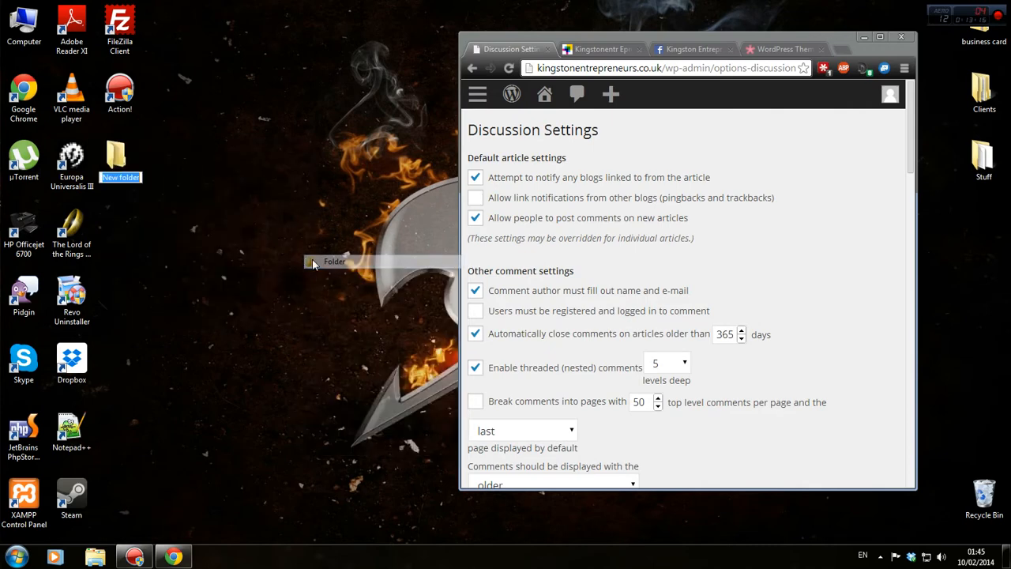
{"action": "left_click", "coordinate": [119, 163]}
{"action": "key", "text": "Delete"}
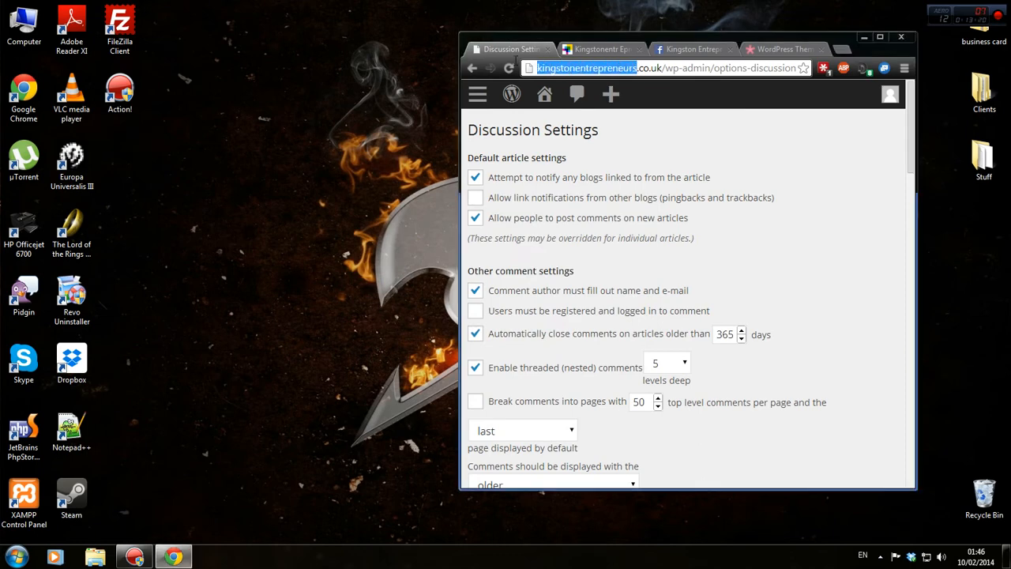
Create a new desktop text document and paste 'kingstonentrepreneurs' as its name.
{"action": "right_click", "coordinate": [160, 170]}
{"action": "mouse_move", "coordinate": [237, 290]}
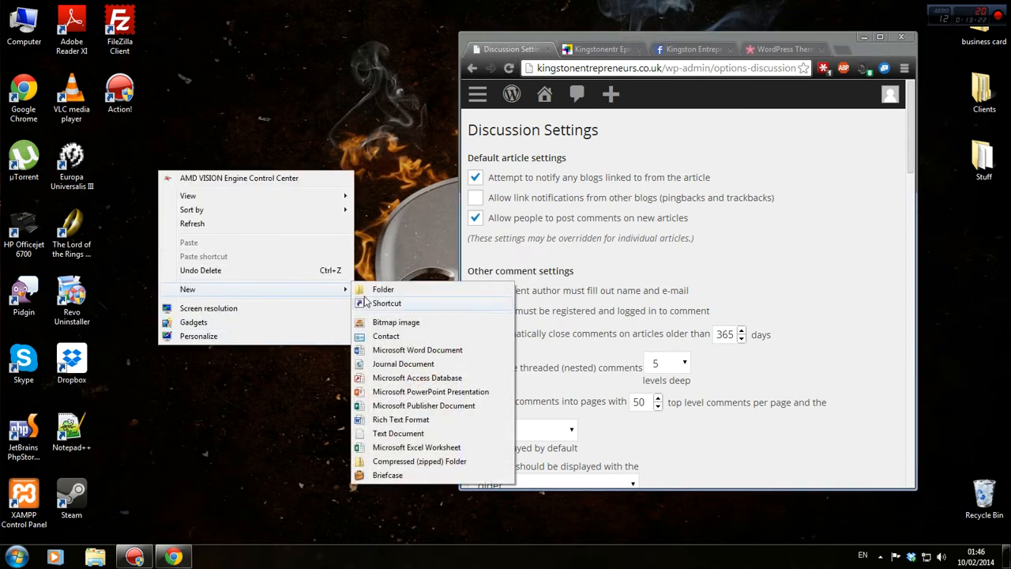
{"action": "left_click", "coordinate": [395, 433]}
{"action": "type", "text": "kingstonentrepreneurs"}
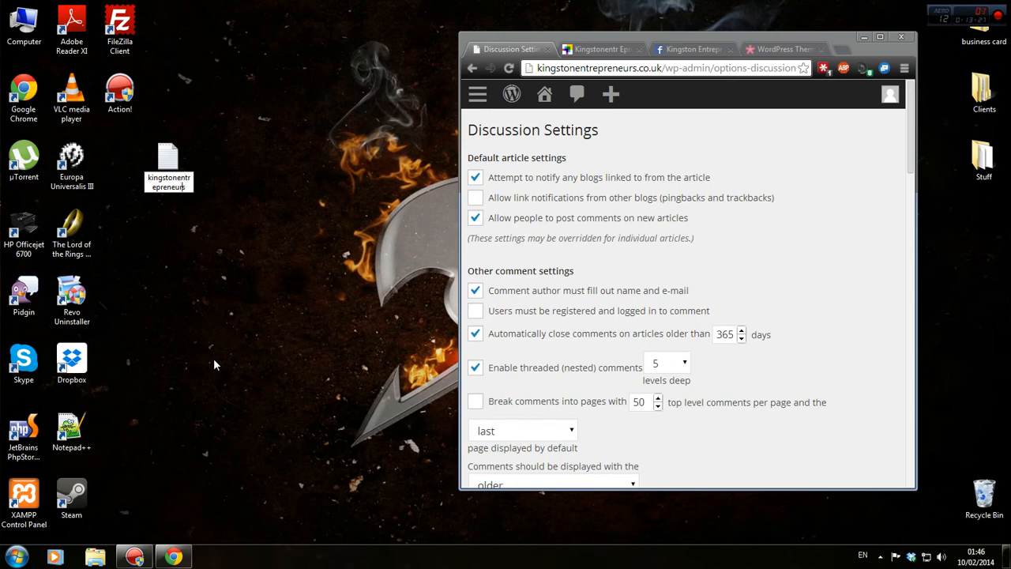
{"action": "key", "text": "Right"}
Confirm the file name, open the text file in Notepad++ and snap it to the left half.
{"action": "key", "text": "Return"}
{"action": "left_click_drag", "start_coordinate": [166, 158], "coordinate": [117, 150]}
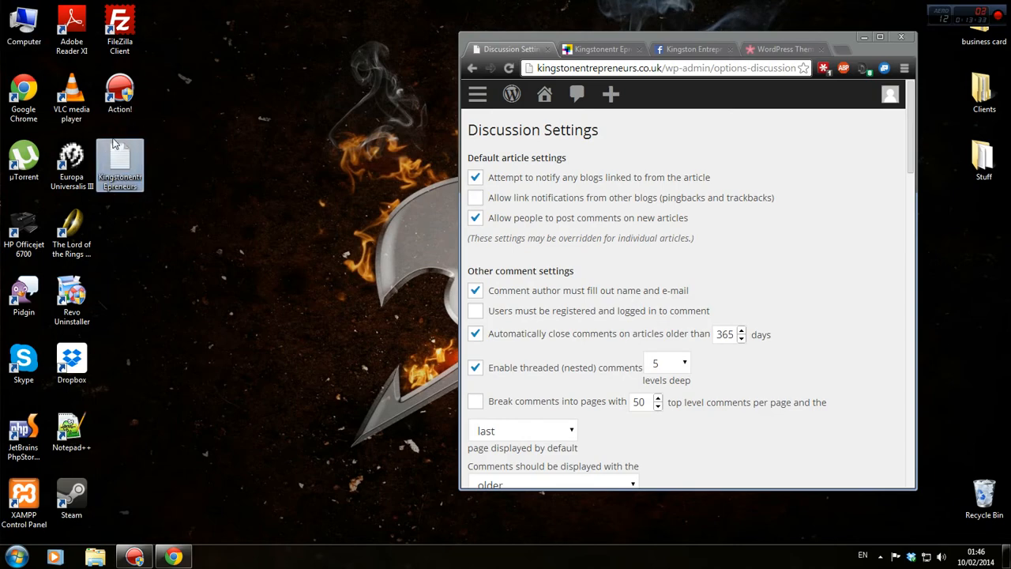
{"action": "double_click", "coordinate": [119, 158]}
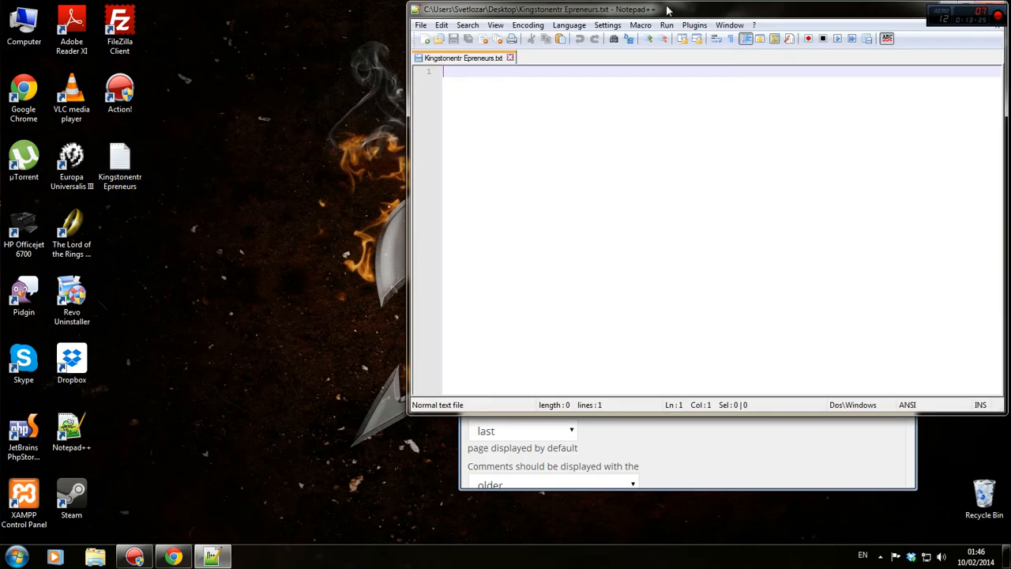
{"action": "left_click_drag", "start_coordinate": [667, 9], "coordinate": [3, 11]}
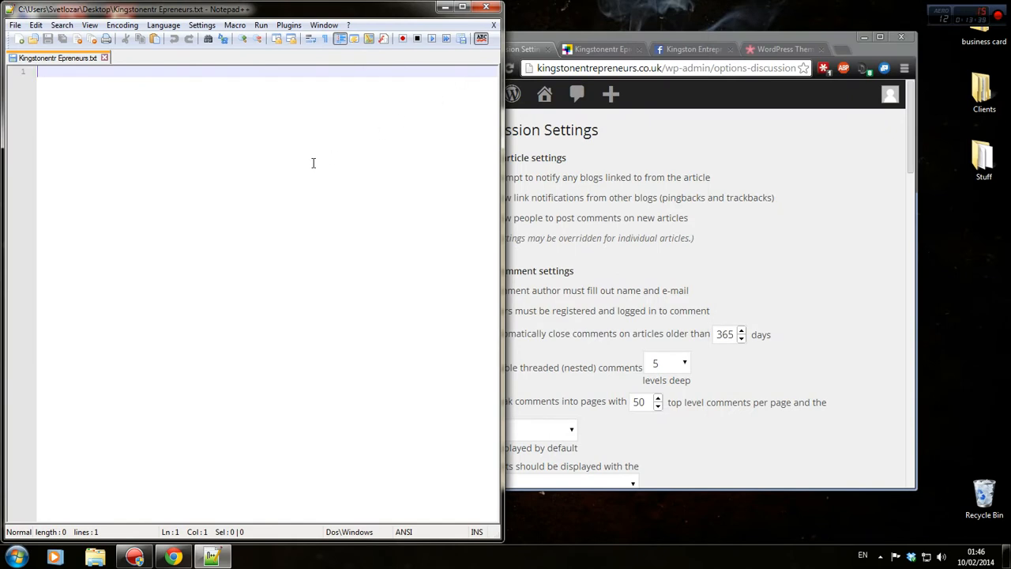
Paste the Discussion Settings page URL as the first line of the notes.
{"action": "left_click", "coordinate": [536, 333]}
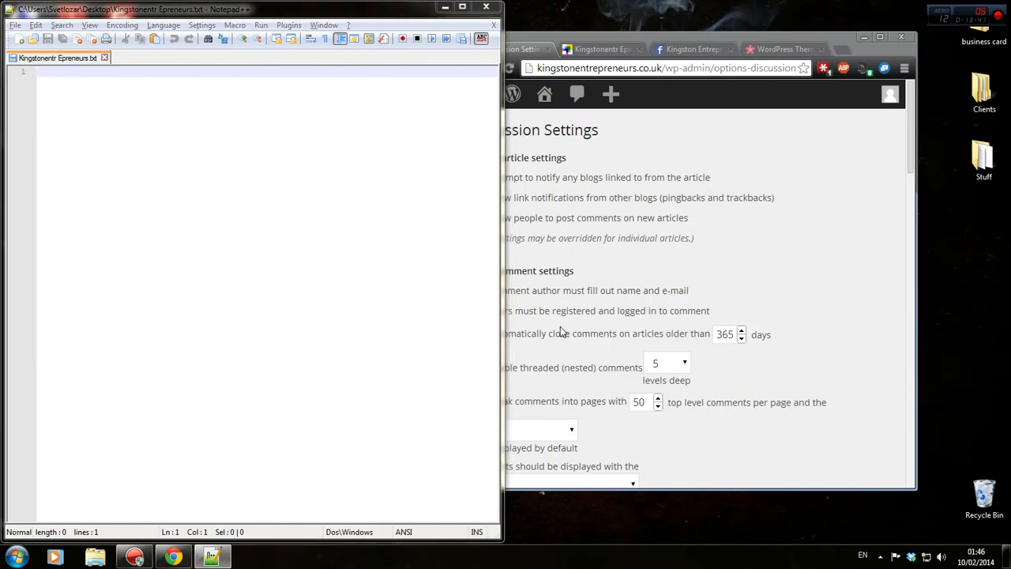
{"action": "left_click", "coordinate": [649, 68]}
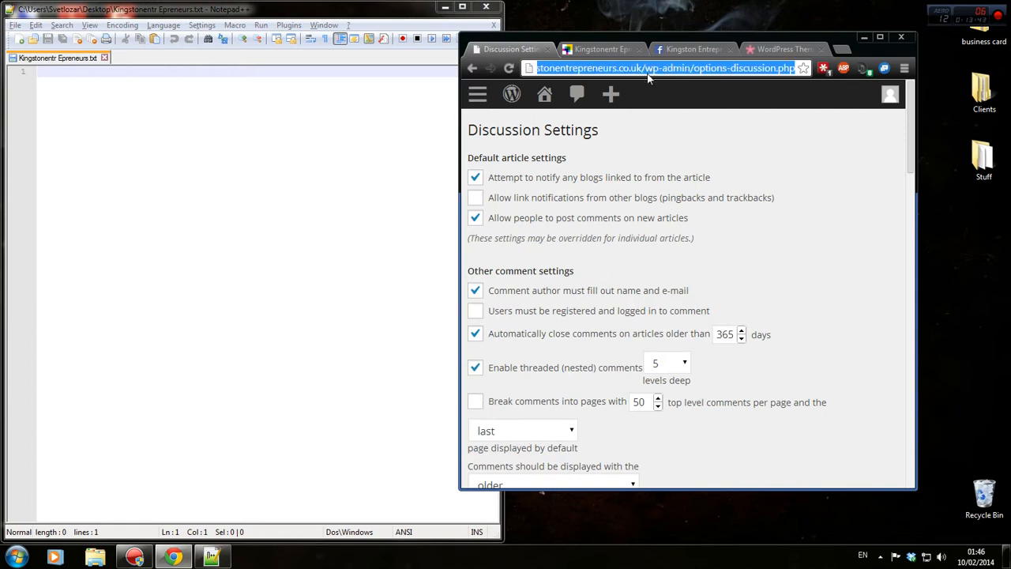
{"action": "key", "text": "ctrl+c"}
{"action": "left_click", "coordinate": [306, 96]}
{"action": "key", "text": "ctrl+v"}
{"action": "key", "text": "Return"}
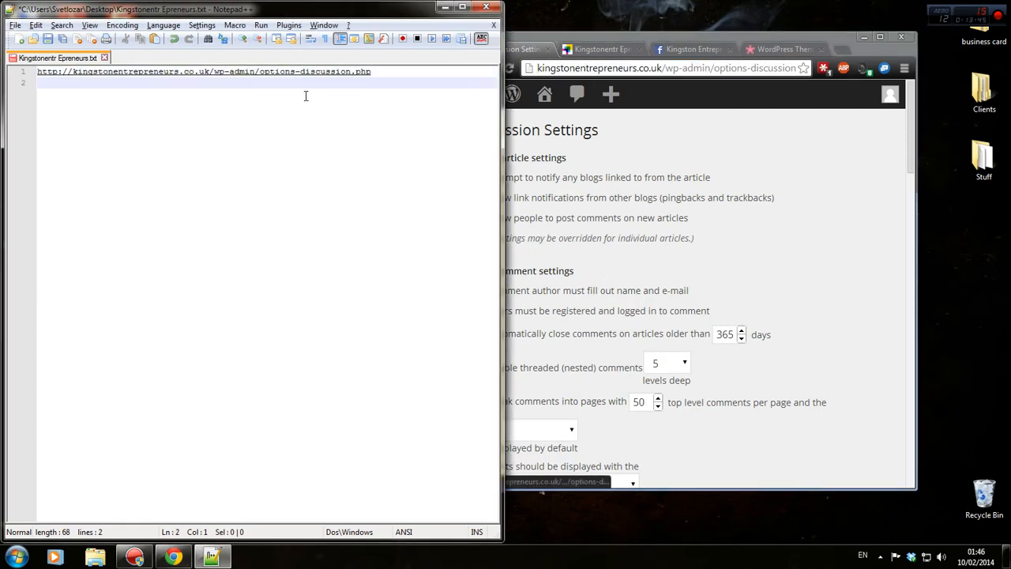
Add line 2: the copied 'Automatically close comments' wording ending in 'x days.'.
{"action": "key", "text": "alt+Tab"}
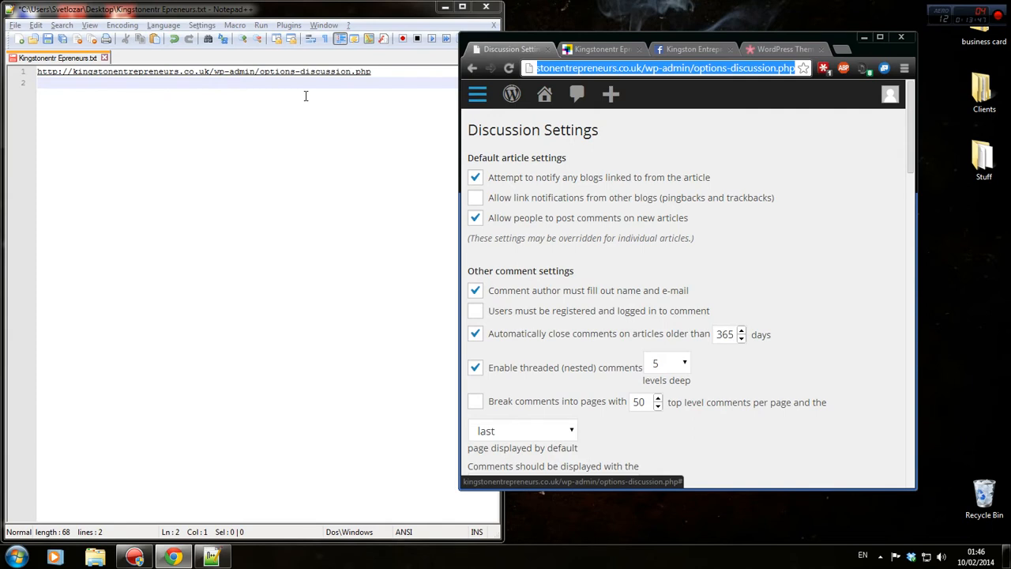
{"action": "type", "text": "A"}
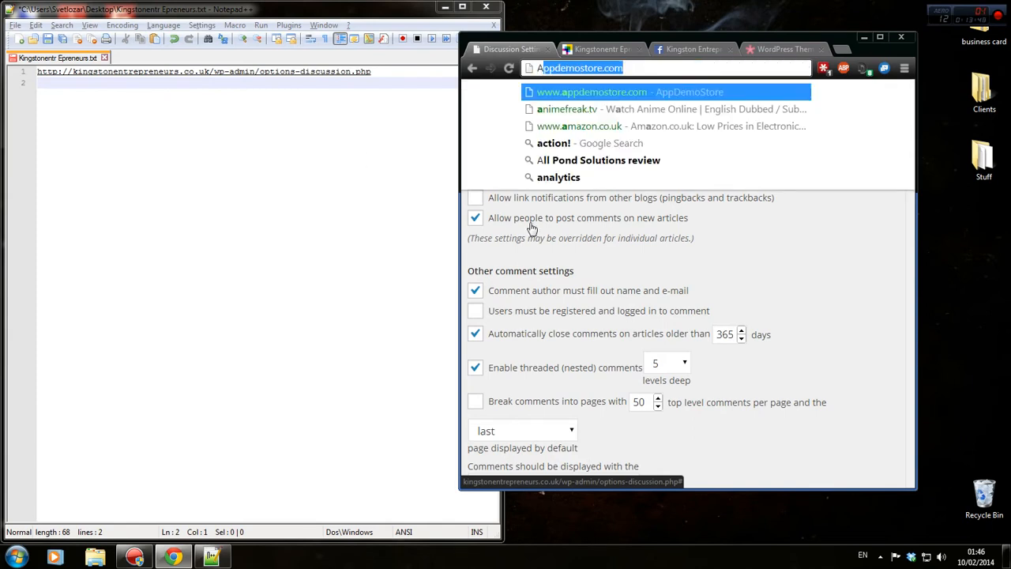
{"action": "left_click", "coordinate": [715, 333]}
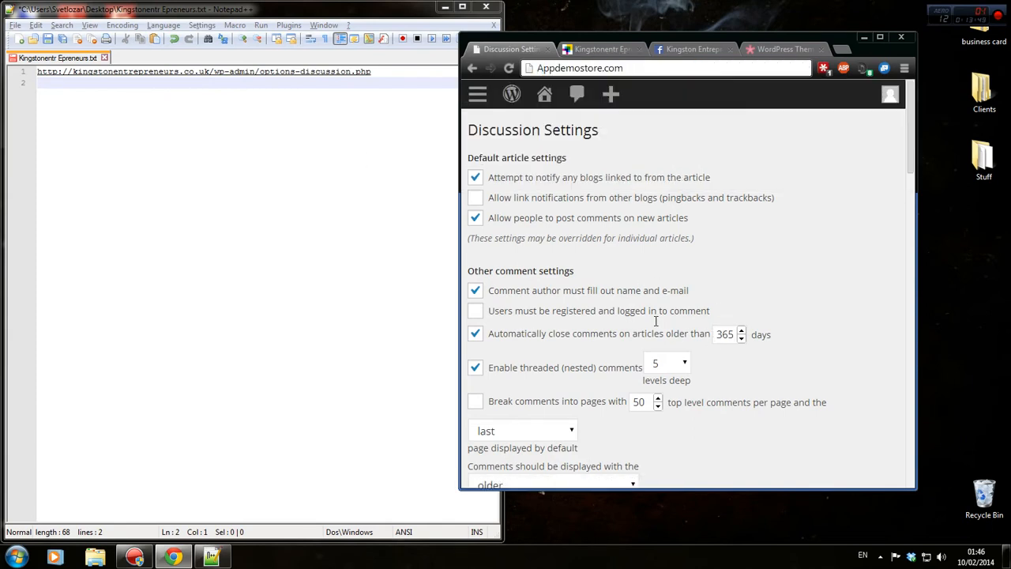
{"action": "left_click", "coordinate": [490, 335]}
{"action": "left_click", "coordinate": [711, 338], "text": "shift"}
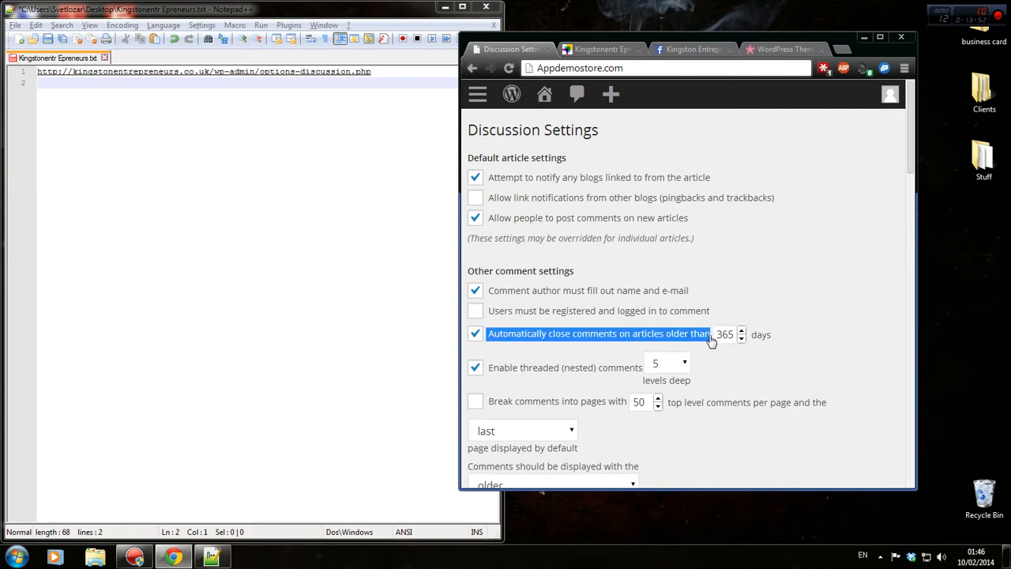
{"action": "left_click", "coordinate": [341, 243]}
{"action": "key", "text": "ctrl+v"}
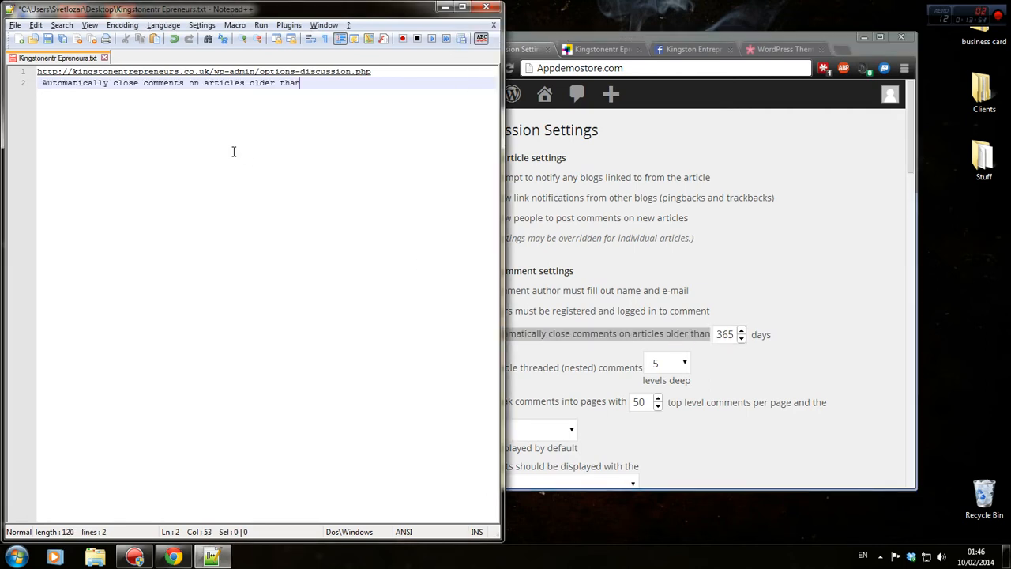
{"action": "left_click", "coordinate": [43, 83]}
{"action": "key", "text": "BackSpace"}
{"action": "left_click", "coordinate": [354, 82]}
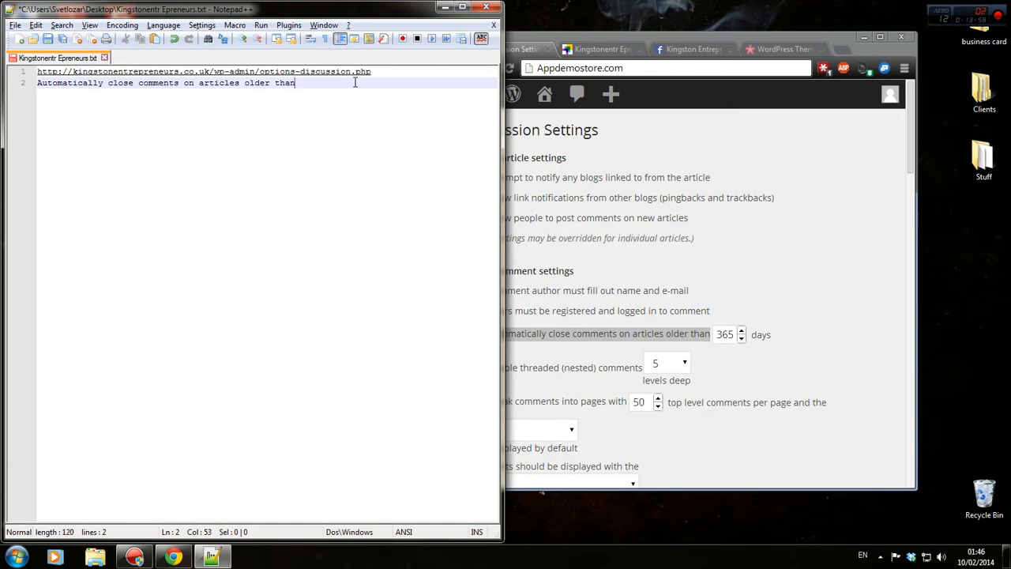
{"action": "type", "text": "x days."}
Add line 3 '-- Please chose amount of days that would be converient for you.' and save.
{"action": "key", "text": "Return"}
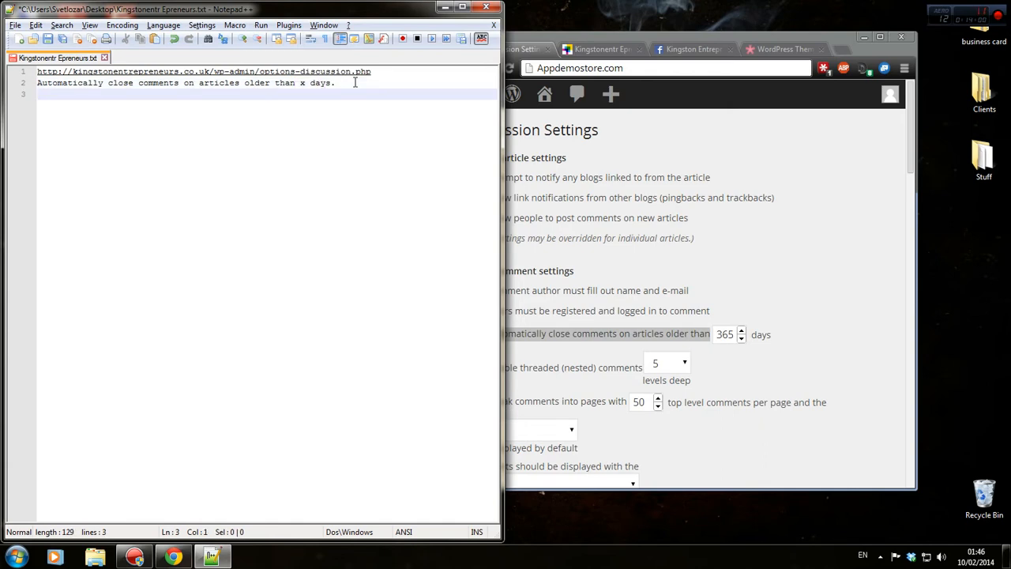
{"action": "type", "text": "-- Please ch"}
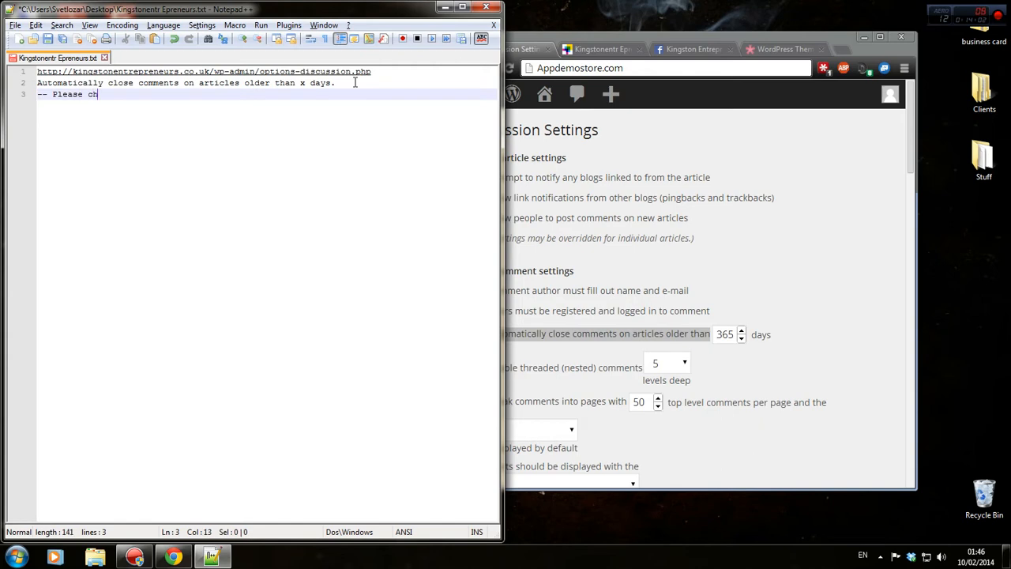
{"action": "type", "text": "ose amount of days that wo"}
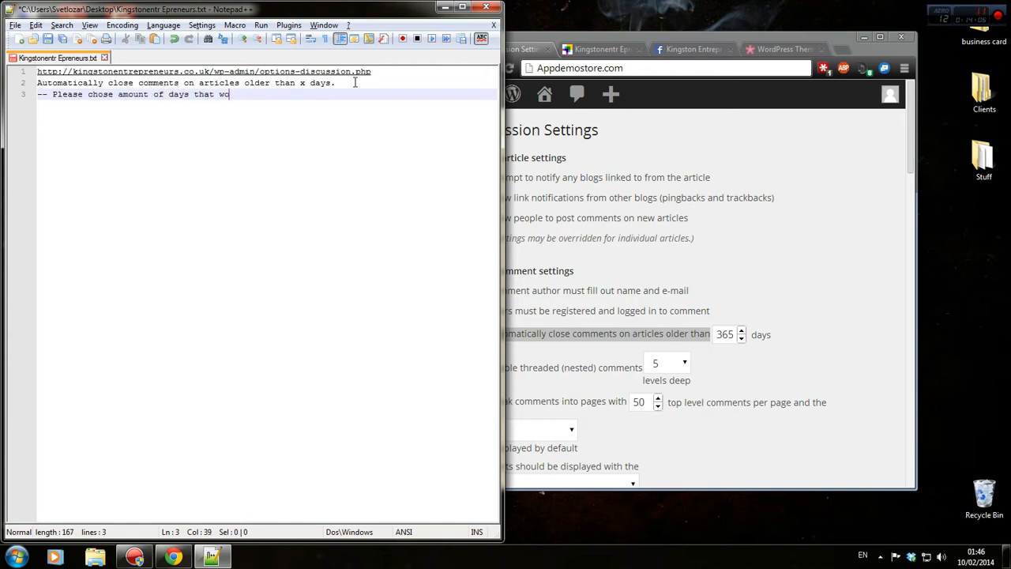
{"action": "type", "text": "uld be converient for you."}
{"action": "key", "text": "ctrl+s"}
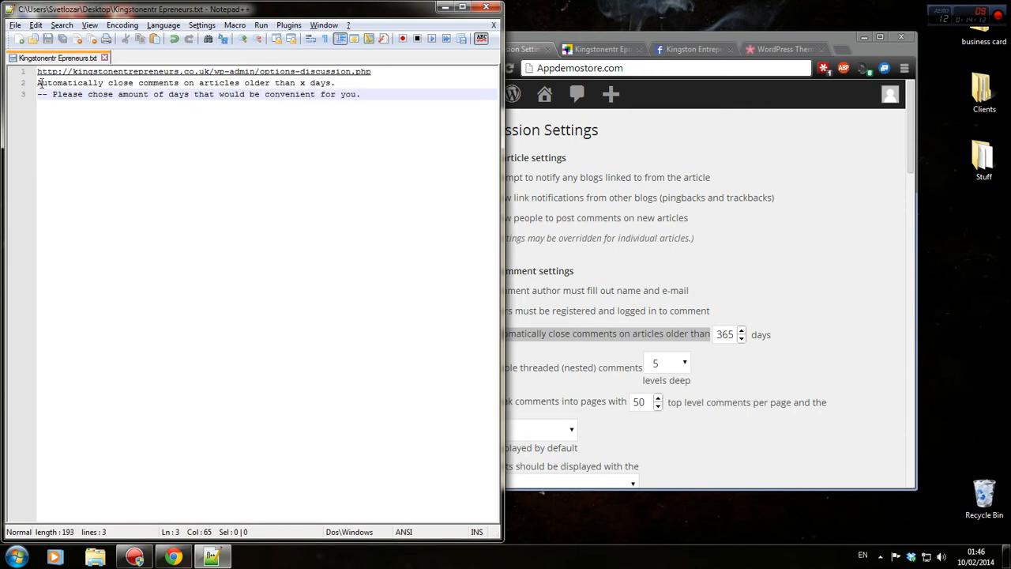
Reopen the Kingstonentr Epreneurs notes file from the desktop, review it, and close Notepad++.
{"action": "left_click", "coordinate": [444, 6]}
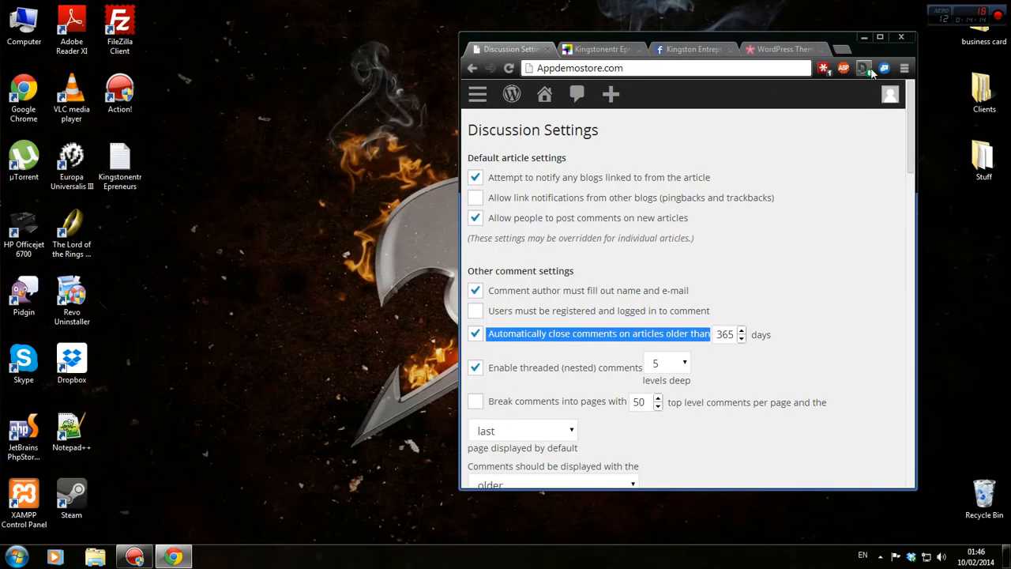
{"action": "left_click_drag", "start_coordinate": [874, 53], "coordinate": [643, 119]}
{"action": "double_click", "coordinate": [123, 162]}
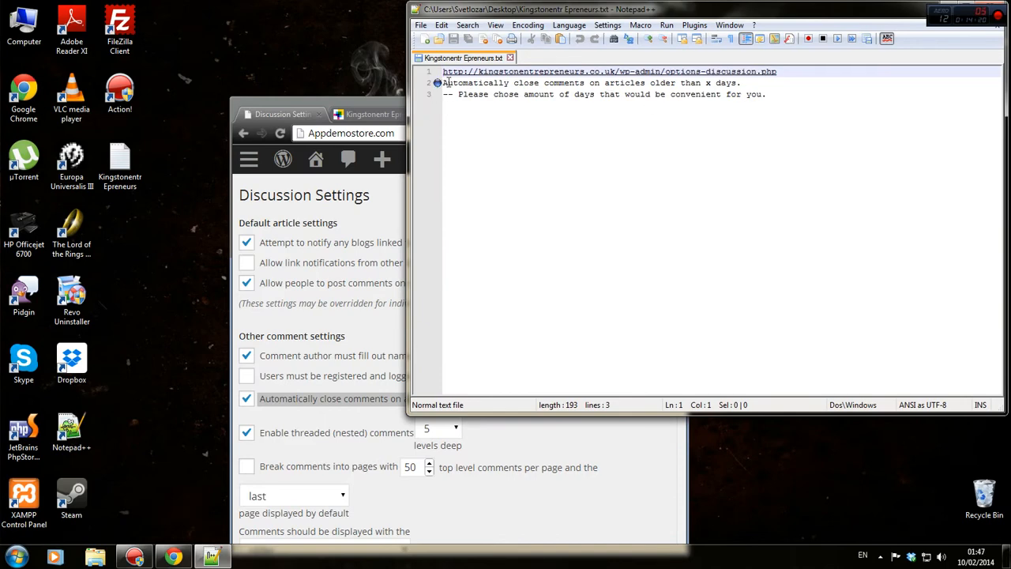
{"action": "key", "text": "ctrl+End"}
{"action": "left_click_drag", "start_coordinate": [449, 93], "coordinate": [698, 95]}
{"action": "left_click", "coordinate": [775, 113]}
{"action": "left_click_drag", "start_coordinate": [826, 13], "coordinate": [613, 0]}
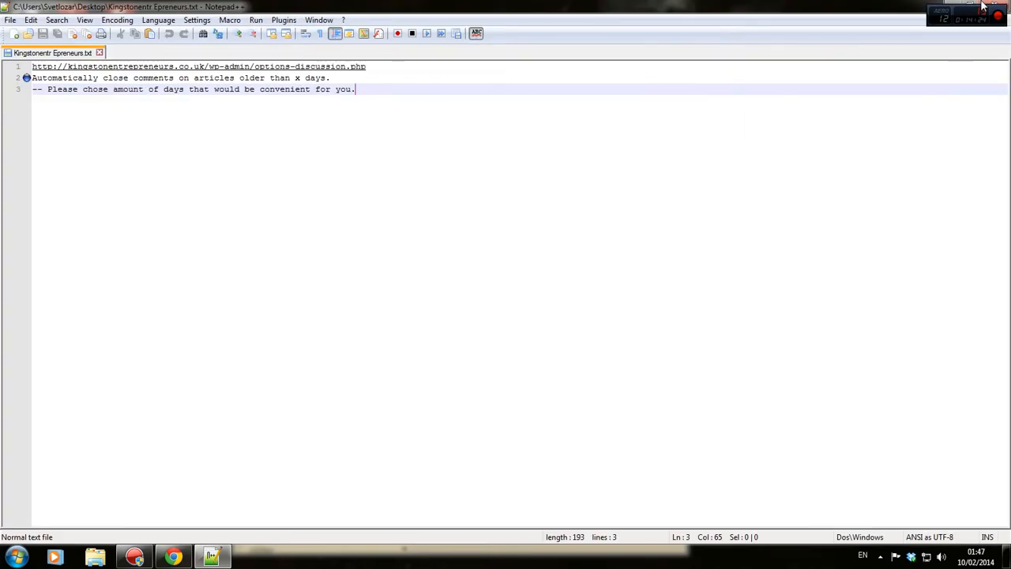
{"action": "left_click", "coordinate": [1003, 2]}
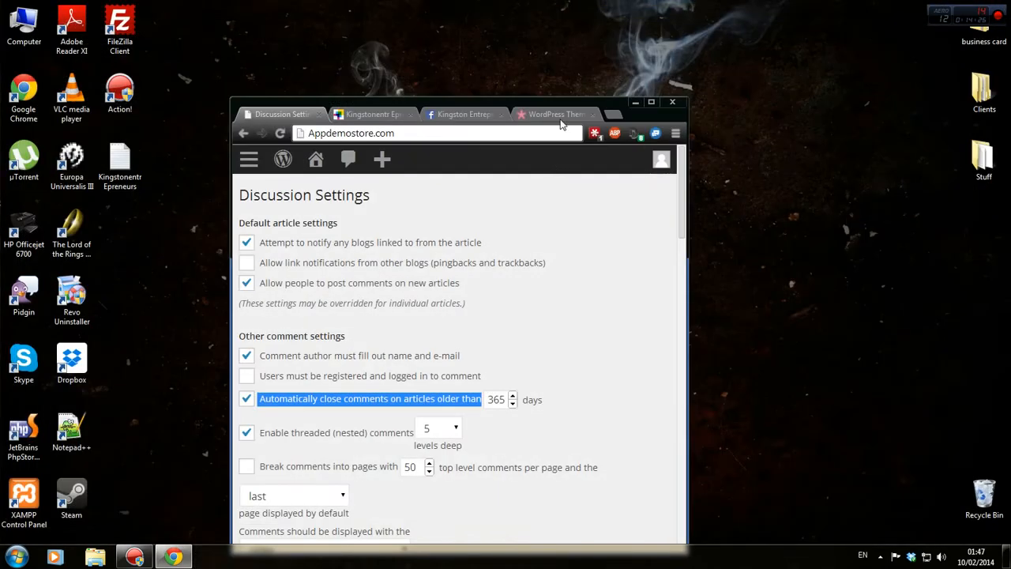
Maximize the browser and set threaded comments to 2 levels deep.
{"action": "left_click", "coordinate": [651, 102]}
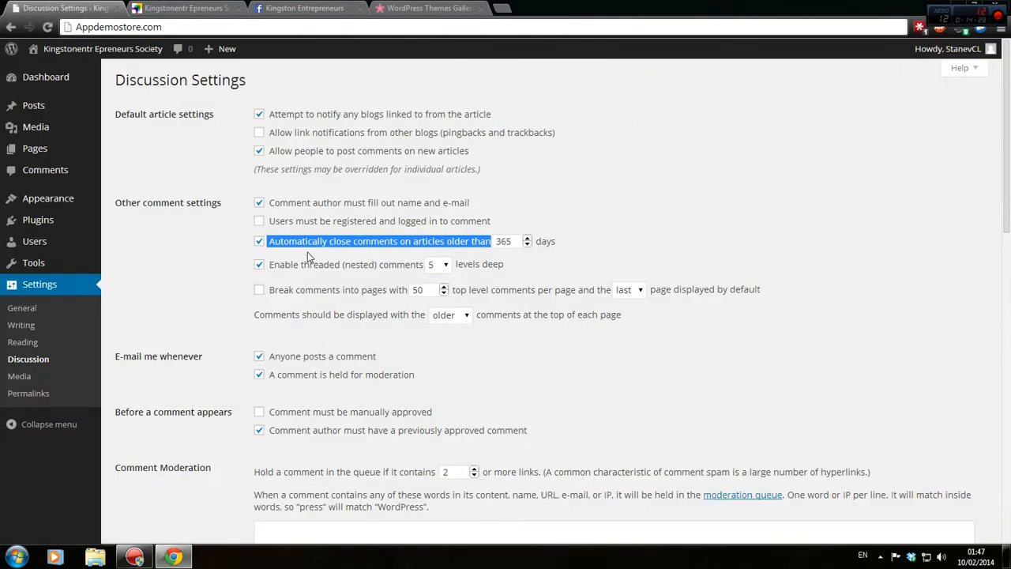
{"action": "left_click", "coordinate": [270, 251]}
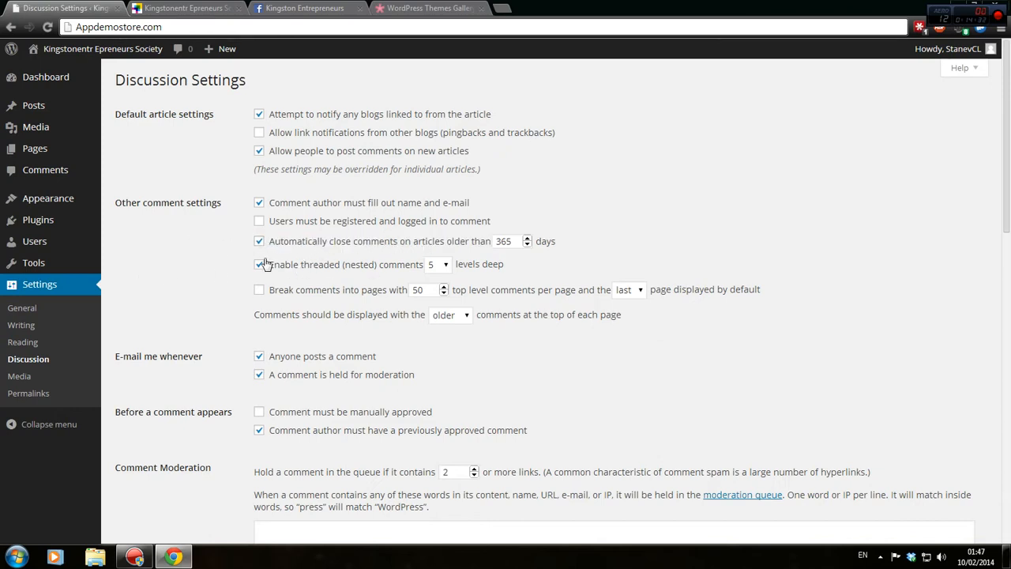
{"action": "left_click", "coordinate": [436, 265]}
{"action": "left_click", "coordinate": [436, 270]}
{"action": "left_click", "coordinate": [434, 265]}
{"action": "left_click", "coordinate": [436, 268]}
{"action": "left_click", "coordinate": [437, 282]}
{"action": "left_click", "coordinate": [240, 267]}
Send e-mails only for held comments and hold comments containing 1 or more links.
{"action": "scroll", "coordinate": [642, 308], "scroll_direction": "down", "scroll_amount": 3}
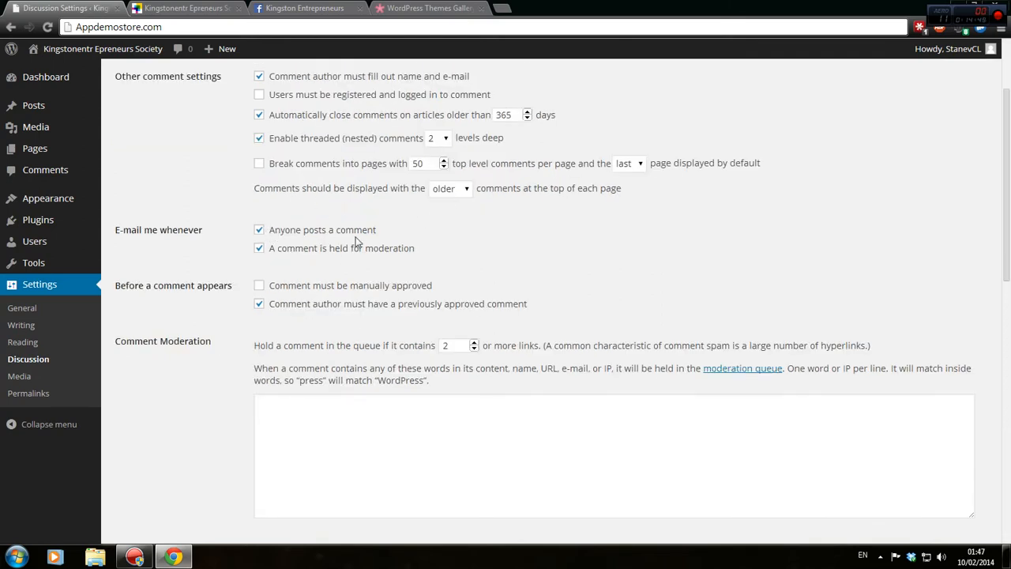
{"action": "left_click", "coordinate": [259, 230]}
{"action": "left_click", "coordinate": [259, 248]}
{"action": "left_click", "coordinate": [316, 252]}
{"action": "left_click", "coordinate": [473, 348]}
{"action": "scroll", "coordinate": [494, 344], "scroll_direction": "down", "scroll_amount": 2}
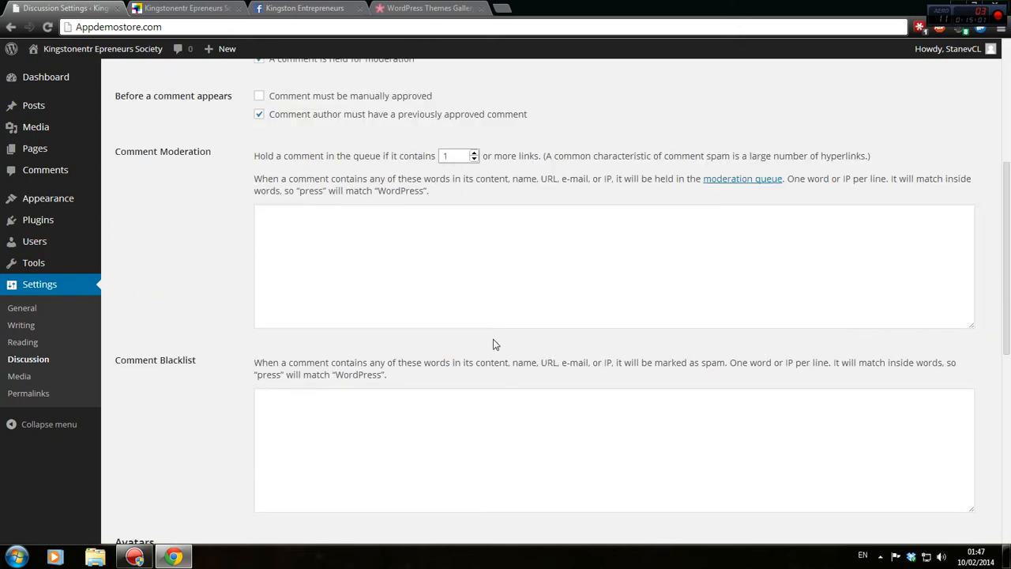
{"action": "left_click_drag", "start_coordinate": [453, 157], "coordinate": [430, 159]}
Browse the Kingston Entrepreneurs Facebook timeline, then return to the blog's Hello world! front page.
{"action": "left_click", "coordinate": [209, 9]}
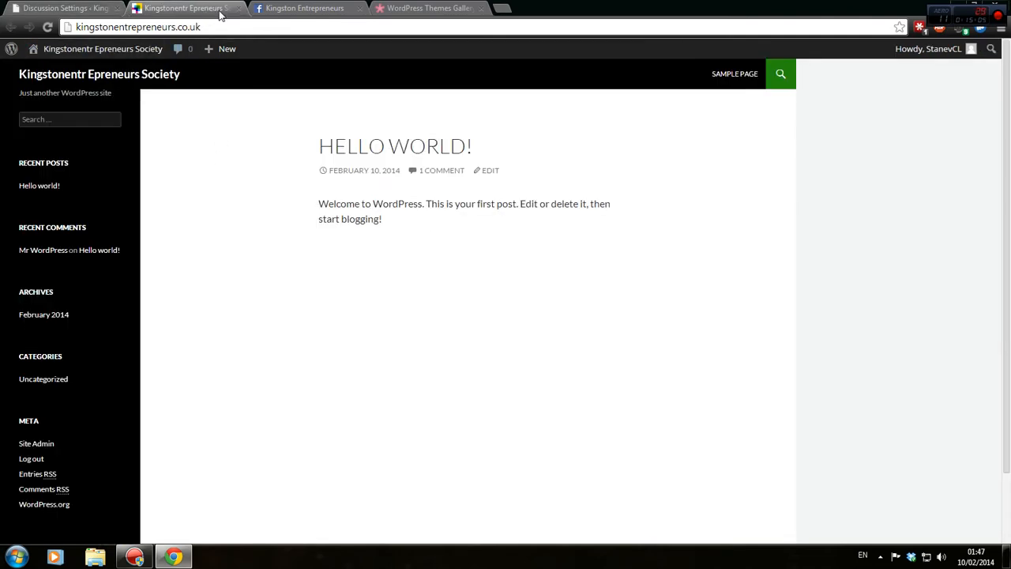
{"action": "left_click", "coordinate": [305, 9]}
{"action": "scroll", "coordinate": [237, 364], "scroll_direction": "down", "scroll_amount": 8}
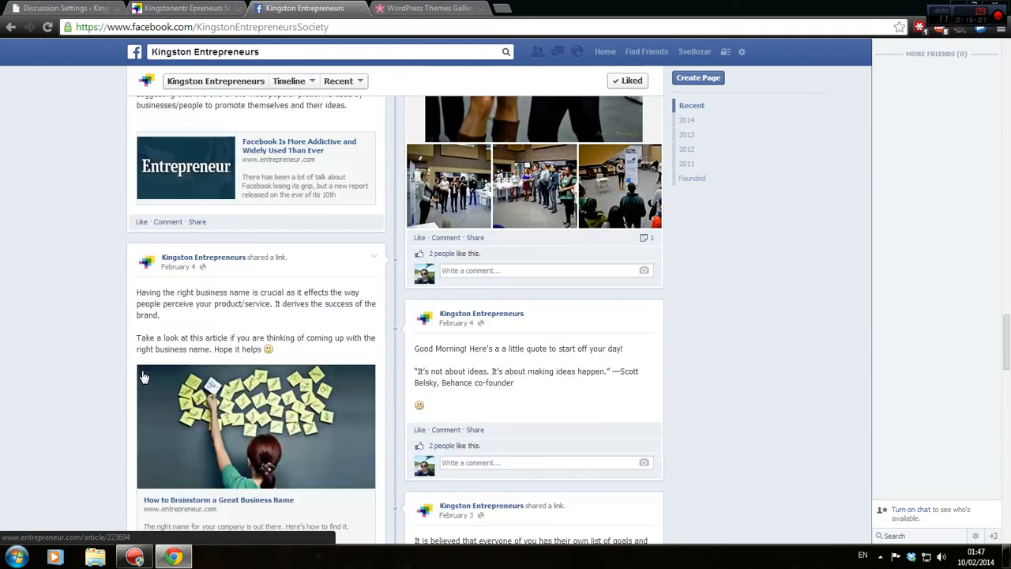
{"action": "scroll", "coordinate": [143, 376], "scroll_direction": "down", "scroll_amount": 3}
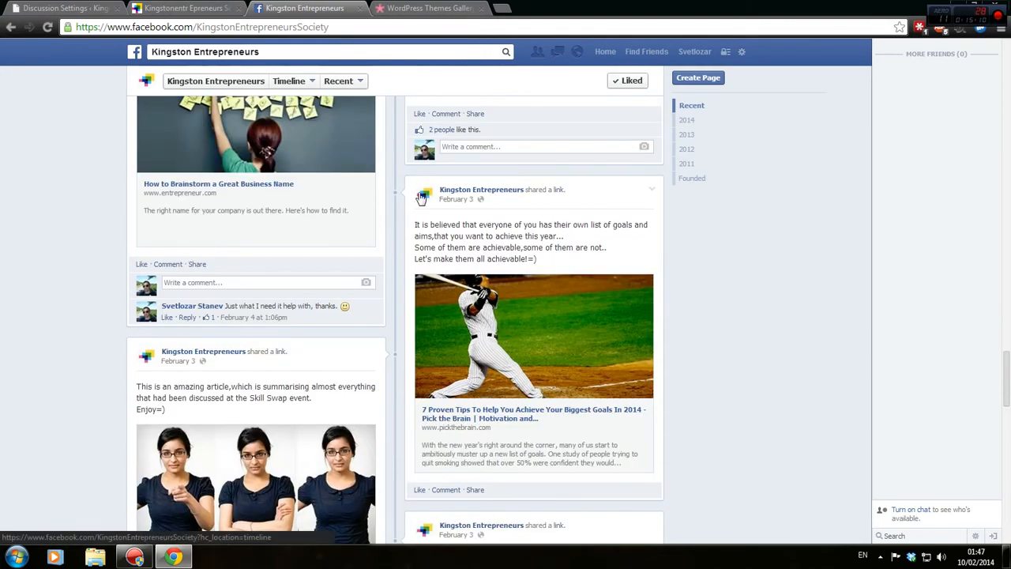
{"action": "scroll", "coordinate": [391, 247], "scroll_direction": "down", "scroll_amount": 6}
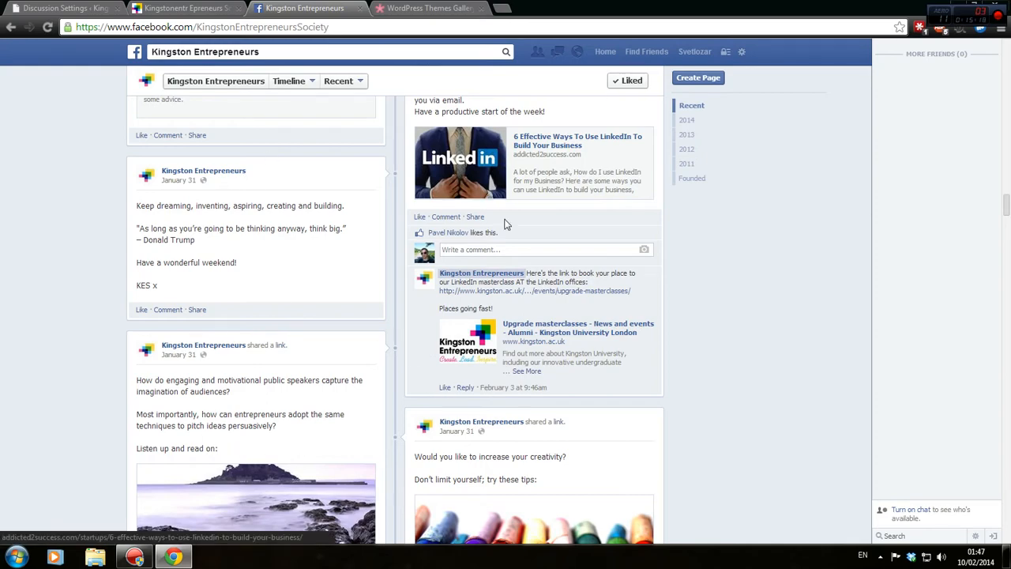
{"action": "scroll", "coordinate": [600, 363], "scroll_direction": "down", "scroll_amount": 4}
{"action": "scroll", "coordinate": [581, 365], "scroll_direction": "down", "scroll_amount": 2}
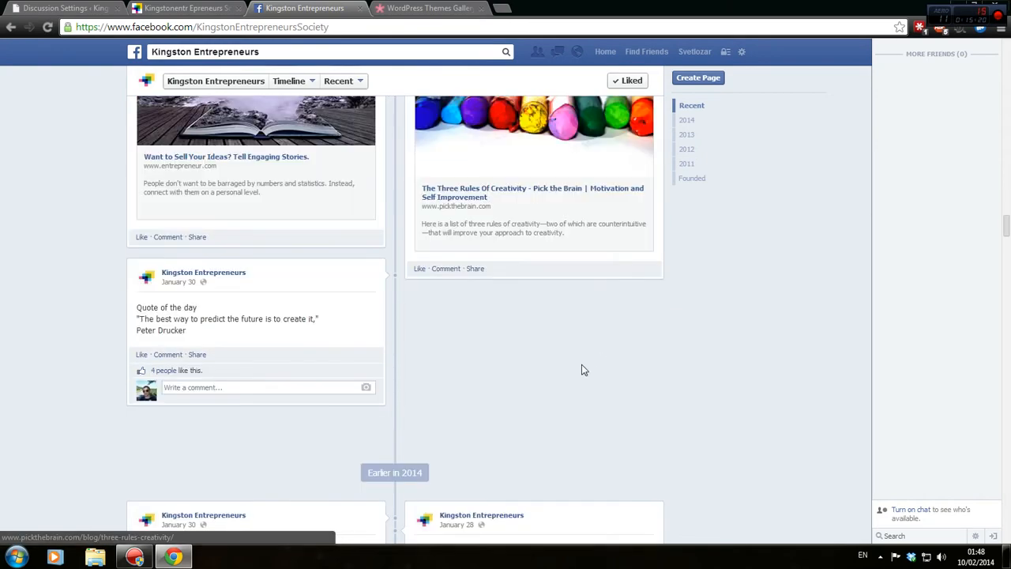
{"action": "scroll", "coordinate": [316, 391], "scroll_direction": "up", "scroll_amount": 4}
{"action": "scroll", "coordinate": [529, 278], "scroll_direction": "up", "scroll_amount": 3}
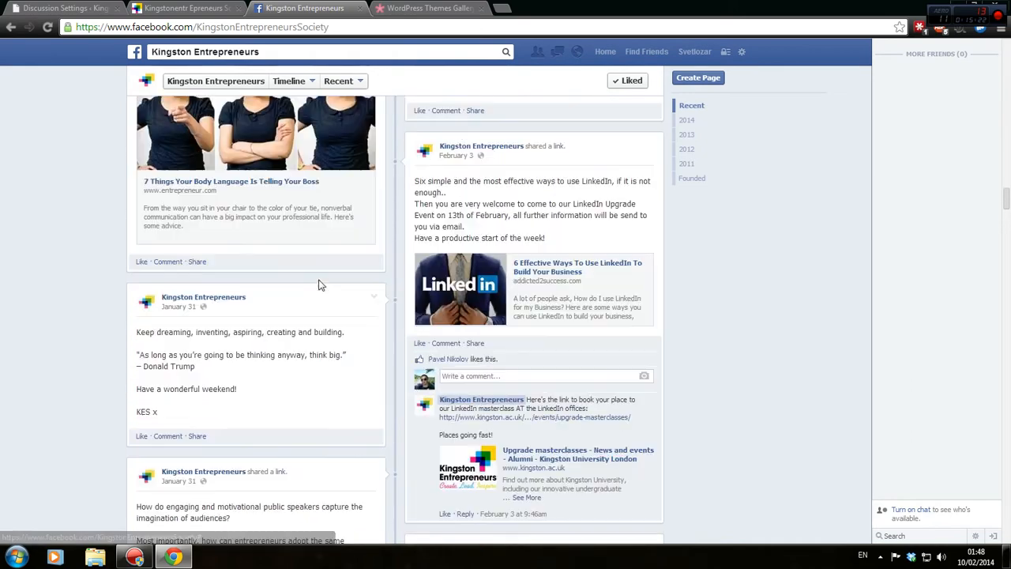
{"action": "scroll", "coordinate": [579, 357], "scroll_direction": "down", "scroll_amount": 1}
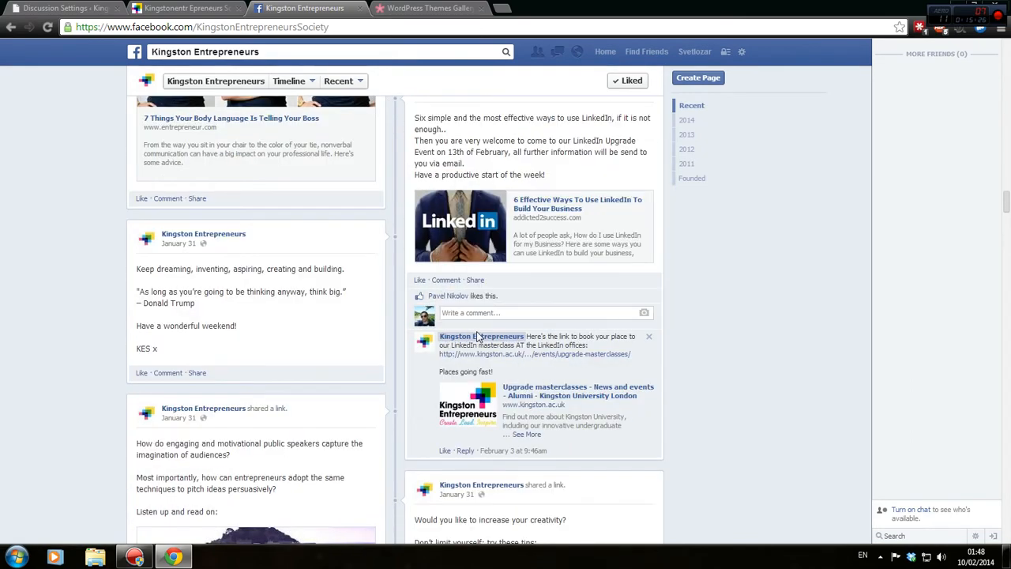
{"action": "scroll", "coordinate": [576, 379], "scroll_direction": "up", "scroll_amount": 2}
{"action": "scroll", "coordinate": [580, 377], "scroll_direction": "up", "scroll_amount": 10}
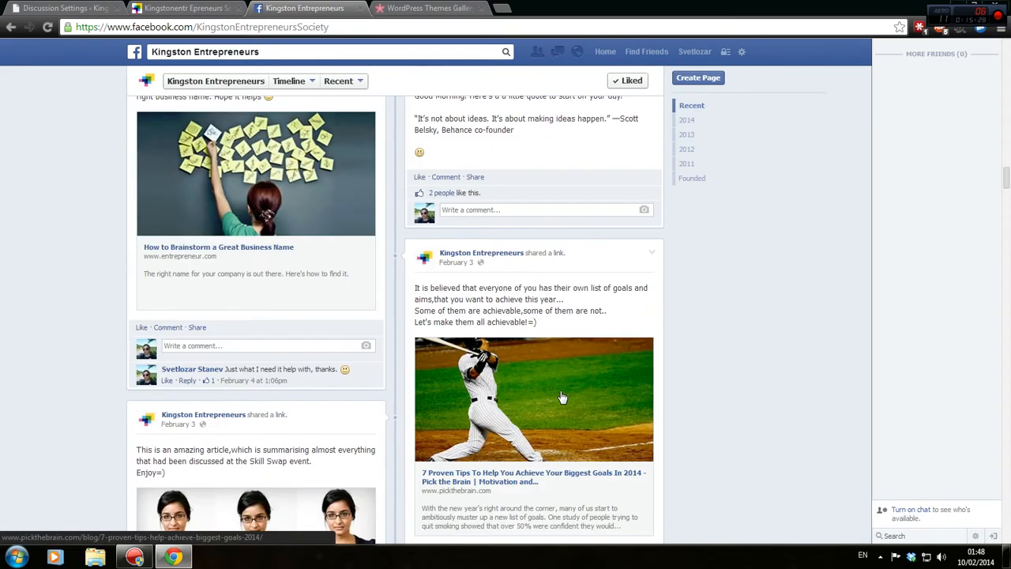
{"action": "scroll", "coordinate": [561, 395], "scroll_direction": "up", "scroll_amount": 3}
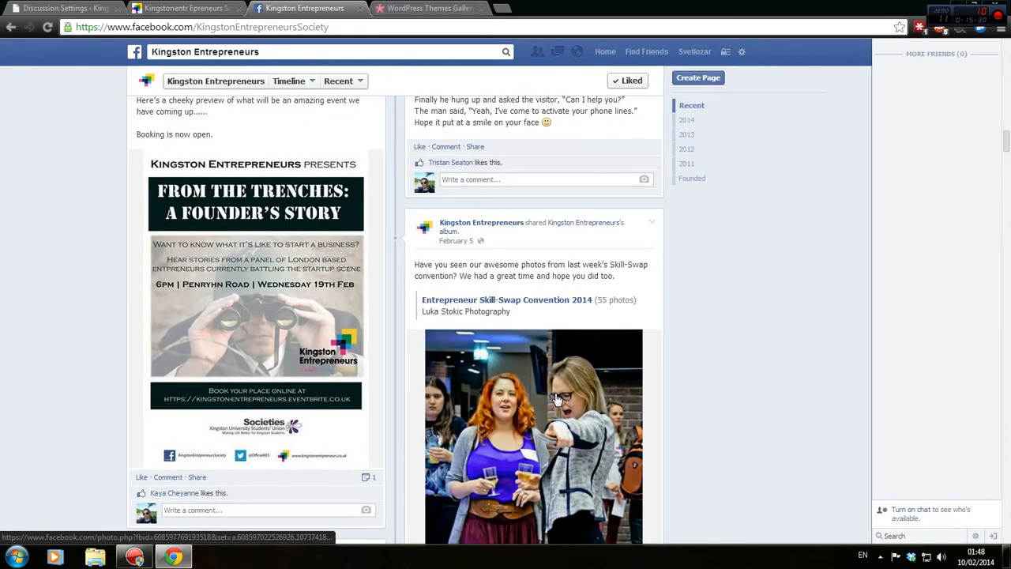
{"action": "scroll", "coordinate": [489, 257], "scroll_direction": "up", "scroll_amount": 2}
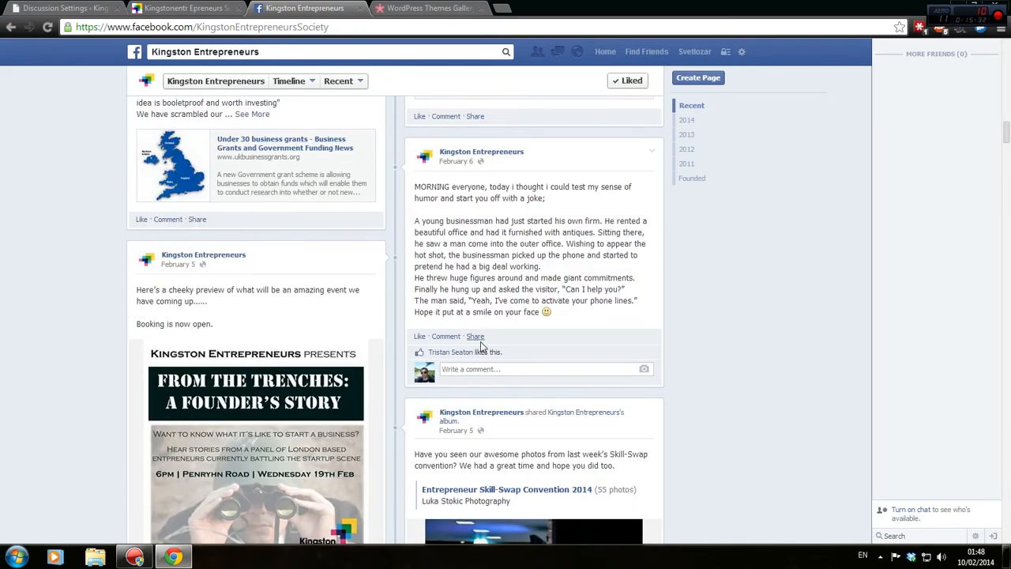
{"action": "scroll", "coordinate": [480, 345], "scroll_direction": "up", "scroll_amount": 10}
{"action": "left_click", "coordinate": [192, 7]}
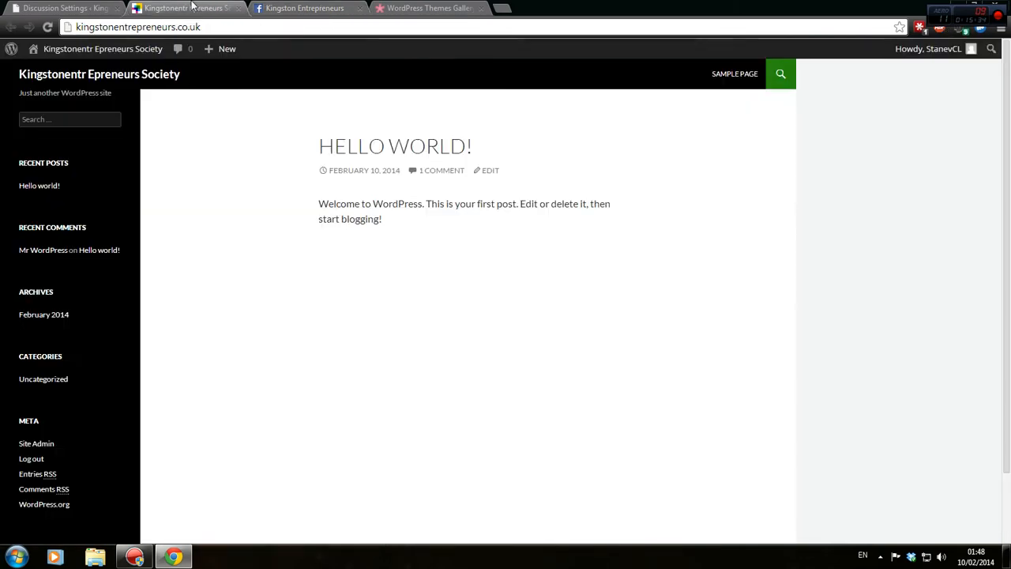
Back on Discussion Settings, review the comment moderation link limit value, briefly glancing at the front page.
{"action": "left_click", "coordinate": [63, 8]}
{"action": "left_click", "coordinate": [473, 207]}
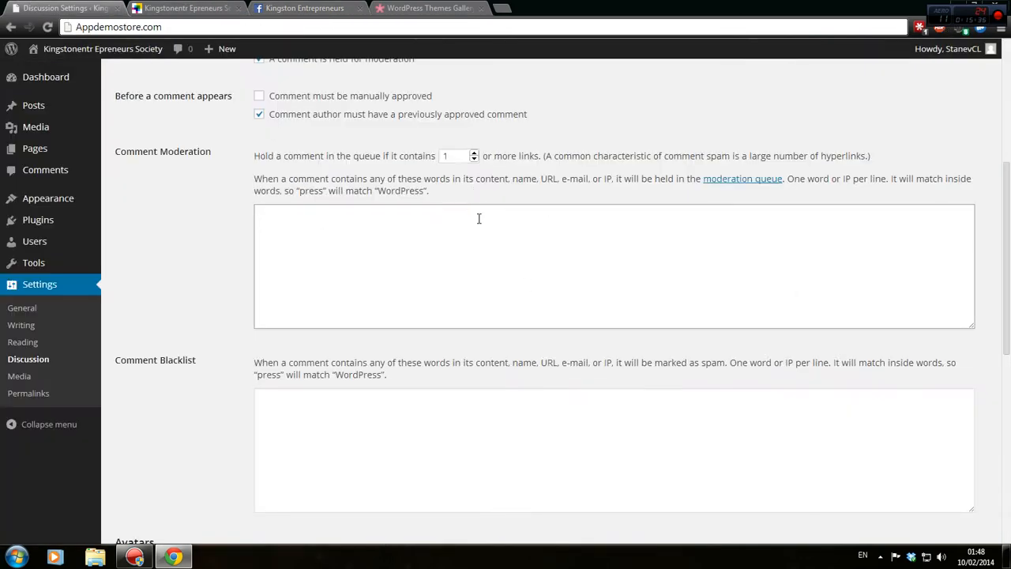
{"action": "double_click", "coordinate": [441, 156]}
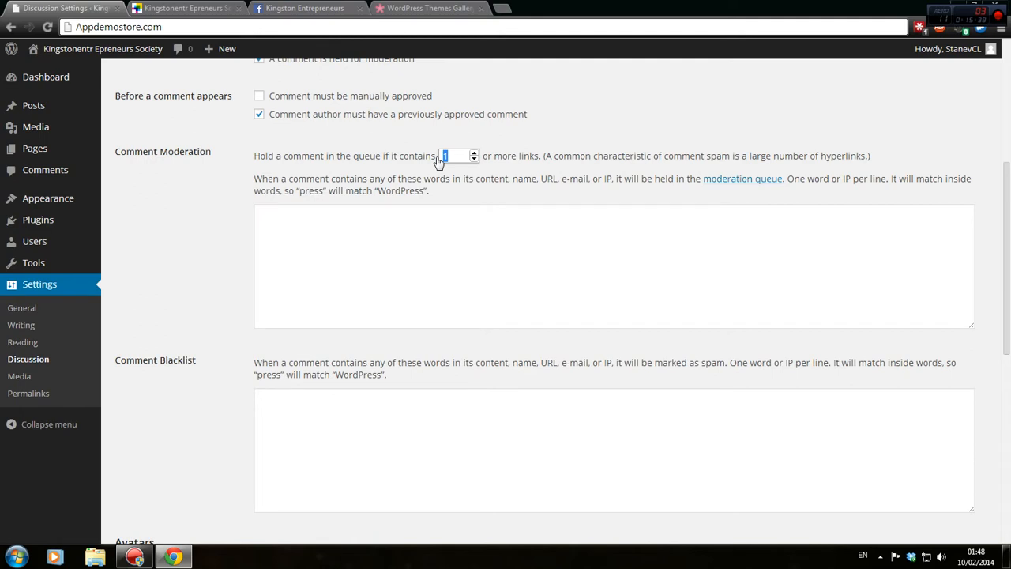
{"action": "left_click", "coordinate": [191, 5]}
{"action": "left_click", "coordinate": [99, 6]}
{"action": "left_click", "coordinate": [470, 270]}
{"action": "double_click", "coordinate": [464, 154]}
In the Avatars section, change the Maximum Rating from G to R (adult audiences above 17).
{"action": "left_click", "coordinate": [612, 282]}
{"action": "scroll", "coordinate": [610, 300], "scroll_direction": "down", "scroll_amount": 4}
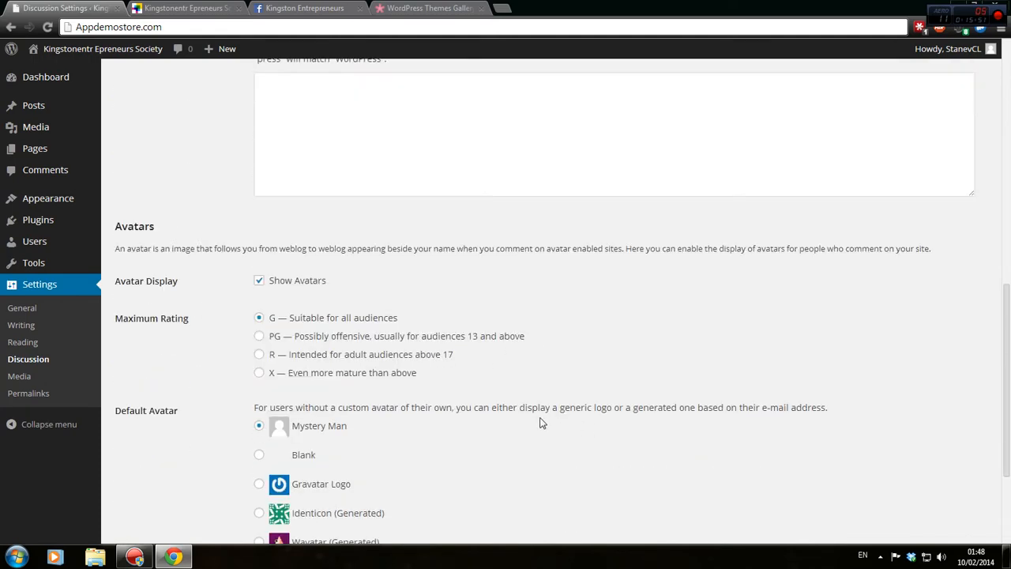
{"action": "scroll", "coordinate": [541, 422], "scroll_direction": "down", "scroll_amount": 1}
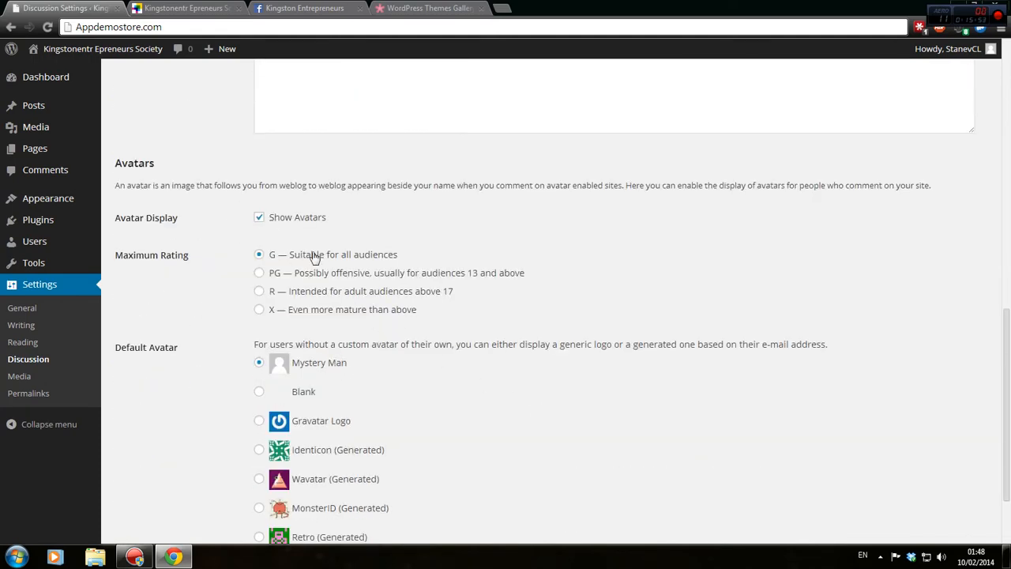
{"action": "left_click_drag", "start_coordinate": [280, 255], "coordinate": [400, 254]}
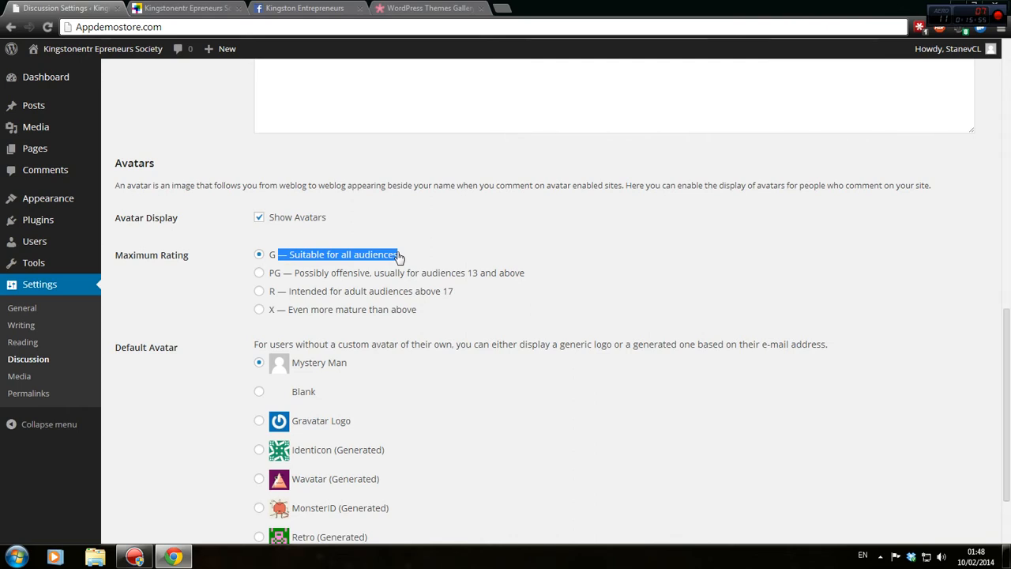
{"action": "left_click", "coordinate": [416, 263]}
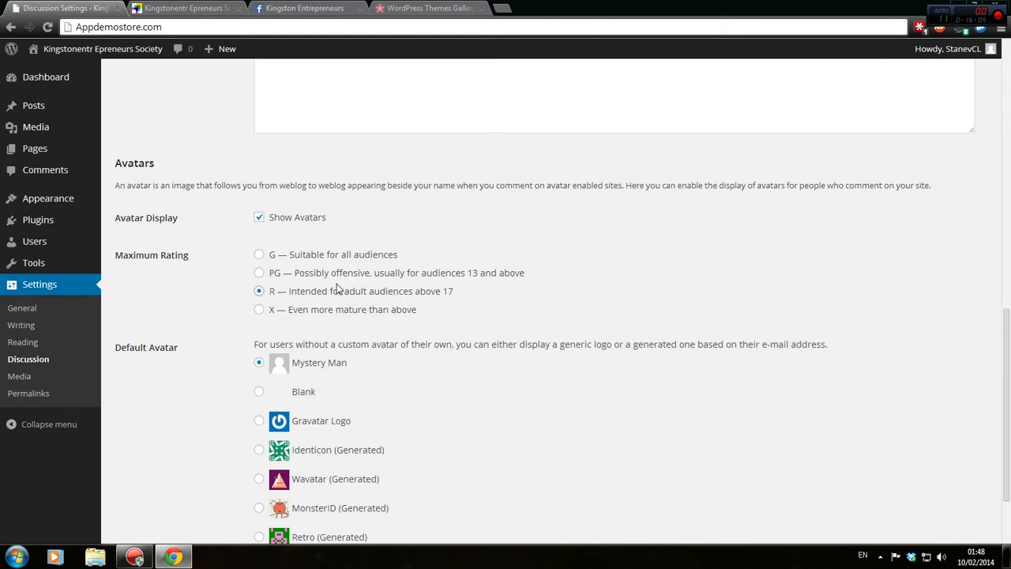
{"action": "scroll", "coordinate": [338, 289], "scroll_direction": "down", "scroll_amount": 3}
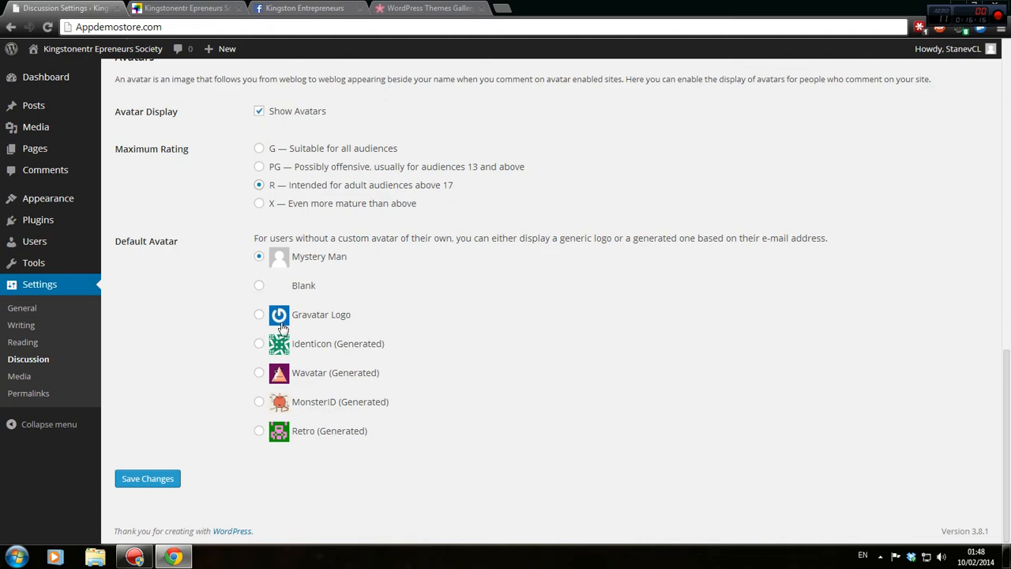
Save the Discussion Settings and move on to the Reading Settings page.
{"action": "left_click", "coordinate": [172, 480]}
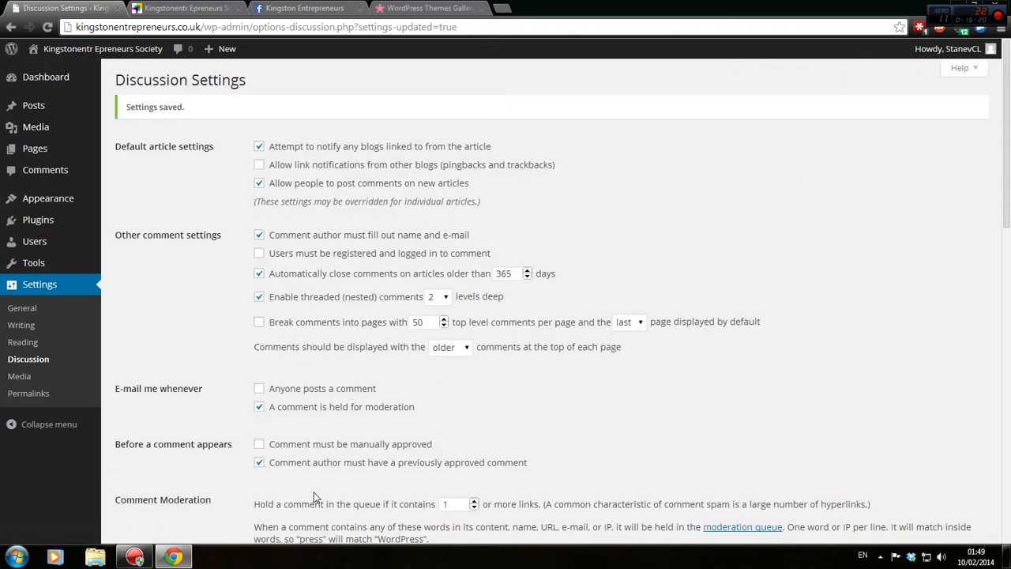
{"action": "scroll", "coordinate": [314, 474], "scroll_direction": "down", "scroll_amount": 2}
{"action": "left_click", "coordinate": [36, 342]}
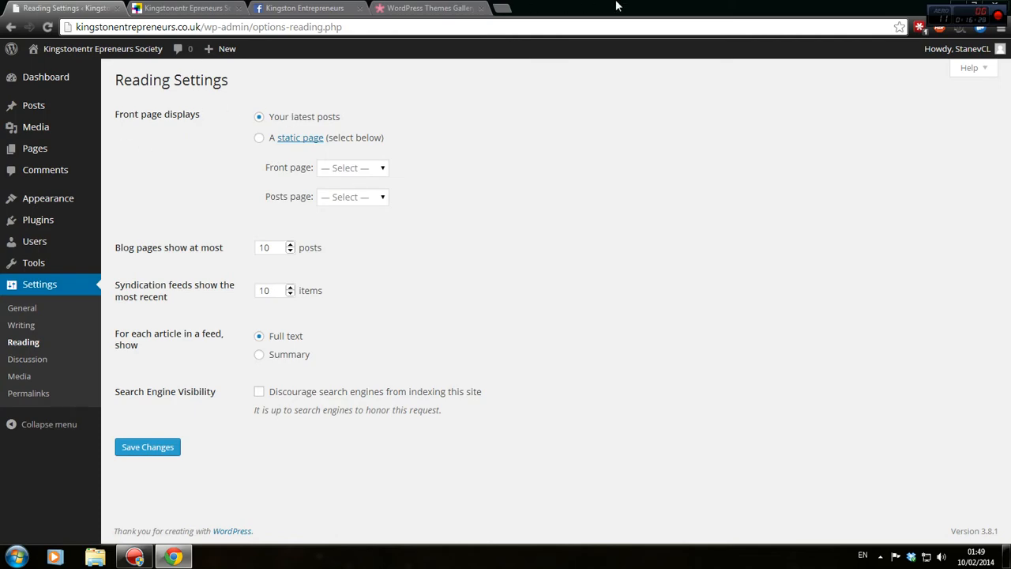
Open the Kingstonentr Epreneurs notes file from the desktop and tile it beside the browser.
{"action": "left_click_drag", "start_coordinate": [617, 6], "coordinate": [664, 10]}
{"action": "double_click", "coordinate": [139, 172]}
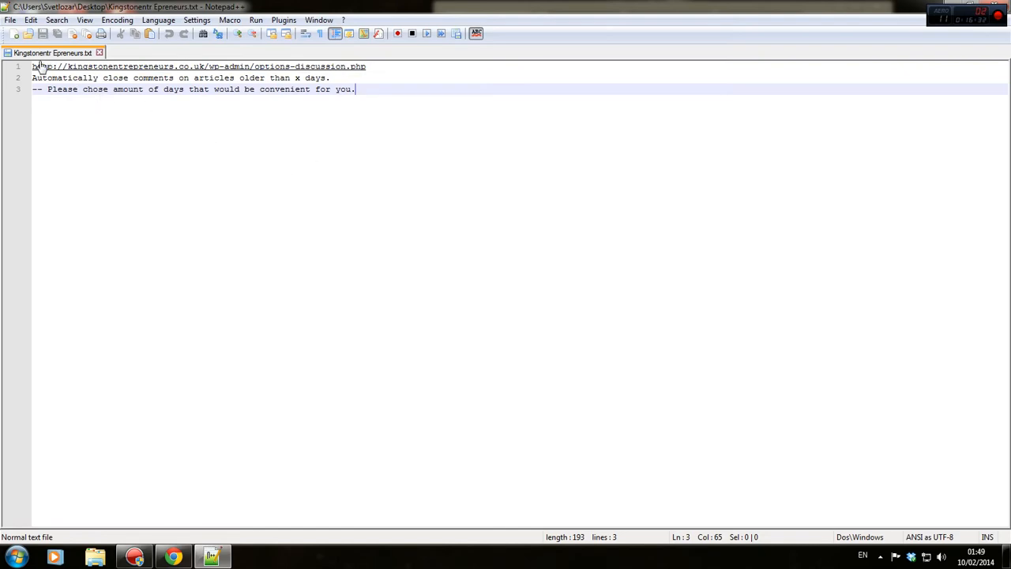
{"action": "left_click_drag", "start_coordinate": [33, 68], "coordinate": [33, 76]}
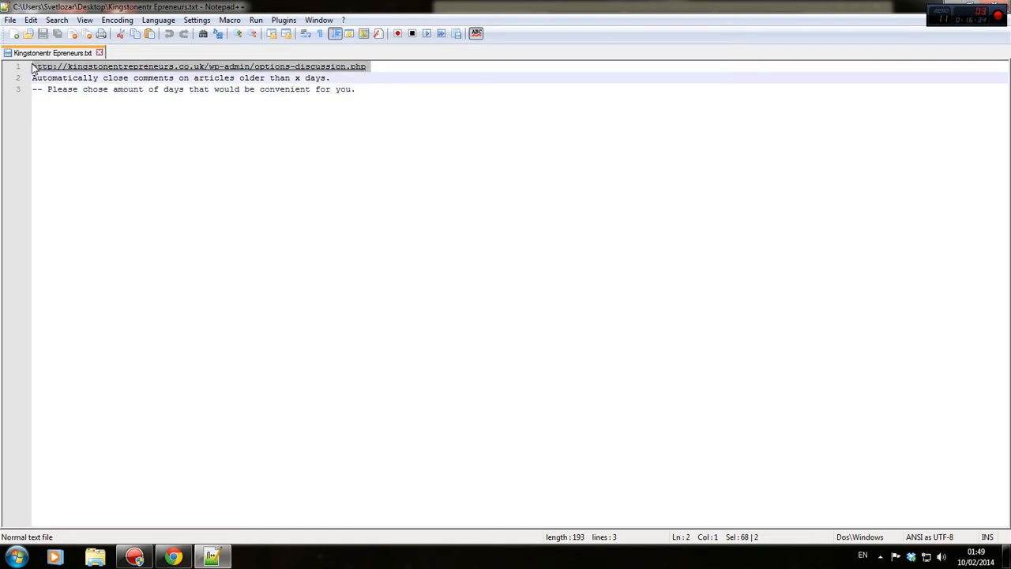
{"action": "left_click", "coordinate": [33, 70]}
{"action": "key", "text": "super+Left"}
{"action": "left_click_drag", "start_coordinate": [862, 16], "coordinate": [976, 15]}
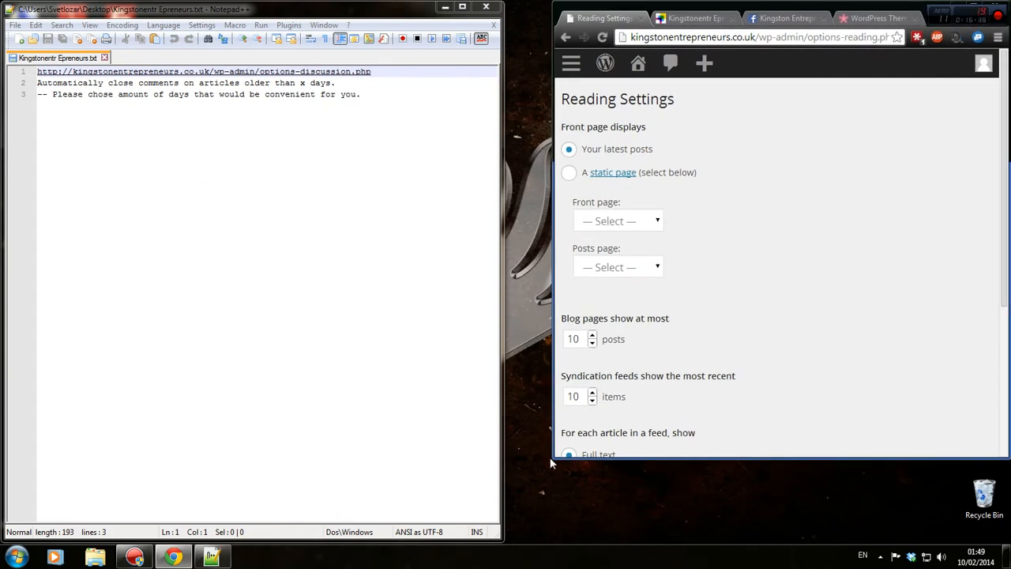
{"action": "left_click_drag", "start_coordinate": [550, 460], "coordinate": [500, 541]}
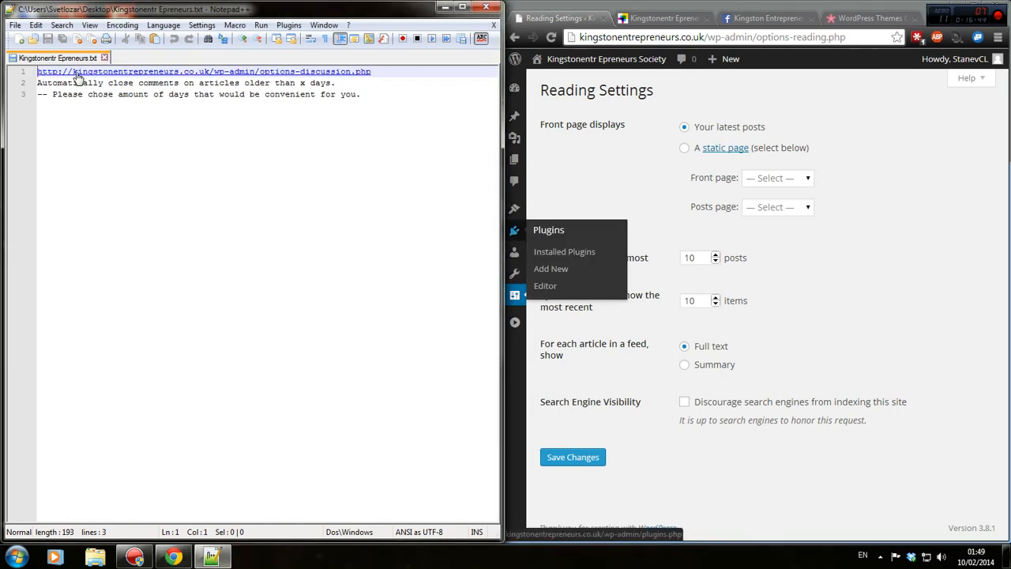
Add 'Set up reading settings once you chose a theme.' as the first line of the notes.
{"action": "key", "text": "Return"}
{"action": "key", "text": "Up"}
{"action": "key", "text": "Return"}
{"action": "key", "text": "Up"}
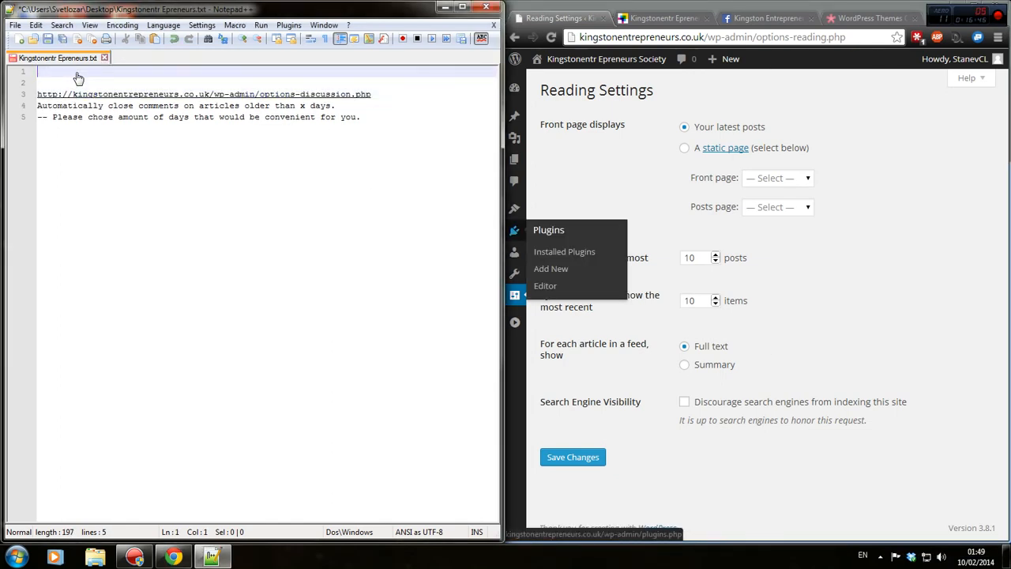
{"action": "type", "text": "Set up reading sec"}
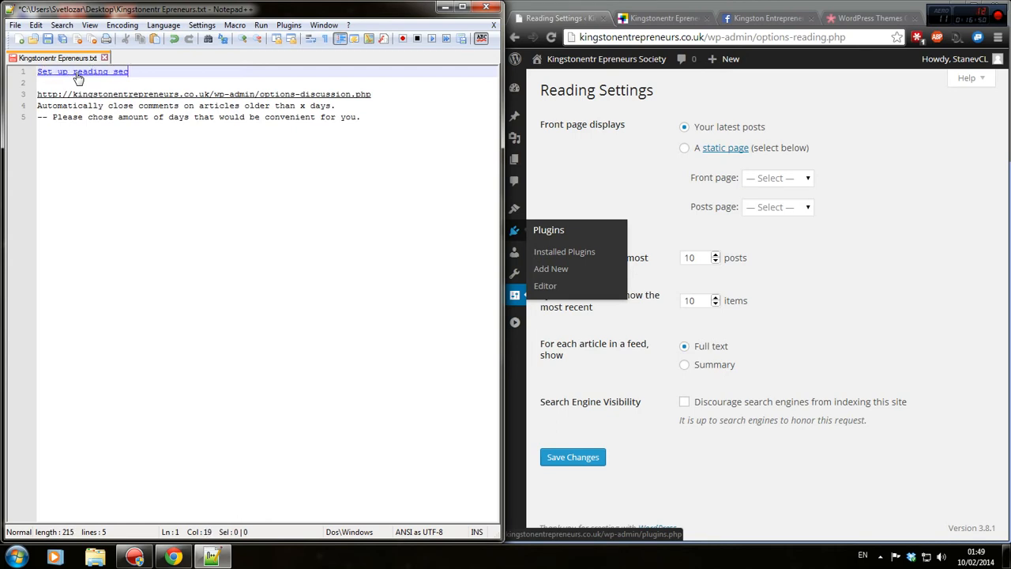
{"action": "key", "text": "BackSpace"}
{"action": "type", "text": "ttings accordingly"}
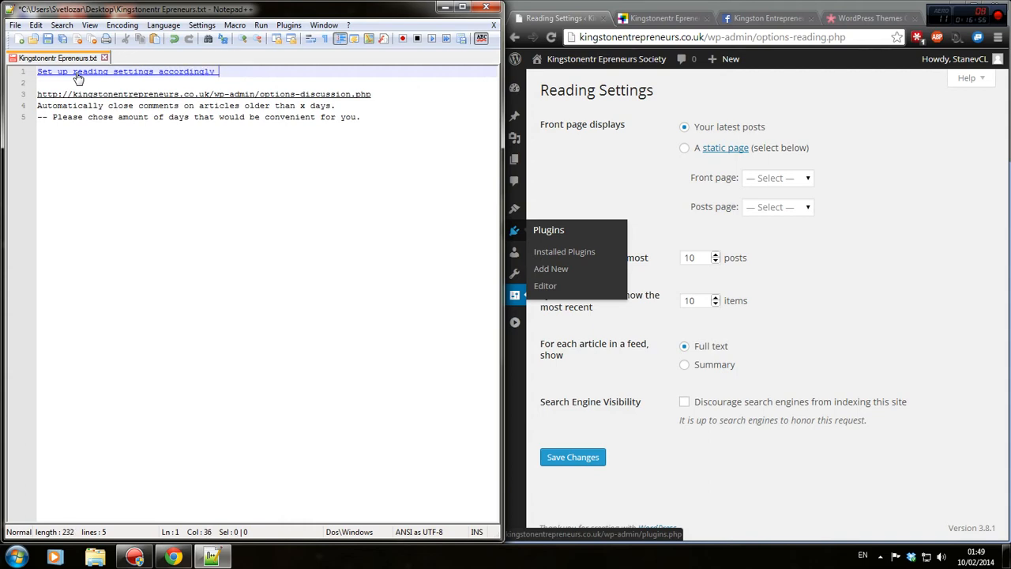
{"action": "key", "text": "BackSpace"}
{"action": "key", "text": "BackSpace"}
{"action": "key", "text": "BackSpace"}
{"action": "key", "text": "BackSpace"}
{"action": "key", "text": "BackSpace"}
{"action": "key", "text": "BackSpace"}
{"action": "key", "text": "BackSpace"}
{"action": "key", "text": "BackSpace"}
{"action": "type", "text": "once you chose a theme."}
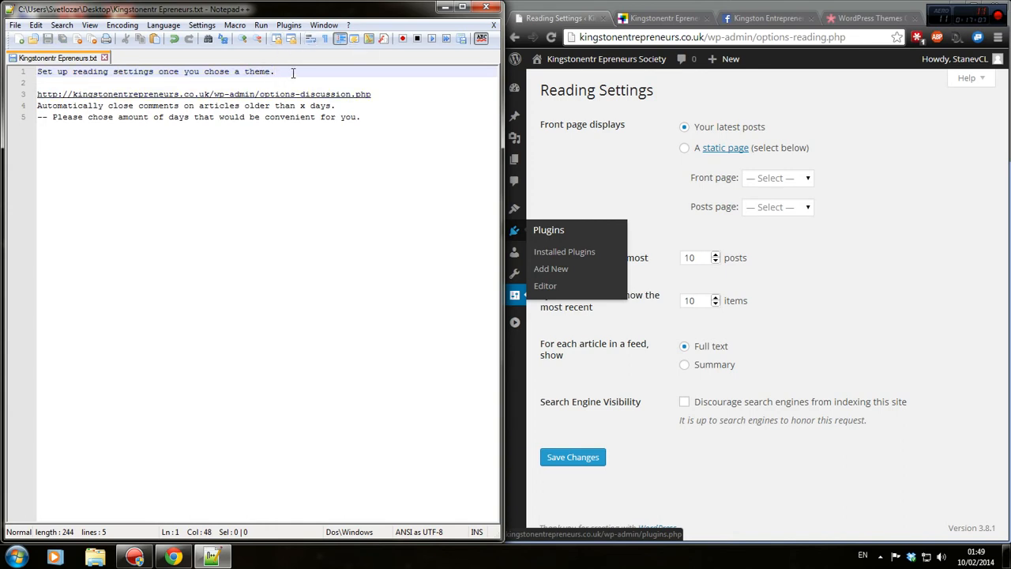
Close Notepad++ with the note kept and maximize the browser again.
{"action": "left_click_drag", "start_coordinate": [275, 71], "coordinate": [10, 63]}
{"action": "left_click", "coordinate": [321, 94]}
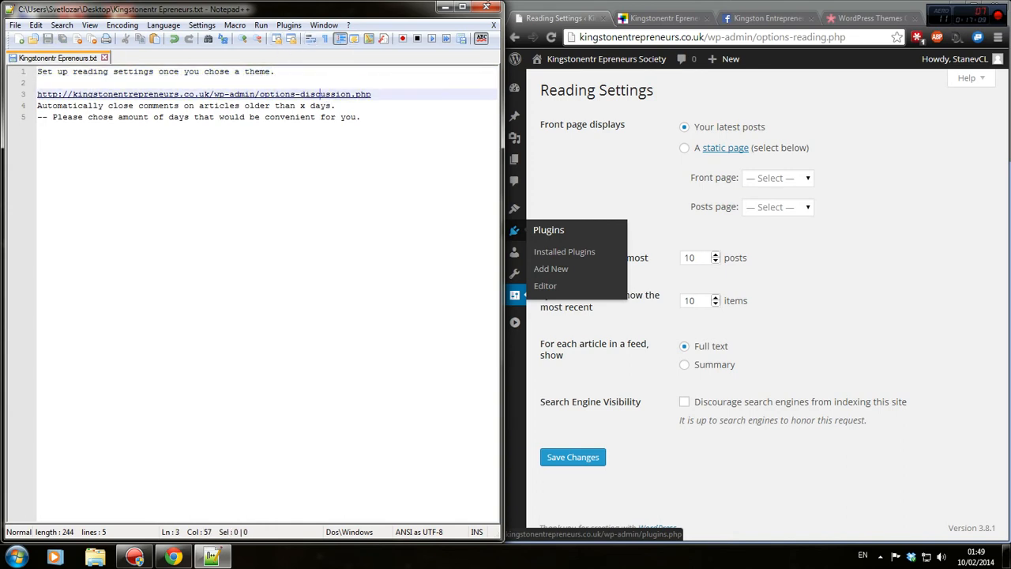
{"action": "left_click", "coordinate": [486, 7]}
{"action": "key", "text": "super+Up"}
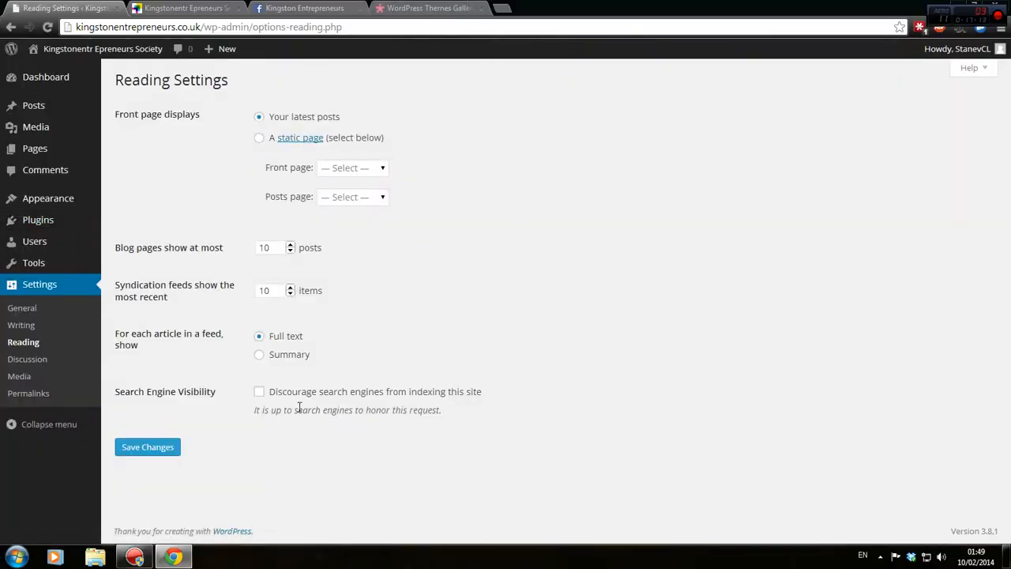
Save Reading Settings with feeds showing Summary, then untick Convert emoticons in Writing Settings.
{"action": "left_click", "coordinate": [286, 356]}
{"action": "left_click", "coordinate": [152, 452]}
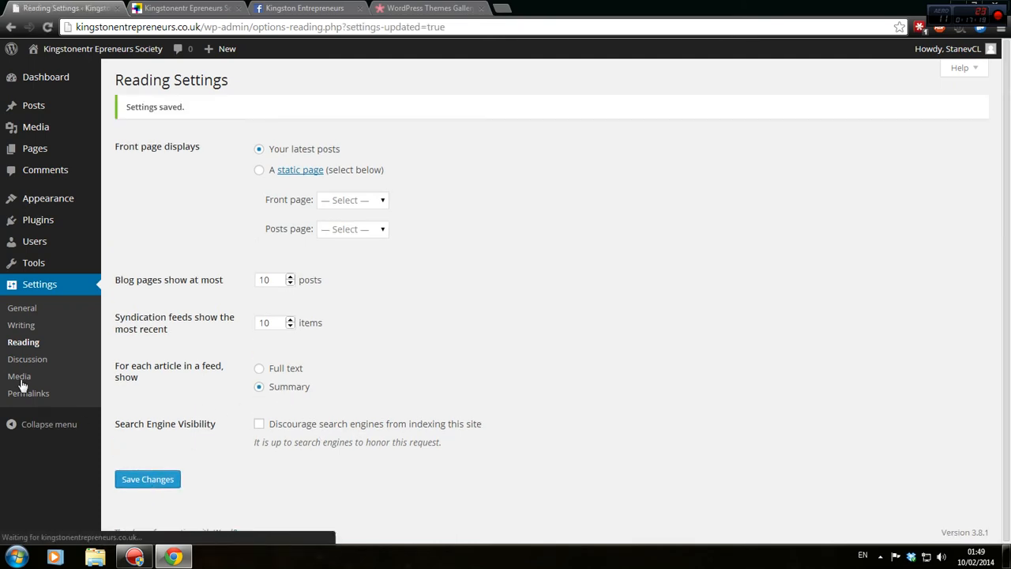
{"action": "left_click", "coordinate": [48, 332]}
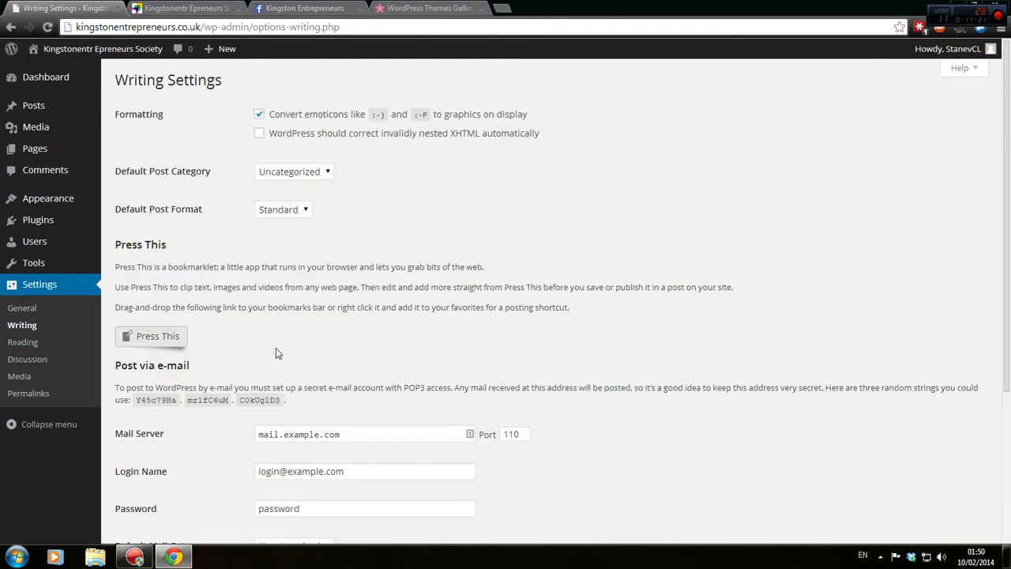
{"action": "left_click", "coordinate": [279, 117]}
{"action": "left_click_drag", "start_coordinate": [311, 120], "coordinate": [353, 123]}
{"action": "left_click", "coordinate": [354, 123]}
{"action": "left_click_drag", "start_coordinate": [353, 117], "coordinate": [573, 116]}
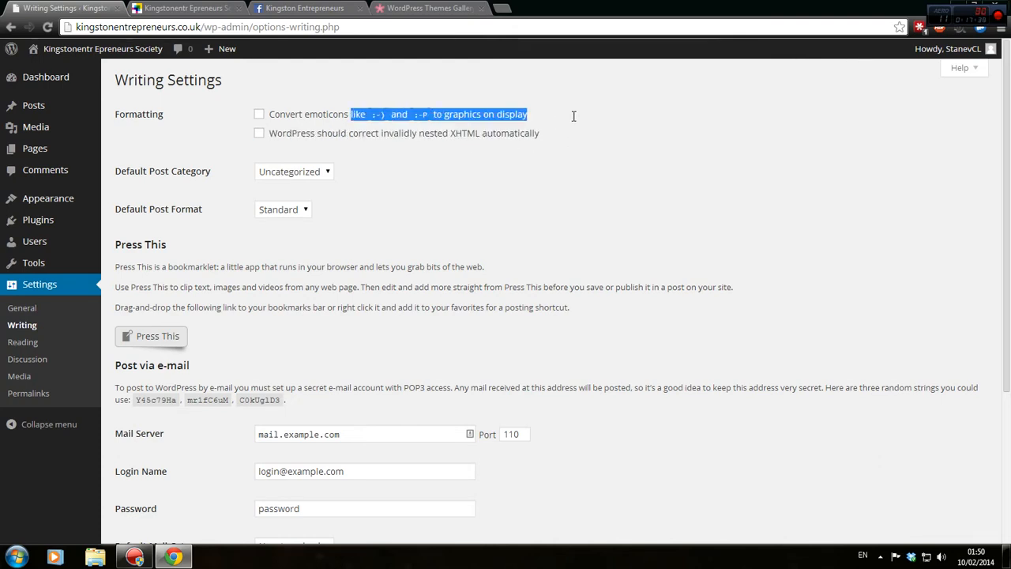
Search Google Images for 'wordpress emoticons', preview the smilies tables, and return to Writing Settings.
{"action": "key", "text": "ctrl+t"}
{"action": "type", "text": "wo"}
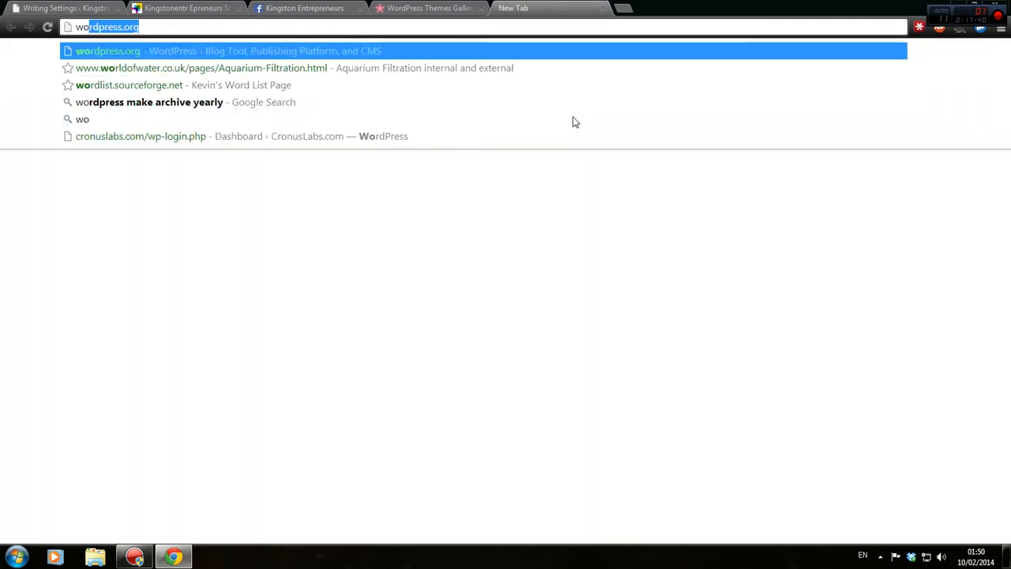
{"action": "type", "text": "rdpress emoticons"}
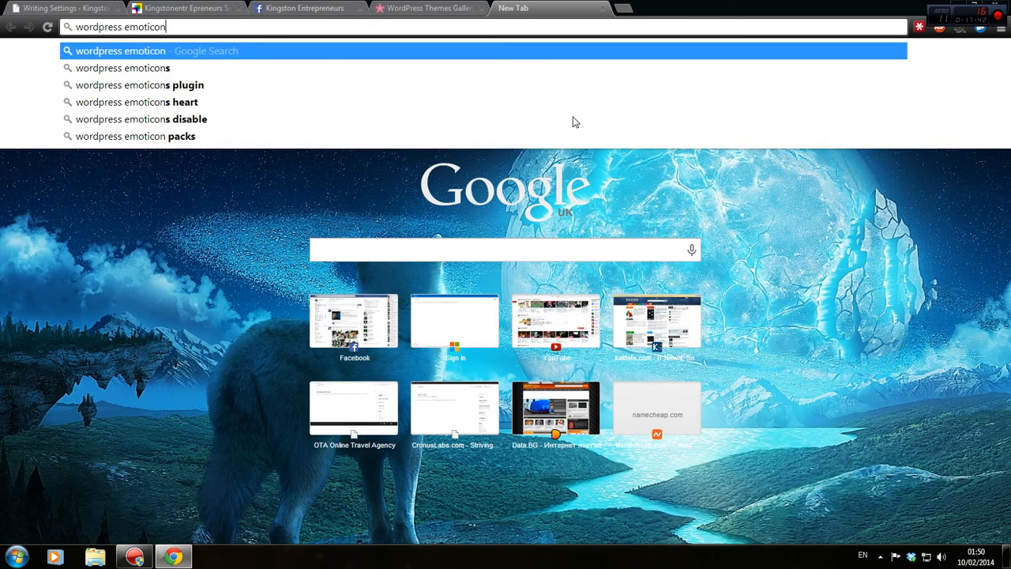
{"action": "key", "text": "Return"}
{"action": "left_click", "coordinate": [139, 96]}
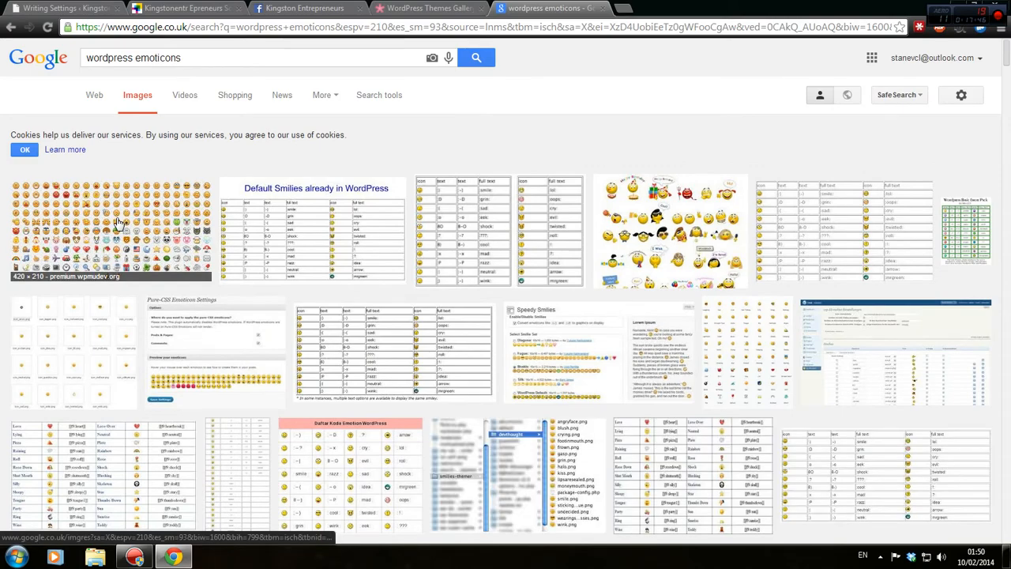
{"action": "left_click", "coordinate": [117, 224]}
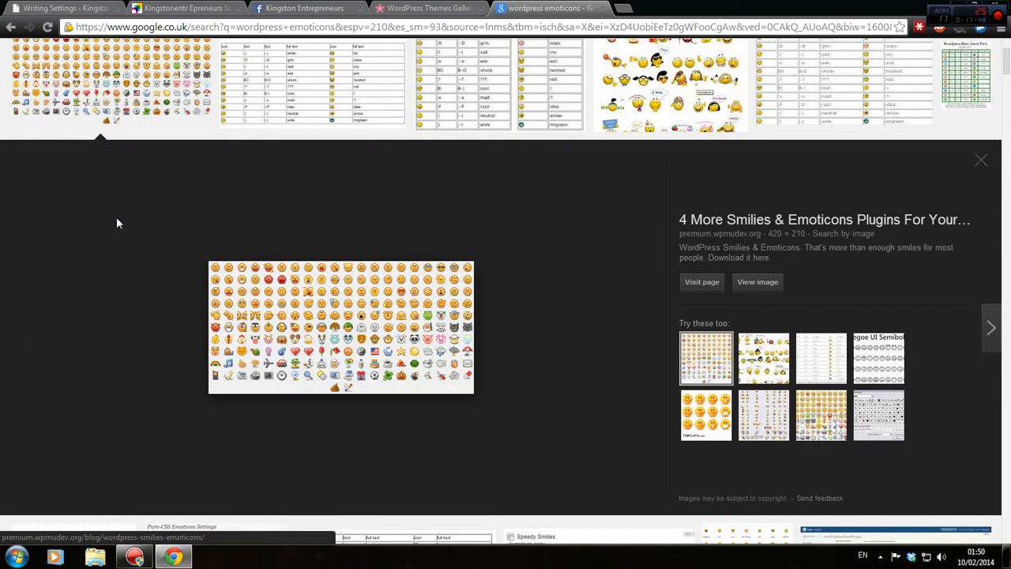
{"action": "scroll", "coordinate": [116, 223], "scroll_direction": "up", "scroll_amount": 2}
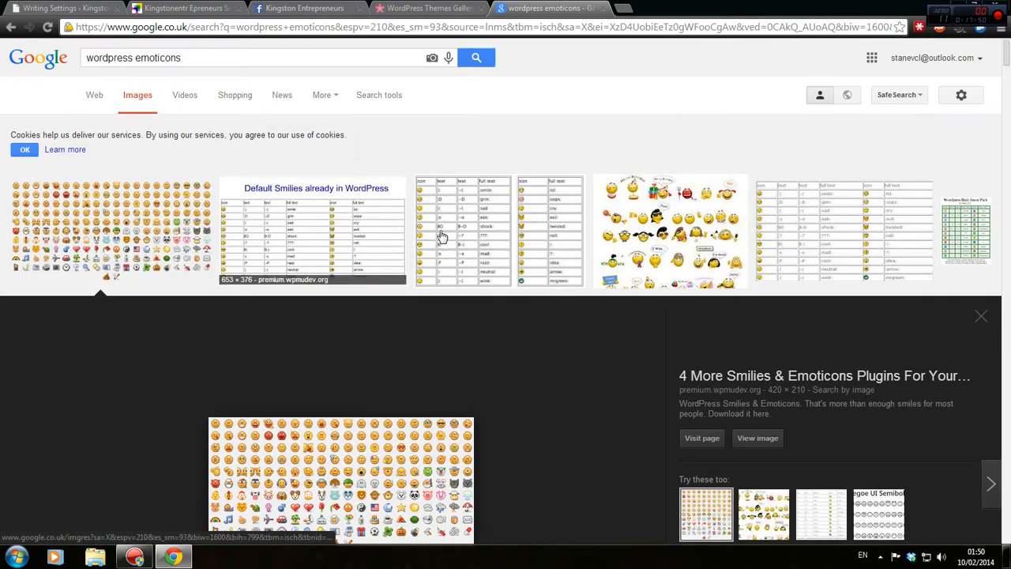
{"action": "left_click", "coordinate": [534, 226]}
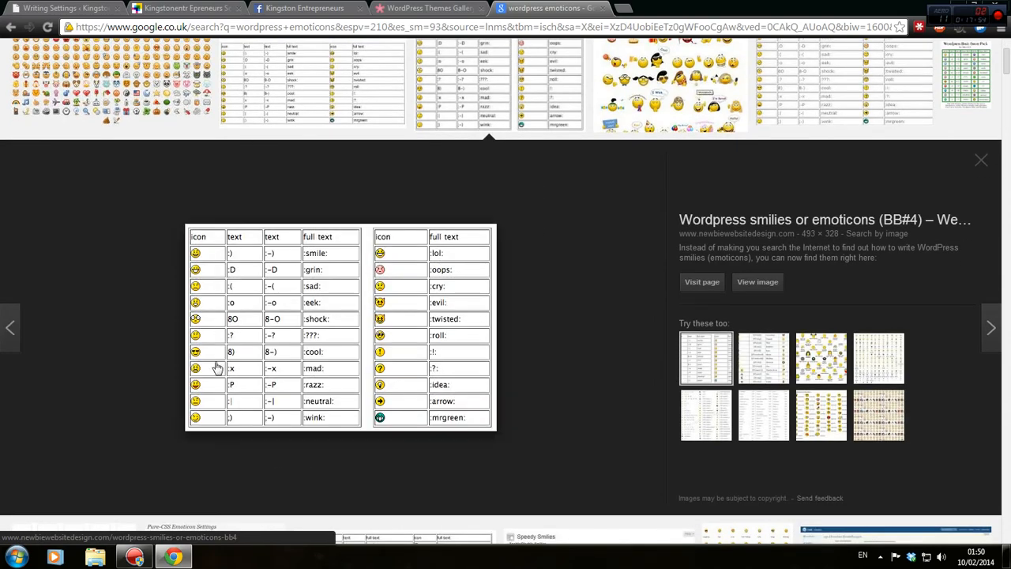
{"action": "scroll", "coordinate": [210, 345], "scroll_direction": "up", "scroll_amount": 2}
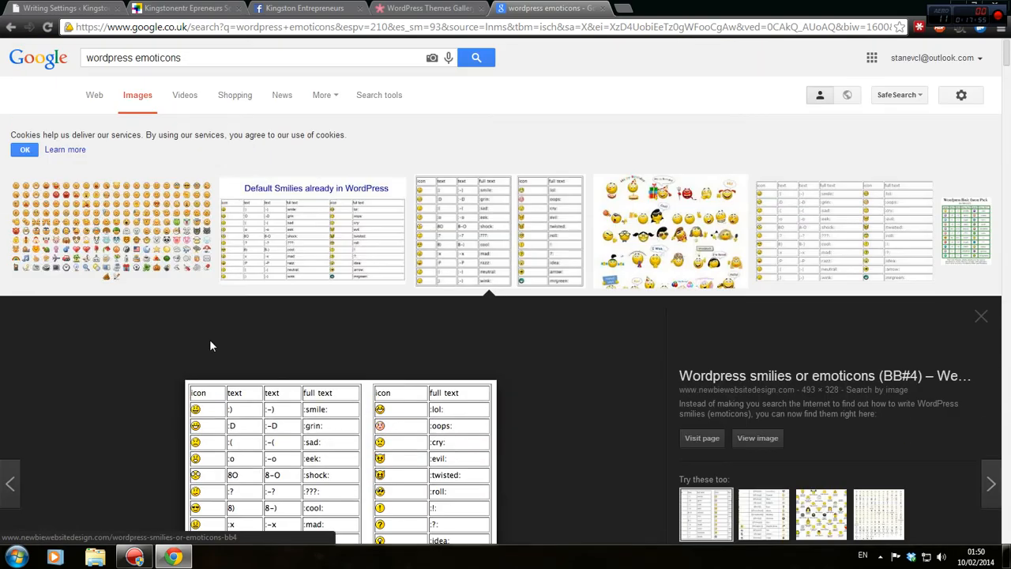
{"action": "left_click", "coordinate": [229, 249]}
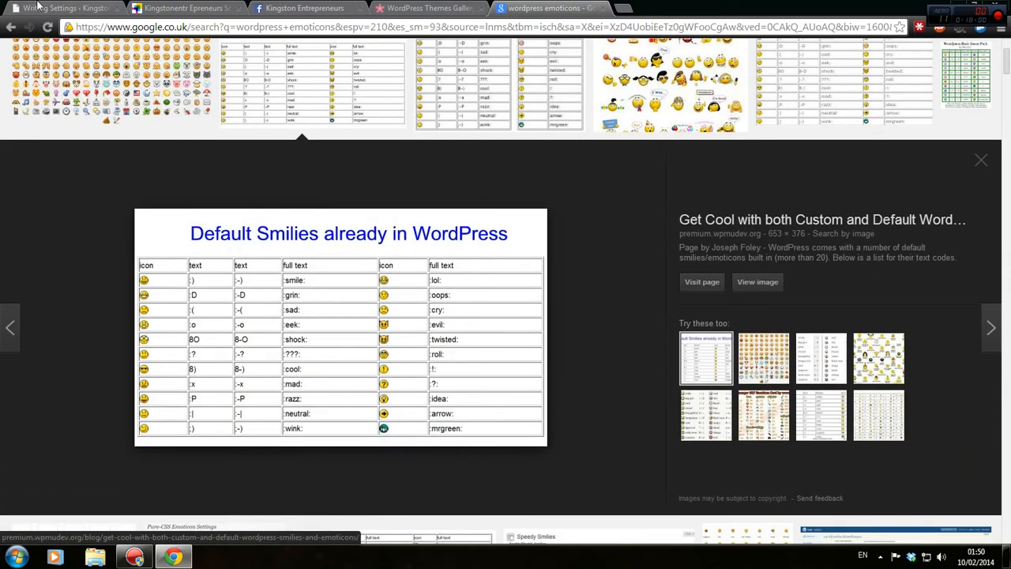
{"action": "key", "text": "ctrl+1"}
{"action": "left_click", "coordinate": [266, 27]}
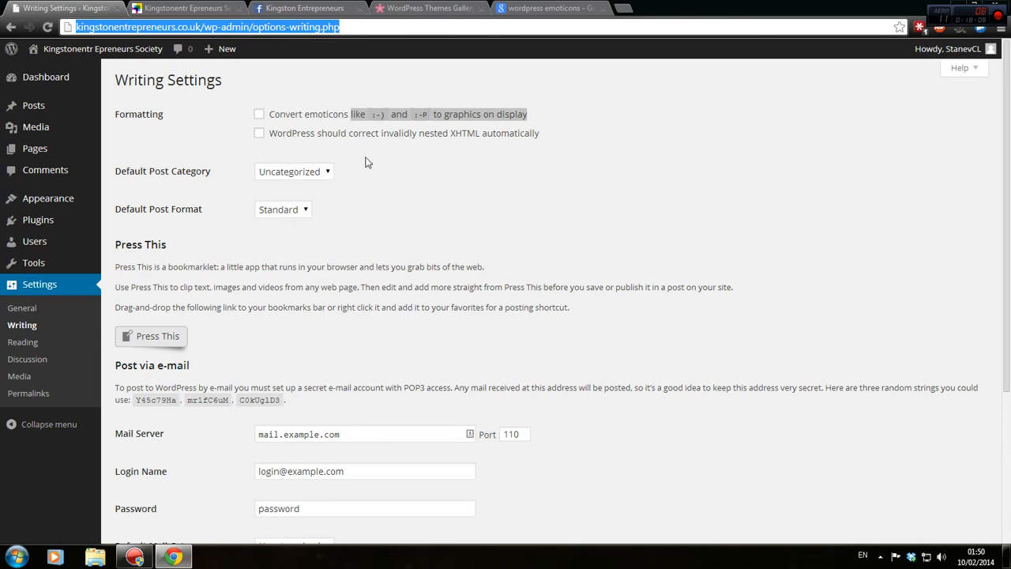
Turn on automatic correction of invalidly nested XHTML, briefly checking the front page.
{"action": "left_click", "coordinate": [137, 161]}
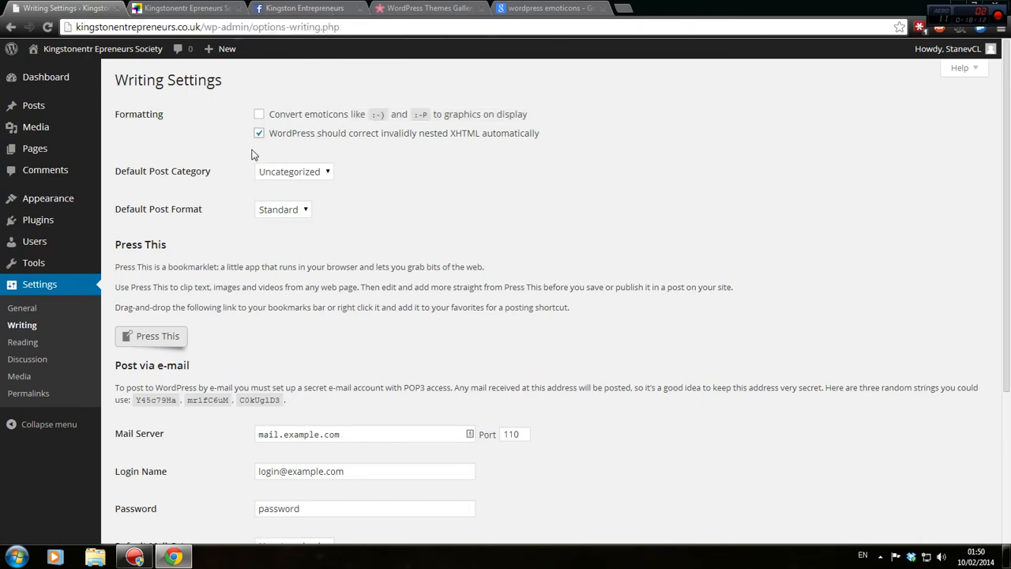
{"action": "left_click", "coordinate": [314, 136]}
{"action": "left_click", "coordinate": [296, 136]}
{"action": "left_click", "coordinate": [174, 7]}
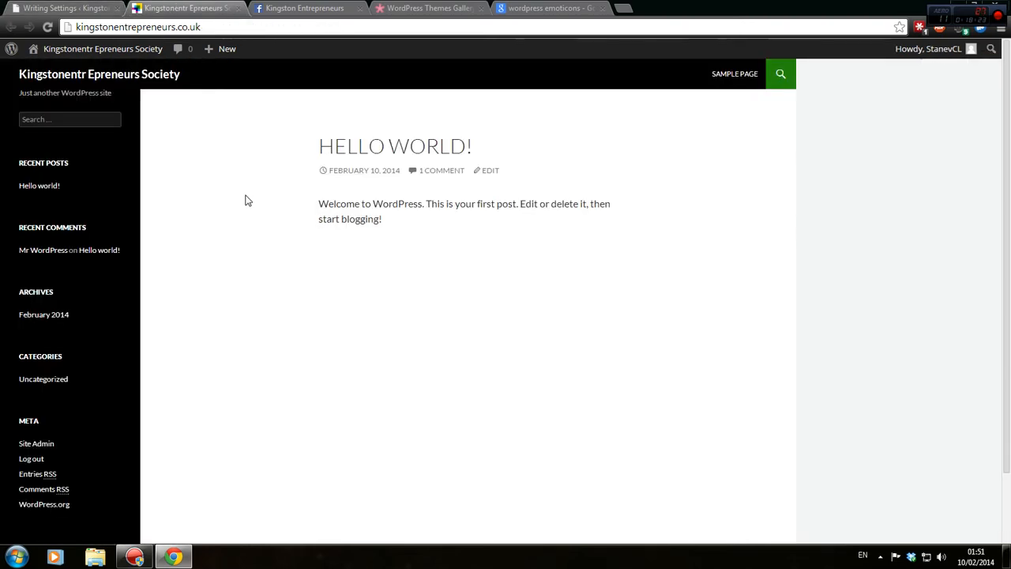
{"action": "left_click", "coordinate": [61, 8]}
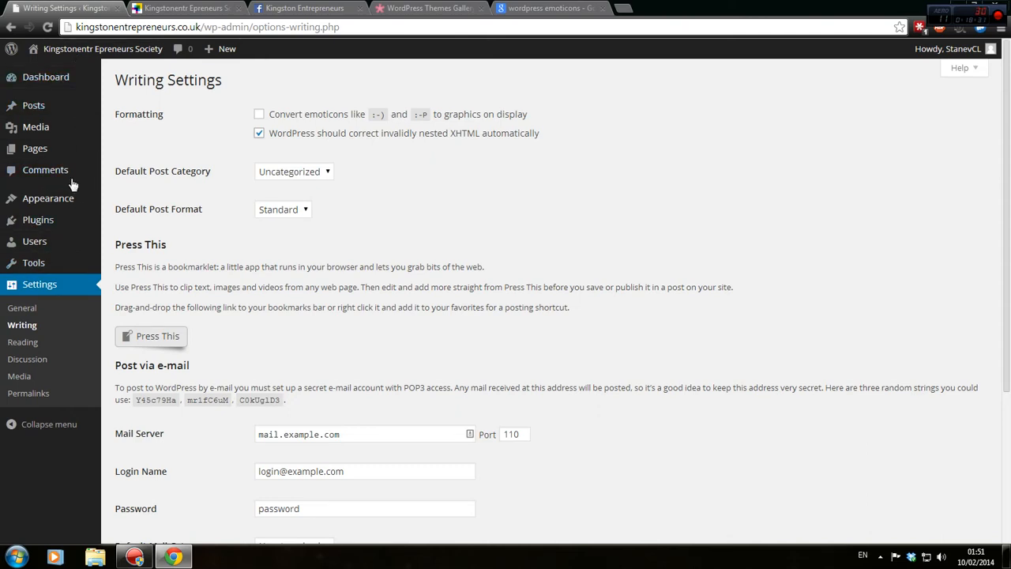
Keep Uncategorized as the default post category and save the Writing Settings.
{"action": "left_click", "coordinate": [268, 172]}
{"action": "left_click", "coordinate": [285, 194]}
{"action": "scroll", "coordinate": [253, 217], "scroll_direction": "down", "scroll_amount": 3}
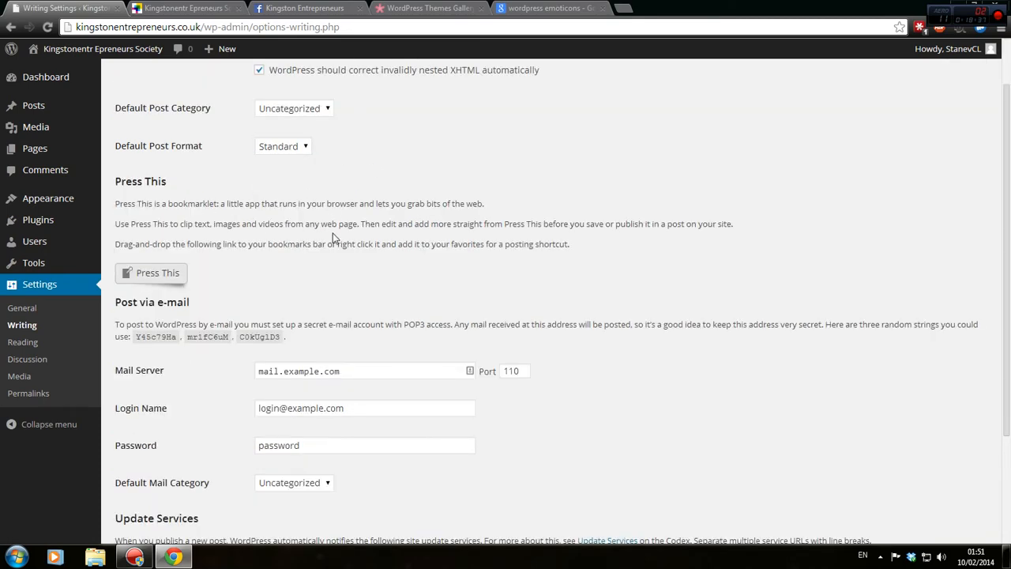
{"action": "left_click", "coordinate": [164, 483]}
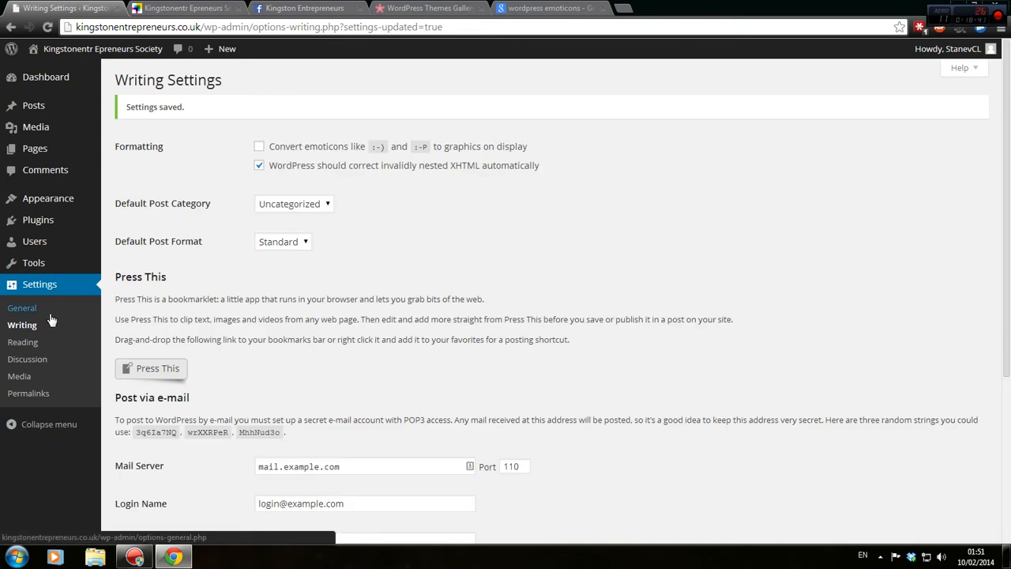
{"action": "left_click", "coordinate": [22, 307]}
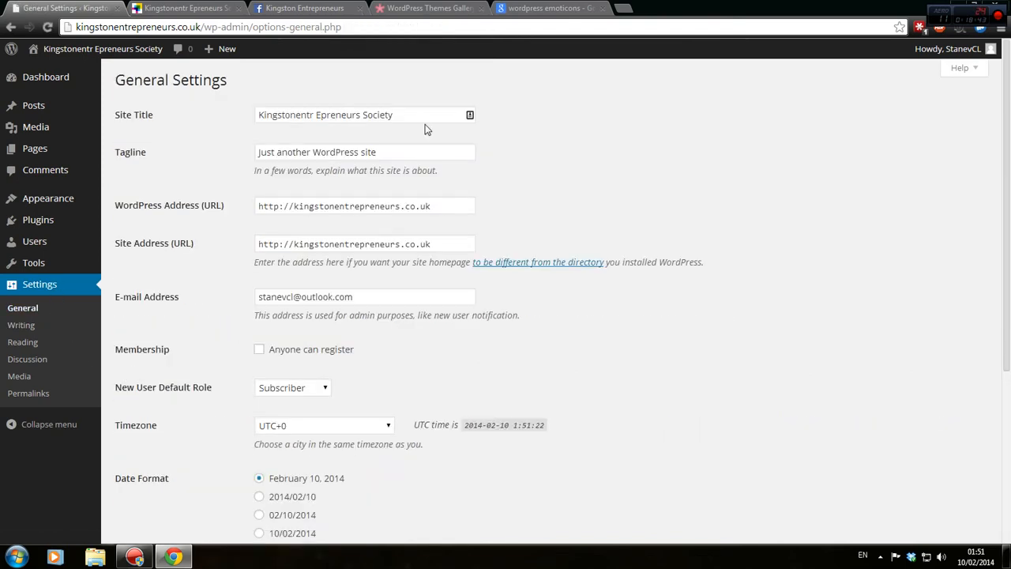
Fix the Site Title spacing so it reads 'Kingston Entrepreneurs Society'.
{"action": "left_click_drag", "start_coordinate": [379, 151], "coordinate": [221, 181]}
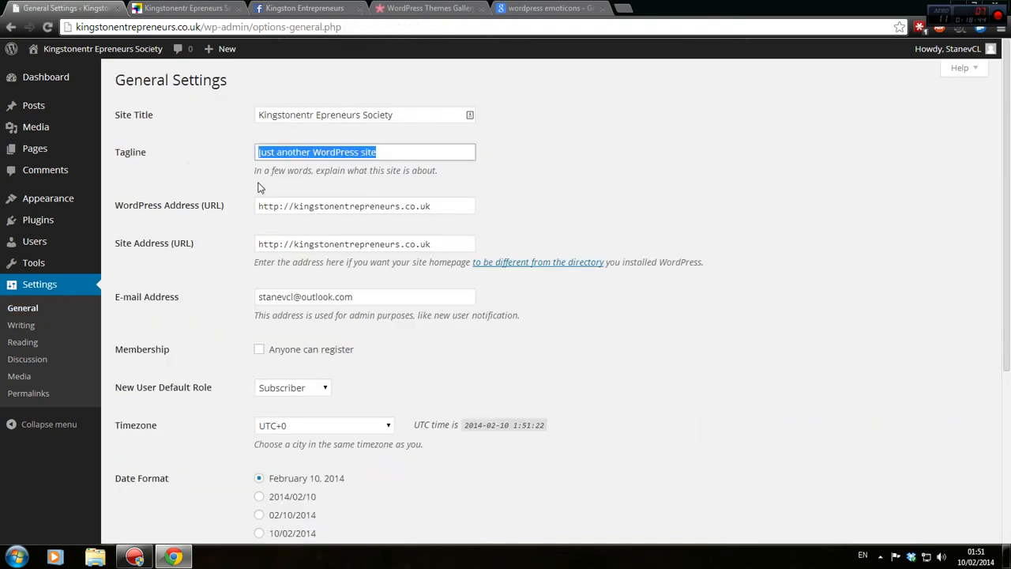
{"action": "left_click", "coordinate": [316, 117]}
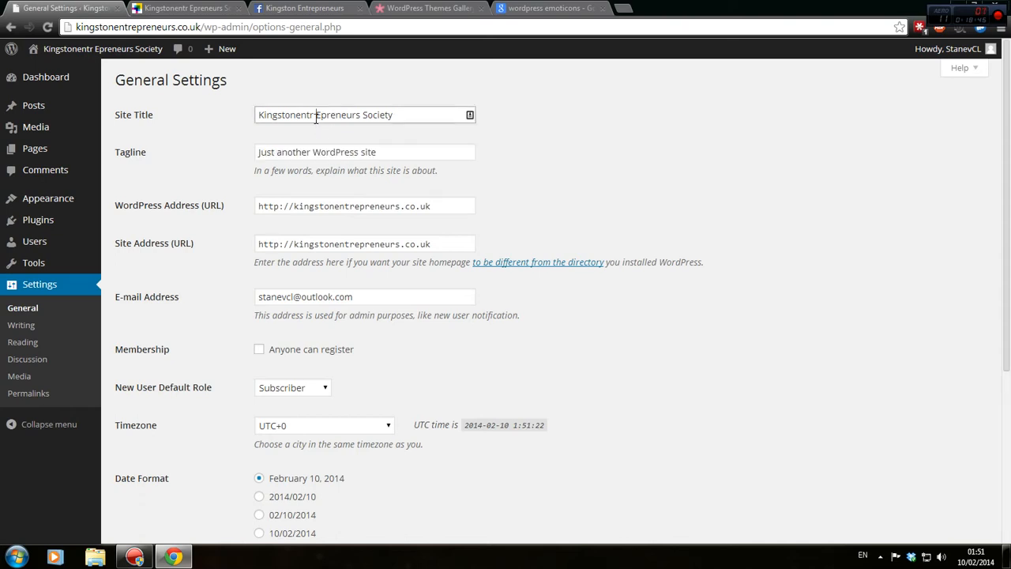
{"action": "left_click", "coordinate": [297, 116]}
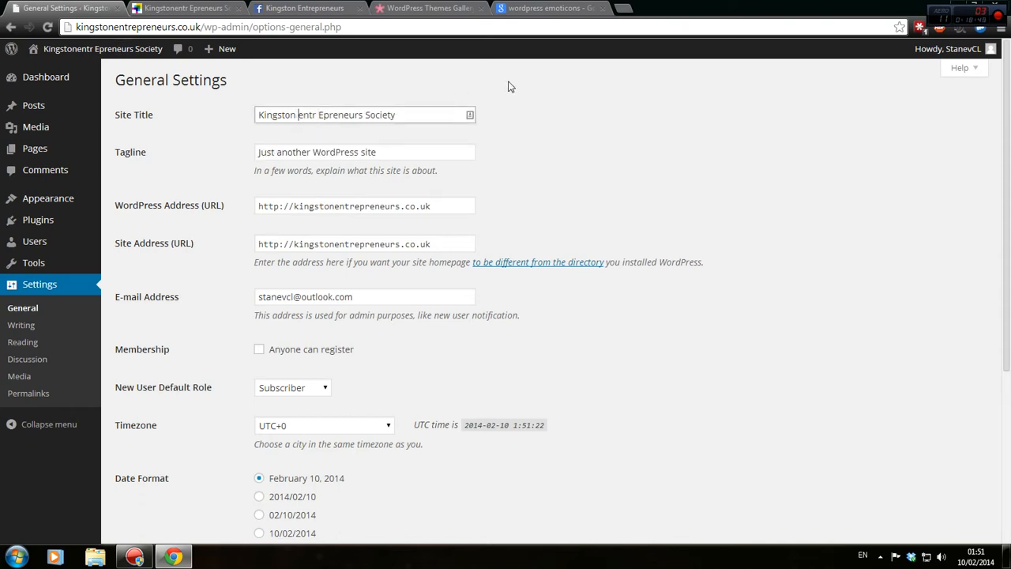
{"action": "key", "text": "Delete"}
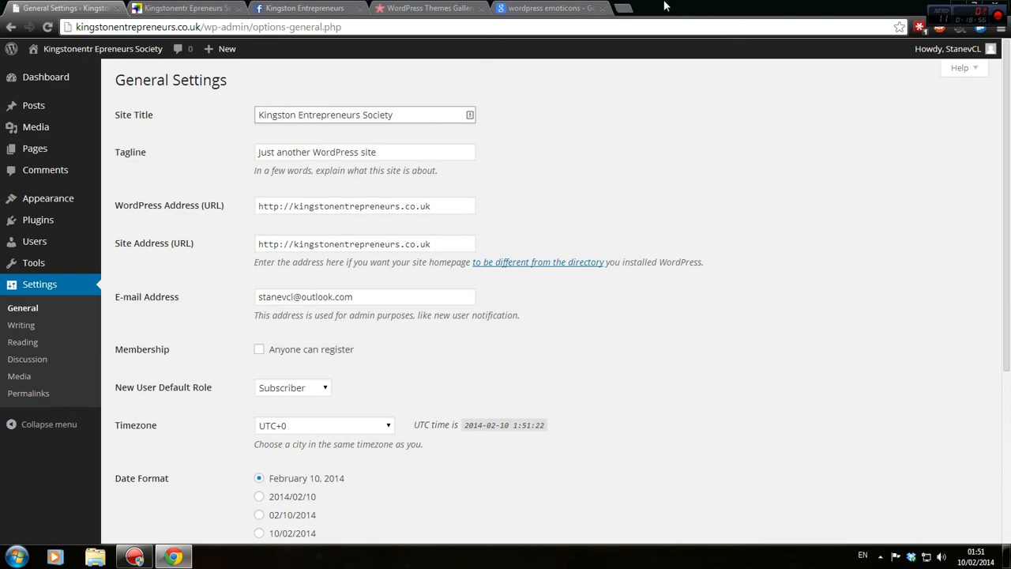
Load the Hide My Ass! proxy site in a new tab.
{"action": "left_click", "coordinate": [624, 8]}
{"action": "type", "text": "hidemyass.com"}
{"action": "key", "text": "Return"}
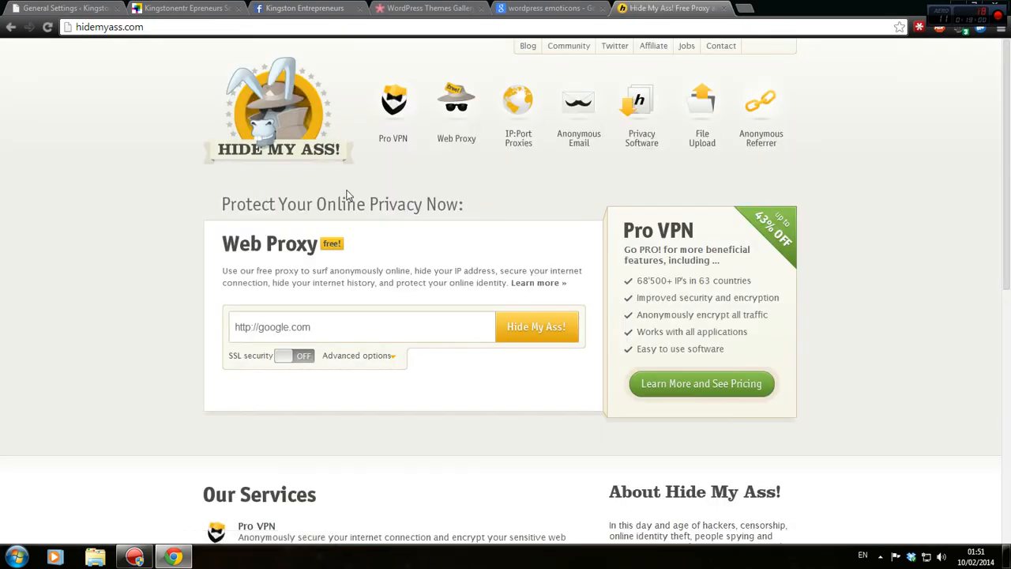
Load kingstonentrepreneurs.co.uk through the Hide My Ass! proxy using the domain cut from WordPress.
{"action": "left_click", "coordinate": [360, 325]}
{"action": "type", "text": "Automatically close comments on articles older than"}
{"action": "left_click", "coordinate": [63, 8]}
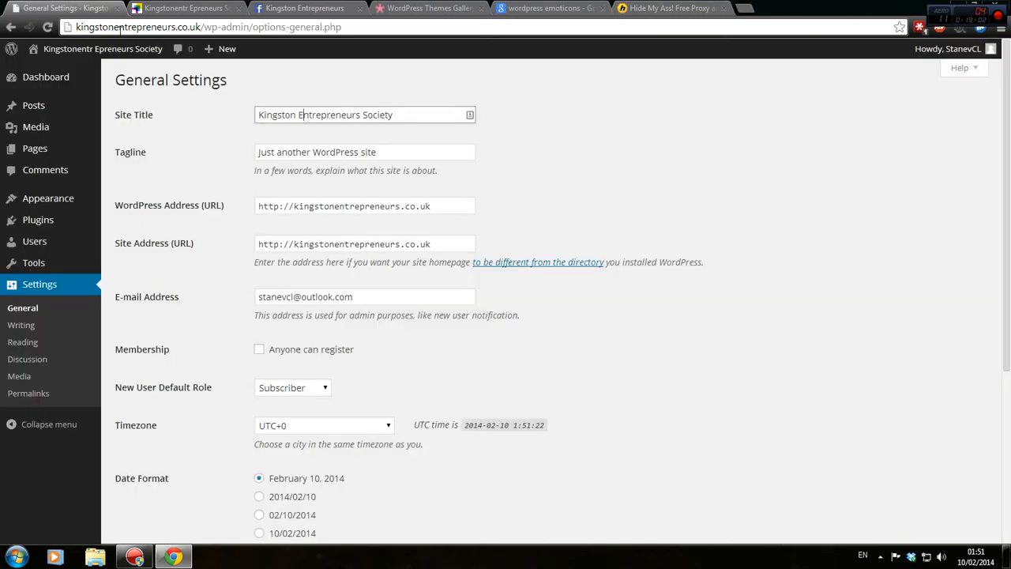
{"action": "left_click_drag", "start_coordinate": [203, 26], "coordinate": [74, 27]}
{"action": "key", "text": "ctrl+x"}
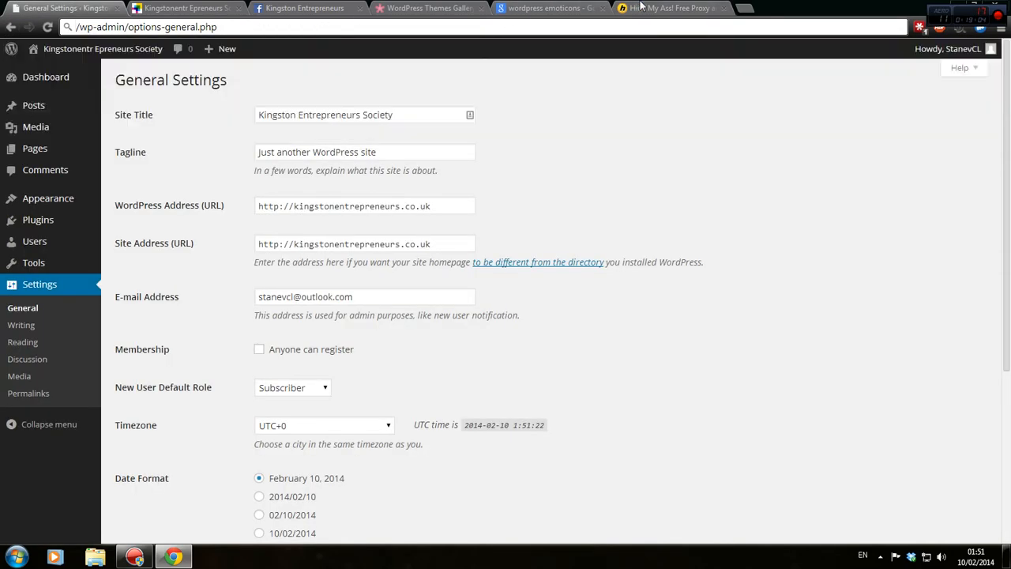
{"action": "left_click", "coordinate": [640, 7]}
{"action": "key", "text": "ctrl+a"}
{"action": "key", "text": "ctrl+v"}
{"action": "left_click", "coordinate": [536, 326]}
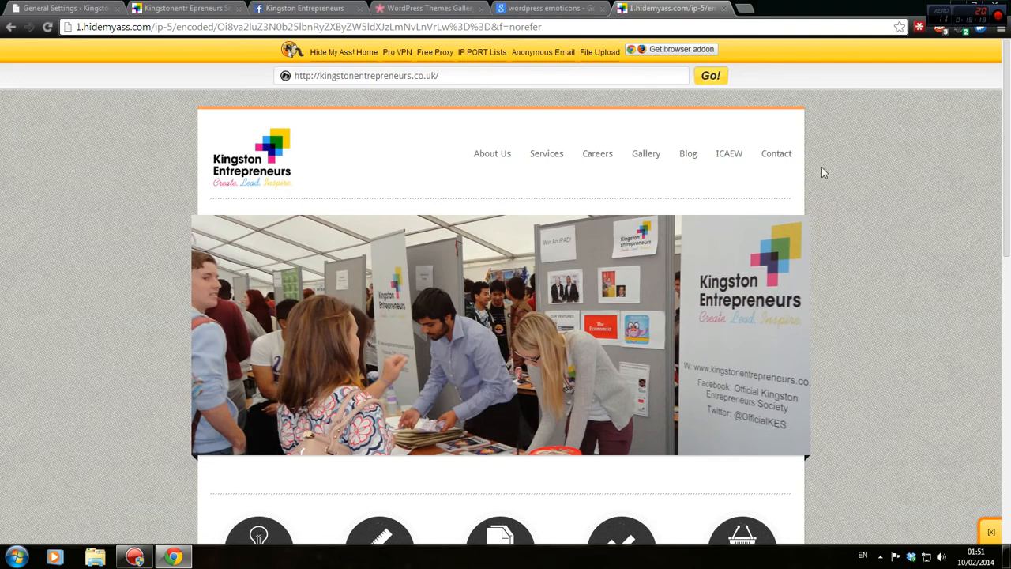
View the proxied page's HTML source and search it for 'de', then return to General Settings.
{"action": "key", "text": "ctrl+u"}
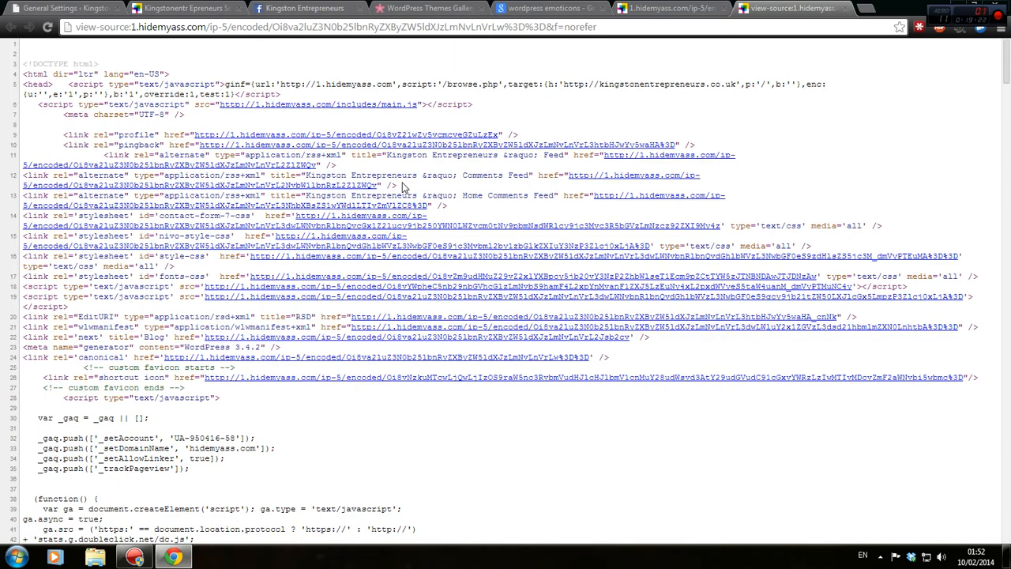
{"action": "key", "text": "ctrl+f"}
{"action": "type", "text": "de"}
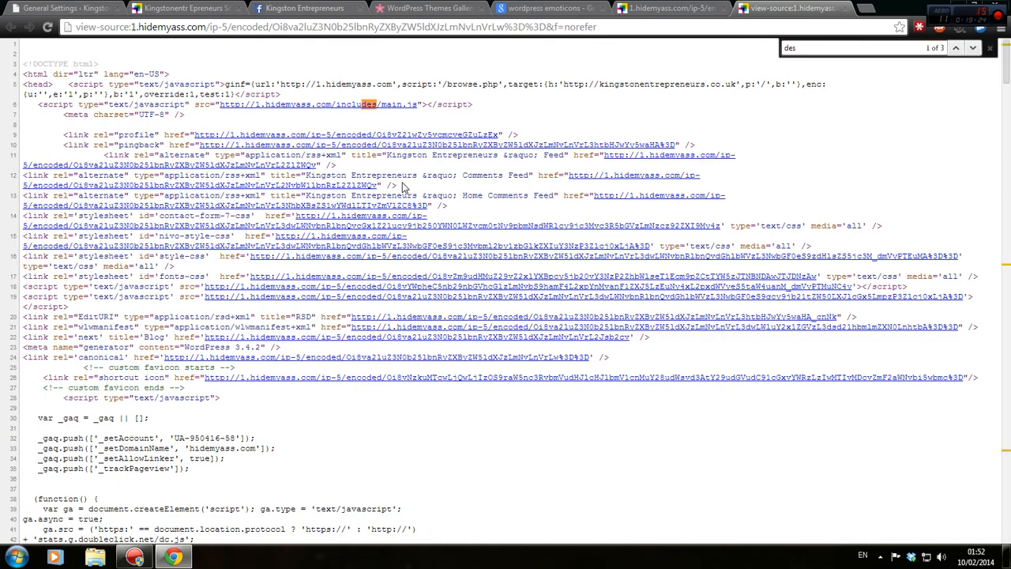
{"action": "left_click", "coordinate": [639, 11]}
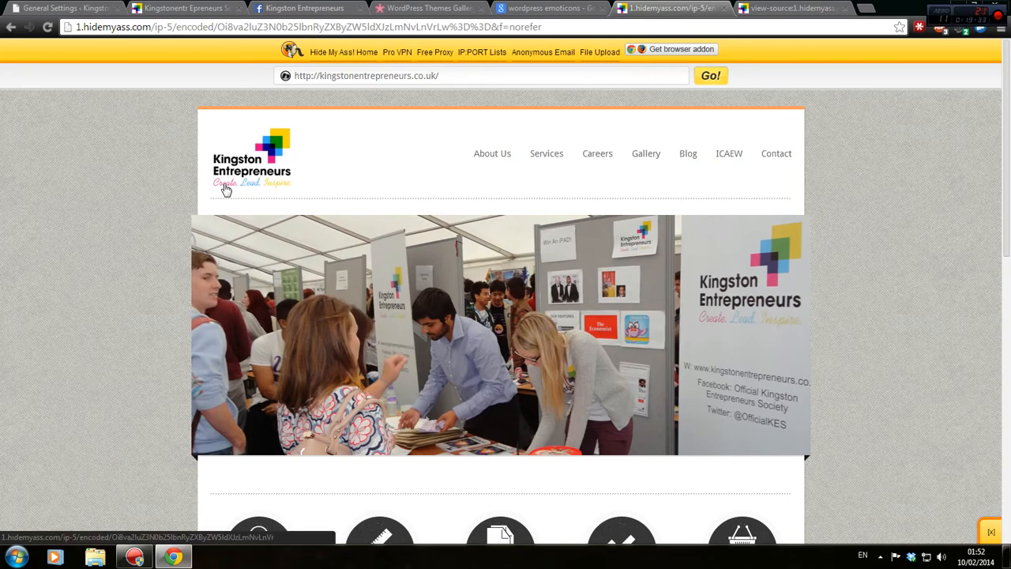
{"action": "left_click", "coordinate": [83, 8]}
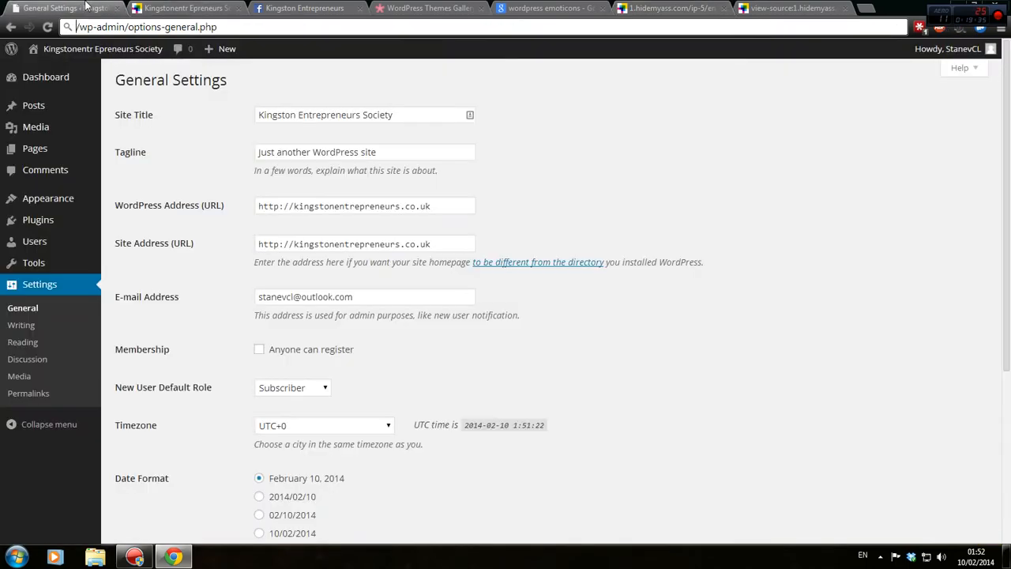
Set the Tagline to 'Create. Lead & Inspire.' and inspect the WordPress and Site Address URLs.
{"action": "left_click", "coordinate": [119, 153]}
{"action": "type", "text": "Create "}
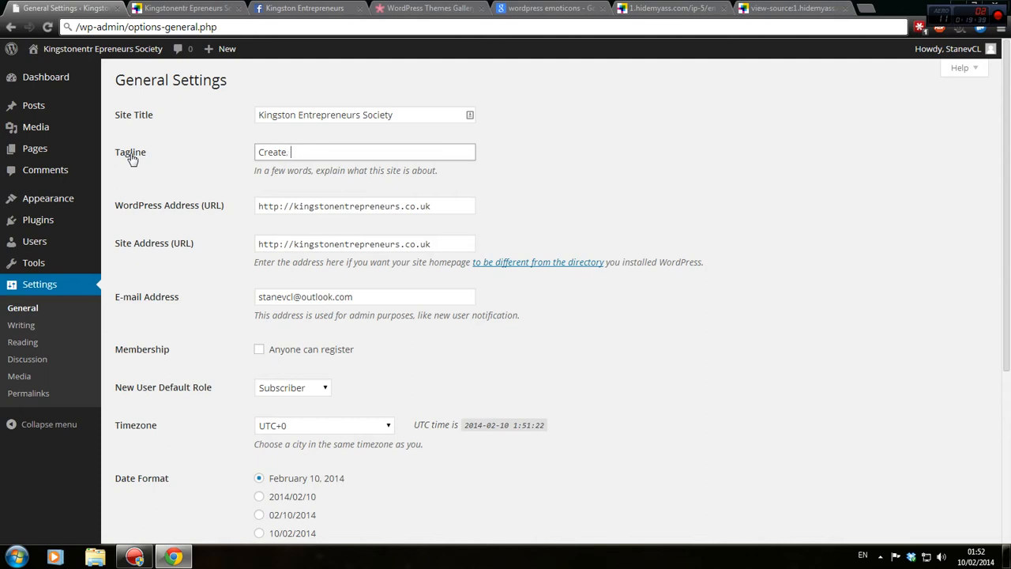
{"action": "type", "text": " Lead & Inspire."}
{"action": "left_click", "coordinate": [433, 203]}
{"action": "left_click", "coordinate": [417, 241]}
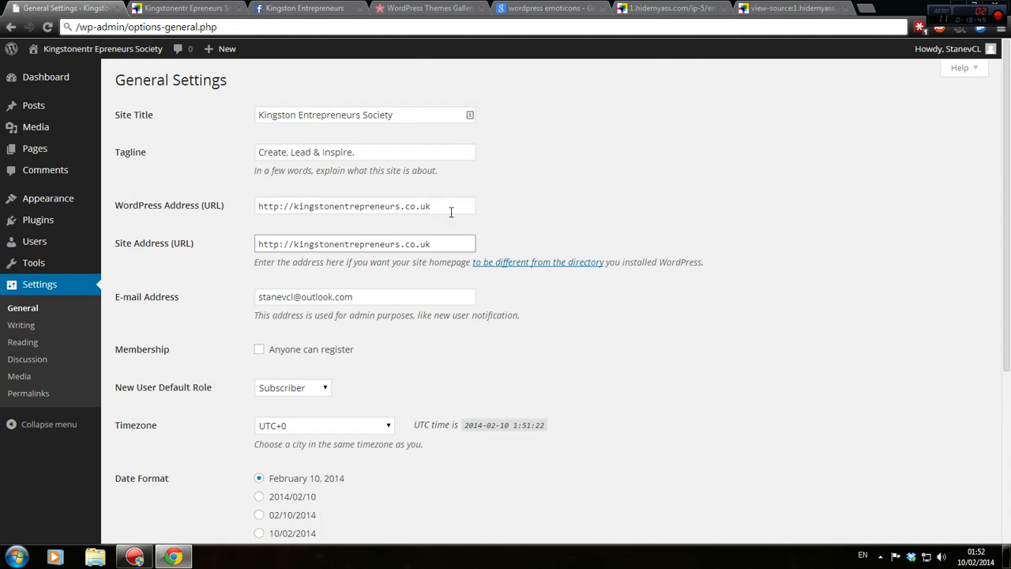
{"action": "left_click_drag", "start_coordinate": [452, 206], "coordinate": [329, 221]}
{"action": "left_click_drag", "start_coordinate": [451, 248], "coordinate": [203, 229]}
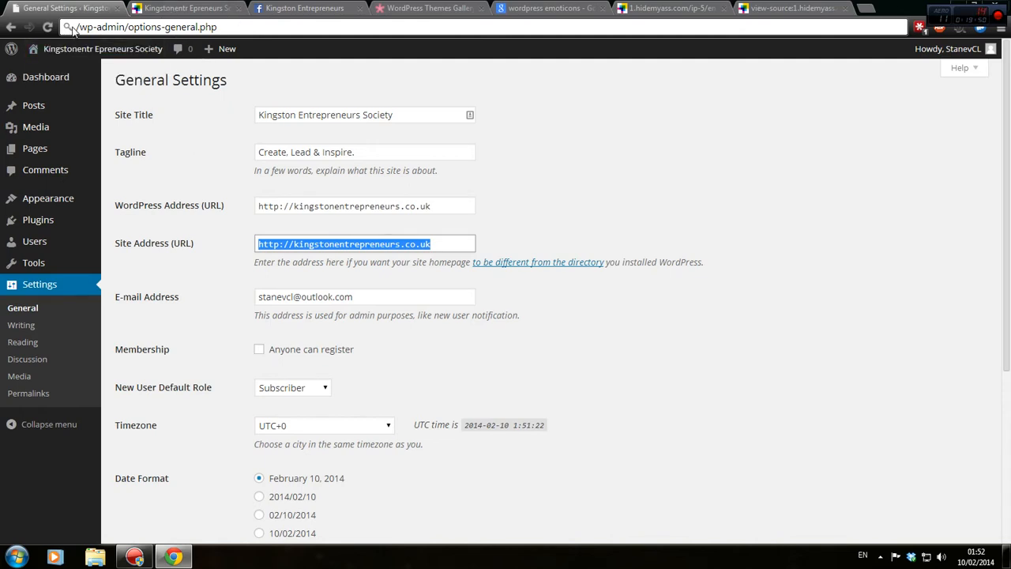
{"action": "left_click_drag", "start_coordinate": [427, 205], "coordinate": [222, 198]}
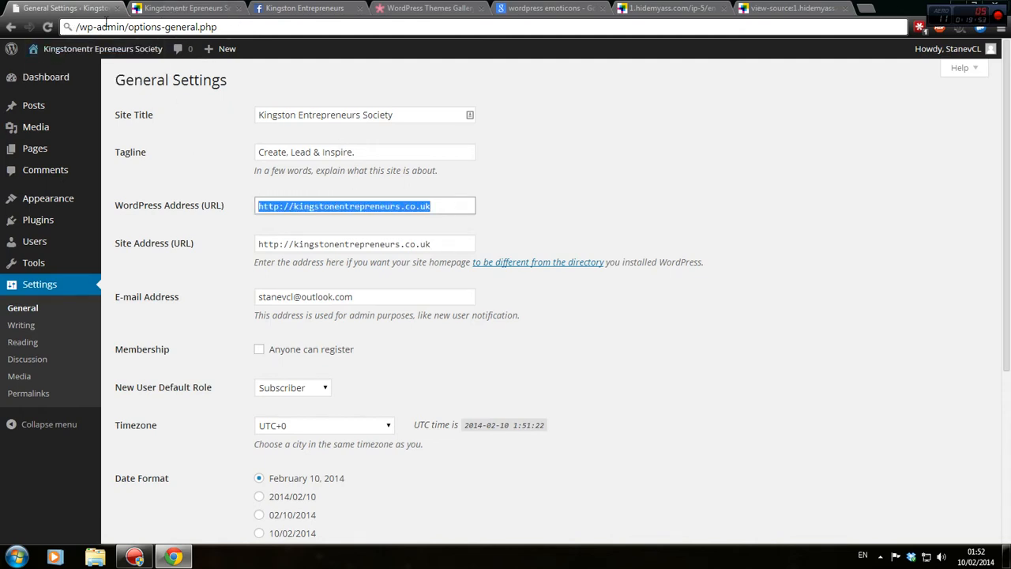
Reload the General Settings page from its full http address.
{"action": "left_click", "coordinate": [79, 27]}
{"action": "key", "text": "ctrl+v"}
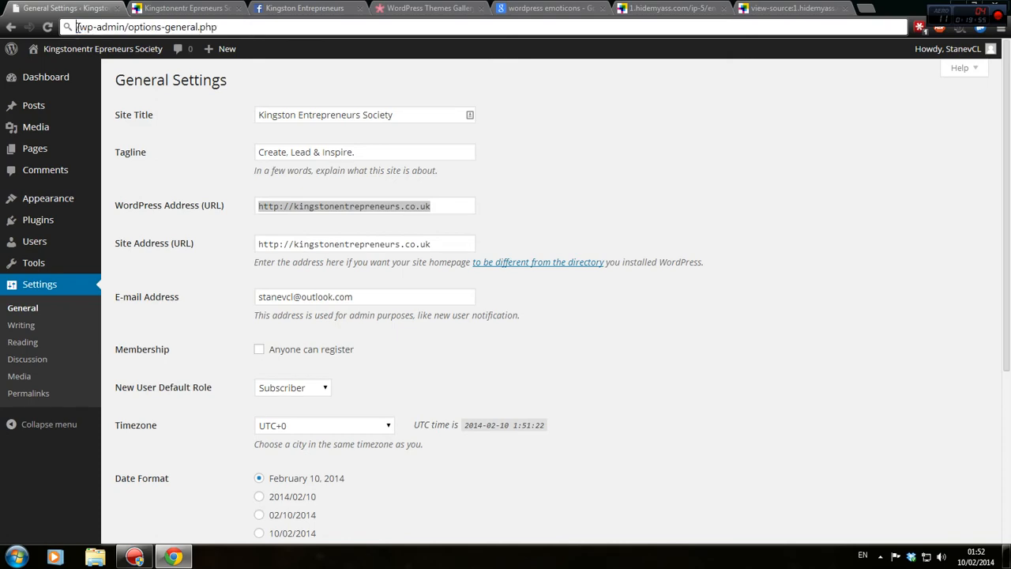
{"action": "key", "text": "Return"}
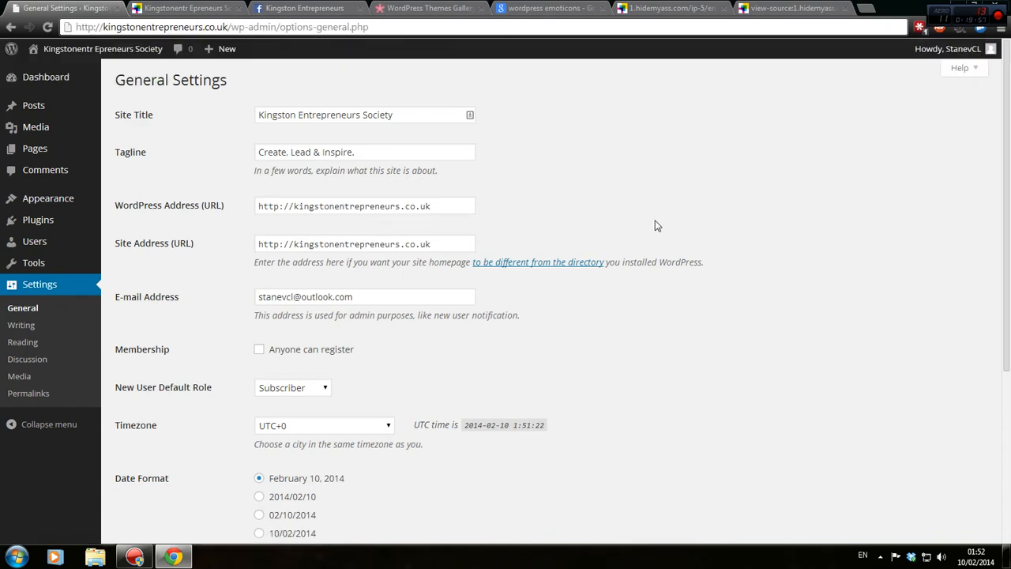
{"action": "scroll", "coordinate": [624, 229], "scroll_direction": "down", "scroll_amount": 2}
Keep Subscriber as the new user default role, use the 02/10/2014 date format, and save.
{"action": "scroll", "coordinate": [553, 291], "scroll_direction": "up", "scroll_amount": 2}
{"action": "scroll", "coordinate": [357, 260], "scroll_direction": "down", "scroll_amount": 2}
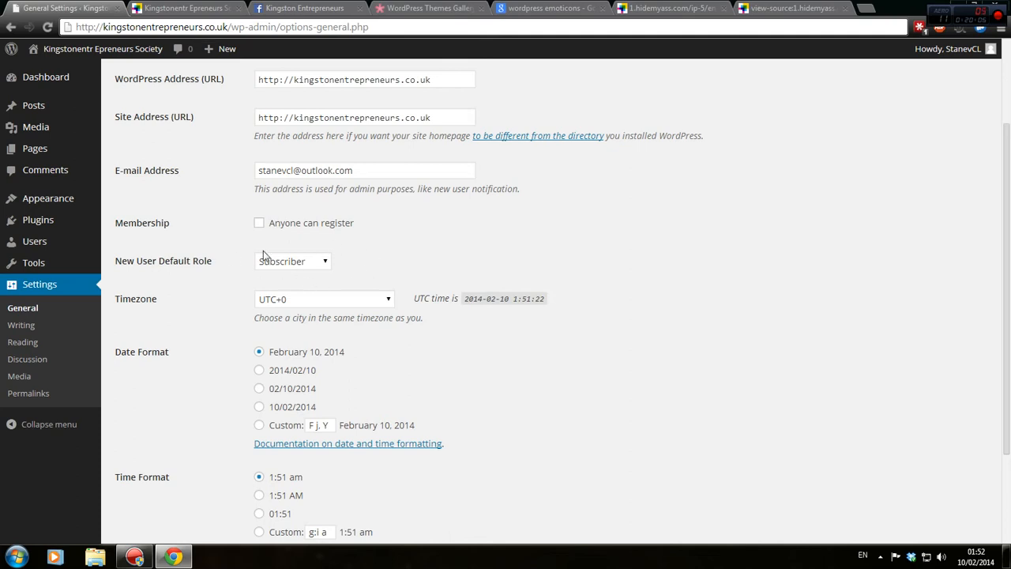
{"action": "left_click", "coordinate": [326, 261]}
{"action": "left_click", "coordinate": [297, 261]}
{"action": "scroll", "coordinate": [299, 263], "scroll_direction": "down", "scroll_amount": 1}
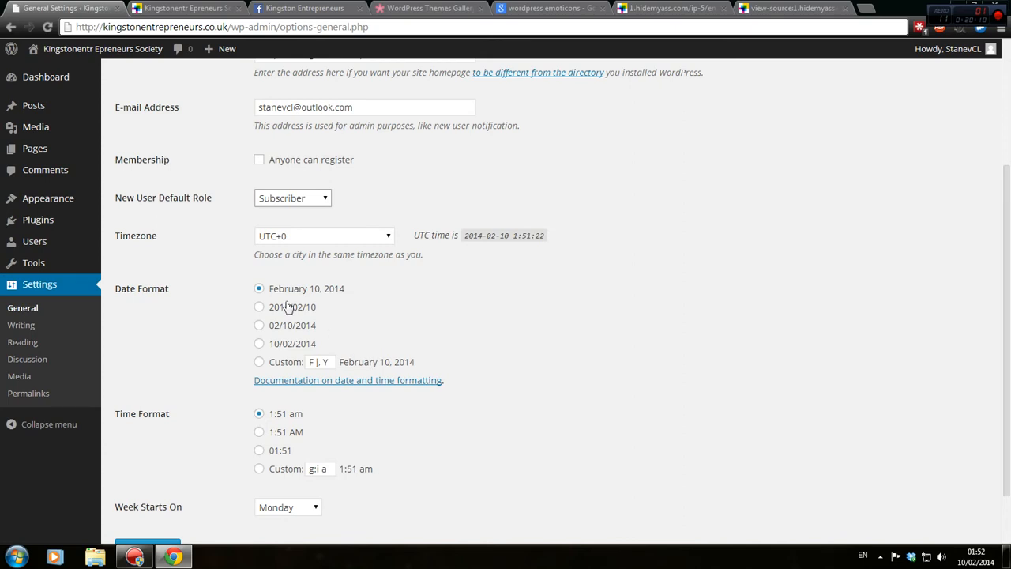
{"action": "scroll", "coordinate": [210, 355], "scroll_direction": "down", "scroll_amount": 1}
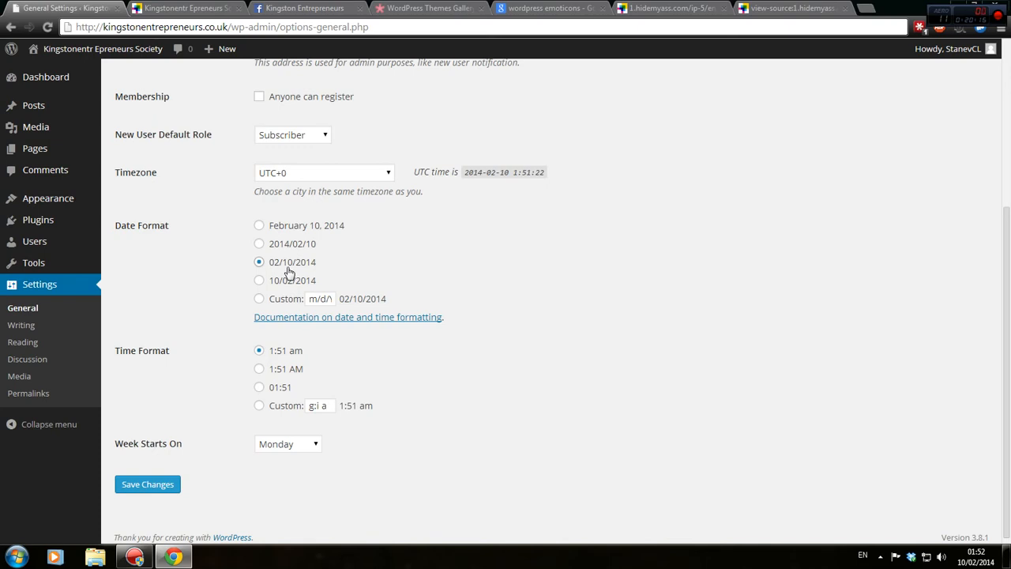
{"action": "scroll", "coordinate": [427, 448], "scroll_direction": "down", "scroll_amount": 1}
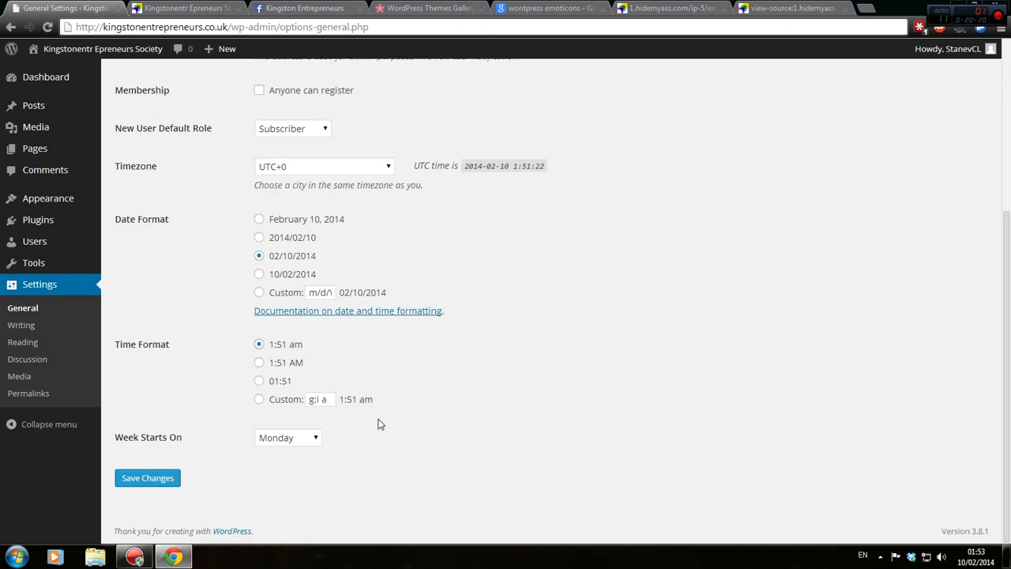
{"action": "left_click", "coordinate": [148, 479]}
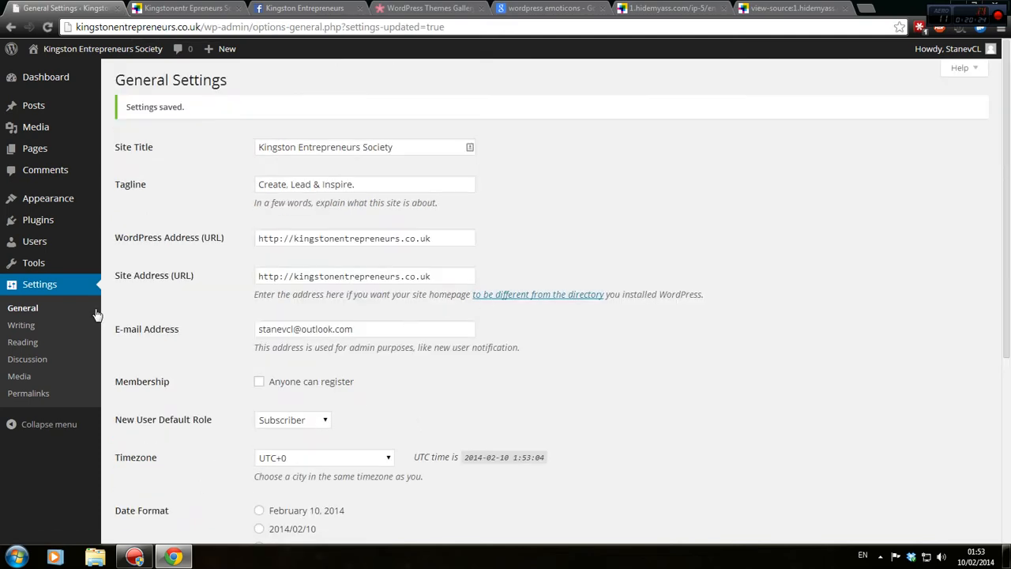
Go to the Appearance > Themes page listing the installed themes.
{"action": "mouse_move", "coordinate": [64, 270]}
{"action": "mouse_move", "coordinate": [68, 248]}
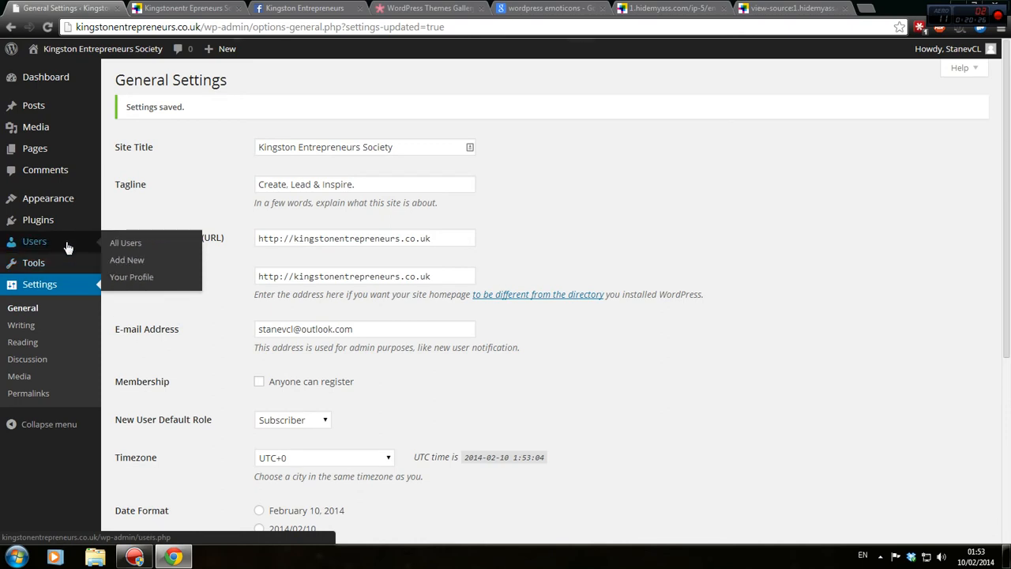
{"action": "mouse_move", "coordinate": [68, 204]}
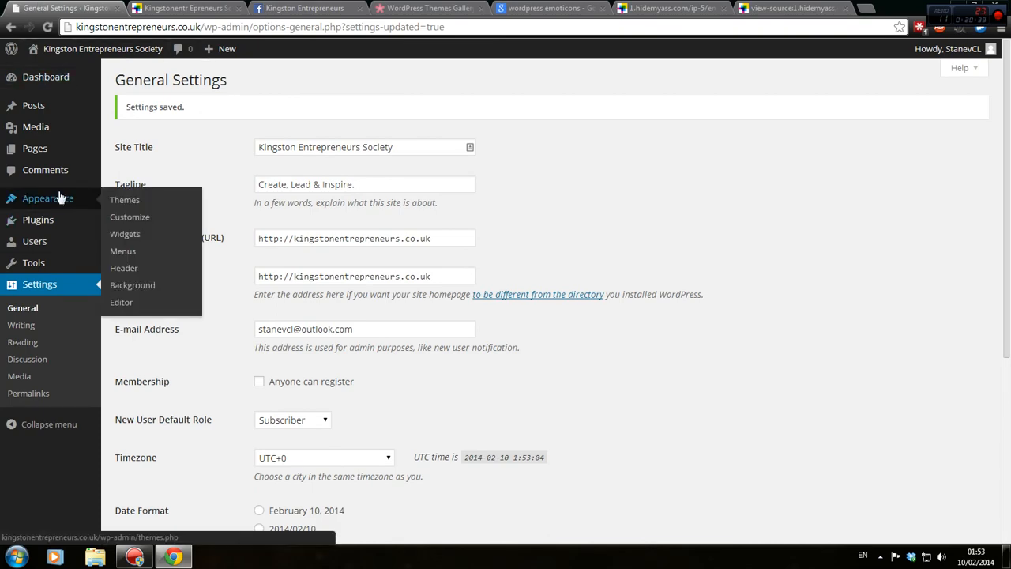
{"action": "left_click", "coordinate": [151, 208]}
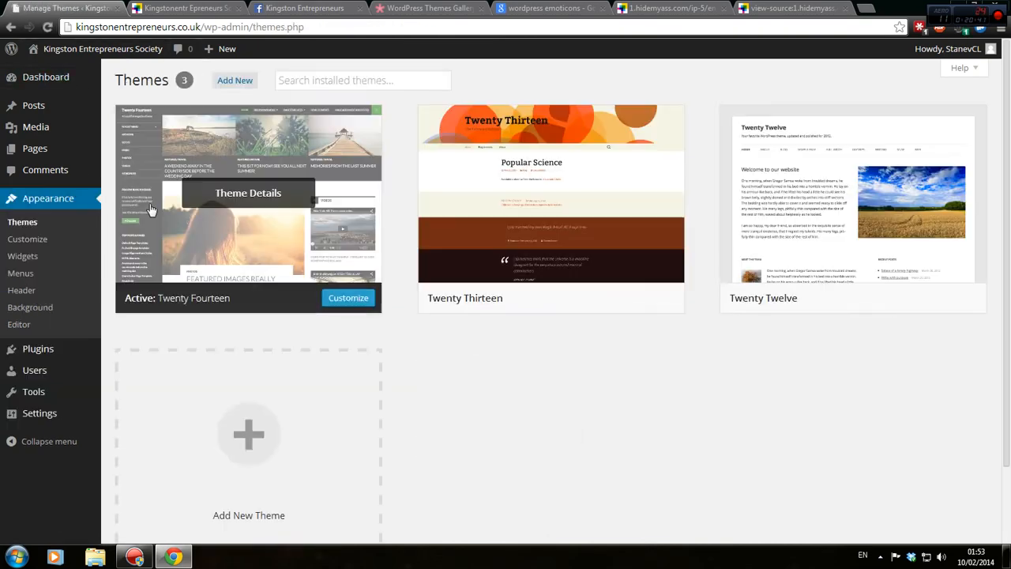
Look over Twenty Fourteen, Twenty Thirteen and Twenty Twelve, then move the old site tab further right.
{"action": "mouse_move", "coordinate": [563, 225]}
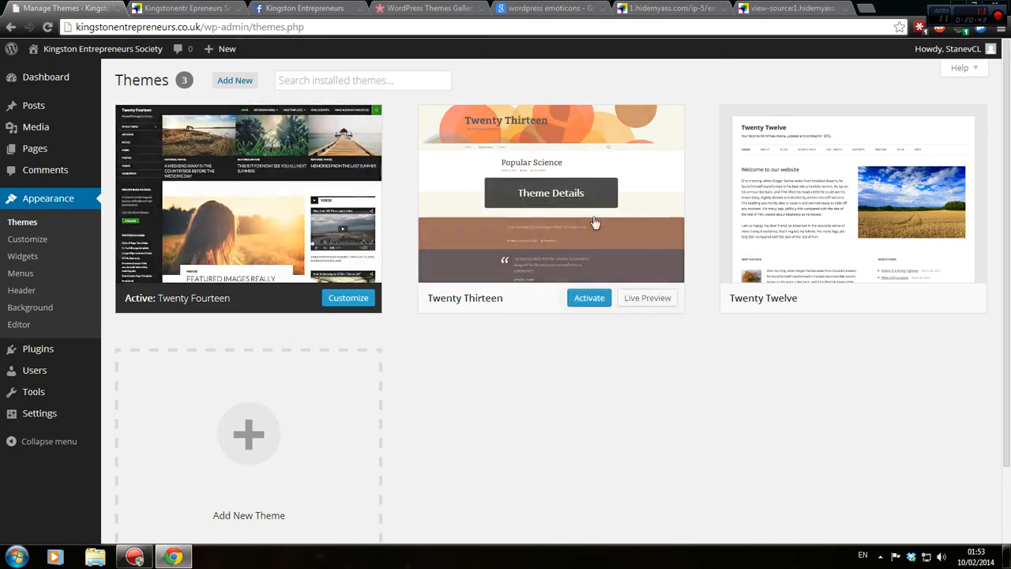
{"action": "mouse_move", "coordinate": [830, 221]}
{"action": "scroll", "coordinate": [787, 227], "scroll_direction": "down", "scroll_amount": 2}
{"action": "scroll", "coordinate": [240, 241], "scroll_direction": "up", "scroll_amount": 2}
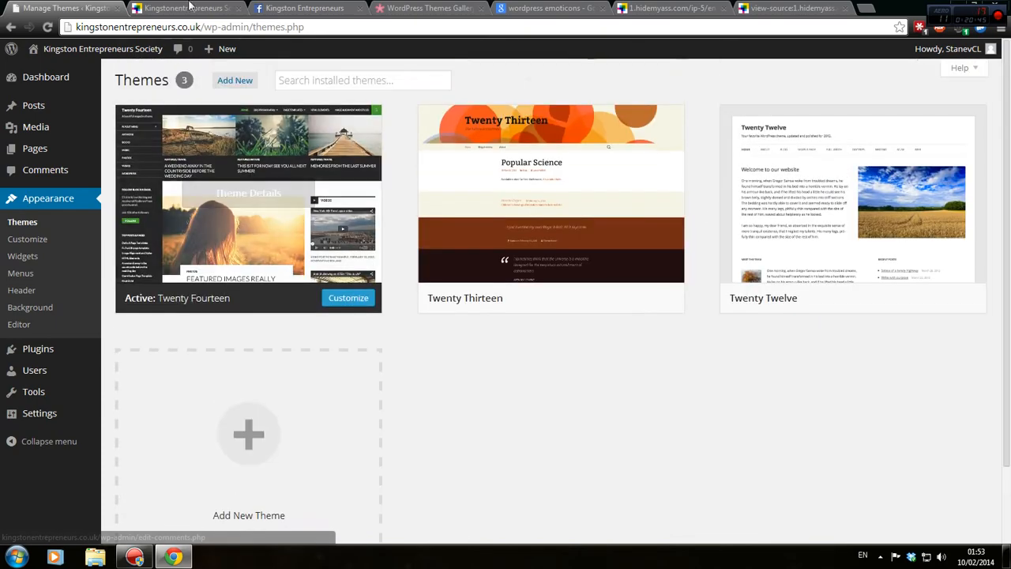
{"action": "left_click_drag", "start_coordinate": [209, 6], "coordinate": [328, 6]}
Close the unrelated browser tabs to the right of the WordPress Themes Gallery tab.
{"action": "left_click", "coordinate": [202, 7]}
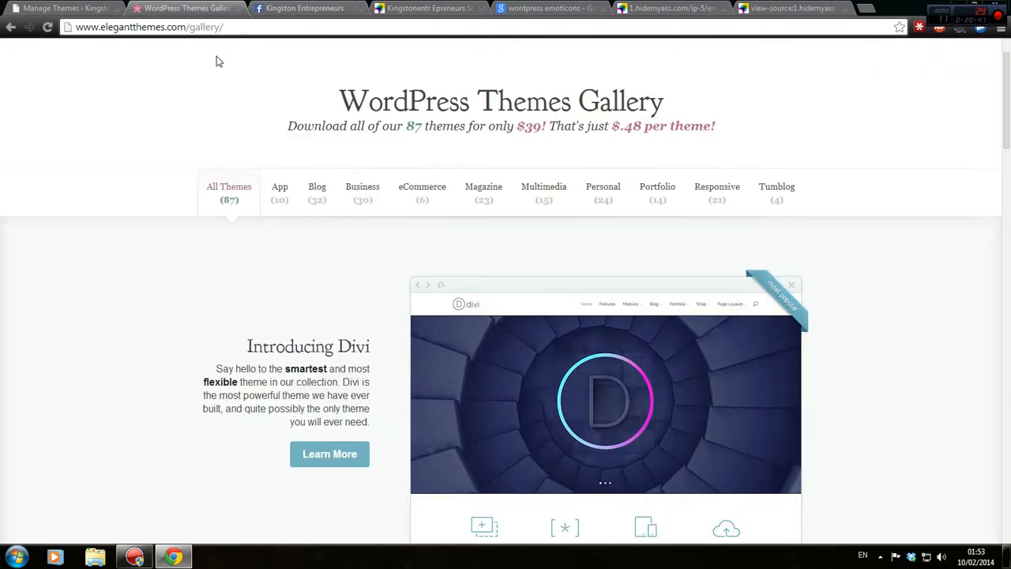
{"action": "scroll", "coordinate": [212, 175], "scroll_direction": "up", "scroll_amount": 1}
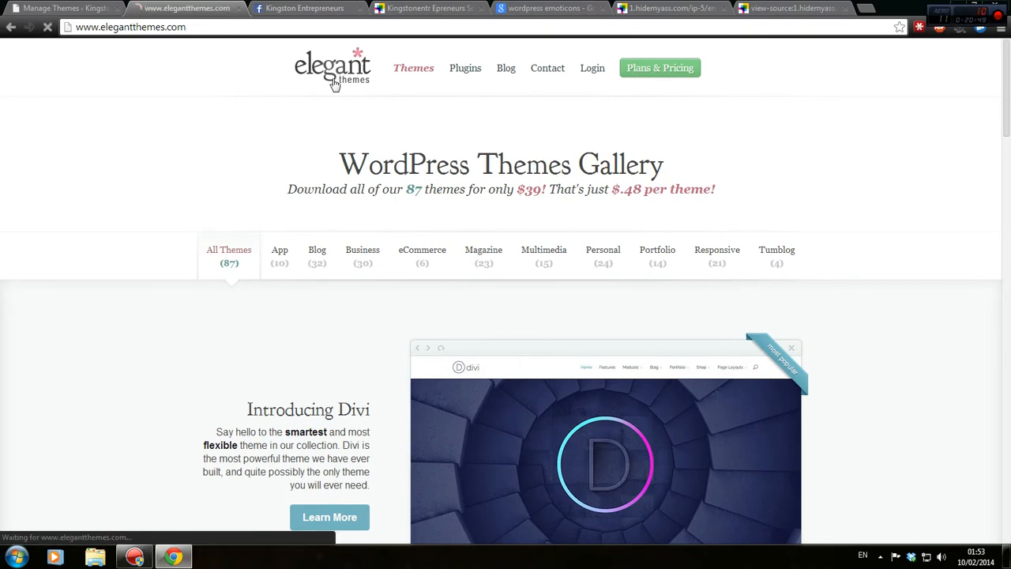
{"action": "right_click", "coordinate": [199, 7]}
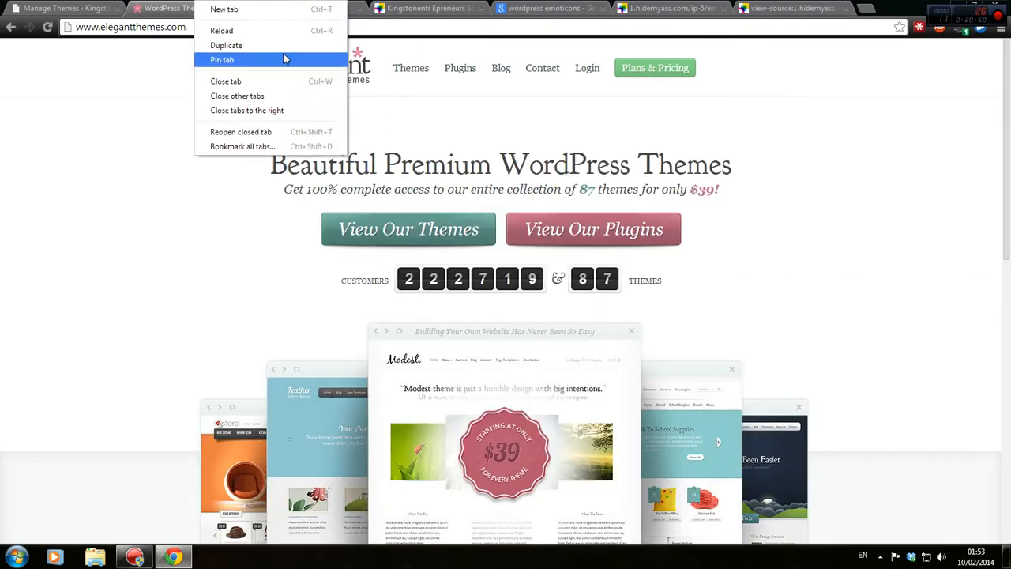
{"action": "left_click", "coordinate": [295, 111]}
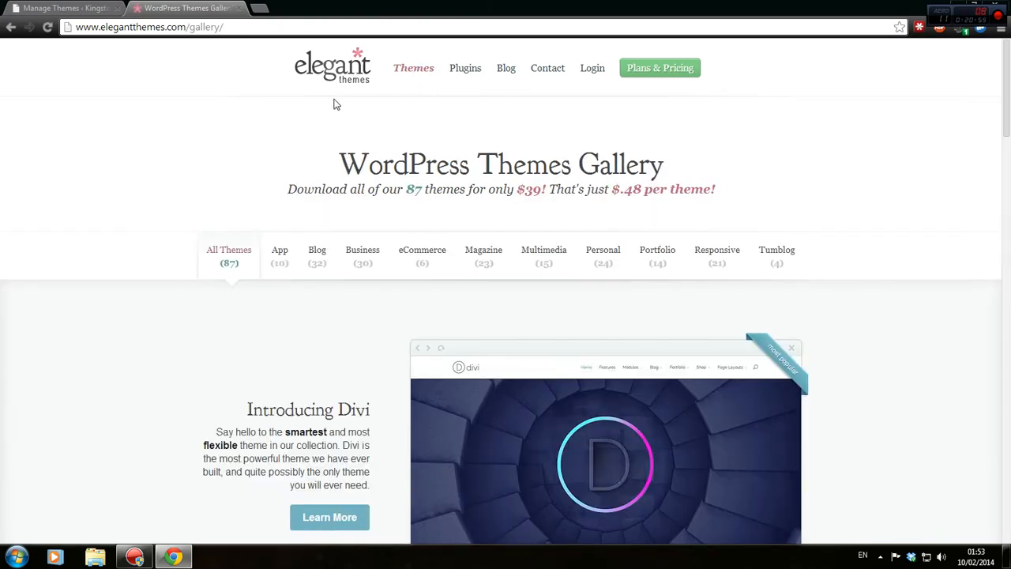
Open the Divi showcase in a new tab and scroll through the Divi theme page.
{"action": "scroll", "coordinate": [679, 363], "scroll_direction": "down", "scroll_amount": 3}
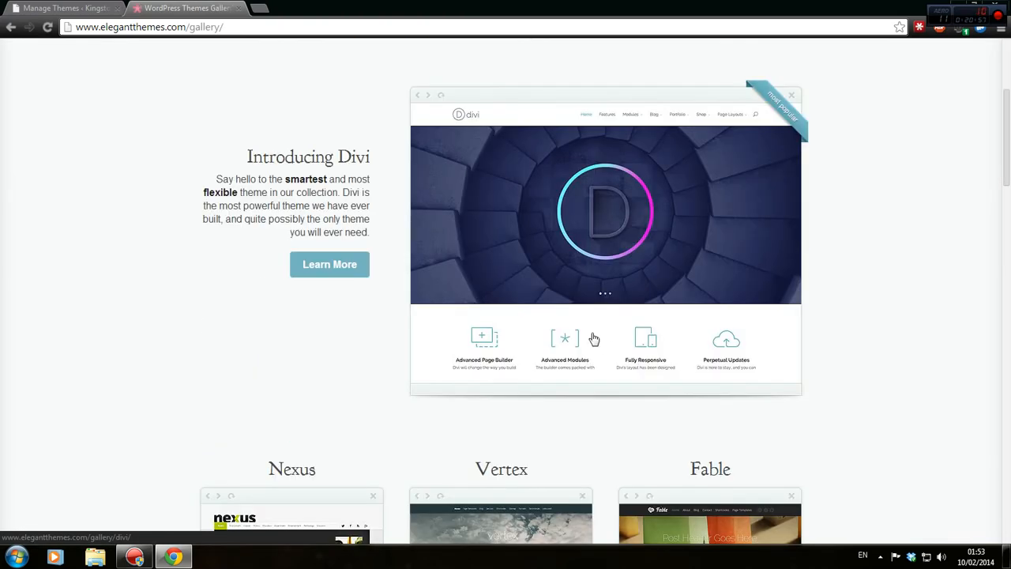
{"action": "right_click", "coordinate": [653, 245]}
{"action": "left_click", "coordinate": [664, 235]}
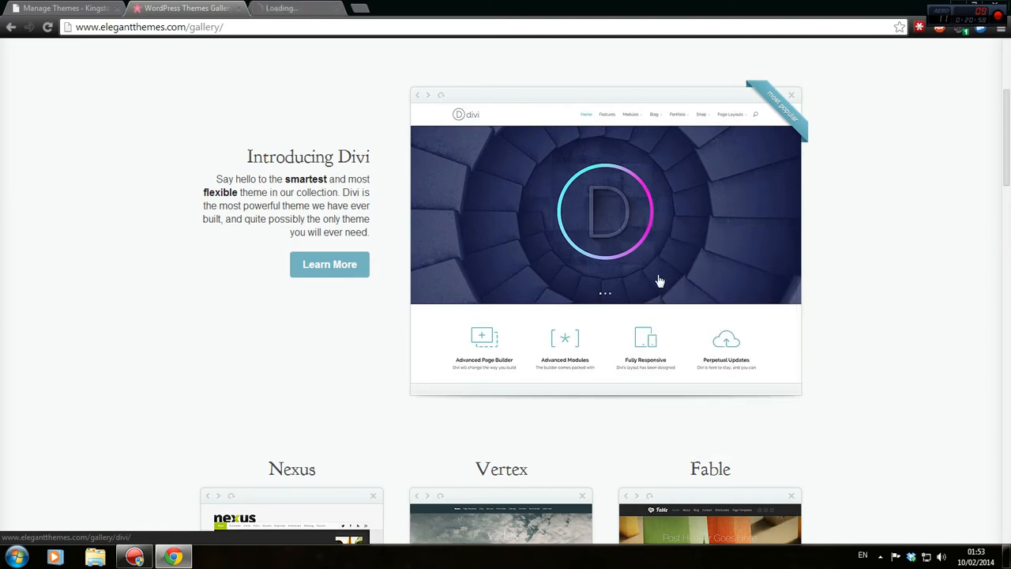
{"action": "left_click", "coordinate": [316, 7]}
{"action": "scroll", "coordinate": [357, 256], "scroll_direction": "down", "scroll_amount": 3}
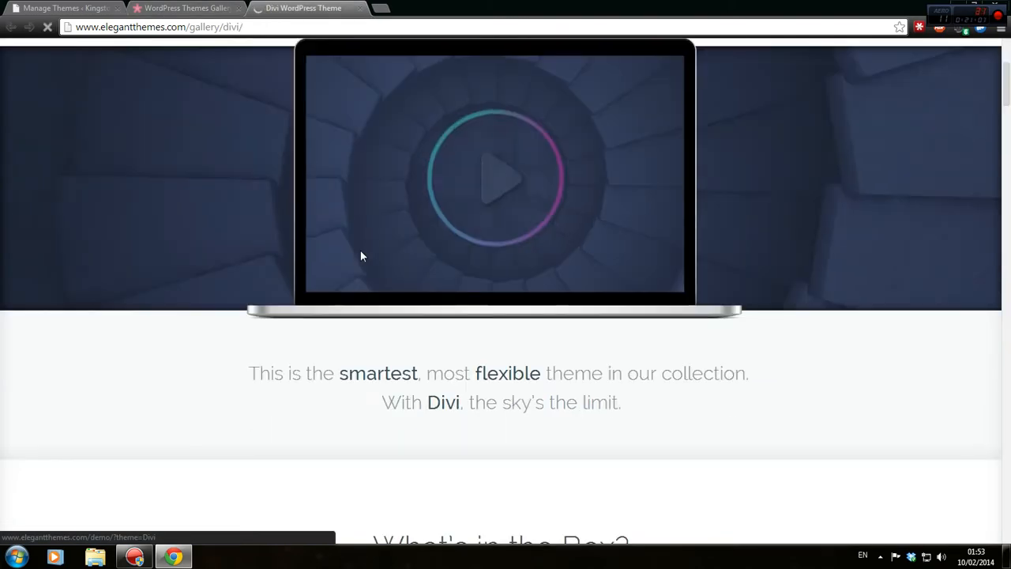
{"action": "scroll", "coordinate": [357, 256], "scroll_direction": "down", "scroll_amount": 4}
{"action": "scroll", "coordinate": [350, 260], "scroll_direction": "down", "scroll_amount": 2}
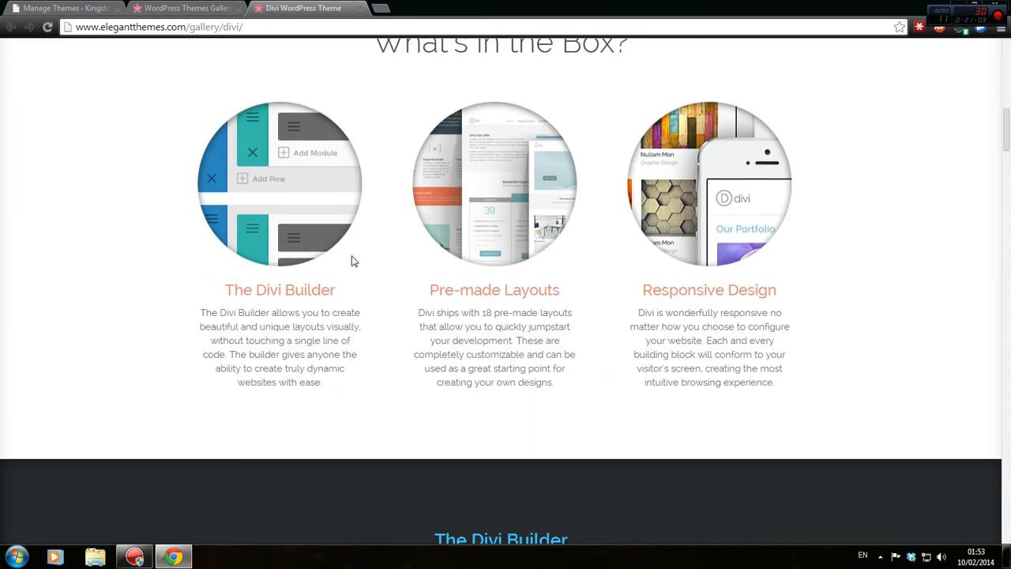
{"action": "scroll", "coordinate": [350, 260], "scroll_direction": "up", "scroll_amount": 2}
{"action": "scroll", "coordinate": [410, 304], "scroll_direction": "up", "scroll_amount": 7}
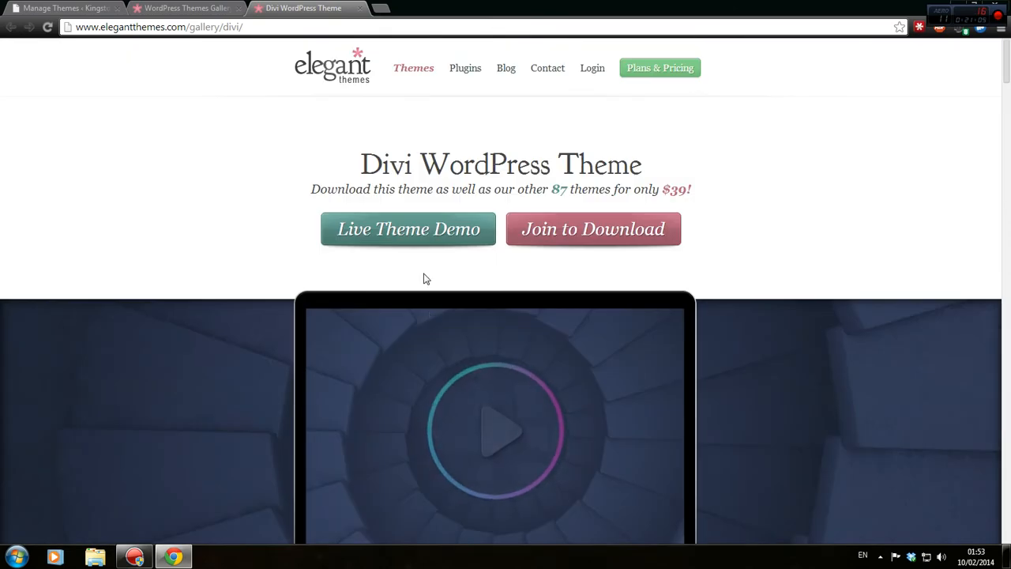
Launch the Divi Live Theme Demo, hide the demo bar, and scroll the preview home page.
{"action": "left_click", "coordinate": [431, 237]}
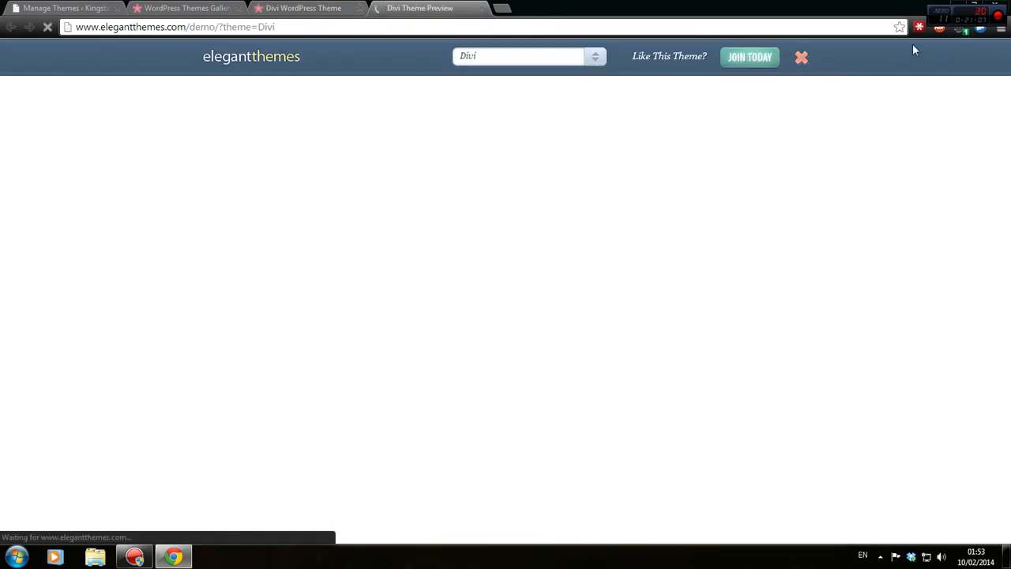
{"action": "left_click", "coordinate": [801, 59]}
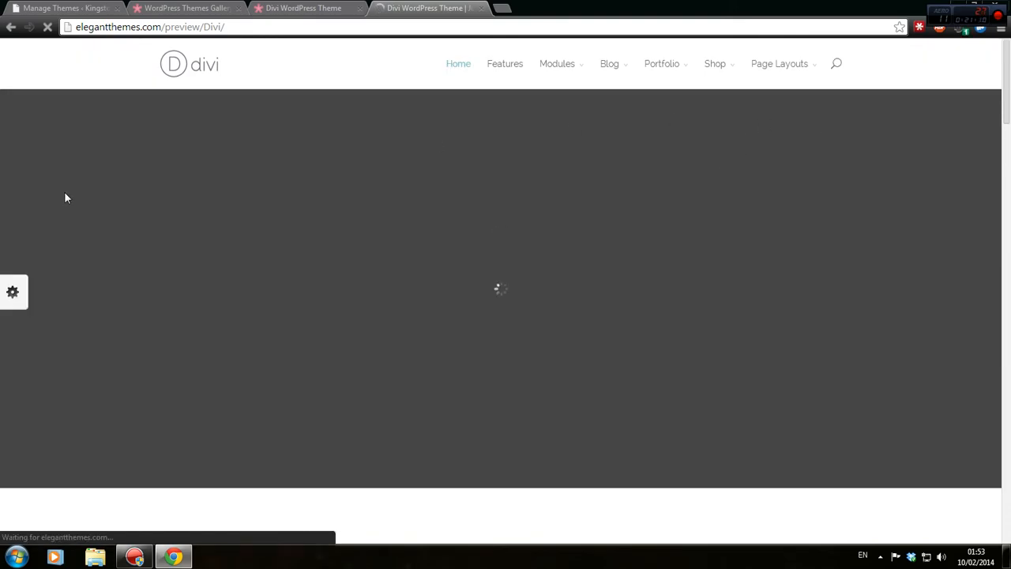
{"action": "scroll", "coordinate": [68, 233], "scroll_direction": "down", "scroll_amount": 3}
{"action": "scroll", "coordinate": [68, 233], "scroll_direction": "down", "scroll_amount": 15}
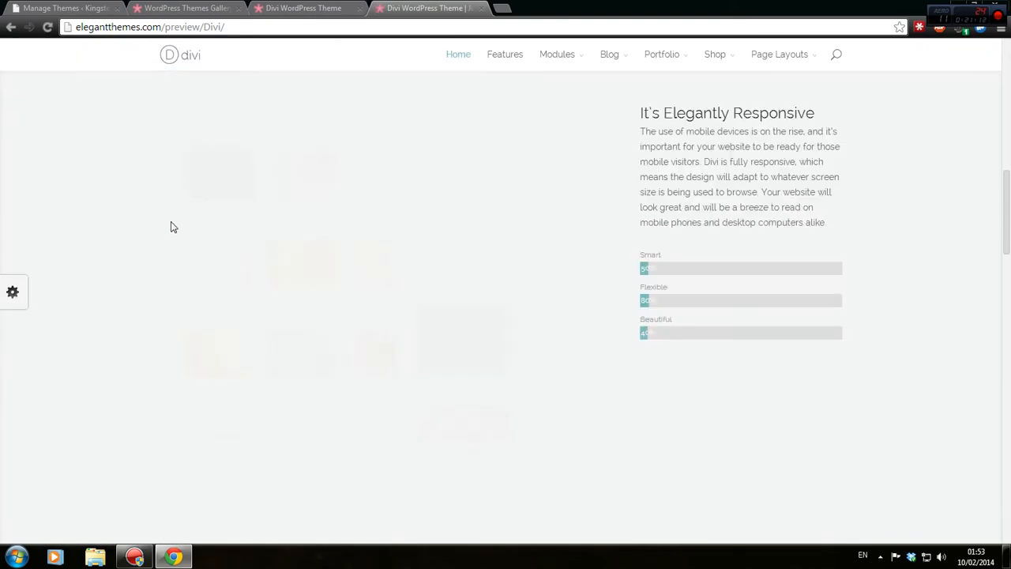
{"action": "scroll", "coordinate": [433, 286], "scroll_direction": "down", "scroll_amount": 2}
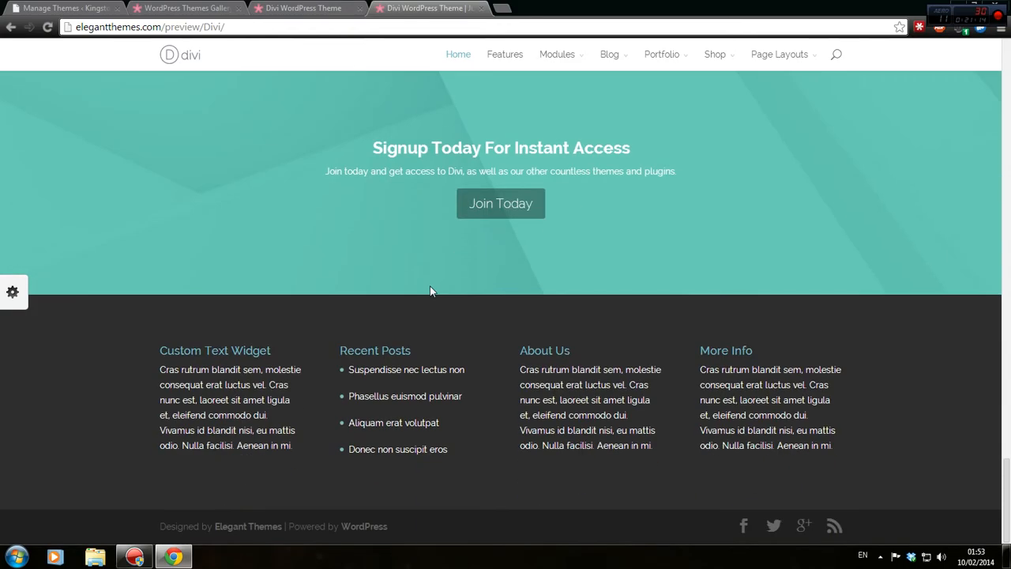
{"action": "scroll", "coordinate": [431, 295], "scroll_direction": "up", "scroll_amount": 12}
{"action": "scroll", "coordinate": [466, 319], "scroll_direction": "up", "scroll_amount": 10}
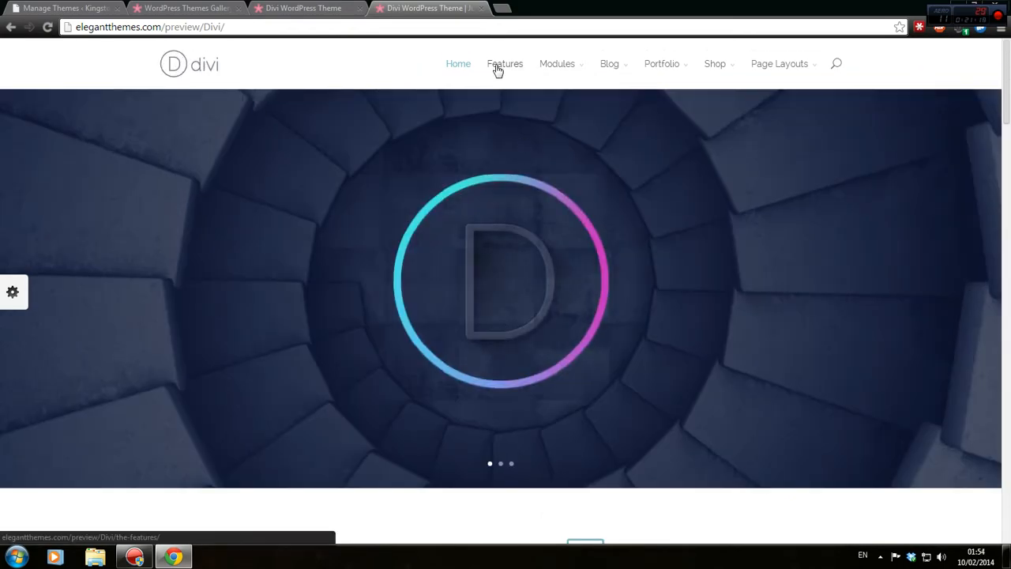
{"action": "mouse_move", "coordinate": [556, 65]}
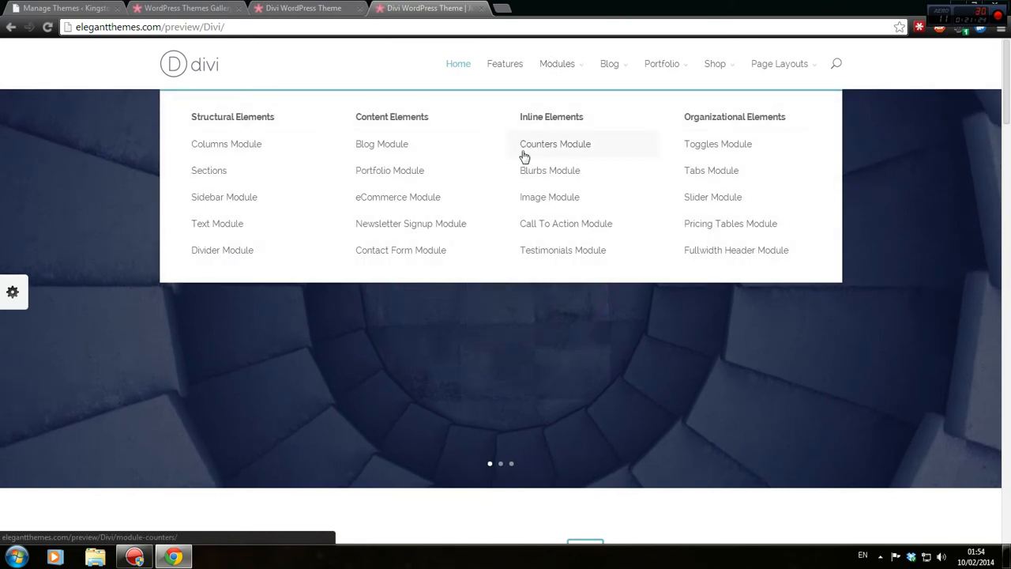
Load tina-travels.com in a new tab and compare it with the Divi preview.
{"action": "left_click", "coordinate": [502, 8]}
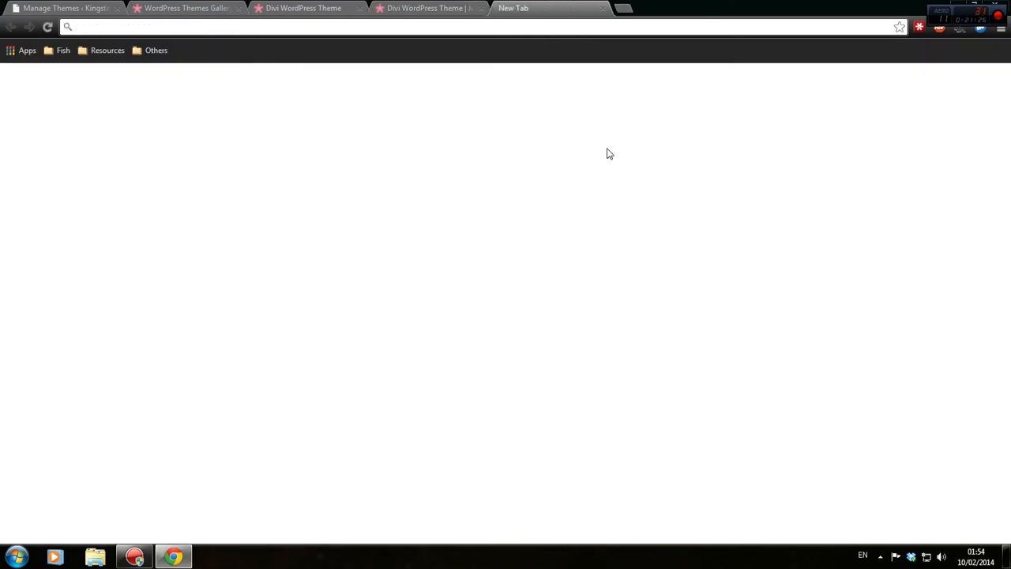
{"action": "type", "text": "tina"}
{"action": "key", "text": "Return"}
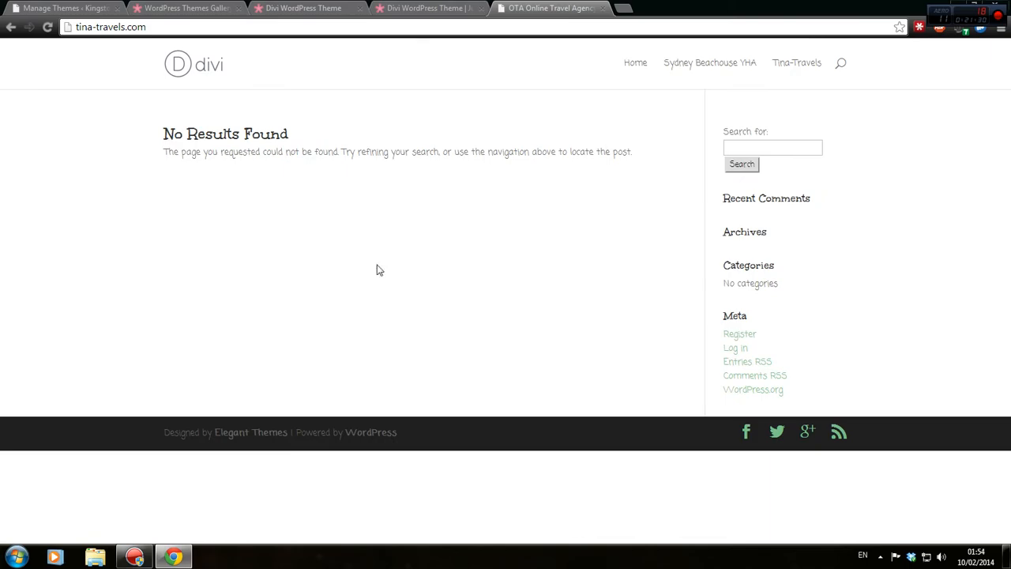
{"action": "left_click", "coordinate": [433, 9]}
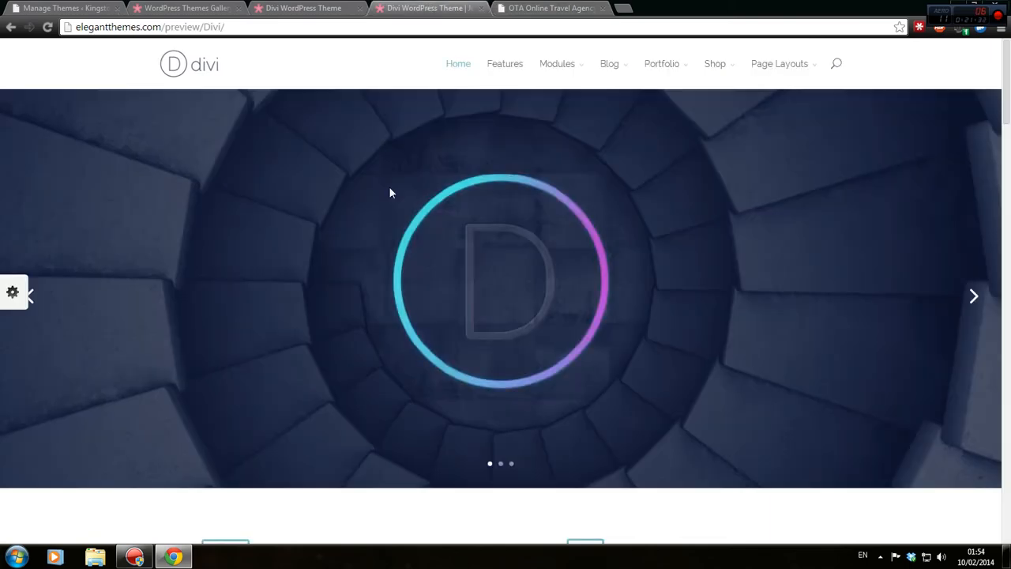
{"action": "scroll", "coordinate": [390, 194], "scroll_direction": "down", "scroll_amount": 15}
{"action": "scroll", "coordinate": [395, 193], "scroll_direction": "down", "scroll_amount": 10}
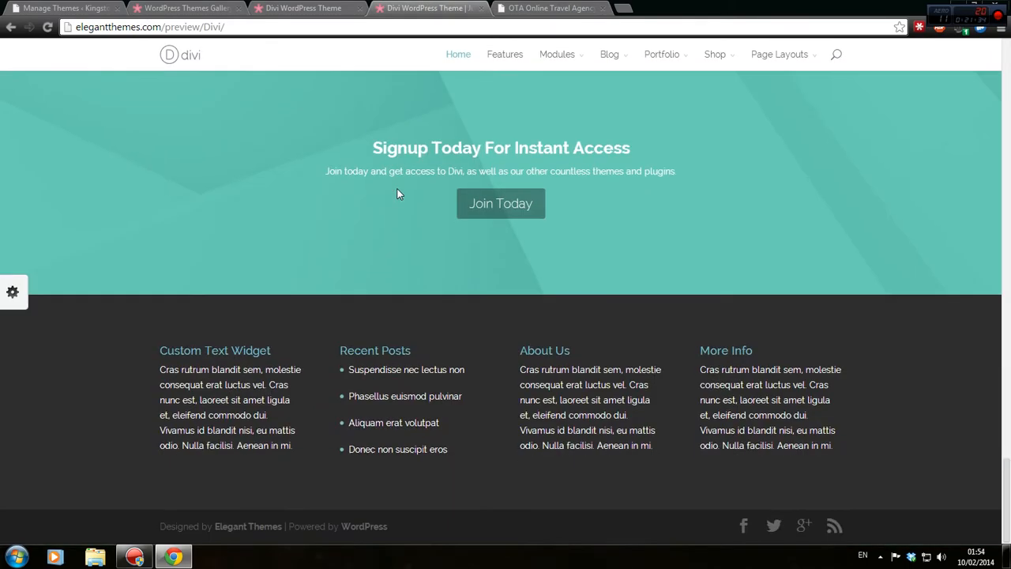
{"action": "scroll", "coordinate": [403, 205], "scroll_direction": "up", "scroll_amount": 10}
{"action": "scroll", "coordinate": [465, 287], "scroll_direction": "up", "scroll_amount": 8}
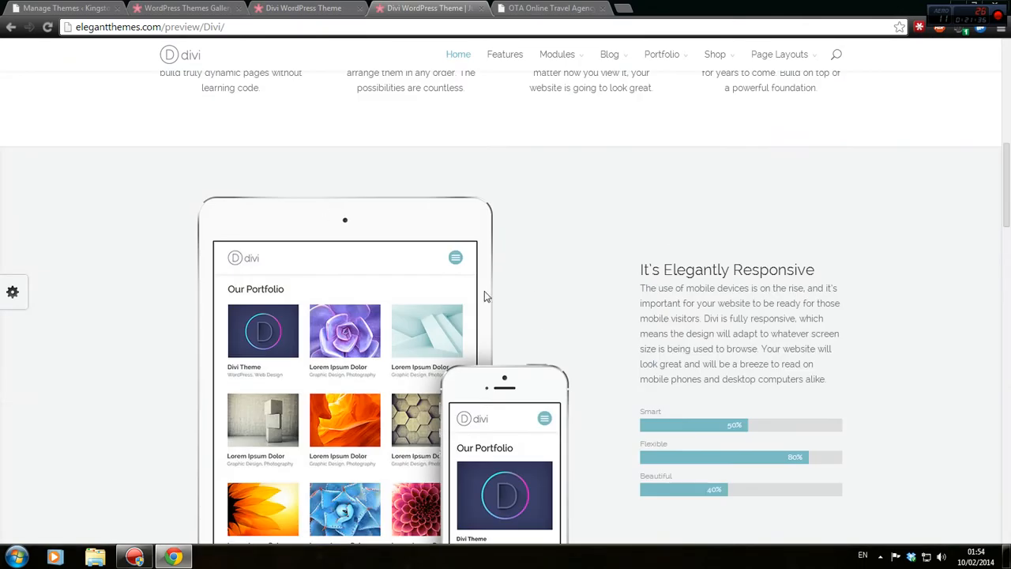
{"action": "scroll", "coordinate": [458, 252], "scroll_direction": "up", "scroll_amount": 6}
{"action": "left_click", "coordinate": [550, 8]}
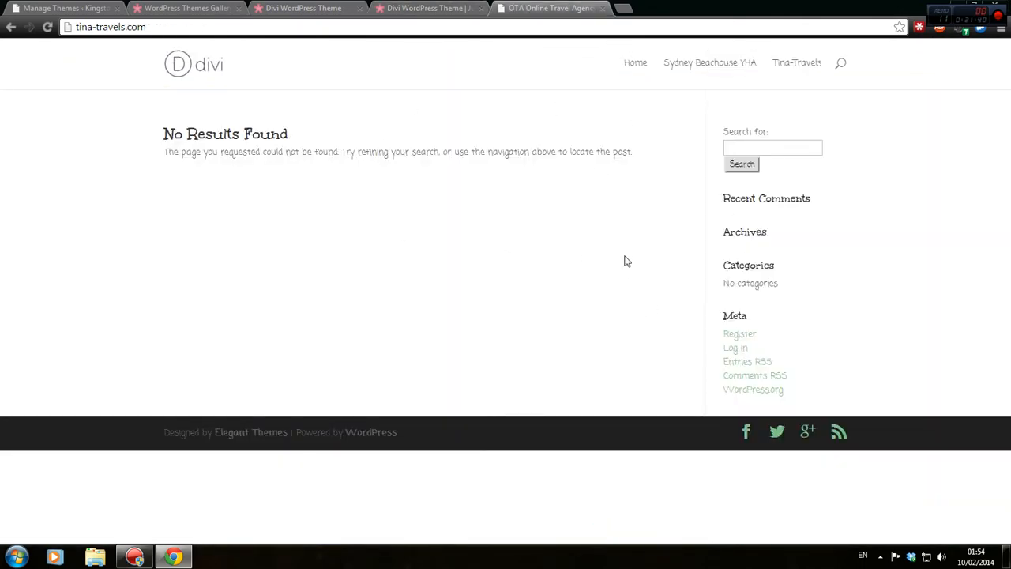
{"action": "left_click", "coordinate": [422, 7]}
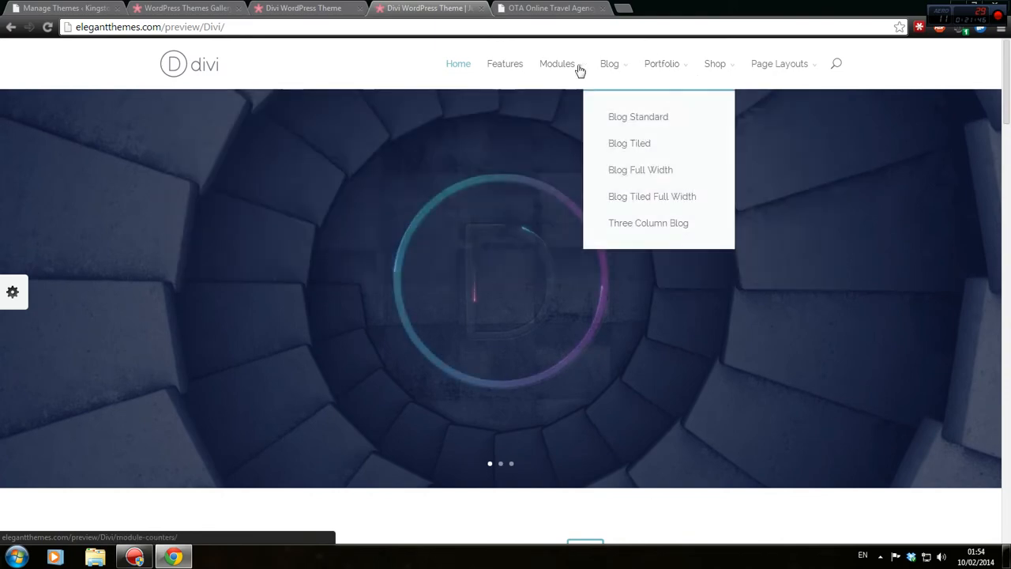
Open Blog > Blog Standard in the Divi preview, then close the tina-travels.com tab.
{"action": "mouse_move", "coordinate": [619, 73]}
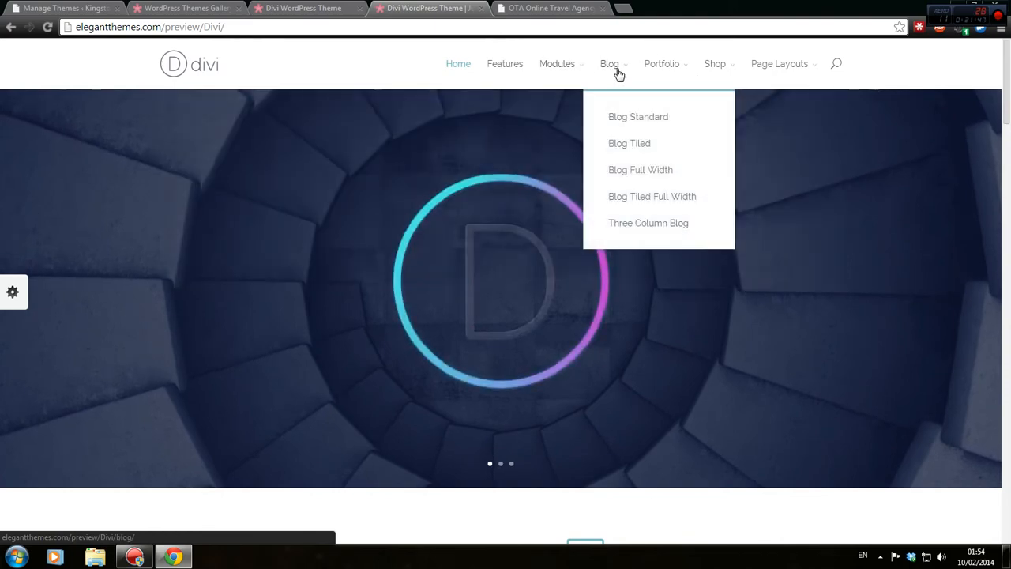
{"action": "left_click", "coordinate": [638, 128]}
{"action": "scroll", "coordinate": [637, 126], "scroll_direction": "down", "scroll_amount": 3}
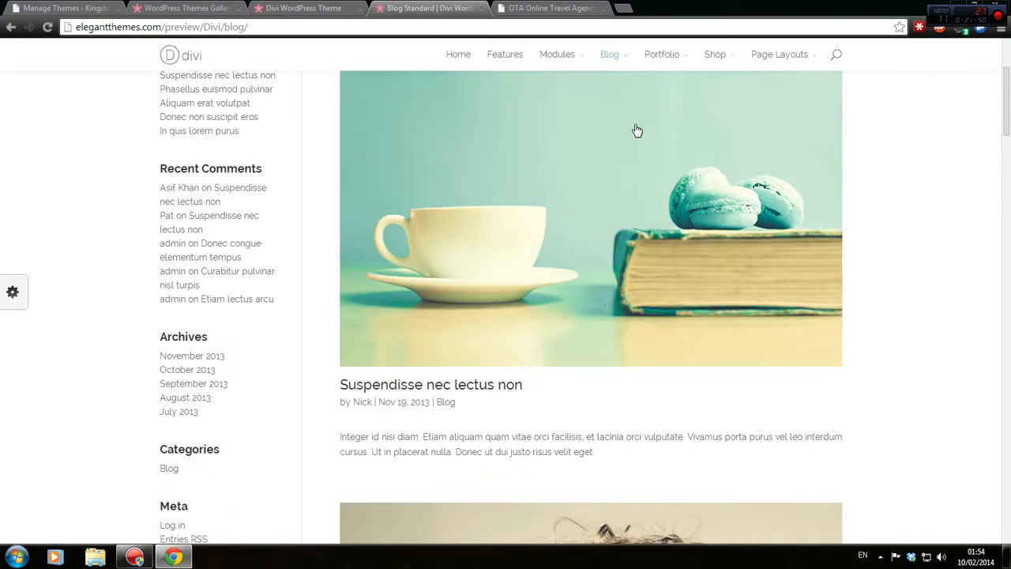
{"action": "scroll", "coordinate": [639, 243], "scroll_direction": "down", "scroll_amount": 11}
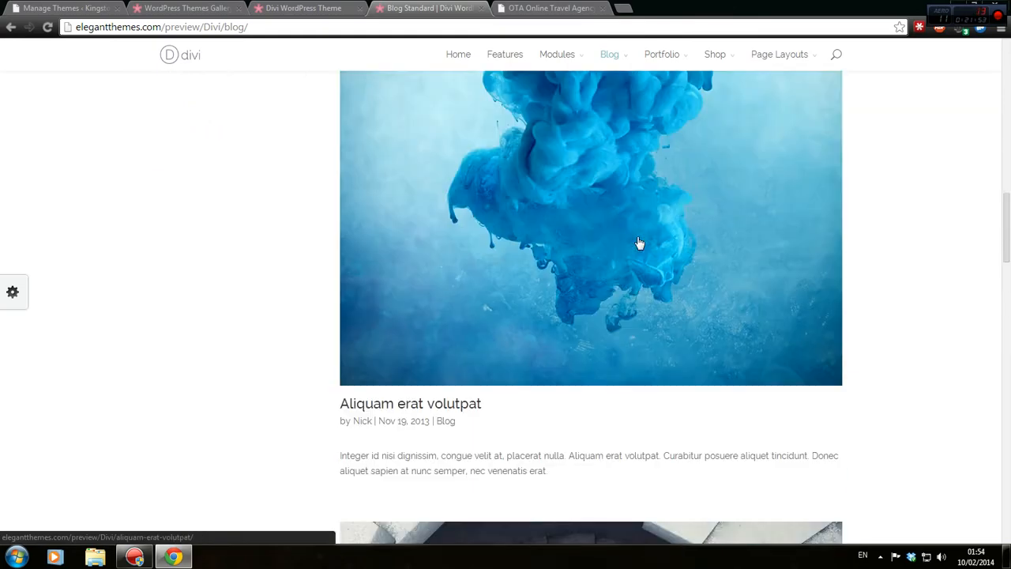
{"action": "scroll", "coordinate": [644, 233], "scroll_direction": "up", "scroll_amount": 12}
{"action": "left_click", "coordinate": [593, 8]}
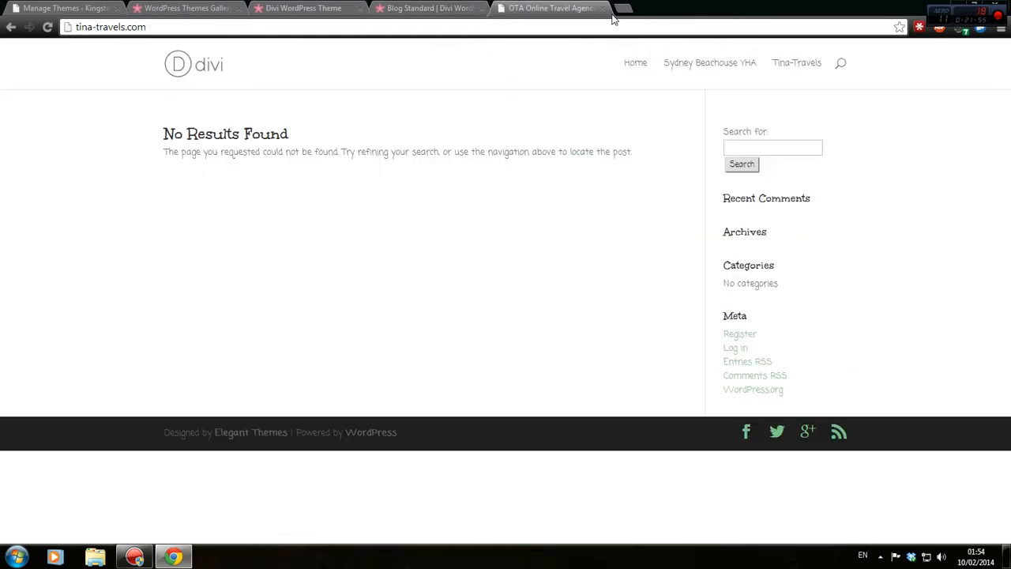
{"action": "left_click", "coordinate": [602, 9]}
Close the Divi WordPress Theme tab and return to the themes gallery.
{"action": "left_click", "coordinate": [301, 8]}
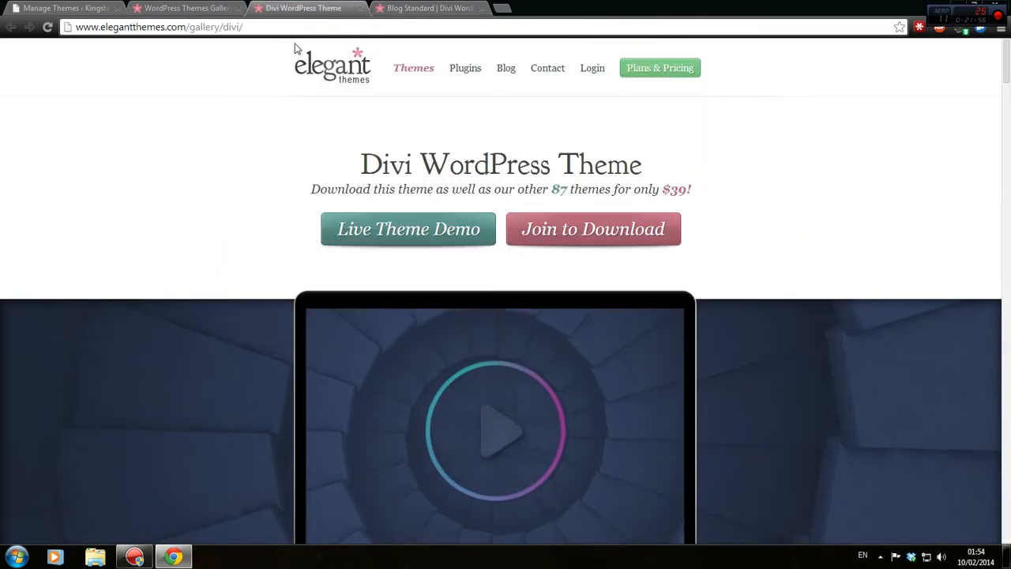
{"action": "left_click", "coordinate": [361, 7]}
{"action": "left_click", "coordinate": [209, 7]}
Open the Foxy theme page from the gallery in a new tab and switch to it.
{"action": "scroll", "coordinate": [345, 189], "scroll_direction": "up", "scroll_amount": 2}
{"action": "scroll", "coordinate": [349, 196], "scroll_direction": "down", "scroll_amount": 4}
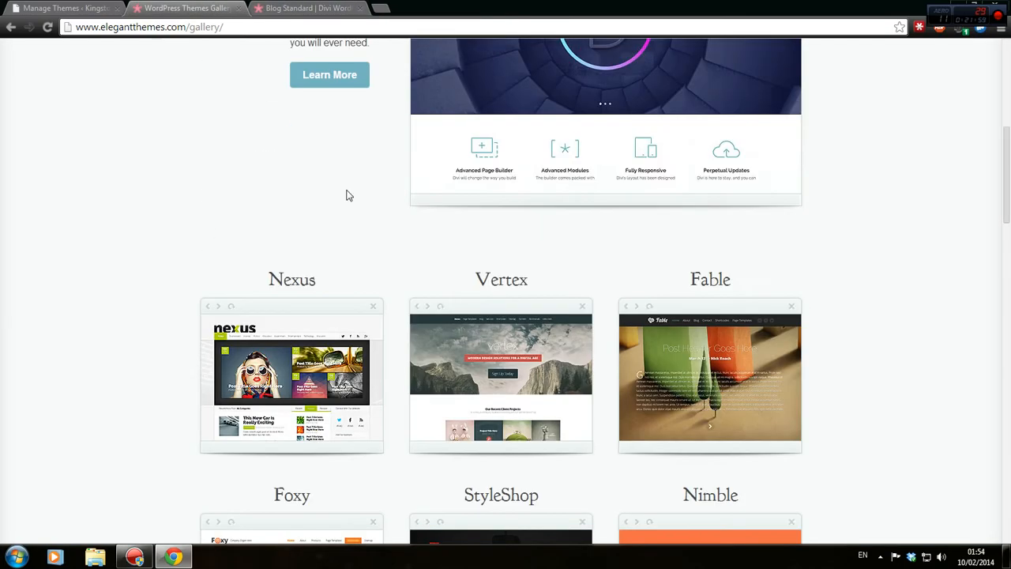
{"action": "scroll", "coordinate": [349, 195], "scroll_direction": "up", "scroll_amount": 5}
{"action": "scroll", "coordinate": [208, 213], "scroll_direction": "down", "scroll_amount": 6}
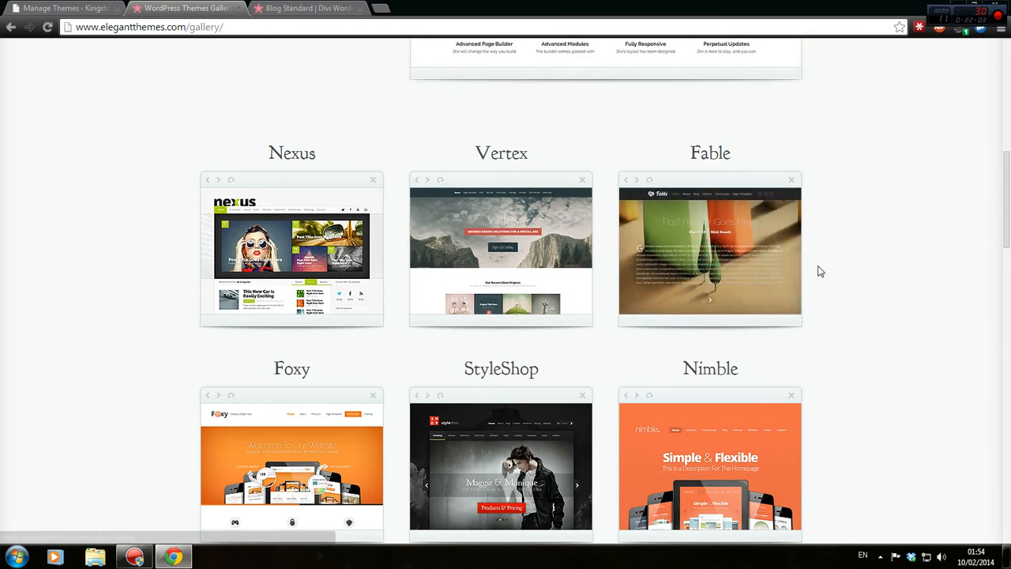
{"action": "scroll", "coordinate": [243, 253], "scroll_direction": "down", "scroll_amount": 2}
{"action": "scroll", "coordinate": [242, 253], "scroll_direction": "down", "scroll_amount": 1}
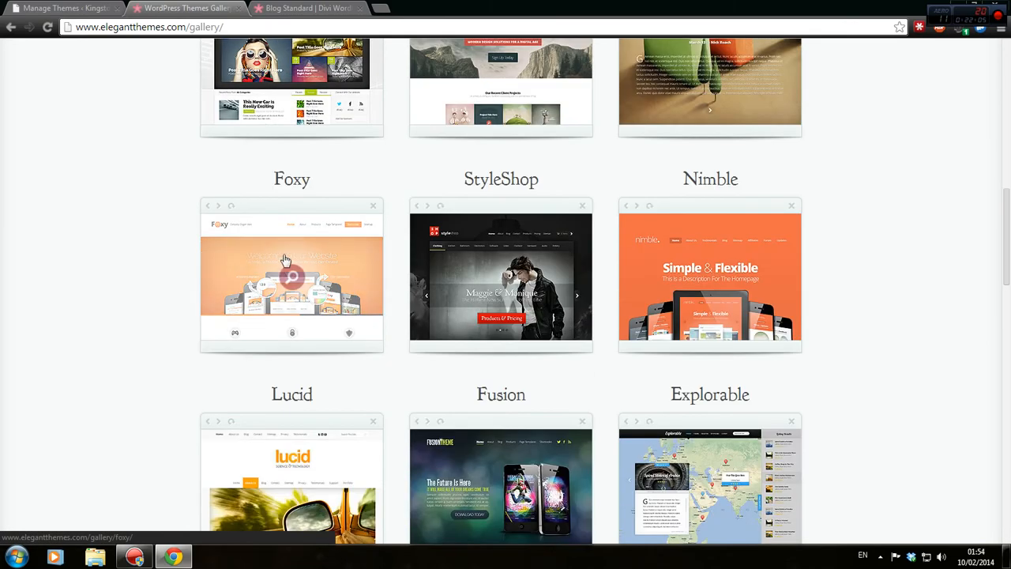
{"action": "right_click", "coordinate": [328, 259]}
{"action": "left_click", "coordinate": [352, 269]}
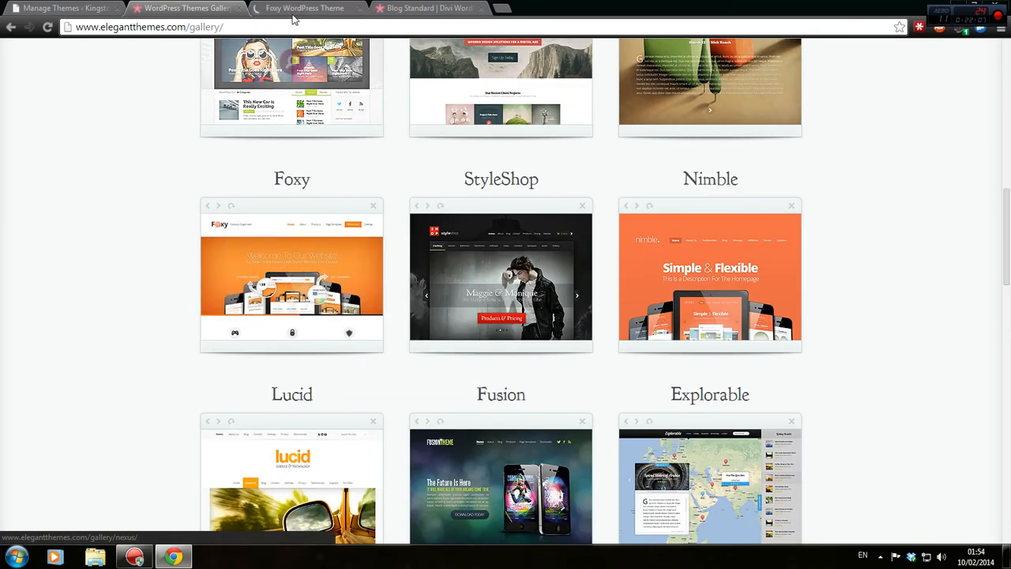
{"action": "left_click", "coordinate": [268, 7]}
Launch the Foxy live demo and add the StyleShop theme product to its cart.
{"action": "left_click", "coordinate": [421, 228]}
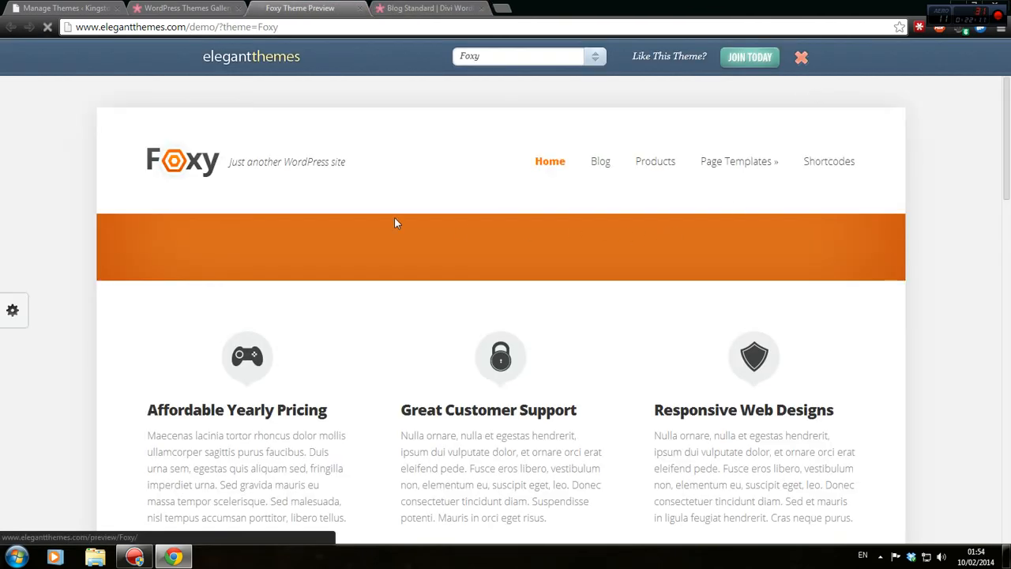
{"action": "scroll", "coordinate": [296, 207], "scroll_direction": "down", "scroll_amount": 10}
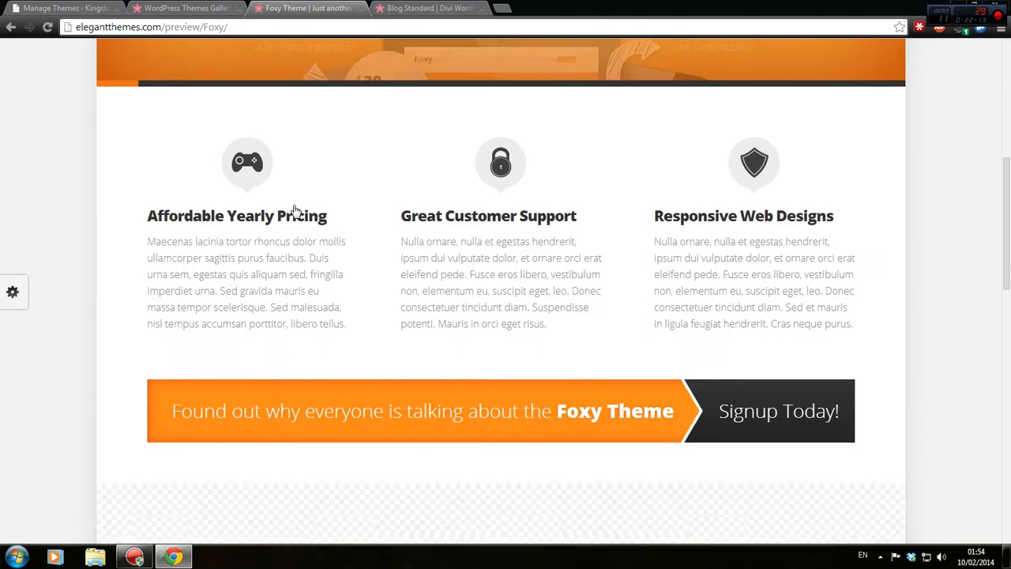
{"action": "scroll", "coordinate": [287, 203], "scroll_direction": "down", "scroll_amount": 5}
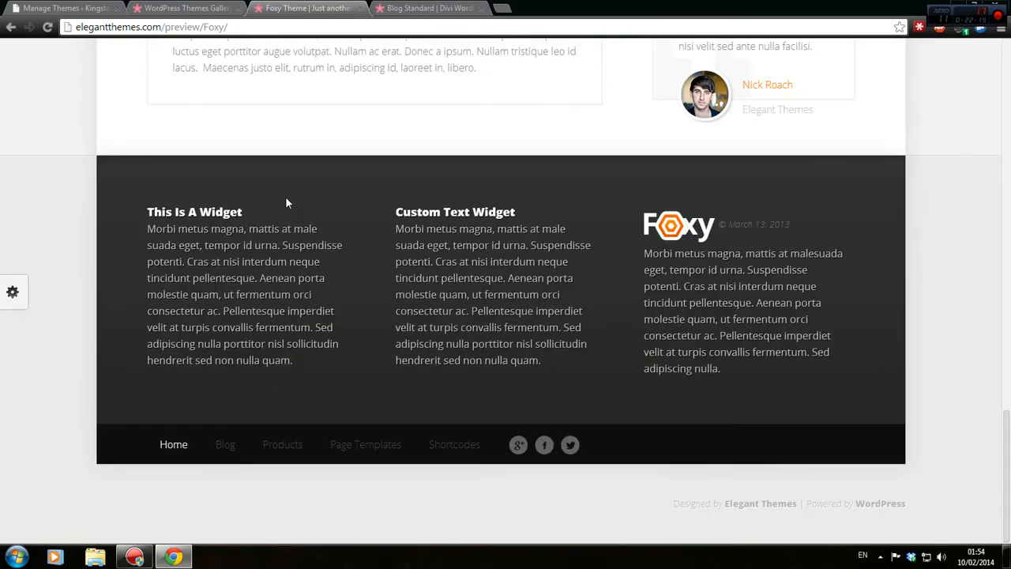
{"action": "scroll", "coordinate": [285, 196], "scroll_direction": "up", "scroll_amount": 15}
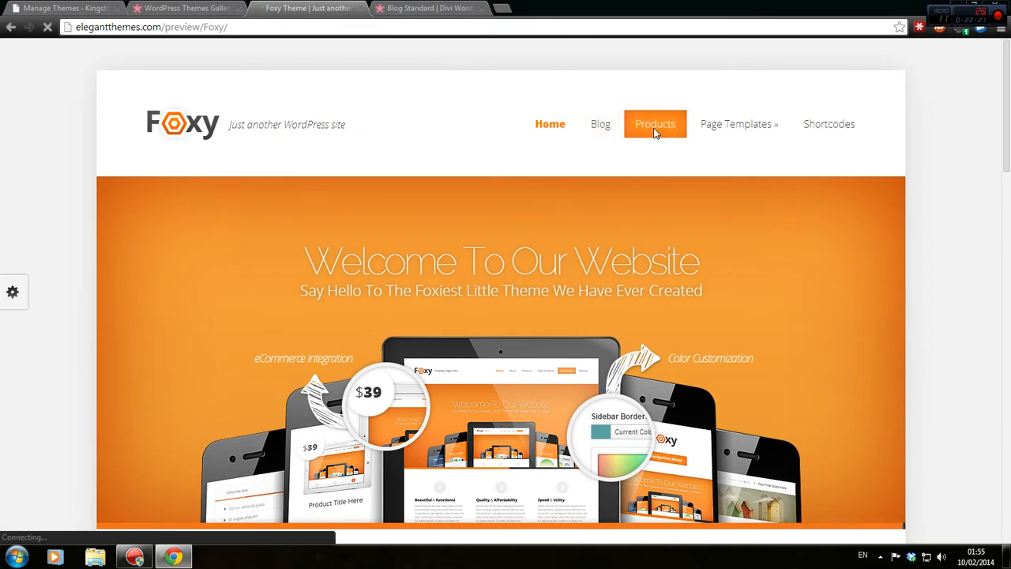
{"action": "scroll", "coordinate": [645, 146], "scroll_direction": "down", "scroll_amount": 2}
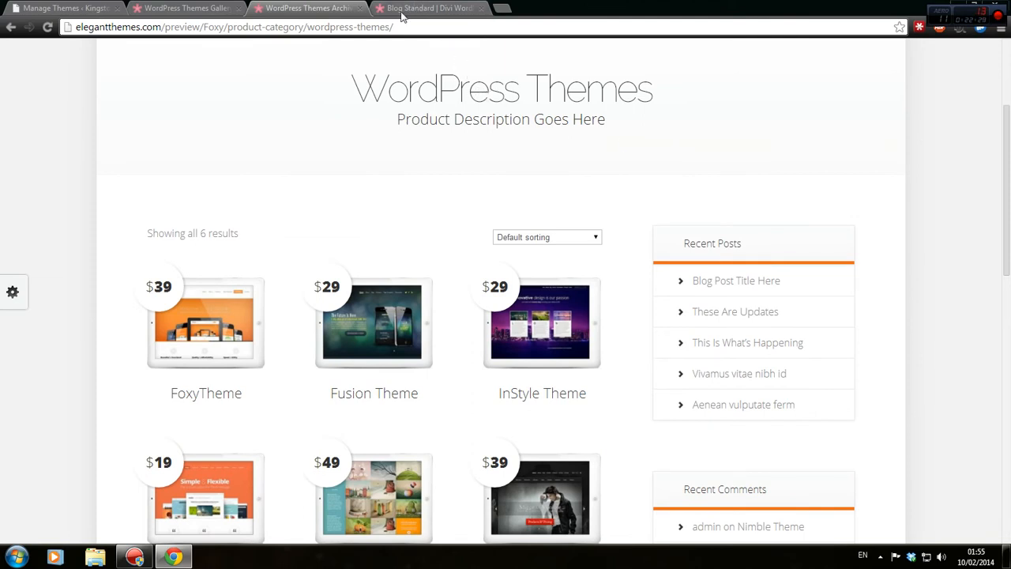
{"action": "scroll", "coordinate": [566, 327], "scroll_direction": "down", "scroll_amount": 3}
{"action": "left_click", "coordinate": [505, 141]}
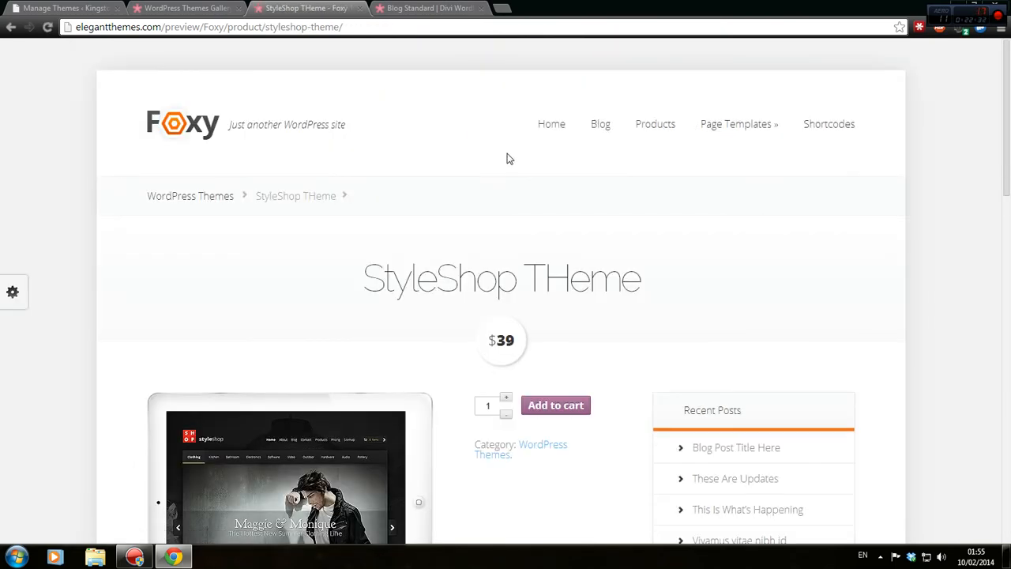
{"action": "scroll", "coordinate": [509, 160], "scroll_direction": "down", "scroll_amount": 6}
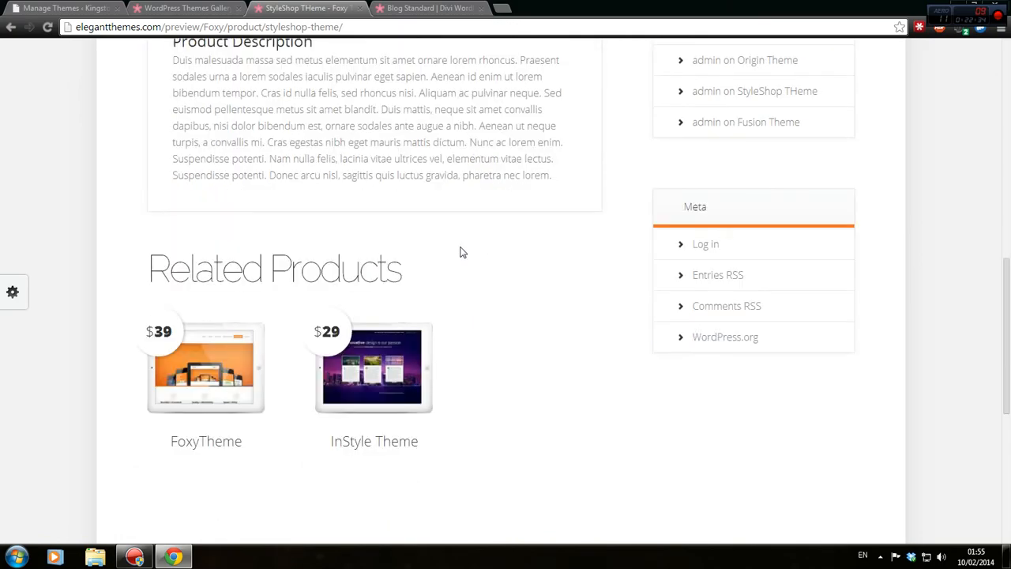
{"action": "scroll", "coordinate": [410, 240], "scroll_direction": "up", "scroll_amount": 5}
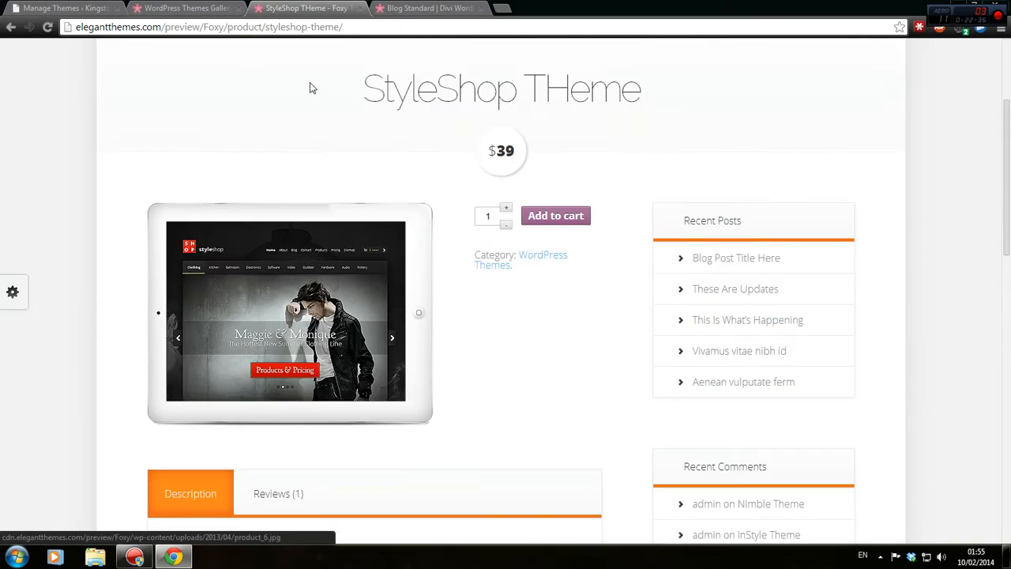
{"action": "left_click", "coordinate": [577, 216]}
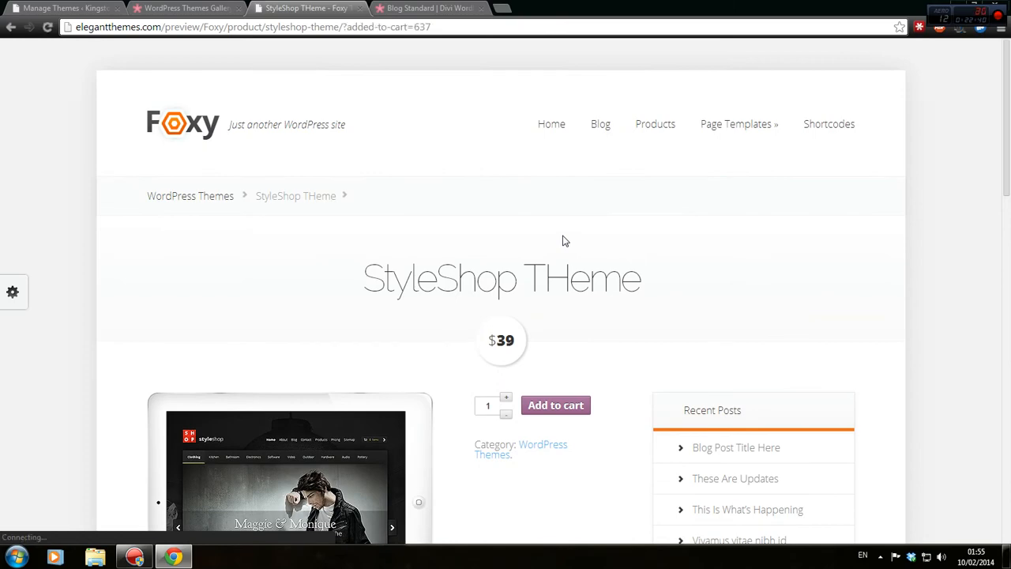
Return to the Foxy home page, advance the slider, and close the demo tab.
{"action": "scroll", "coordinate": [577, 304], "scroll_direction": "down", "scroll_amount": 3}
{"action": "scroll", "coordinate": [574, 303], "scroll_direction": "up", "scroll_amount": 3}
{"action": "left_click", "coordinate": [208, 118]}
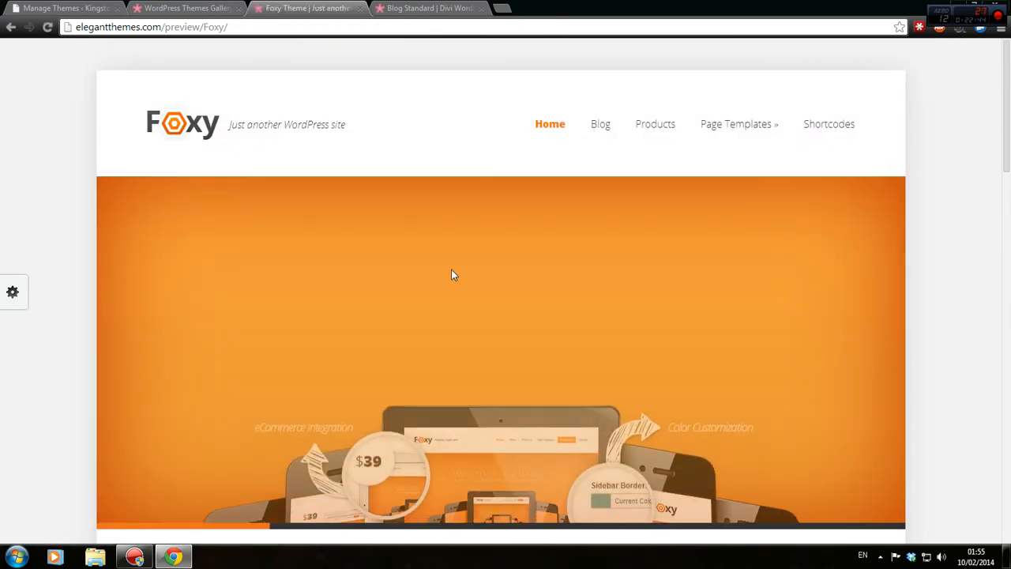
{"action": "scroll", "coordinate": [451, 269], "scroll_direction": "down", "scroll_amount": 4}
{"action": "scroll", "coordinate": [452, 286], "scroll_direction": "up", "scroll_amount": 4}
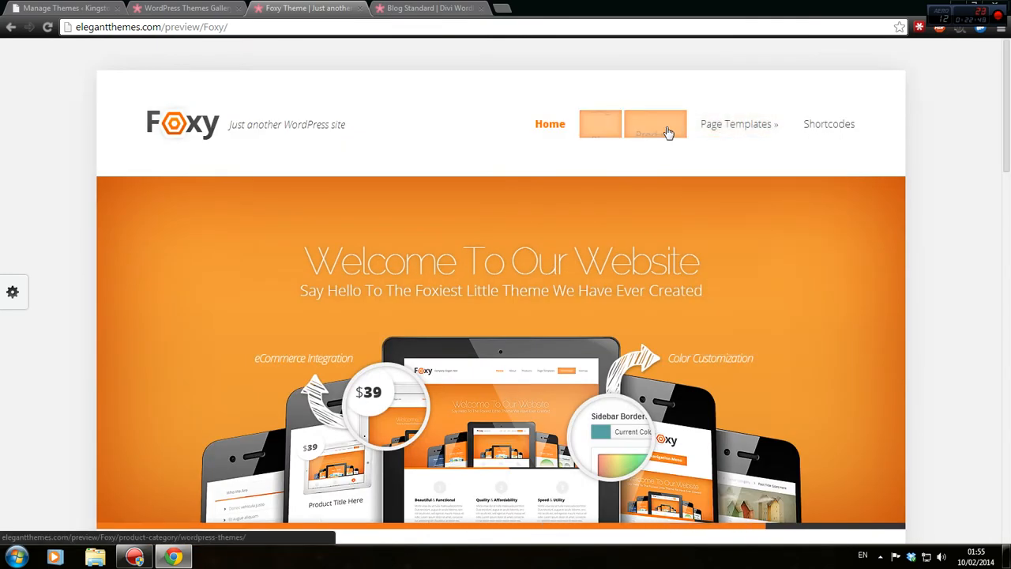
{"action": "scroll", "coordinate": [624, 146], "scroll_direction": "down", "scroll_amount": 4}
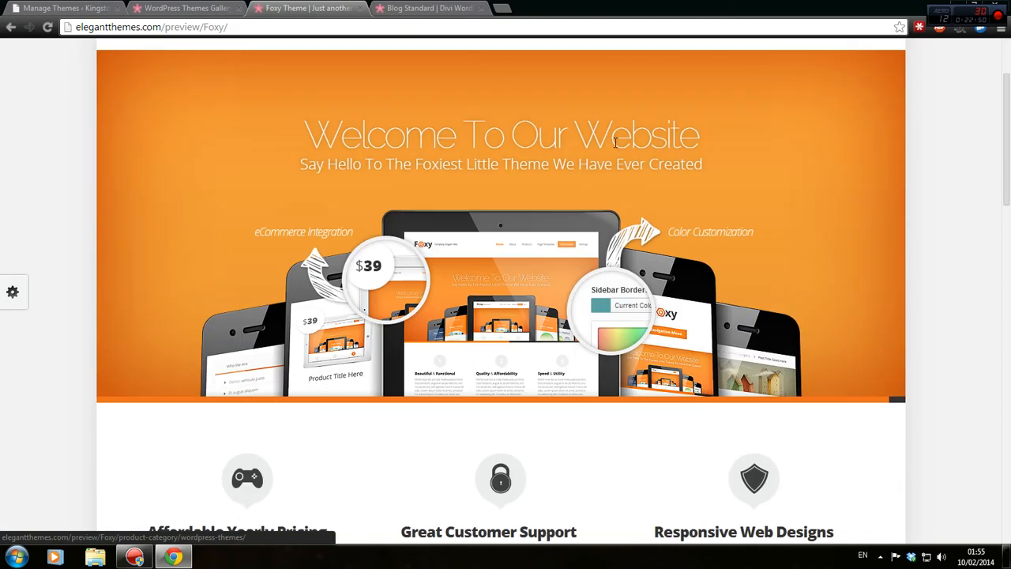
{"action": "scroll", "coordinate": [848, 165], "scroll_direction": "up", "scroll_amount": 2}
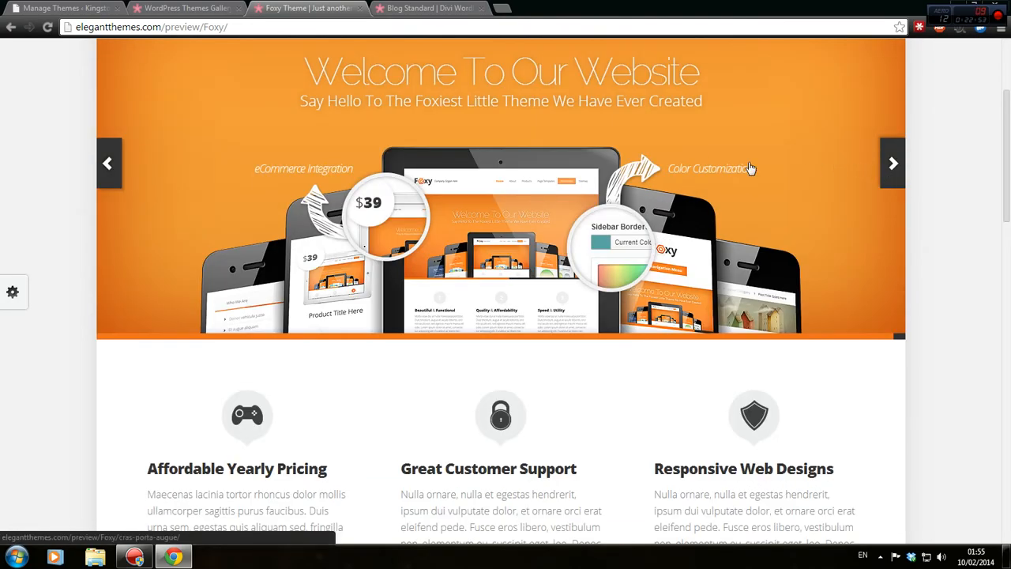
{"action": "left_click", "coordinate": [886, 164]}
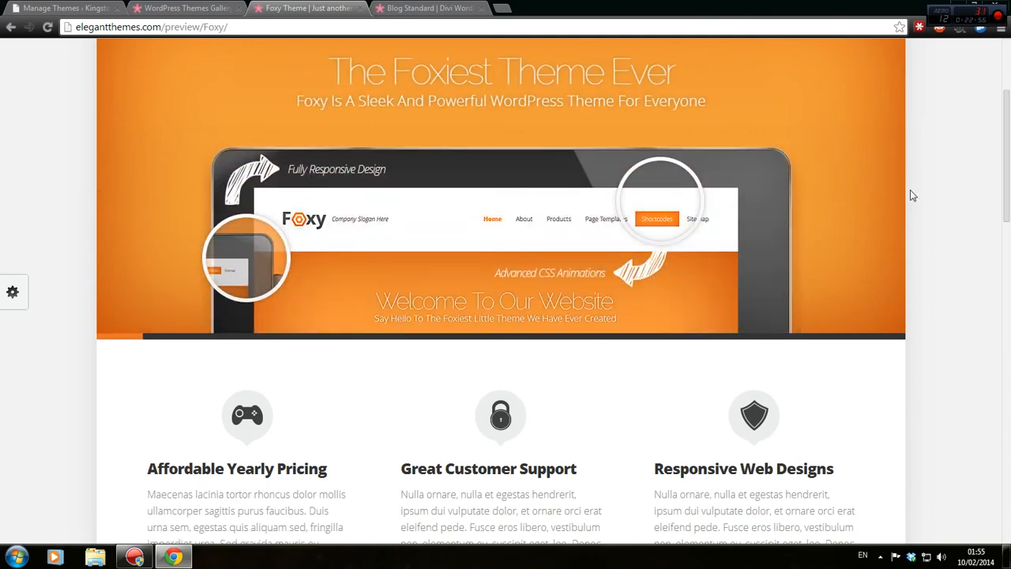
{"action": "middle_click", "coordinate": [260, 6]}
Open the Nimble and Flexible theme pages from the gallery in new tabs.
{"action": "left_click", "coordinate": [190, 8]}
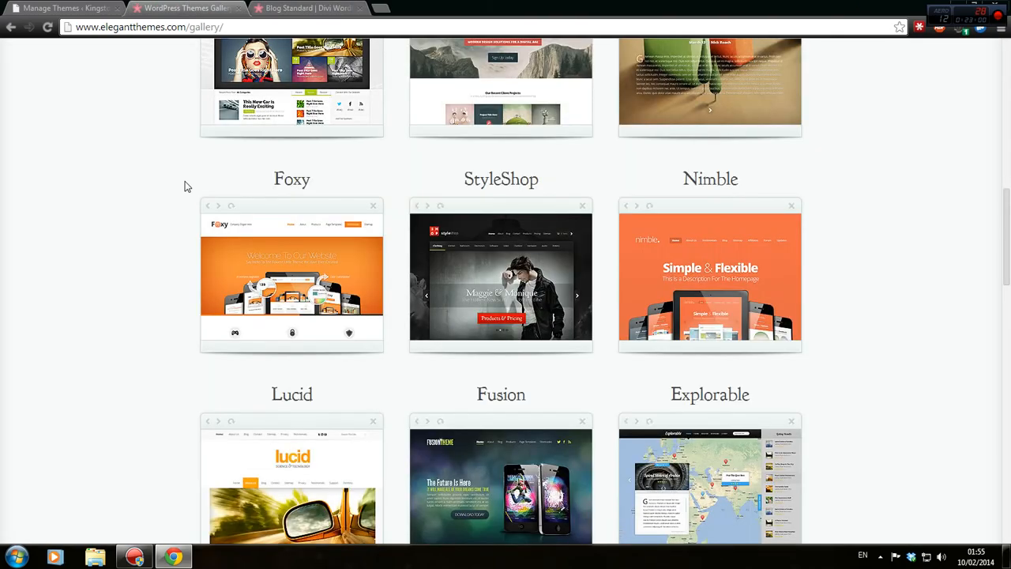
{"action": "scroll", "coordinate": [185, 185], "scroll_direction": "down", "scroll_amount": 2}
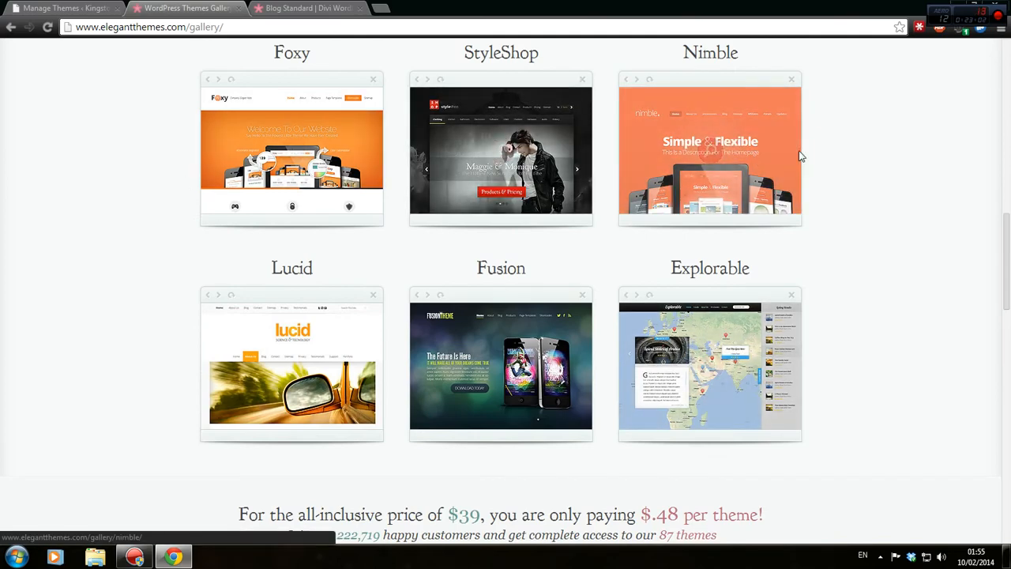
{"action": "right_click", "coordinate": [700, 137]}
{"action": "left_click", "coordinate": [734, 141]}
{"action": "scroll", "coordinate": [795, 237], "scroll_direction": "down", "scroll_amount": 2}
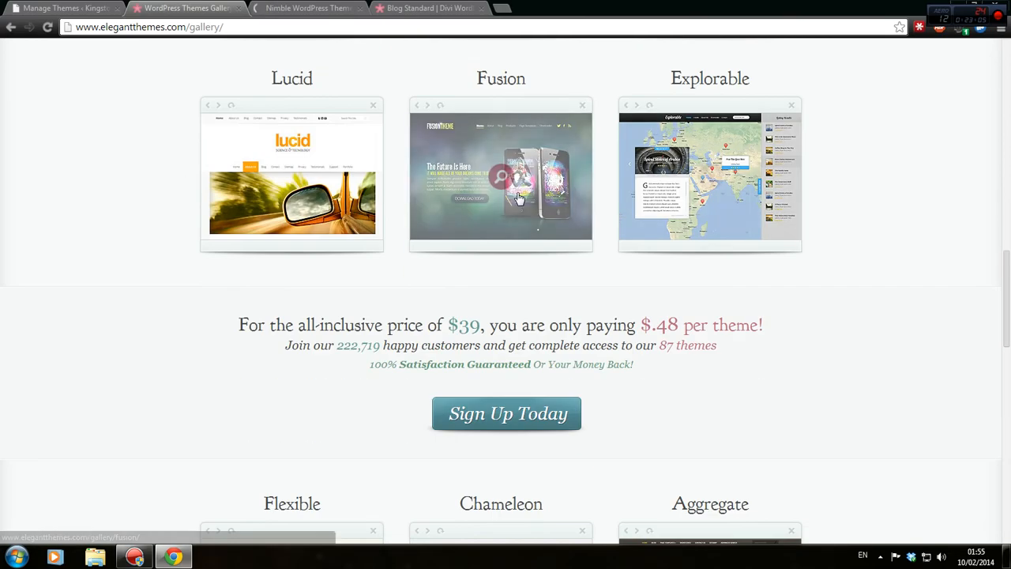
{"action": "scroll", "coordinate": [516, 198], "scroll_direction": "down", "scroll_amount": 5}
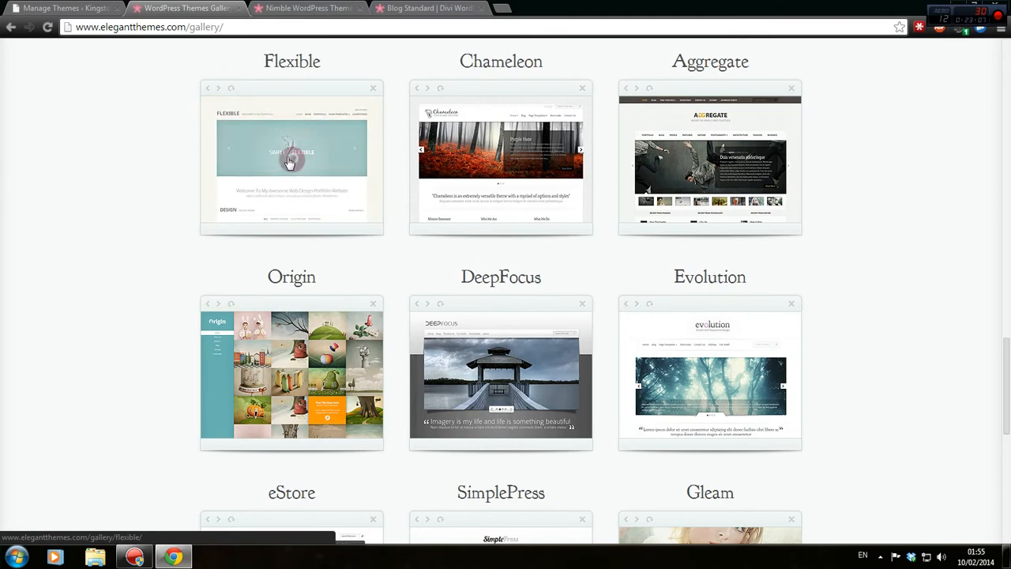
{"action": "middle_click", "coordinate": [350, 153]}
Browse through pages 2 and 3 of the theme gallery.
{"action": "scroll", "coordinate": [199, 228], "scroll_direction": "down", "scroll_amount": 2}
{"action": "scroll", "coordinate": [196, 225], "scroll_direction": "down", "scroll_amount": 3}
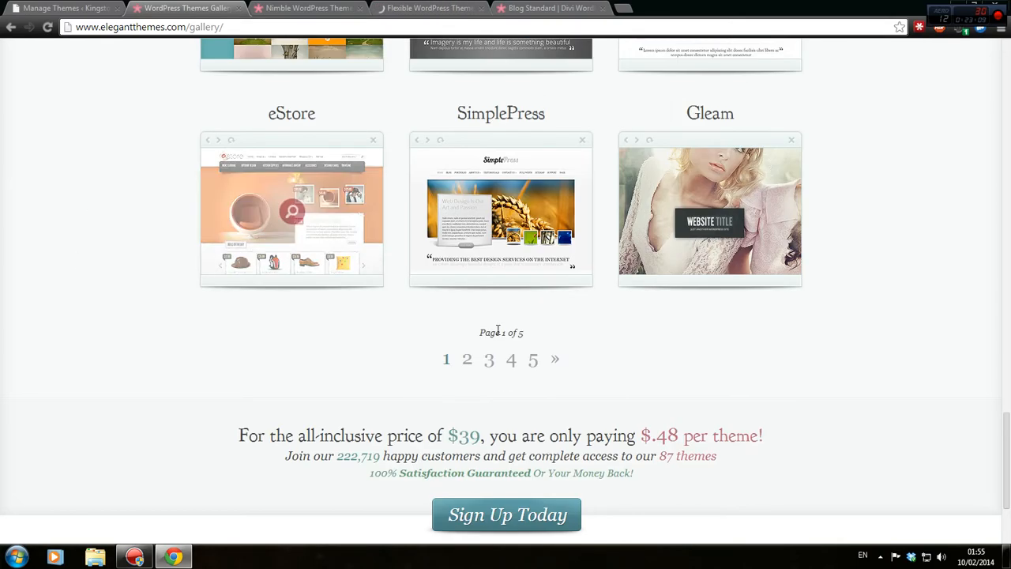
{"action": "left_click", "coordinate": [555, 359]}
{"action": "scroll", "coordinate": [476, 390], "scroll_direction": "down", "scroll_amount": 3}
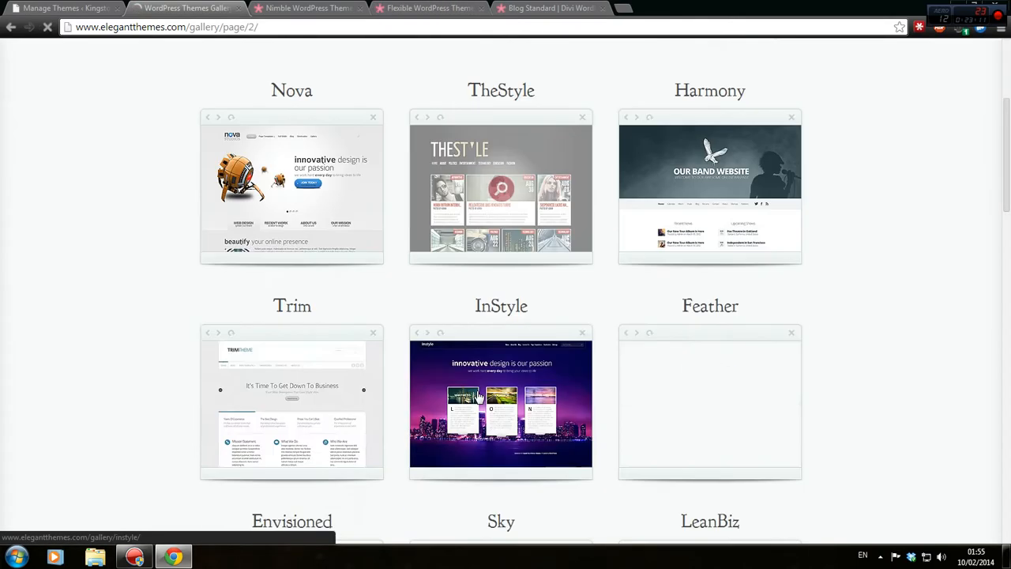
{"action": "scroll", "coordinate": [474, 387], "scroll_direction": "down", "scroll_amount": 3}
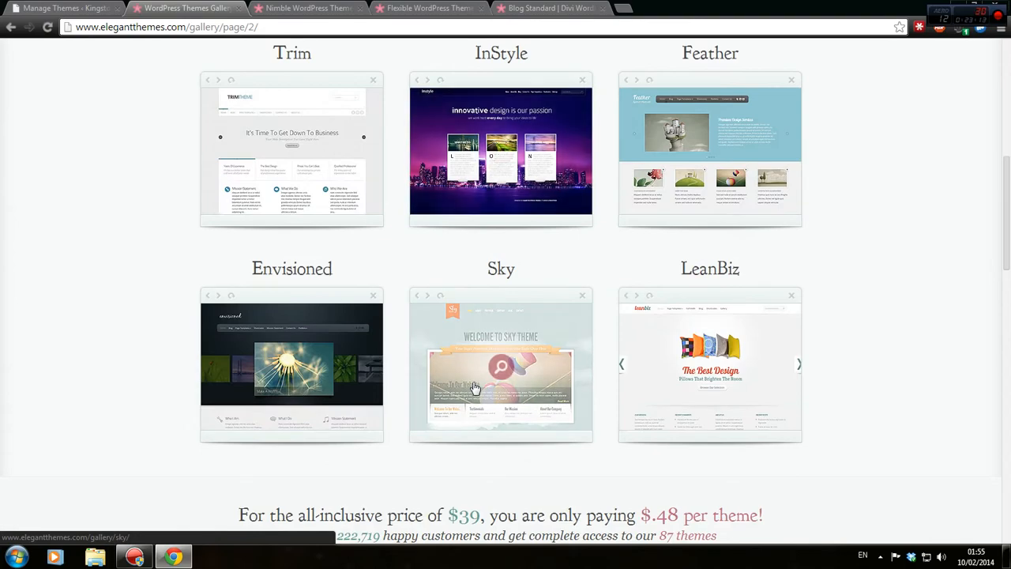
{"action": "scroll", "coordinate": [474, 387], "scroll_direction": "down", "scroll_amount": 9}
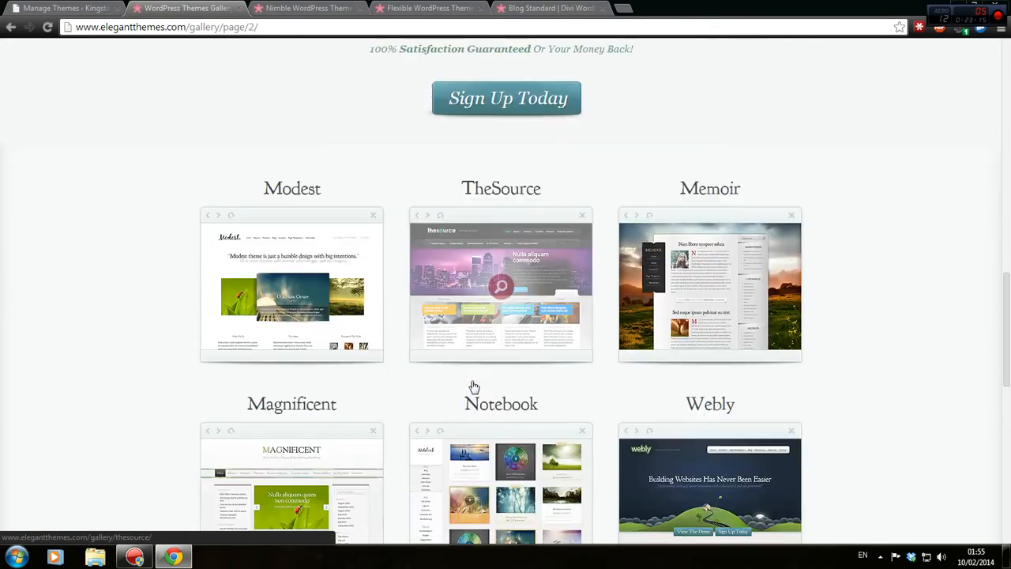
{"action": "scroll", "coordinate": [473, 384], "scroll_direction": "down", "scroll_amount": 3}
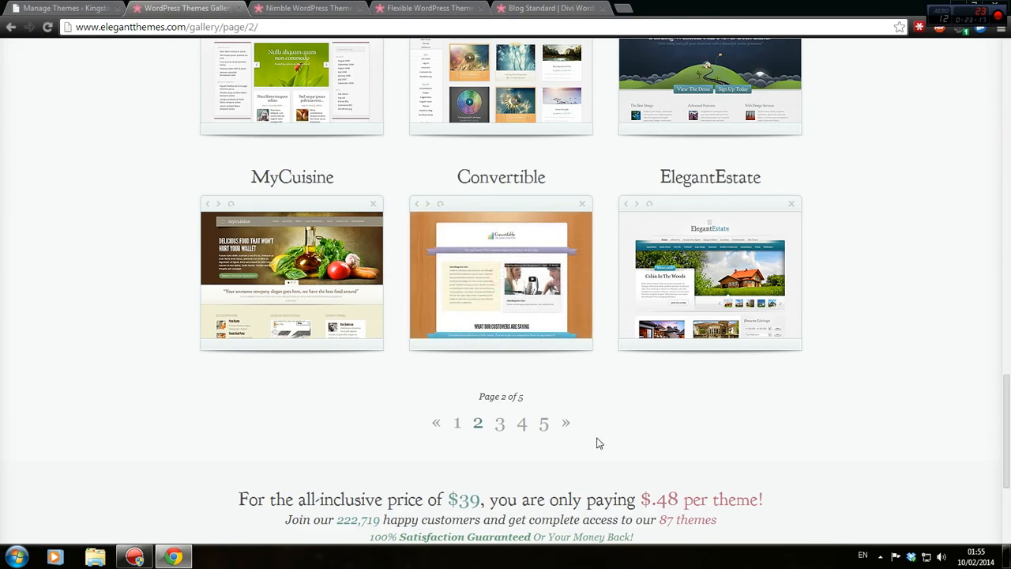
{"action": "left_click", "coordinate": [570, 427]}
{"action": "scroll", "coordinate": [574, 482], "scroll_direction": "down", "scroll_amount": 2}
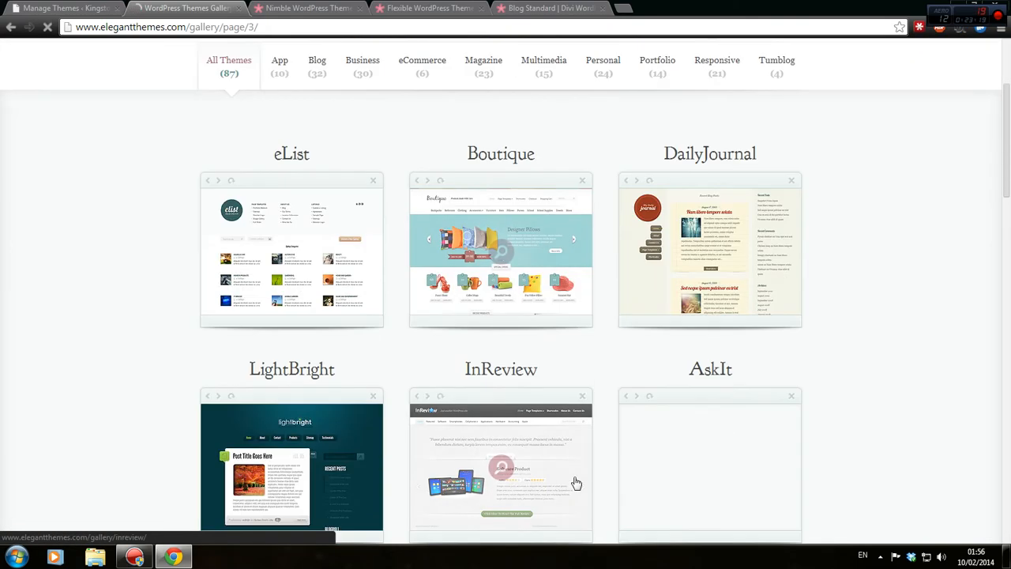
{"action": "scroll", "coordinate": [576, 482], "scroll_direction": "down", "scroll_amount": 3}
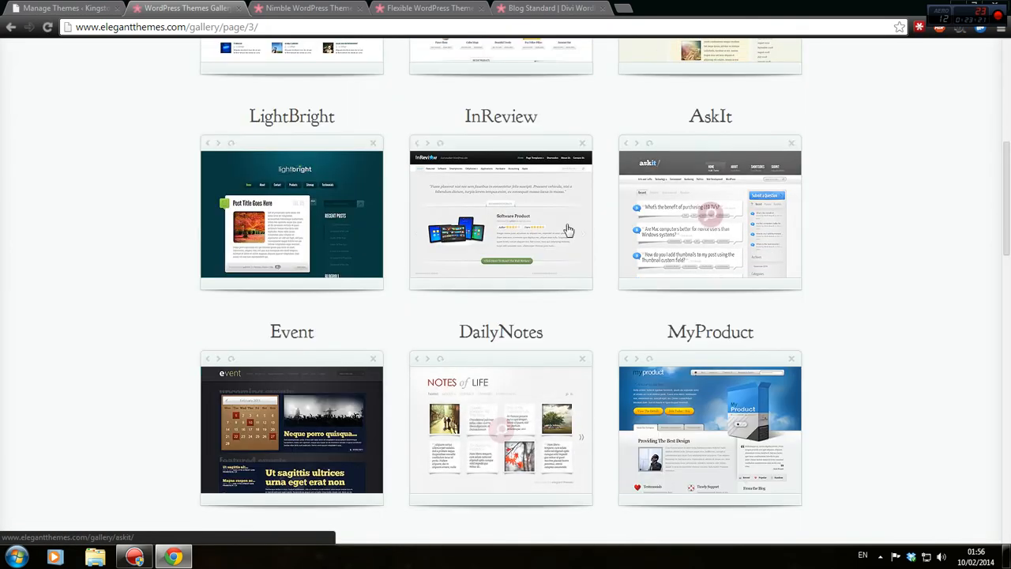
{"action": "scroll", "coordinate": [567, 229], "scroll_direction": "down", "scroll_amount": 4}
{"action": "scroll", "coordinate": [672, 195], "scroll_direction": "down", "scroll_amount": 6}
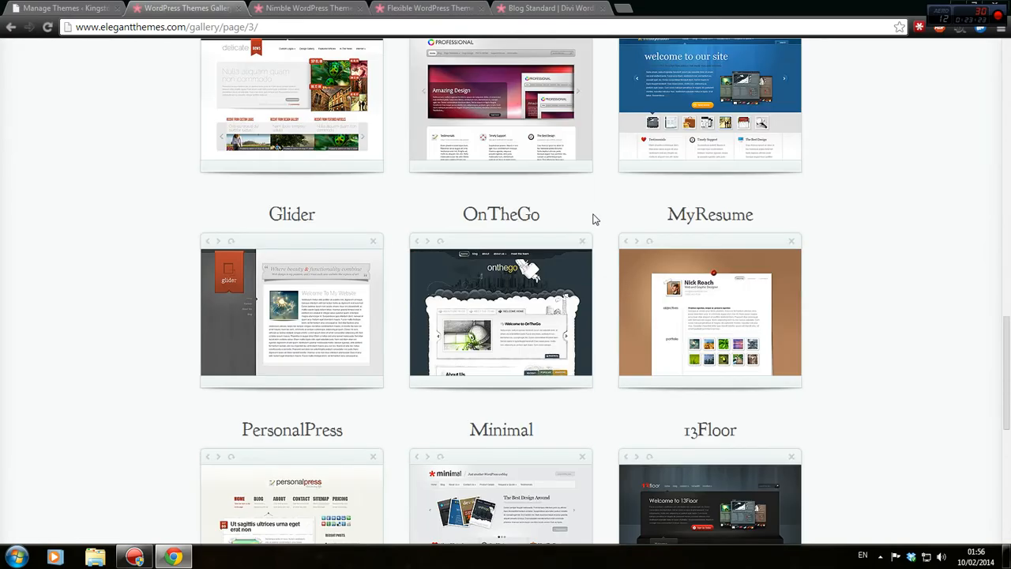
{"action": "scroll", "coordinate": [592, 219], "scroll_direction": "down", "scroll_amount": 2}
{"action": "scroll", "coordinate": [589, 234], "scroll_direction": "up", "scroll_amount": 5}
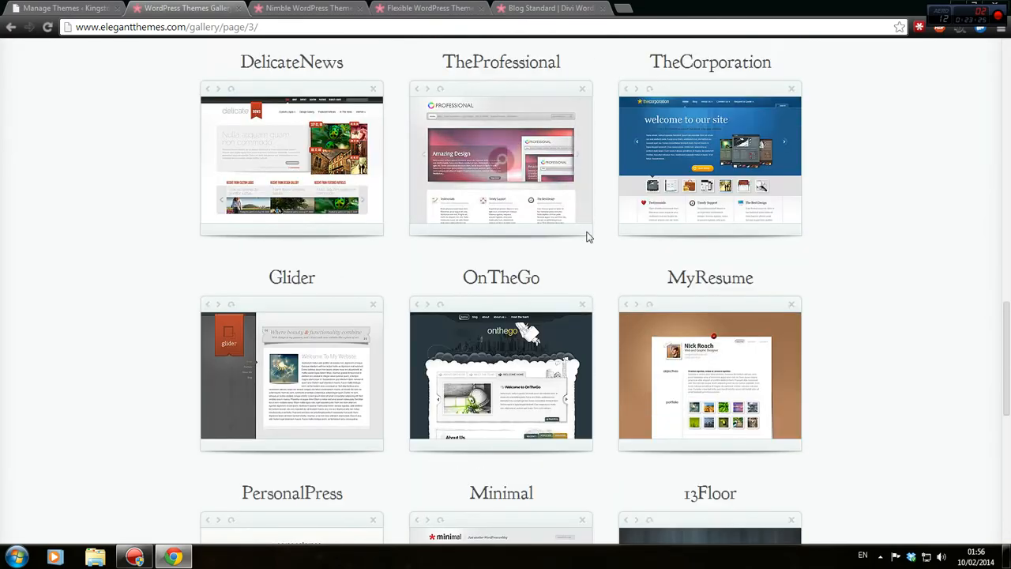
{"action": "scroll", "coordinate": [727, 399], "scroll_direction": "up", "scroll_amount": 4}
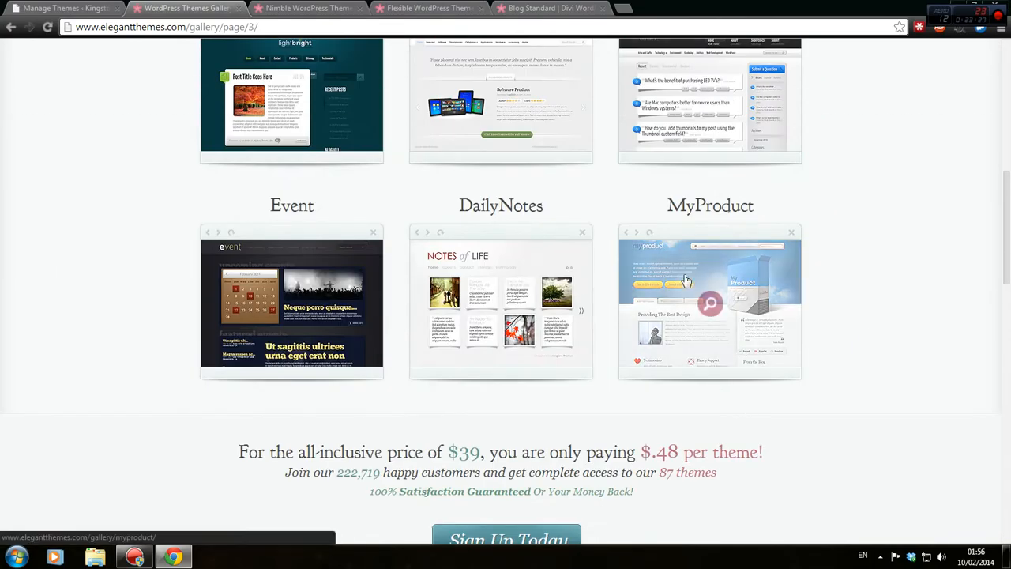
{"action": "scroll", "coordinate": [743, 395], "scroll_direction": "up", "scroll_amount": 3}
{"action": "scroll", "coordinate": [747, 371], "scroll_direction": "down", "scroll_amount": 3}
{"action": "scroll", "coordinate": [706, 316], "scroll_direction": "up", "scroll_amount": 2}
{"action": "scroll", "coordinate": [748, 368], "scroll_direction": "down", "scroll_amount": 10}
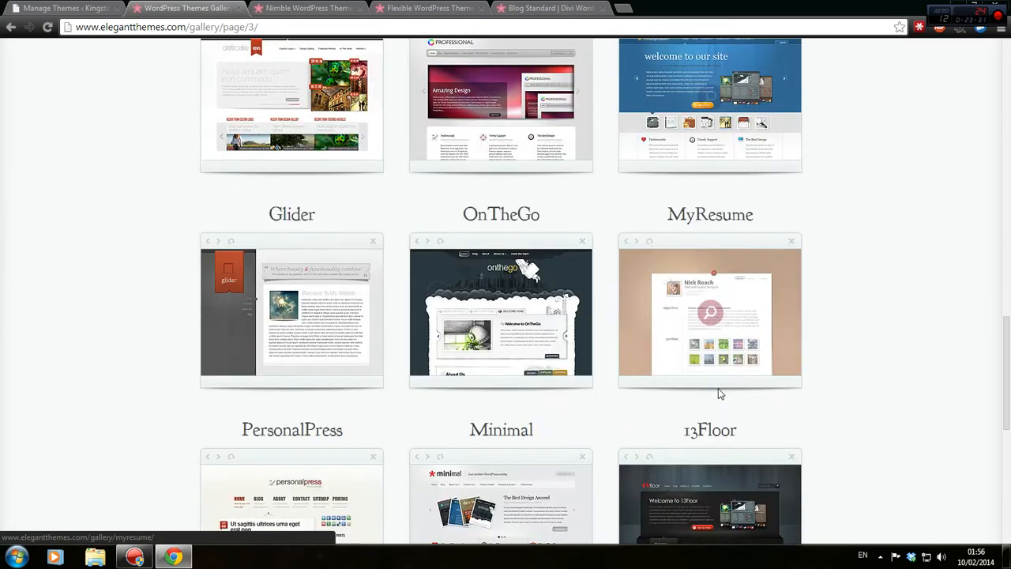
Browse gallery pages 4 and 5, then bring up the Nimble WordPress Theme tab.
{"action": "left_click", "coordinate": [566, 188]}
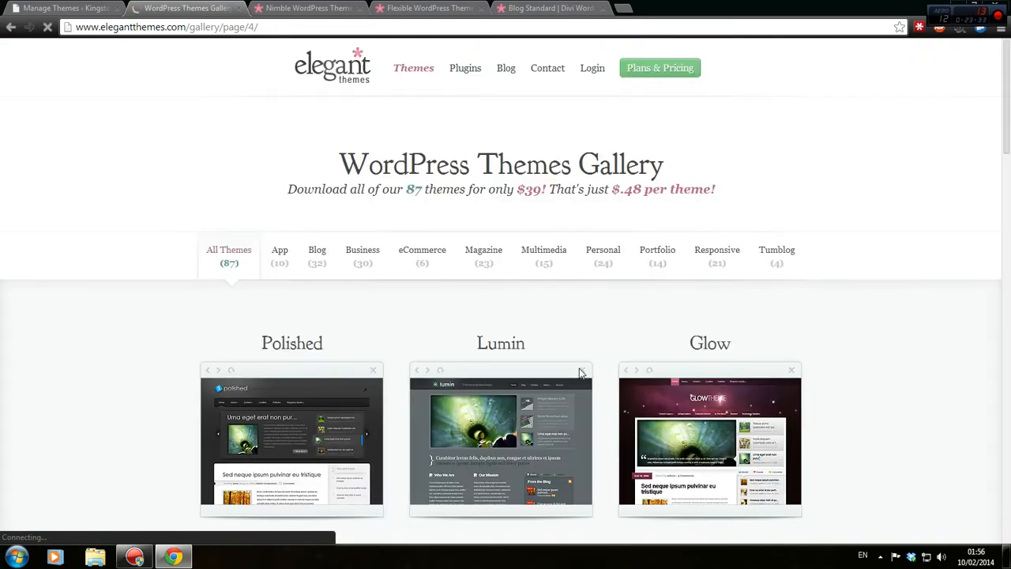
{"action": "scroll", "coordinate": [560, 377], "scroll_direction": "down", "scroll_amount": 3}
{"action": "scroll", "coordinate": [556, 370], "scroll_direction": "down", "scroll_amount": 2}
{"action": "scroll", "coordinate": [556, 370], "scroll_direction": "up", "scroll_amount": 2}
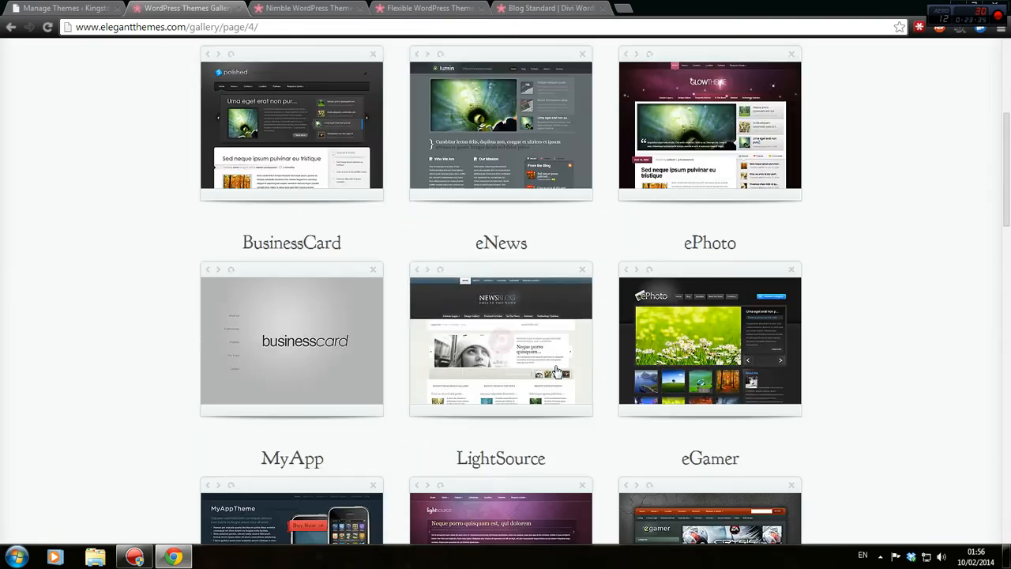
{"action": "scroll", "coordinate": [556, 369], "scroll_direction": "down", "scroll_amount": 10}
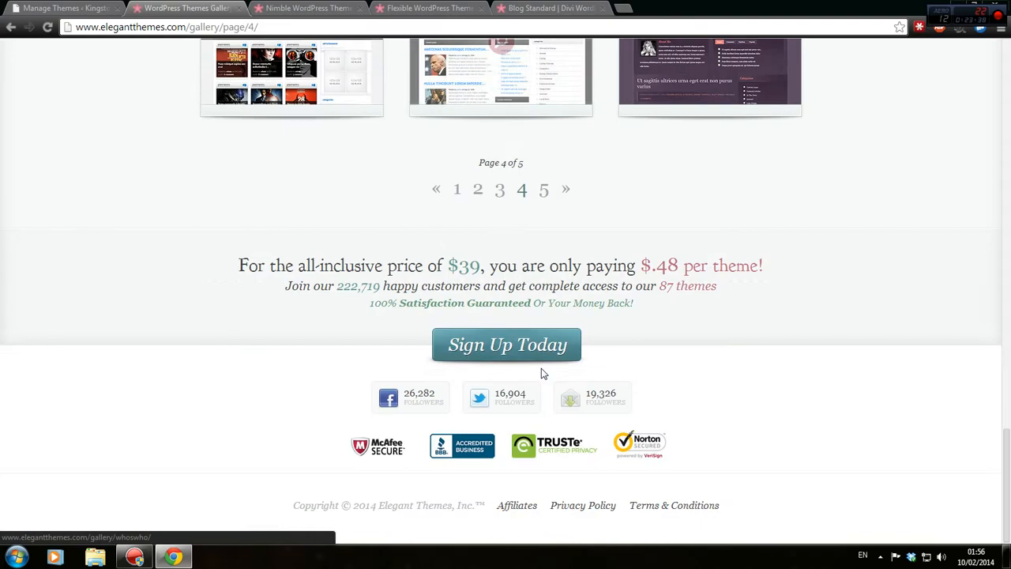
{"action": "left_click", "coordinate": [566, 190]}
{"action": "scroll", "coordinate": [580, 307], "scroll_direction": "down", "scroll_amount": 4}
{"action": "scroll", "coordinate": [580, 307], "scroll_direction": "down", "scroll_amount": 4}
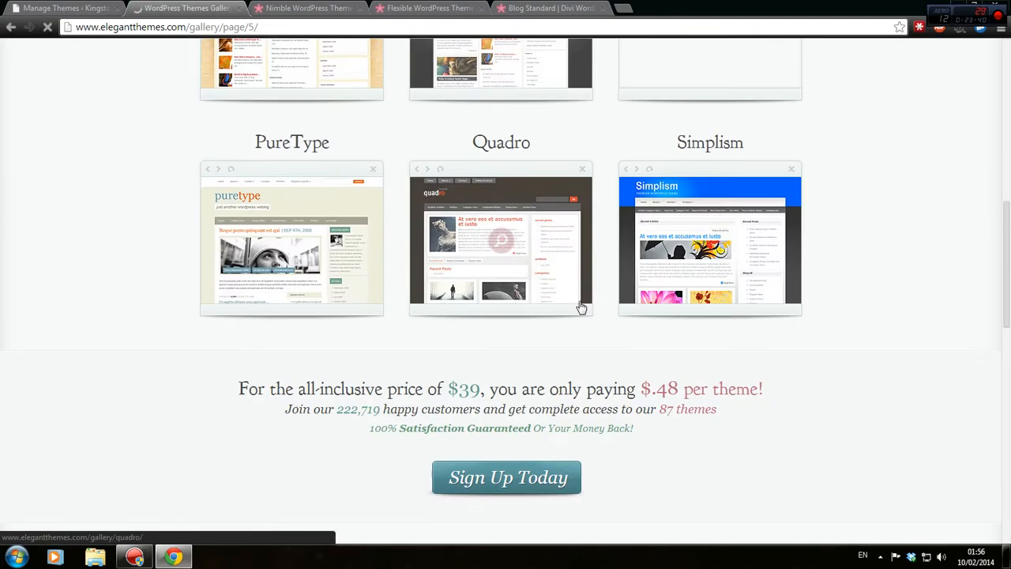
{"action": "scroll", "coordinate": [577, 308], "scroll_direction": "down", "scroll_amount": 5}
{"action": "scroll", "coordinate": [577, 308], "scroll_direction": "down", "scroll_amount": 2}
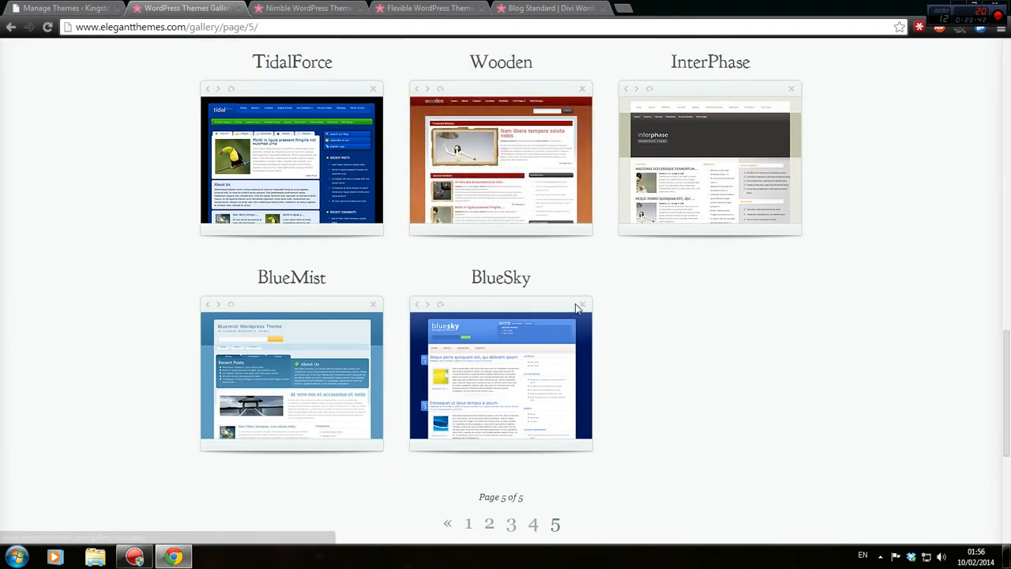
{"action": "scroll", "coordinate": [643, 290], "scroll_direction": "up", "scroll_amount": 6}
{"action": "scroll", "coordinate": [644, 290], "scroll_direction": "up", "scroll_amount": 4}
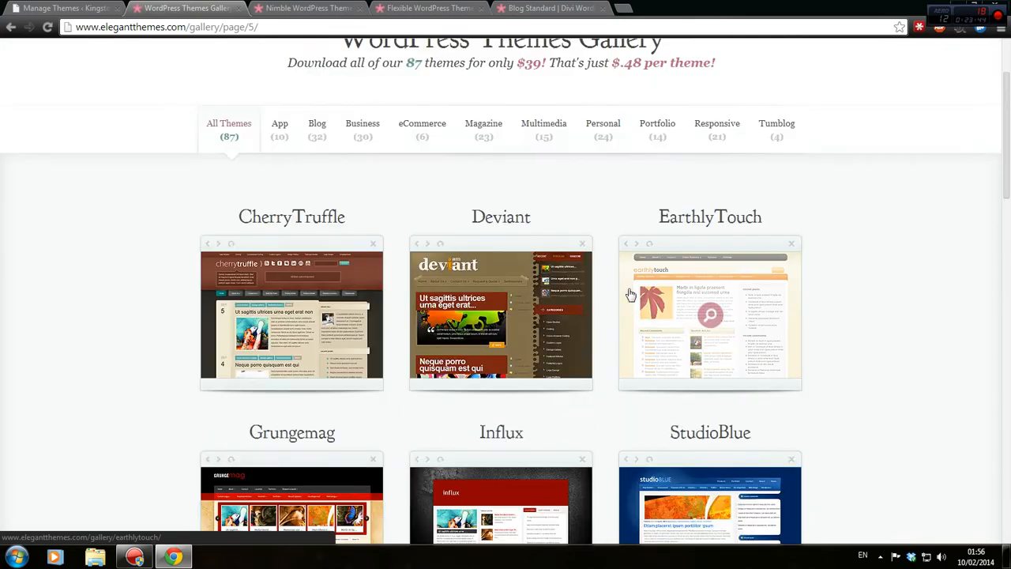
{"action": "left_click", "coordinate": [299, 6]}
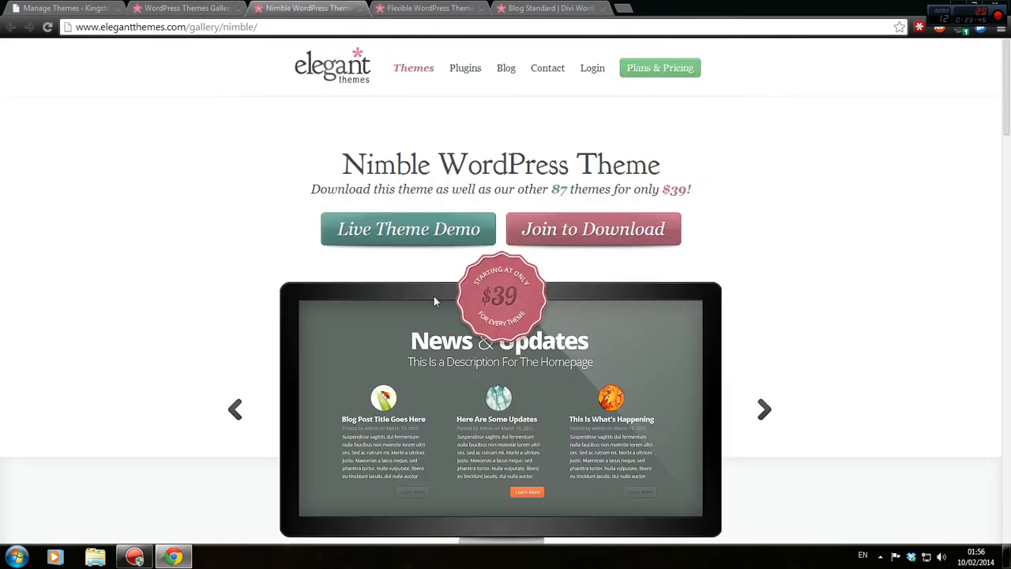
Launch the Nimble live demo without the preview bar, advance its slider twice, and restore the window.
{"action": "left_click", "coordinate": [417, 242]}
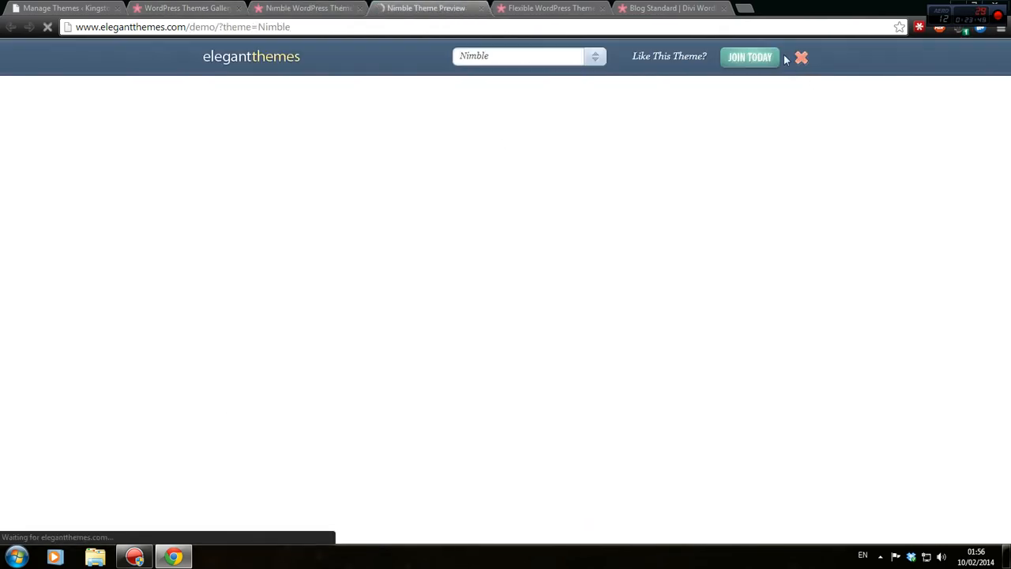
{"action": "left_click", "coordinate": [800, 58]}
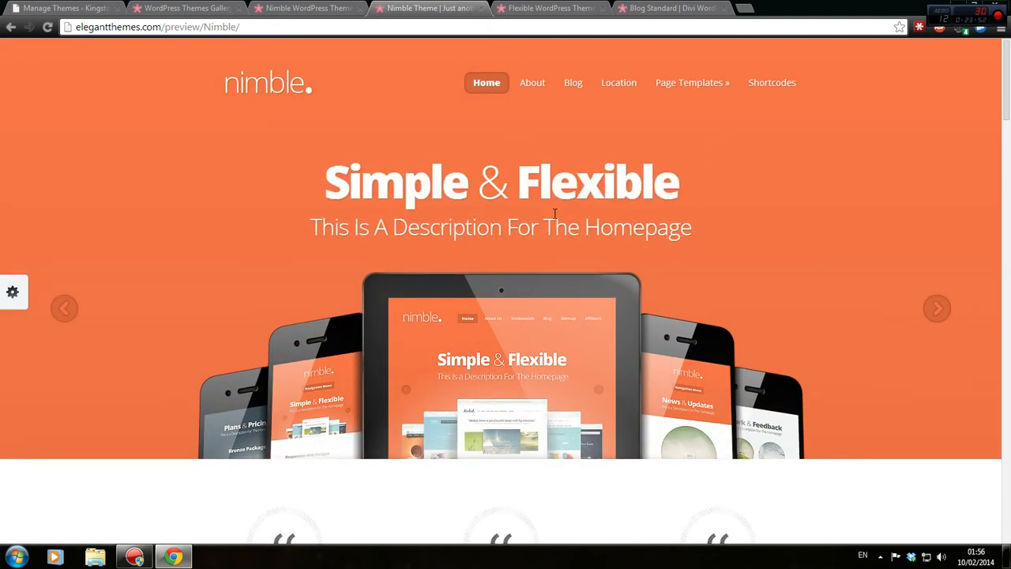
{"action": "left_click", "coordinate": [936, 319]}
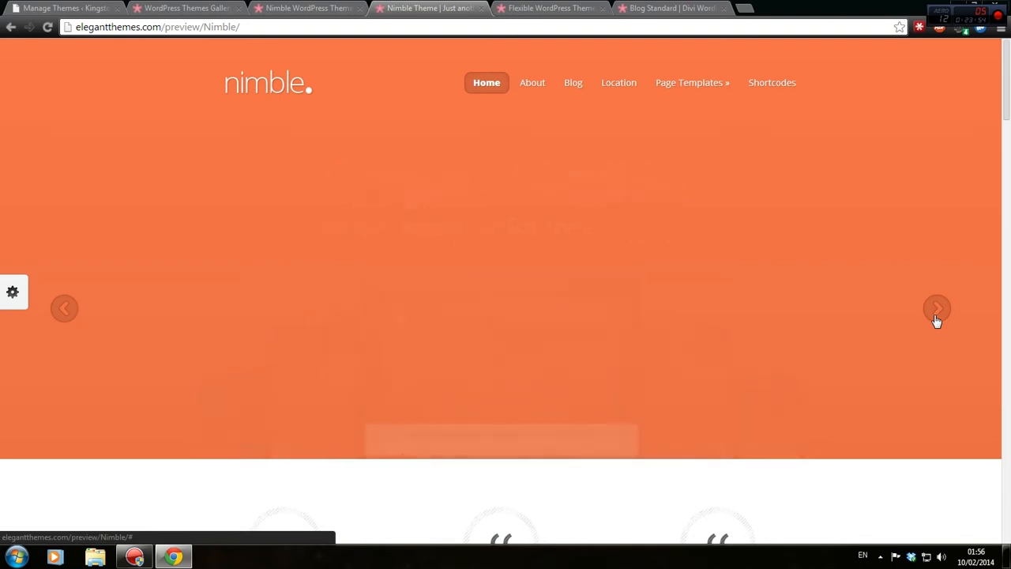
{"action": "left_click", "coordinate": [938, 320]}
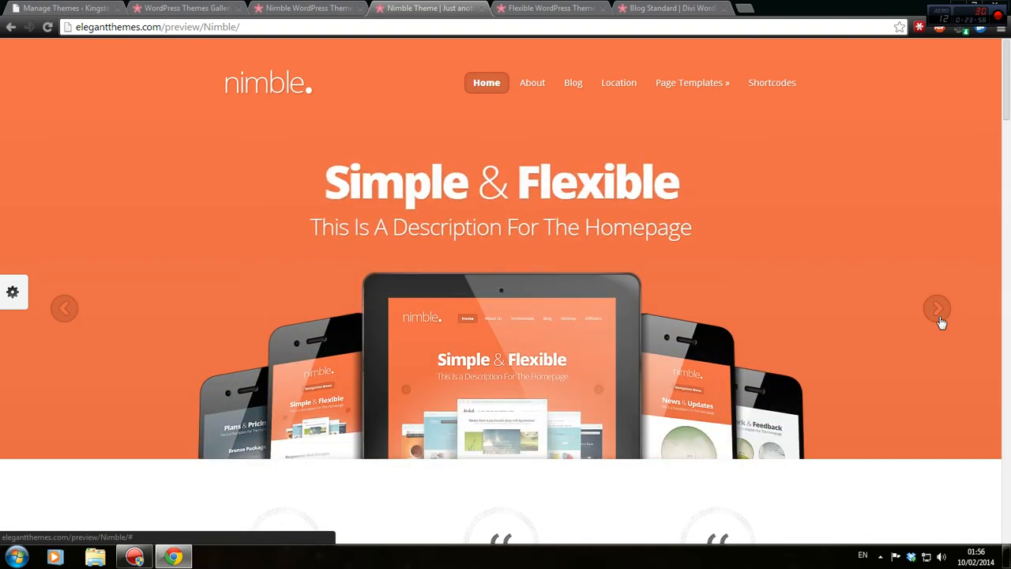
{"action": "scroll", "coordinate": [942, 322], "scroll_direction": "down", "scroll_amount": 5}
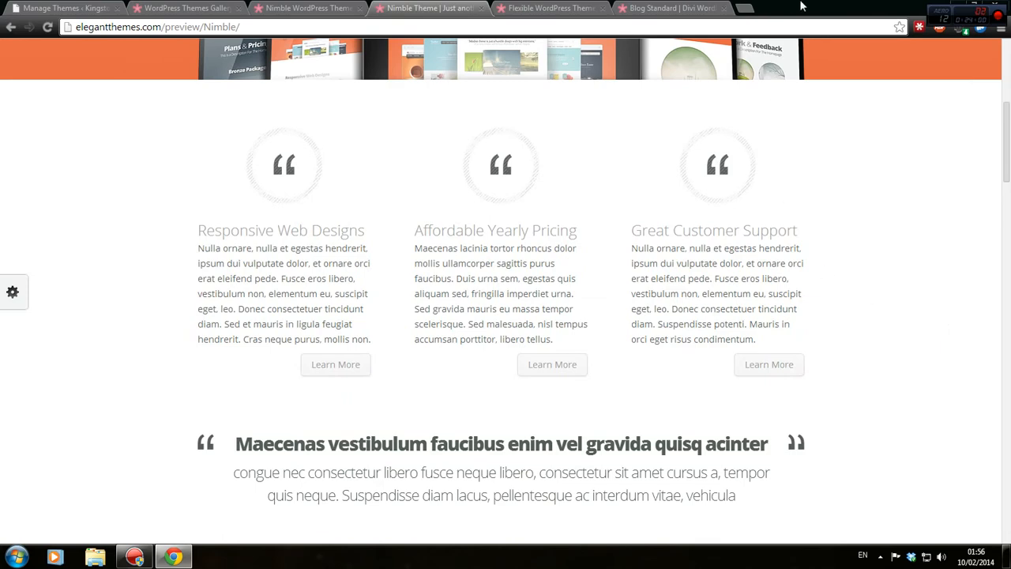
{"action": "double_click", "coordinate": [825, 6]}
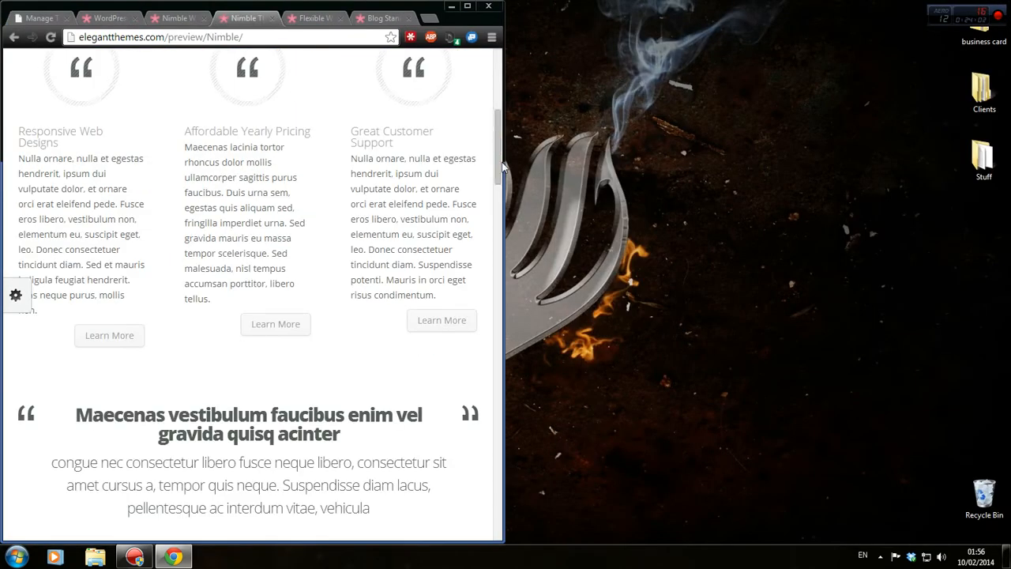
Narrow and re-widen the browser window to test the Nimble demo's responsive layout.
{"action": "left_click_drag", "start_coordinate": [503, 161], "coordinate": [225, 161]}
{"action": "scroll", "coordinate": [125, 206], "scroll_direction": "up", "scroll_amount": 4}
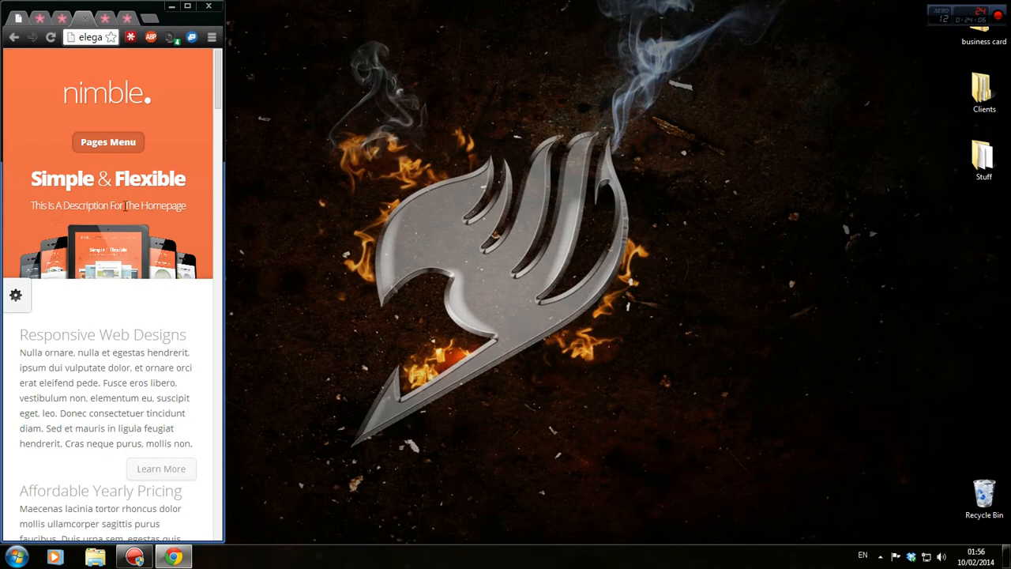
{"action": "left_click_drag", "start_coordinate": [226, 198], "coordinate": [203, 203]}
{"action": "left_click_drag", "start_coordinate": [47, 190], "coordinate": [908, 180]}
Close the Nimble demo and Nimble theme page tabs.
{"action": "left_click", "coordinate": [483, 17]}
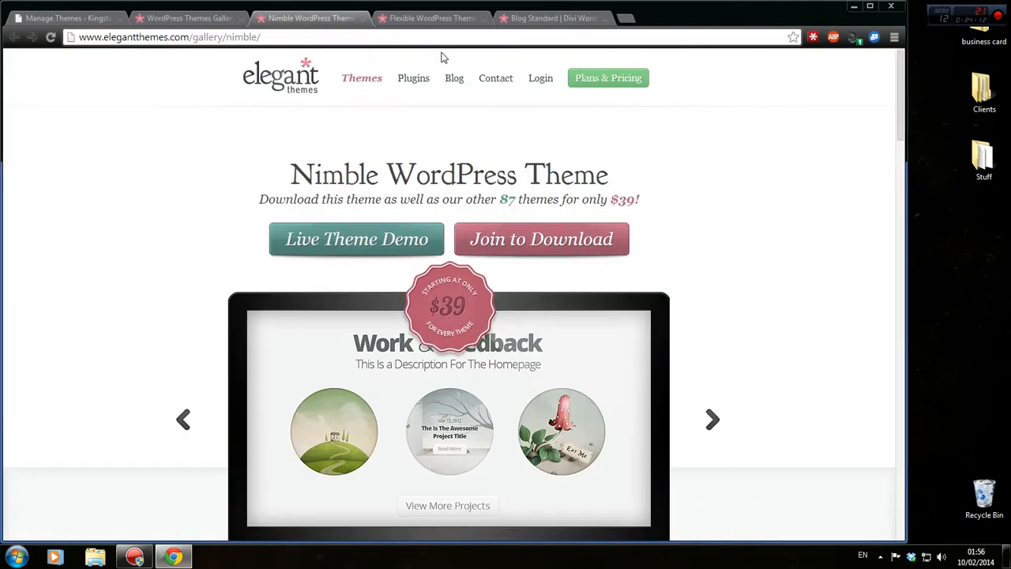
{"action": "left_click", "coordinate": [393, 240]}
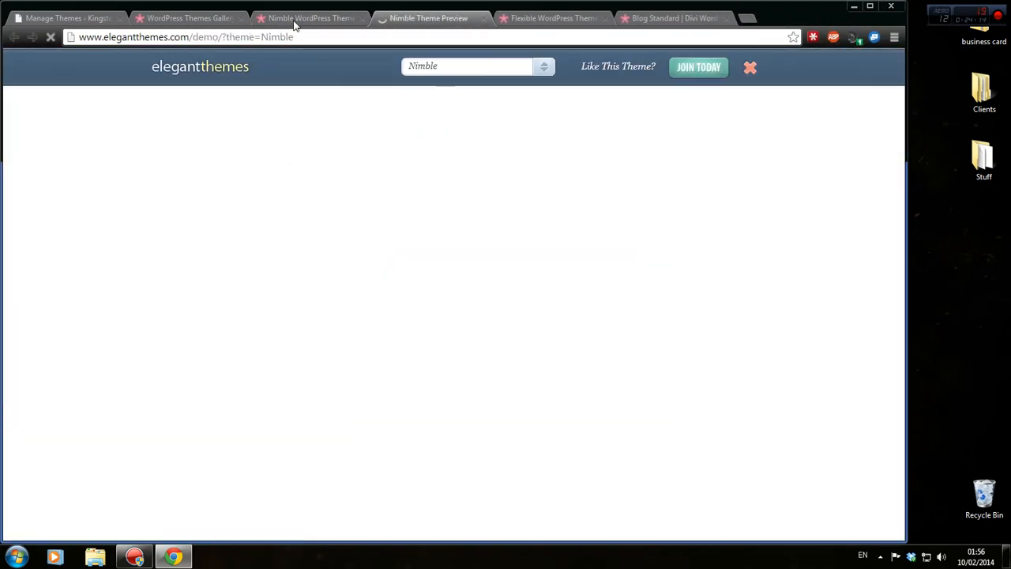
{"action": "left_click", "coordinate": [319, 19]}
{"action": "left_click", "coordinate": [361, 18]}
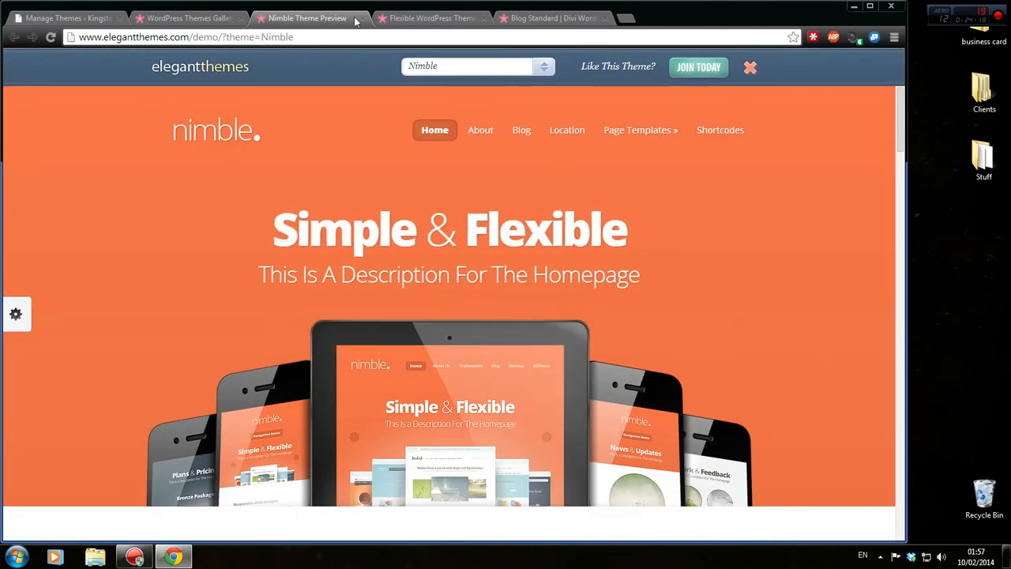
{"action": "left_click", "coordinate": [363, 18]}
Launch the Flexible live demo, scroll through it, and start a blank tab.
{"action": "left_click", "coordinate": [388, 239]}
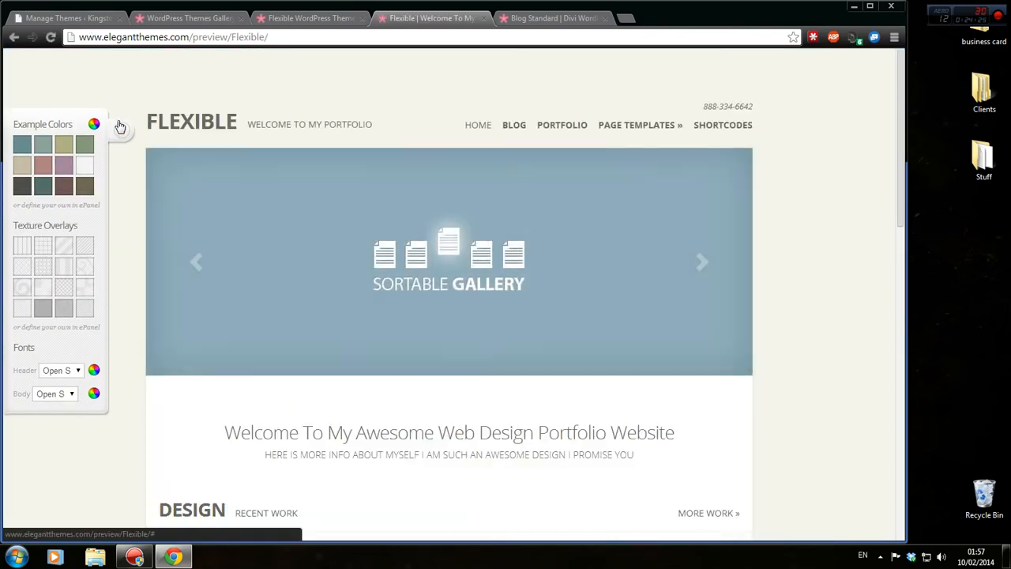
{"action": "scroll", "coordinate": [271, 166], "scroll_direction": "down", "scroll_amount": 15}
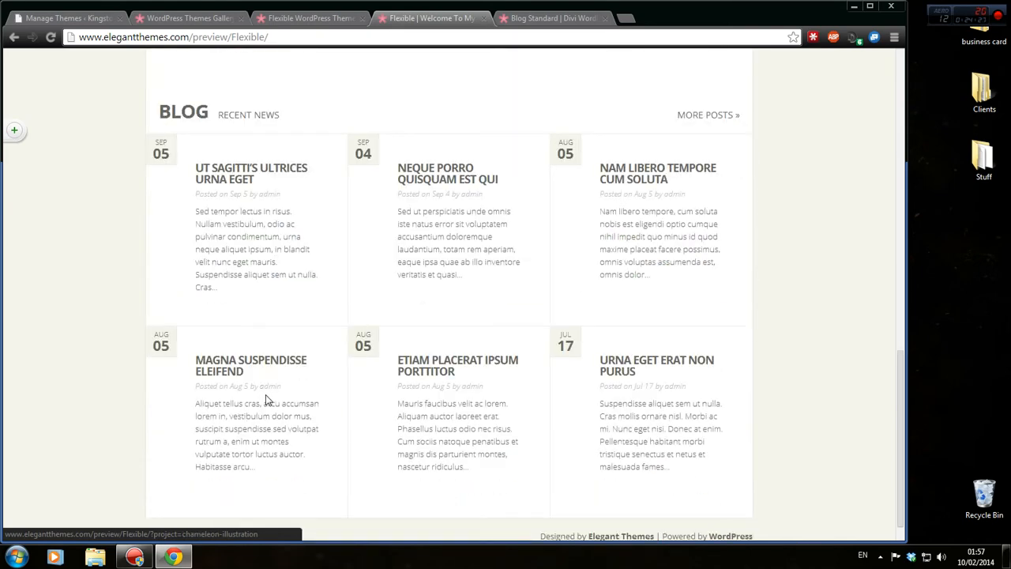
{"action": "scroll", "coordinate": [271, 385], "scroll_direction": "down", "scroll_amount": 1}
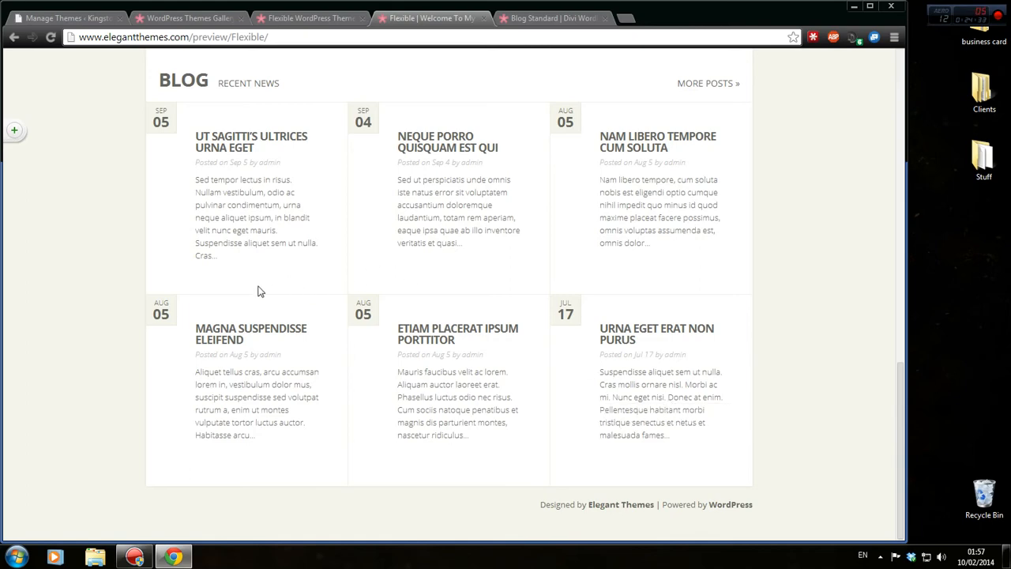
{"action": "left_click", "coordinate": [623, 19]}
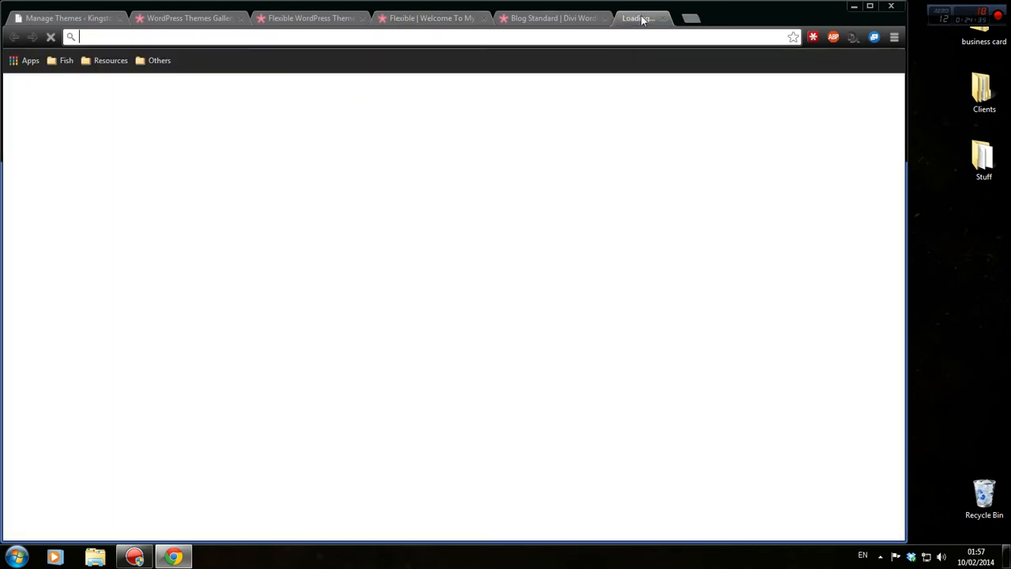
Load kingstonentrepreneurs.co.uk through the hidemyass.com Web Proxy.
{"action": "type", "text": "hidemyass.com"}
{"action": "key", "text": "Return"}
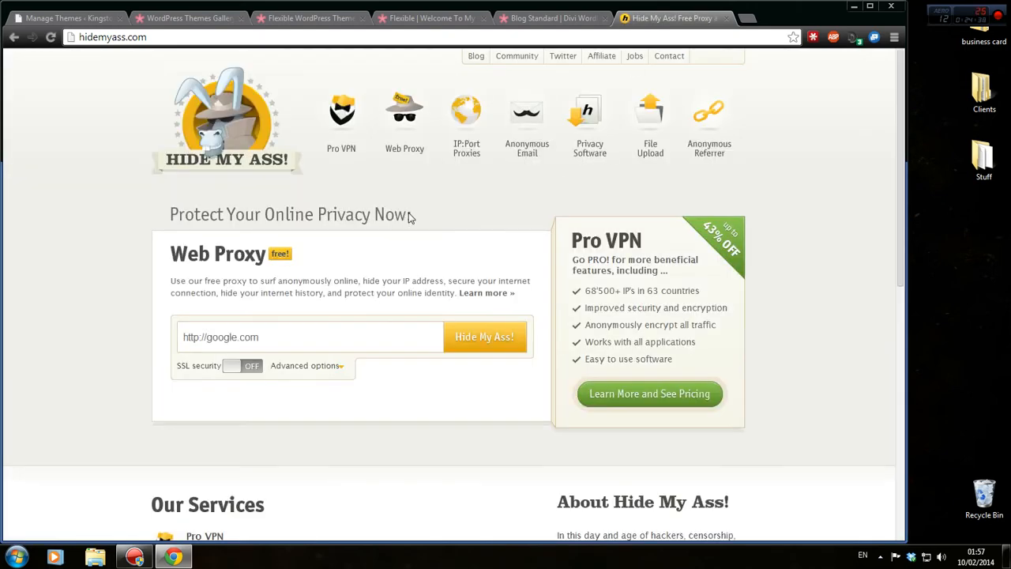
{"action": "left_click", "coordinate": [366, 334]}
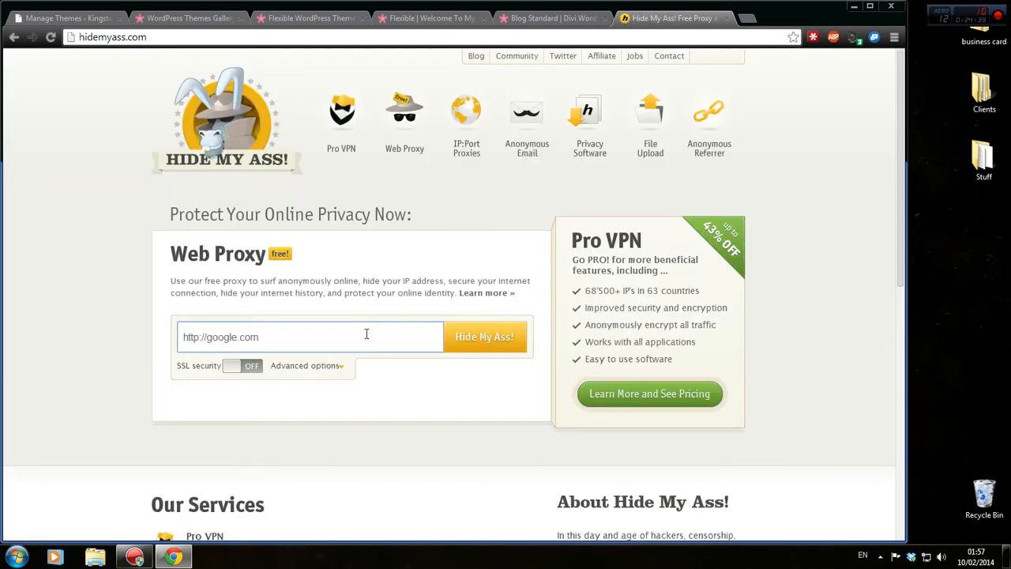
{"action": "key", "text": "BackSpace"}
{"action": "key", "text": "BackSpace"}
{"action": "key", "text": "BackSpace"}
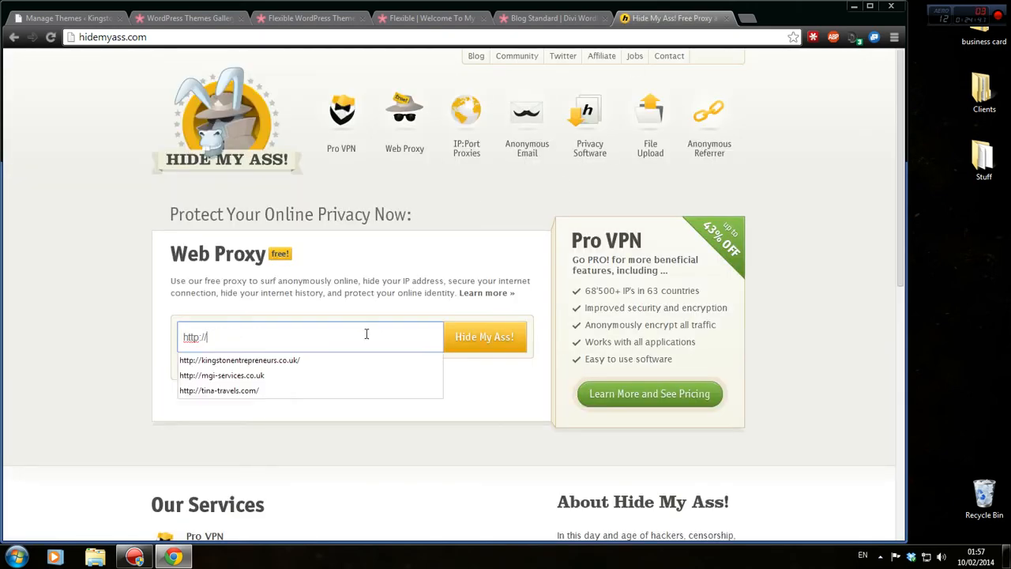
{"action": "type", "text": "http://kingstonentrepreneurs.co.uk"}
{"action": "key", "text": "ctrl+a"}
{"action": "type", "text": "http://kingstonentrepreneurs.co.uk"}
{"action": "key", "text": "Return"}
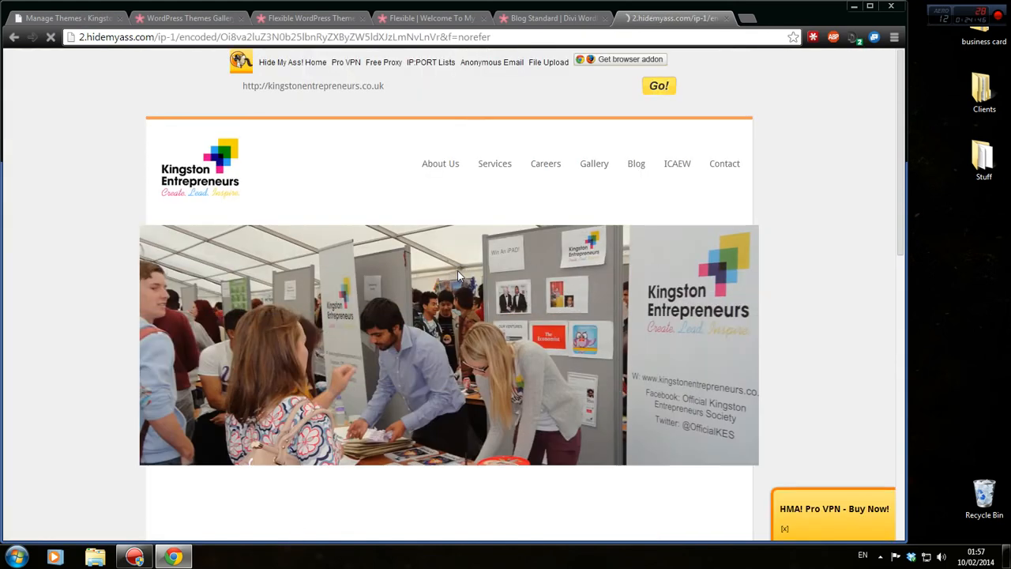
Browse the proxied site, maximize Chrome, and return to the Flexible theme preview.
{"action": "scroll", "coordinate": [463, 136], "scroll_direction": "down", "scroll_amount": 5}
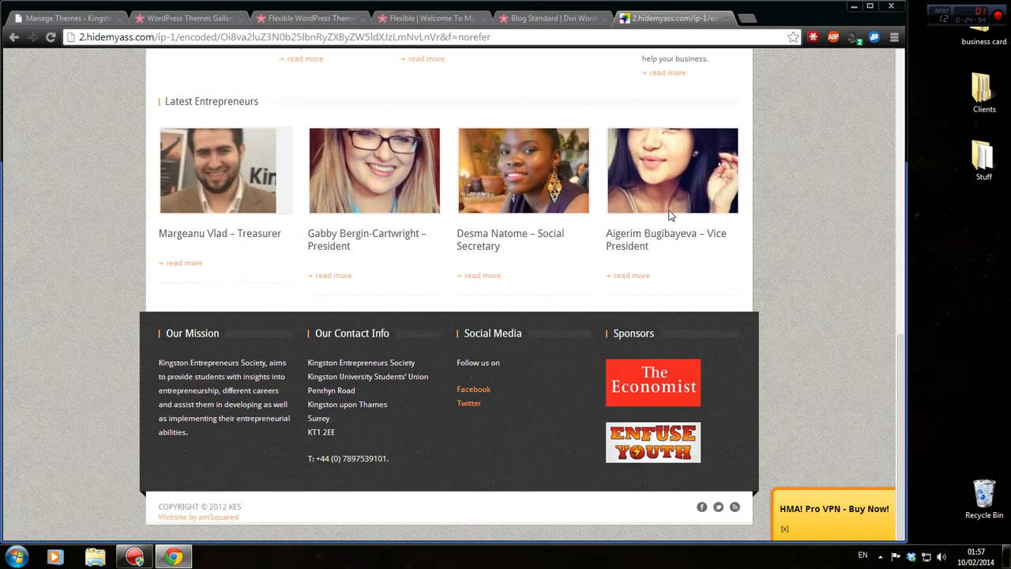
{"action": "scroll", "coordinate": [526, 271], "scroll_direction": "down", "scroll_amount": 3}
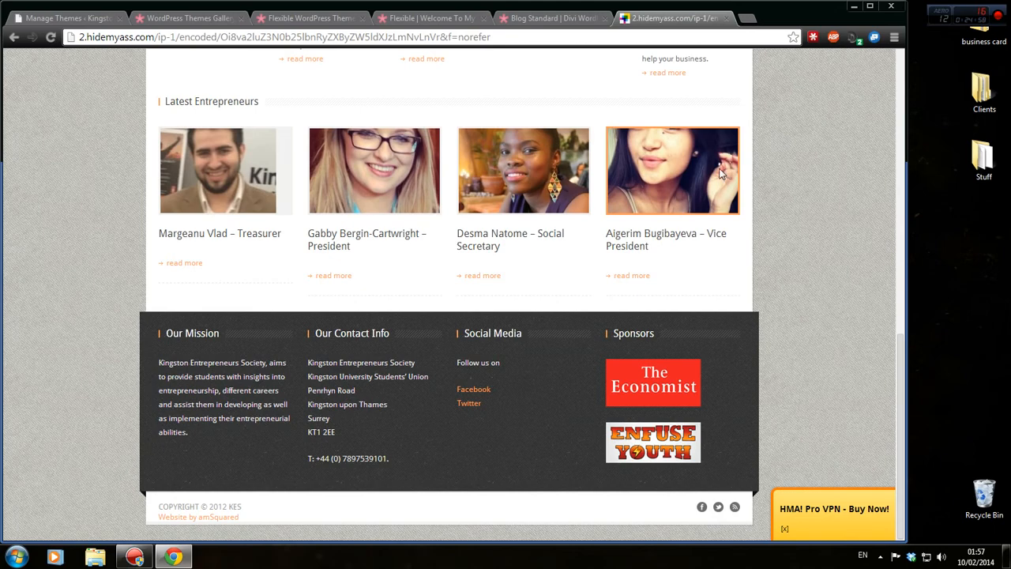
{"action": "scroll", "coordinate": [513, 271], "scroll_direction": "up", "scroll_amount": 9}
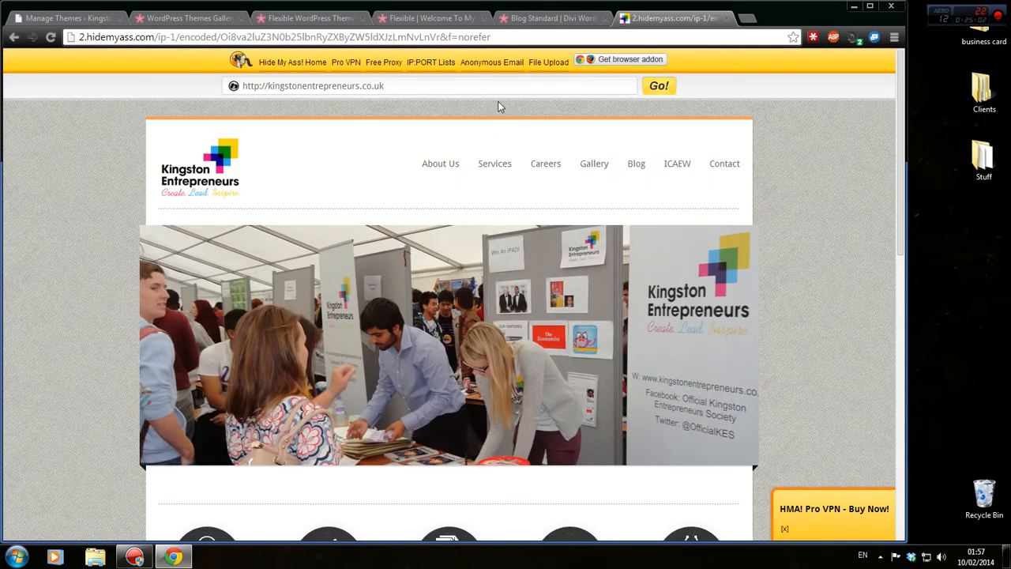
{"action": "double_click", "coordinate": [810, 19]}
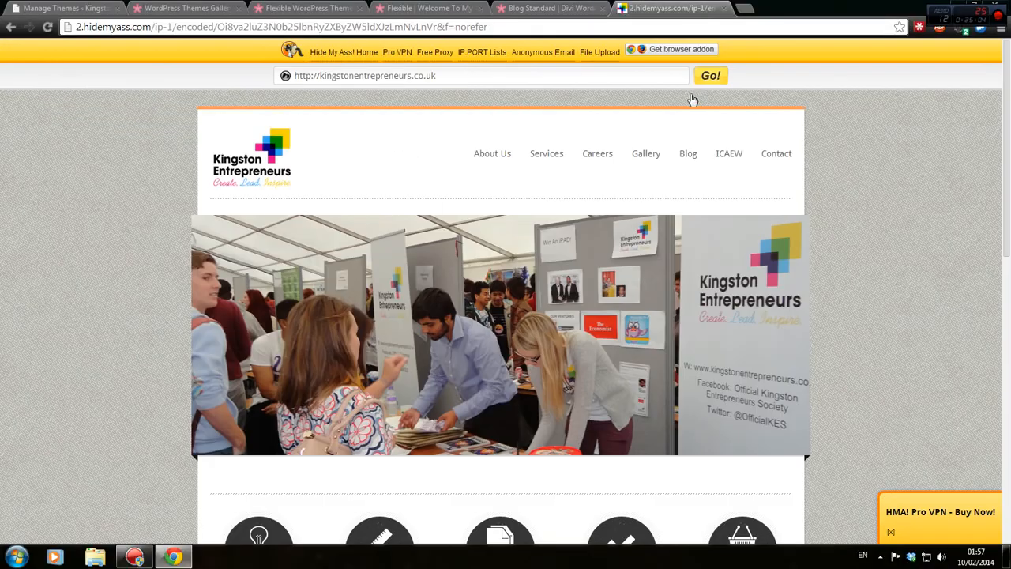
{"action": "scroll", "coordinate": [689, 103], "scroll_direction": "down", "scroll_amount": 8}
{"action": "right_click", "coordinate": [668, 151]}
{"action": "left_click", "coordinate": [823, 130]}
{"action": "scroll", "coordinate": [828, 196], "scroll_direction": "up", "scroll_amount": 1}
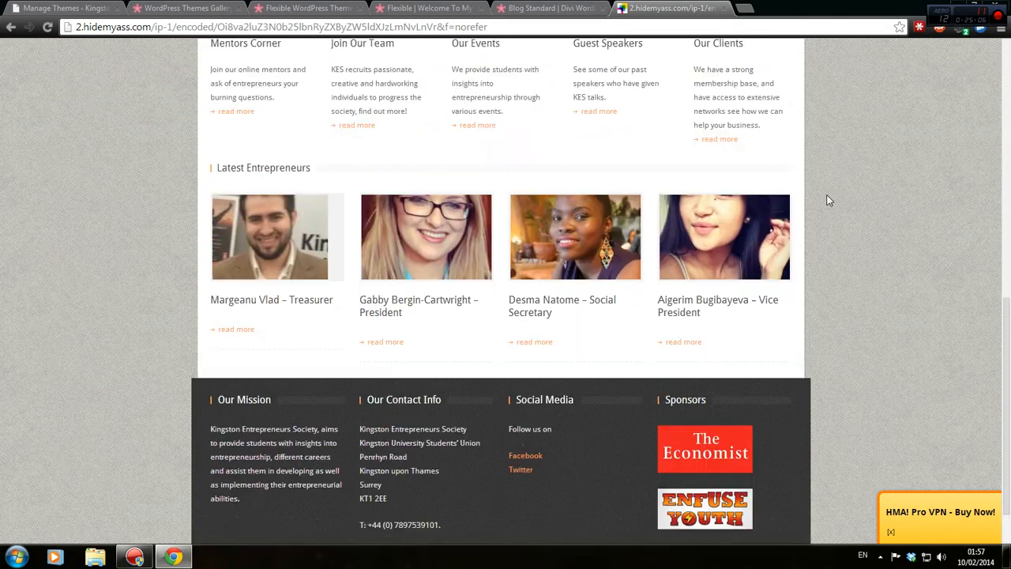
{"action": "scroll", "coordinate": [828, 200], "scroll_direction": "up", "scroll_amount": 8}
{"action": "left_click", "coordinate": [438, 7]}
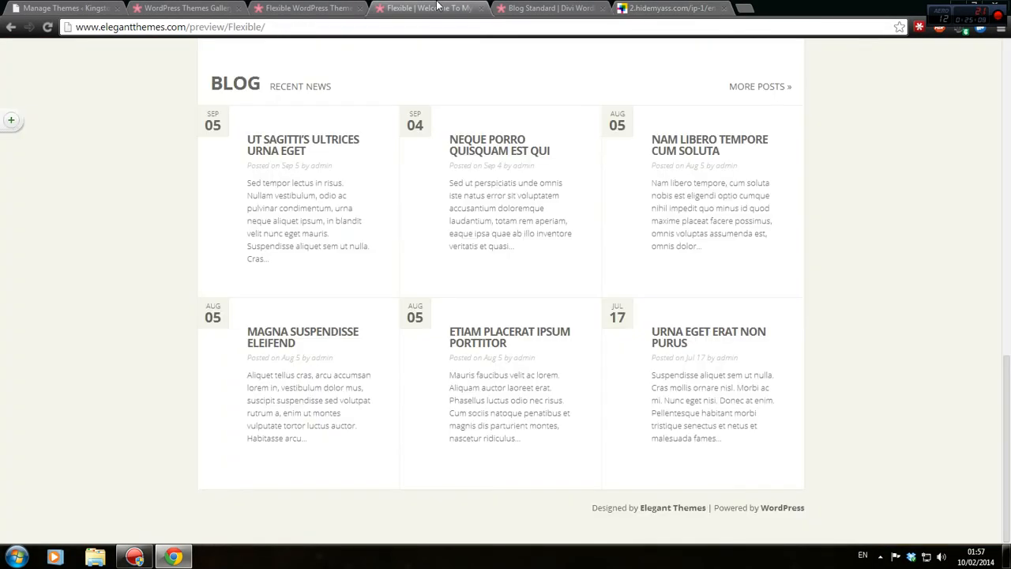
Look through the Flexible demo's Blog and Portfolio pages, including the Rare Bird and Waybound Wine Label projects.
{"action": "scroll", "coordinate": [461, 135], "scroll_direction": "up", "scroll_amount": 15}
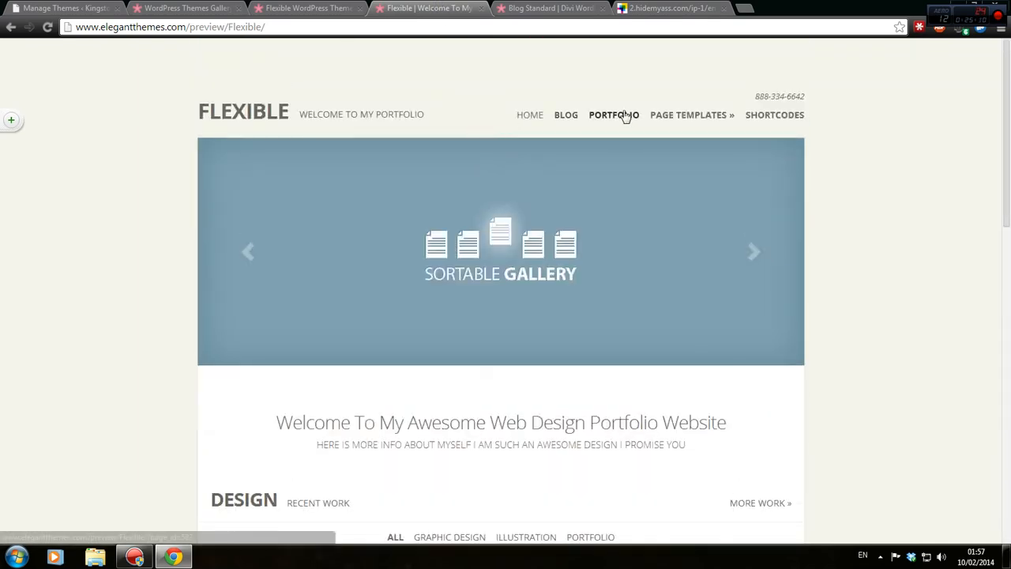
{"action": "left_click", "coordinate": [560, 123]}
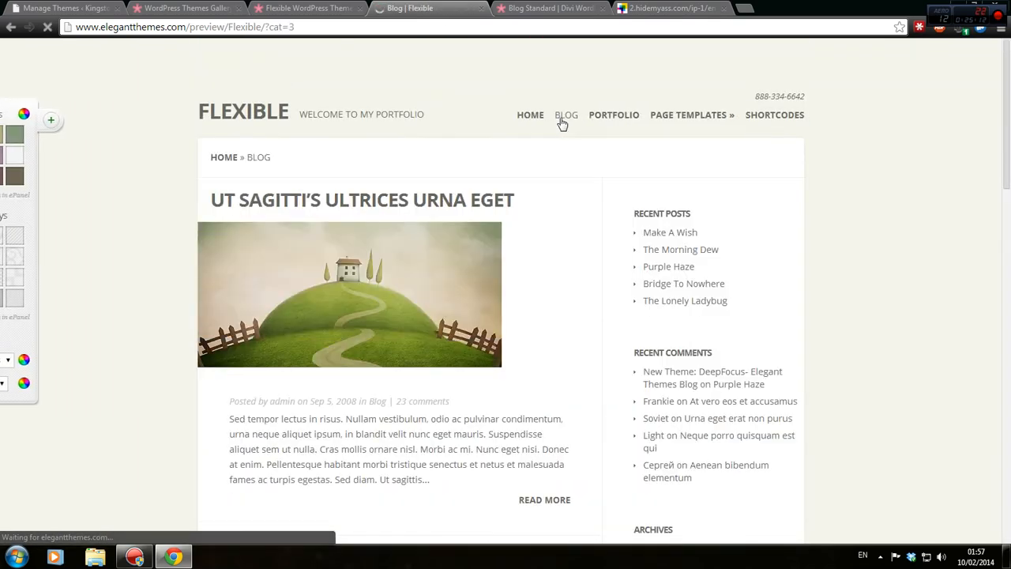
{"action": "scroll", "coordinate": [553, 140], "scroll_direction": "down", "scroll_amount": 10}
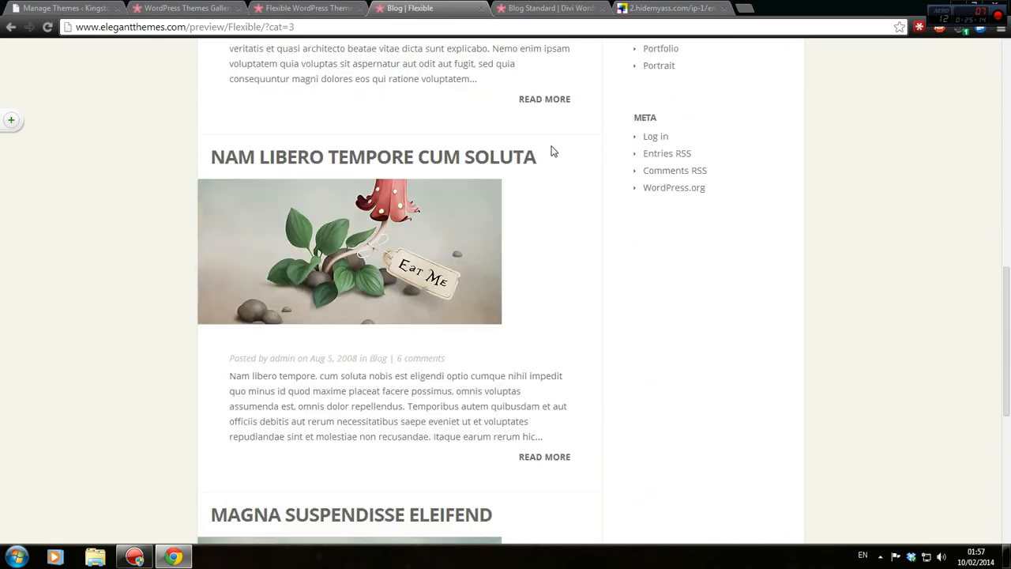
{"action": "scroll", "coordinate": [552, 151], "scroll_direction": "down", "scroll_amount": 5}
{"action": "scroll", "coordinate": [568, 169], "scroll_direction": "up", "scroll_amount": 14}
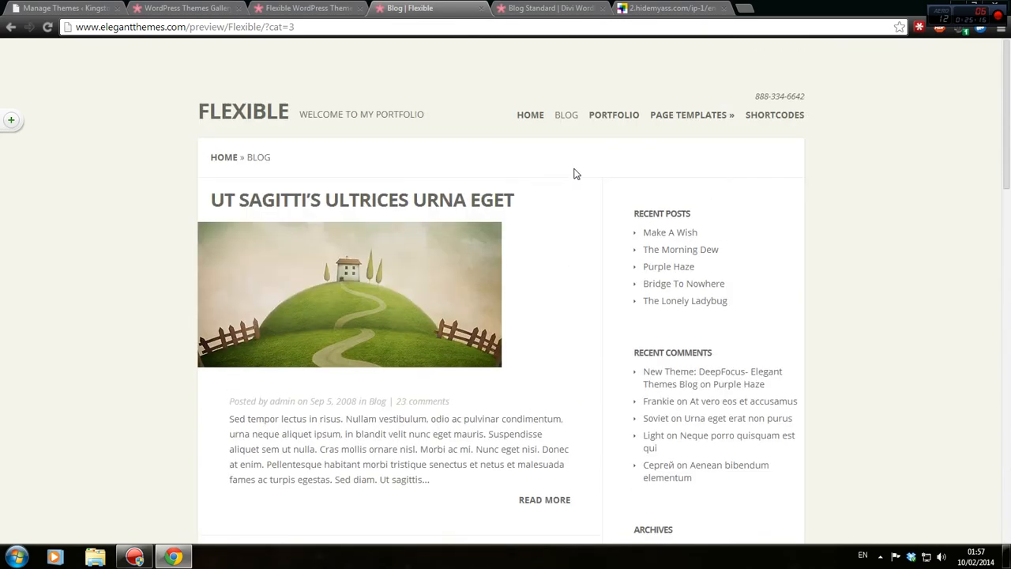
{"action": "left_click", "coordinate": [608, 117]}
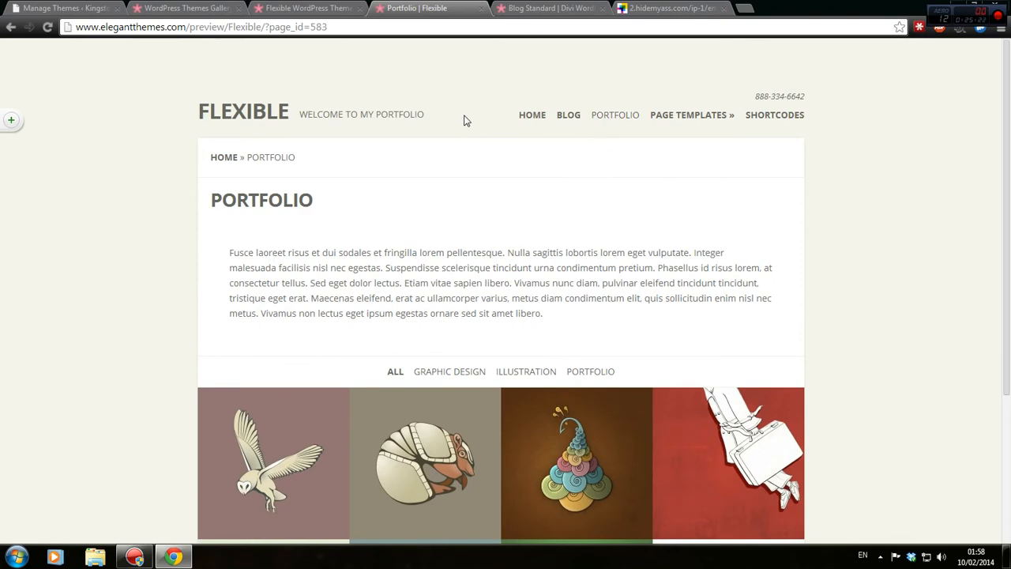
{"action": "scroll", "coordinate": [406, 151], "scroll_direction": "down", "scroll_amount": 3}
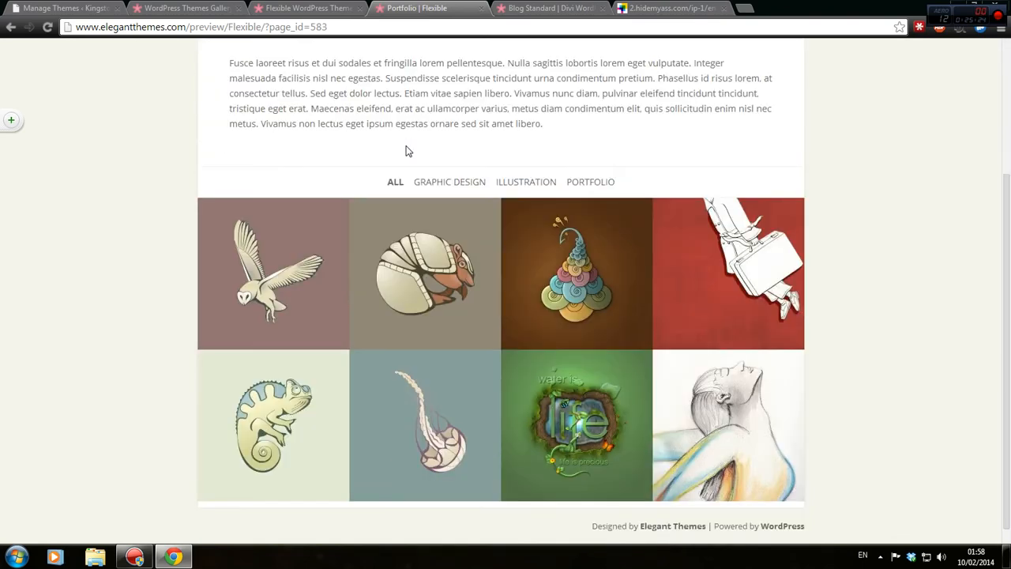
{"action": "left_click", "coordinate": [337, 209]}
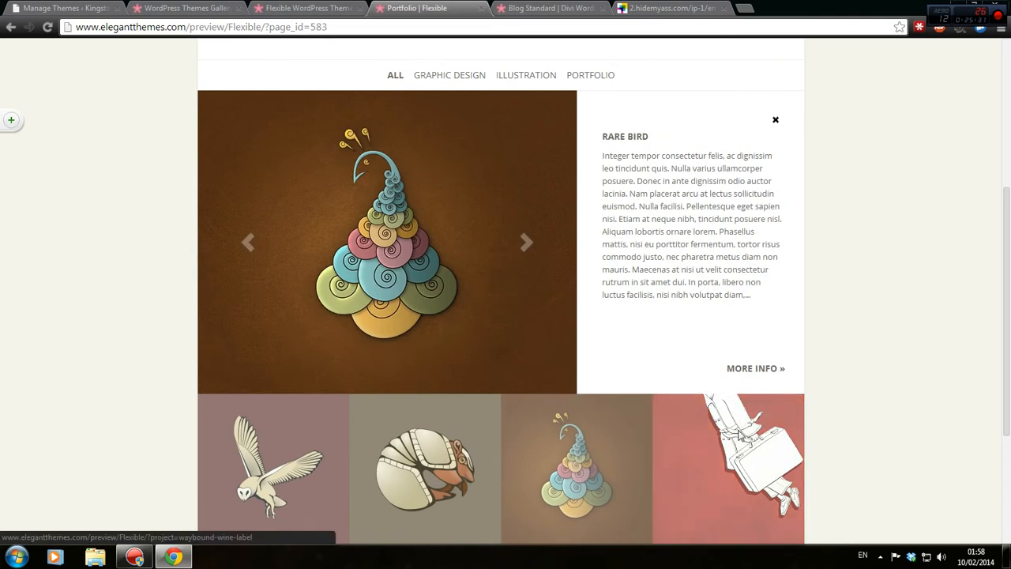
{"action": "left_click", "coordinate": [739, 436]}
{"action": "scroll", "coordinate": [706, 386], "scroll_direction": "up", "scroll_amount": 4}
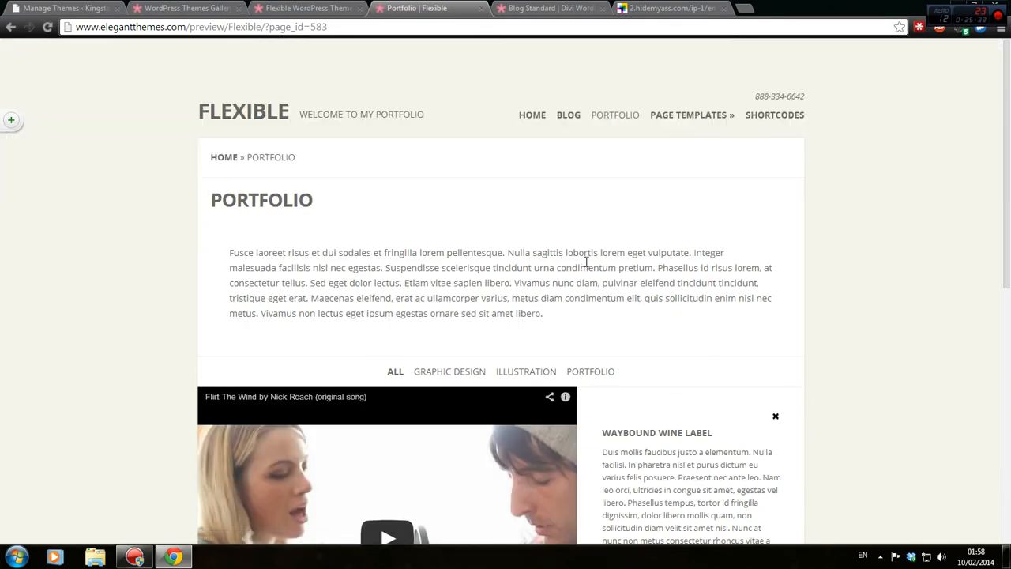
View the Image Gallery template, then close both Flexible preview tabs.
{"action": "mouse_move", "coordinate": [695, 117]}
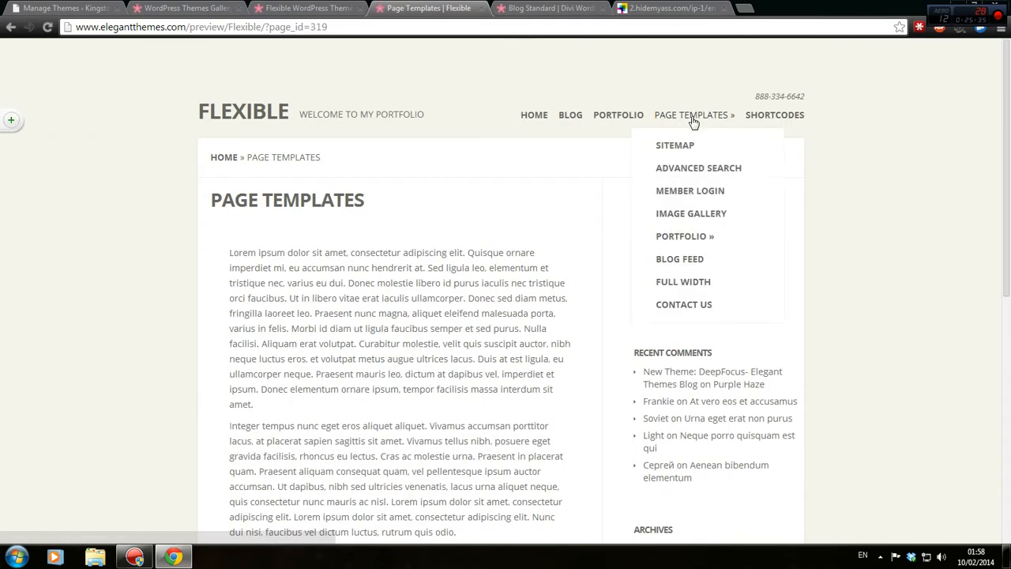
{"action": "left_click", "coordinate": [686, 216]}
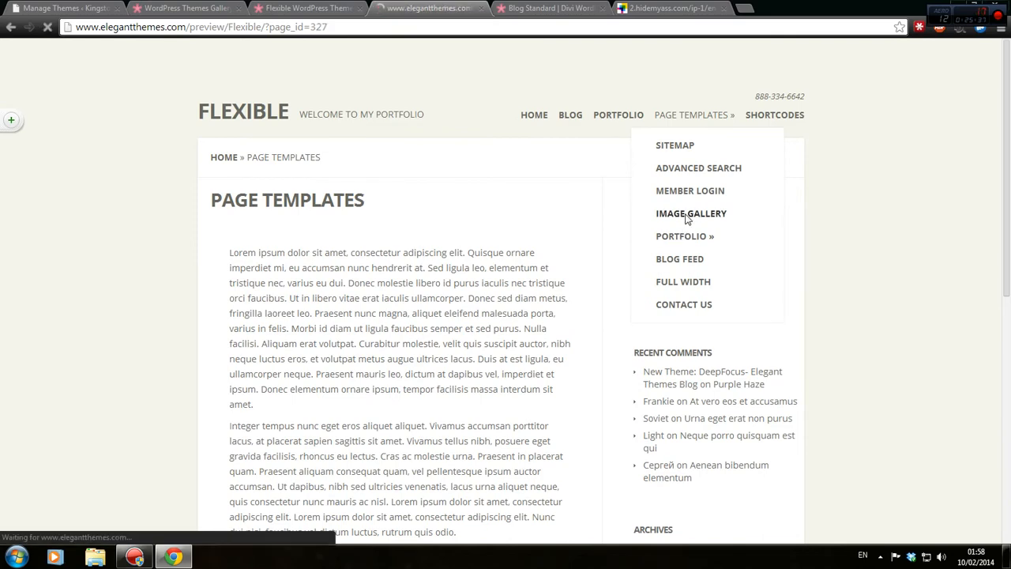
{"action": "scroll", "coordinate": [685, 219], "scroll_direction": "down", "scroll_amount": 3}
{"action": "scroll", "coordinate": [681, 217], "scroll_direction": "up", "scroll_amount": 3}
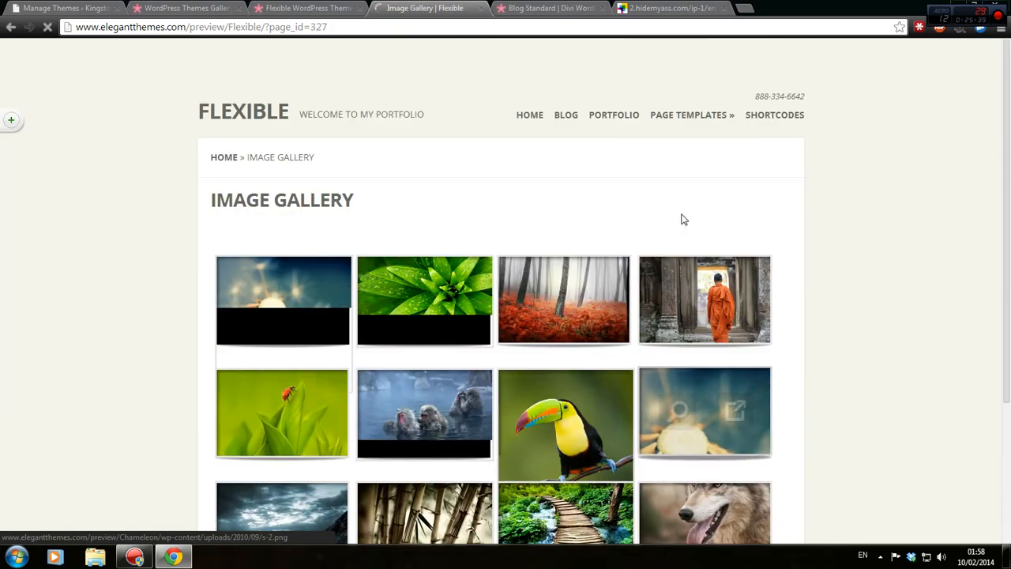
{"action": "left_click", "coordinate": [332, 9]}
{"action": "left_click", "coordinate": [359, 8]}
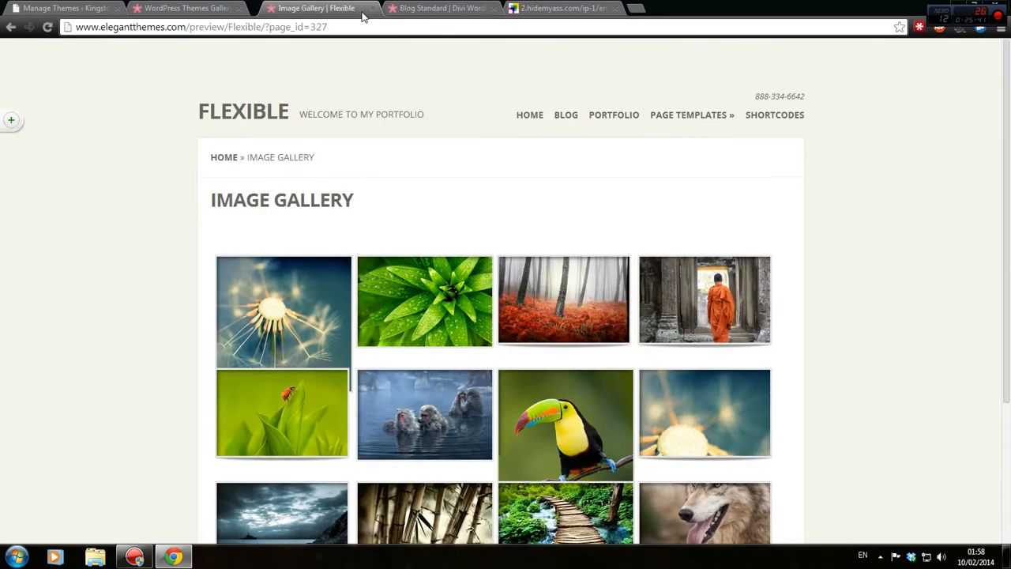
{"action": "left_click", "coordinate": [360, 7]}
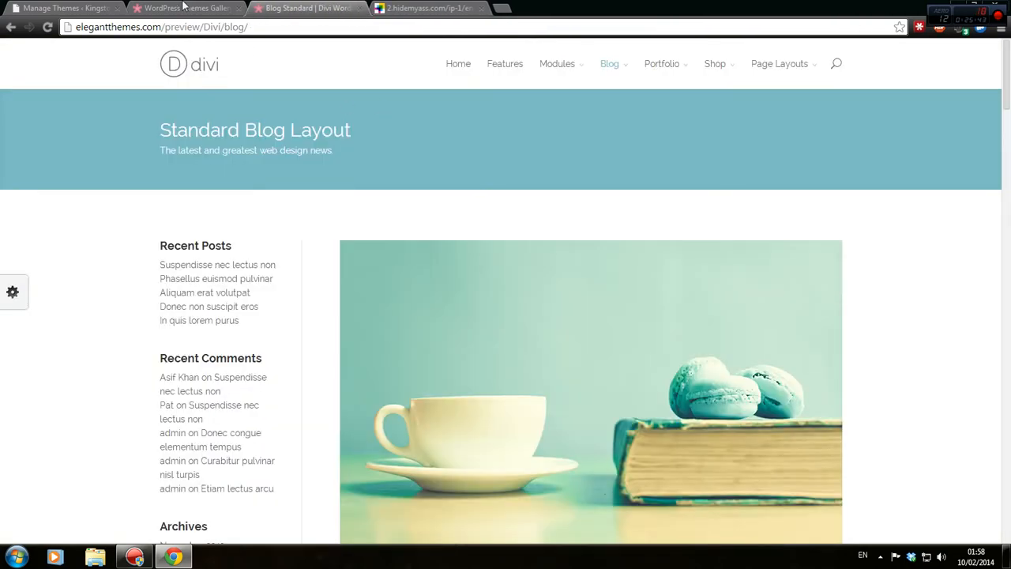
Log in to Elegant Themes from the Themes Gallery with the account username and password.
{"action": "left_click", "coordinate": [183, 8]}
{"action": "scroll", "coordinate": [634, 103], "scroll_direction": "up", "scroll_amount": 3}
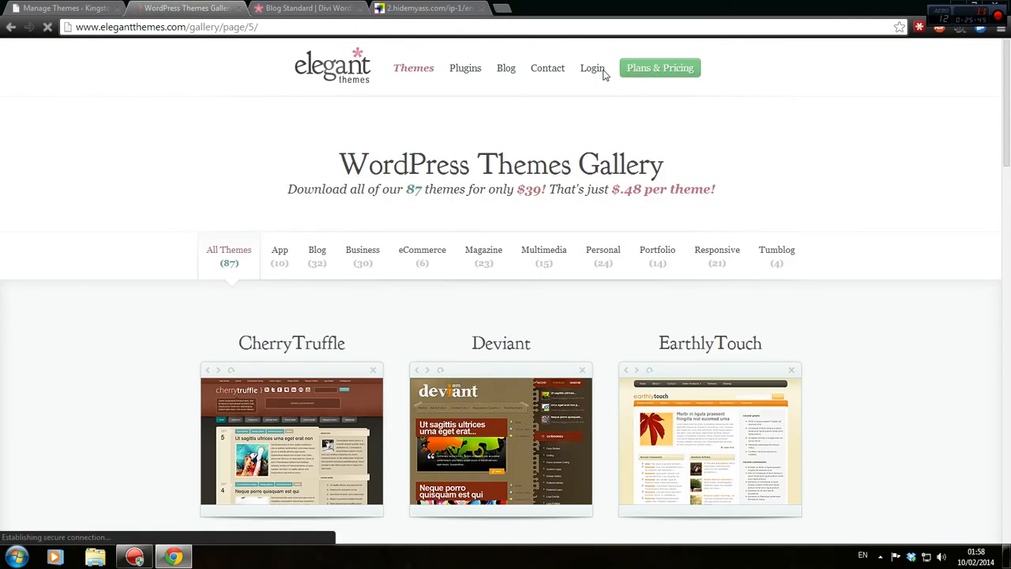
{"action": "scroll", "coordinate": [533, 333], "scroll_direction": "down", "scroll_amount": 3}
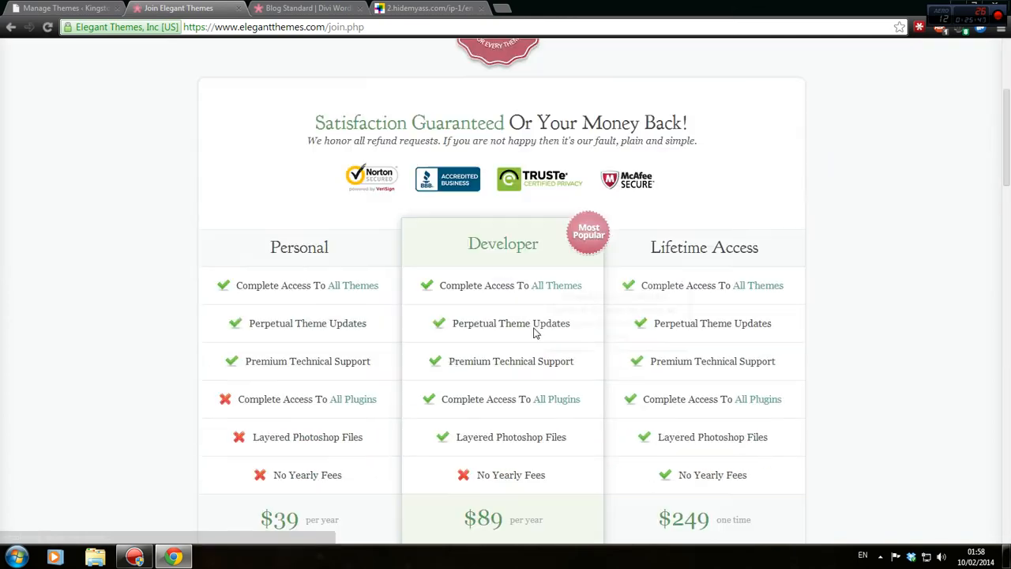
{"action": "scroll", "coordinate": [638, 165], "scroll_direction": "up", "scroll_amount": 3}
{"action": "left_click", "coordinate": [593, 73]}
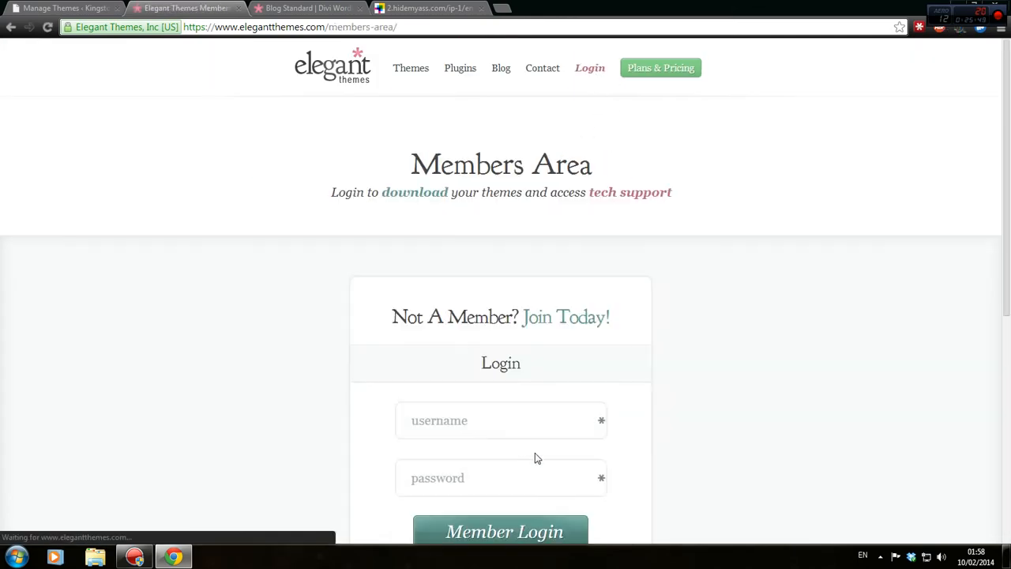
{"action": "type", "text": "s"}
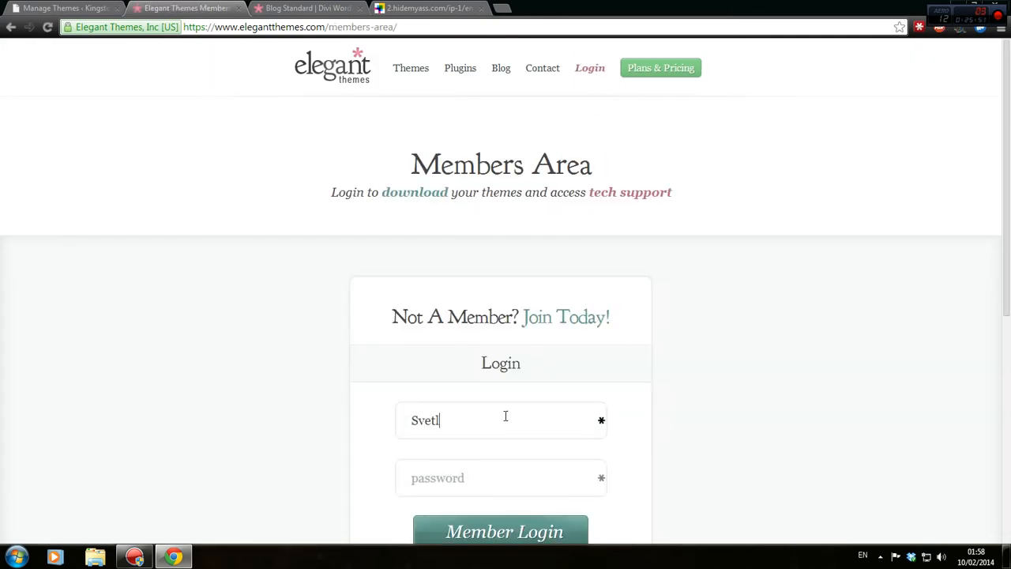
{"action": "key", "text": "Tab"}
{"action": "type", "text": "•••"}
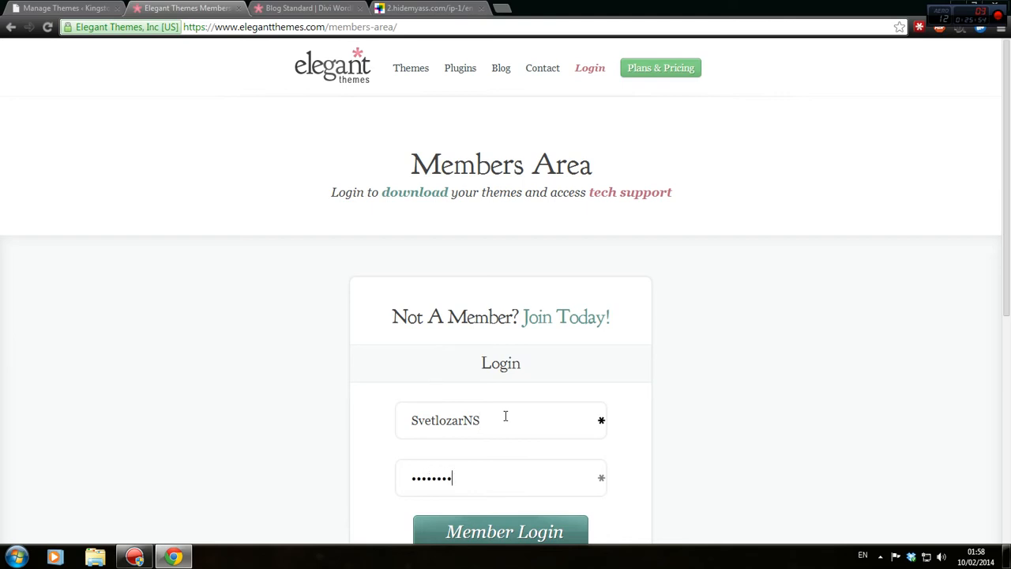
{"action": "key", "text": "Return"}
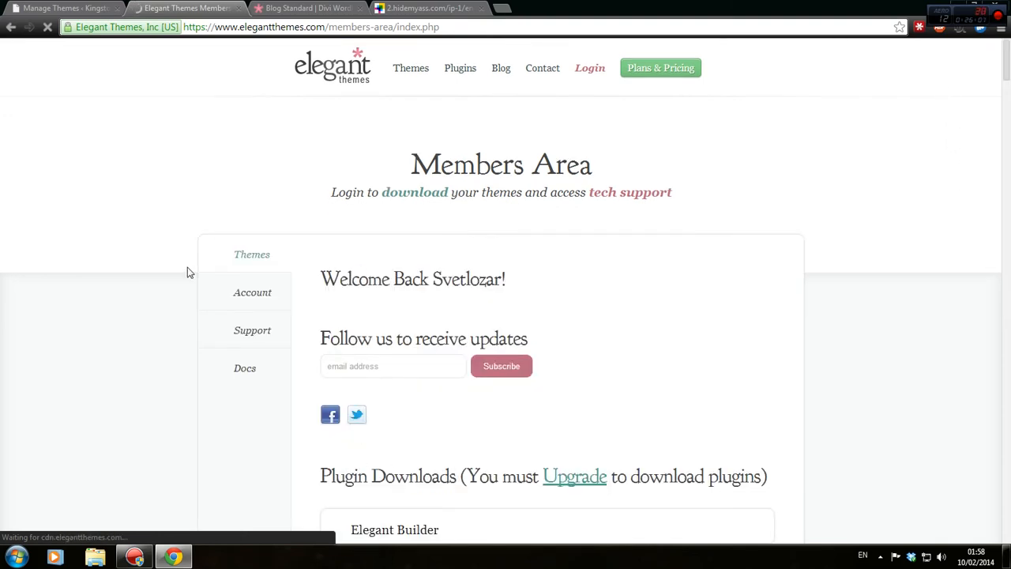
Browse the Members Area, then trim the Divi preview tab's address to load the Elegant Themes home page.
{"action": "scroll", "coordinate": [181, 276], "scroll_direction": "down", "scroll_amount": 2}
{"action": "scroll", "coordinate": [177, 282], "scroll_direction": "down", "scroll_amount": 3}
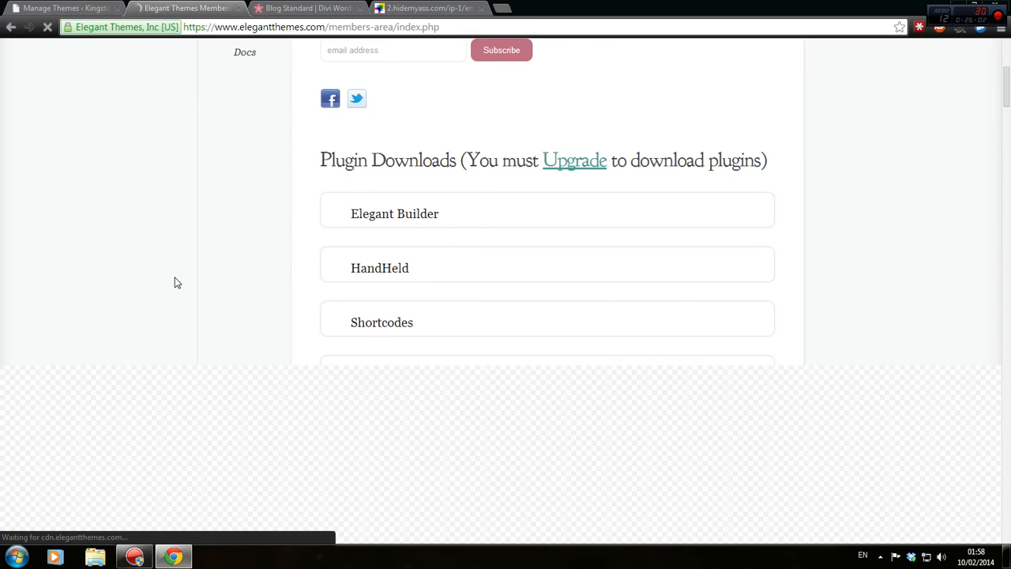
{"action": "scroll", "coordinate": [513, 316], "scroll_direction": "down", "scroll_amount": 9}
{"action": "scroll", "coordinate": [505, 308], "scroll_direction": "up", "scroll_amount": 8}
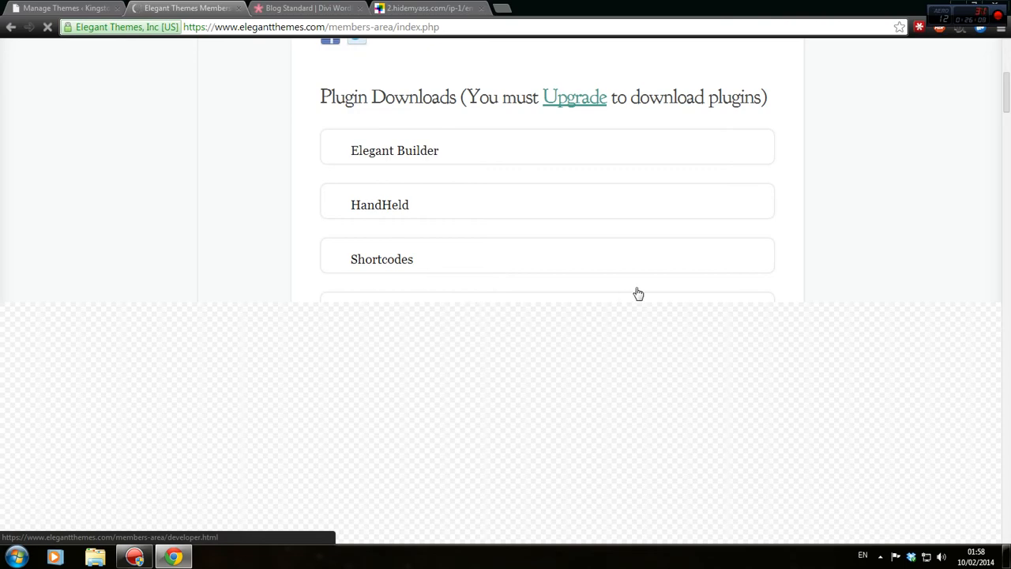
{"action": "scroll", "coordinate": [628, 290], "scroll_direction": "up", "scroll_amount": 6}
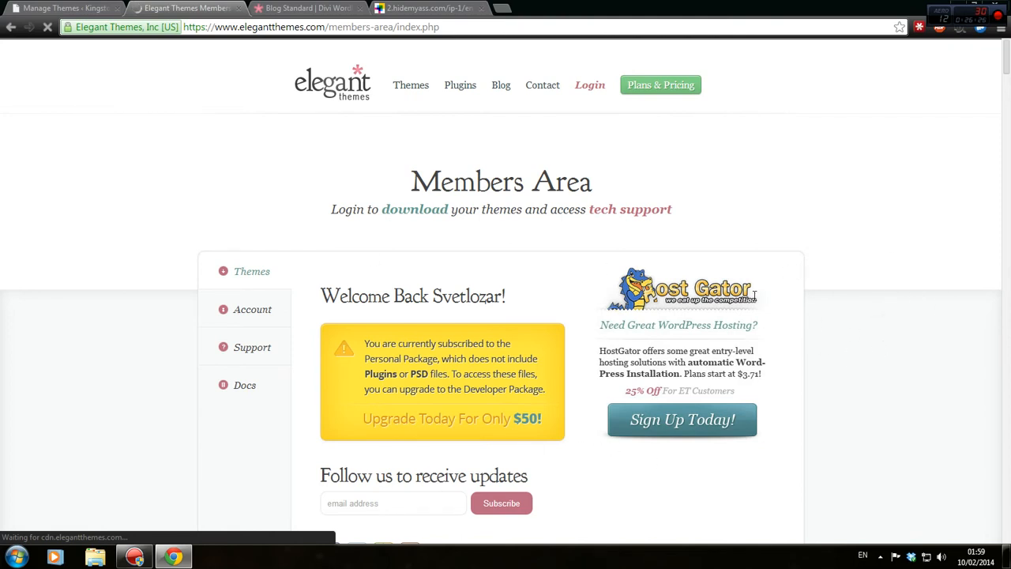
{"action": "scroll", "coordinate": [1005, 62], "scroll_direction": "down", "scroll_amount": 1}
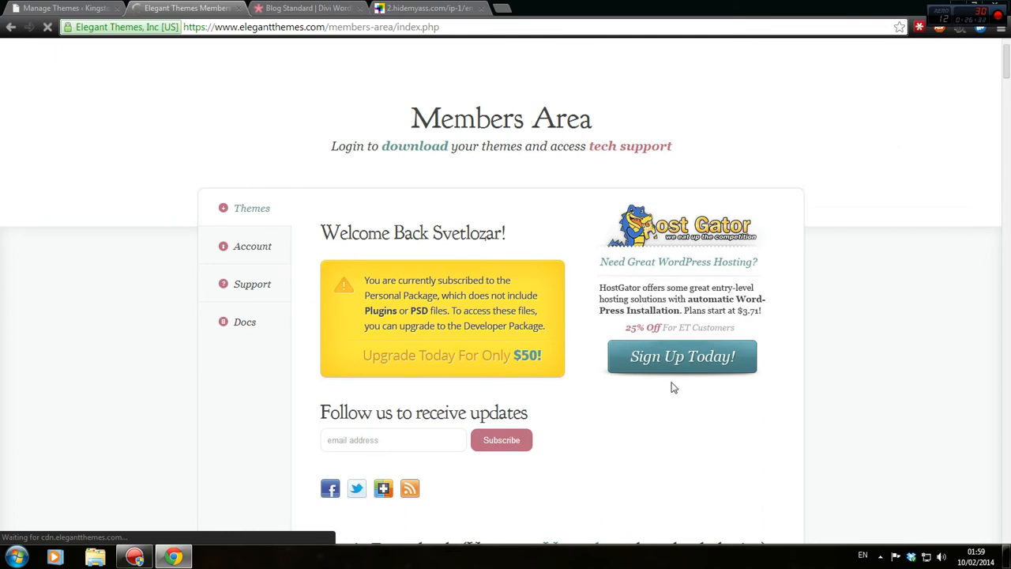
{"action": "left_click", "coordinate": [308, 8]}
{"action": "left_click", "coordinate": [213, 27]}
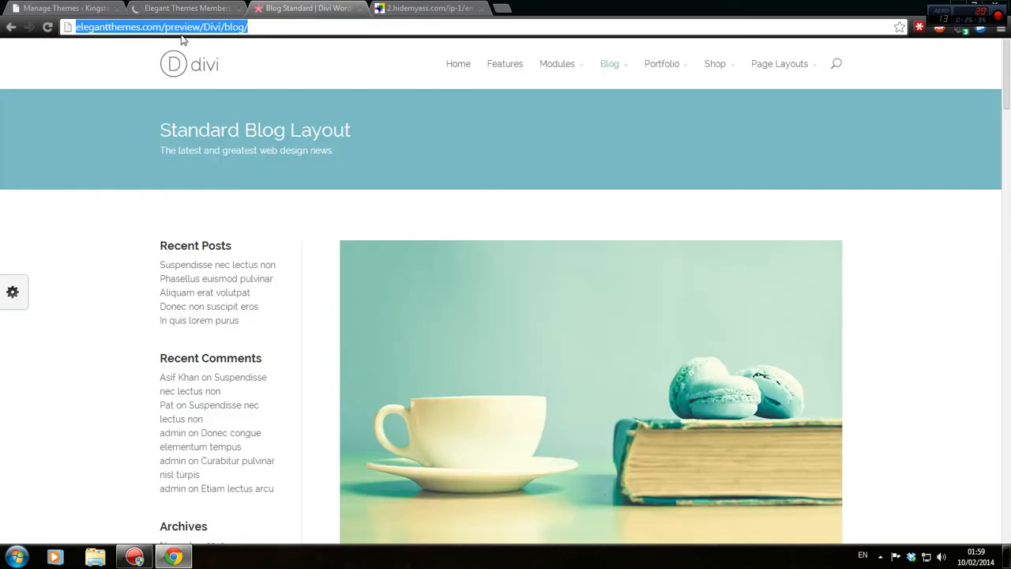
{"action": "left_click_drag", "start_coordinate": [161, 27], "coordinate": [442, 27]}
{"action": "key", "text": "BackSpace"}
{"action": "key", "text": "Return"}
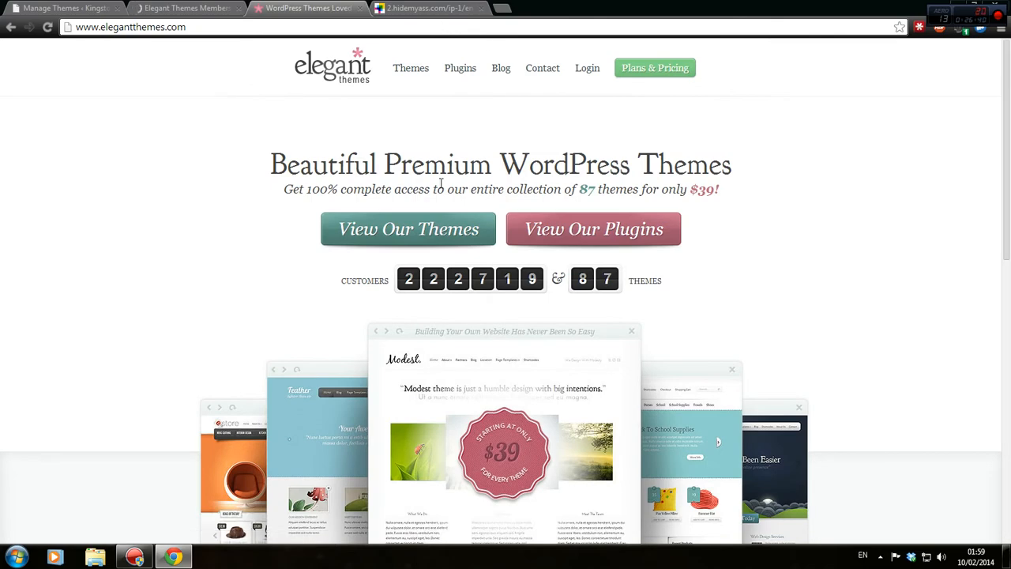
Download the Divi Theme Package (Divi.zip) from the Members Area's Theme Downloads list.
{"action": "left_click", "coordinate": [171, 11]}
{"action": "scroll", "coordinate": [151, 334], "scroll_direction": "down", "scroll_amount": 10}
{"action": "scroll", "coordinate": [184, 308], "scroll_direction": "up", "scroll_amount": 5}
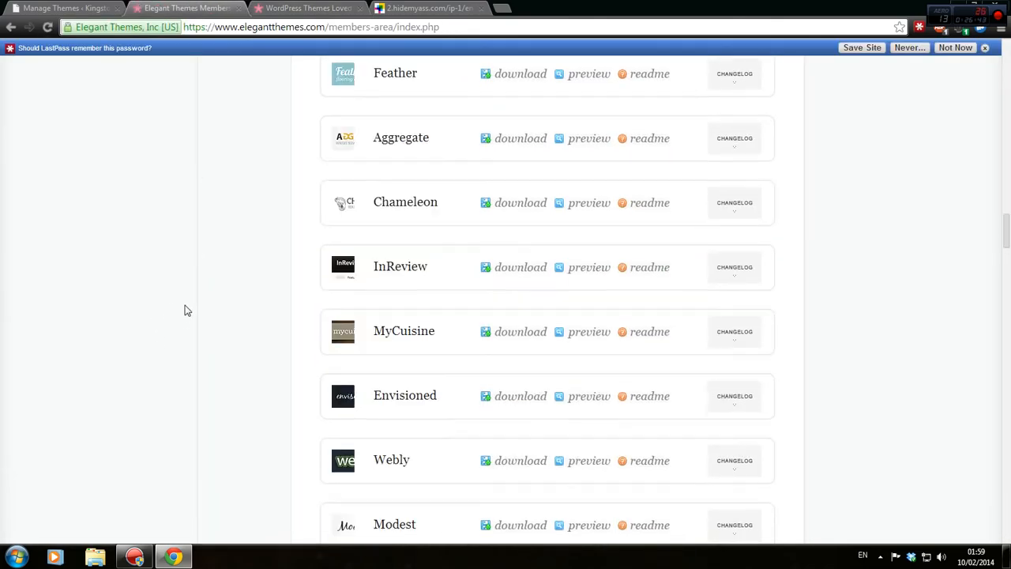
{"action": "scroll", "coordinate": [939, 148], "scroll_direction": "up", "scroll_amount": 15}
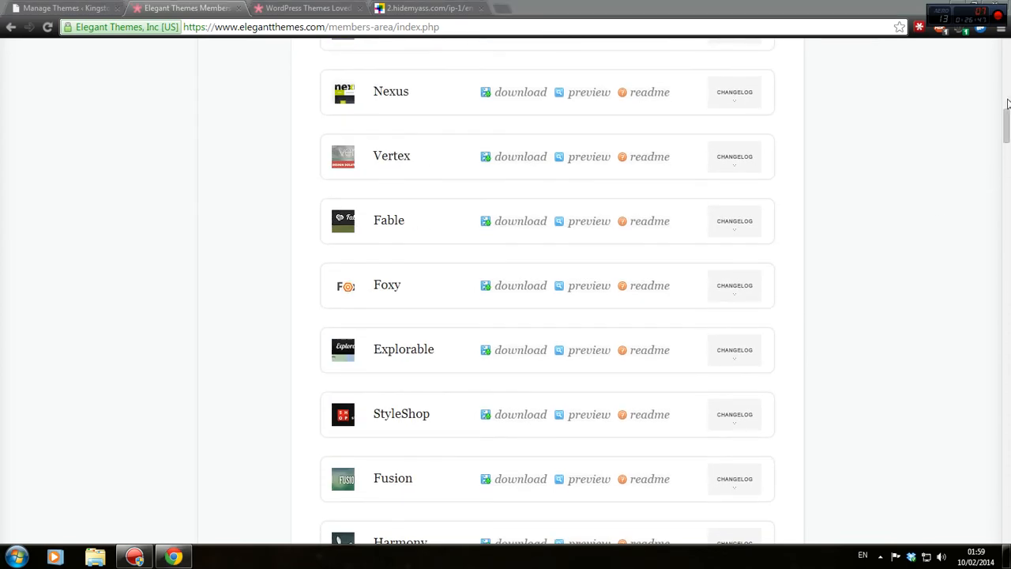
{"action": "left_click_drag", "start_coordinate": [1007, 127], "coordinate": [1007, 497]}
{"action": "scroll", "coordinate": [980, 158], "scroll_direction": "up", "scroll_amount": 20}
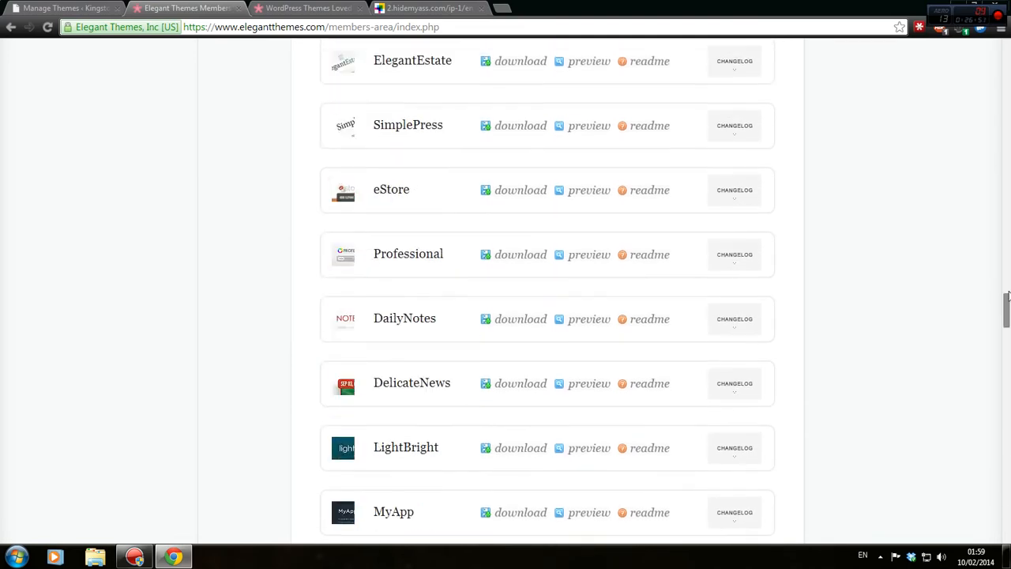
{"action": "scroll", "coordinate": [986, 116], "scroll_direction": "up", "scroll_amount": 8}
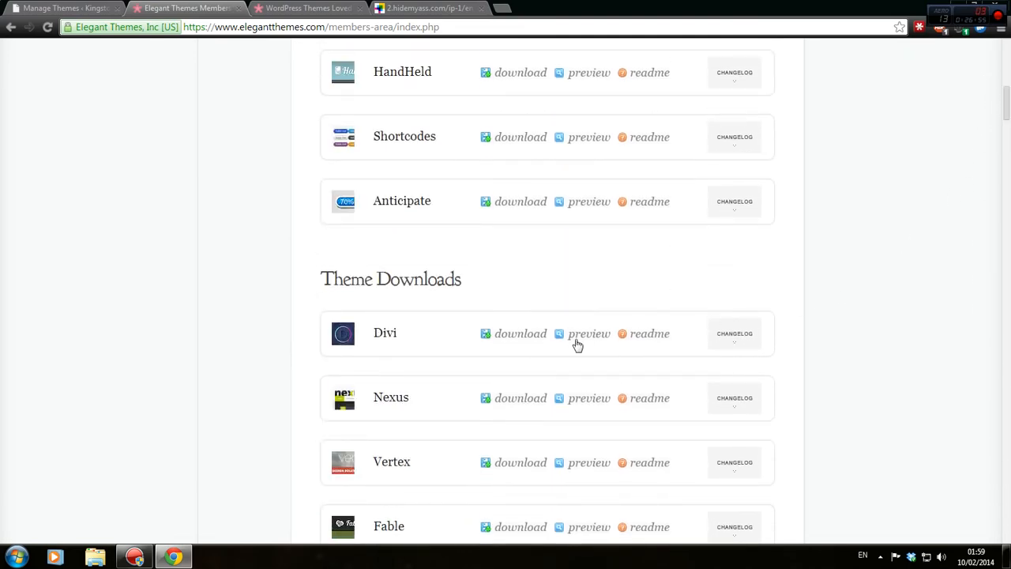
{"action": "mouse_move", "coordinate": [527, 333]}
{"action": "left_click", "coordinate": [527, 281]}
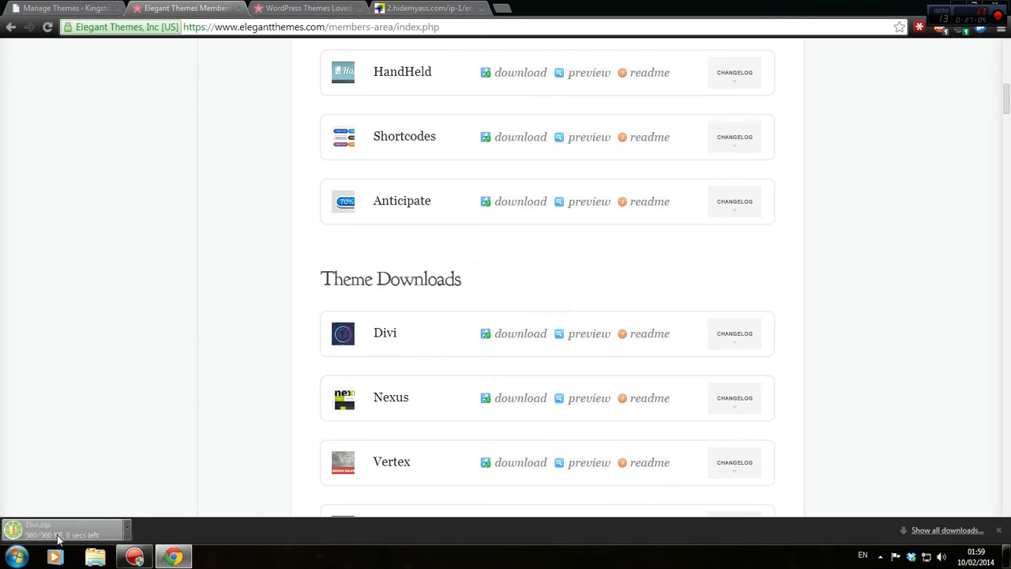
Minimize Chrome and extract all of Divi.zip into a Divi folder on the desktop.
{"action": "left_click_drag", "start_coordinate": [869, 8], "coordinate": [826, 73]}
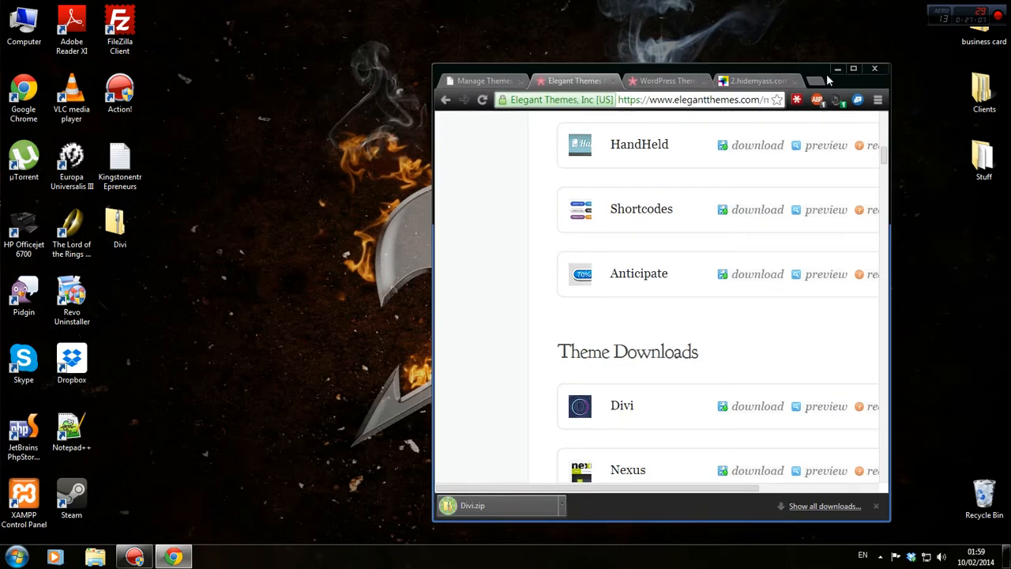
{"action": "left_click", "coordinate": [837, 70]}
{"action": "right_click", "coordinate": [106, 228]}
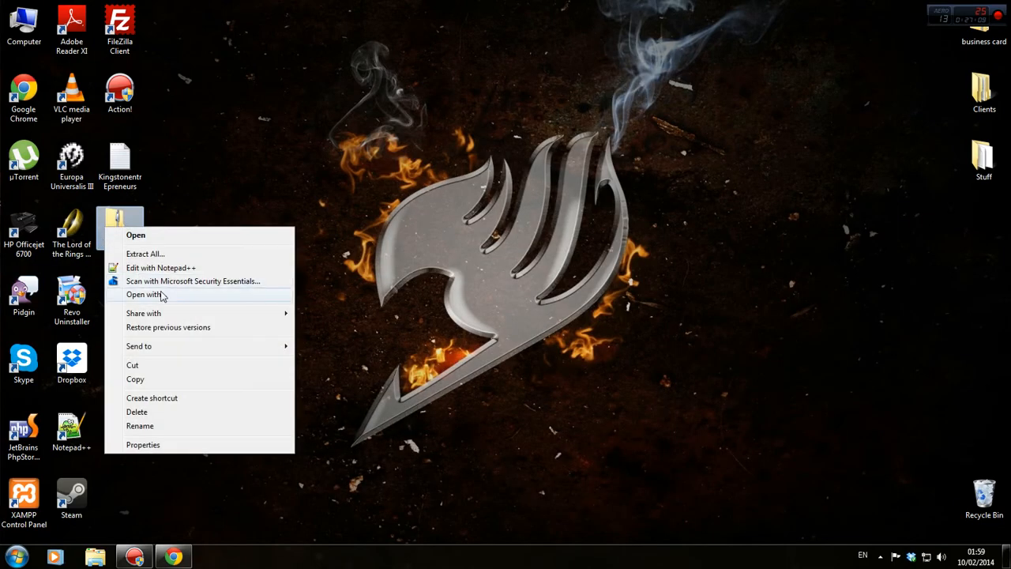
{"action": "left_click", "coordinate": [150, 254]}
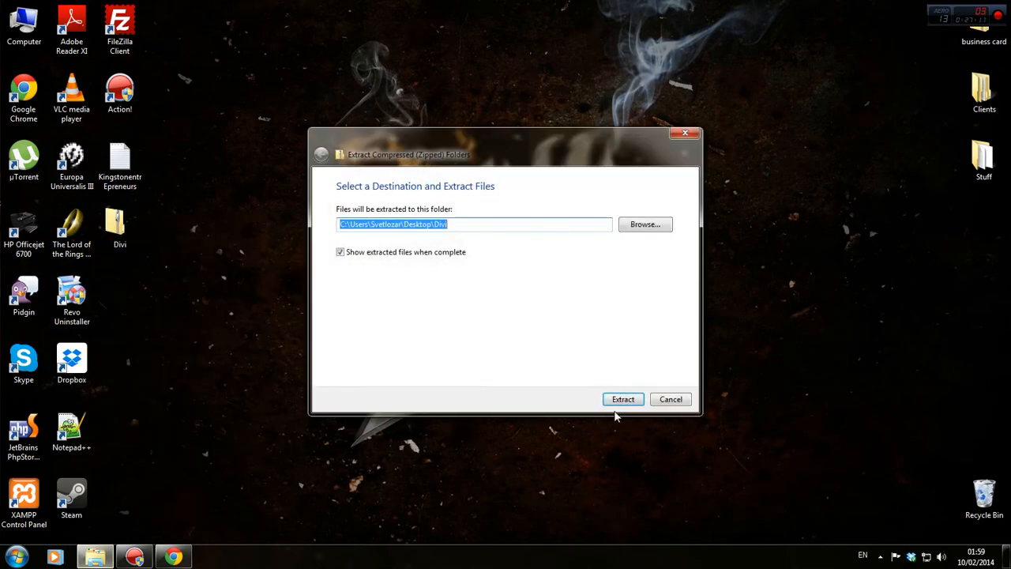
{"action": "left_click", "coordinate": [623, 399]}
Empty the Recycle Bin, move the extracted Divi folder into it, and restore the maximized browser.
{"action": "right_click", "coordinate": [984, 494]}
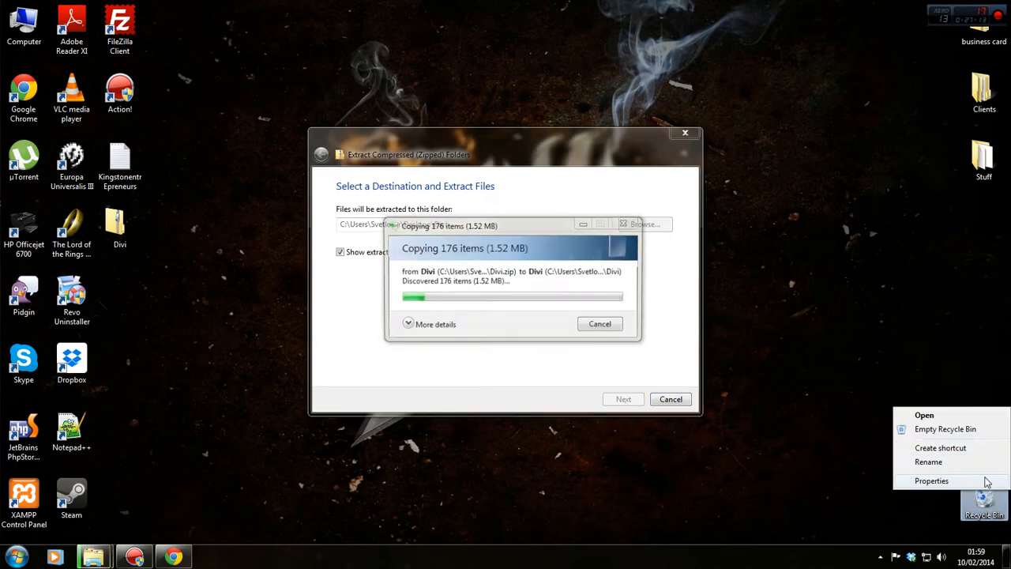
{"action": "left_click", "coordinate": [940, 428]}
{"action": "left_click", "coordinate": [567, 286]}
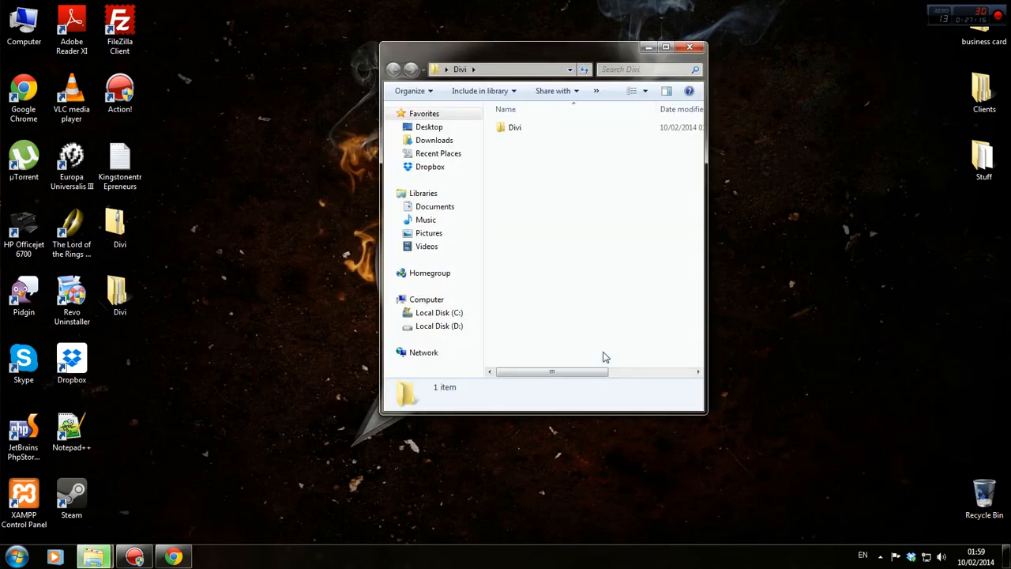
{"action": "left_click", "coordinate": [688, 52]}
{"action": "left_click_drag", "start_coordinate": [119, 294], "coordinate": [983, 497]}
{"action": "right_click", "coordinate": [984, 494]}
{"action": "left_click", "coordinate": [788, 386]}
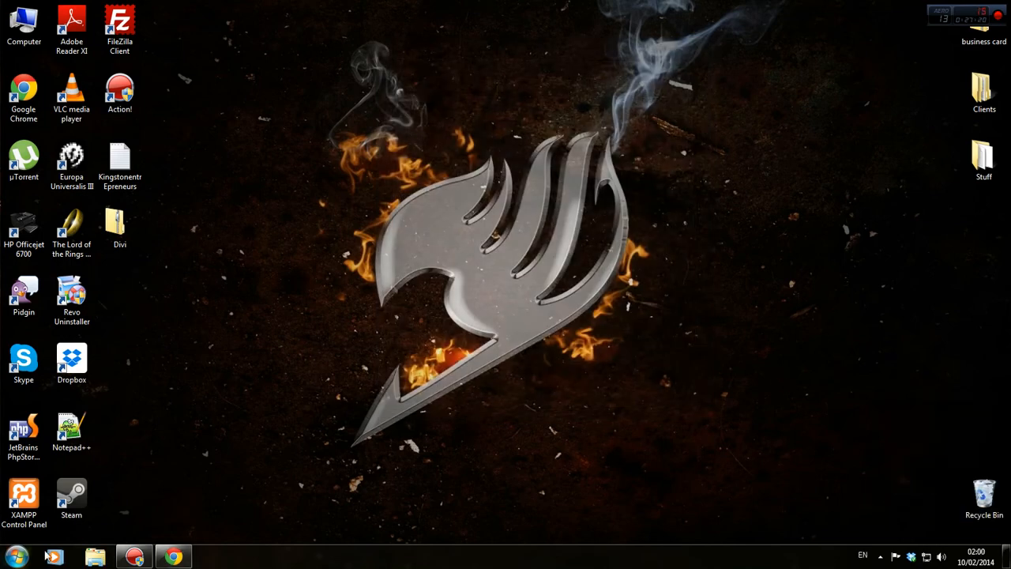
{"action": "left_click", "coordinate": [169, 562]}
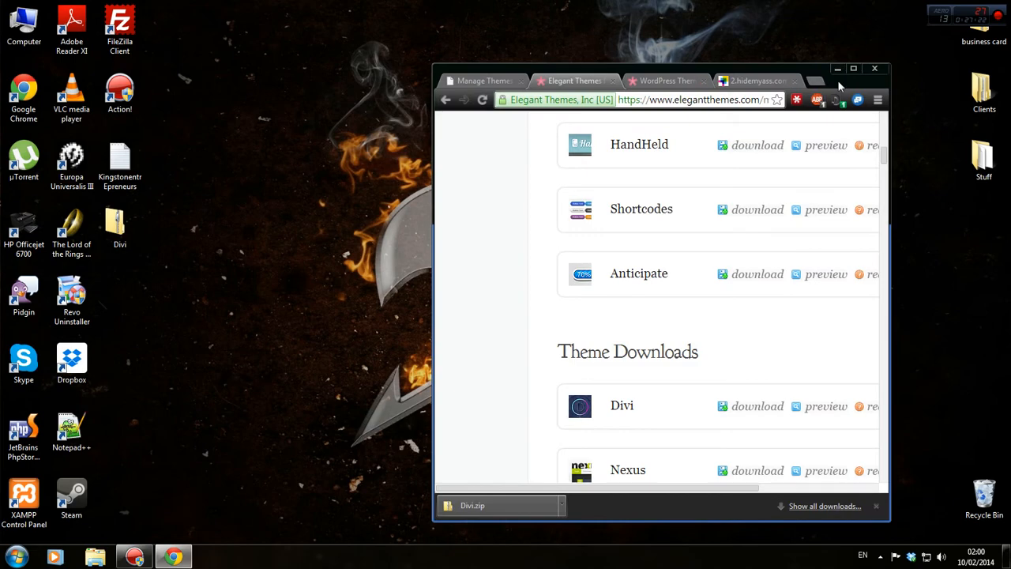
{"action": "left_click_drag", "start_coordinate": [838, 84], "coordinate": [395, 2]}
Upload Divi.zip on the WordPress Themes page, install it, and activate Divi.
{"action": "left_click", "coordinate": [117, 7]}
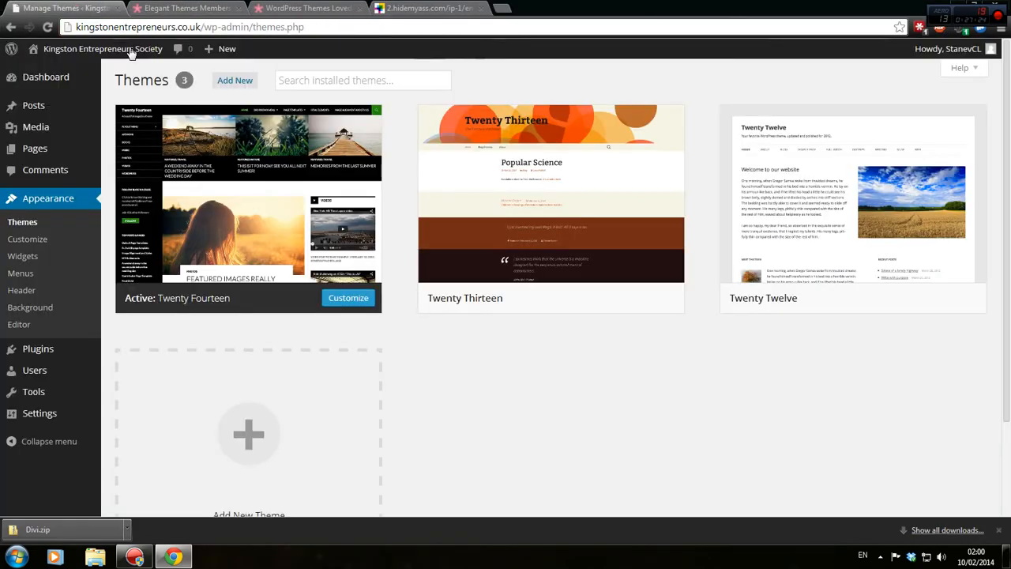
{"action": "left_click", "coordinate": [43, 223]}
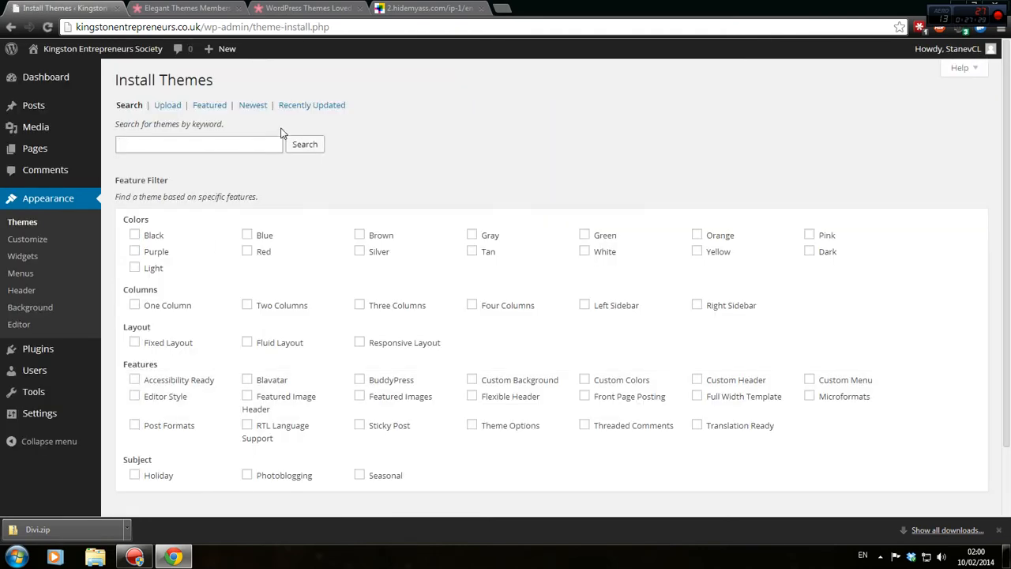
{"action": "left_click", "coordinate": [164, 105]}
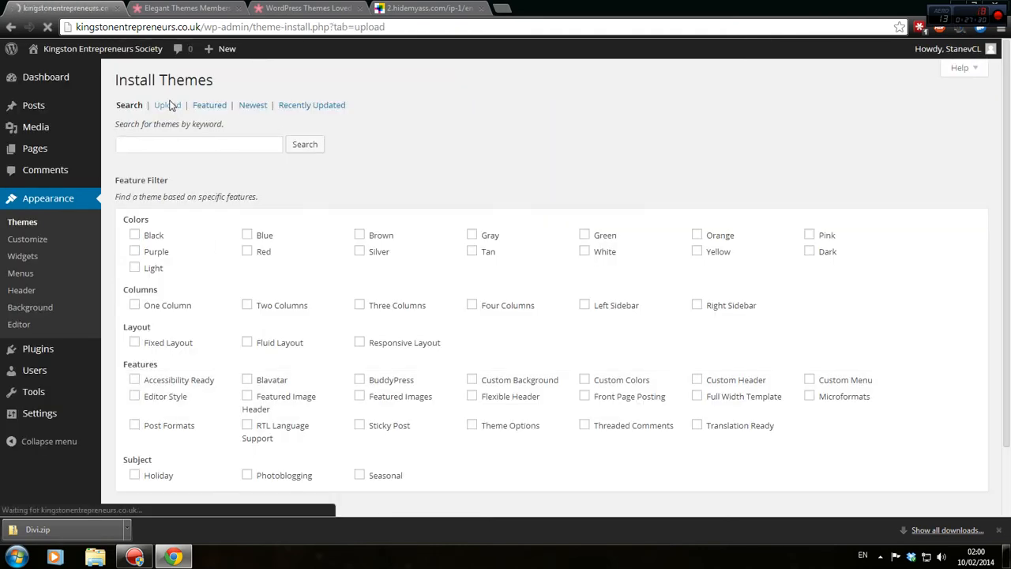
{"action": "left_click", "coordinate": [150, 176]}
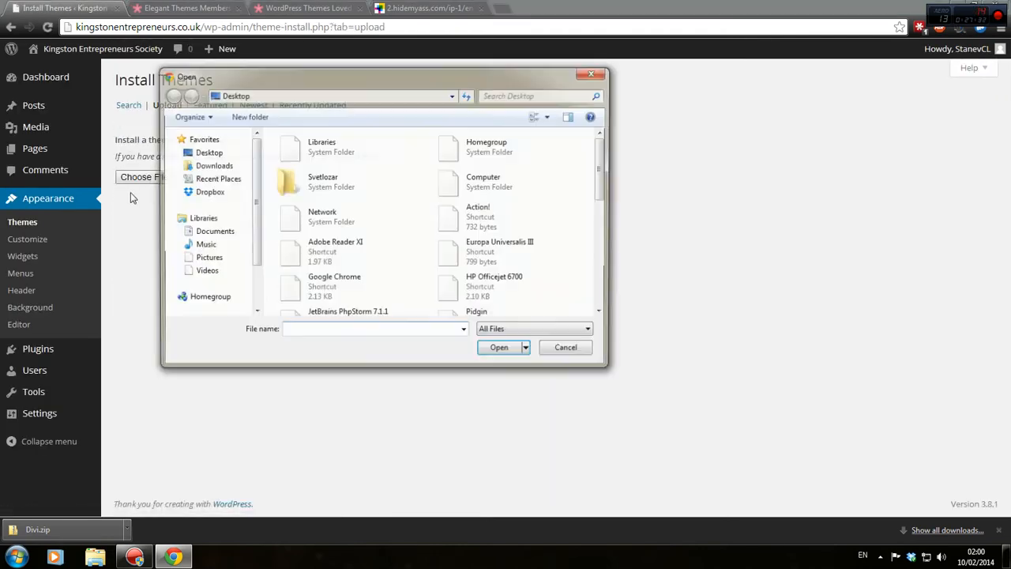
{"action": "left_click_drag", "start_coordinate": [603, 180], "coordinate": [608, 272]}
{"action": "double_click", "coordinate": [513, 197]}
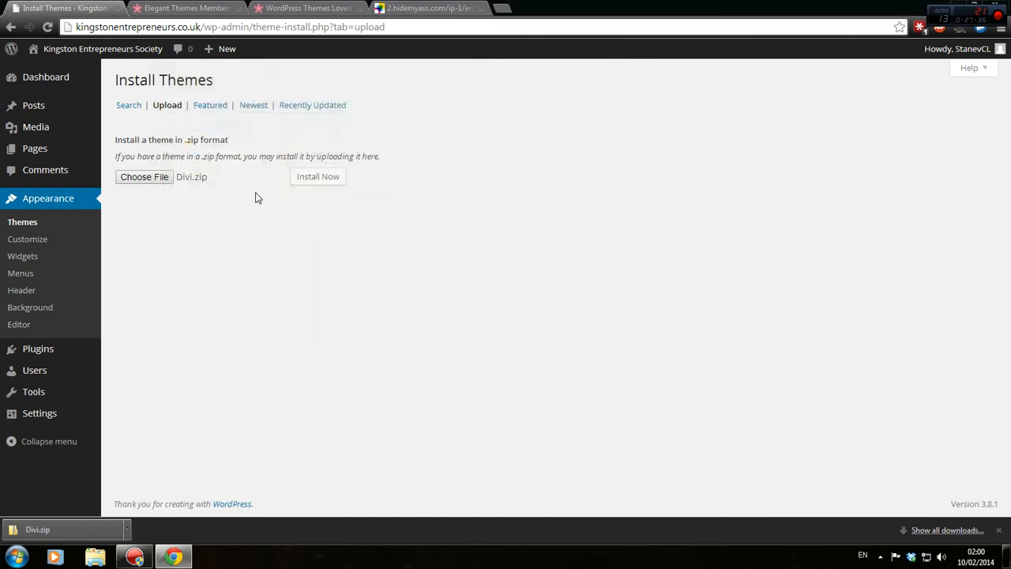
{"action": "left_click", "coordinate": [319, 176]}
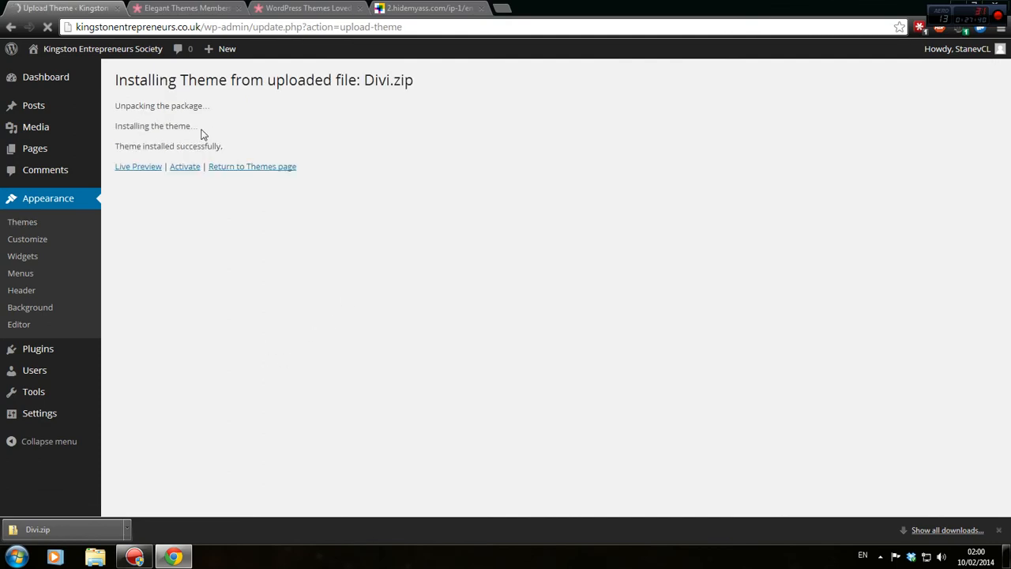
{"action": "left_click", "coordinate": [187, 169]}
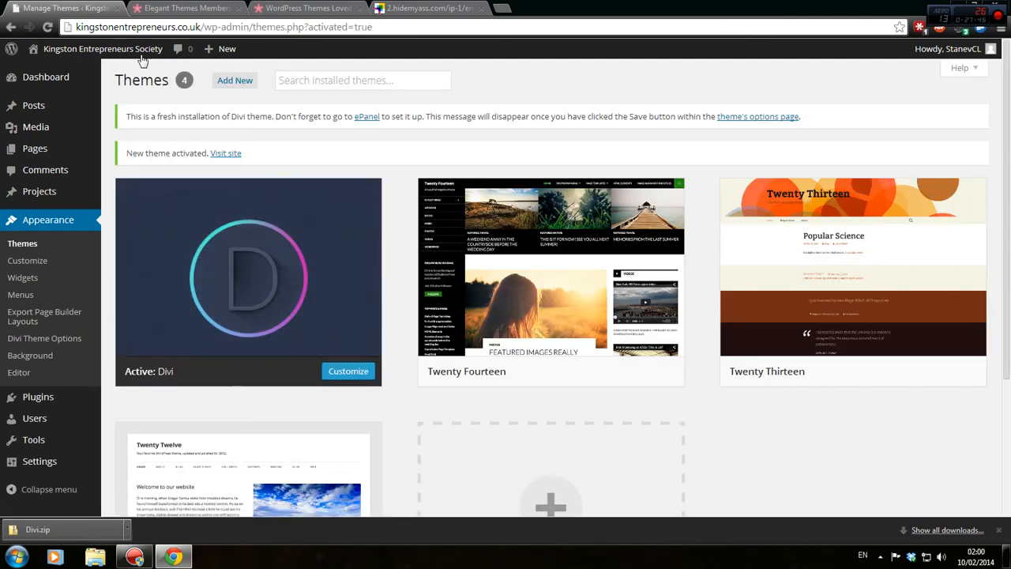
Visit the Divi-themed front page, then return to the WordPress Dashboard.
{"action": "mouse_move", "coordinate": [142, 50]}
{"action": "mouse_move", "coordinate": [113, 45]}
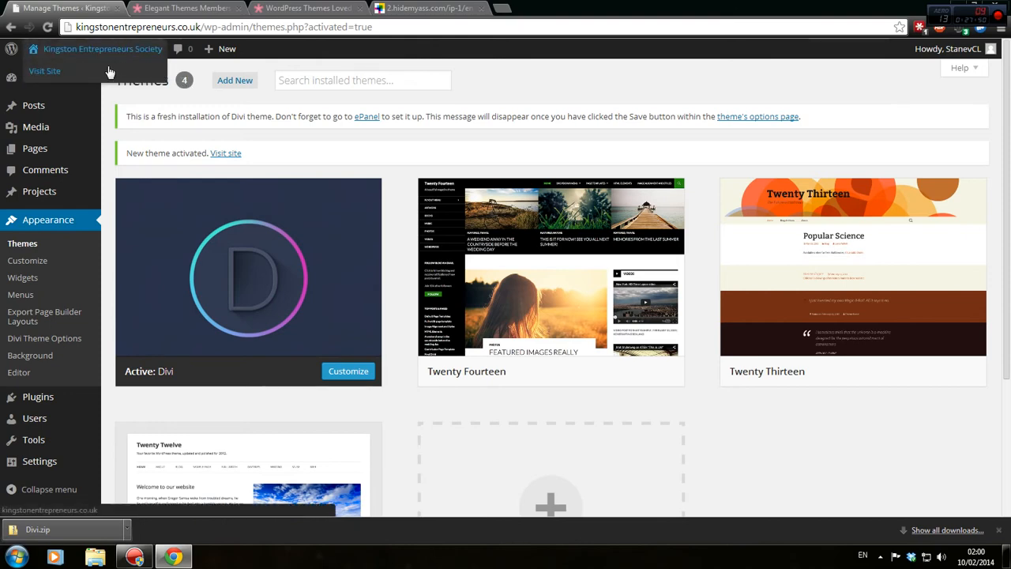
{"action": "left_click", "coordinate": [116, 66]}
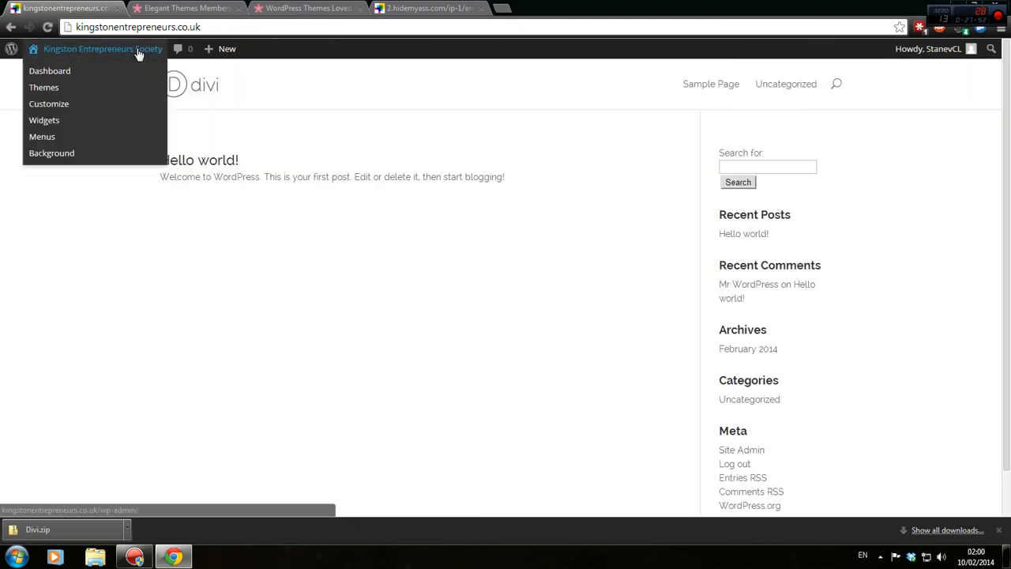
{"action": "scroll", "coordinate": [384, 228], "scroll_direction": "down", "scroll_amount": 1}
{"action": "scroll", "coordinate": [385, 231], "scroll_direction": "up", "scroll_amount": 1}
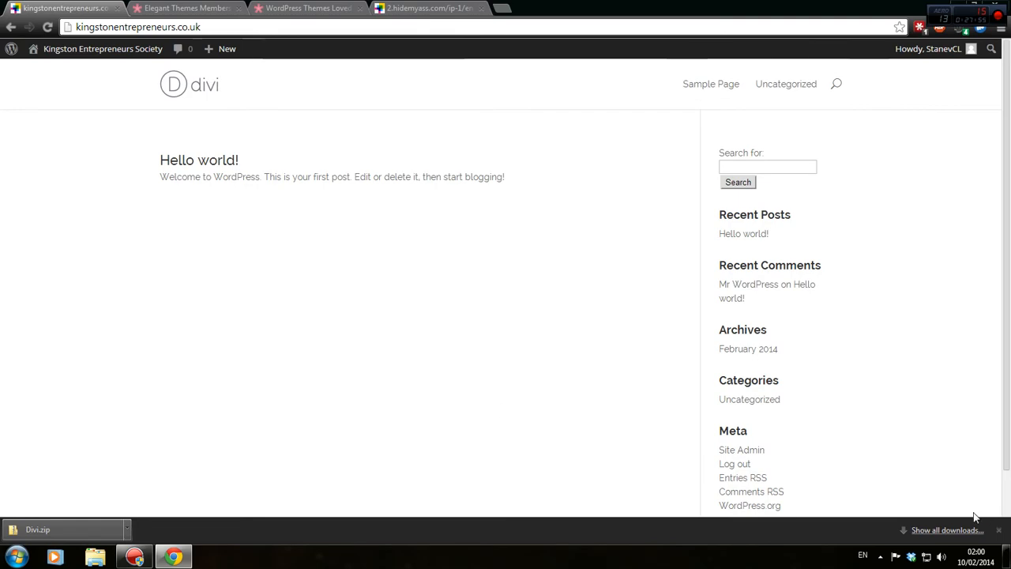
{"action": "left_click", "coordinate": [998, 530]}
{"action": "mouse_move", "coordinate": [75, 49]}
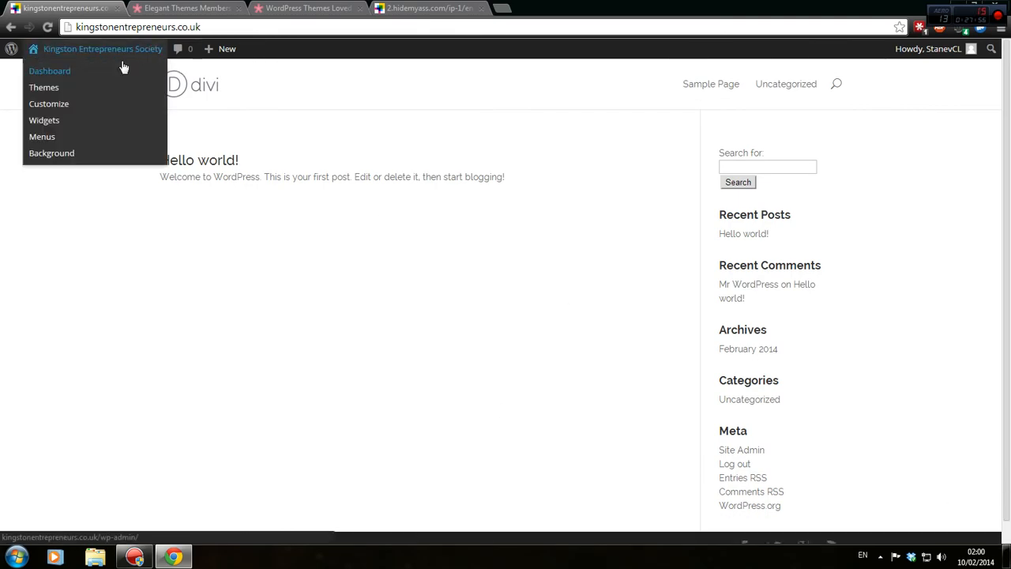
{"action": "left_click", "coordinate": [66, 70]}
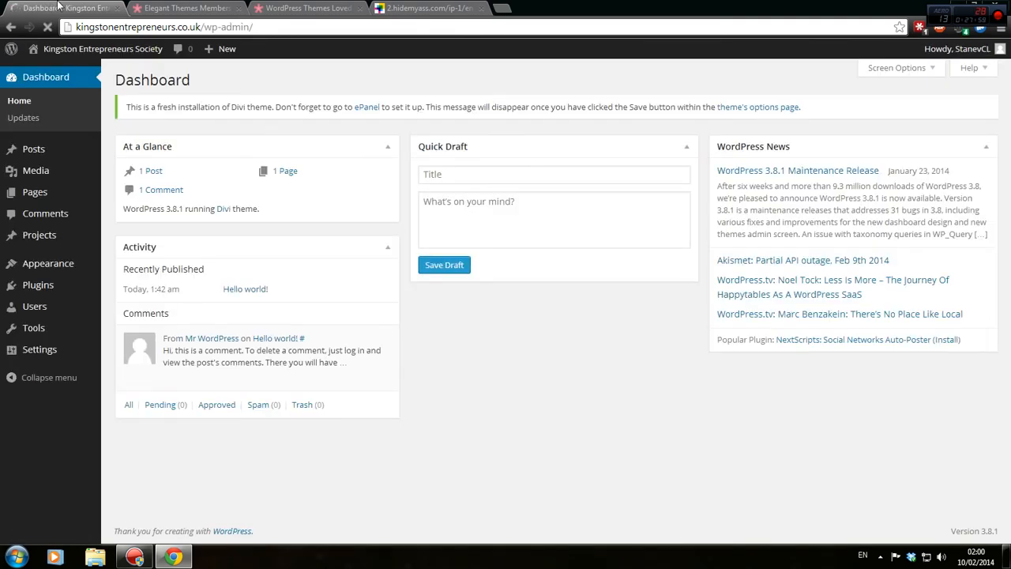
Close all browser tabs to the right of the Dashboard tab.
{"action": "left_click_drag", "start_coordinate": [432, 6], "coordinate": [112, 5]}
{"action": "left_click", "coordinate": [189, 4]}
{"action": "right_click", "coordinate": [188, 4]}
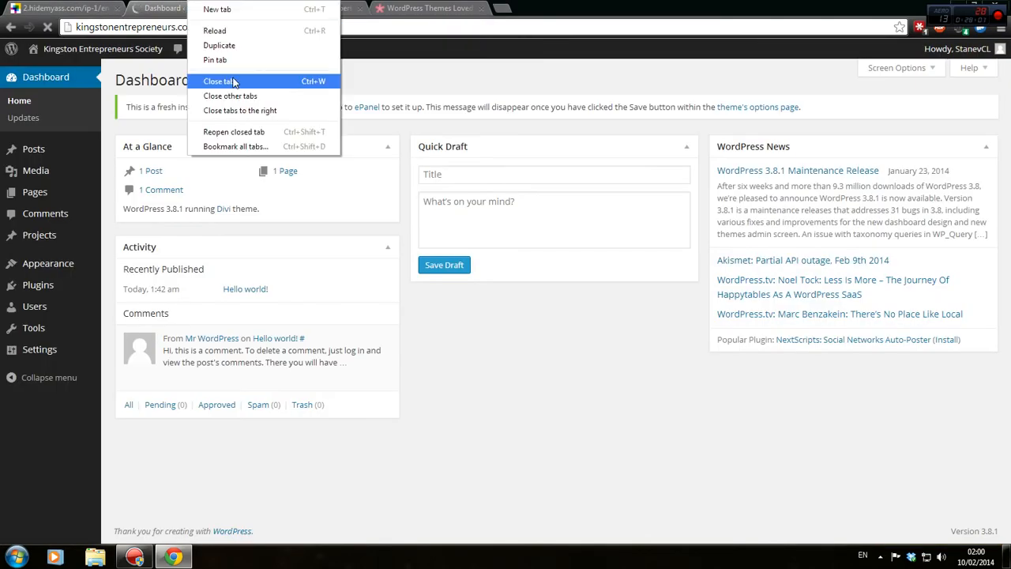
{"action": "left_click", "coordinate": [237, 111]}
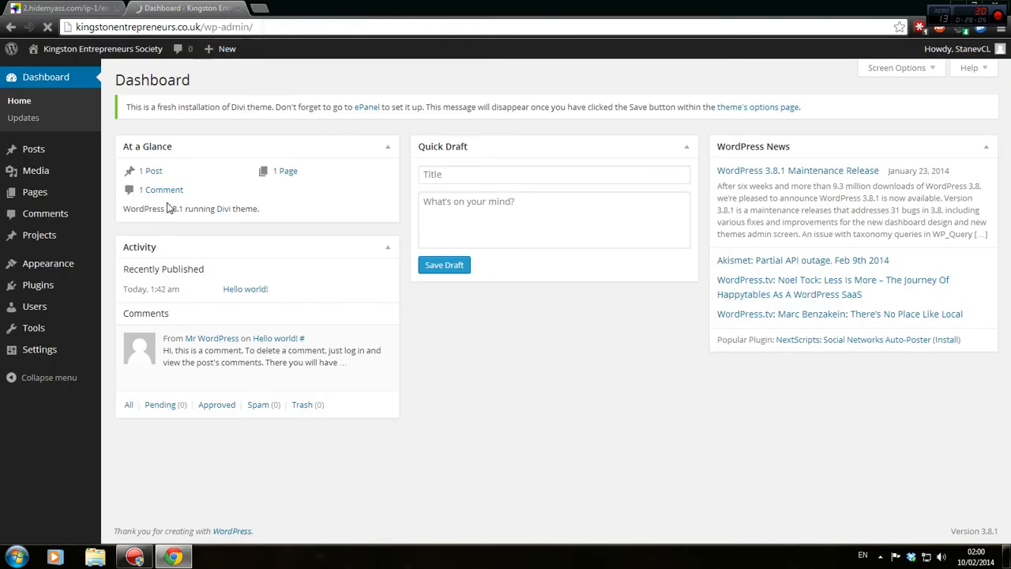
{"action": "mouse_move", "coordinate": [62, 275]}
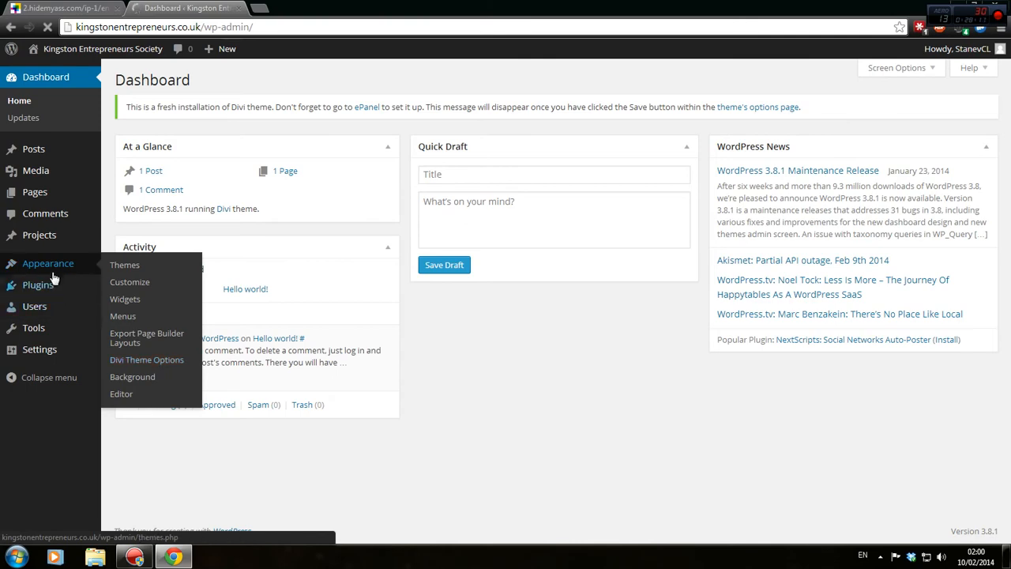
Save the Divi Theme Options ePanel settings, then view the proxied old Kingston Entrepreneurs site.
{"action": "left_click", "coordinate": [173, 361]}
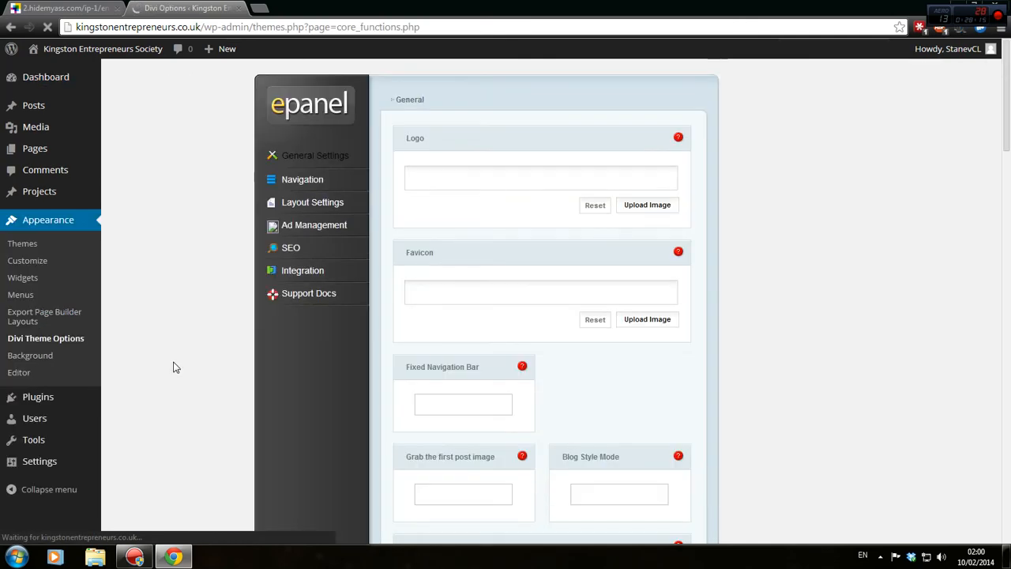
{"action": "scroll", "coordinate": [263, 321], "scroll_direction": "down", "scroll_amount": 3}
{"action": "scroll", "coordinate": [639, 424], "scroll_direction": "down", "scroll_amount": 15}
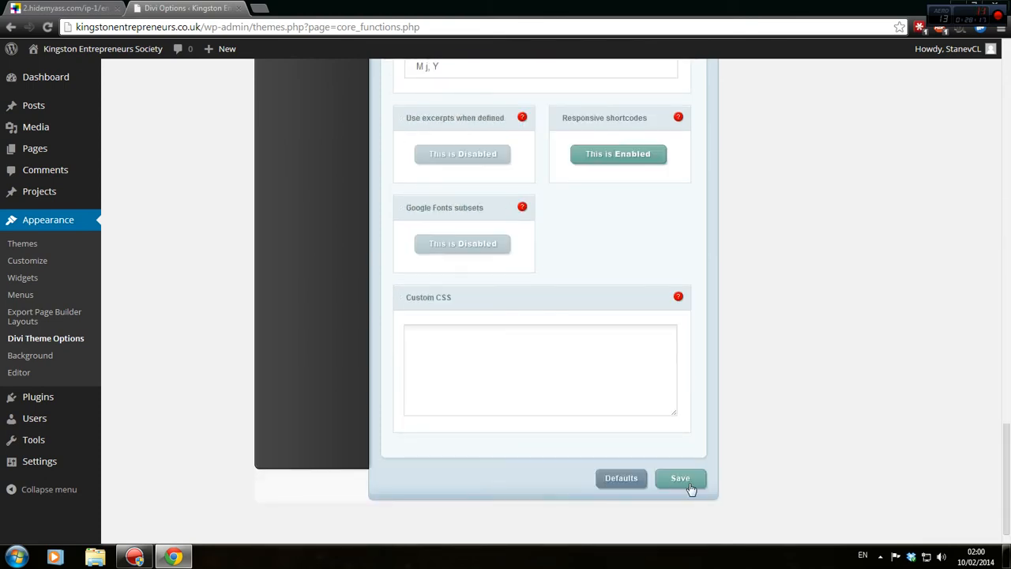
{"action": "left_click", "coordinate": [689, 484]}
{"action": "scroll", "coordinate": [684, 483], "scroll_direction": "up", "scroll_amount": 20}
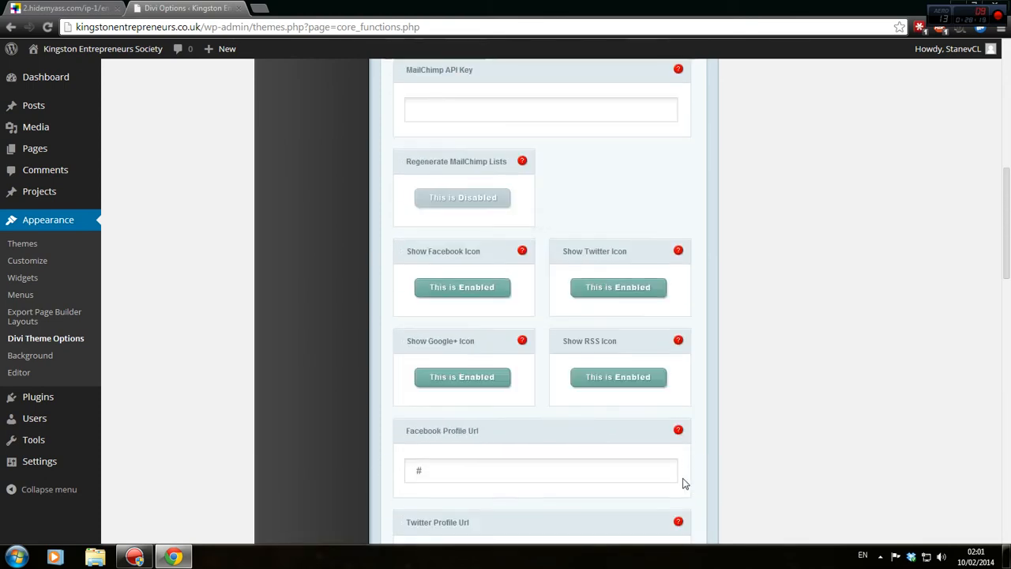
{"action": "scroll", "coordinate": [679, 481], "scroll_direction": "up", "scroll_amount": 2}
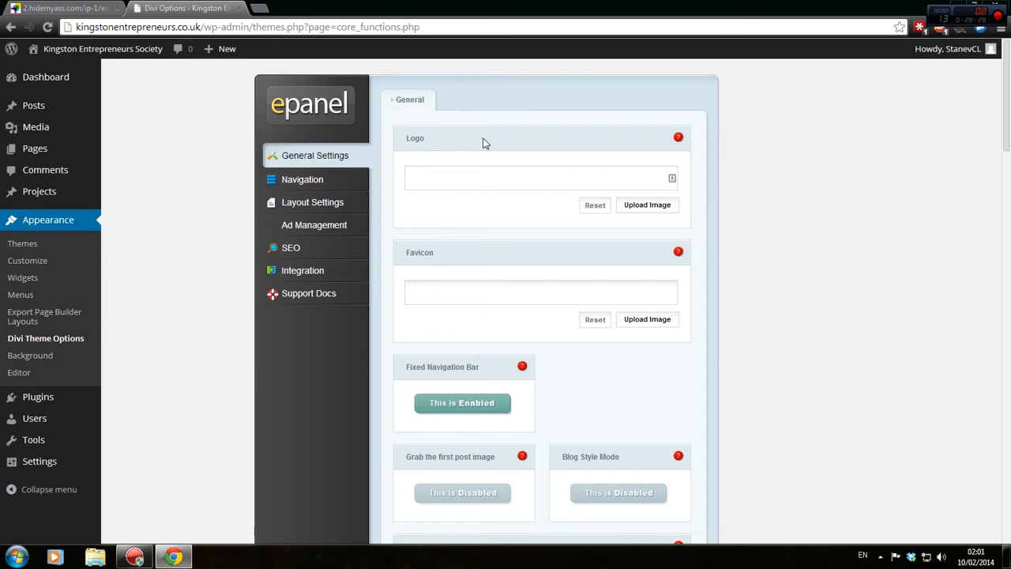
{"action": "left_click", "coordinate": [78, 6]}
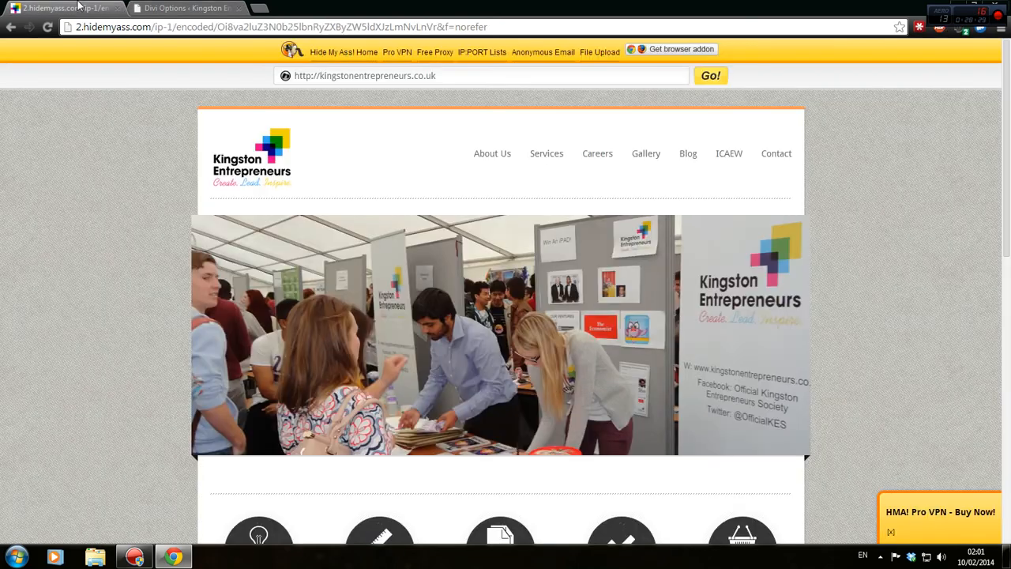
In a new tab, load elegantthemes.com and then kingstonentrepreneurs.co.uk.
{"action": "left_click", "coordinate": [267, 8]}
{"action": "type", "text": "elegantthemes.com"}
{"action": "key", "text": "Return"}
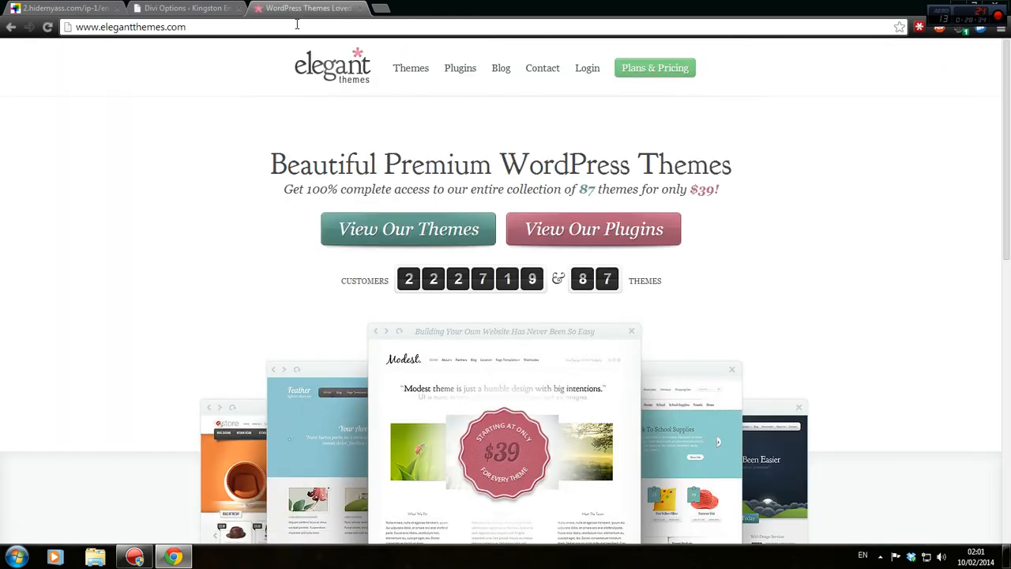
{"action": "left_click", "coordinate": [298, 26]}
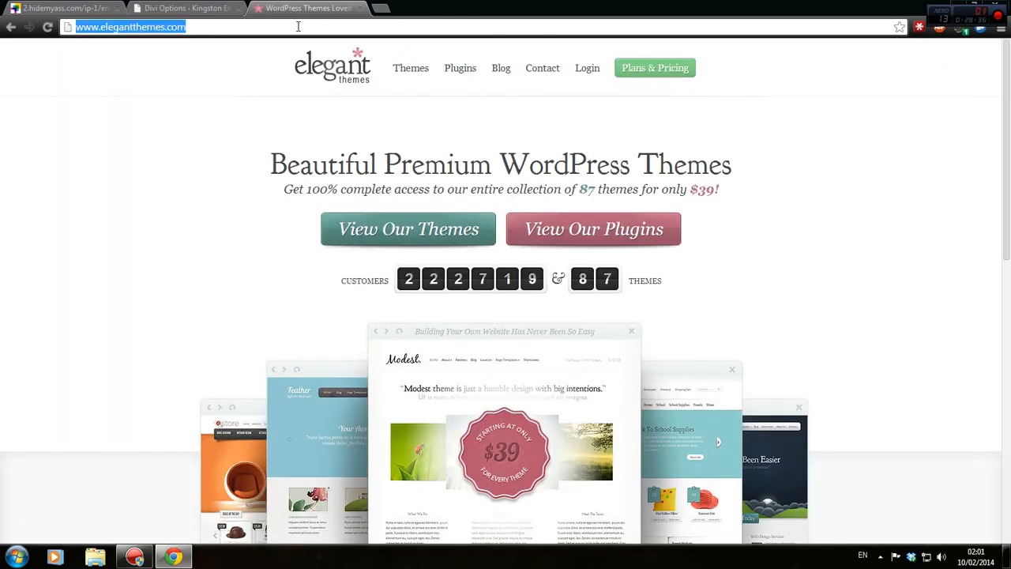
{"action": "type", "text": "ki"}
{"action": "key", "text": "Return"}
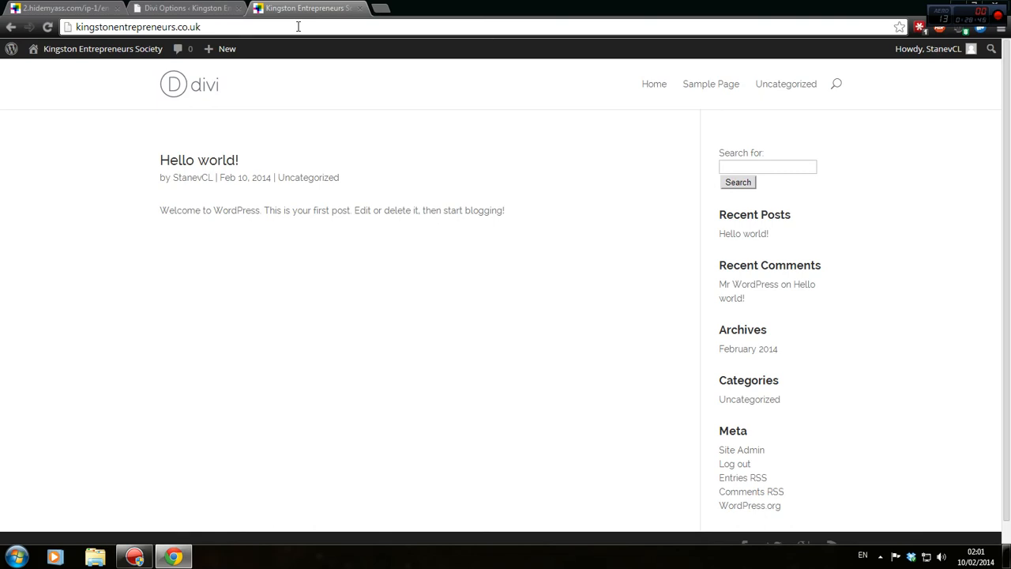
Compare the Divi ePanel general settings with the live front page, ending on the ePanel.
{"action": "left_click", "coordinate": [210, 7]}
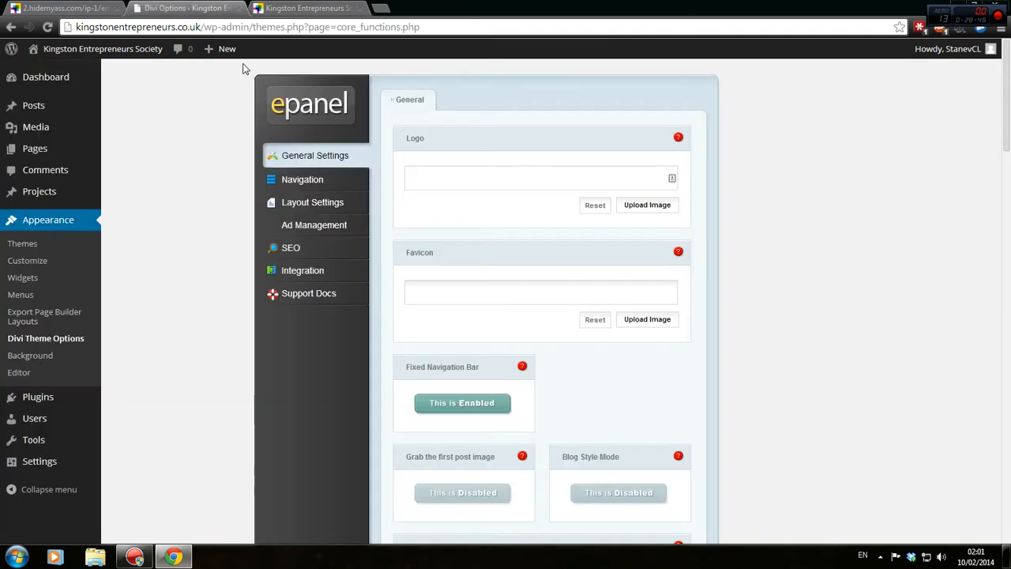
{"action": "scroll", "coordinate": [415, 173], "scroll_direction": "down", "scroll_amount": 1}
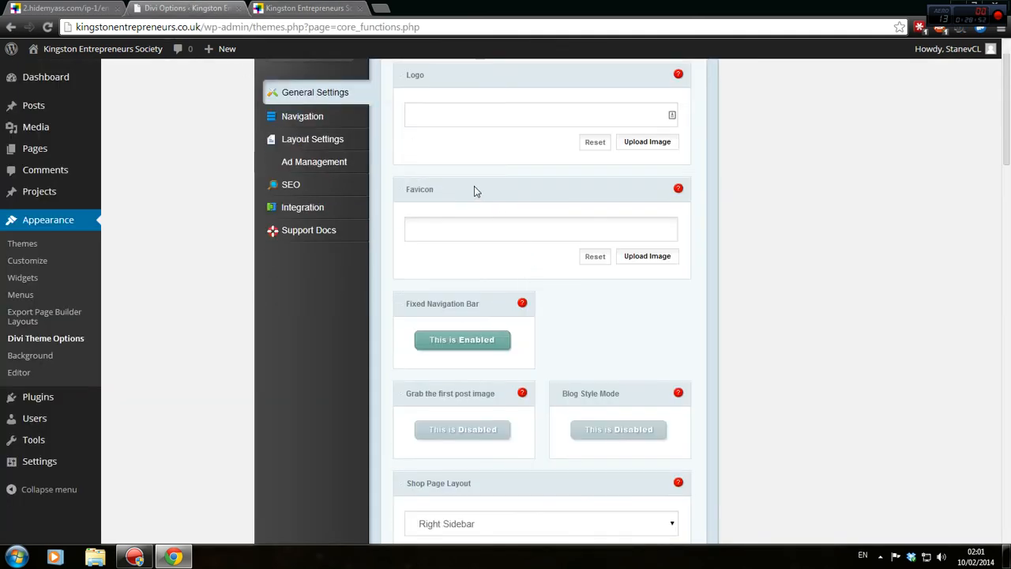
{"action": "scroll", "coordinate": [489, 229], "scroll_direction": "up", "scroll_amount": 1}
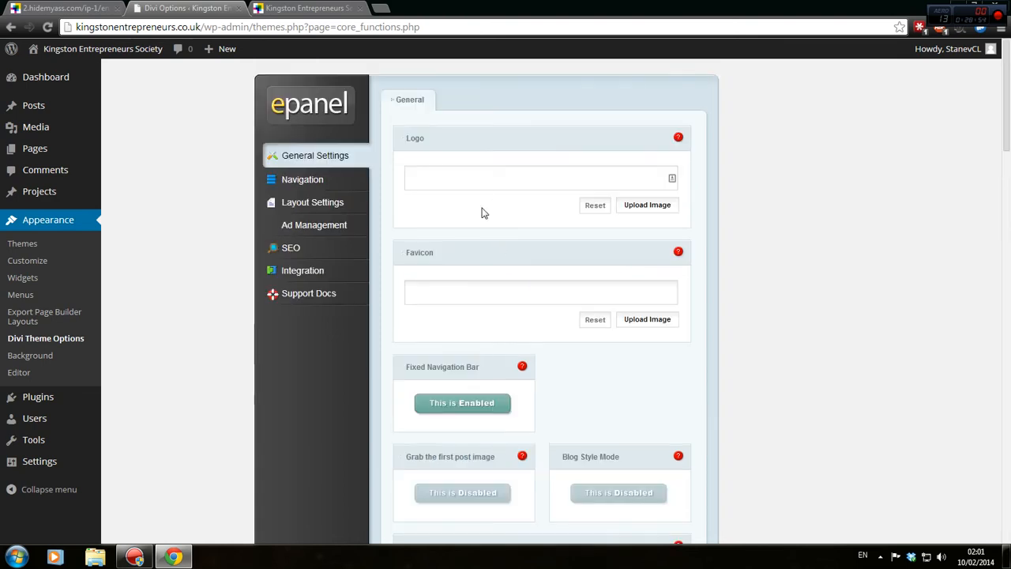
{"action": "scroll", "coordinate": [486, 221], "scroll_direction": "down", "scroll_amount": 1}
{"action": "scroll", "coordinate": [522, 157], "scroll_direction": "up", "scroll_amount": 1}
{"action": "left_click", "coordinate": [308, 8]}
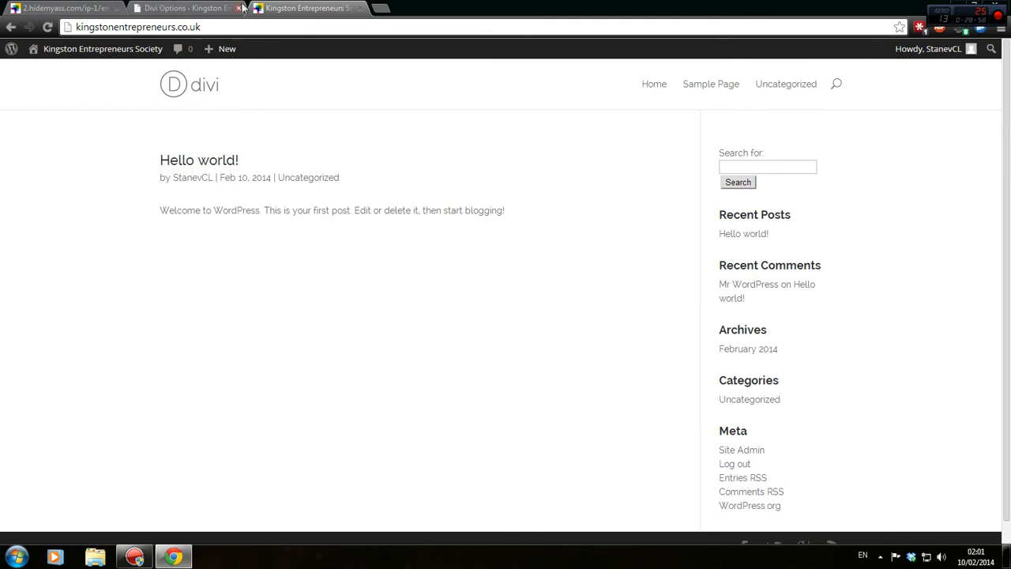
{"action": "left_click", "coordinate": [215, 9]}
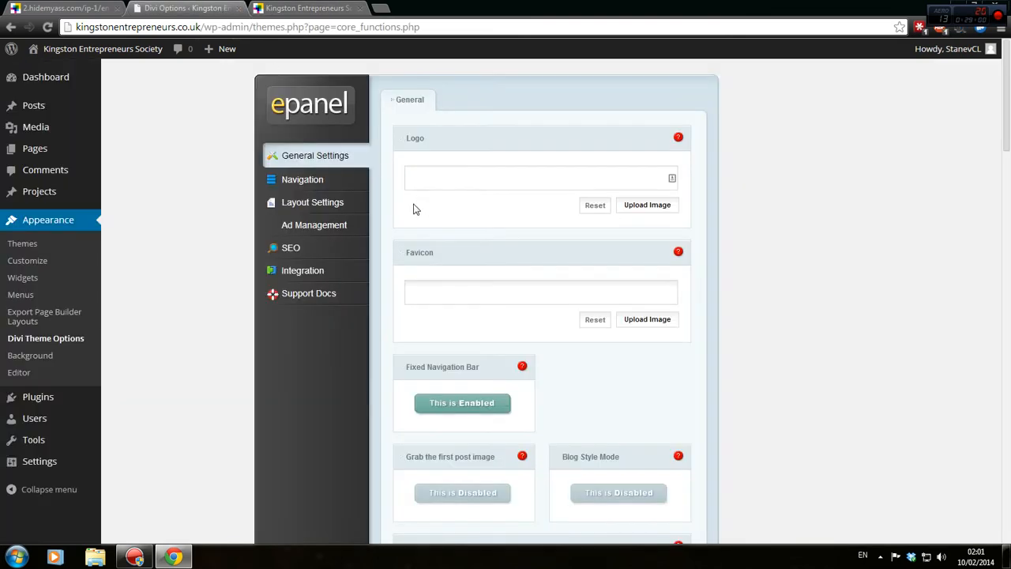
Read the Fixed Navigation Bar help and switch that option to Disabled.
{"action": "scroll", "coordinate": [448, 286], "scroll_direction": "down", "scroll_amount": 2}
{"action": "left_click", "coordinate": [522, 239]}
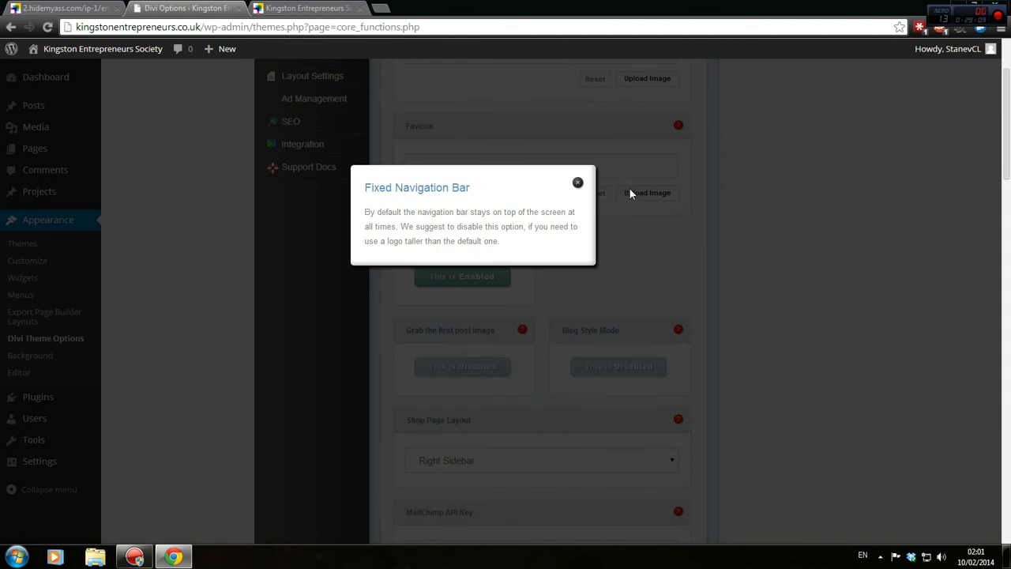
{"action": "left_click", "coordinate": [579, 183]}
{"action": "left_click", "coordinate": [486, 278]}
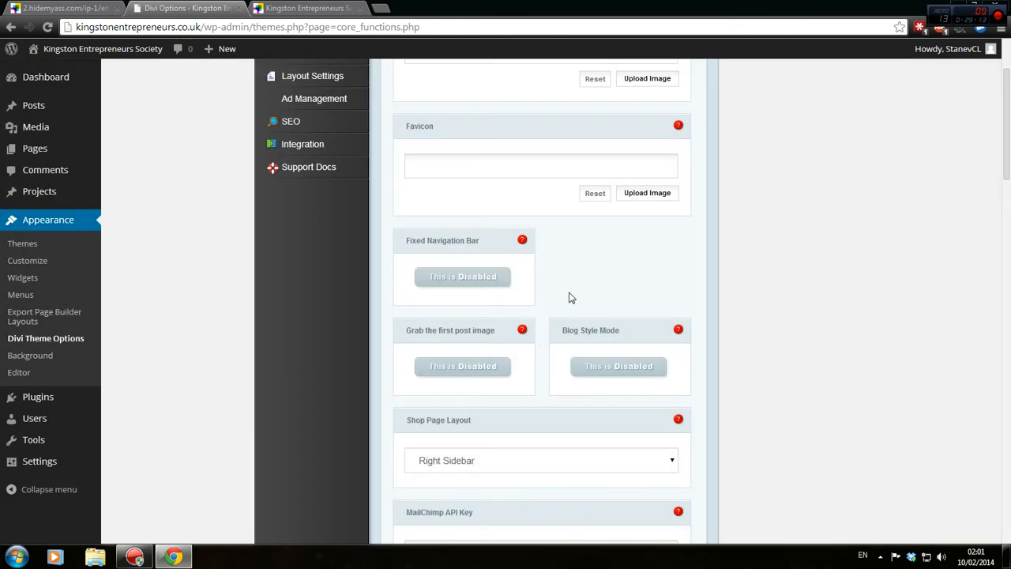
{"action": "left_click", "coordinate": [522, 241]}
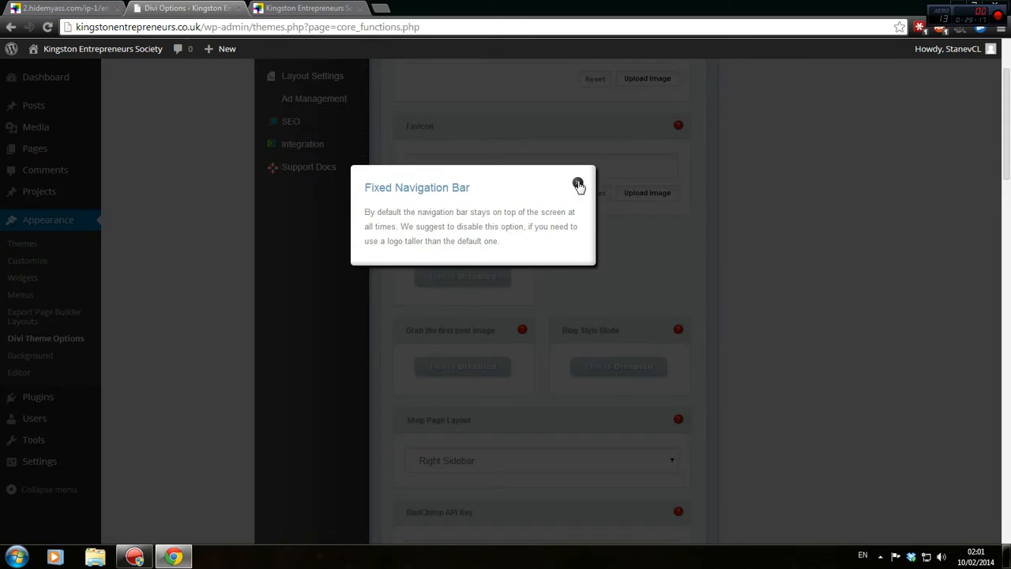
{"action": "left_click", "coordinate": [579, 184]}
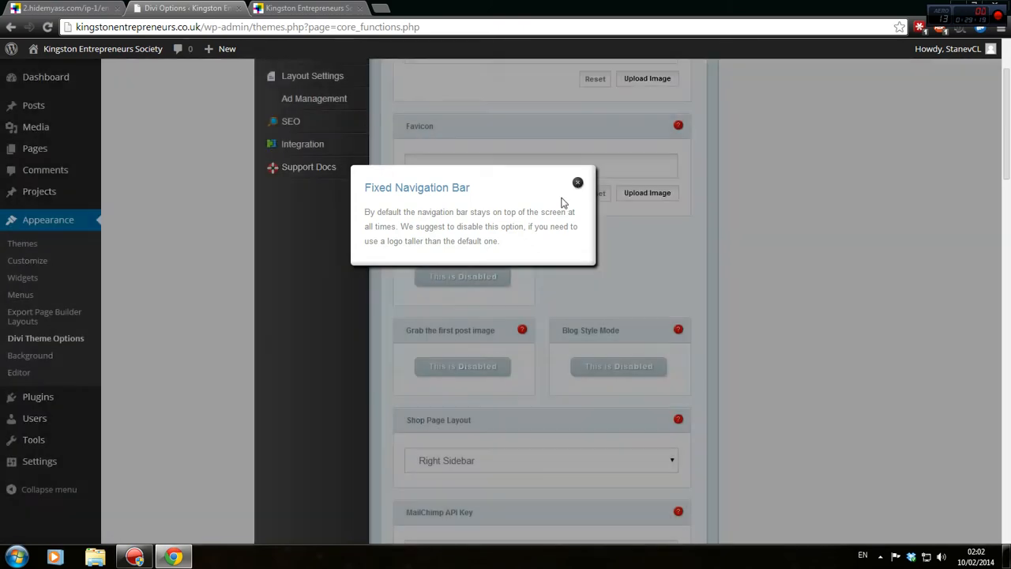
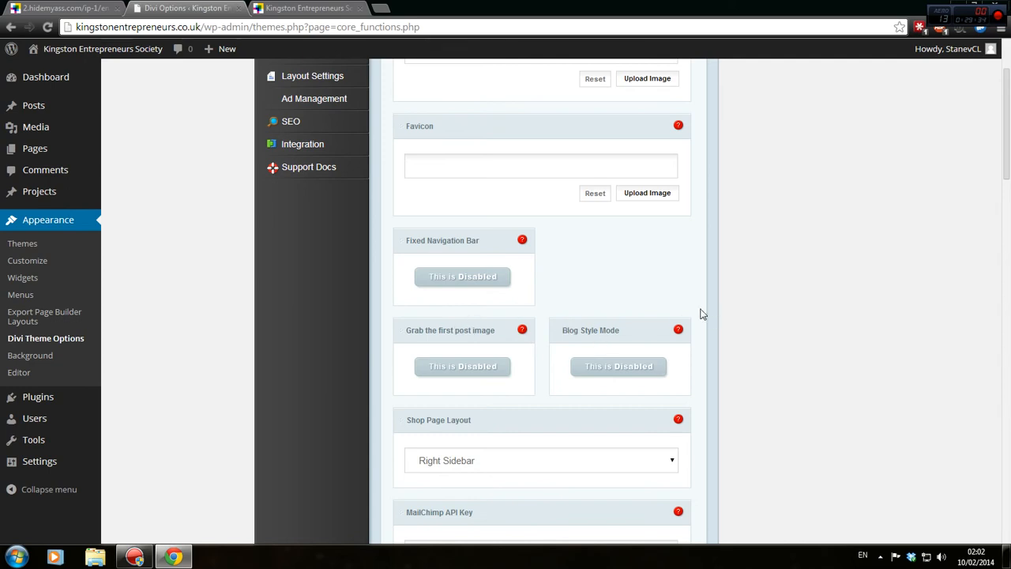
Read the Blog Style Mode help and leave Shop Page Layout at Right Sidebar.
{"action": "scroll", "coordinate": [702, 314], "scroll_direction": "down", "scroll_amount": 3}
{"action": "left_click", "coordinate": [679, 141]}
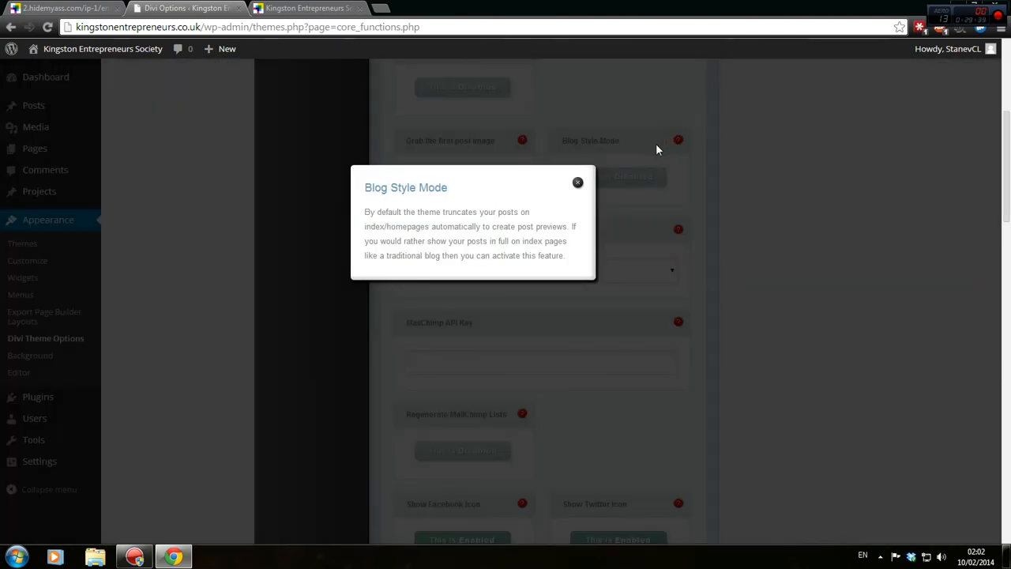
{"action": "left_click", "coordinate": [579, 184]}
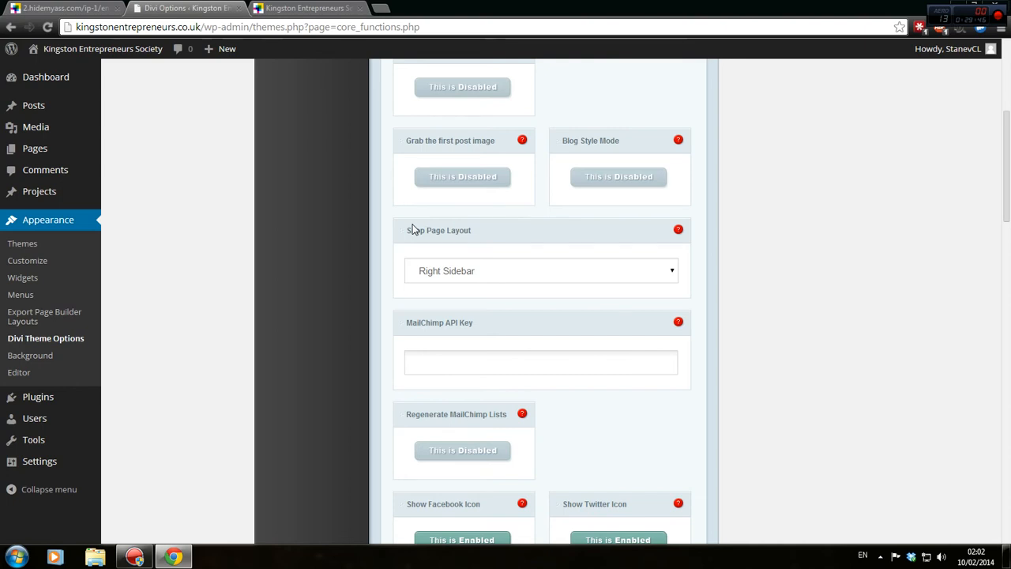
{"action": "left_click", "coordinate": [509, 272]}
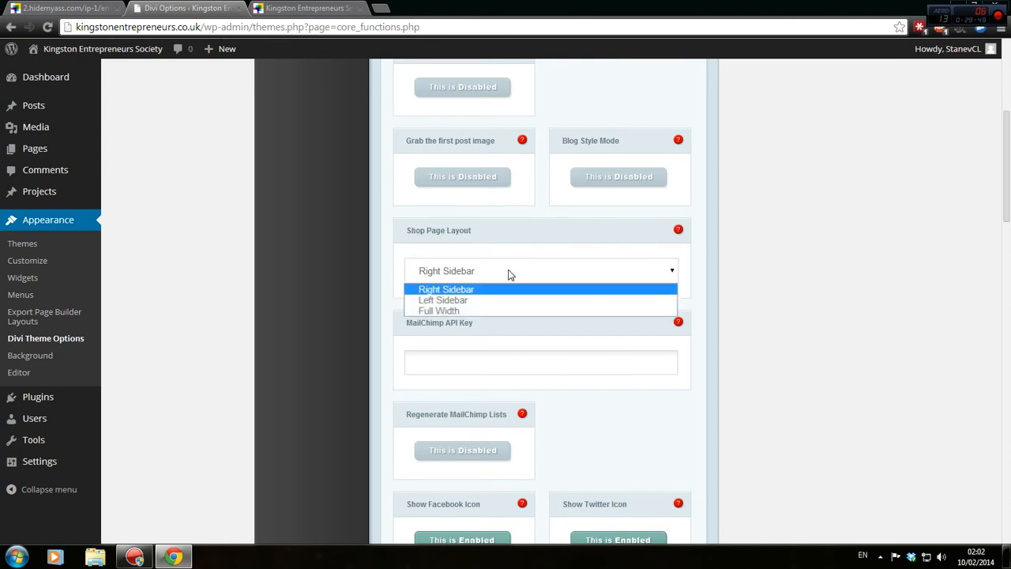
{"action": "left_click", "coordinate": [508, 272]}
{"action": "left_click", "coordinate": [501, 278]}
{"action": "left_click", "coordinate": [501, 278]}
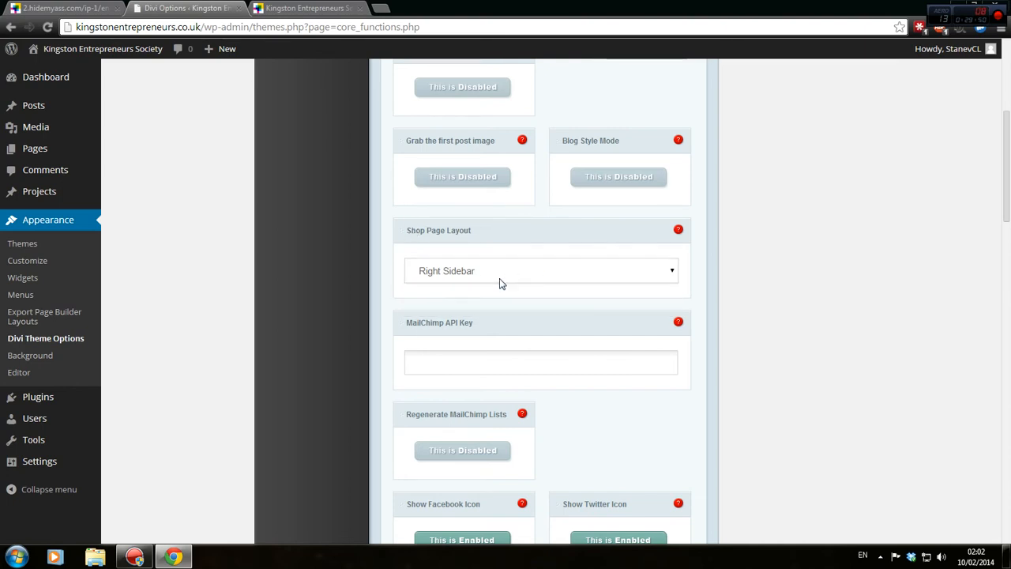
Select the MailChimp API Key field and restore down the Chrome window.
{"action": "scroll", "coordinate": [255, 305], "scroll_direction": "down", "scroll_amount": 1}
{"action": "left_click", "coordinate": [487, 295]}
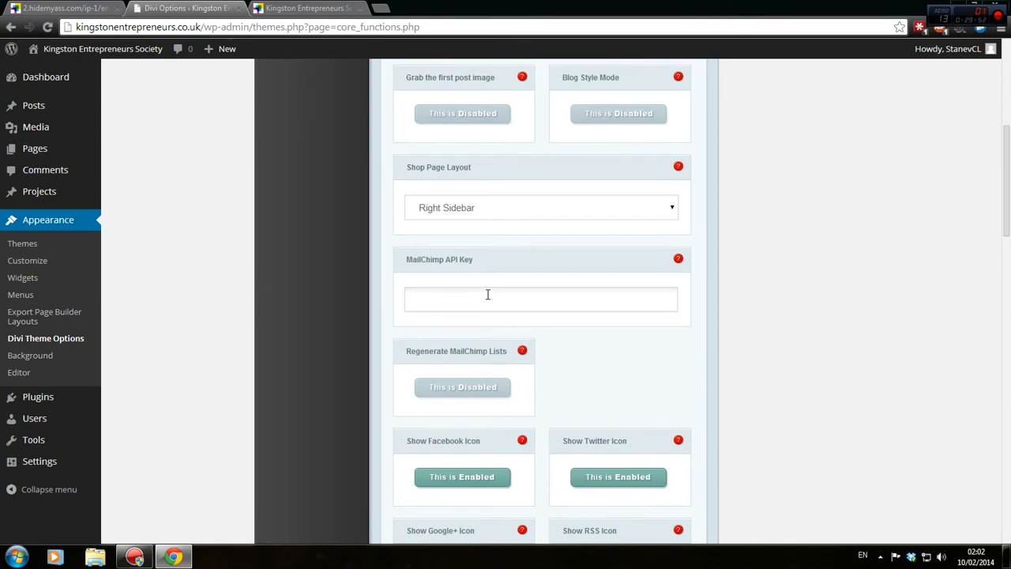
{"action": "left_click_drag", "start_coordinate": [598, 6], "coordinate": [613, 50]}
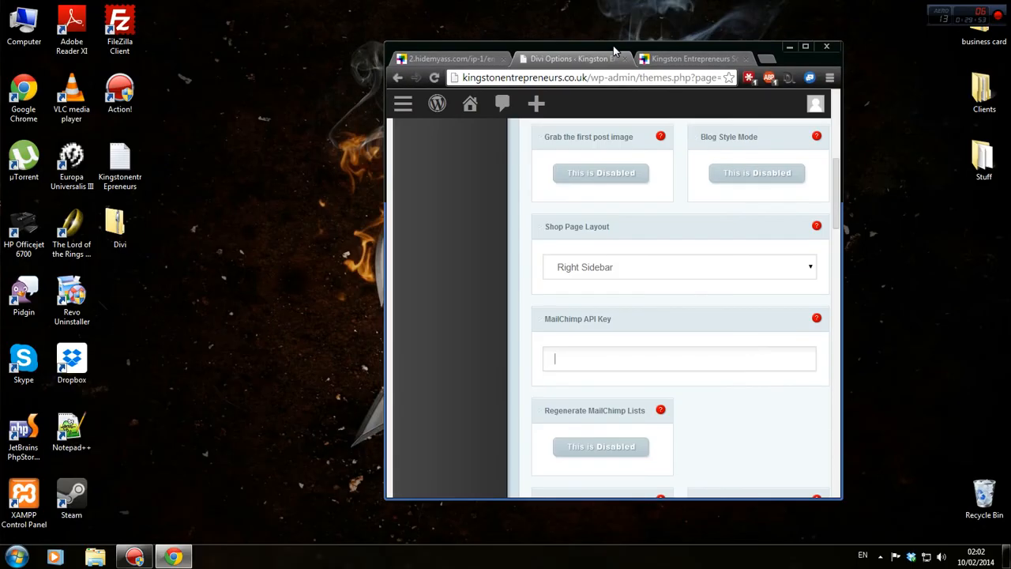
Open the Kingston Entrepreneurs notes file in Notepad++ beside the browser.
{"action": "double_click", "coordinate": [119, 161]}
{"action": "left_click_drag", "start_coordinate": [673, 14], "coordinate": [0, 77]}
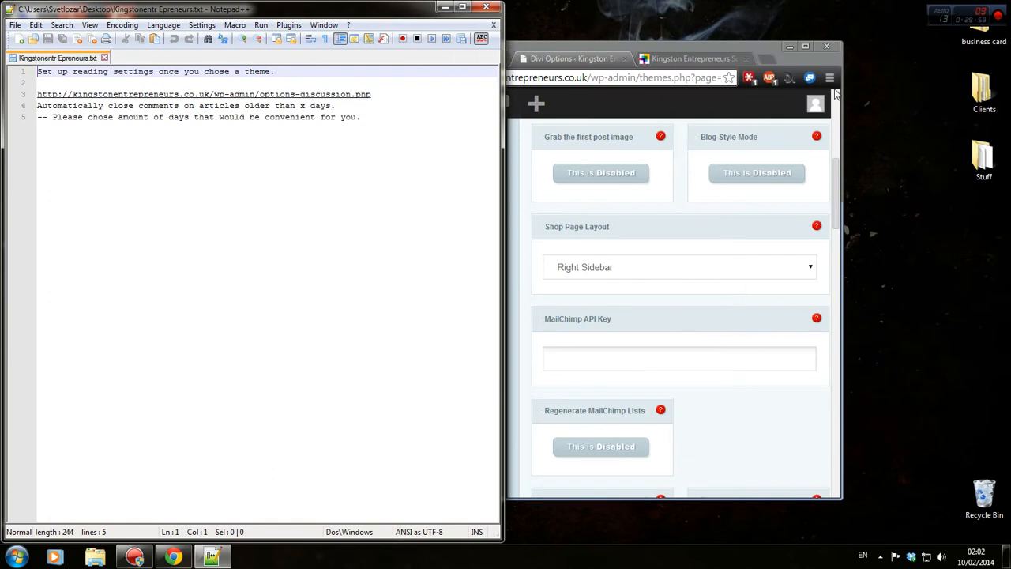
{"action": "left_click_drag", "start_coordinate": [819, 64], "coordinate": [985, 28]}
Paste the Divi theme options page URL at the end of the notes.
{"action": "left_click", "coordinate": [361, 159]}
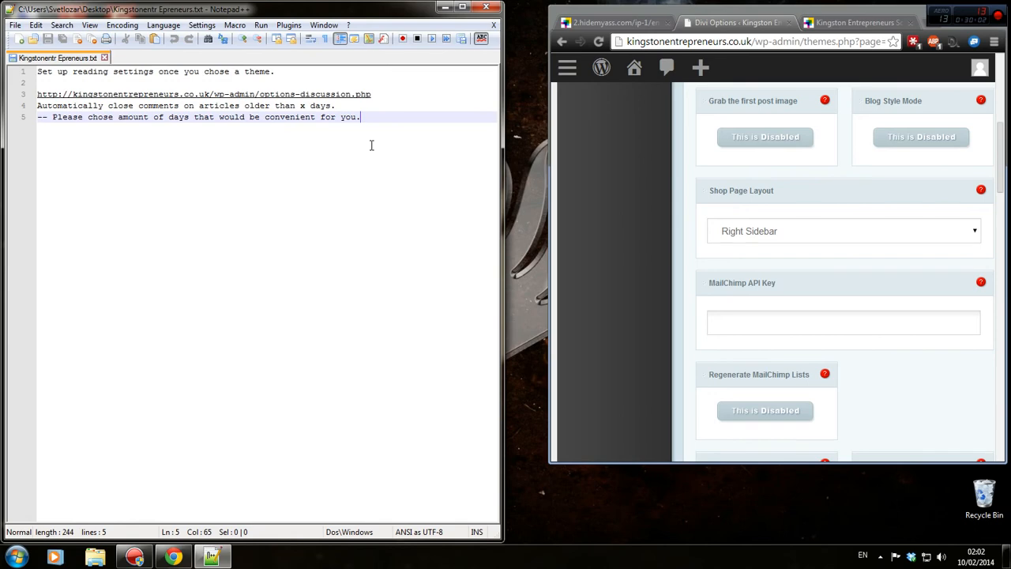
{"action": "key", "text": "Return"}
{"action": "key", "text": "Return"}
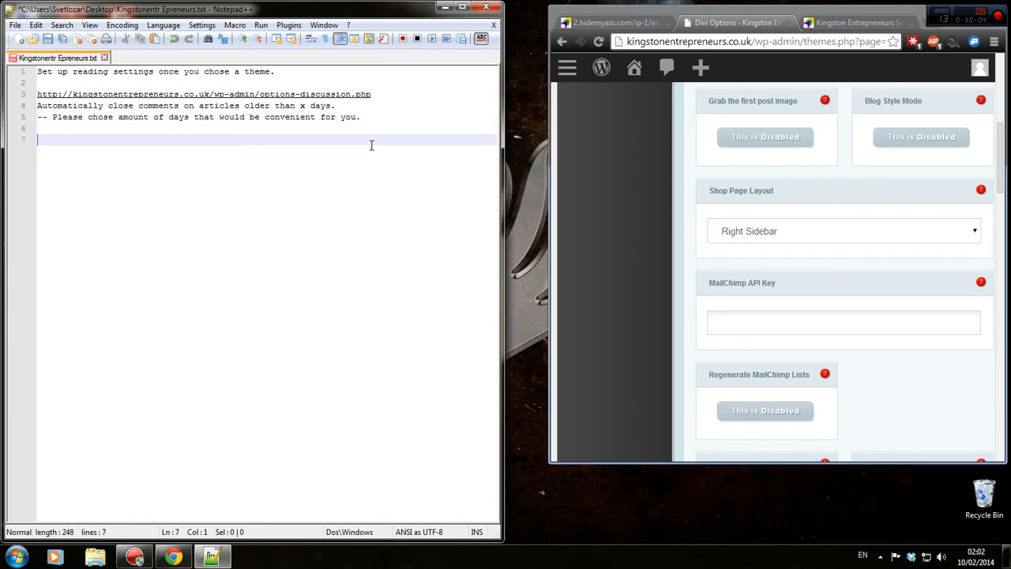
{"action": "left_click", "coordinate": [764, 41]}
{"action": "left_click", "coordinate": [274, 221]}
{"action": "type", "text": "http://kingstonentrepreneurs.co.uk/wp-admin/themes.php?page=core_functions.php"}
{"action": "key", "text": "Return"}
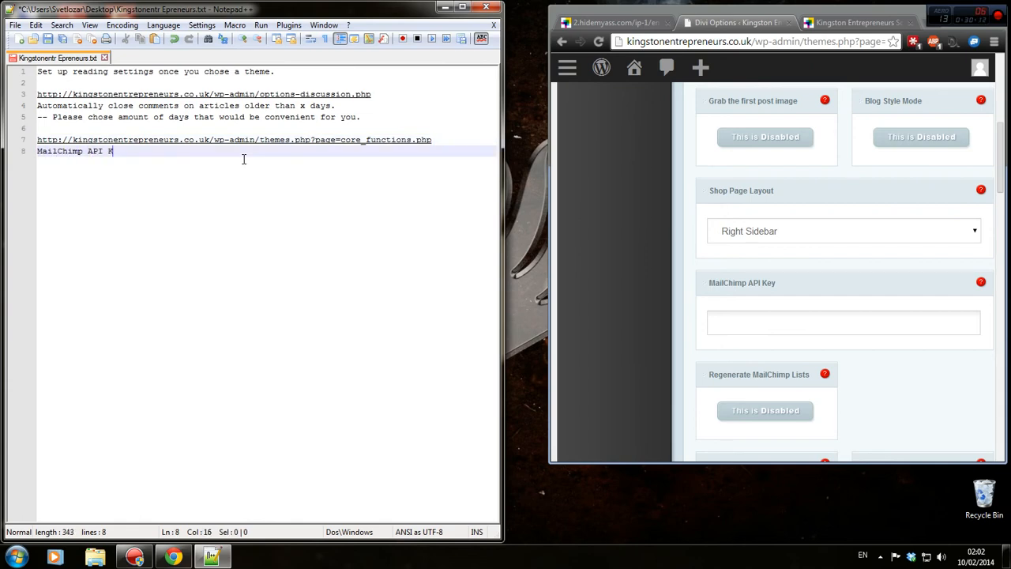
Add a MailChimp API Key tip, save the notes, and maximize Chrome again.
{"action": "type", "text": "ey"}
{"action": "key", "text": "Return"}
{"action": "type", "text": "-- Press c"}
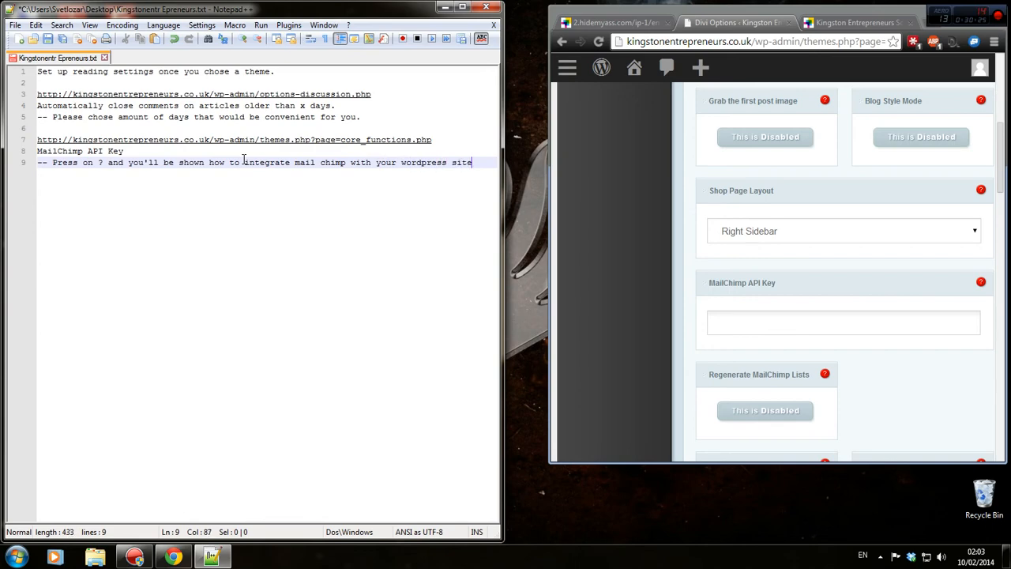
{"action": "type", "text": "."}
{"action": "key", "text": "ctrl+s"}
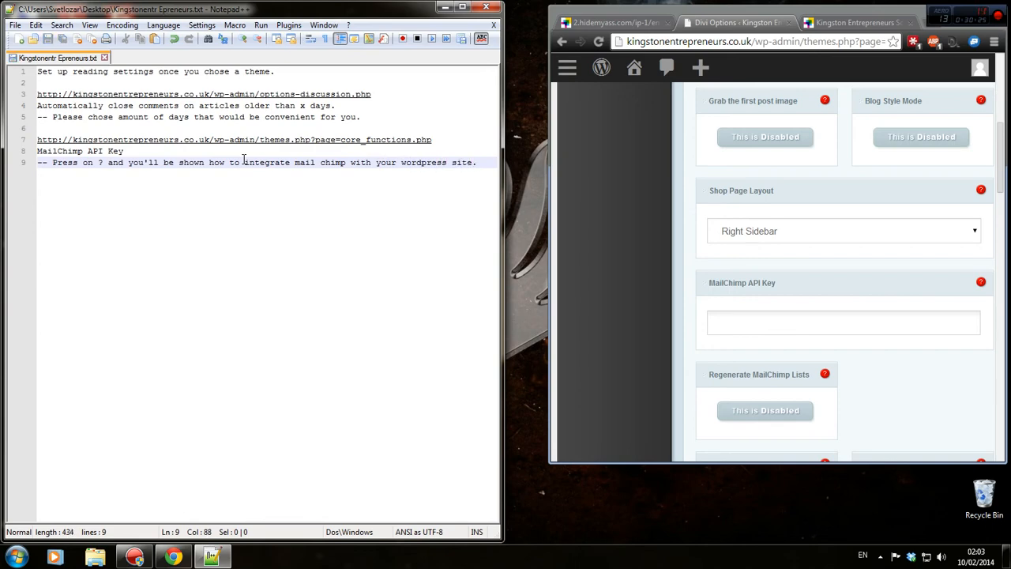
{"action": "double_click", "coordinate": [816, 11]}
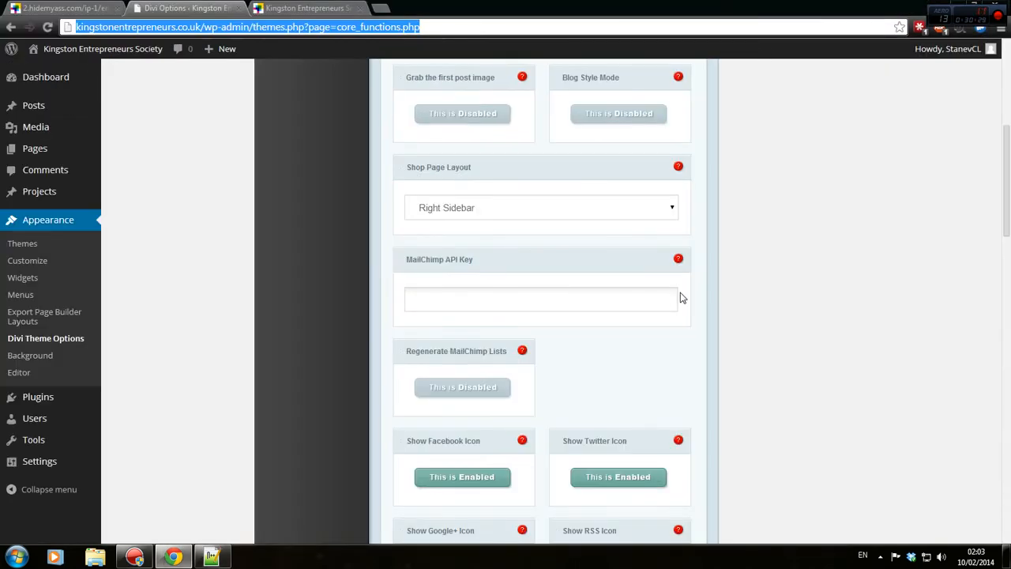
{"action": "left_click", "coordinate": [678, 259]}
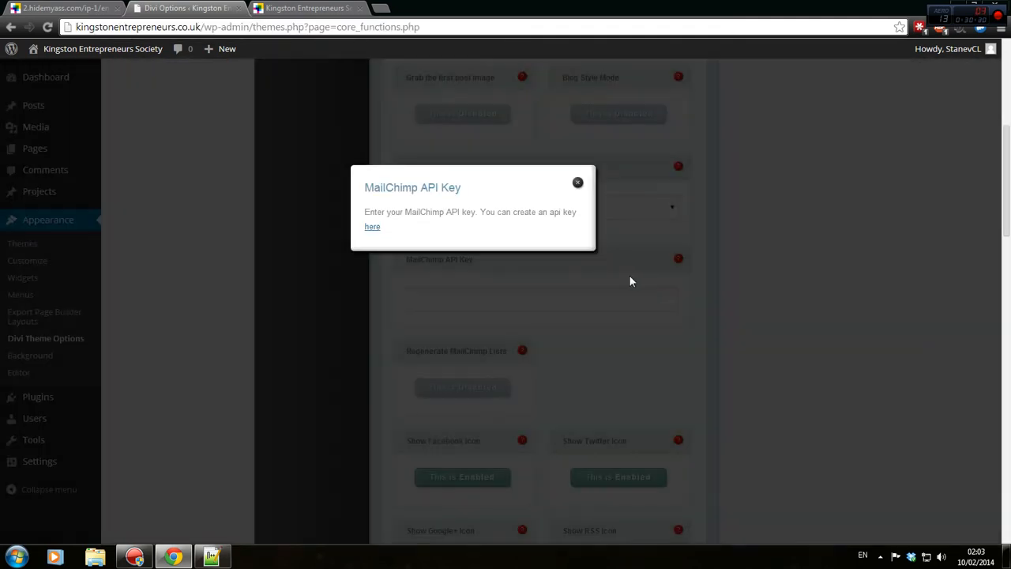
{"action": "left_click", "coordinate": [373, 230]}
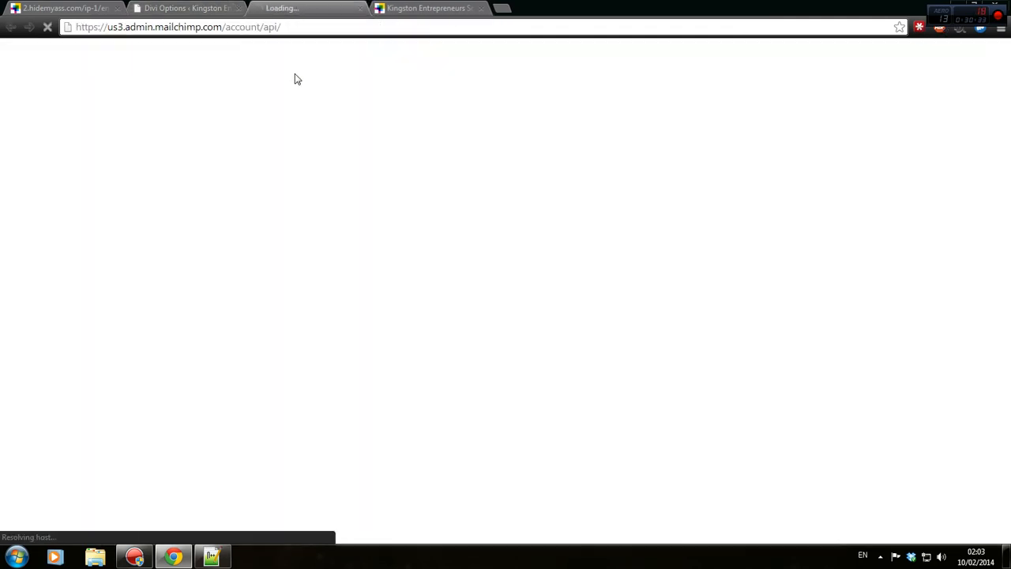
{"action": "left_click", "coordinate": [185, 8]}
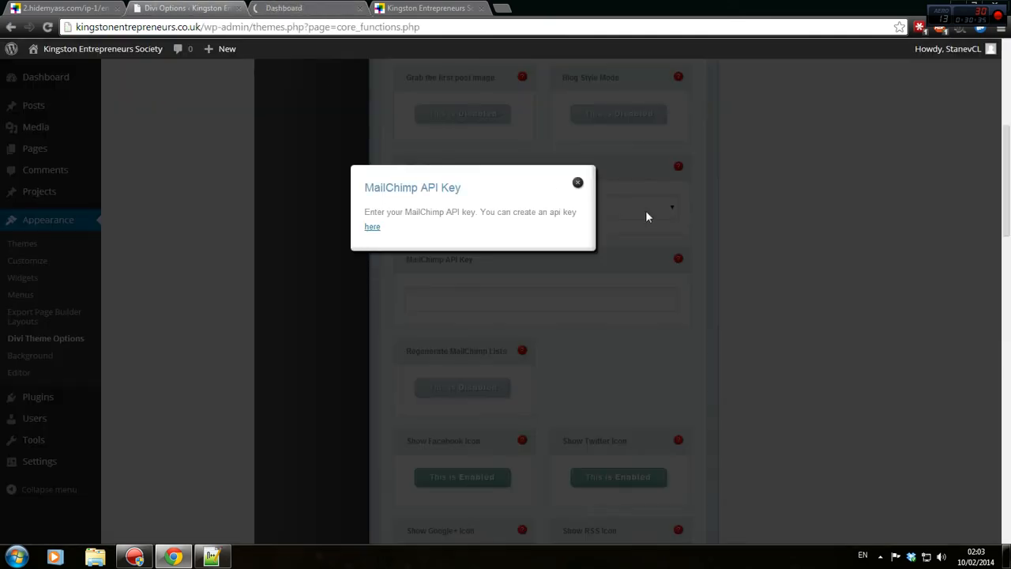
{"action": "left_click", "coordinate": [372, 226]}
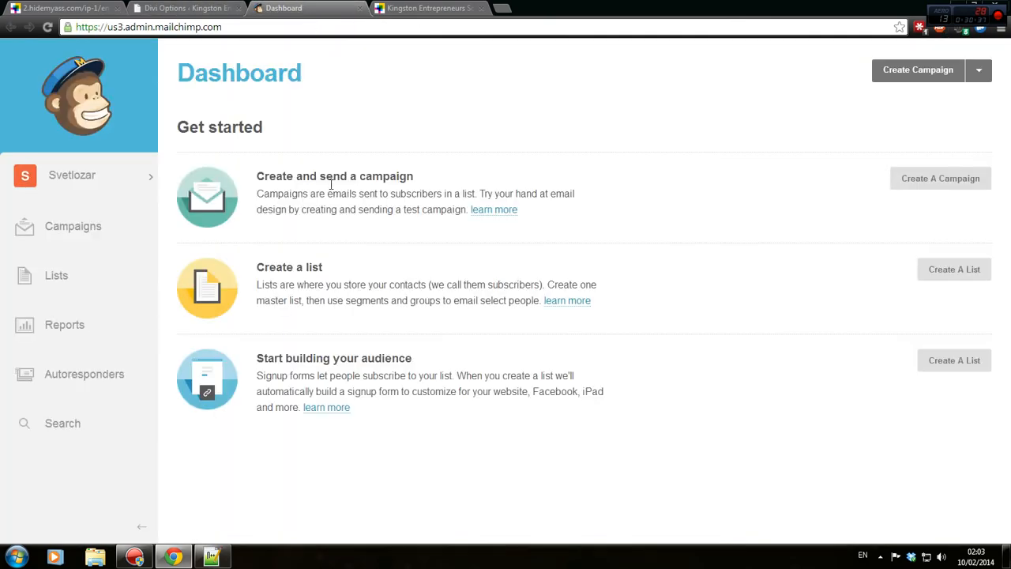
{"action": "left_click", "coordinate": [356, 8]}
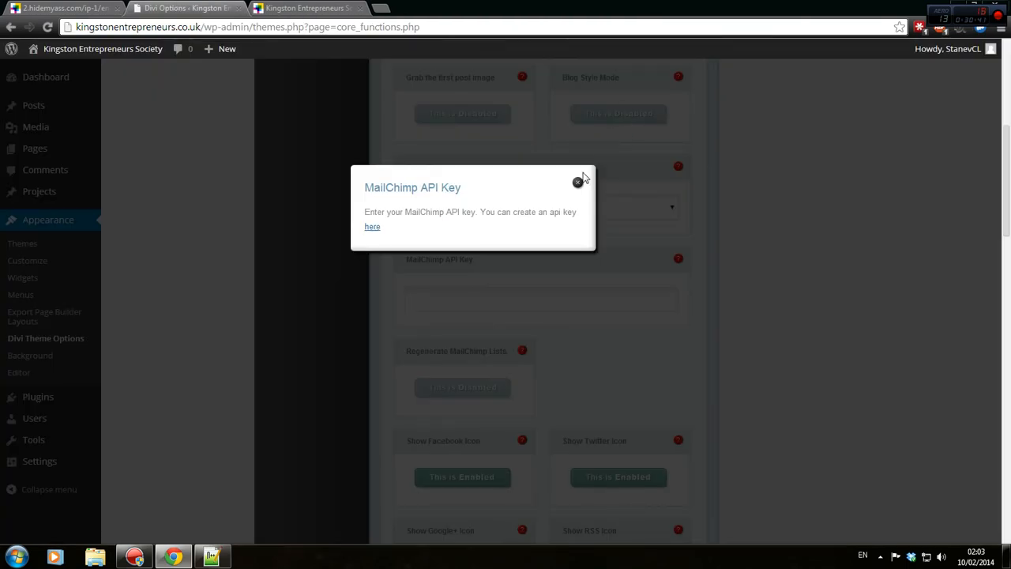
{"action": "left_click", "coordinate": [579, 182]}
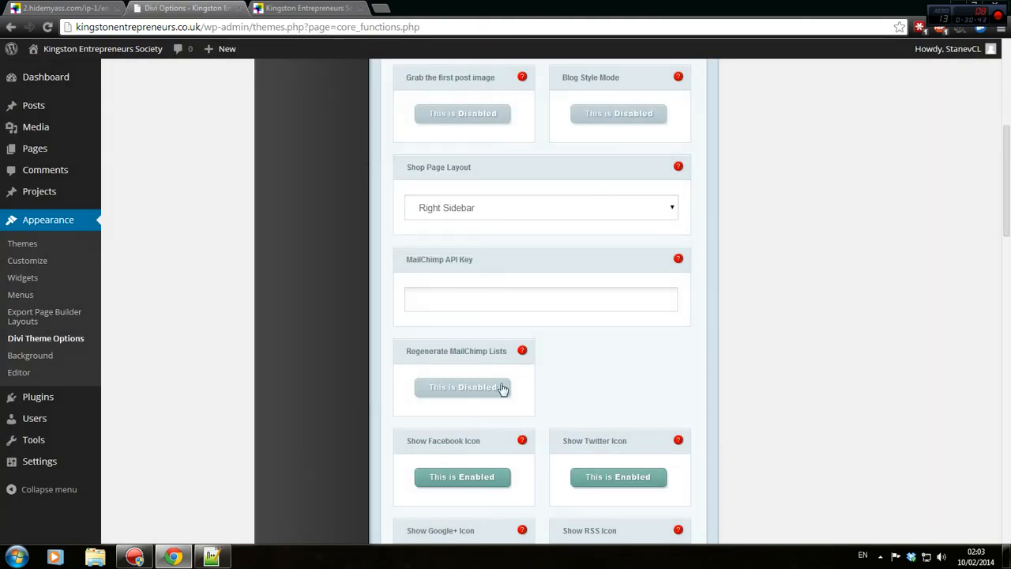
Disable Show Facebook Icon, compare the front page's social icons, then re-enable it.
{"action": "scroll", "coordinate": [506, 316], "scroll_direction": "down", "scroll_amount": 3}
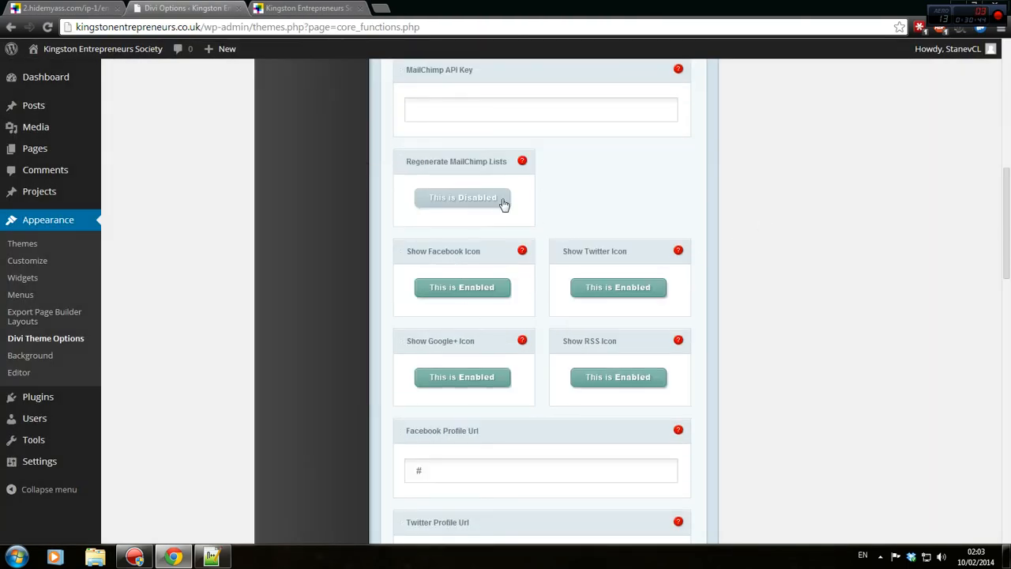
{"action": "left_click", "coordinate": [483, 287]}
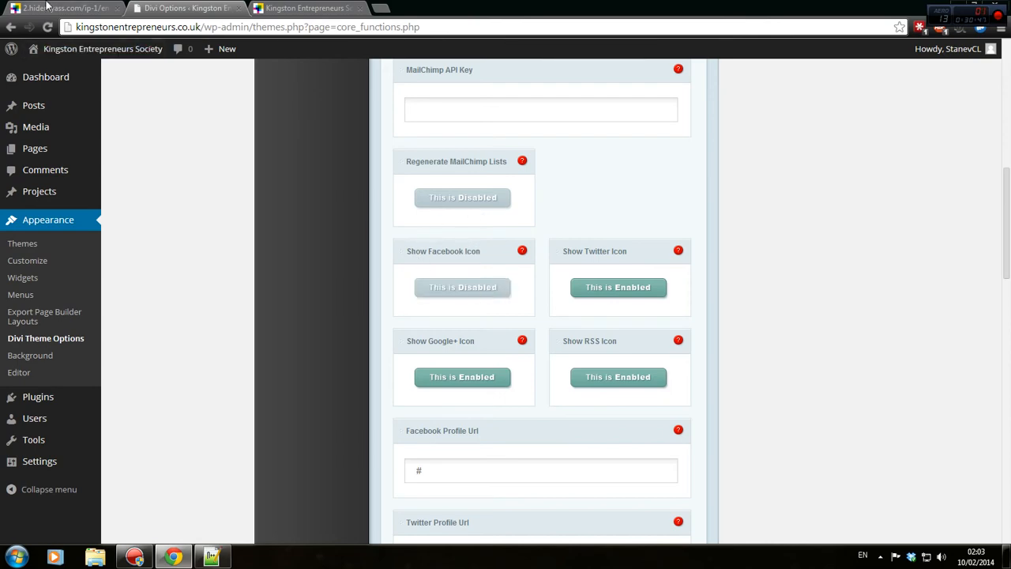
{"action": "left_click", "coordinate": [48, 6]}
{"action": "left_click", "coordinate": [304, 8]}
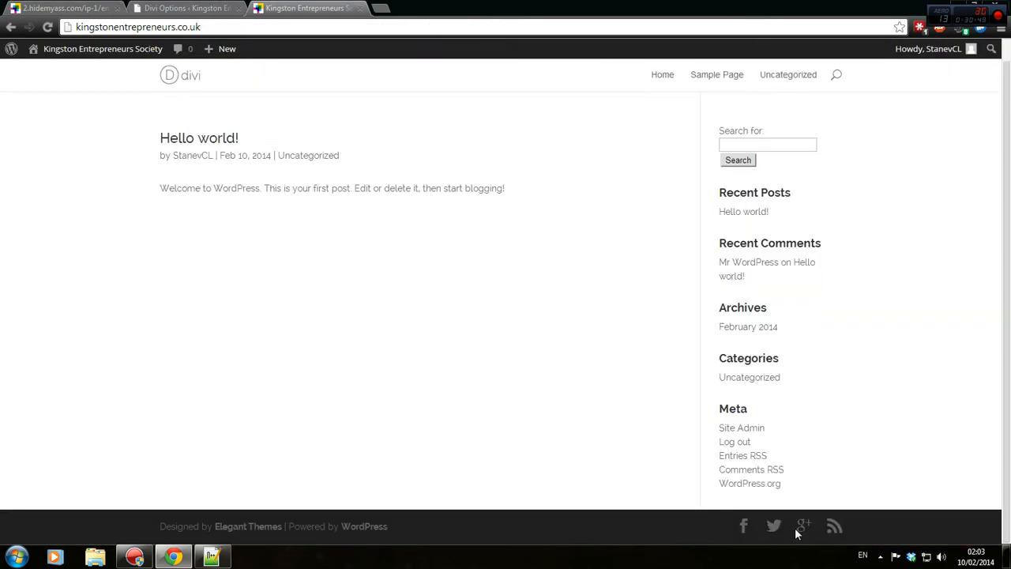
{"action": "left_click", "coordinate": [205, 8]}
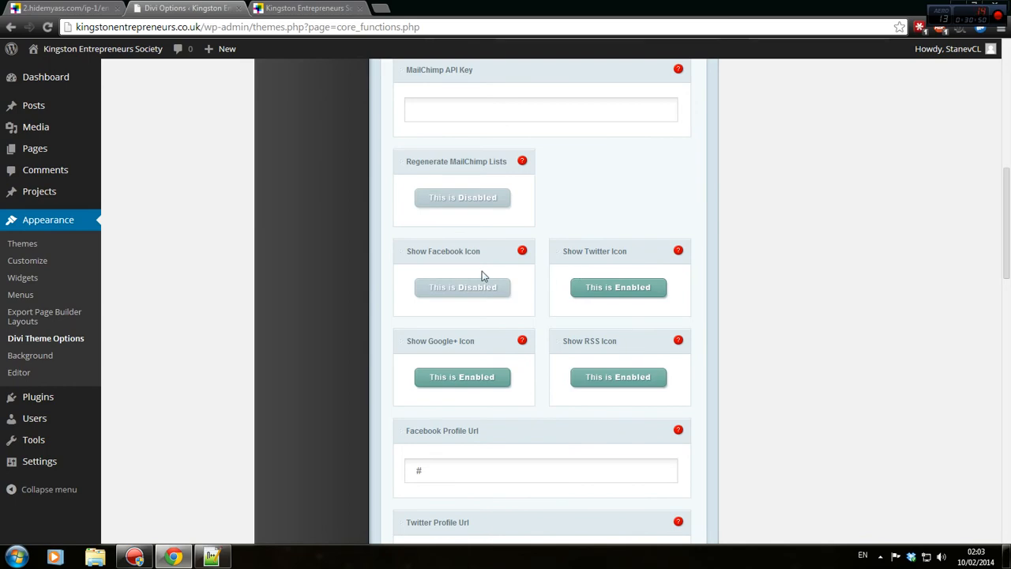
{"action": "left_click", "coordinate": [490, 289]}
Toggle Show Twitter Icon off and back on, then open a blank tab.
{"action": "left_click", "coordinate": [620, 288]}
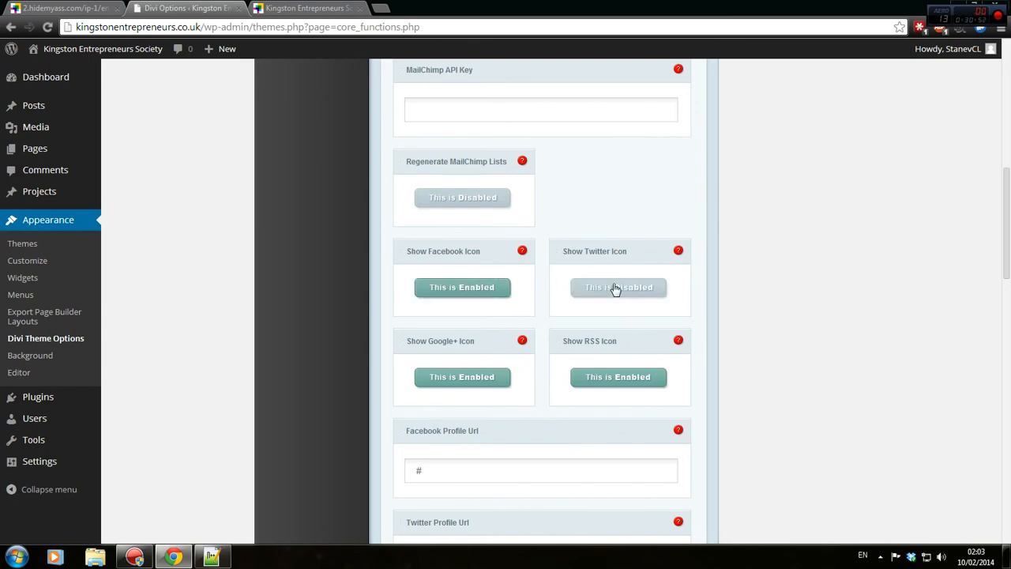
{"action": "left_click", "coordinate": [617, 291]}
{"action": "left_click", "coordinate": [380, 8]}
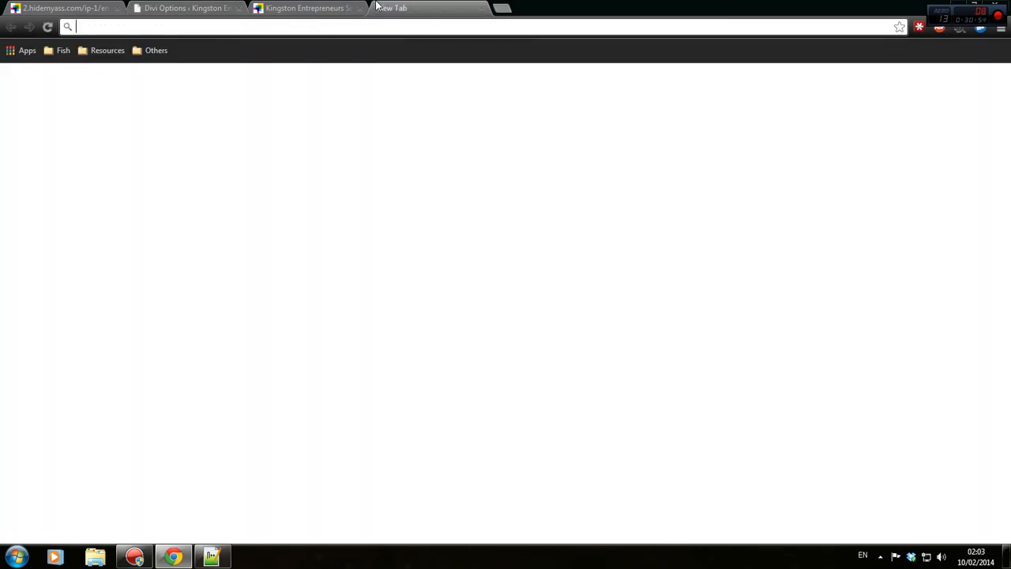
Load twitter.com, then open the old site's footer Twitter link in a new tab.
{"action": "type", "text": "twitter.com"}
{"action": "key", "text": "Return"}
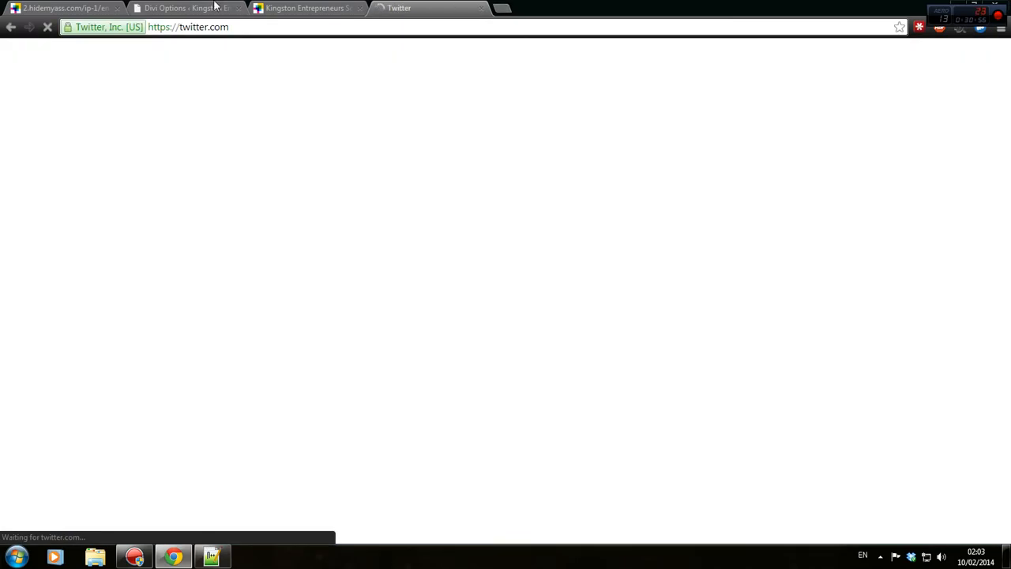
{"action": "left_click", "coordinate": [251, 9]}
{"action": "left_click", "coordinate": [63, 8]}
{"action": "scroll", "coordinate": [368, 293], "scroll_direction": "down", "scroll_amount": 10}
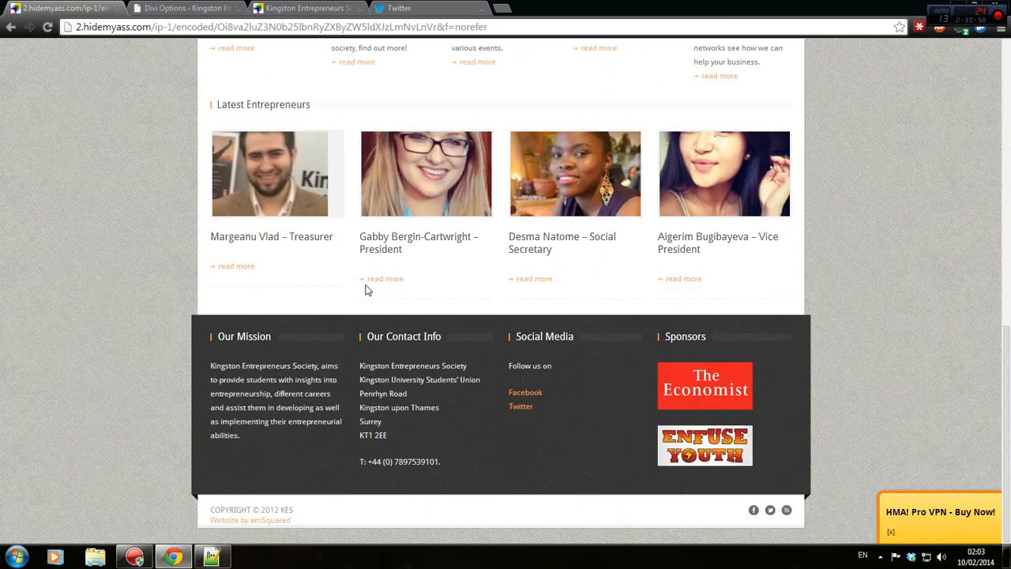
{"action": "right_click", "coordinate": [763, 518]}
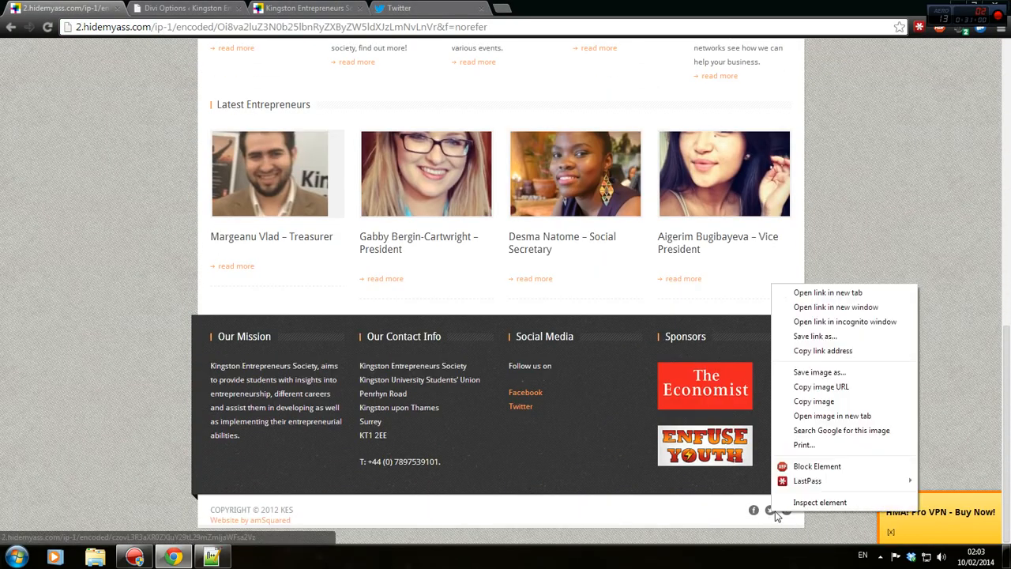
{"action": "left_click", "coordinate": [797, 292]}
{"action": "left_click", "coordinate": [162, 8]}
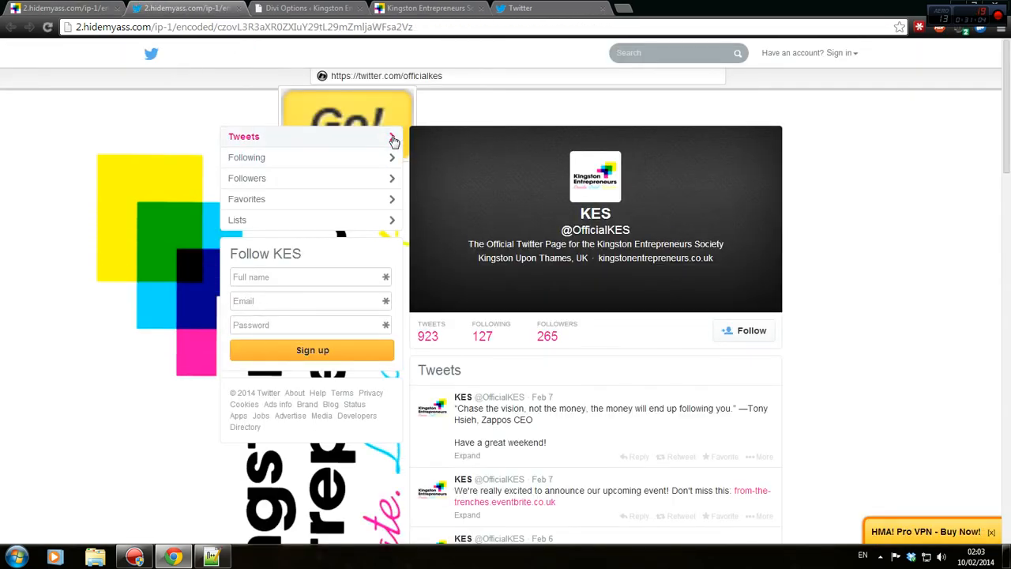
Load the KES profile directly at twitter.com/officialkes, then return to Divi Options.
{"action": "triple_click", "coordinate": [442, 76]}
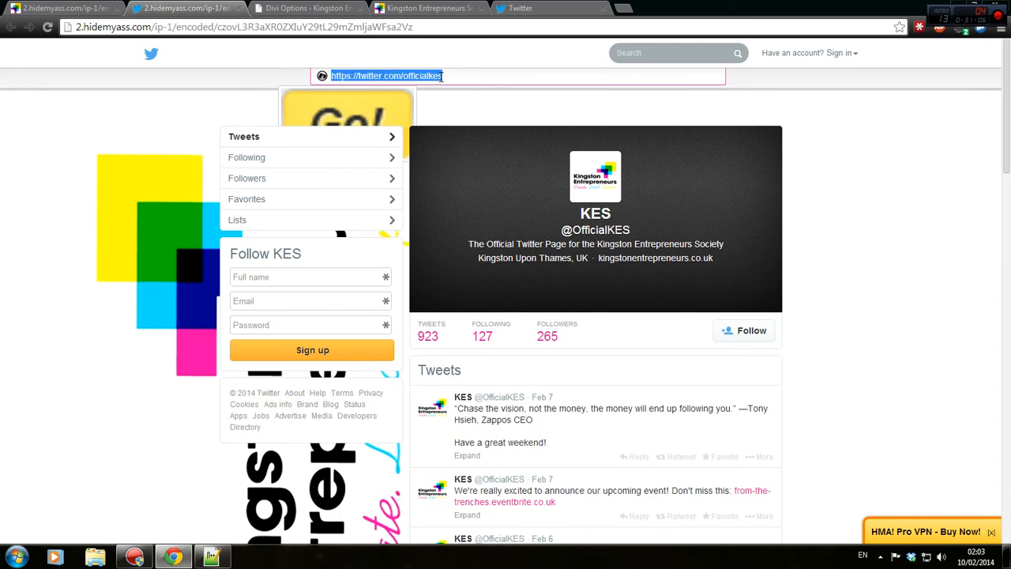
{"action": "key", "text": "ctrl+c"}
{"action": "left_click", "coordinate": [330, 27]}
{"action": "key", "text": "ctrl+v"}
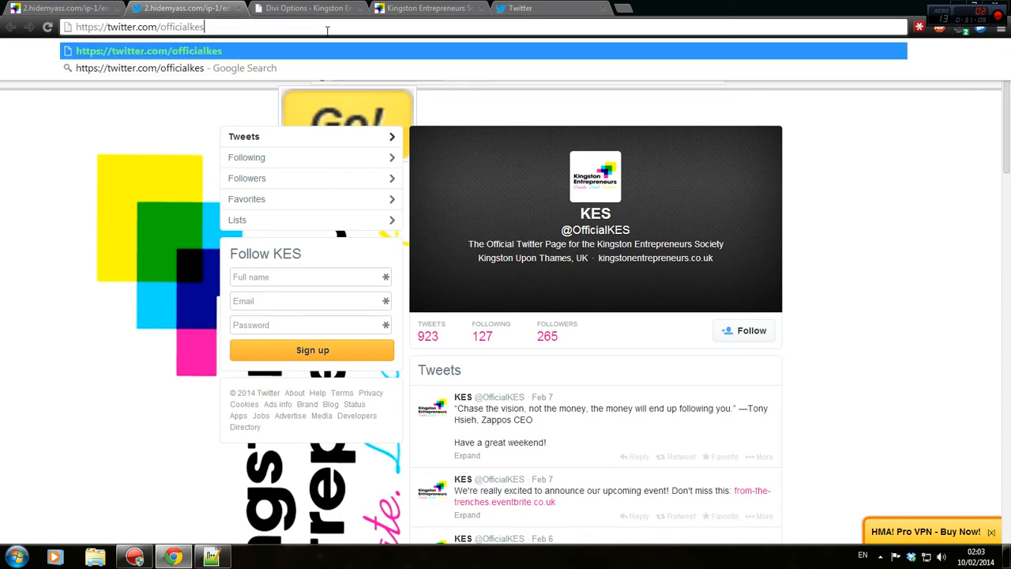
{"action": "key", "text": "Return"}
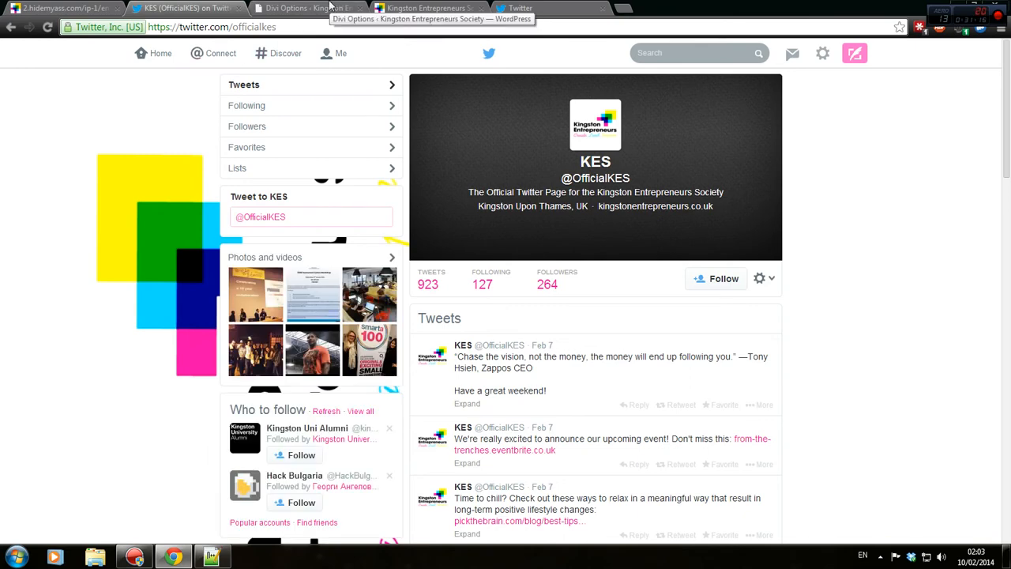
{"action": "scroll", "coordinate": [553, 221], "scroll_direction": "down", "scroll_amount": 2}
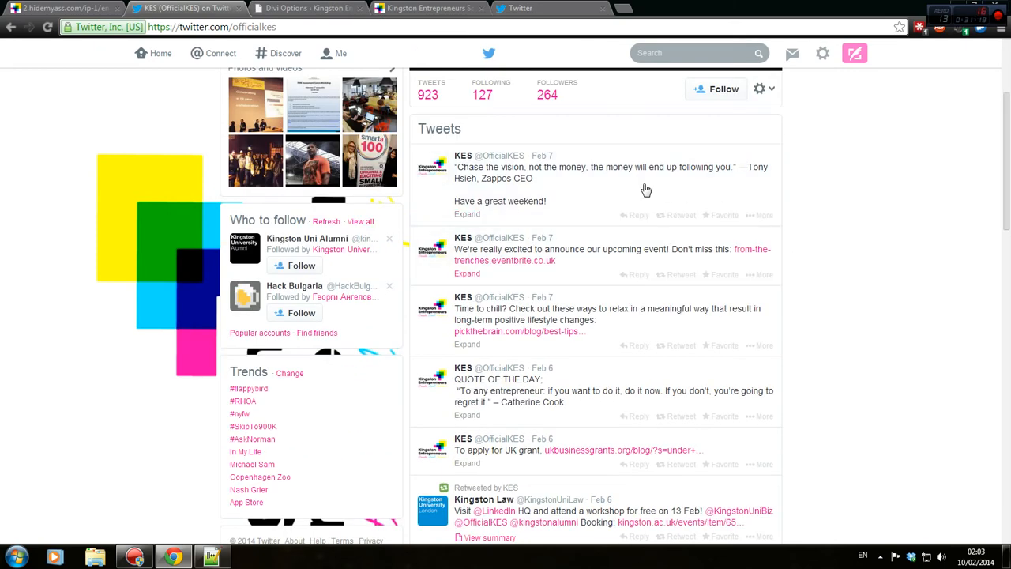
{"action": "left_click", "coordinate": [261, 8]}
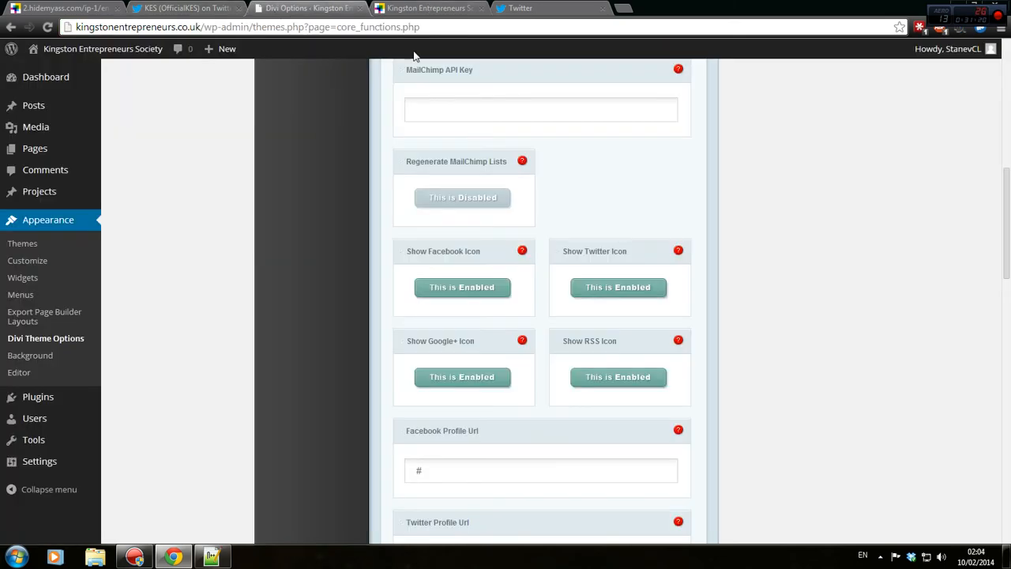
Disable Show Google+ Icon and compare against the old site, Twitter and front page.
{"action": "left_click", "coordinate": [440, 378]}
{"action": "left_click", "coordinate": [125, 8]}
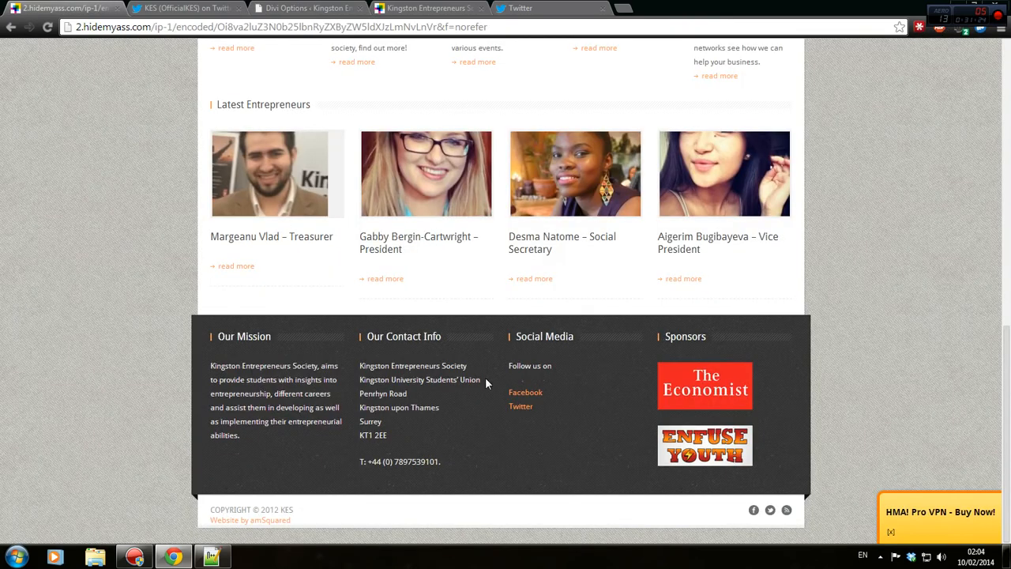
{"action": "left_click", "coordinate": [185, 8]}
{"action": "left_click", "coordinate": [316, 8]}
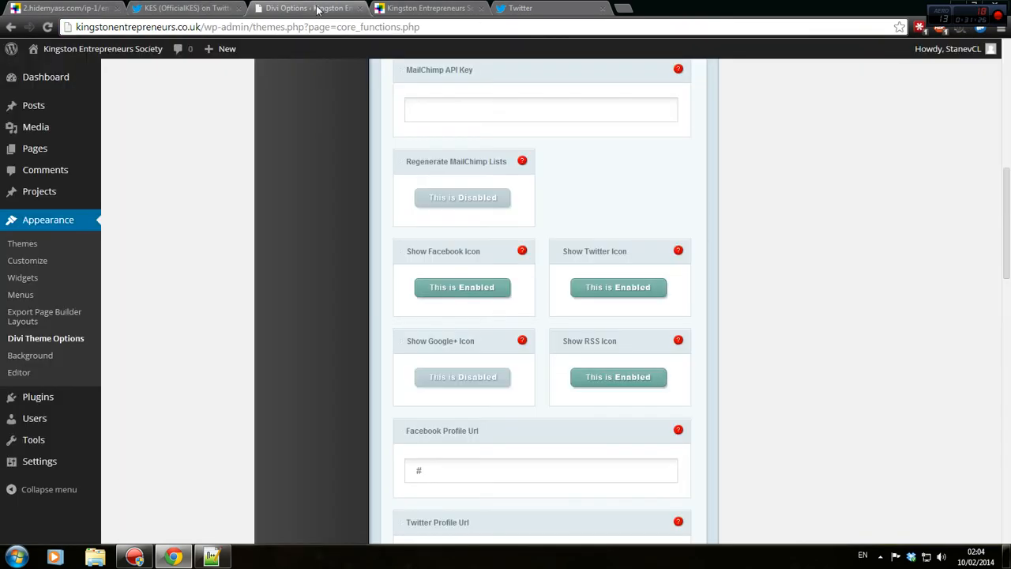
{"action": "scroll", "coordinate": [624, 379], "scroll_direction": "down", "scroll_amount": 2}
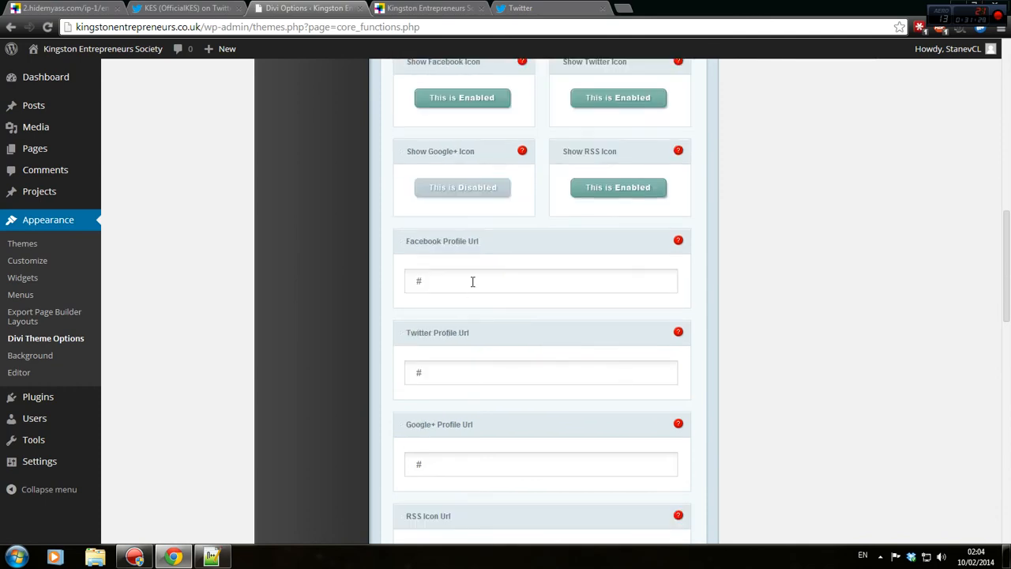
{"action": "left_click", "coordinate": [414, 7]}
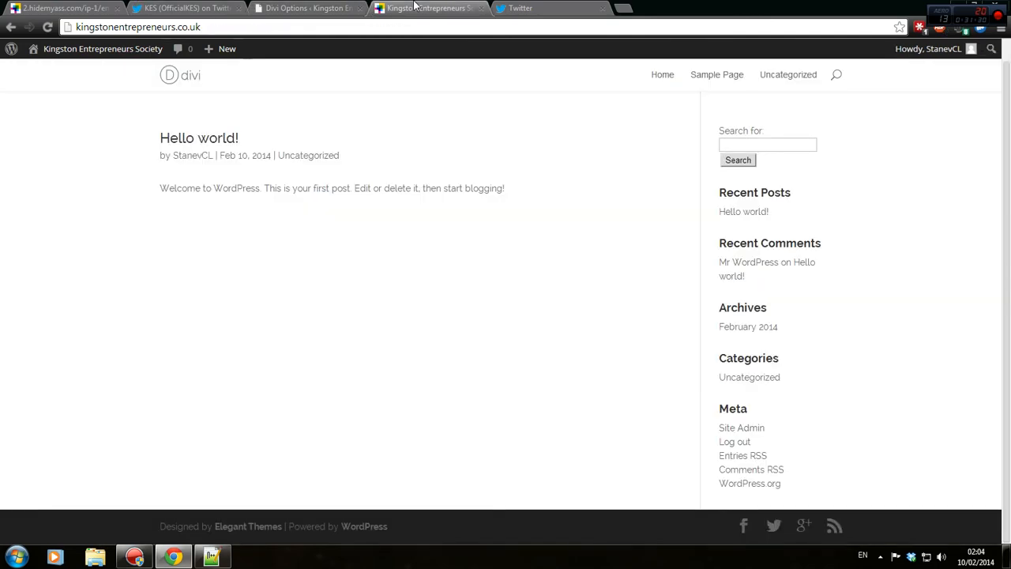
{"action": "left_click", "coordinate": [521, 8]}
{"action": "left_click", "coordinate": [159, 8]}
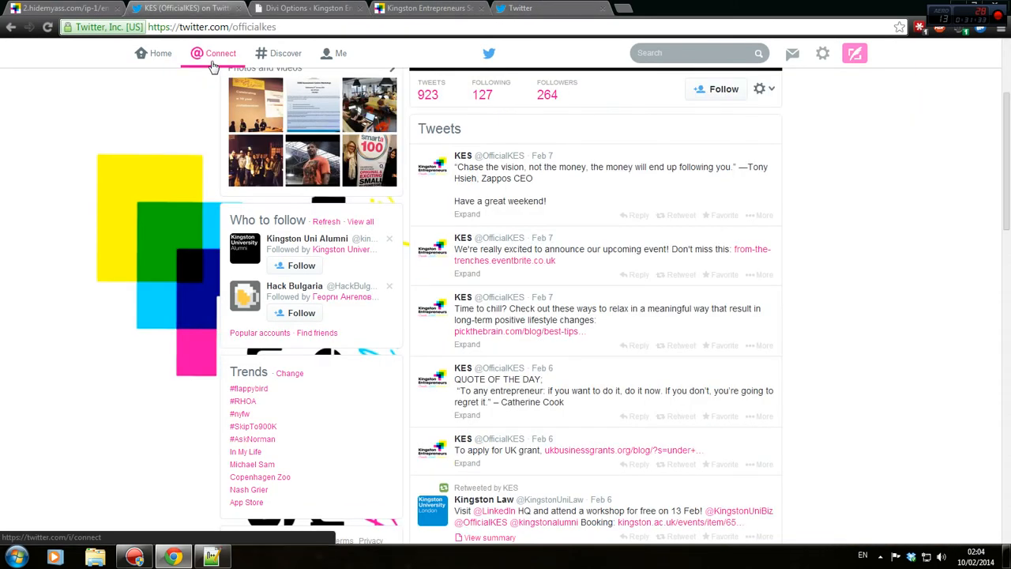
{"action": "left_click", "coordinate": [386, 7]}
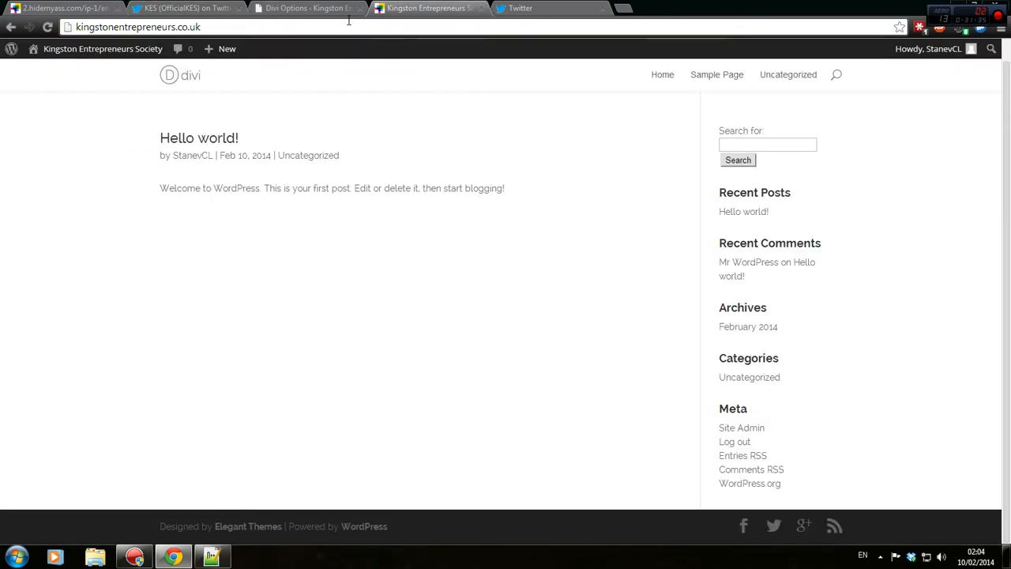
Open Facebook in a new tab.
{"action": "key", "text": "ctrl+t"}
{"action": "type", "text": "fa"}
{"action": "key", "text": "Return"}
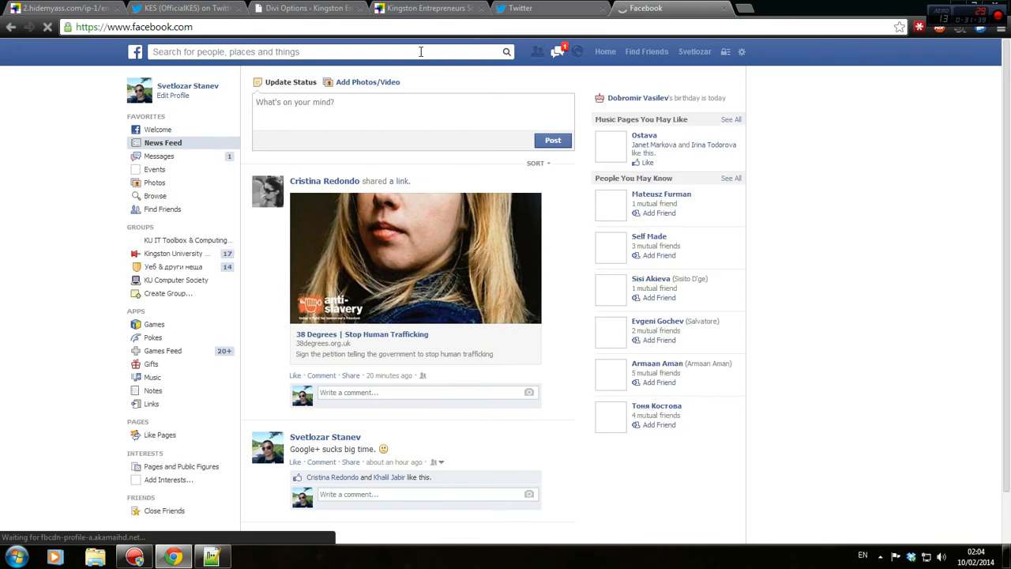
Find the Kingston Entrepreneurs Facebook page and paste its address into Facebook Profile Url.
{"action": "type", "text": "ku"}
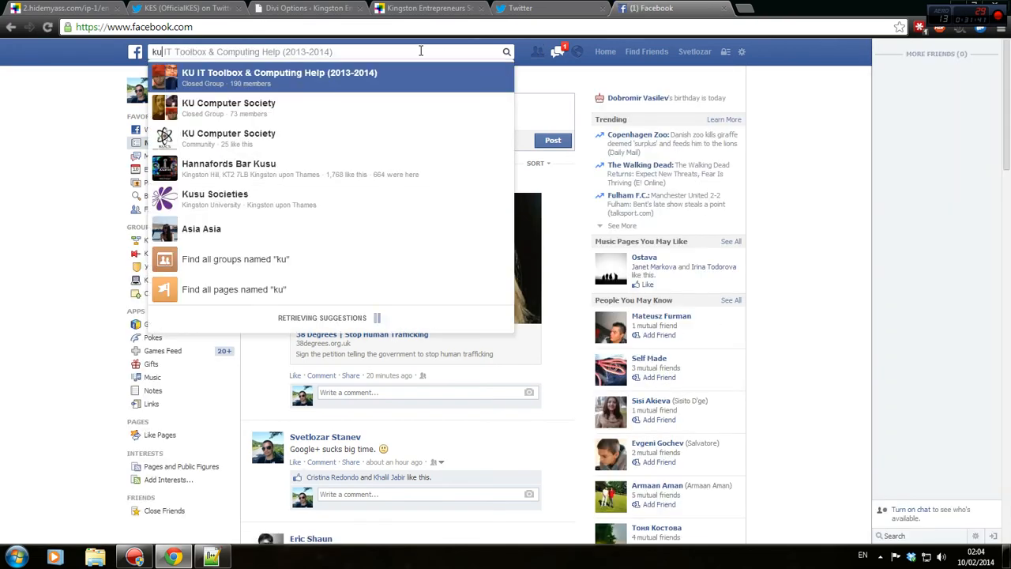
{"action": "type", "text": "kingdt"}
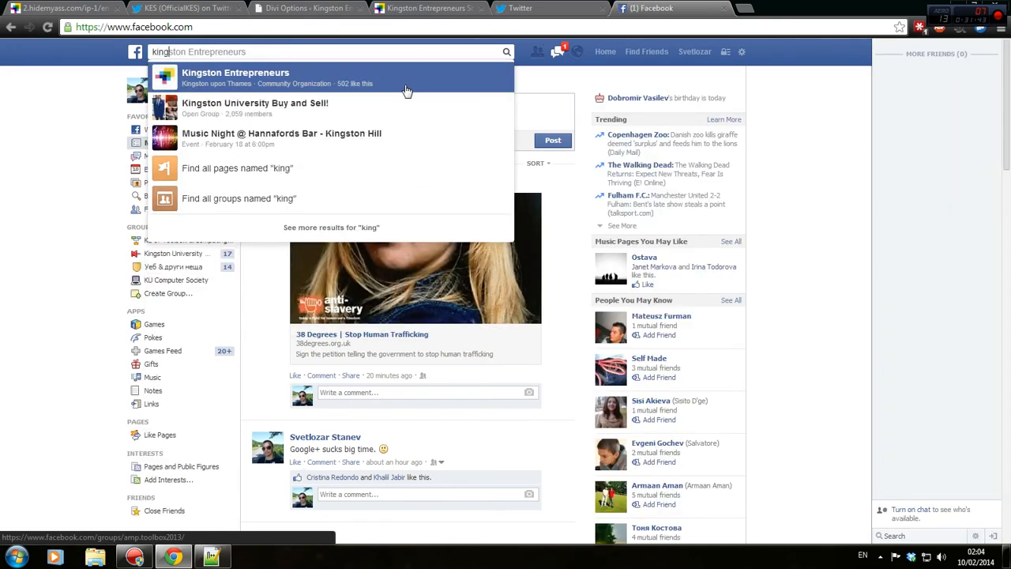
{"action": "key", "text": "BackSpace"}
{"action": "key", "text": "BackSpace"}
{"action": "key", "text": "BackSpace"}
{"action": "key", "text": "ctrl+a"}
{"action": "type", "text": "kingston"}
{"action": "left_click", "coordinate": [405, 90]}
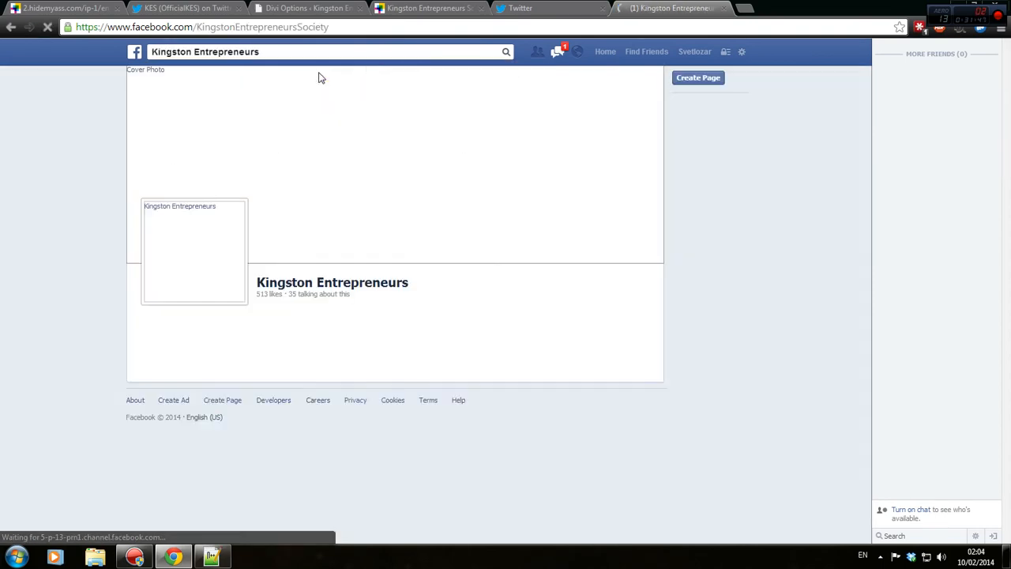
{"action": "key", "text": "ctrl+l"}
{"action": "left_click", "coordinate": [188, 7]}
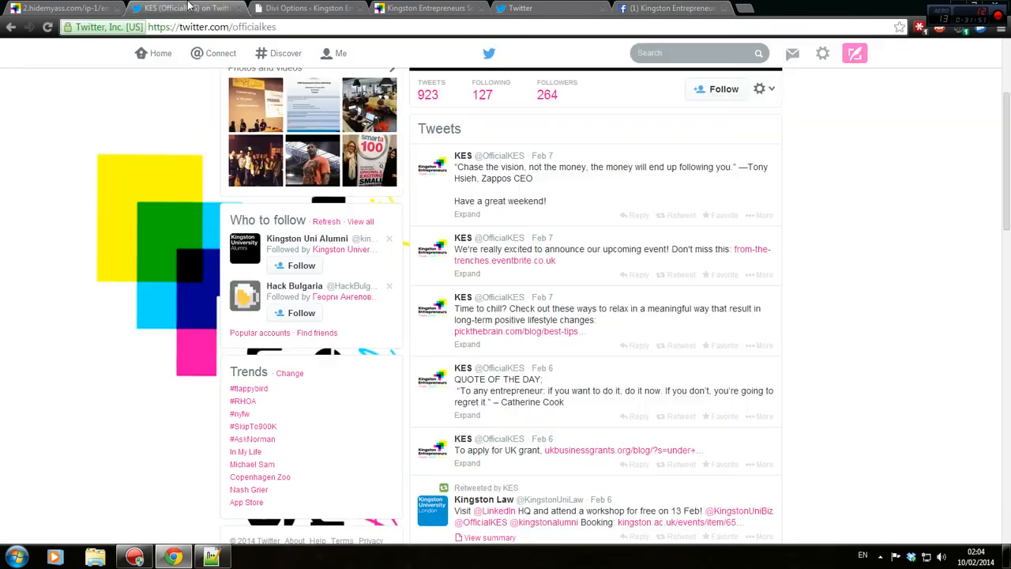
{"action": "left_click", "coordinate": [326, 6]}
{"action": "triple_click", "coordinate": [535, 280]}
{"action": "key", "text": "ctrl+v"}
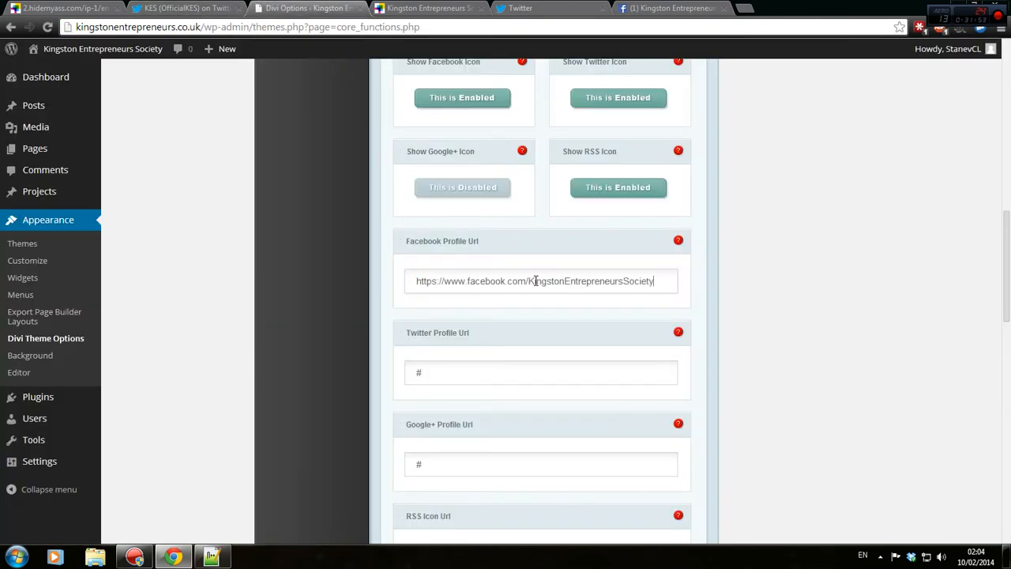
{"action": "left_click", "coordinate": [542, 7]}
{"action": "left_click", "coordinate": [134, 7]}
{"action": "left_click", "coordinate": [190, 27]}
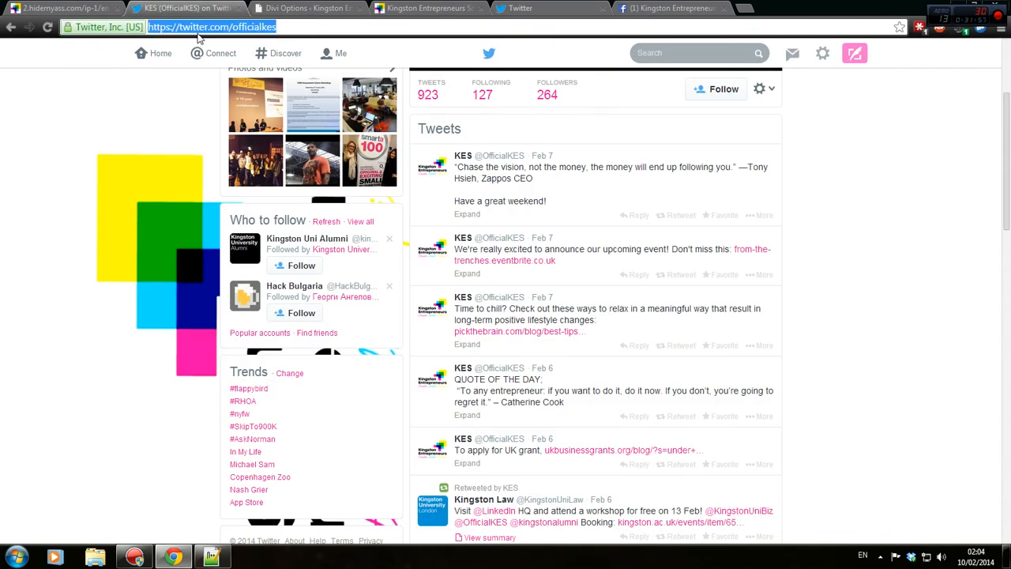
{"action": "left_click", "coordinate": [308, 7]}
{"action": "key", "text": "Tab"}
{"action": "key", "text": "ctrl+v"}
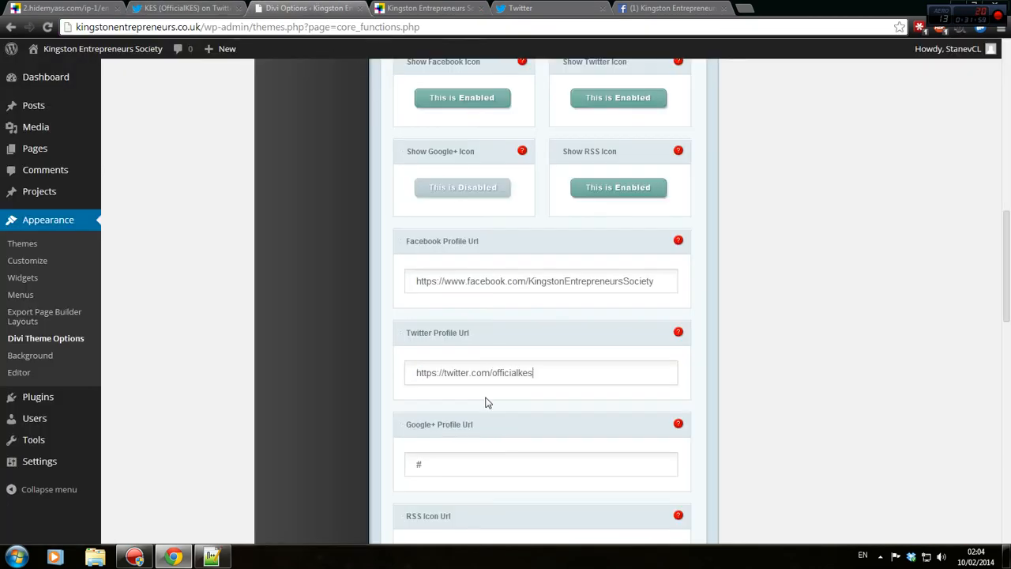
{"action": "scroll", "coordinate": [496, 455], "scroll_direction": "down", "scroll_amount": 3}
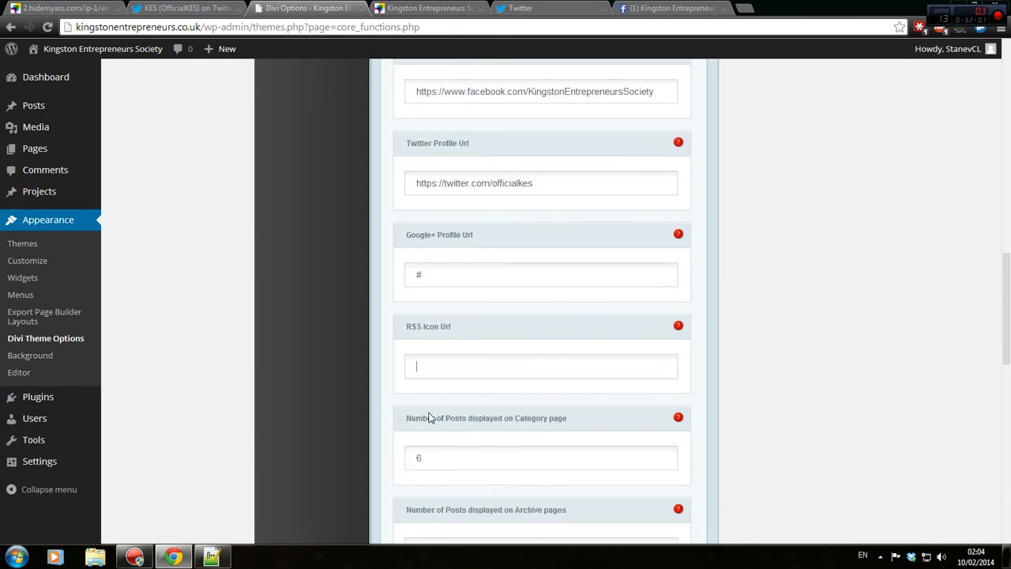
Set RSS Icon Url to the site's /feed address.
{"action": "left_click", "coordinate": [67, 8]}
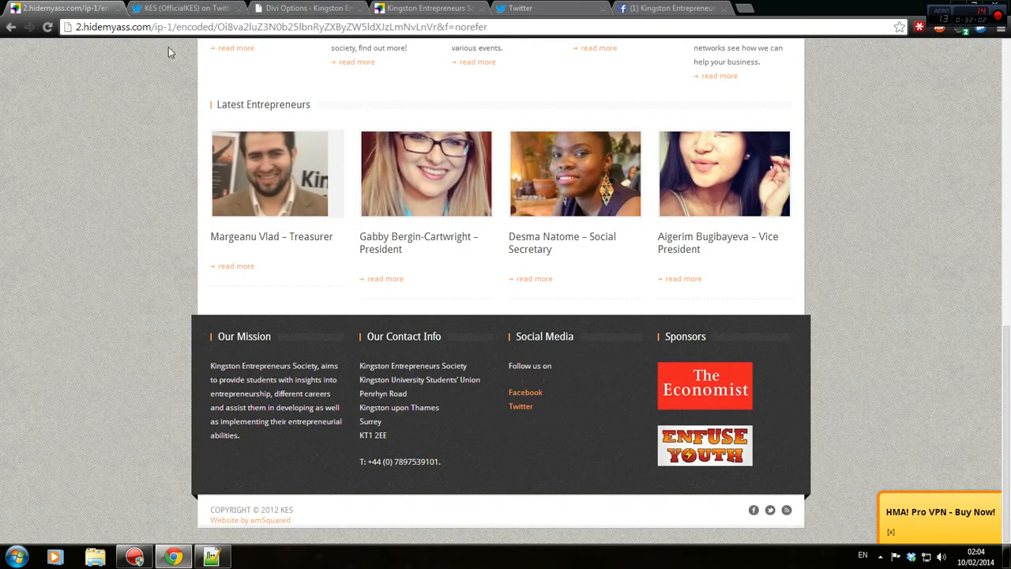
{"action": "left_click", "coordinate": [427, 8]}
{"action": "left_click", "coordinate": [276, 27]}
{"action": "key", "text": "ctrl+c"}
{"action": "key", "text": "ctrl+t"}
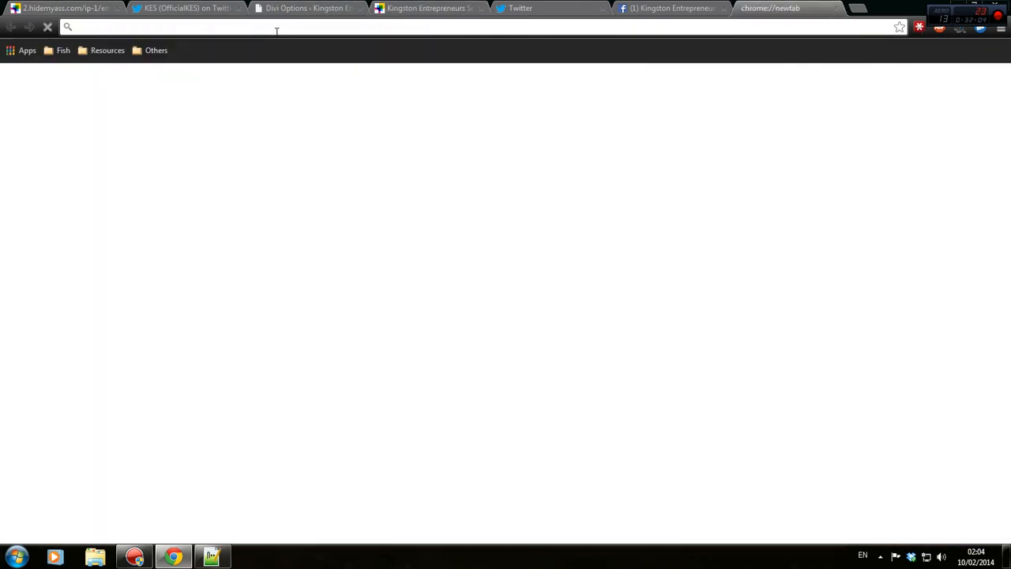
{"action": "key", "text": "ctrl+v"}
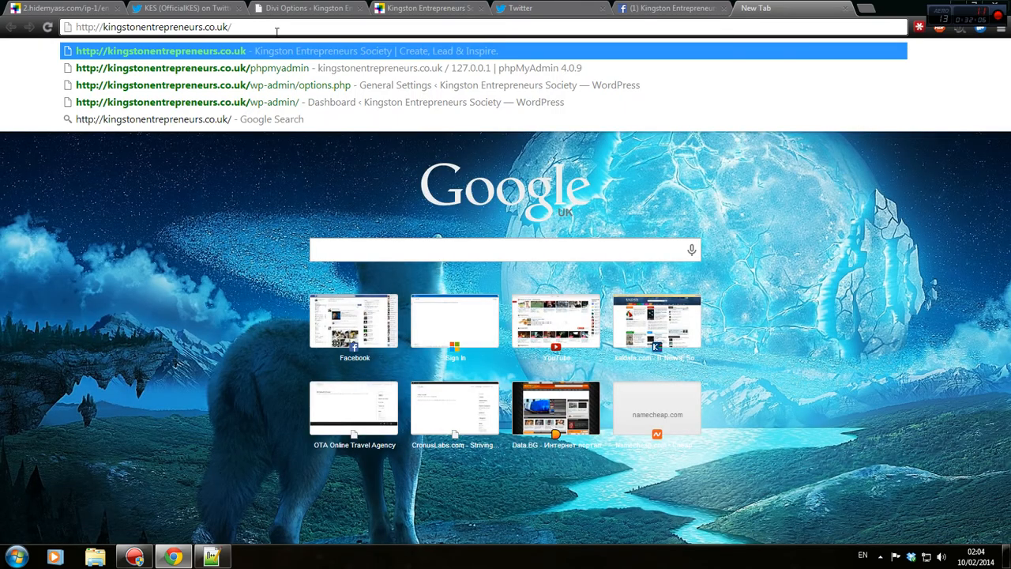
{"action": "type", "text": "feed"}
{"action": "key", "text": "Return"}
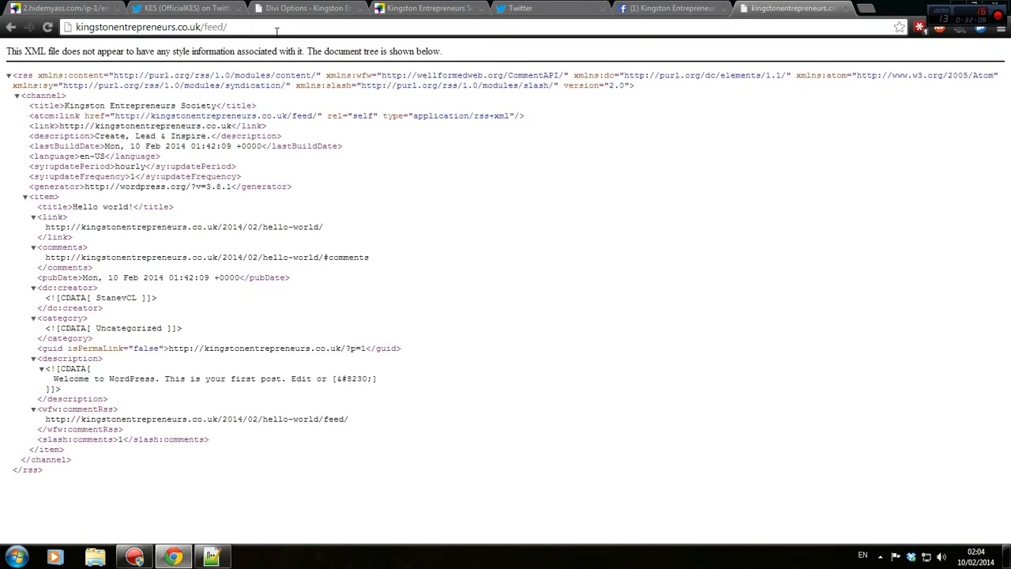
{"action": "left_click", "coordinate": [276, 30]}
{"action": "key", "text": "ctrl+x"}
{"action": "left_click", "coordinate": [288, 9]}
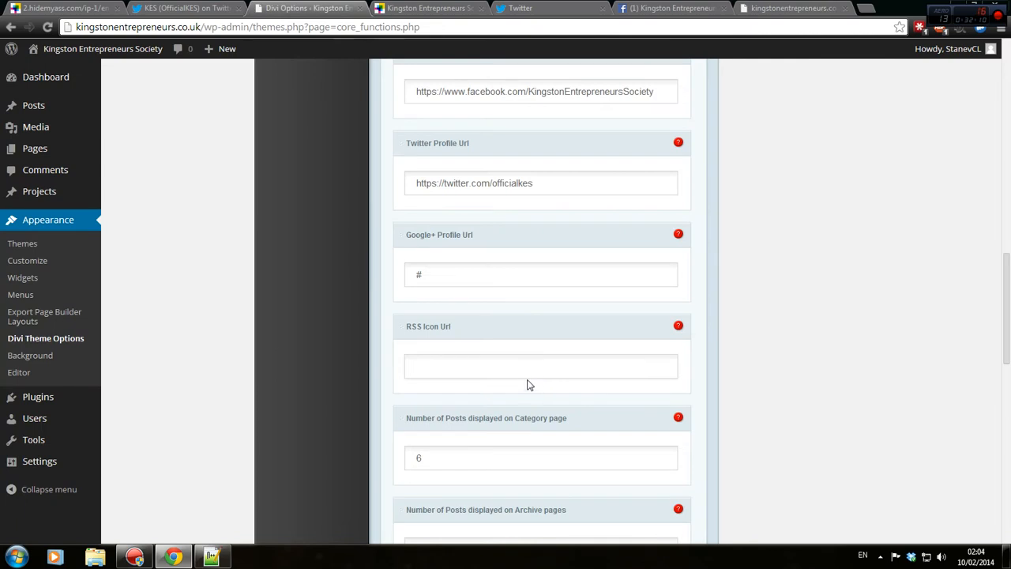
{"action": "key", "text": "ctrl+v"}
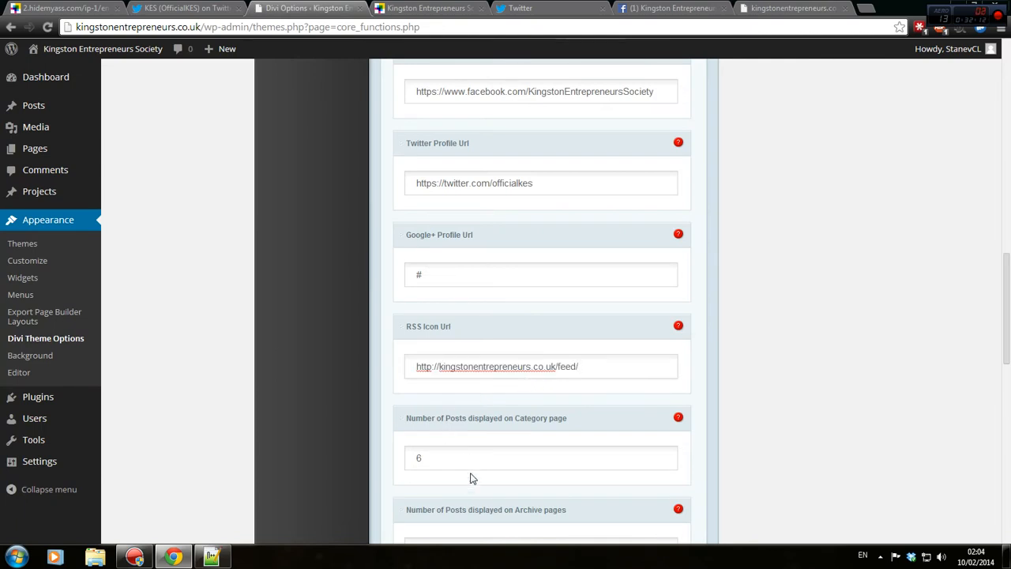
Set posts per category page to 5, save, and move the Facebook tab beside Divi Options.
{"action": "key", "text": "Tab"}
{"action": "scroll", "coordinate": [553, 432], "scroll_direction": "down", "scroll_amount": 2}
{"action": "type", "text": "5"}
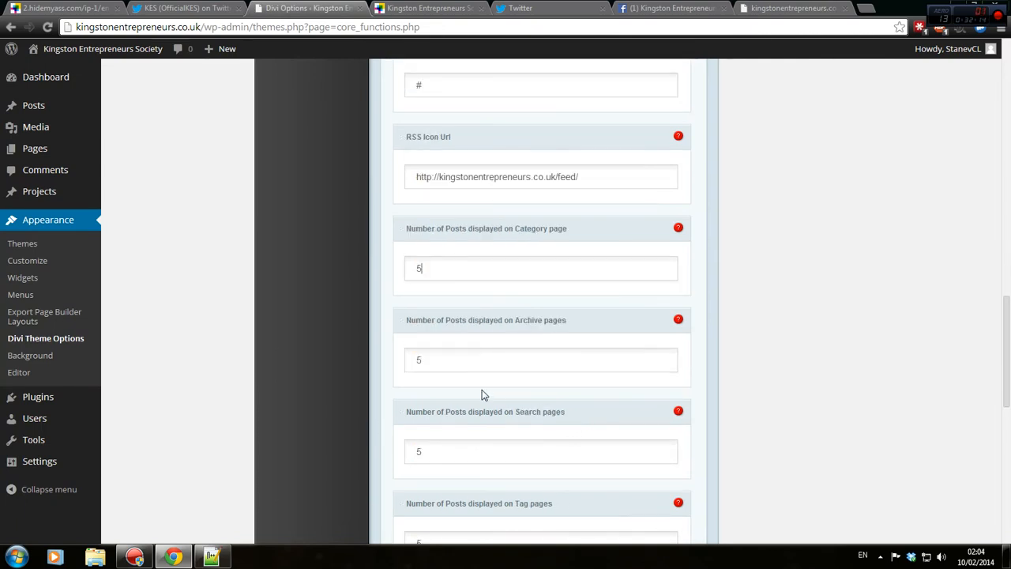
{"action": "scroll", "coordinate": [533, 405], "scroll_direction": "down", "scroll_amount": 2}
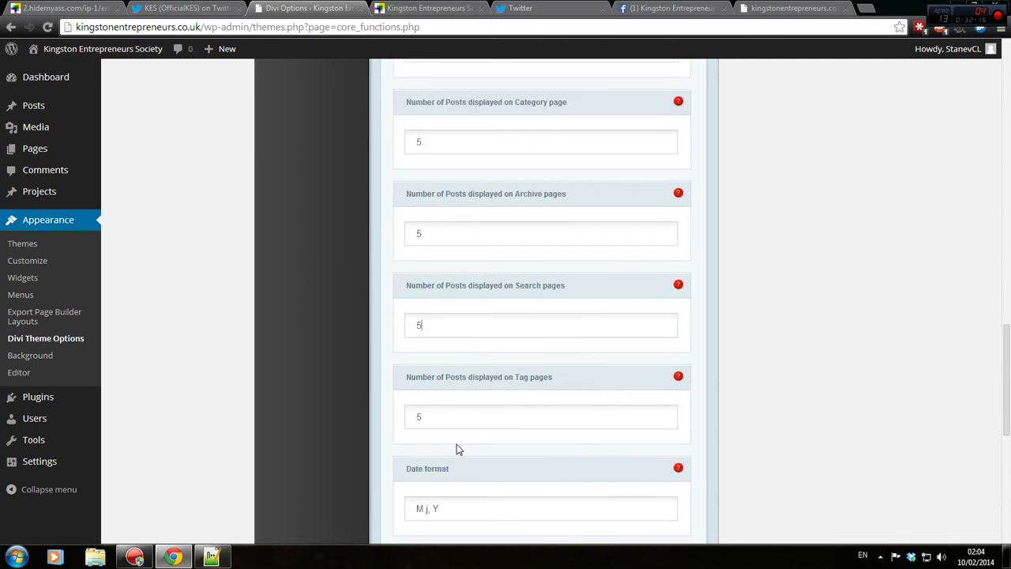
{"action": "scroll", "coordinate": [458, 448], "scroll_direction": "down", "scroll_amount": 2}
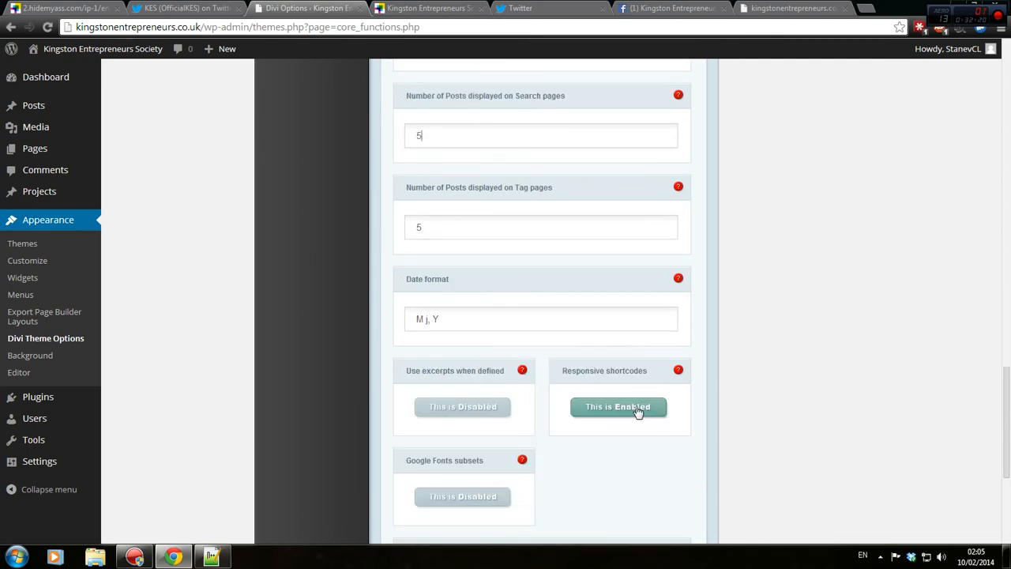
{"action": "scroll", "coordinate": [637, 410], "scroll_direction": "down", "scroll_amount": 4}
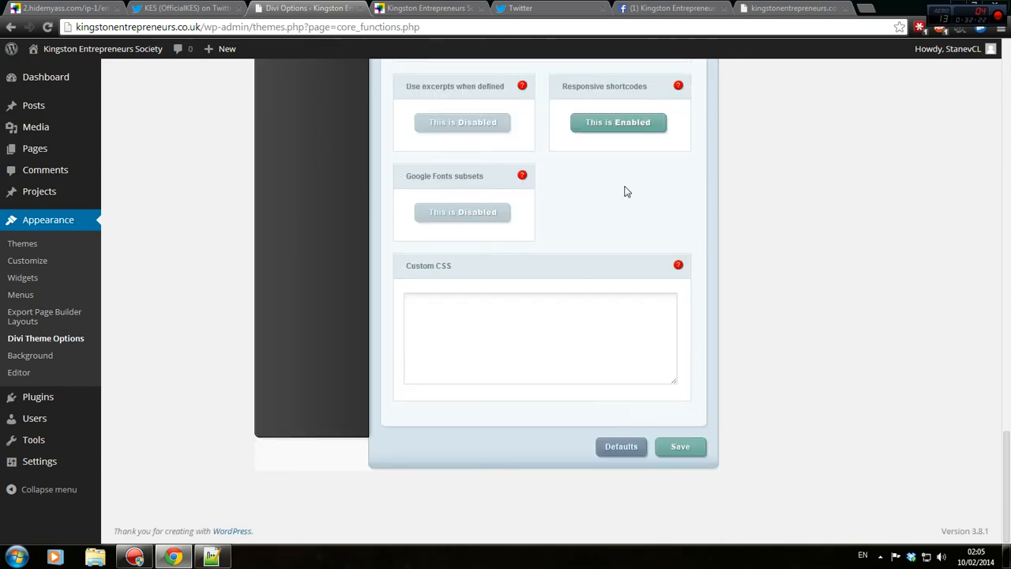
{"action": "scroll", "coordinate": [751, 454], "scroll_direction": "up", "scroll_amount": 9}
{"action": "scroll", "coordinate": [750, 442], "scroll_direction": "up", "scroll_amount": 10}
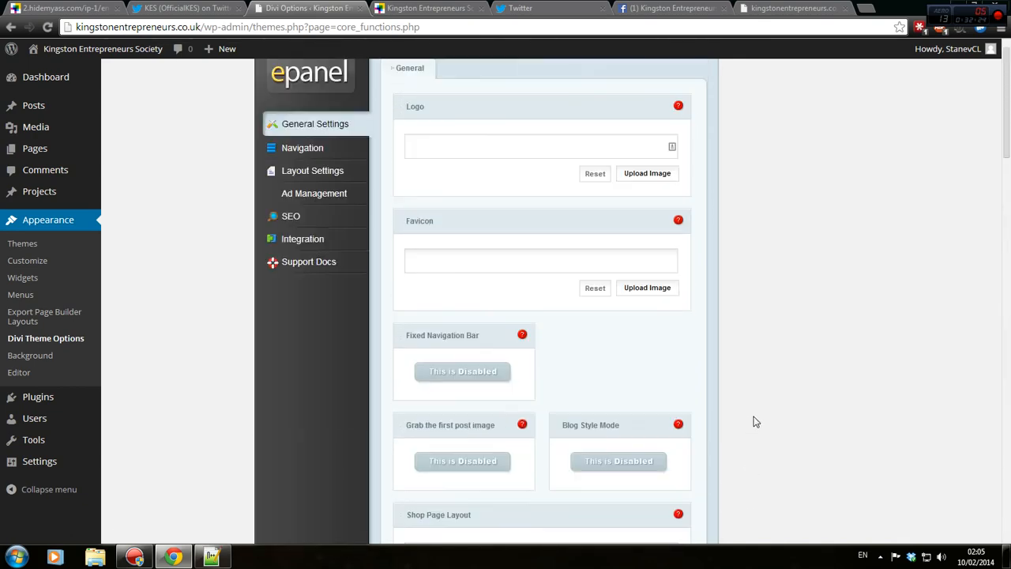
{"action": "scroll", "coordinate": [754, 409], "scroll_direction": "down", "scroll_amount": 15}
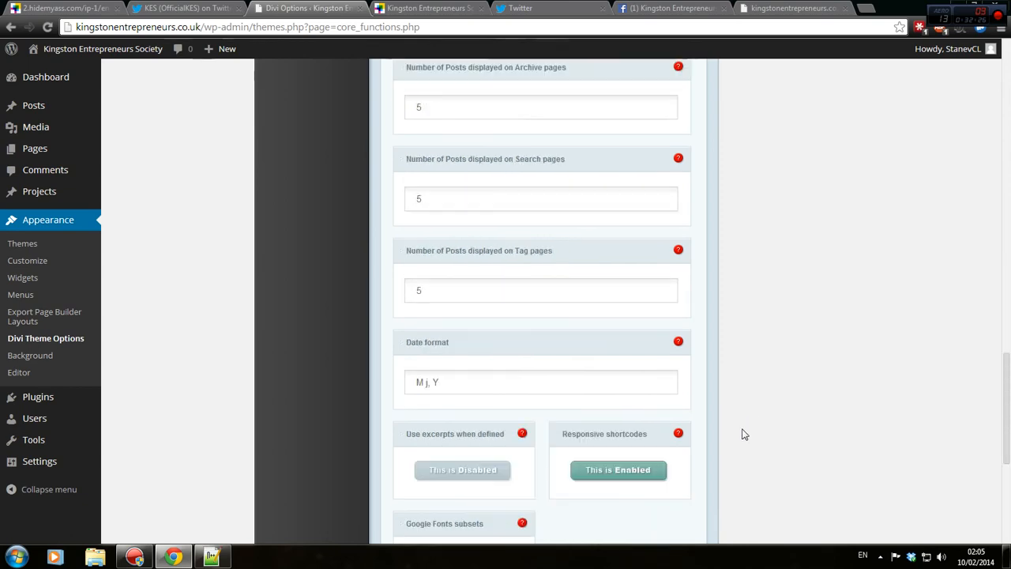
{"action": "left_click", "coordinate": [680, 447]}
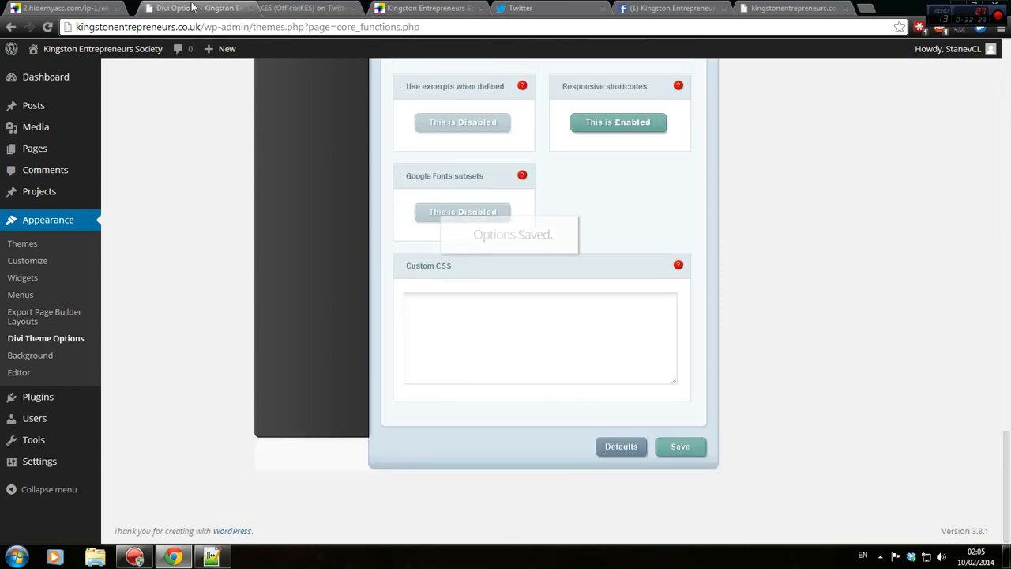
{"action": "left_click_drag", "start_coordinate": [308, 8], "coordinate": [190, 8]}
{"action": "left_click_drag", "start_coordinate": [641, 8], "coordinate": [270, 8]}
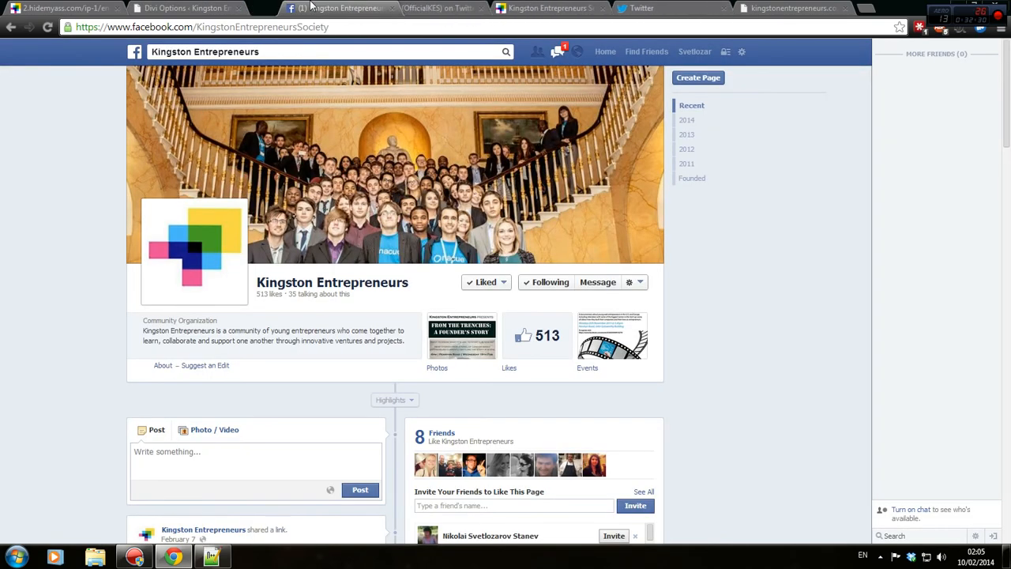
Close all tabs to the right of Divi Options.
{"action": "left_click", "coordinate": [168, 7]}
{"action": "right_click", "coordinate": [195, 3]}
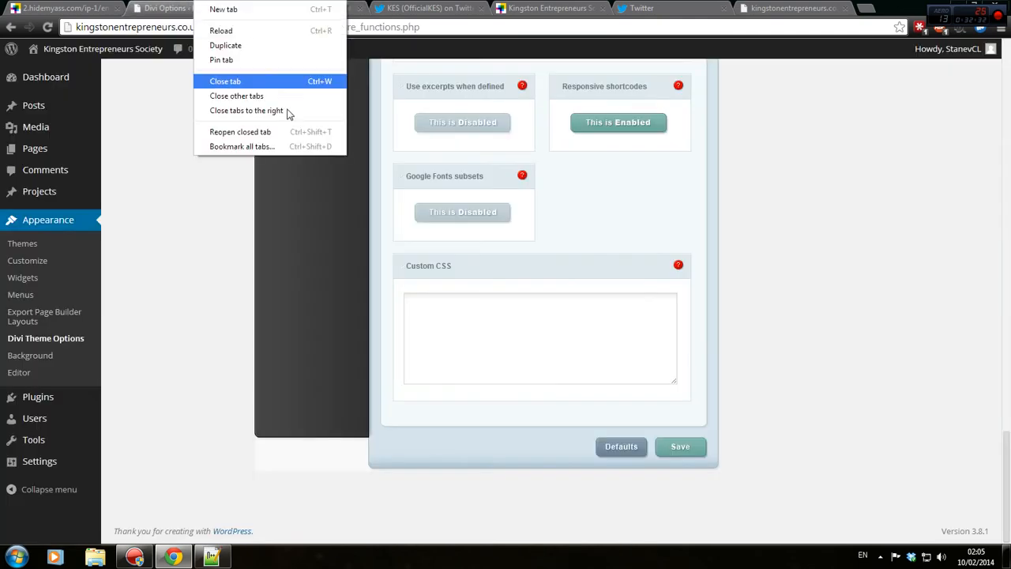
{"action": "left_click", "coordinate": [284, 116]}
Open the ePanel Navigation settings and briefly preview the live site.
{"action": "scroll", "coordinate": [289, 387], "scroll_direction": "up", "scroll_amount": 15}
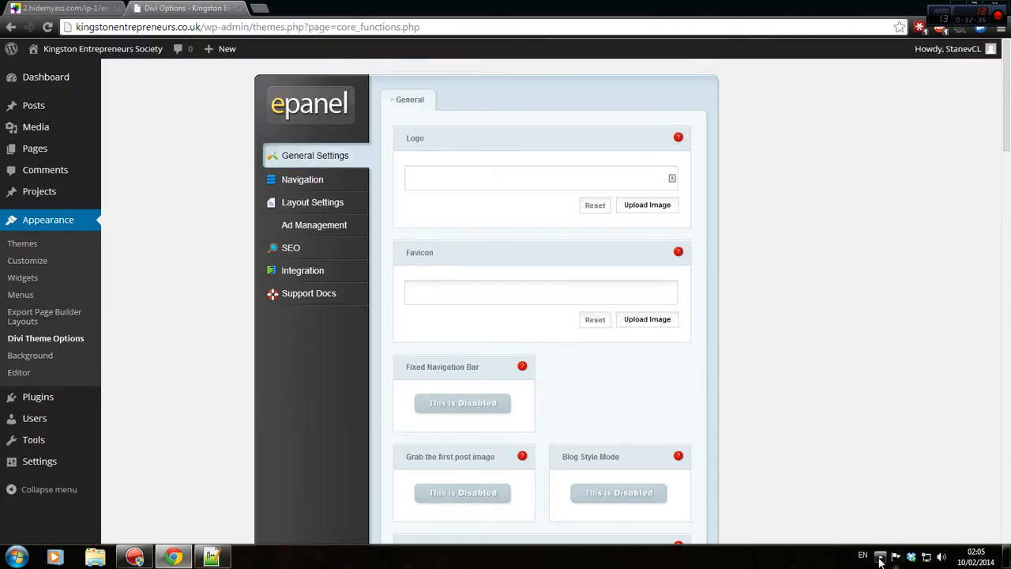
{"action": "left_click", "coordinate": [335, 183]}
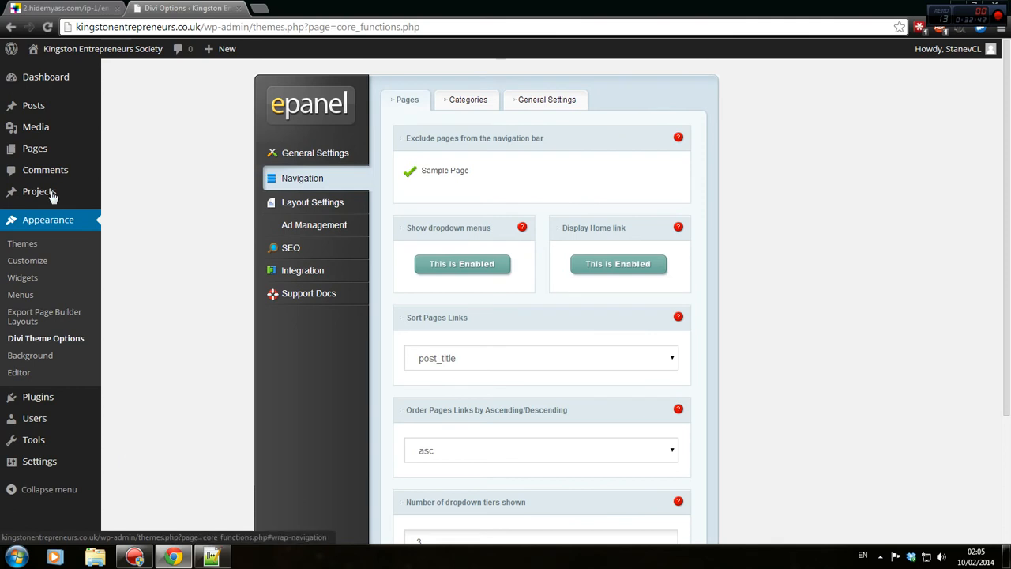
{"action": "mouse_move", "coordinate": [115, 45]}
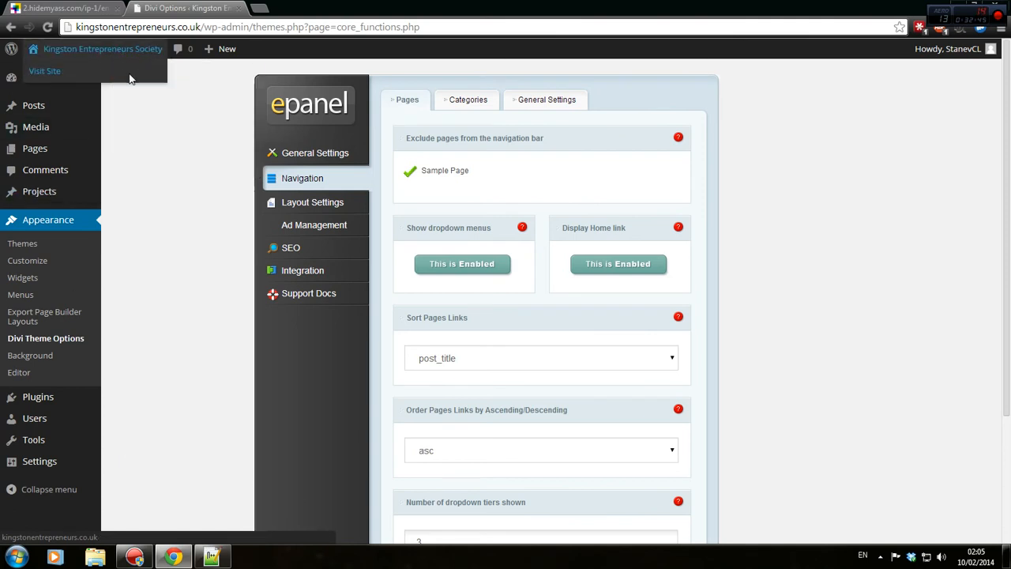
{"action": "middle_click", "coordinate": [119, 70]}
{"action": "left_click", "coordinate": [280, 8]}
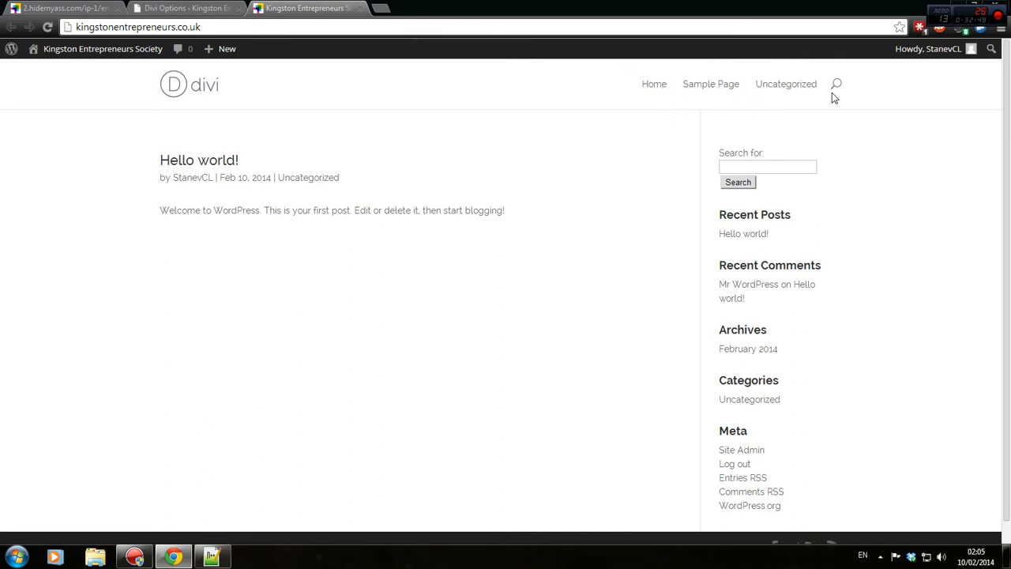
{"action": "left_click", "coordinate": [360, 7]}
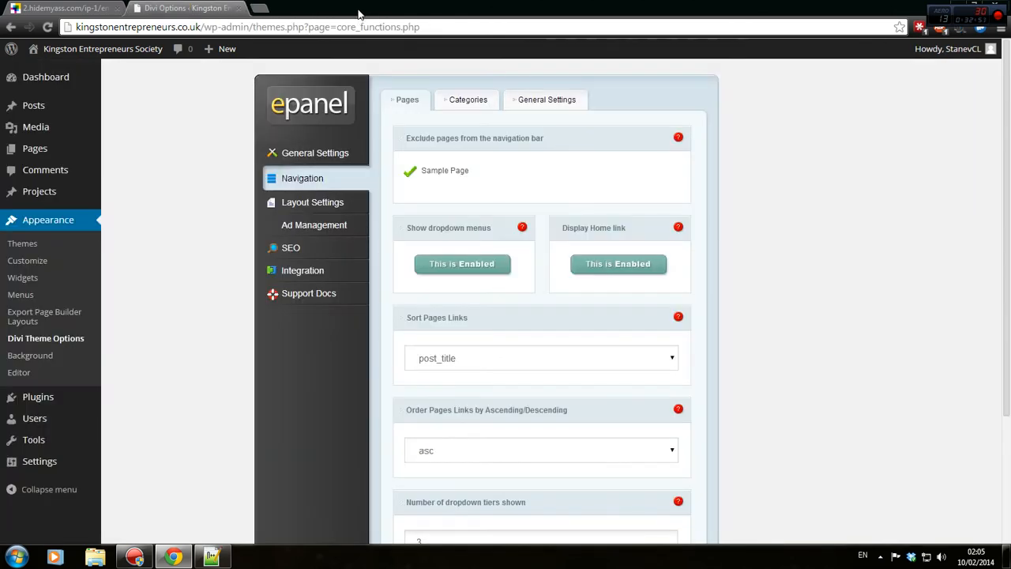
Review the Categories navigation options: sorted by name, ascending, 3 dropdown tiers.
{"action": "scroll", "coordinate": [660, 181], "scroll_direction": "down", "scroll_amount": 3}
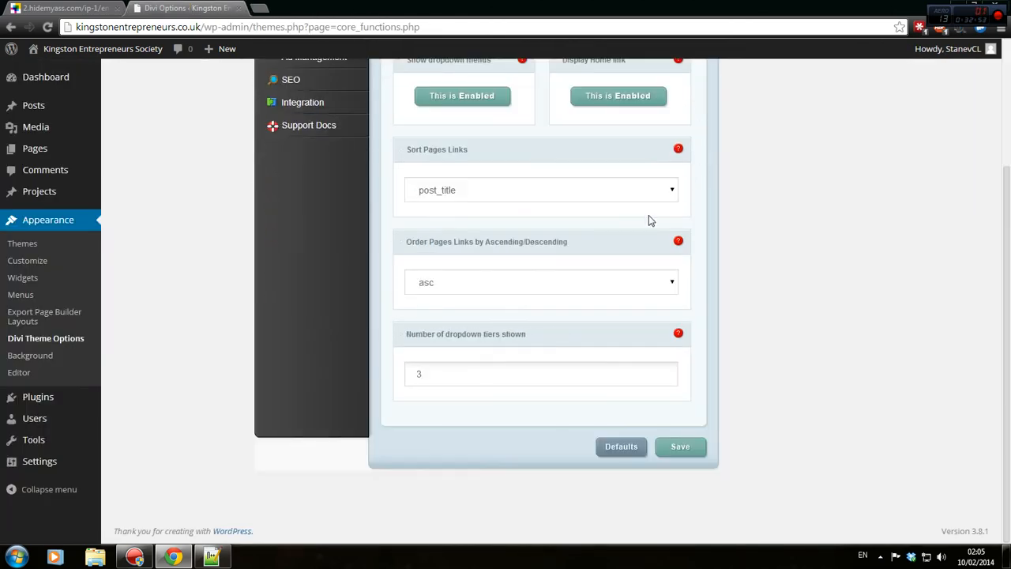
{"action": "scroll", "coordinate": [572, 182], "scroll_direction": "up", "scroll_amount": 1}
{"action": "scroll", "coordinate": [572, 182], "scroll_direction": "up", "scroll_amount": 3}
{"action": "left_click", "coordinate": [469, 99]}
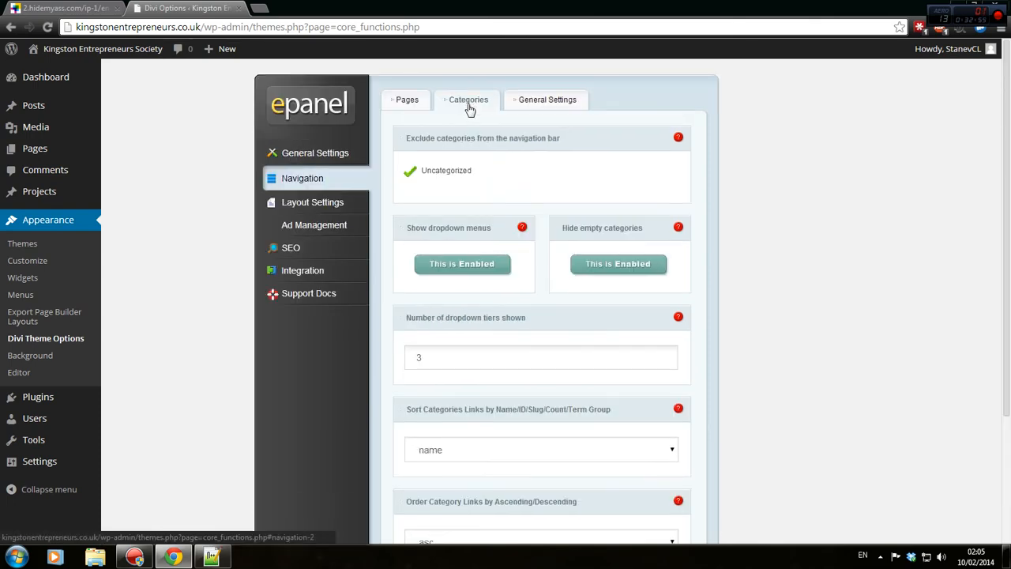
{"action": "scroll", "coordinate": [466, 242], "scroll_direction": "down", "scroll_amount": 3}
{"action": "scroll", "coordinate": [615, 111], "scroll_direction": "up", "scroll_amount": 3}
{"action": "scroll", "coordinate": [688, 217], "scroll_direction": "down", "scroll_amount": 3}
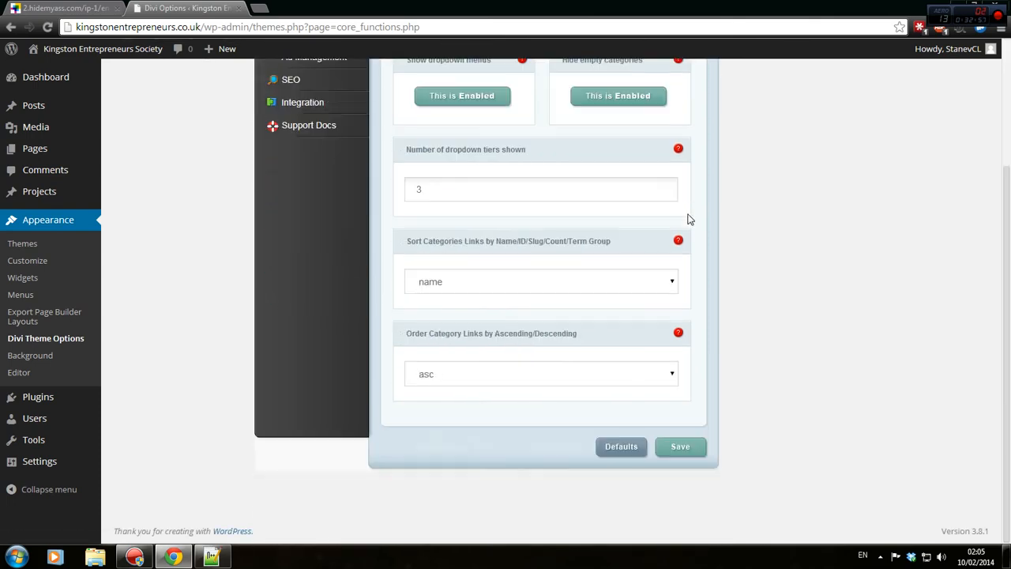
{"action": "scroll", "coordinate": [560, 190], "scroll_direction": "up", "scroll_amount": 3}
Enable Place Thumbs on Pages under Single Page Layout and save.
{"action": "left_click", "coordinate": [333, 204]}
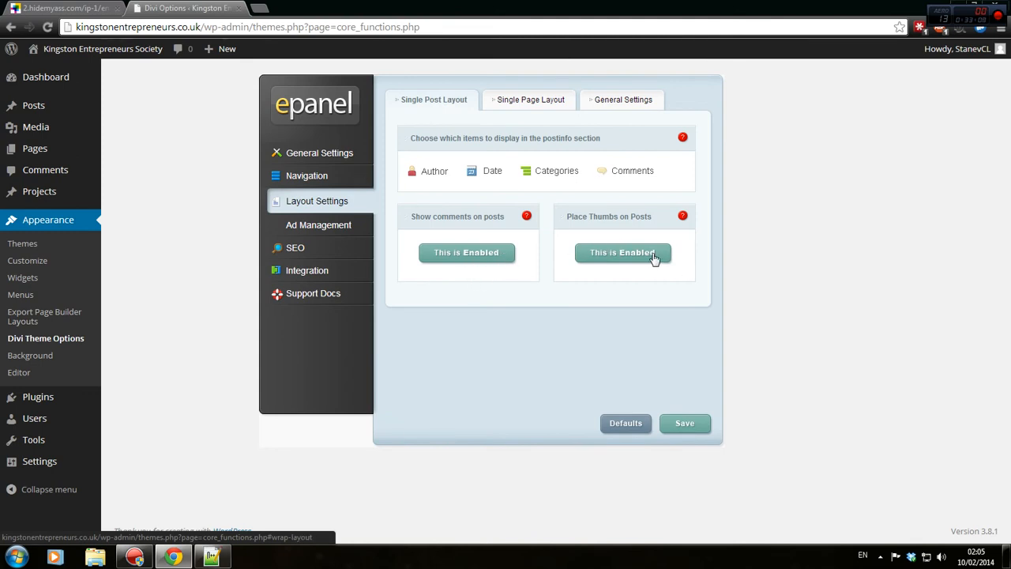
{"action": "left_click", "coordinate": [516, 105]}
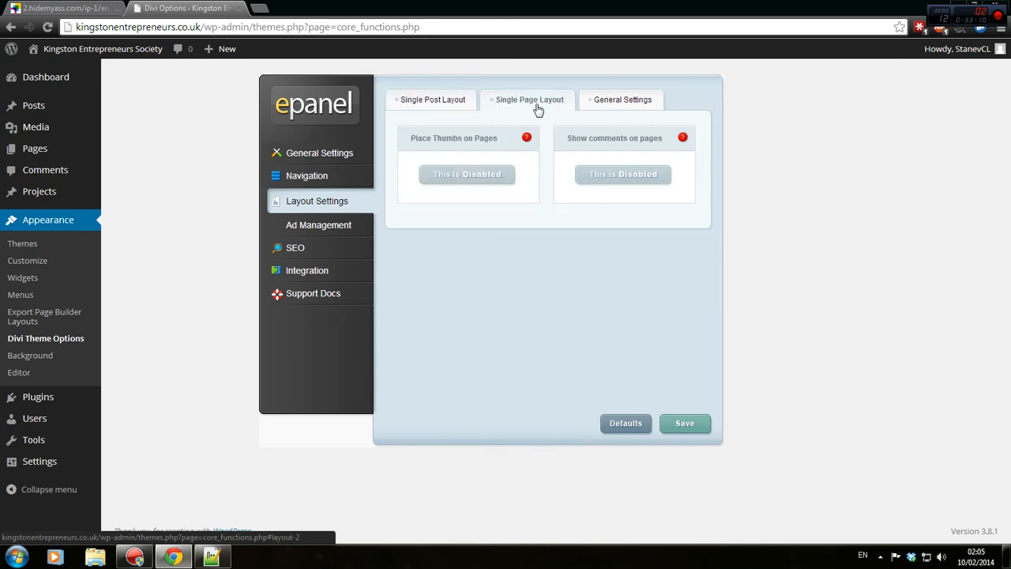
{"action": "left_click", "coordinate": [448, 182]}
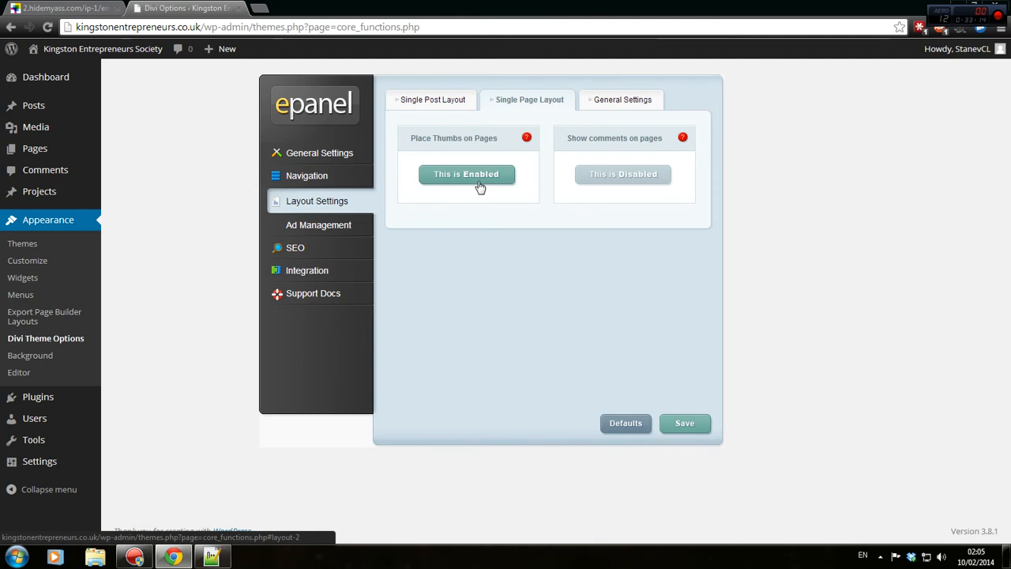
{"action": "left_click", "coordinate": [480, 185]}
{"action": "left_click", "coordinate": [479, 185]}
{"action": "left_click", "coordinate": [480, 186]}
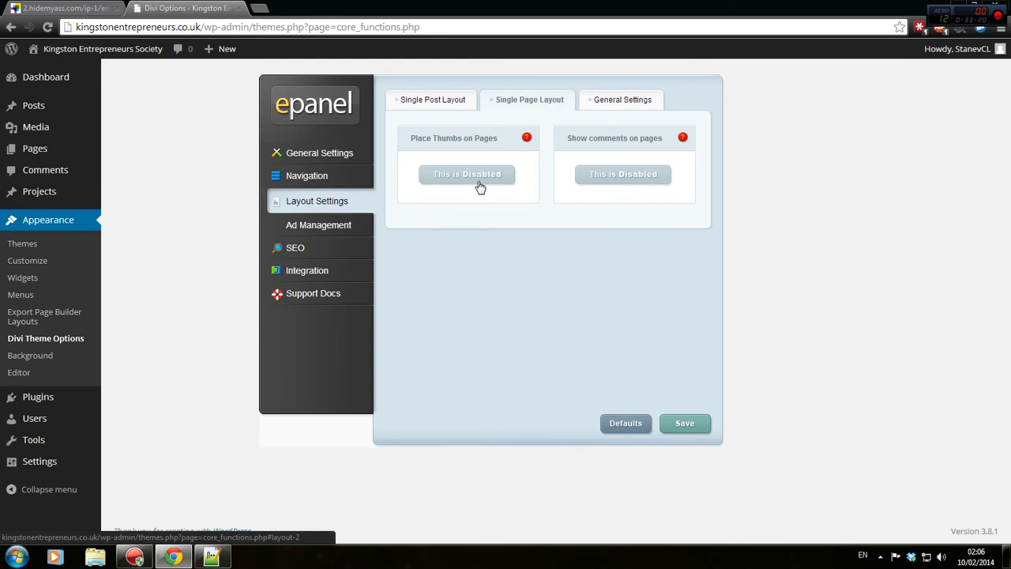
{"action": "left_click", "coordinate": [479, 186]}
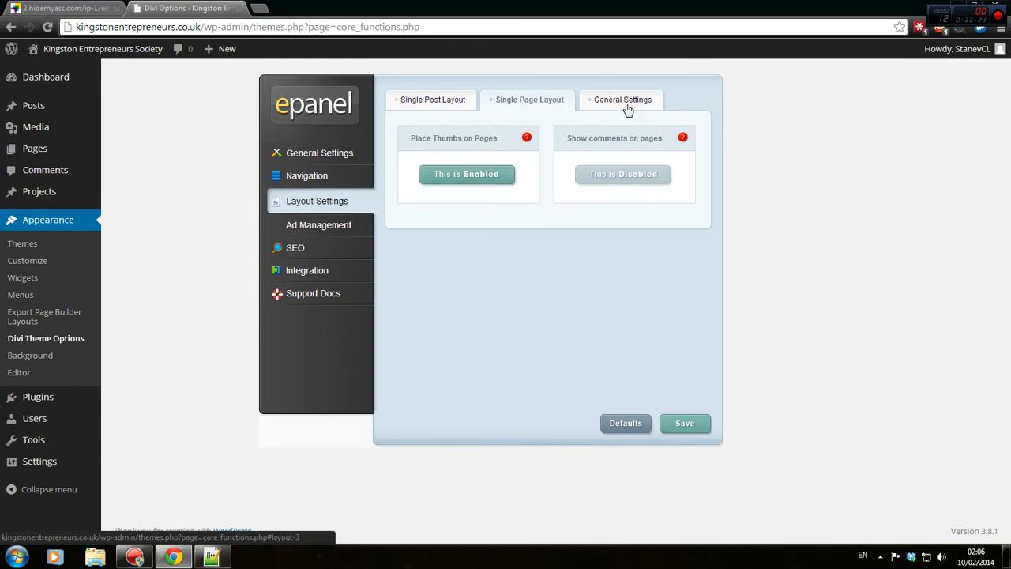
{"action": "left_click", "coordinate": [692, 419]}
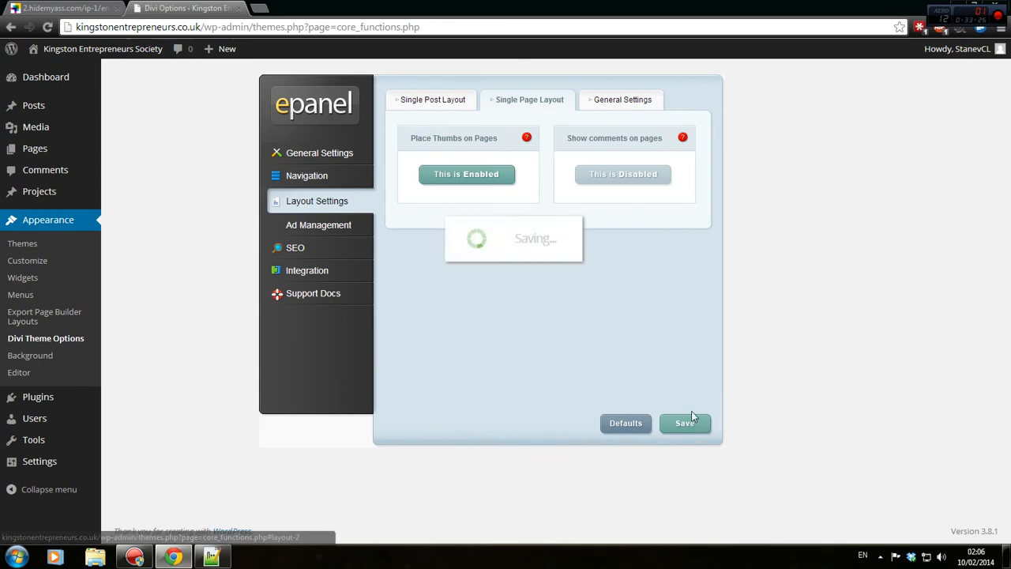
Read the Post info help in the general layout options and save again.
{"action": "left_click", "coordinate": [610, 103]}
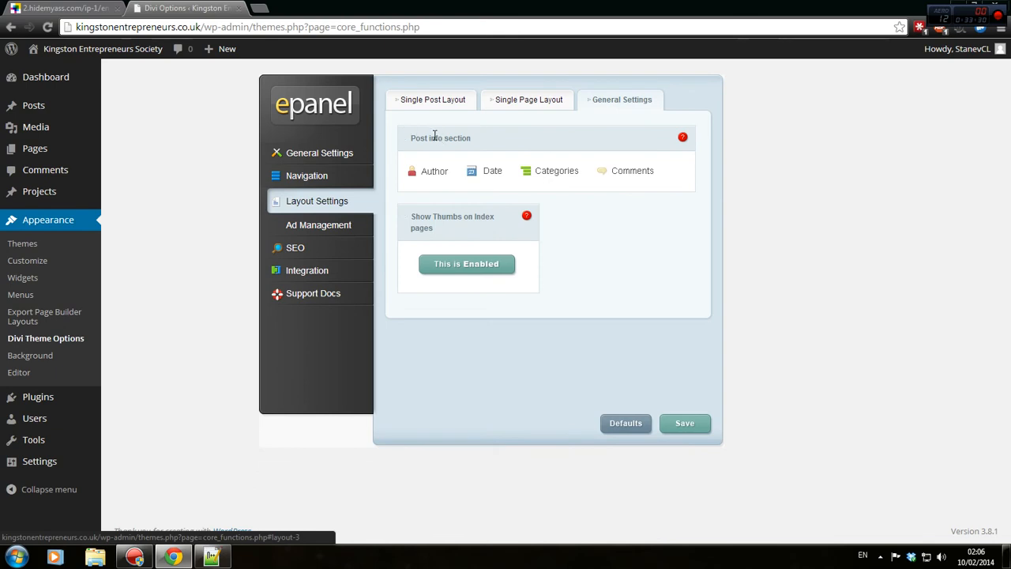
{"action": "left_click", "coordinate": [682, 137]}
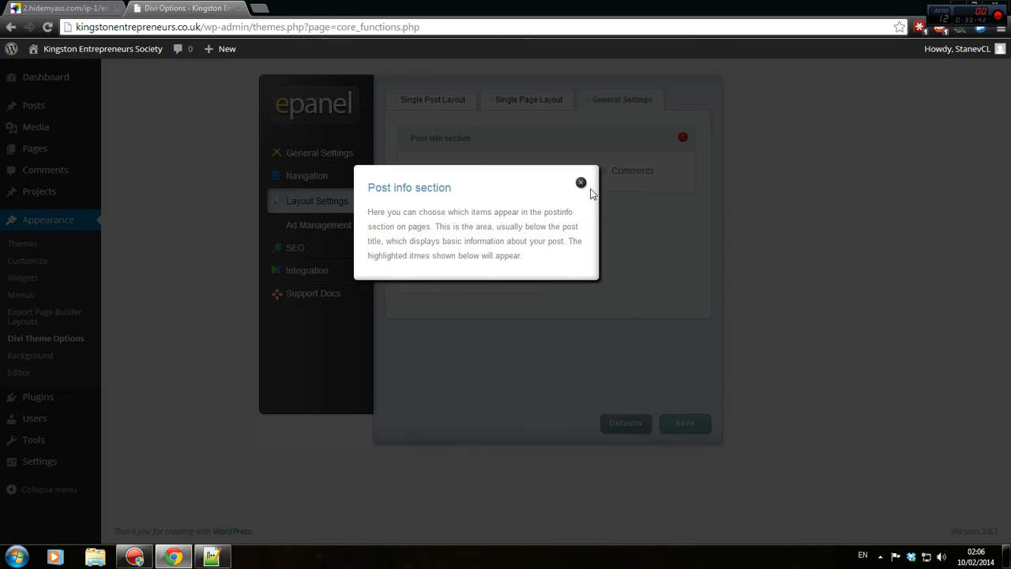
{"action": "left_click", "coordinate": [581, 184]}
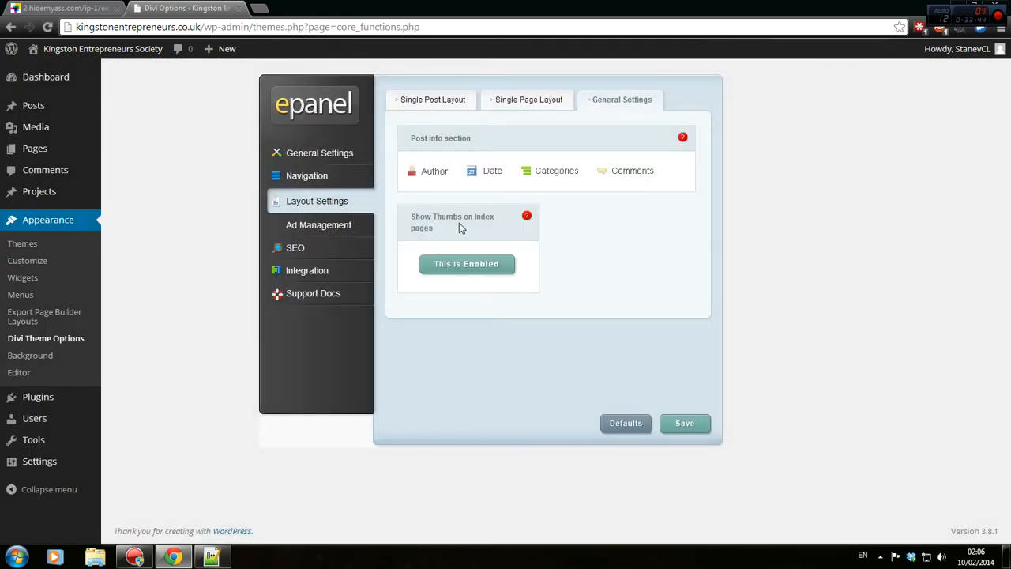
{"action": "left_click", "coordinate": [685, 422]}
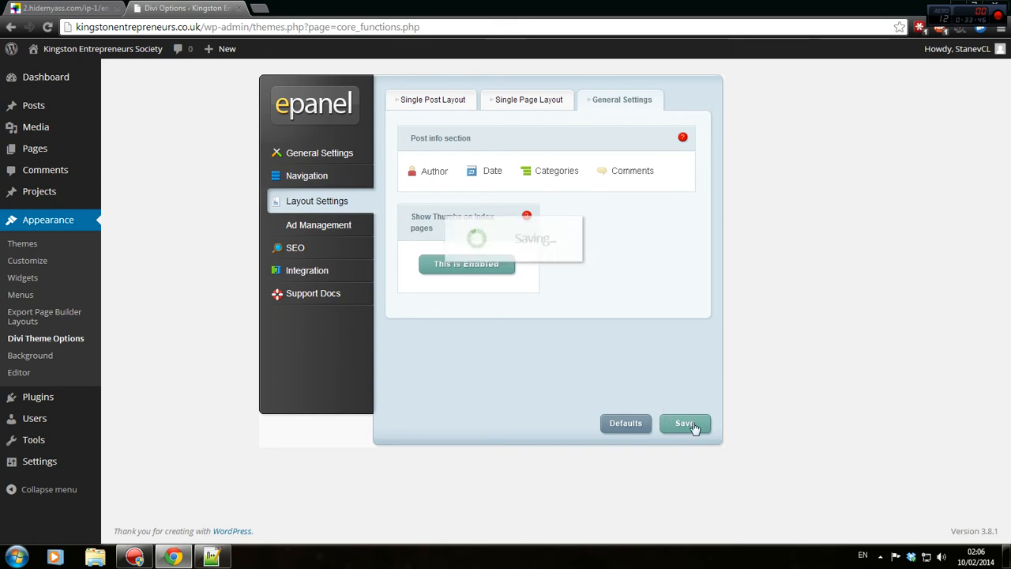
{"action": "left_click", "coordinate": [303, 229]}
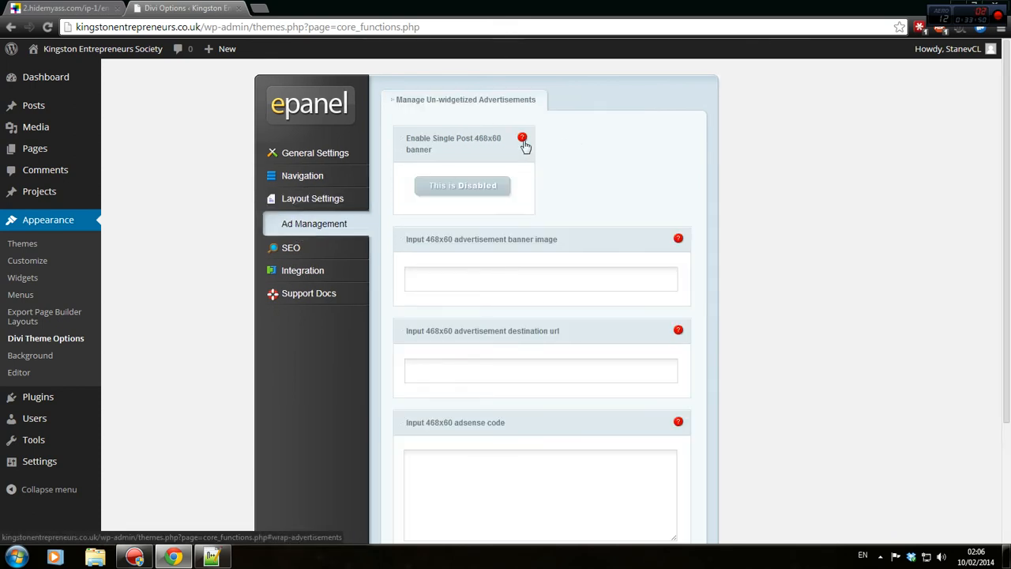
Leave the ad settings unchanged and load google.co.uk in a new tab.
{"action": "scroll", "coordinate": [529, 198], "scroll_direction": "down", "scroll_amount": 2}
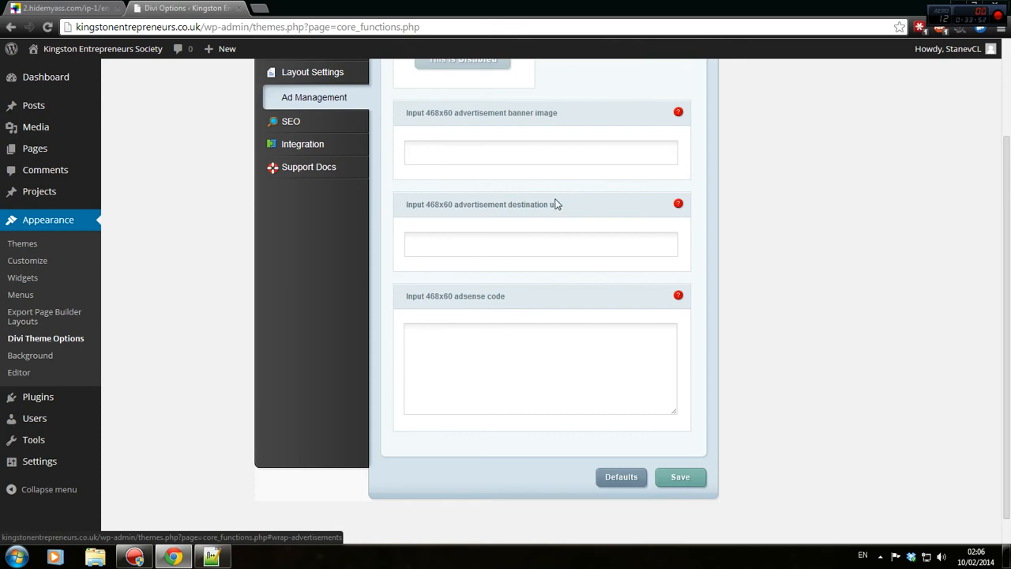
{"action": "scroll", "coordinate": [654, 264], "scroll_direction": "up", "scroll_amount": 2}
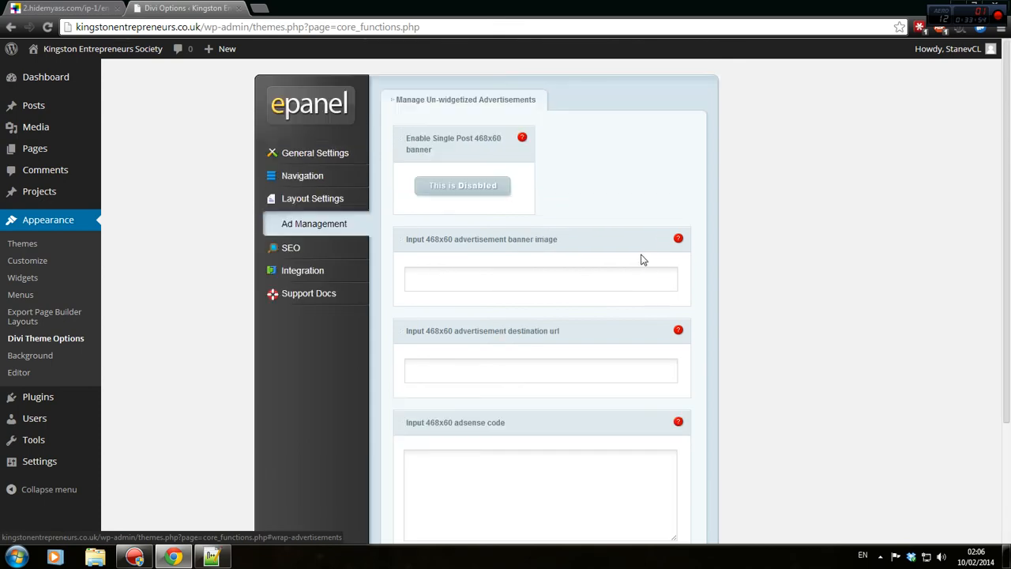
{"action": "left_click", "coordinate": [263, 8]}
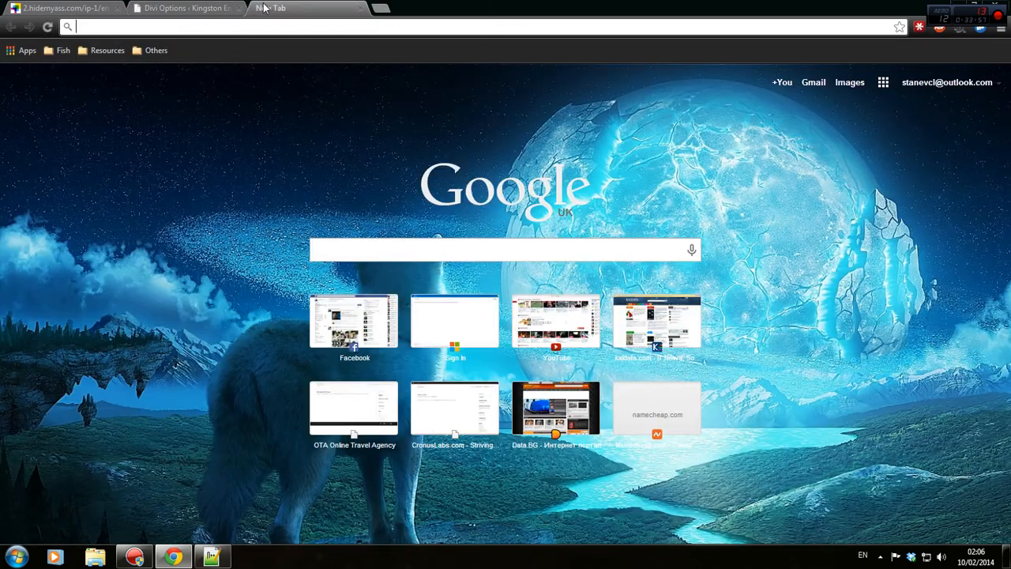
{"action": "type", "text": "google.co"}
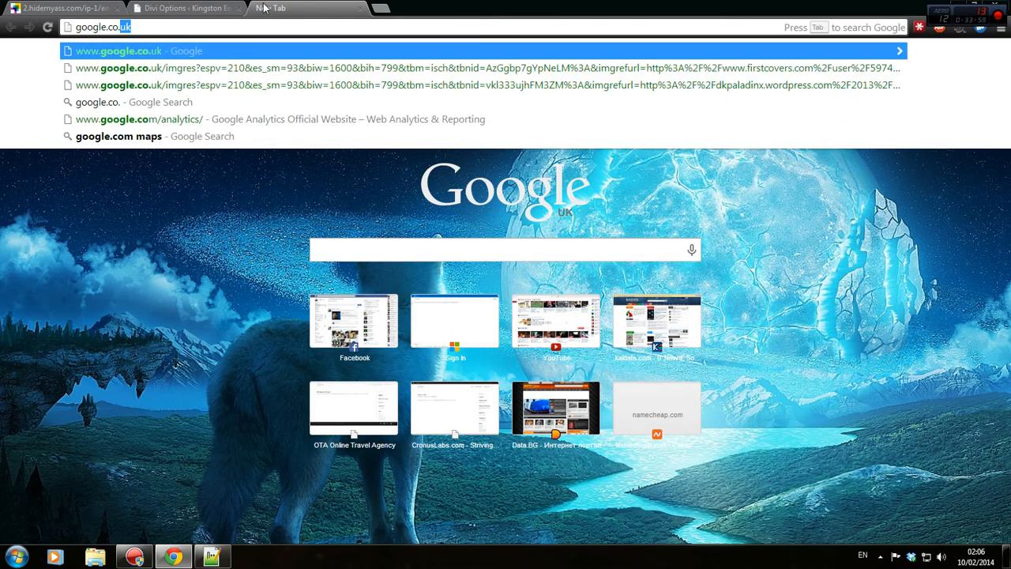
{"action": "key", "text": "Return"}
Search Google Images for 'anime 468x60'.
{"action": "type", "text": "anime"}
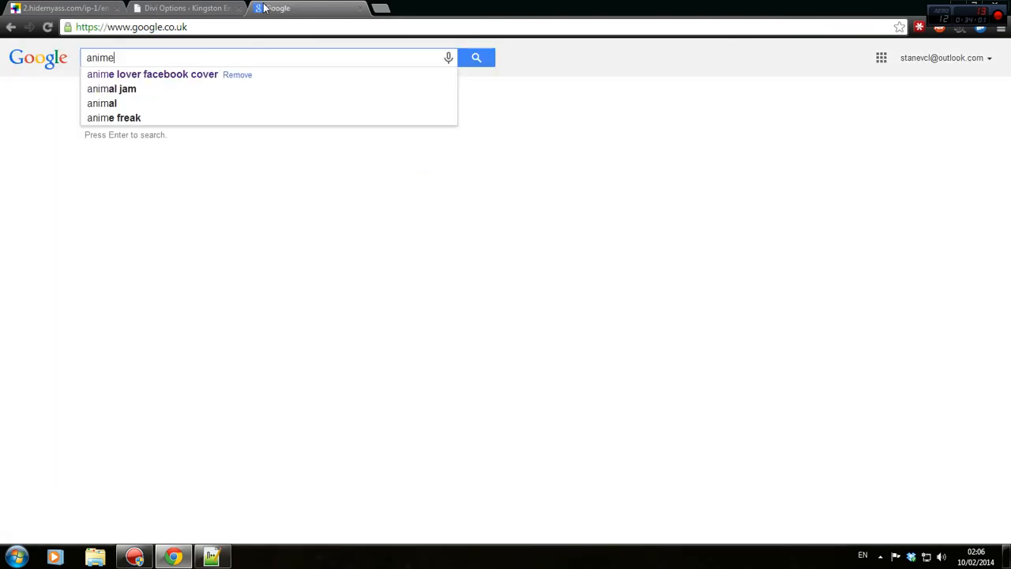
{"action": "type", "text": " 460x"}
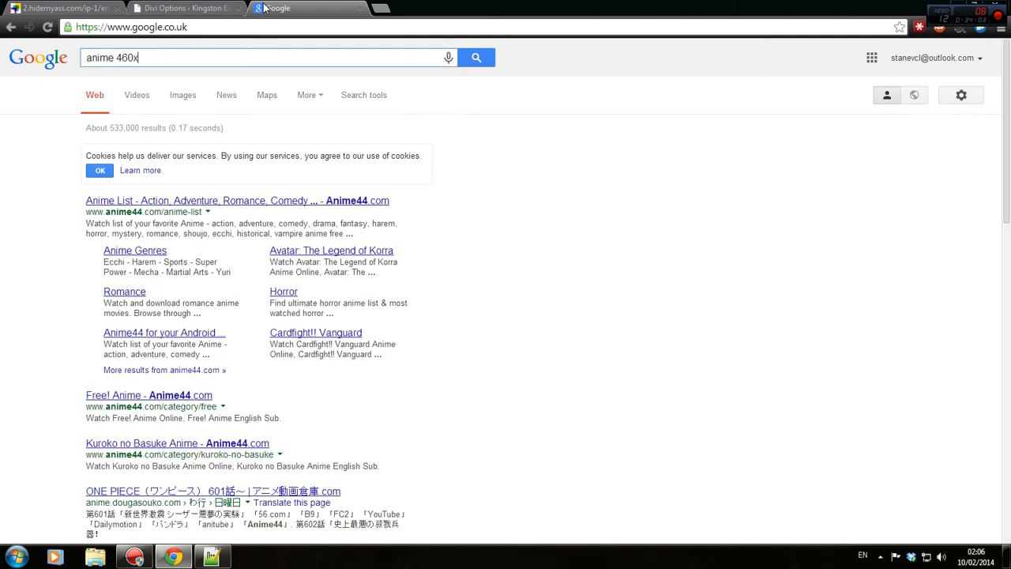
{"action": "type", "text": "6"}
{"action": "key", "text": "BackSpace"}
{"action": "left_click", "coordinate": [228, 8]}
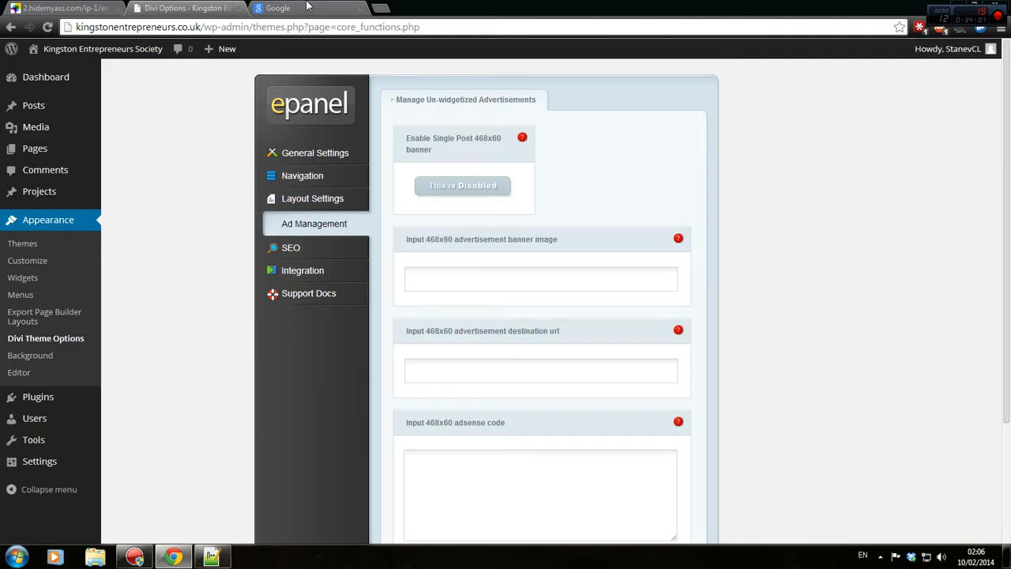
{"action": "left_click", "coordinate": [308, 8]}
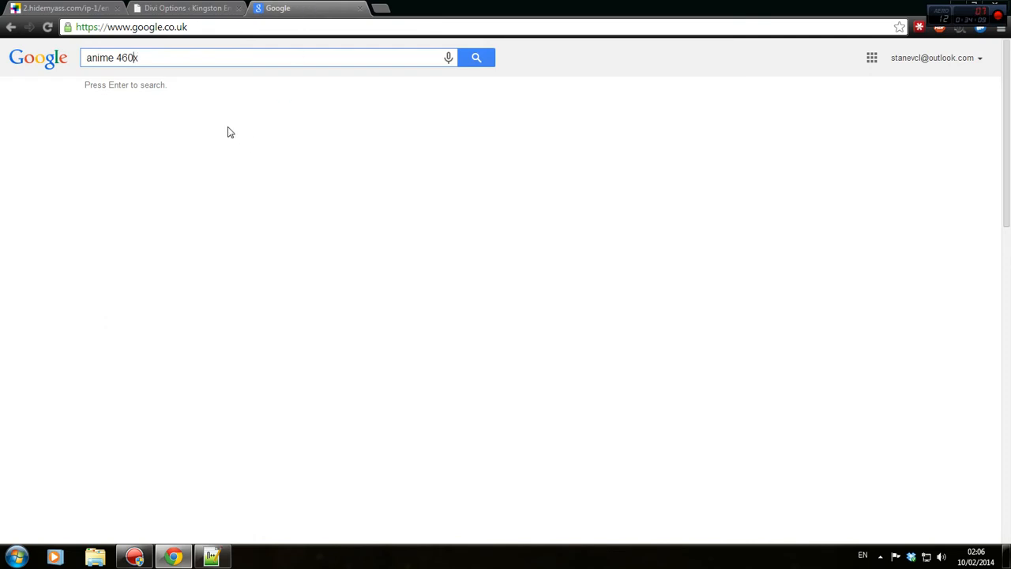
{"action": "key", "text": "BackSpace"}
{"action": "type", "text": "8x60"}
{"action": "key", "text": "Return"}
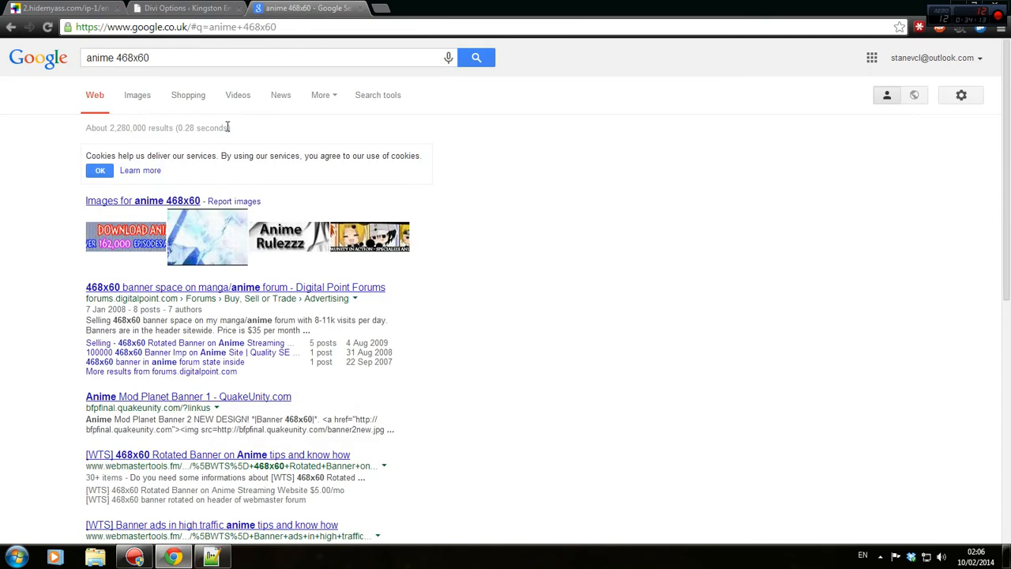
{"action": "left_click", "coordinate": [139, 97]}
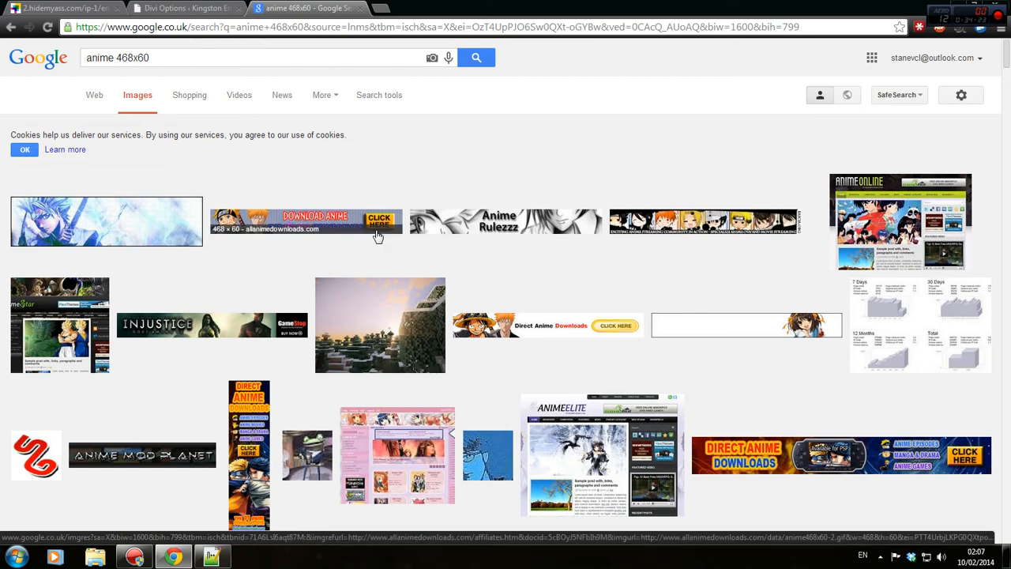
Save the Direct Anime Downloads banner to the Desktop as anime7-1piece.gif.
{"action": "left_click", "coordinate": [610, 327]}
{"action": "left_click", "coordinate": [761, 276]}
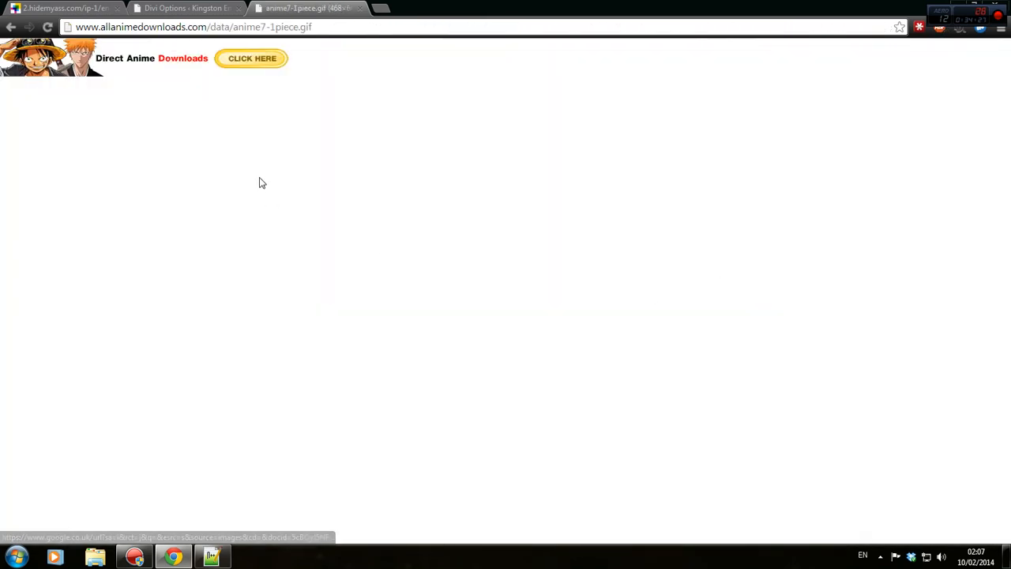
{"action": "right_click", "coordinate": [195, 58]}
{"action": "left_click", "coordinate": [215, 71]}
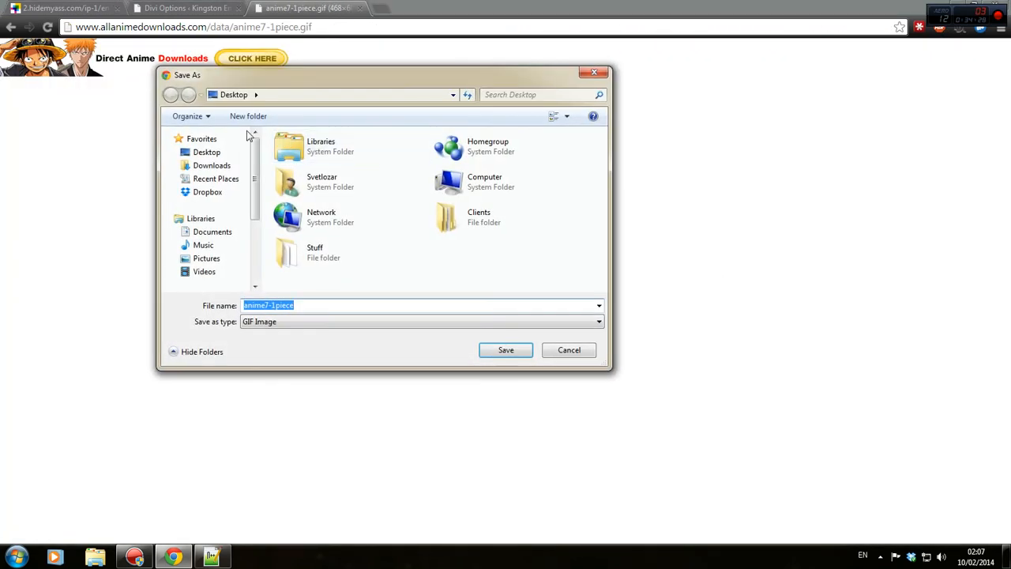
{"action": "left_click", "coordinate": [509, 347]}
{"action": "key", "text": "ctrl+shift+Tab"}
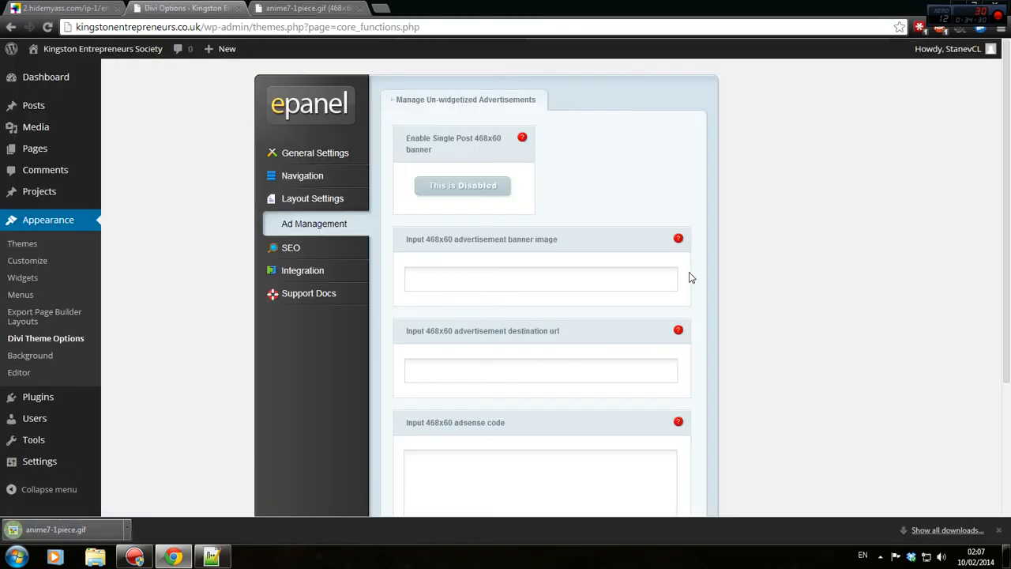
Enable the single post 468x60 banner and upload anime7-1piece.gif to the media library.
{"action": "left_click", "coordinate": [481, 185]}
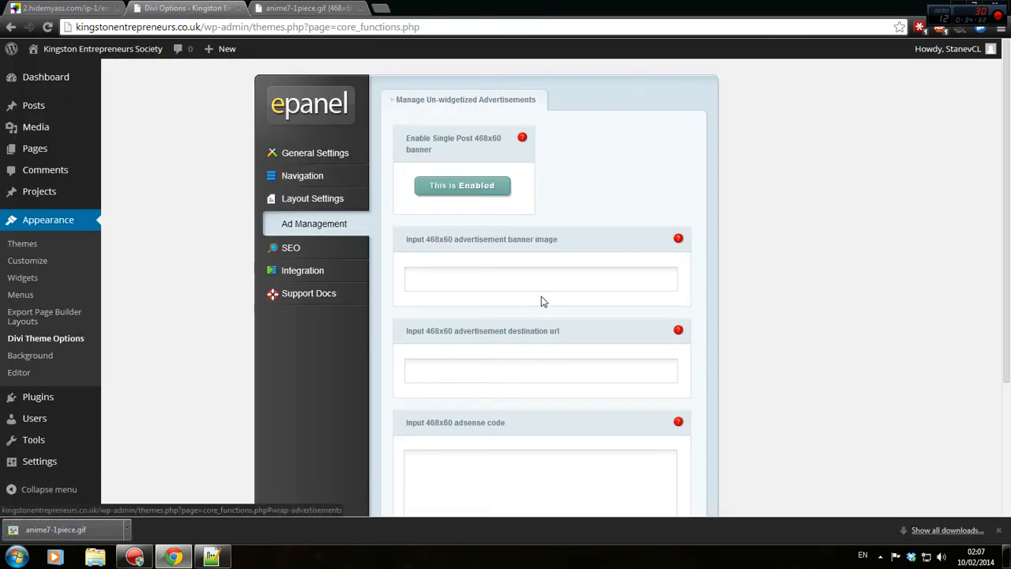
{"action": "middle_click", "coordinate": [75, 137]}
{"action": "left_click", "coordinate": [294, 7]}
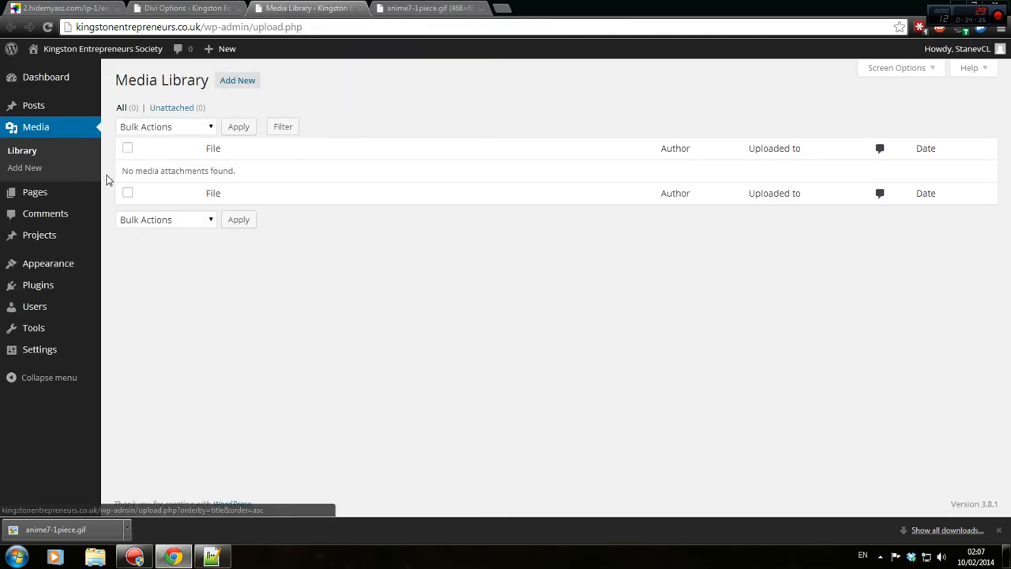
{"action": "left_click", "coordinate": [243, 85]}
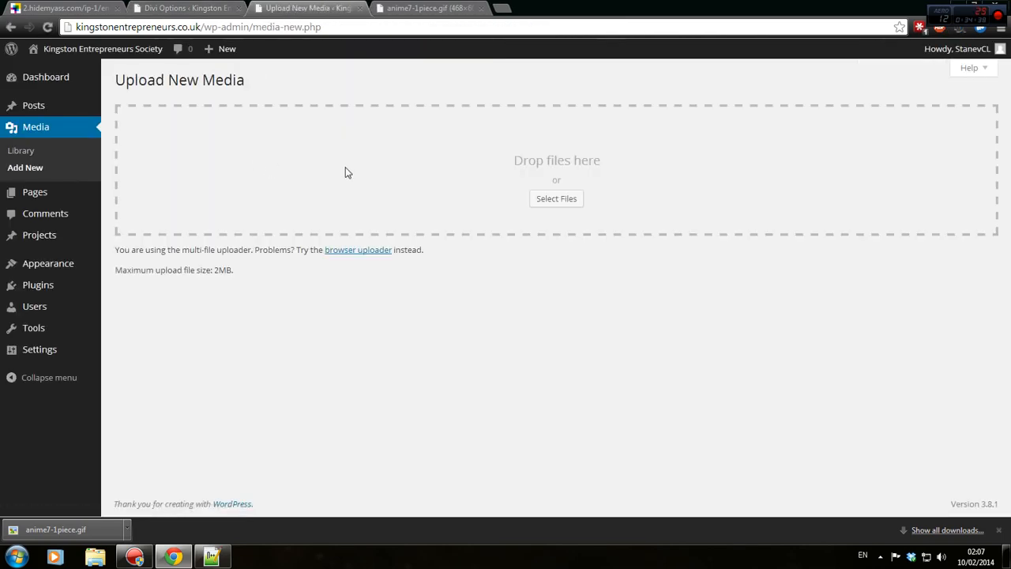
{"action": "left_click_drag", "start_coordinate": [641, 7], "coordinate": [649, 55]}
{"action": "left_click", "coordinate": [485, 8]}
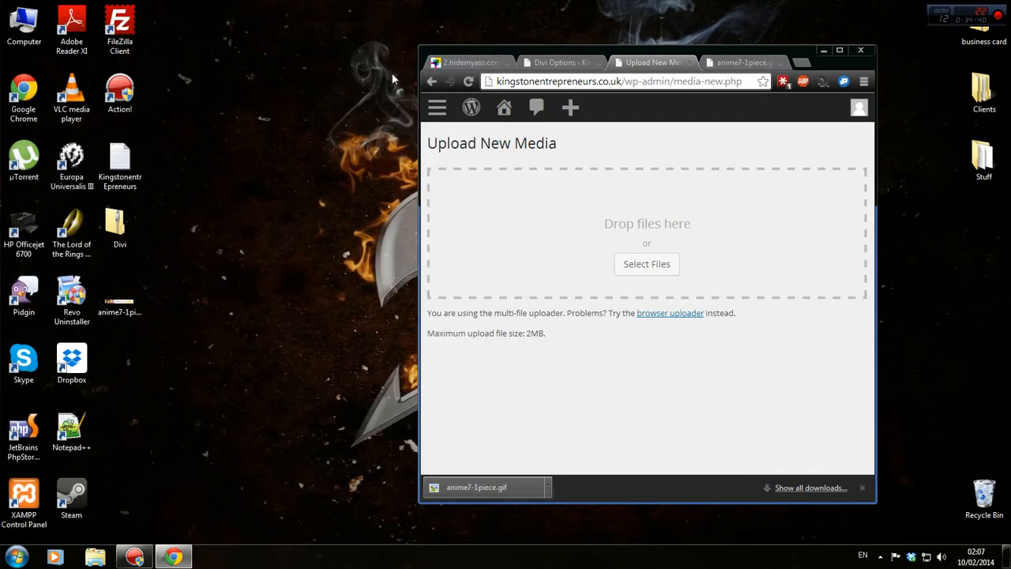
{"action": "left_click_drag", "start_coordinate": [119, 304], "coordinate": [764, 184]}
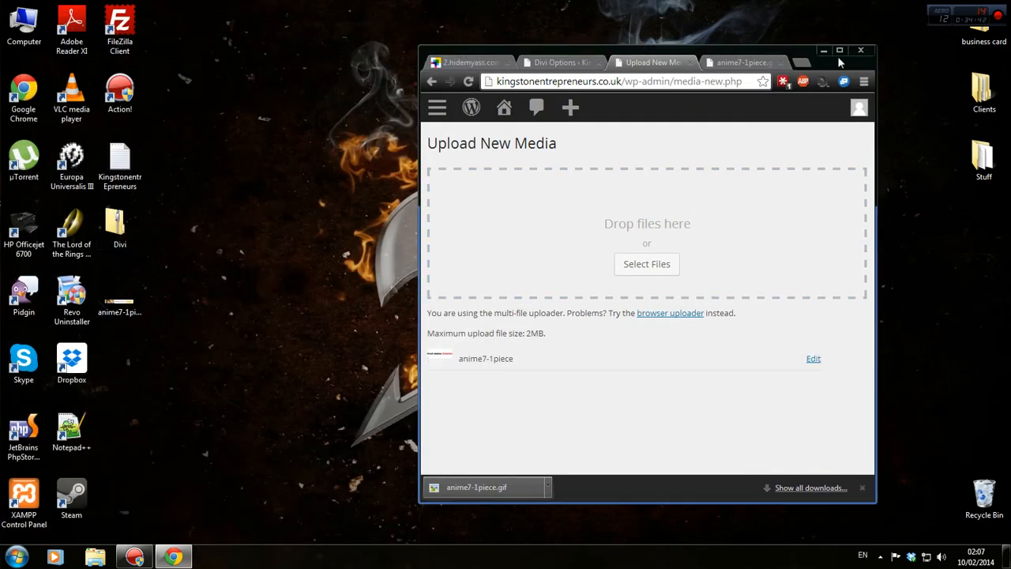
{"action": "left_click", "coordinate": [840, 50]}
Paste the gif's file URL as the banner image and set the destination url to #.
{"action": "left_click", "coordinate": [499, 297]}
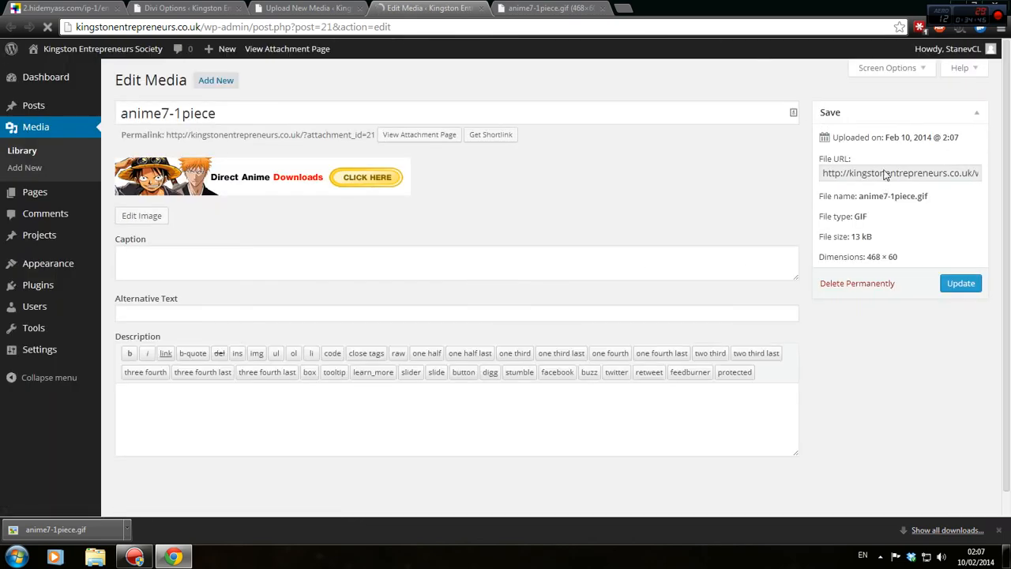
{"action": "left_click", "coordinate": [886, 172]}
{"action": "key", "text": "ctrl+w"}
{"action": "left_click", "coordinate": [136, 7]}
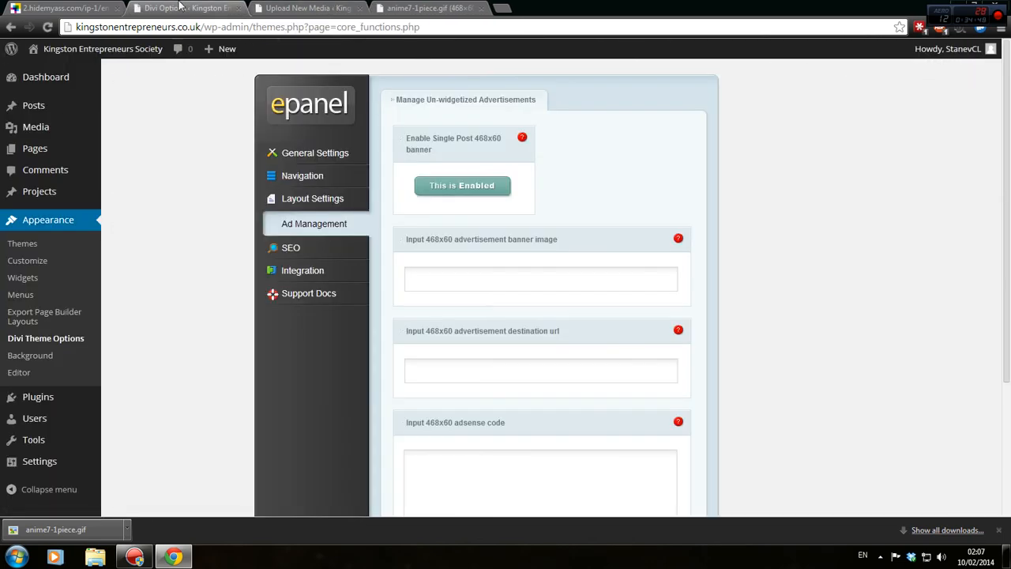
{"action": "left_click", "coordinate": [453, 267]}
{"action": "key", "text": "ctrl+v"}
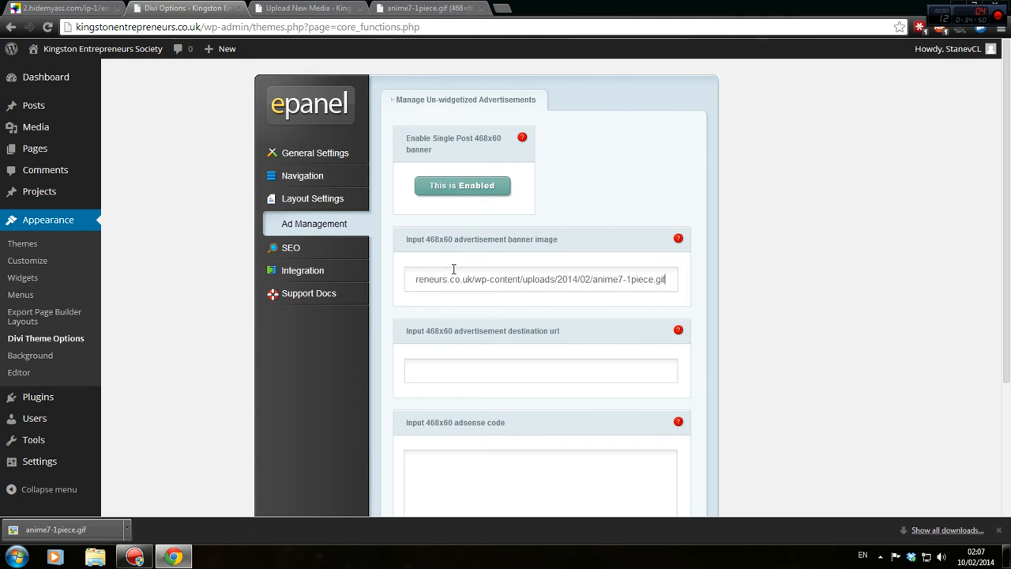
{"action": "left_click", "coordinate": [416, 371]}
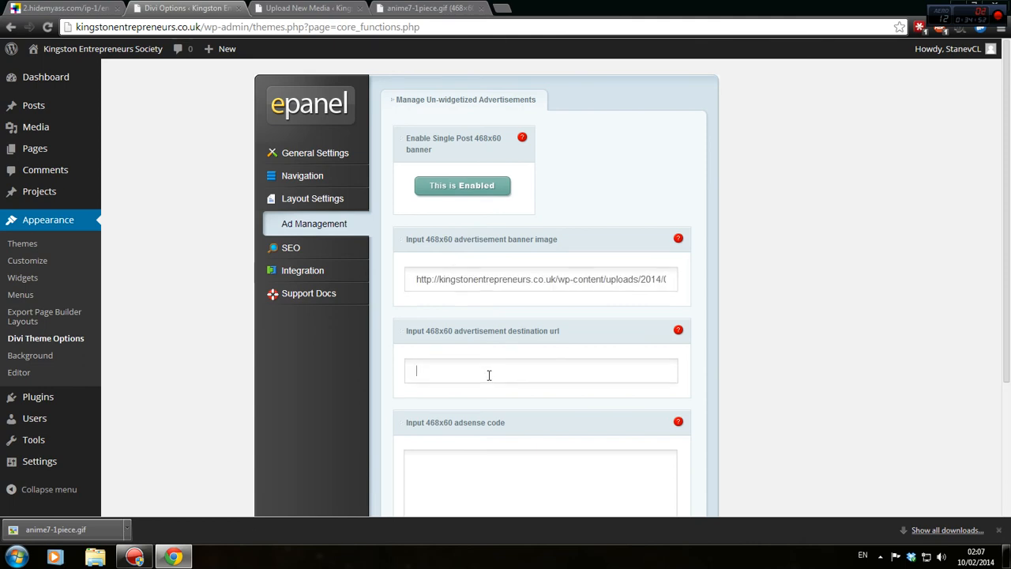
{"action": "type", "text": "#"}
Save the Ad Management options.
{"action": "scroll", "coordinate": [513, 332], "scroll_direction": "down", "scroll_amount": 3}
{"action": "left_click", "coordinate": [551, 337]}
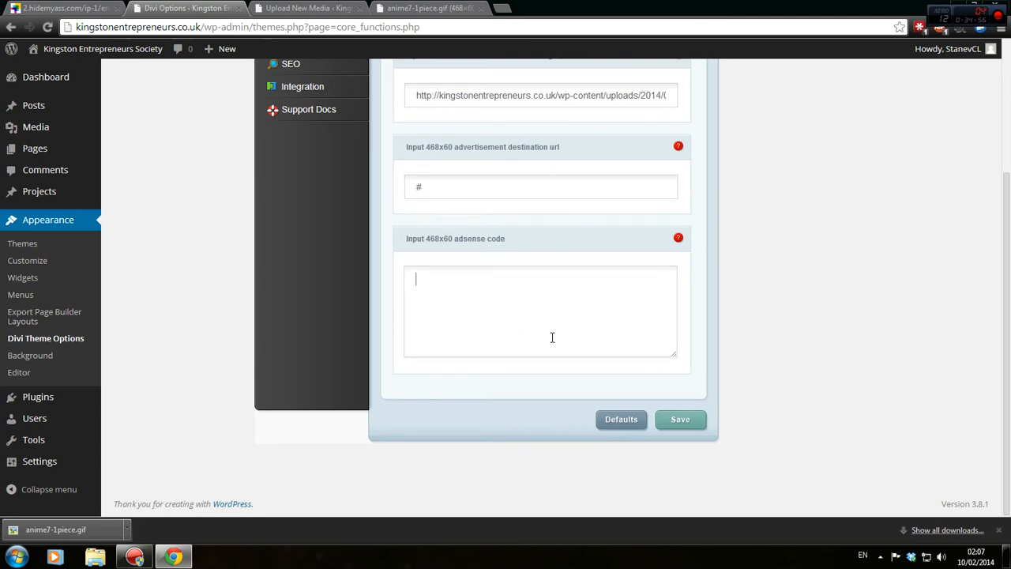
{"action": "scroll", "coordinate": [684, 260], "scroll_direction": "up", "scroll_amount": 2}
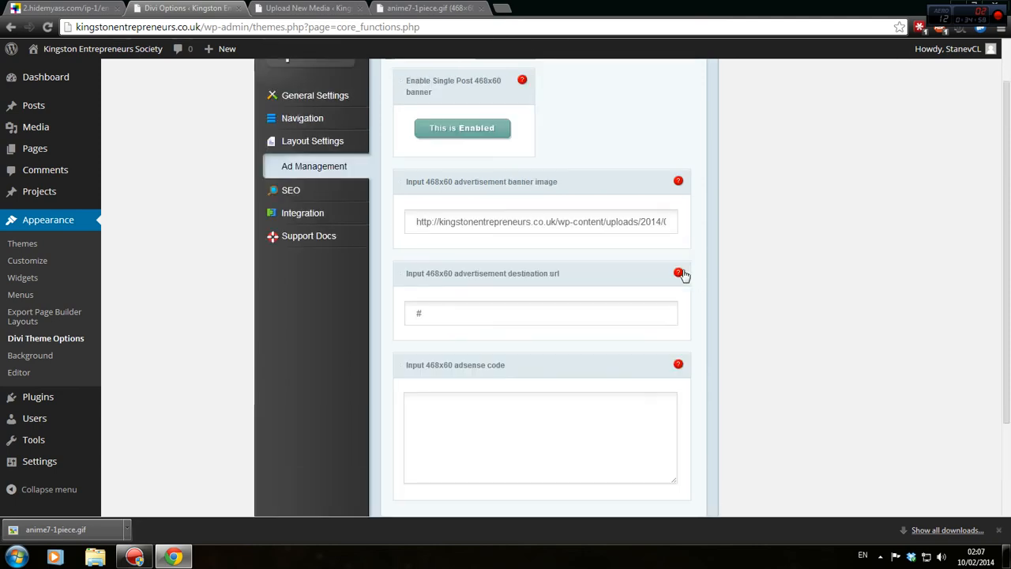
{"action": "scroll", "coordinate": [681, 273], "scroll_direction": "down", "scroll_amount": 2}
{"action": "left_click", "coordinate": [699, 418]}
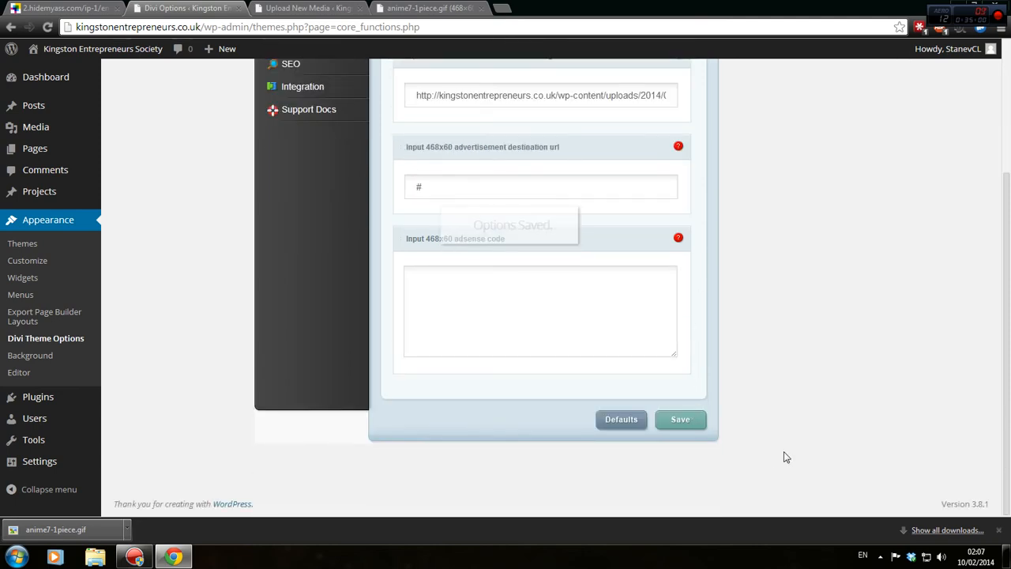
{"action": "left_click", "coordinate": [296, 7]}
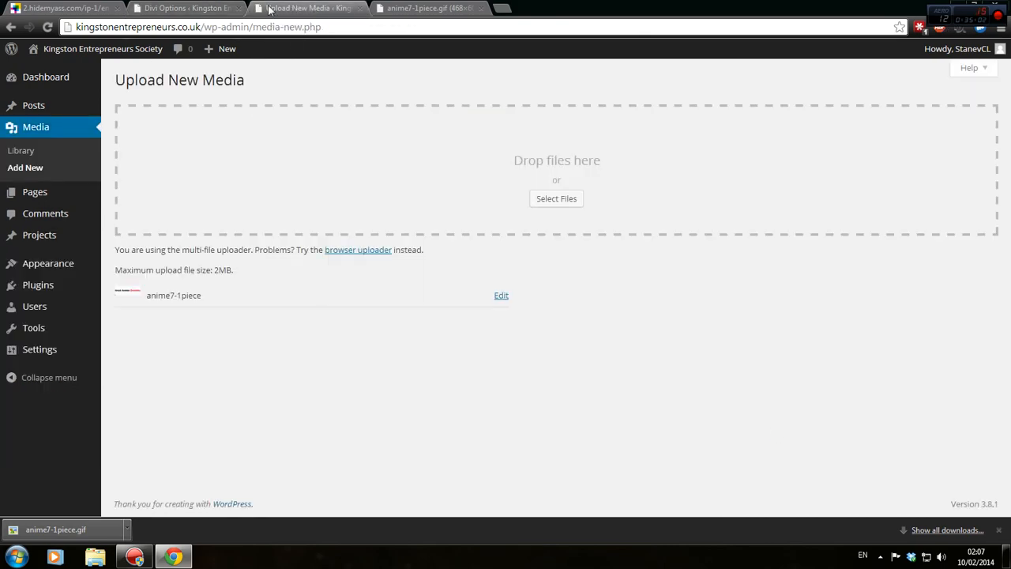
Visit the live Kingston Entrepreneurs site and disable the tracker and ad blockers for it.
{"action": "left_click", "coordinate": [57, 50]}
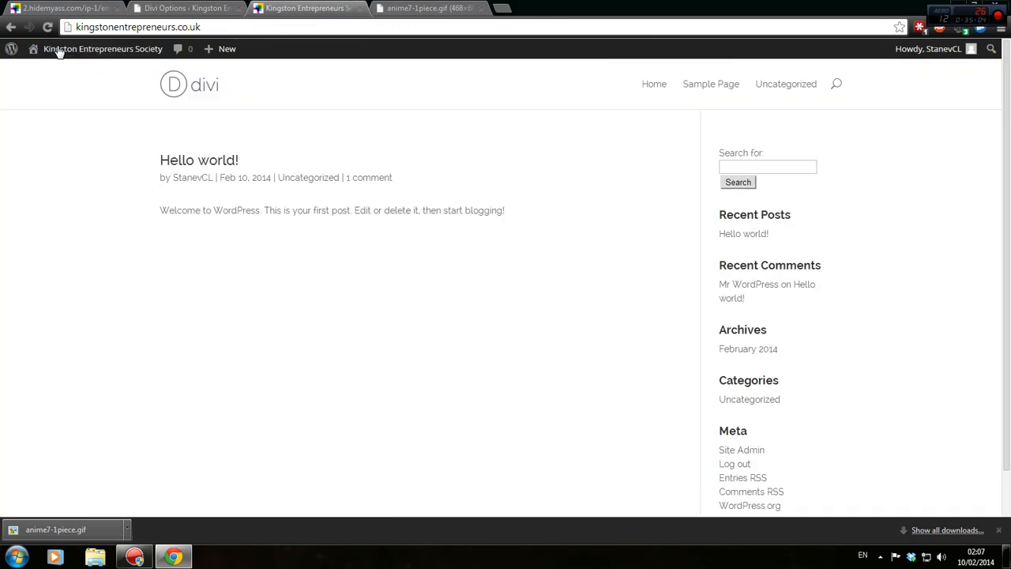
{"action": "left_click_drag", "start_coordinate": [778, 11], "coordinate": [723, 36]}
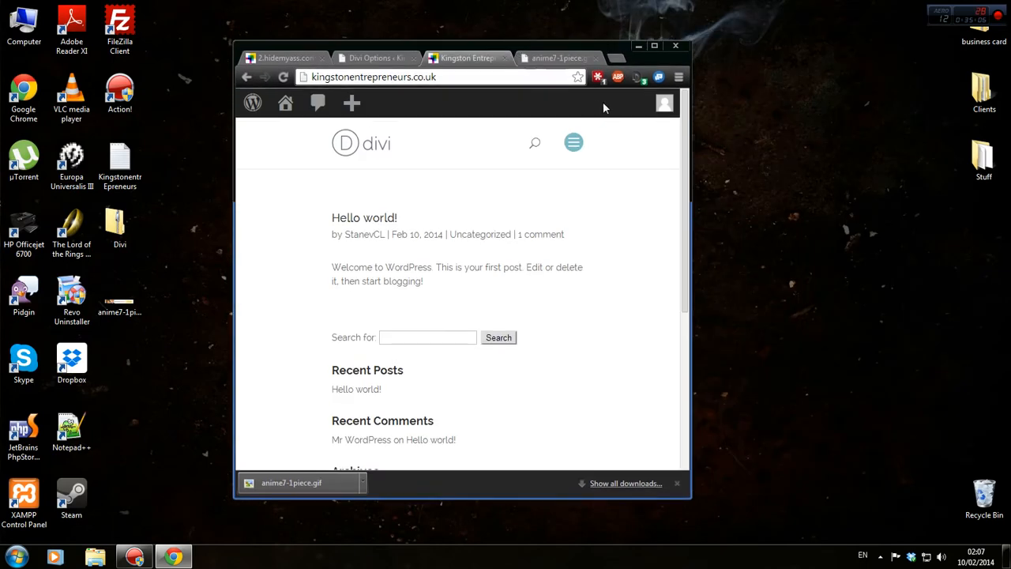
{"action": "left_click", "coordinate": [639, 78]}
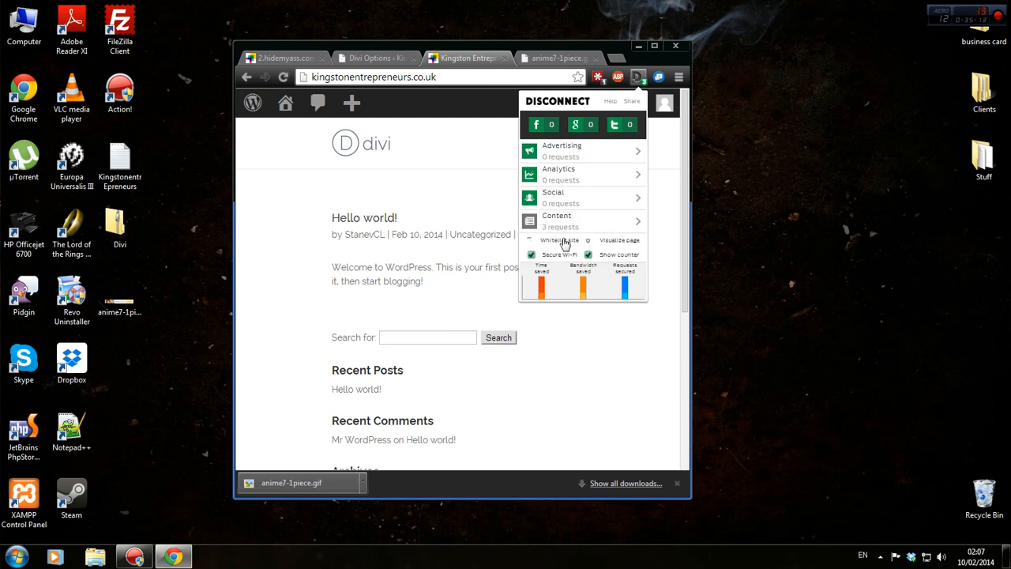
{"action": "left_click", "coordinate": [556, 240]}
{"action": "left_click", "coordinate": [619, 79]}
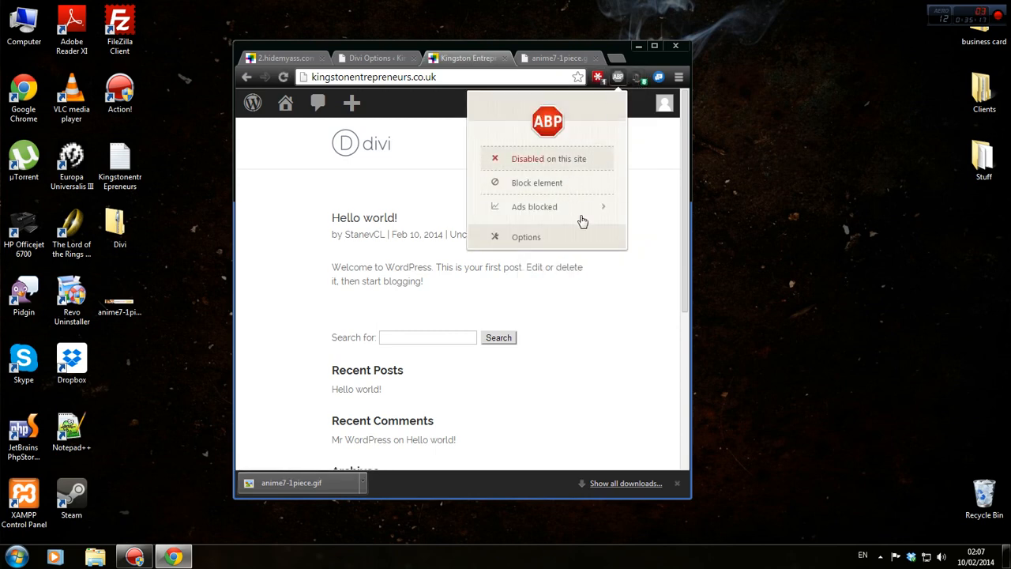
{"action": "left_click", "coordinate": [553, 158]}
{"action": "left_click", "coordinate": [656, 48]}
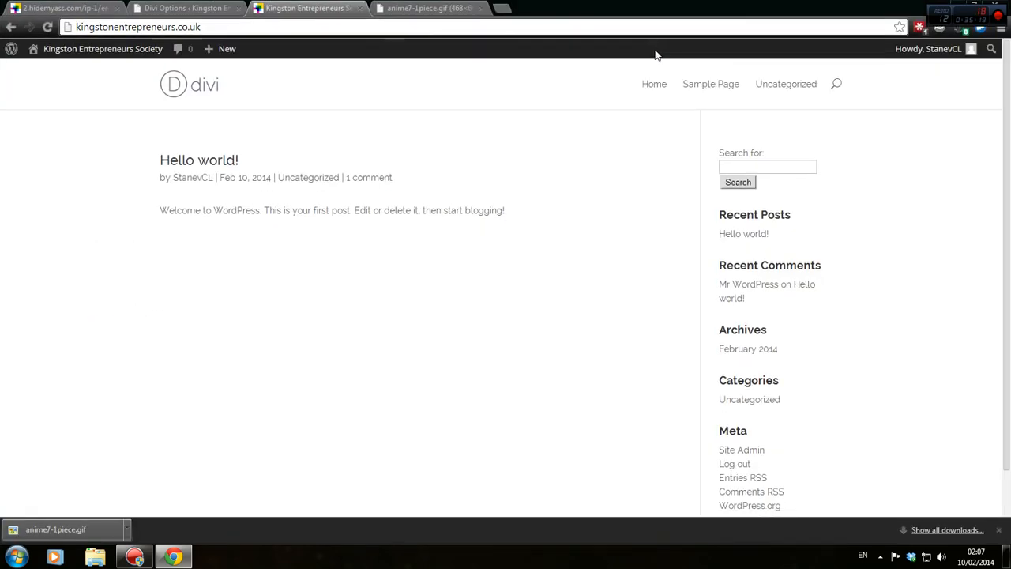
Open the footer's Facebook, Twitter and RSS feed links from the live site.
{"action": "scroll", "coordinate": [674, 244], "scroll_direction": "down", "scroll_amount": 1}
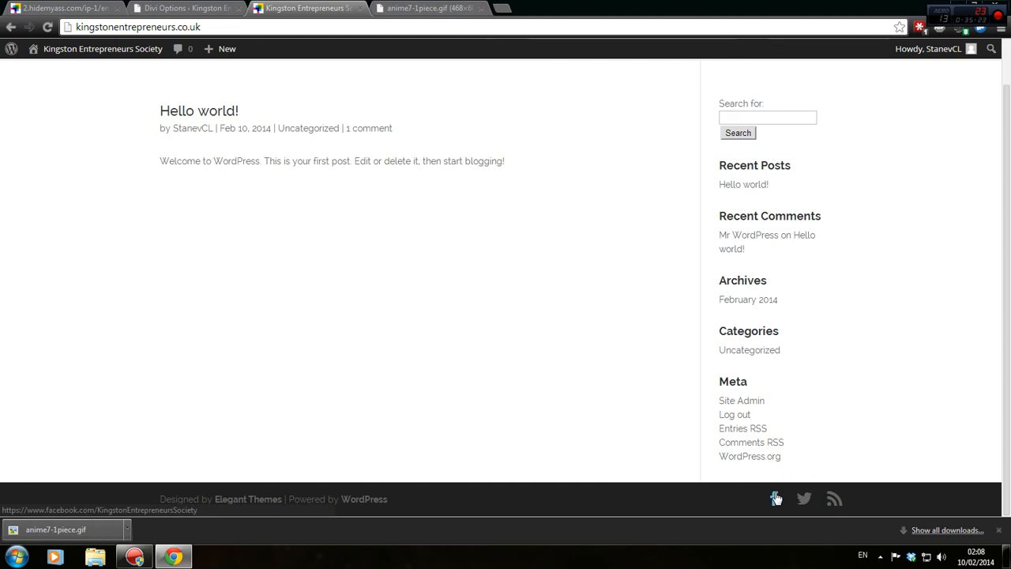
{"action": "left_click", "coordinate": [998, 530]}
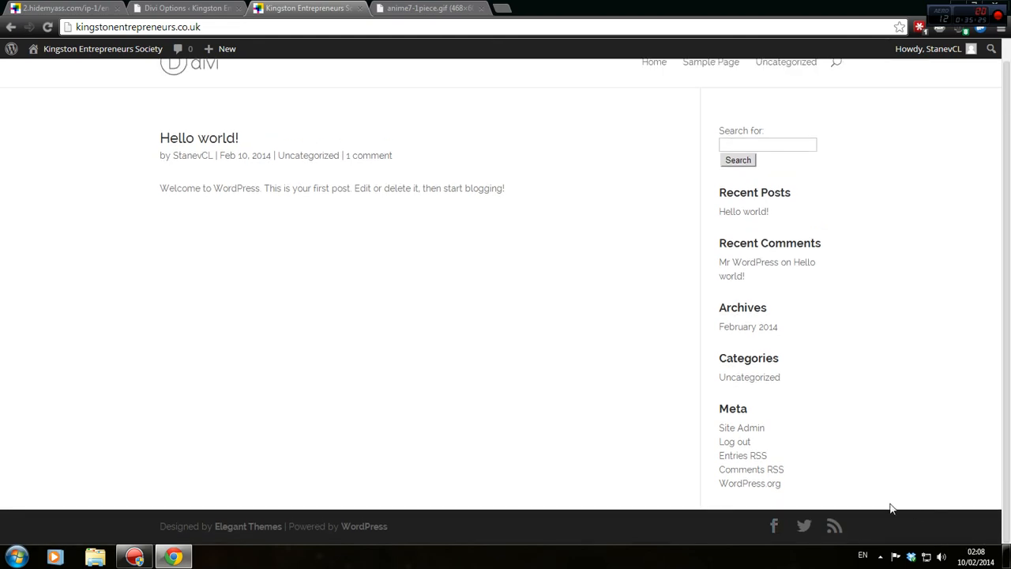
{"action": "left_click", "coordinate": [772, 527]}
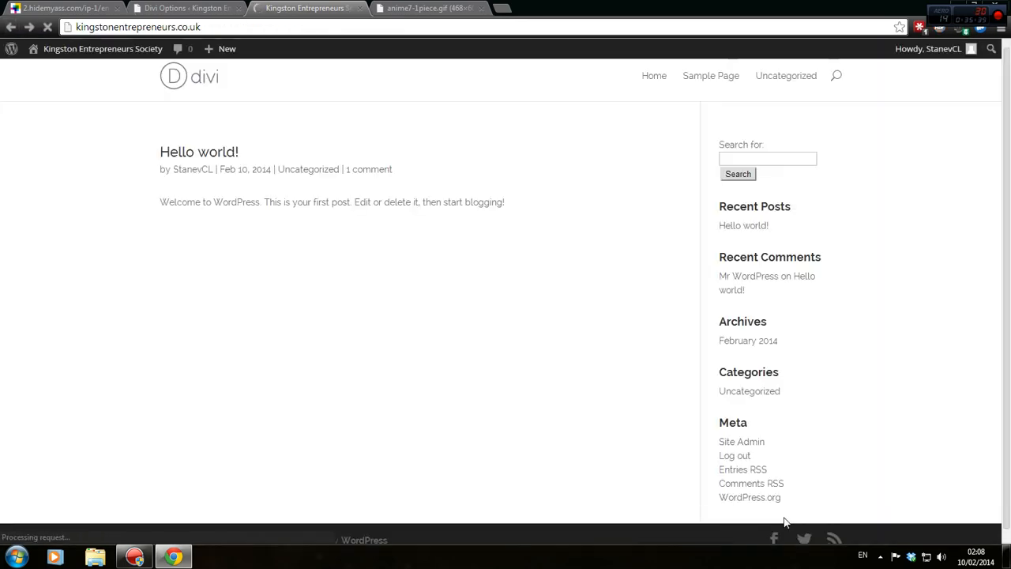
{"action": "right_click", "coordinate": [806, 538]}
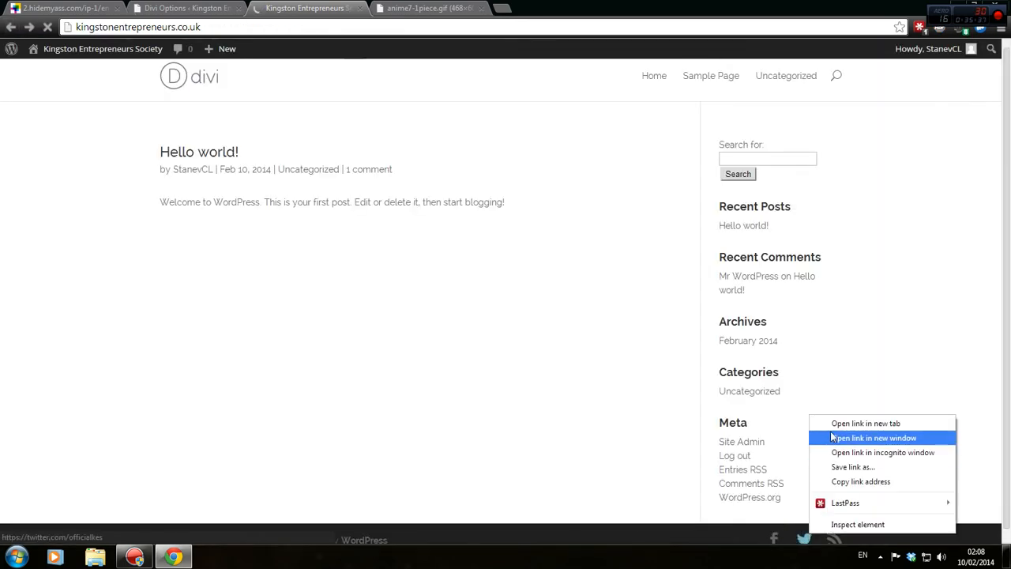
{"action": "left_click", "coordinate": [876, 422]}
{"action": "right_click", "coordinate": [834, 538]}
{"action": "left_click", "coordinate": [884, 429]}
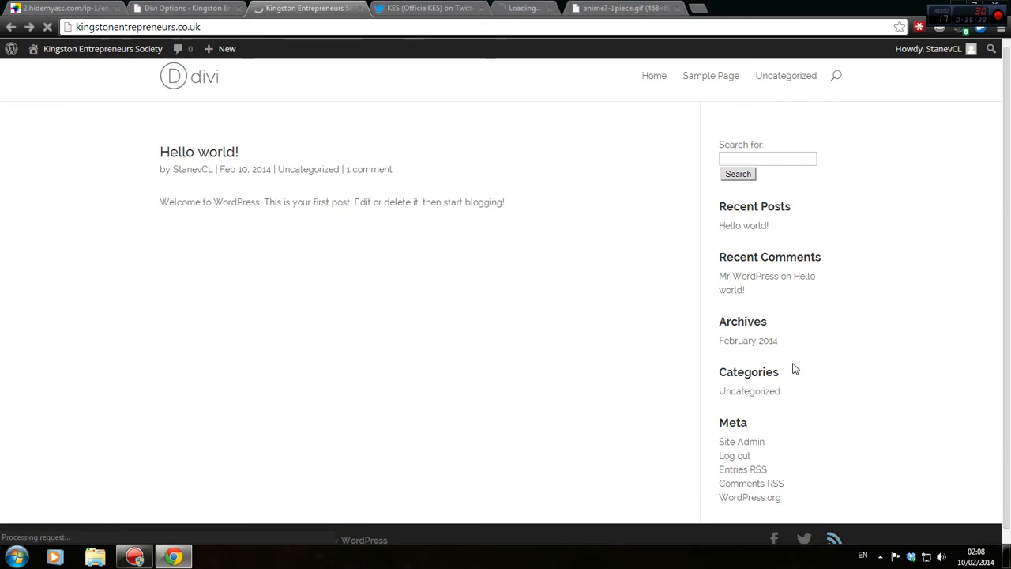
Close the Twitter, RSS feed and GIF tabs and return to the Divi Options.
{"action": "left_click", "coordinate": [430, 7]}
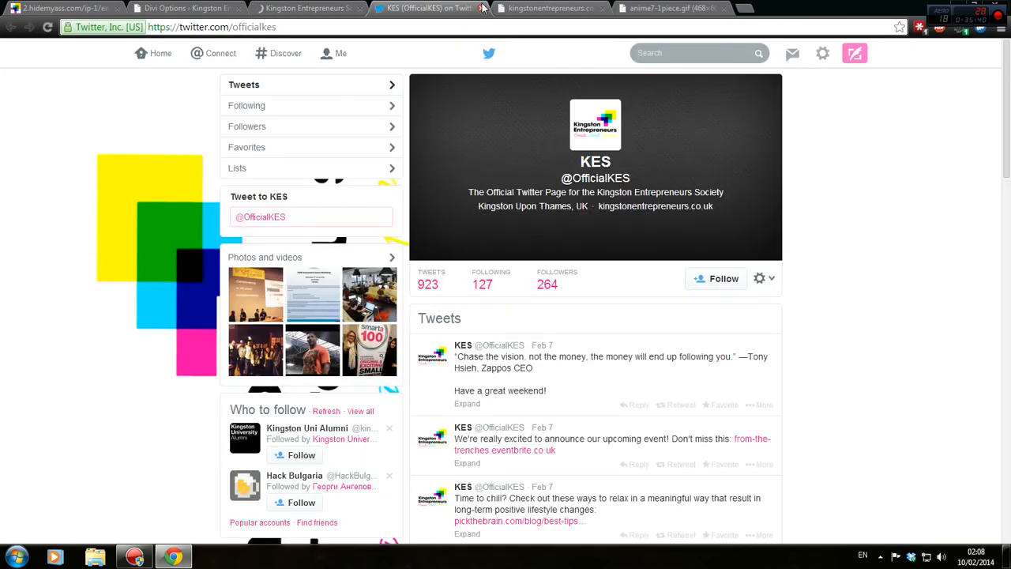
{"action": "left_click", "coordinate": [483, 8]}
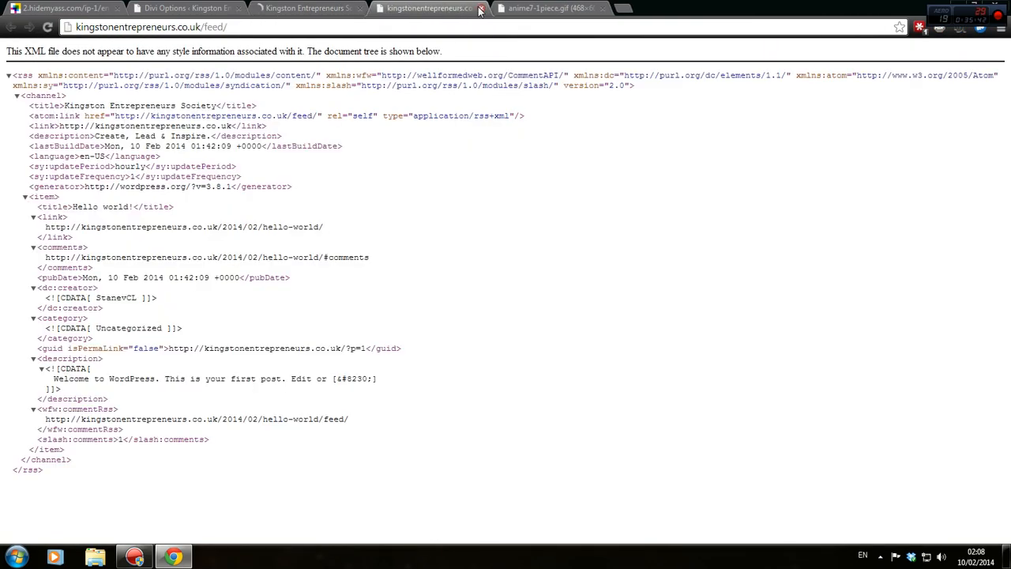
{"action": "left_click", "coordinate": [480, 9]}
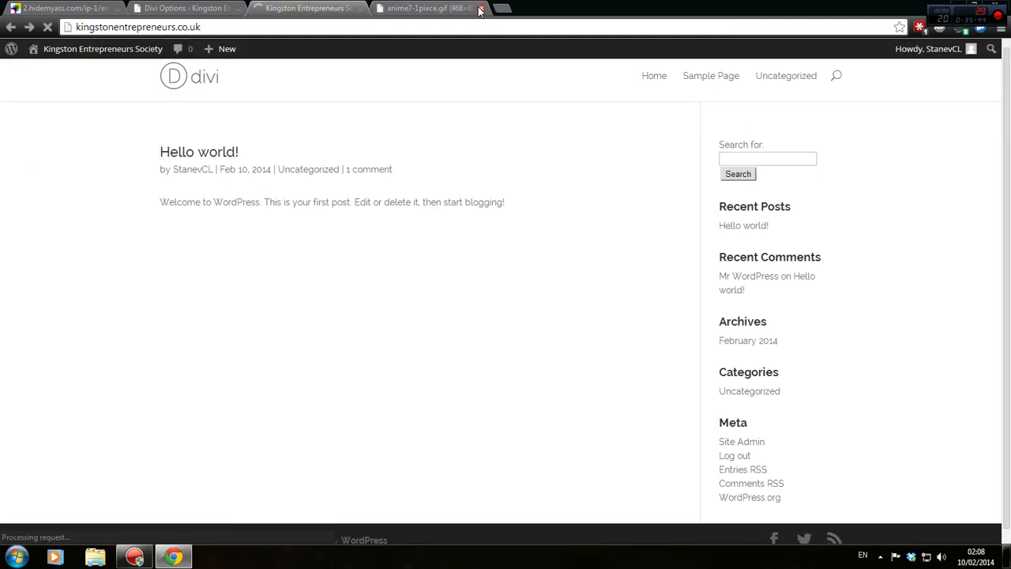
{"action": "left_click", "coordinate": [480, 9]}
{"action": "left_click", "coordinate": [212, 7]}
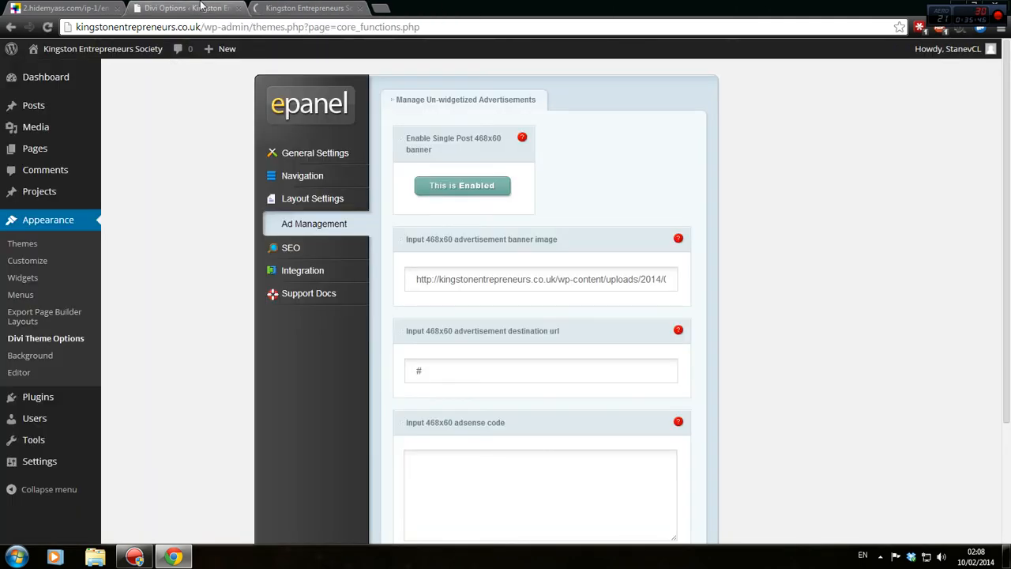
Open the ePanel SEO settings, then view the live site and the proxied Kingston Entrepreneurs footer.
{"action": "left_click", "coordinate": [278, 252]}
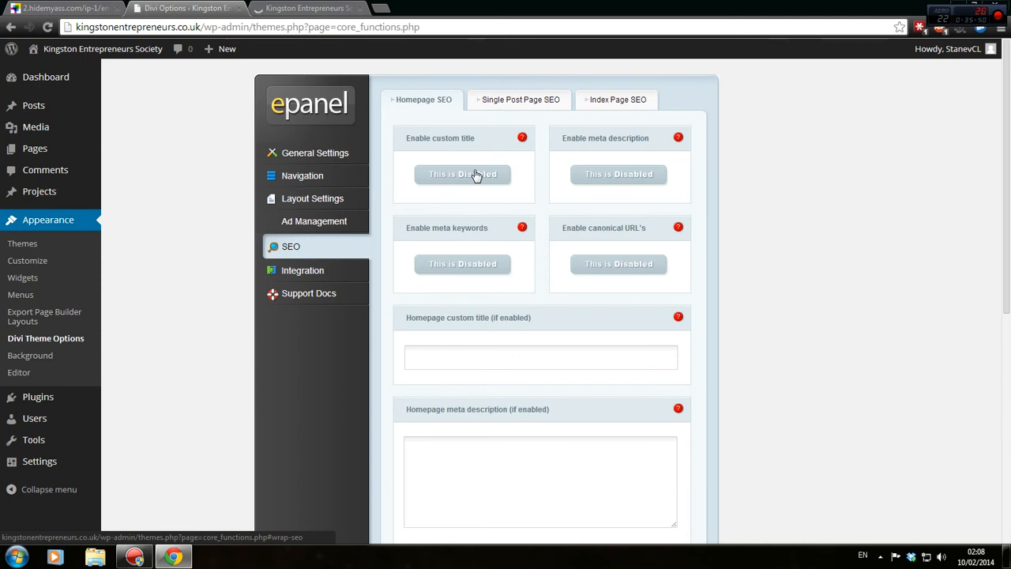
{"action": "left_click", "coordinate": [299, 10]}
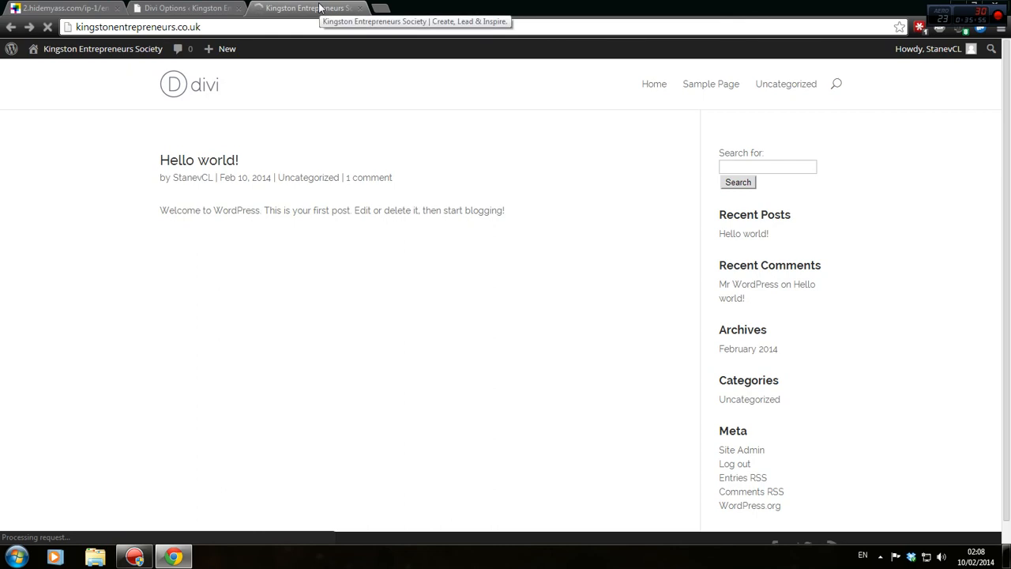
{"action": "left_click", "coordinate": [215, 7]}
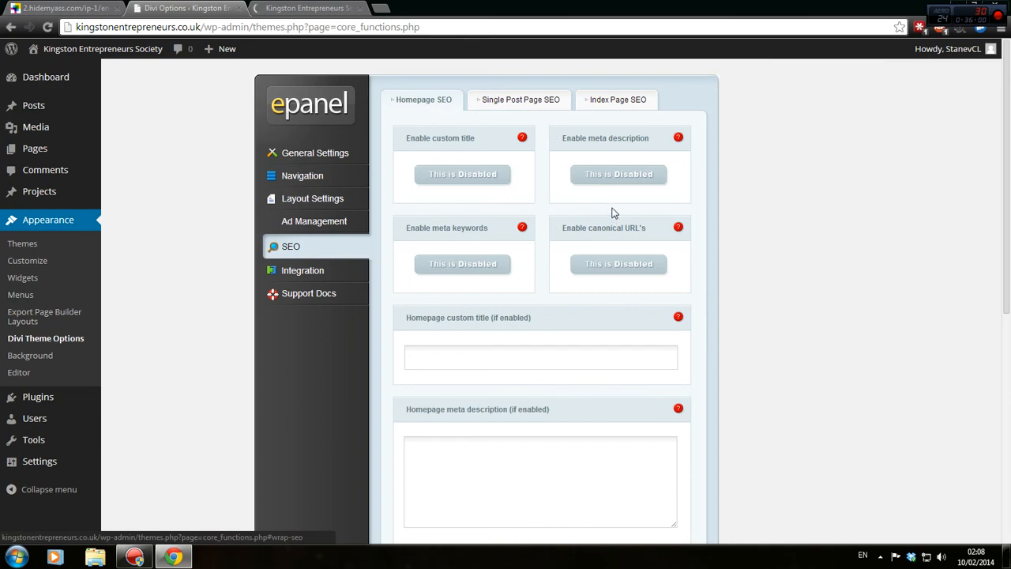
{"action": "left_click", "coordinate": [113, 7]}
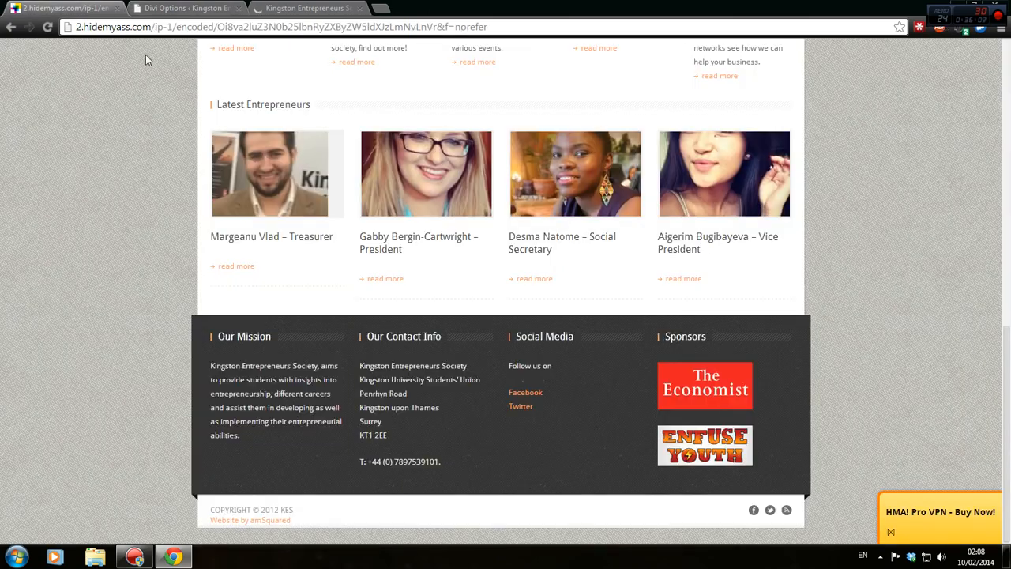
View the proxied Kingston Entrepreneurs page's HTML source and briefly search it for '<ti'.
{"action": "scroll", "coordinate": [343, 264], "scroll_direction": "up", "scroll_amount": 8}
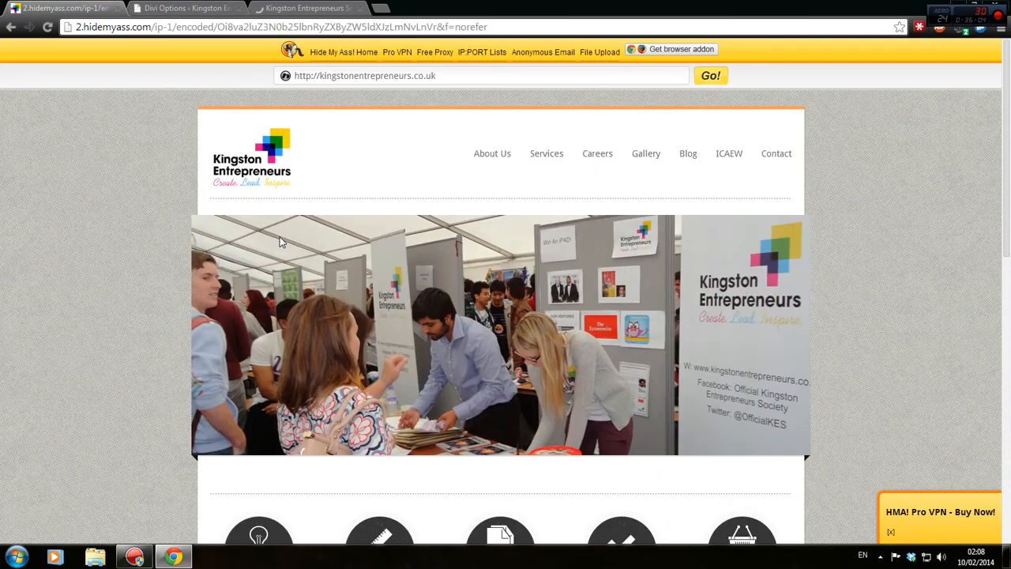
{"action": "key", "text": "ctrl+u"}
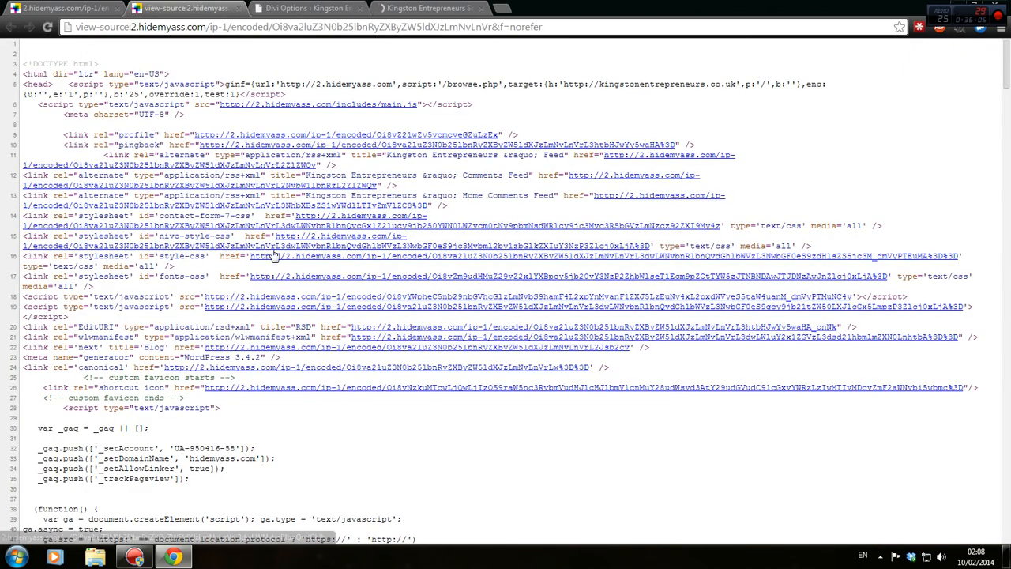
{"action": "key", "text": "ctrl+f"}
{"action": "type", "text": "<ti"}
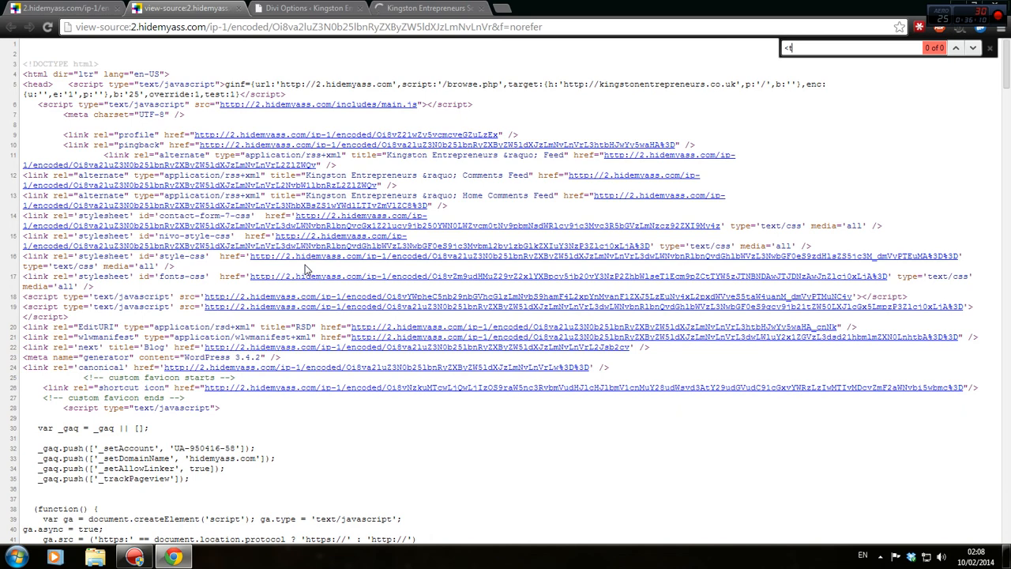
{"action": "key", "text": "BackSpace"}
{"action": "key", "text": "BackSpace"}
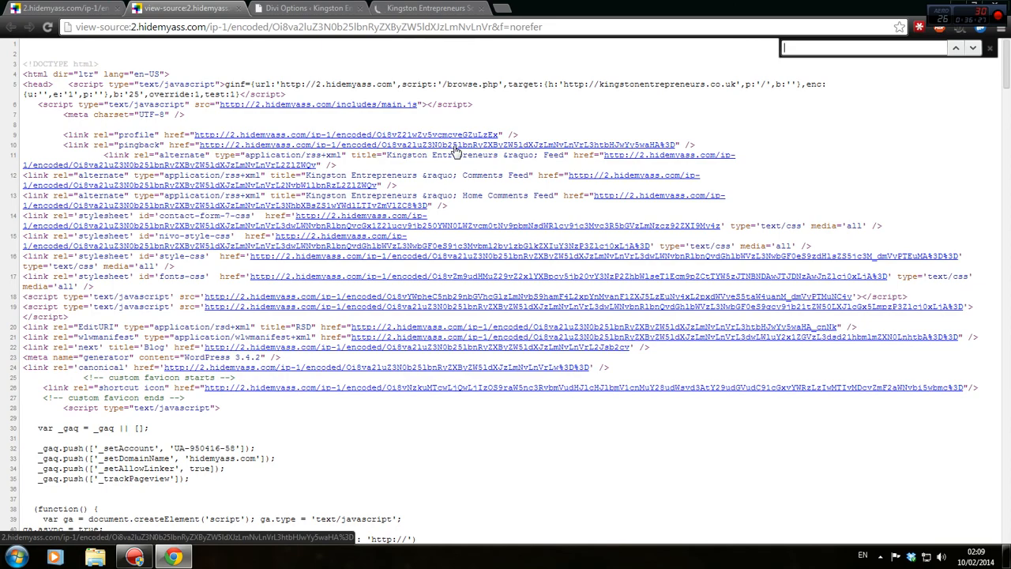
{"action": "scroll", "coordinate": [450, 152], "scroll_direction": "down", "scroll_amount": 19}
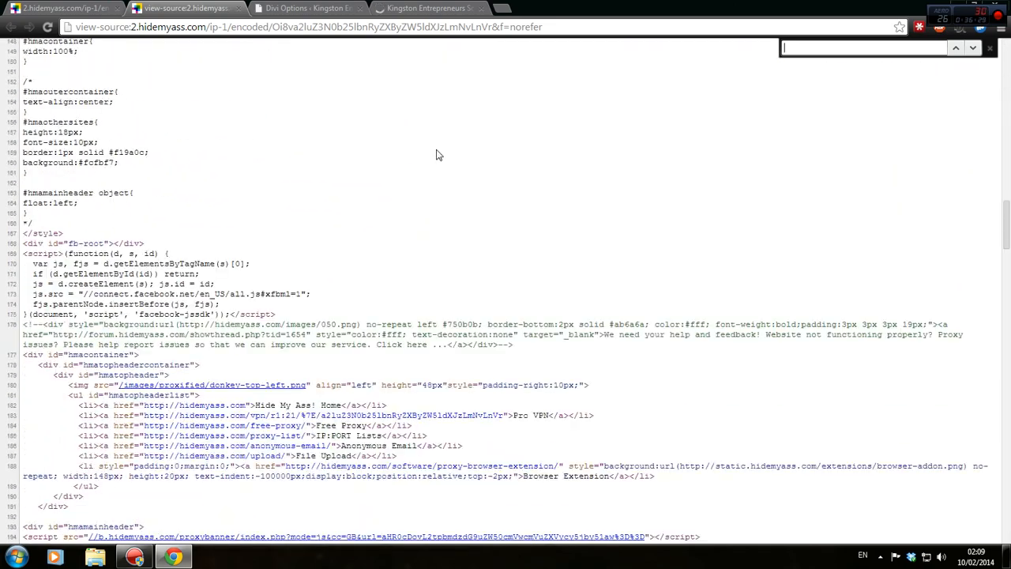
{"action": "scroll", "coordinate": [439, 154], "scroll_direction": "down", "scroll_amount": 4}
{"action": "scroll", "coordinate": [439, 155], "scroll_direction": "up", "scroll_amount": 3}
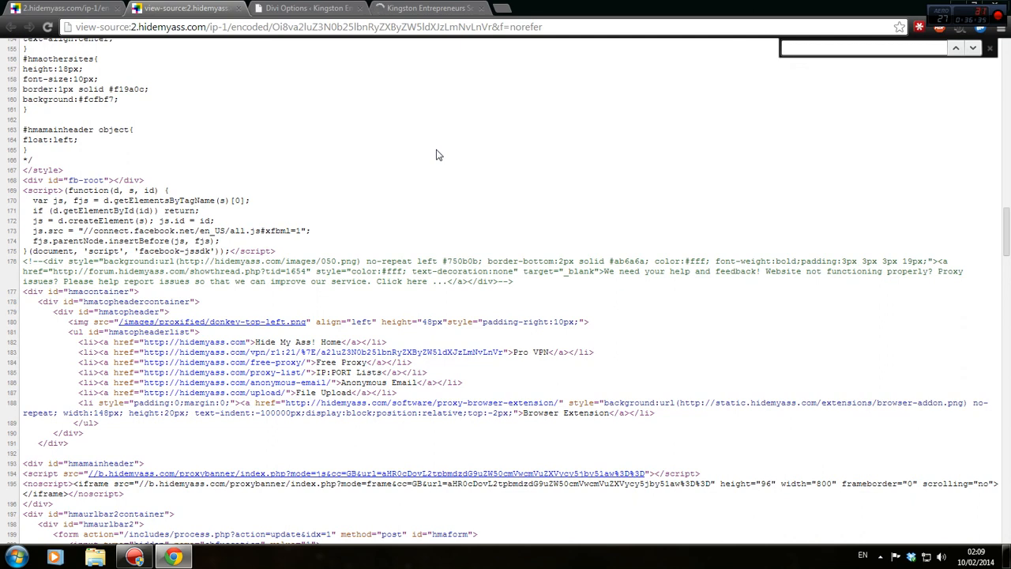
Browse to C:\Windows in the file browser, close it, and return to Divi Options.
{"action": "left_click", "coordinate": [26, 557]}
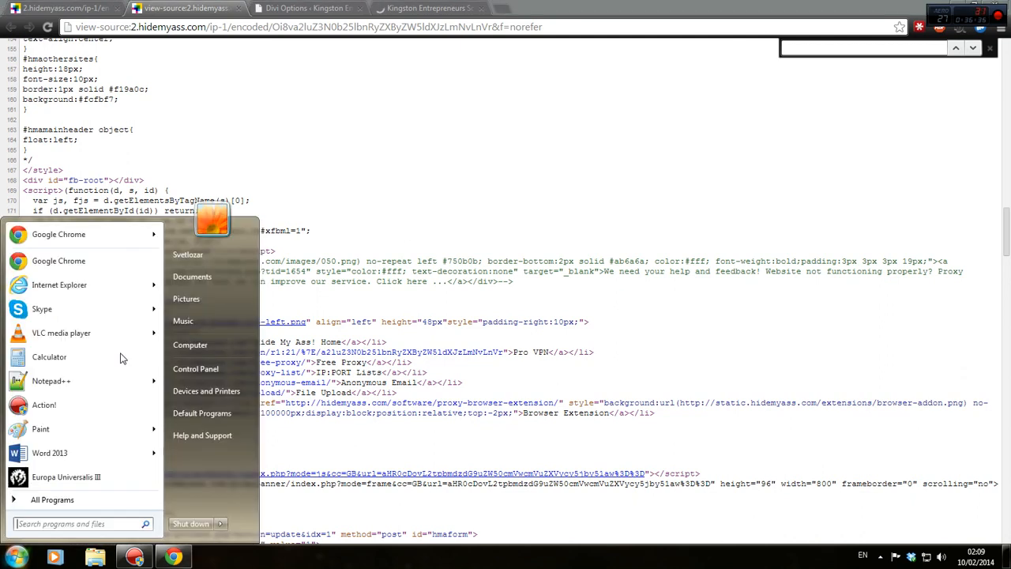
{"action": "left_click", "coordinate": [208, 341]}
{"action": "double_click", "coordinate": [553, 138]}
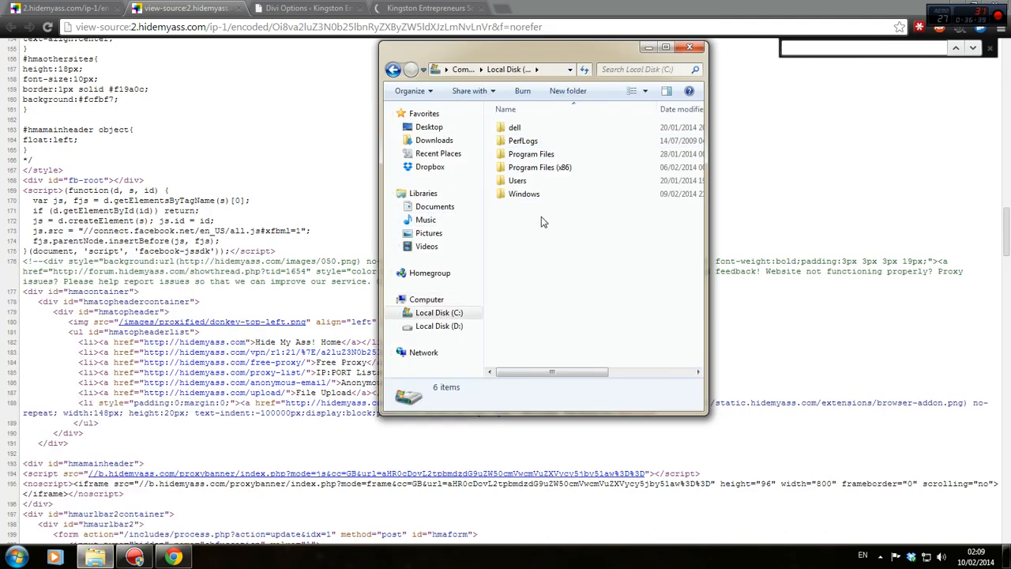
{"action": "double_click", "coordinate": [523, 194]}
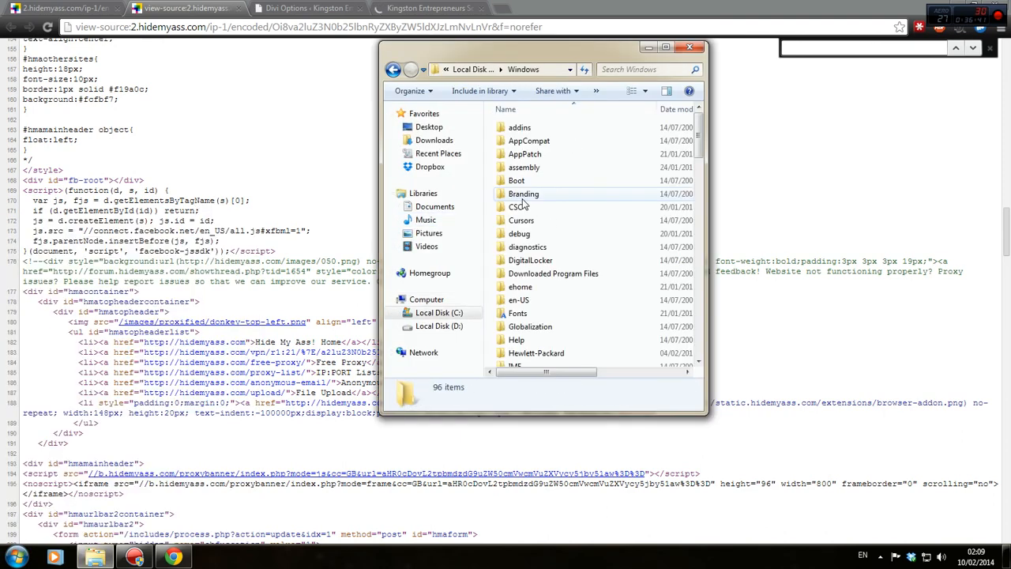
{"action": "left_click", "coordinate": [690, 48]}
{"action": "left_click", "coordinate": [288, 8]}
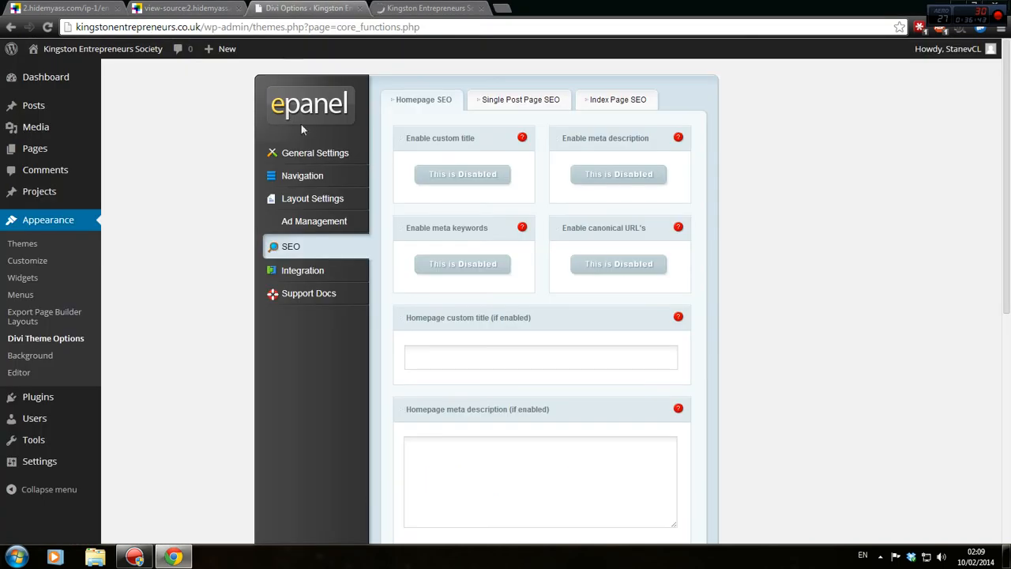
Review the Single Post and Index Page SEO settings and save the SEO options.
{"action": "left_click", "coordinate": [415, 8]}
{"action": "left_click", "coordinate": [145, 7]}
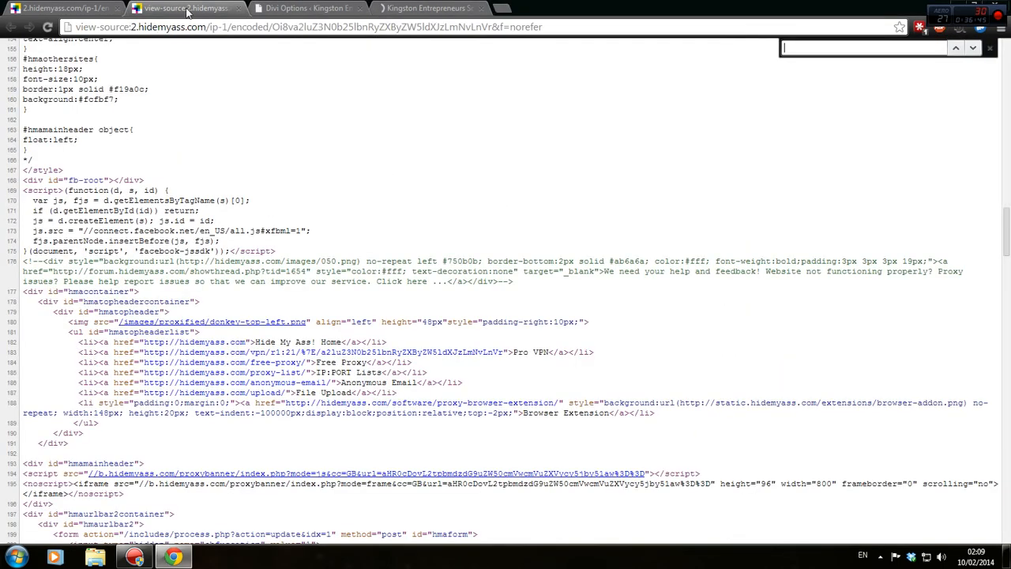
{"action": "left_click", "coordinate": [269, 6]}
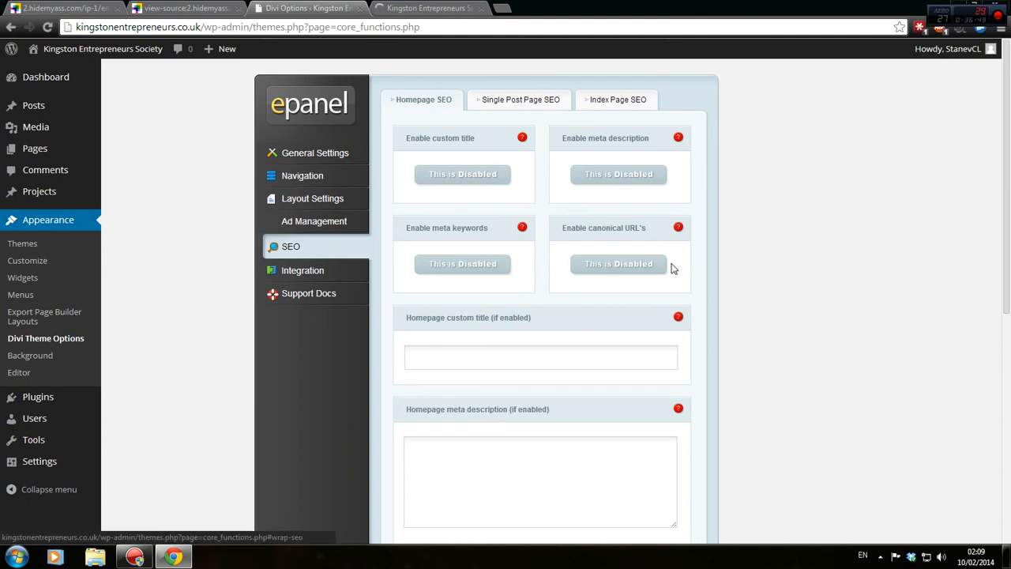
{"action": "scroll", "coordinate": [670, 268], "scroll_direction": "down", "scroll_amount": 4}
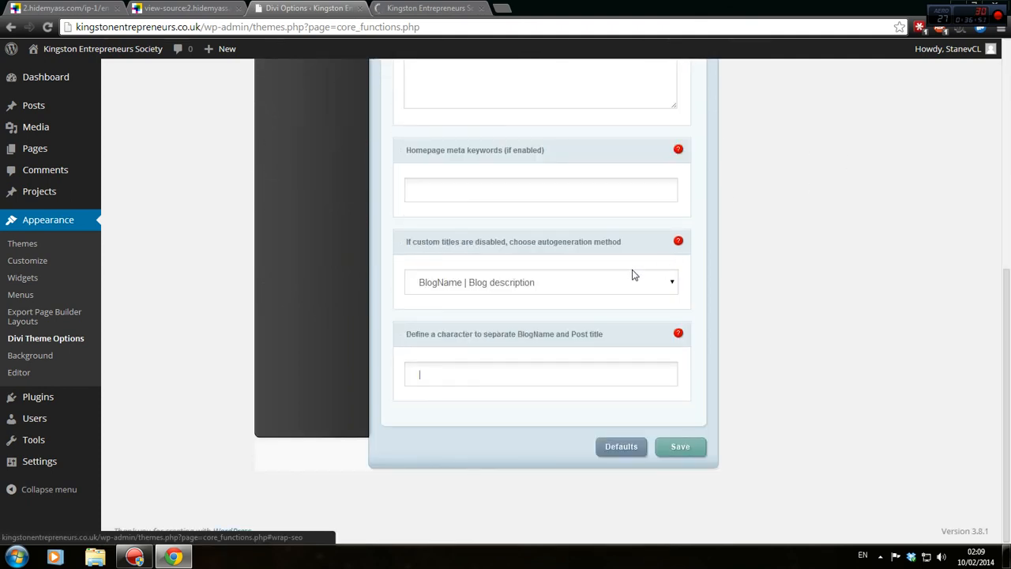
{"action": "scroll", "coordinate": [587, 181], "scroll_direction": "up", "scroll_amount": 5}
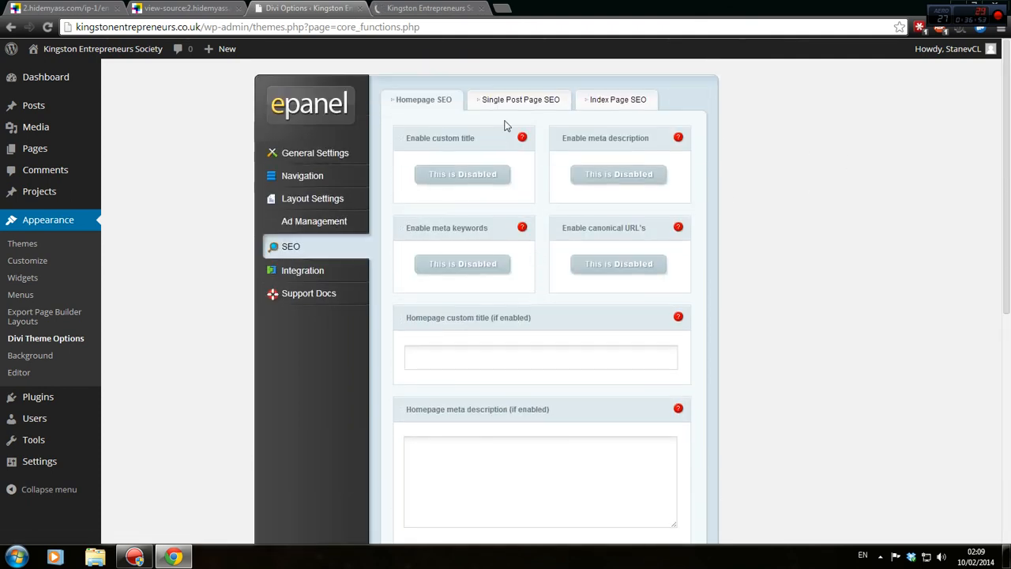
{"action": "left_click", "coordinate": [521, 102]}
{"action": "scroll", "coordinate": [614, 129], "scroll_direction": "down", "scroll_amount": 4}
{"action": "scroll", "coordinate": [616, 118], "scroll_direction": "up", "scroll_amount": 4}
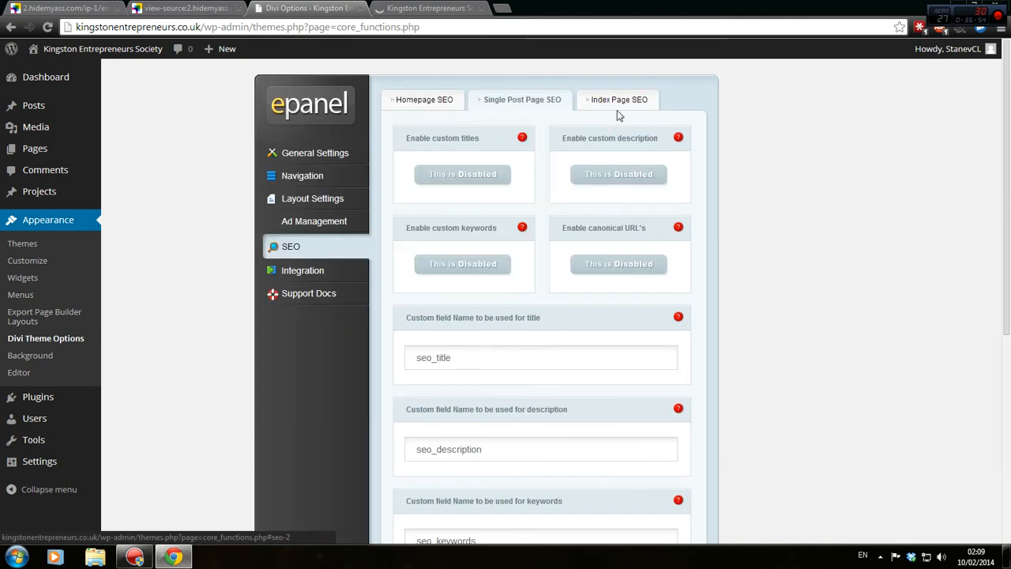
{"action": "left_click", "coordinate": [624, 100]}
{"action": "left_click", "coordinate": [692, 437]}
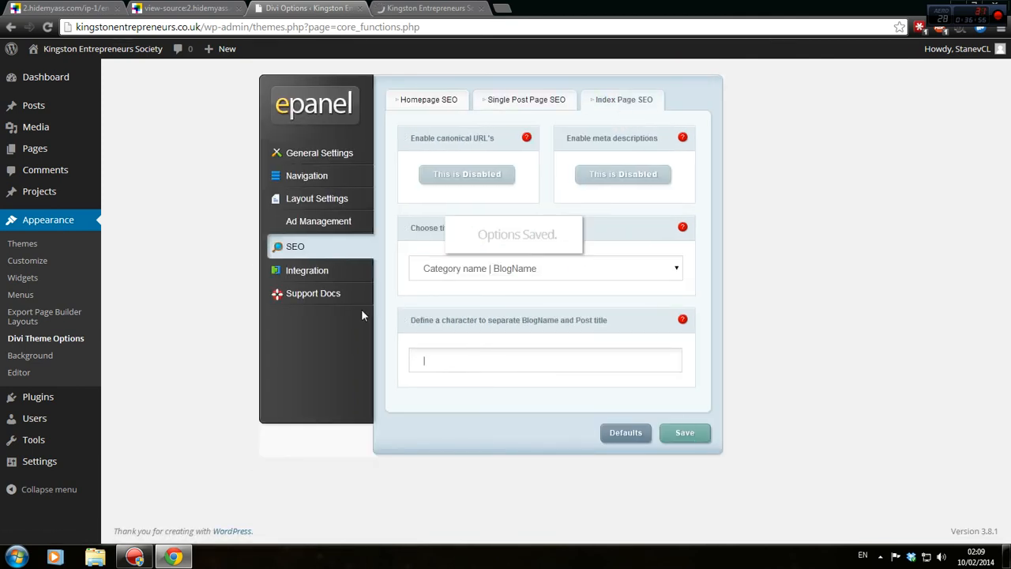
Look over the Integration settings, then open Support Docs and the Divi documentation readme.
{"action": "left_click", "coordinate": [342, 277]}
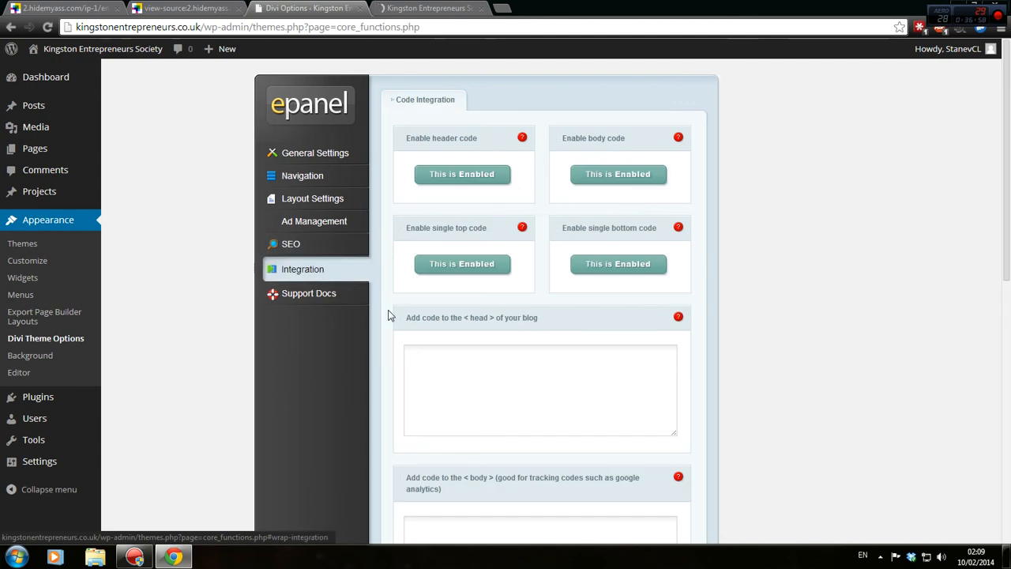
{"action": "scroll", "coordinate": [514, 156], "scroll_direction": "down", "scroll_amount": 4}
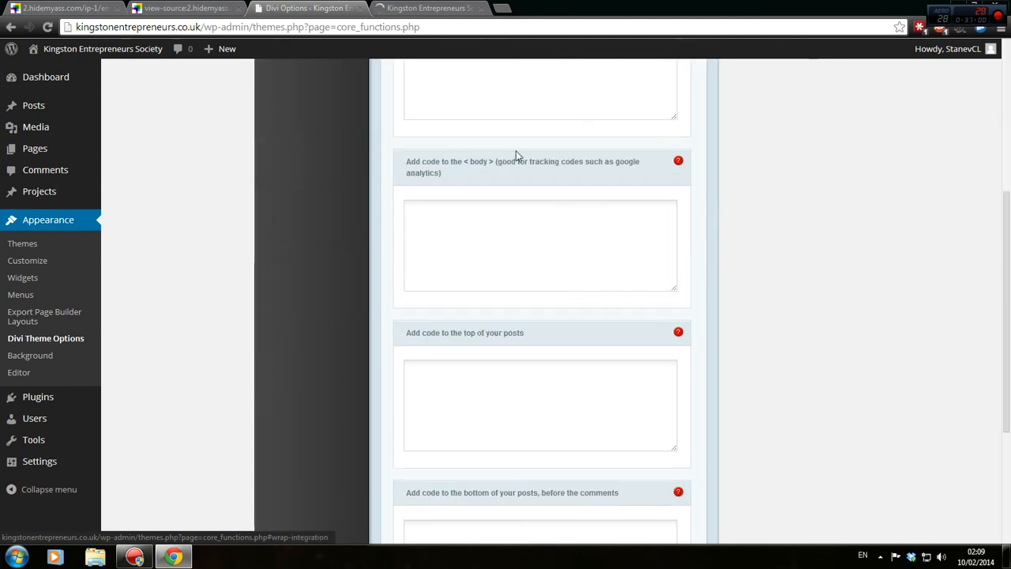
{"action": "scroll", "coordinate": [670, 332], "scroll_direction": "down", "scroll_amount": 3}
{"action": "scroll", "coordinate": [666, 319], "scroll_direction": "up", "scroll_amount": 3}
{"action": "scroll", "coordinate": [669, 315], "scroll_direction": "up", "scroll_amount": 5}
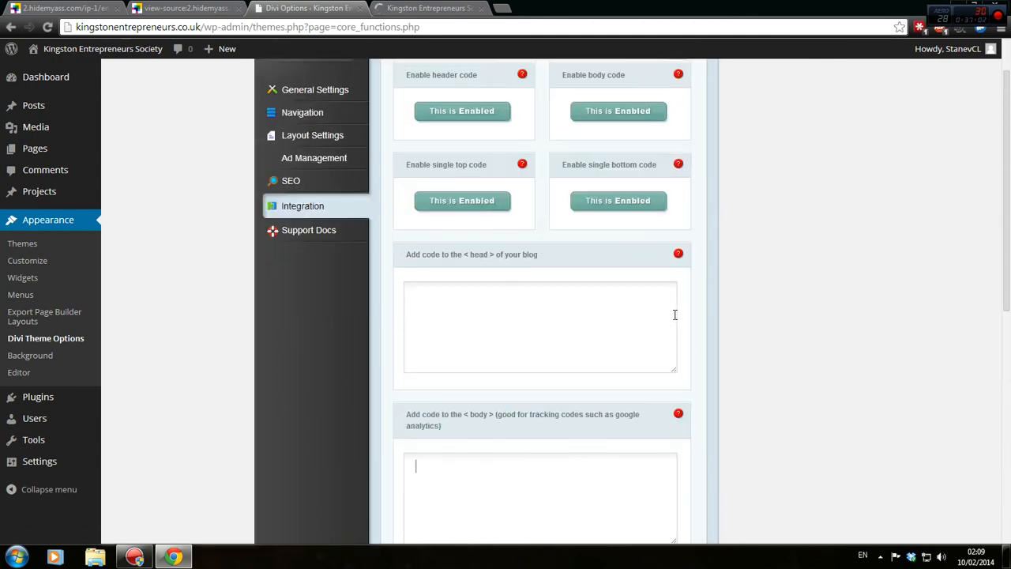
{"action": "left_click", "coordinate": [339, 300]}
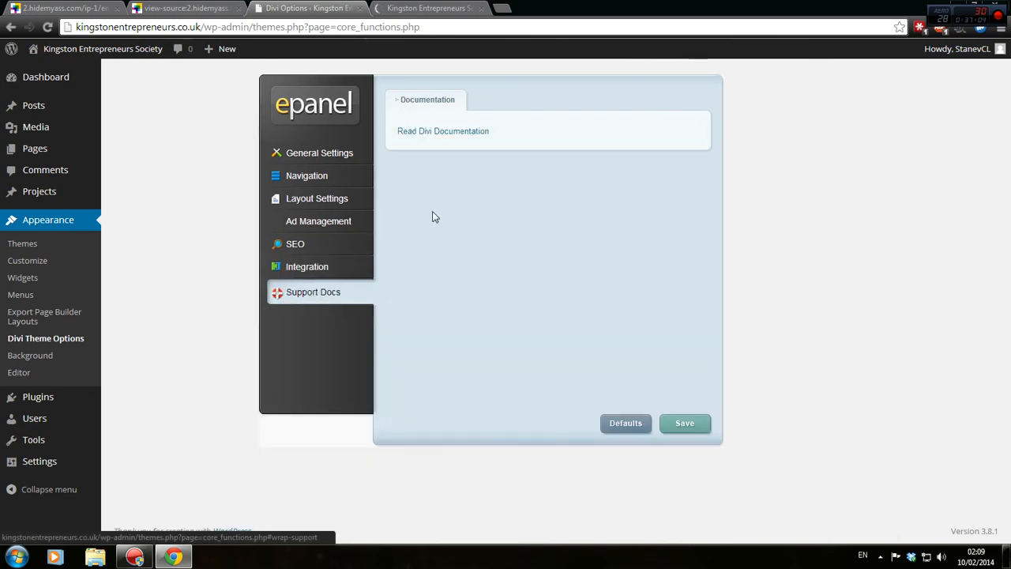
{"action": "left_click", "coordinate": [438, 132]}
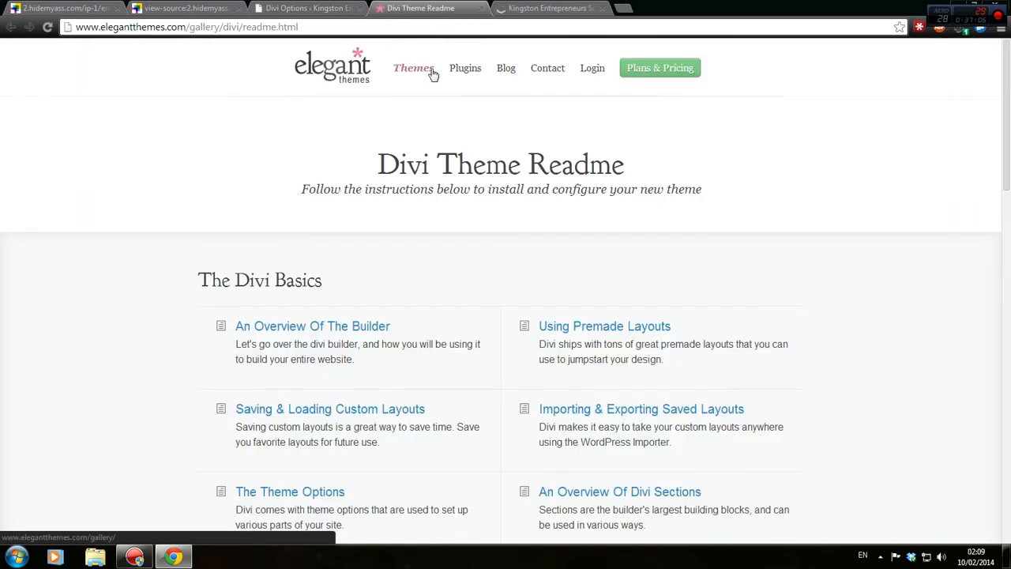
Skim the Divi Theme Readme, then check the site's domain and front page.
{"action": "scroll", "coordinate": [406, 169], "scroll_direction": "down", "scroll_amount": 12}
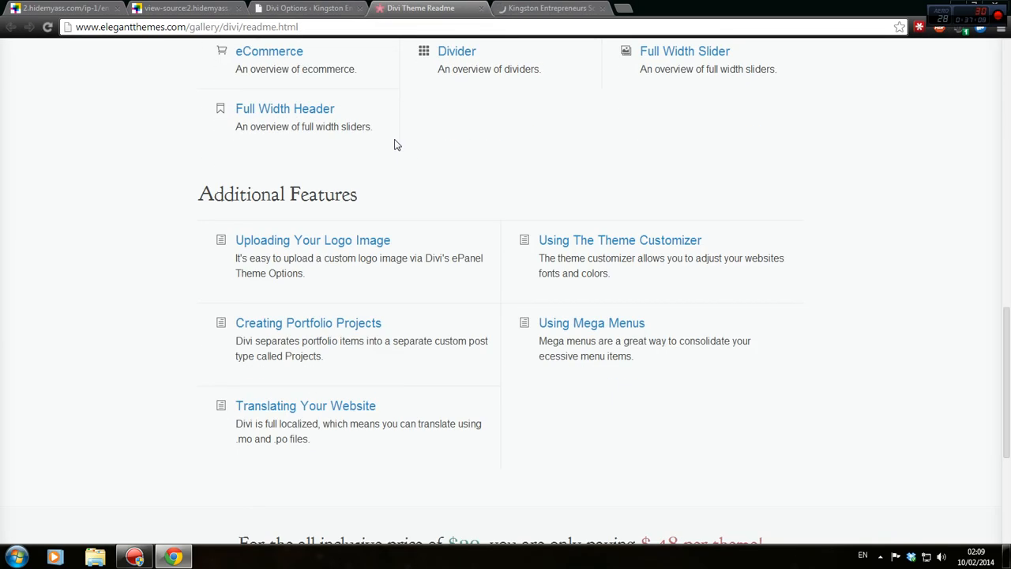
{"action": "scroll", "coordinate": [396, 145], "scroll_direction": "down", "scroll_amount": 3}
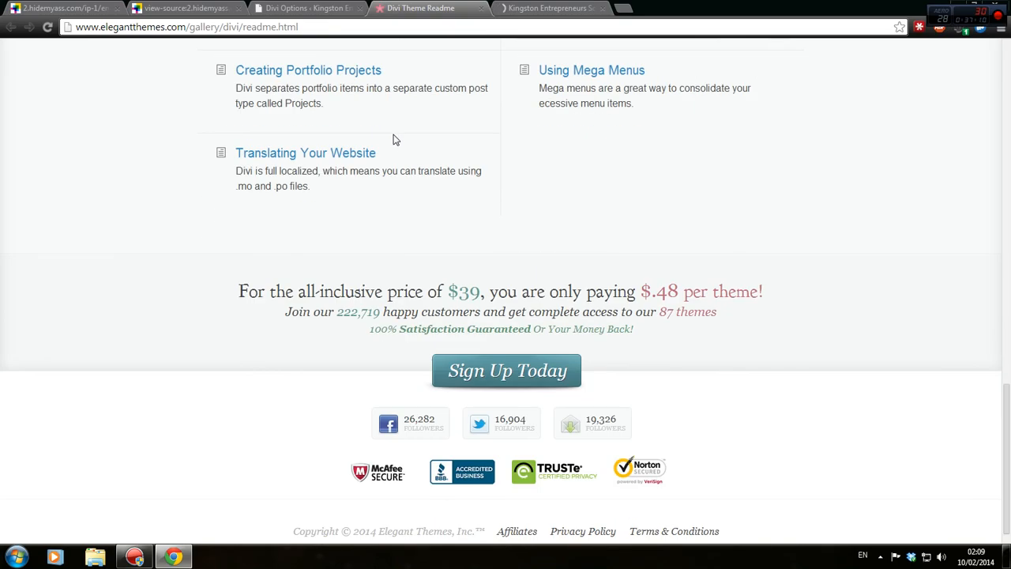
{"action": "scroll", "coordinate": [396, 139], "scroll_direction": "up", "scroll_amount": 15}
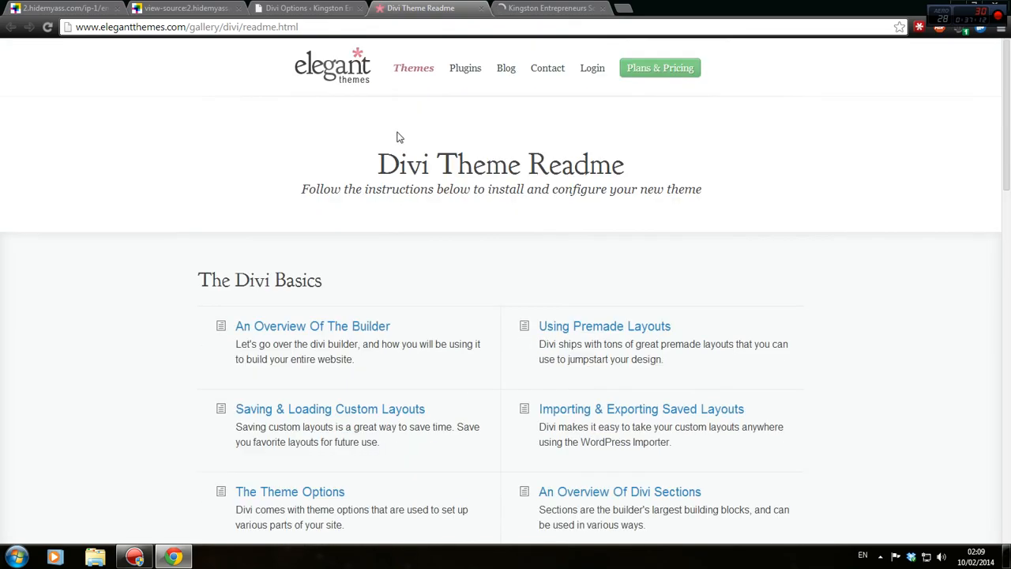
{"action": "left_click", "coordinate": [324, 10]}
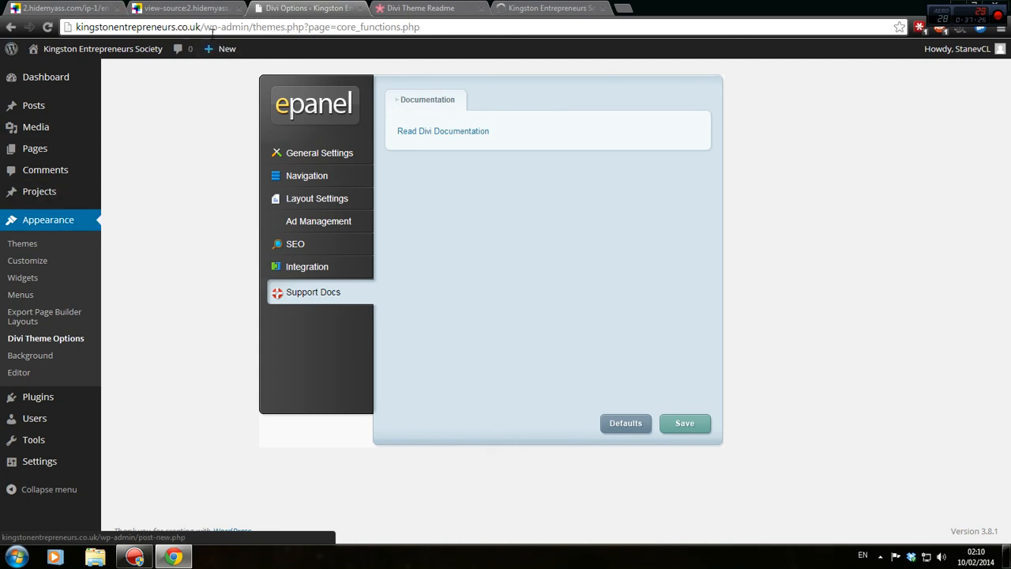
{"action": "left_click_drag", "start_coordinate": [201, 27], "coordinate": [72, 27]}
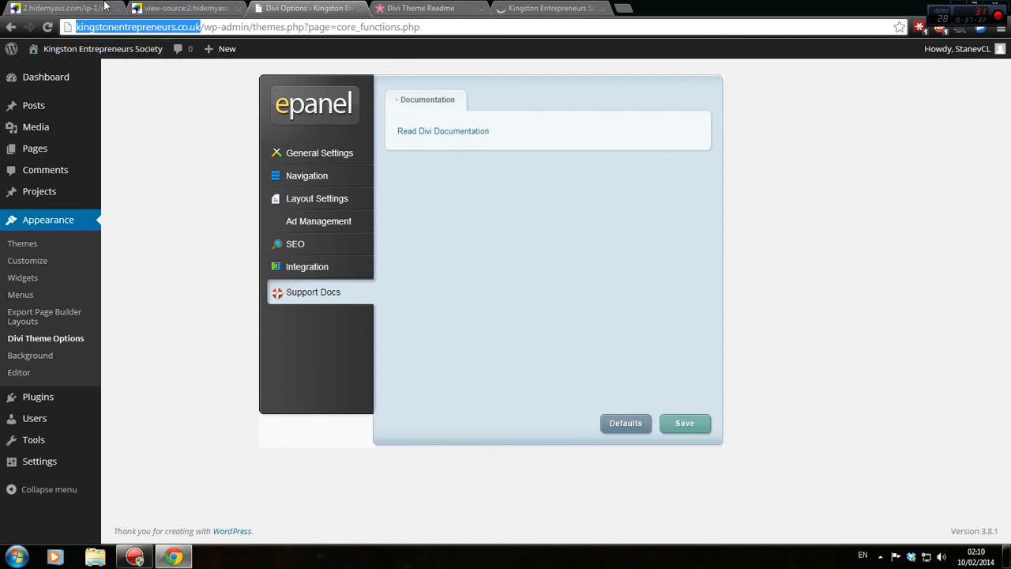
{"action": "left_click", "coordinate": [841, 308]}
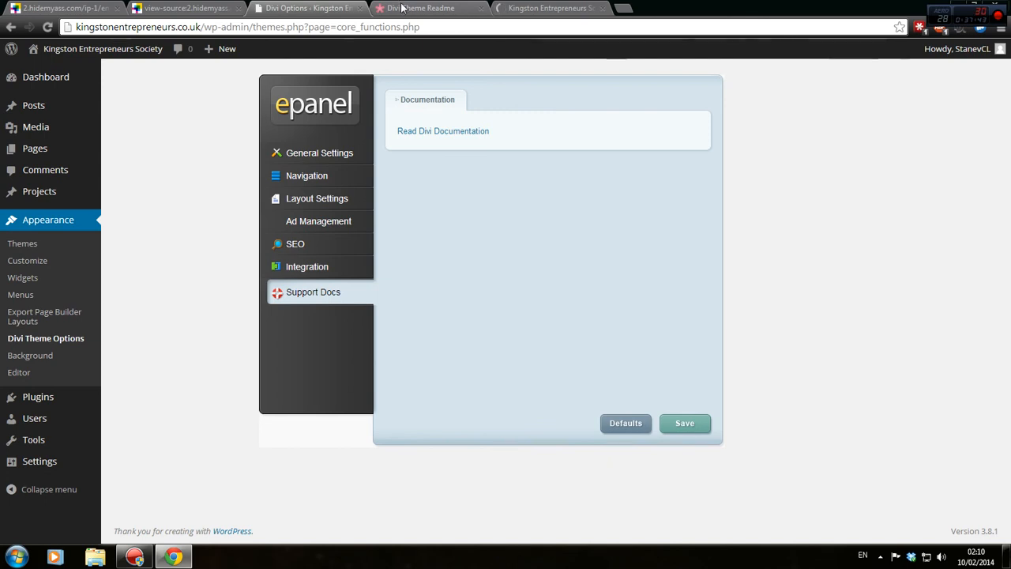
{"action": "left_click", "coordinate": [543, 7]}
{"action": "left_click", "coordinate": [308, 8]}
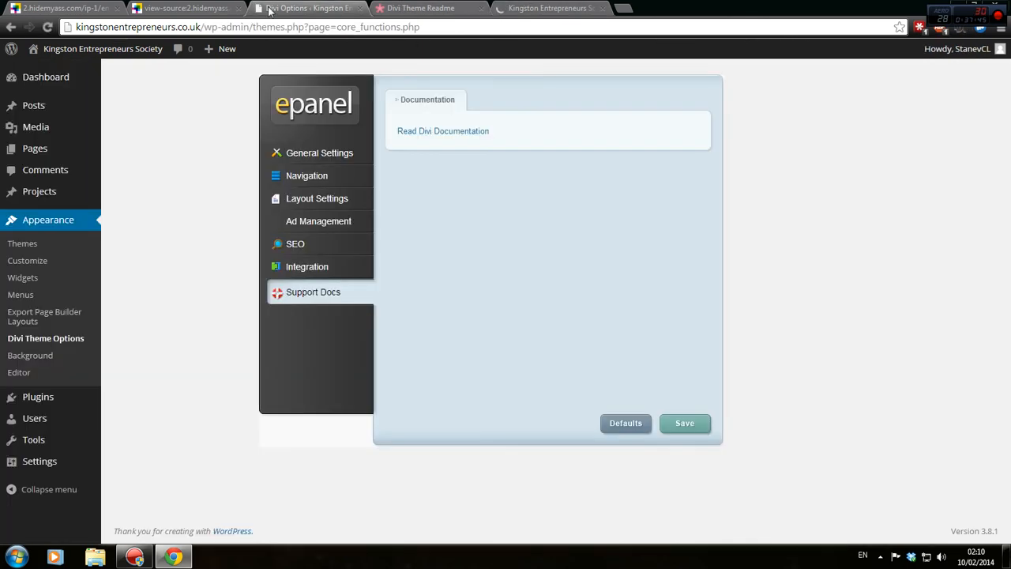
Highlight the Divi Theme Readme heading and subtitle, then go back to the Divi Options.
{"action": "left_click", "coordinate": [526, 7]}
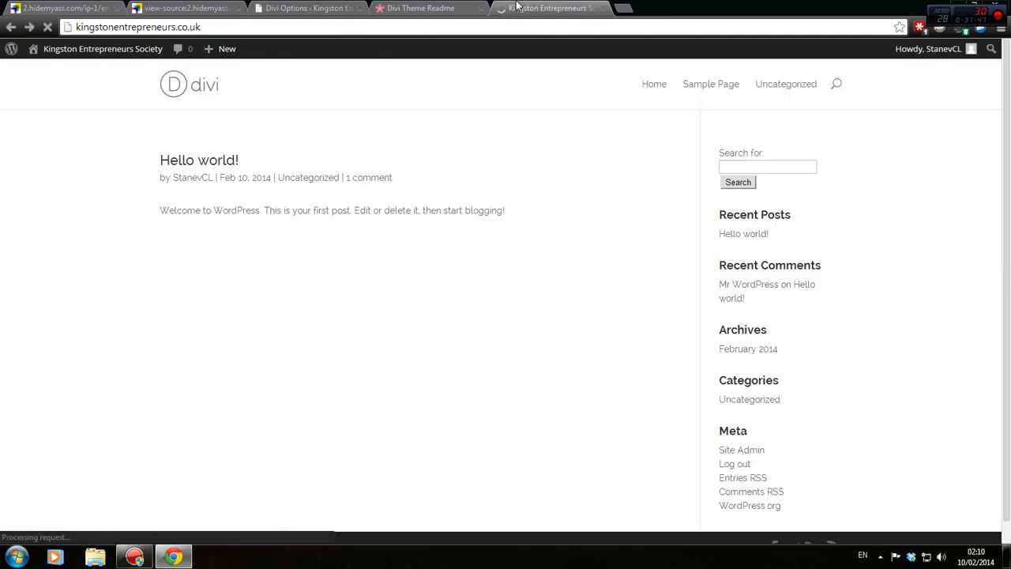
{"action": "left_click", "coordinate": [427, 7]}
{"action": "left_click_drag", "start_coordinate": [374, 168], "coordinate": [431, 172]}
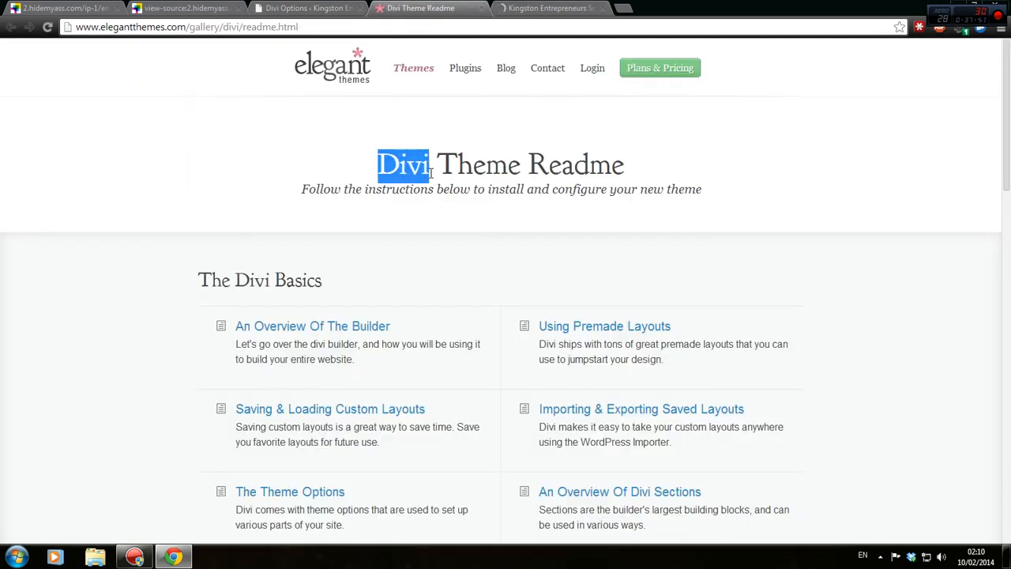
{"action": "left_click_drag", "start_coordinate": [368, 169], "coordinate": [721, 185]}
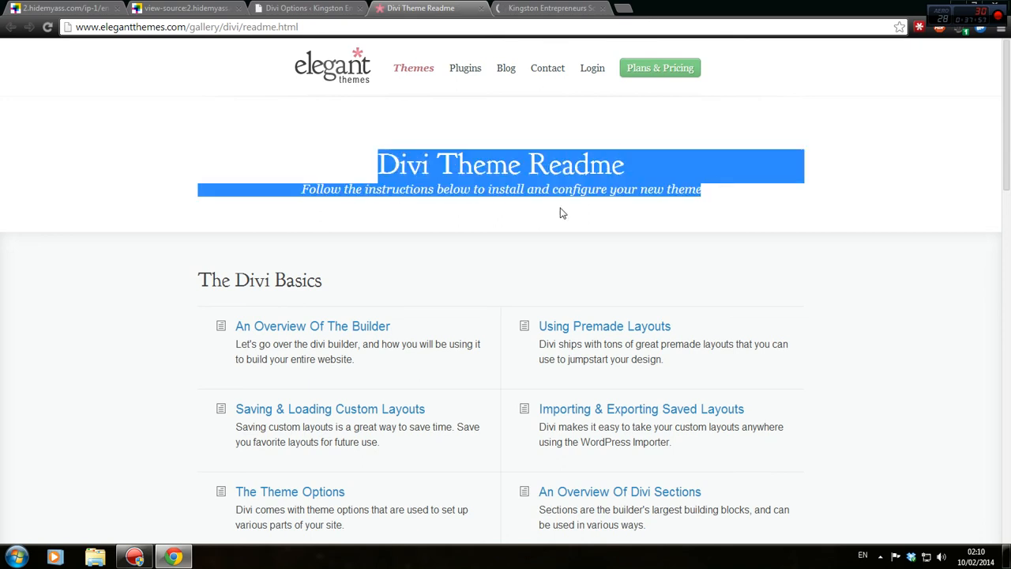
{"action": "left_click", "coordinate": [411, 190]}
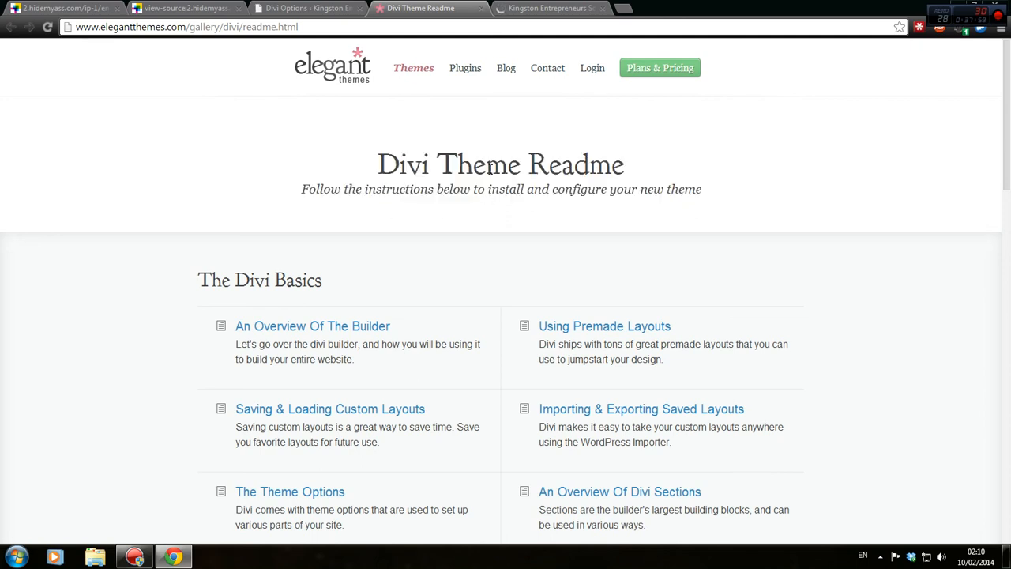
{"action": "left_click", "coordinate": [320, 8]}
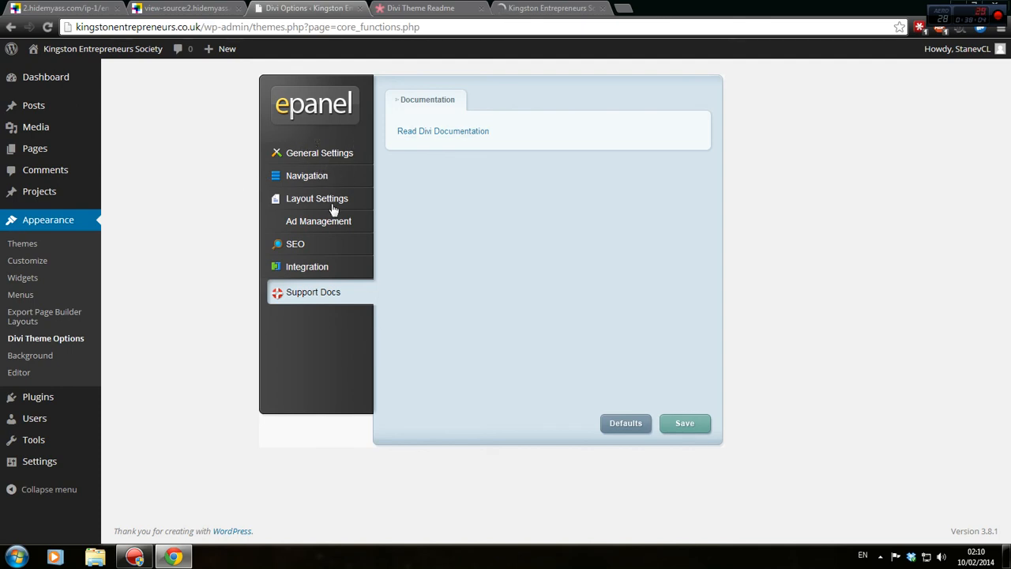
Browse the ePanel General and Navigation settings, then start a new page titled 'Example Page'.
{"action": "left_click", "coordinate": [321, 158]}
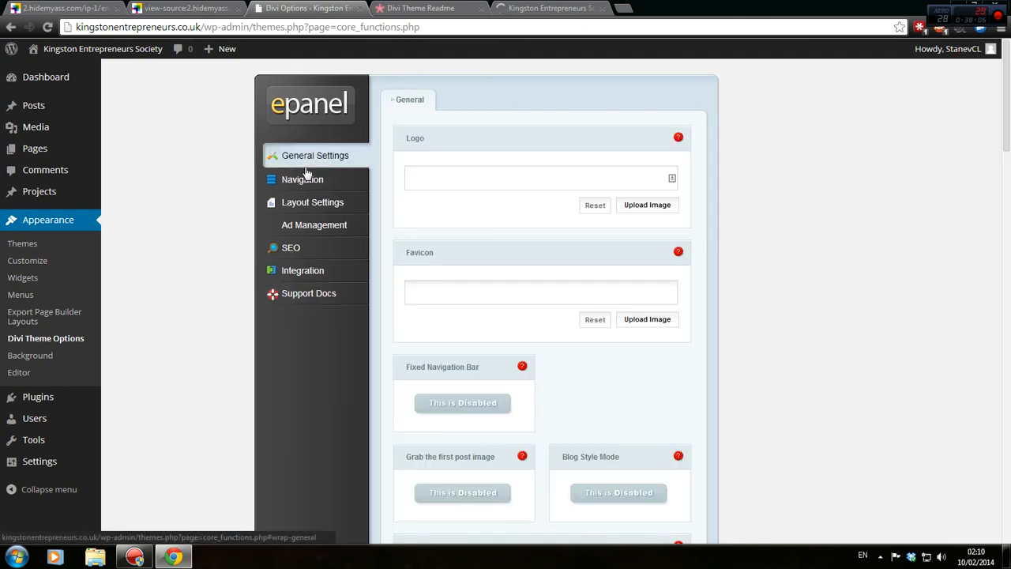
{"action": "left_click", "coordinate": [301, 179]}
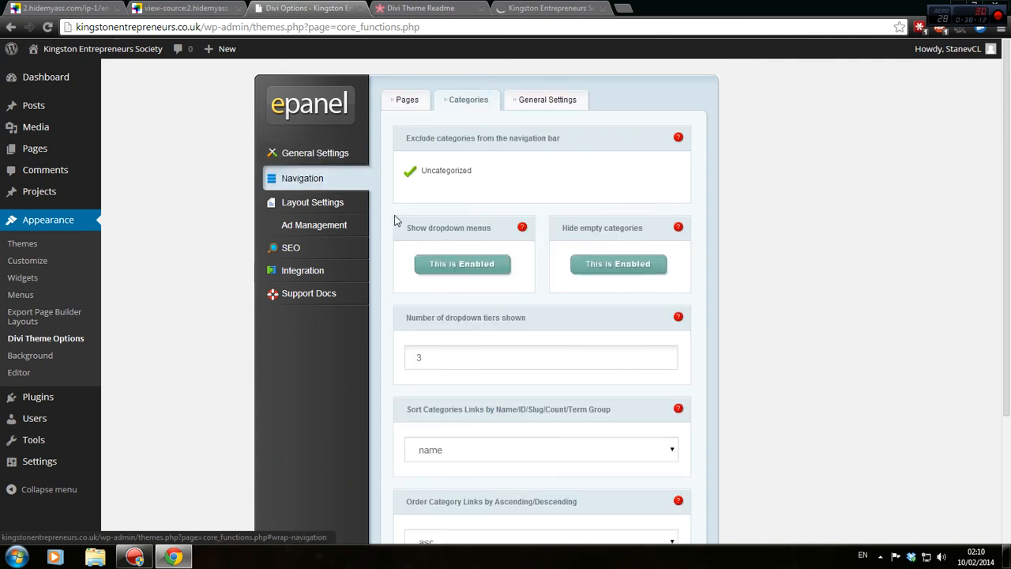
{"action": "mouse_move", "coordinate": [79, 132]}
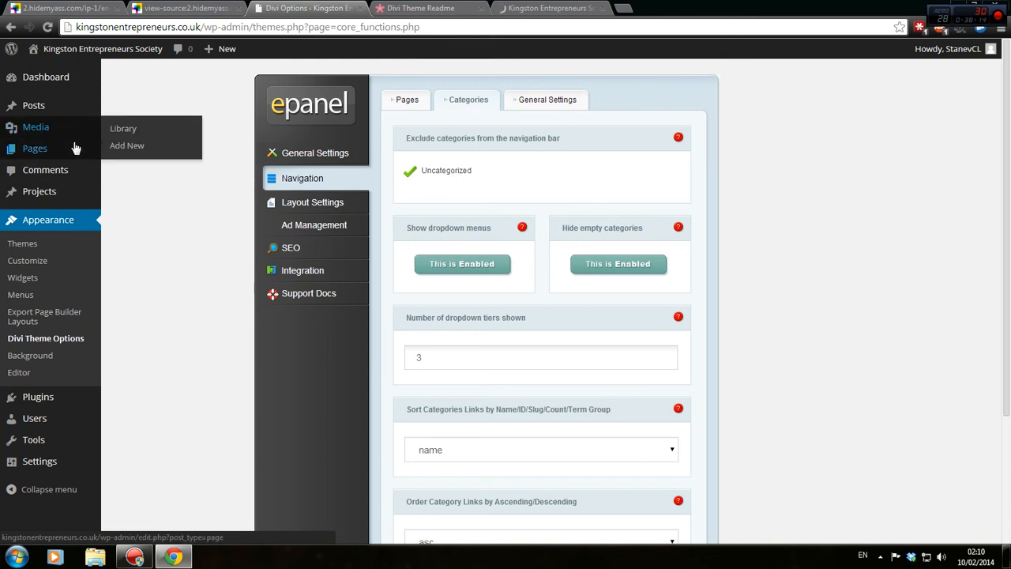
{"action": "left_click", "coordinate": [74, 147]}
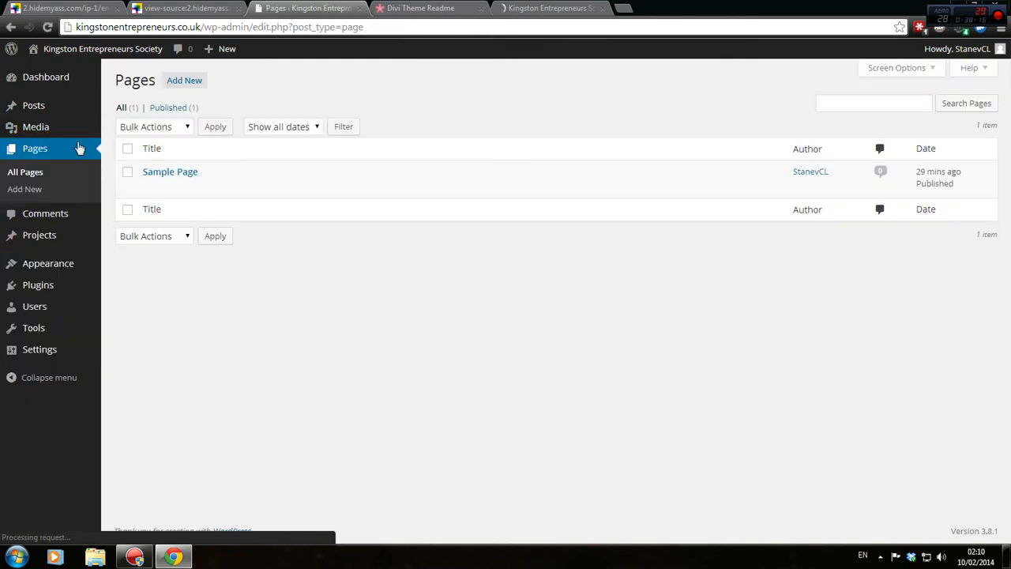
{"action": "mouse_move", "coordinate": [164, 169]}
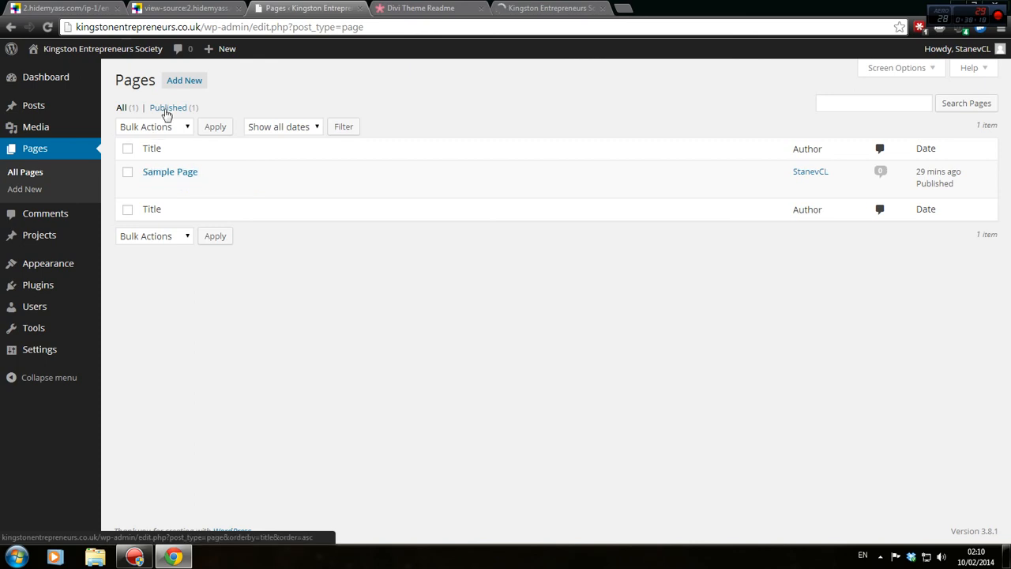
{"action": "left_click", "coordinate": [184, 80]}
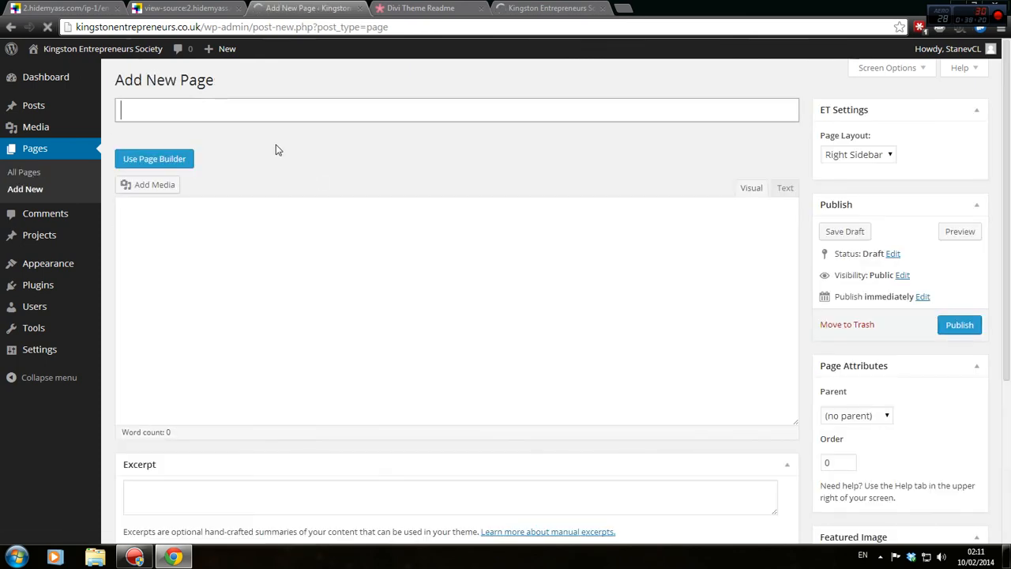
{"action": "type", "text": "Examp"}
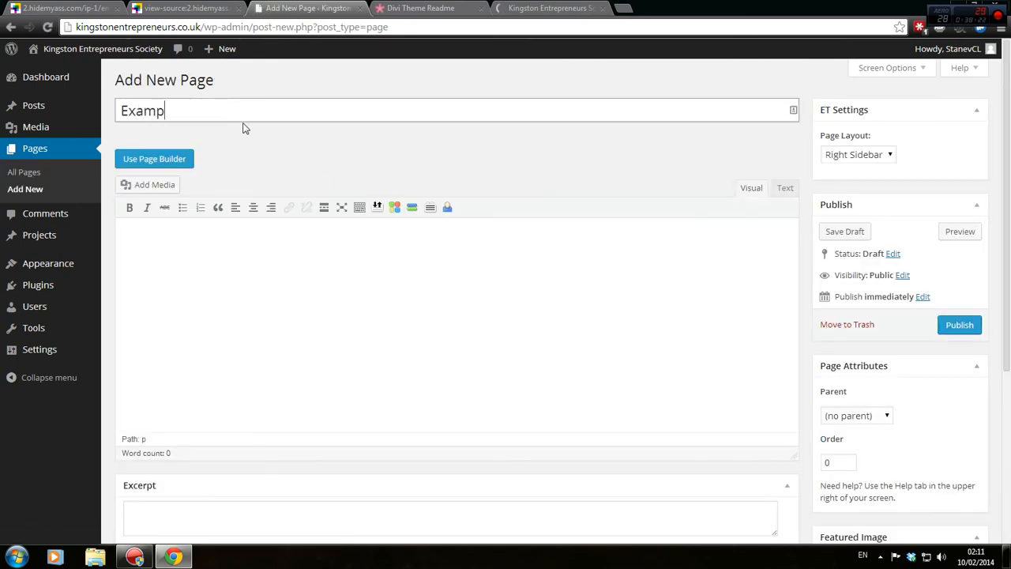
{"action": "type", "text": "le Page"}
Switch Example Page to the Divi Page Builder and preview column layouts without inserting any.
{"action": "left_click", "coordinate": [162, 162]}
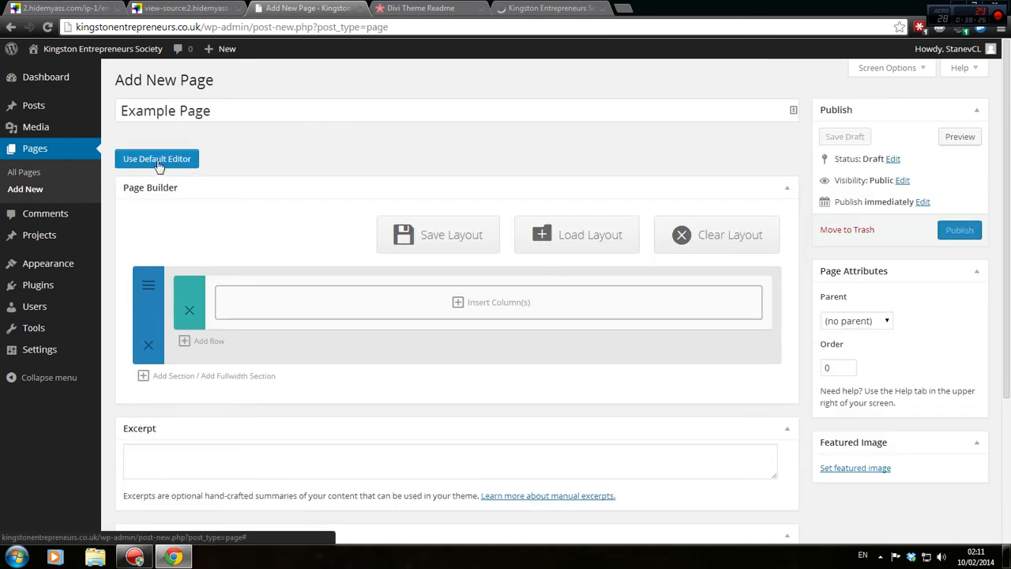
{"action": "scroll", "coordinate": [480, 302], "scroll_direction": "down", "scroll_amount": 3}
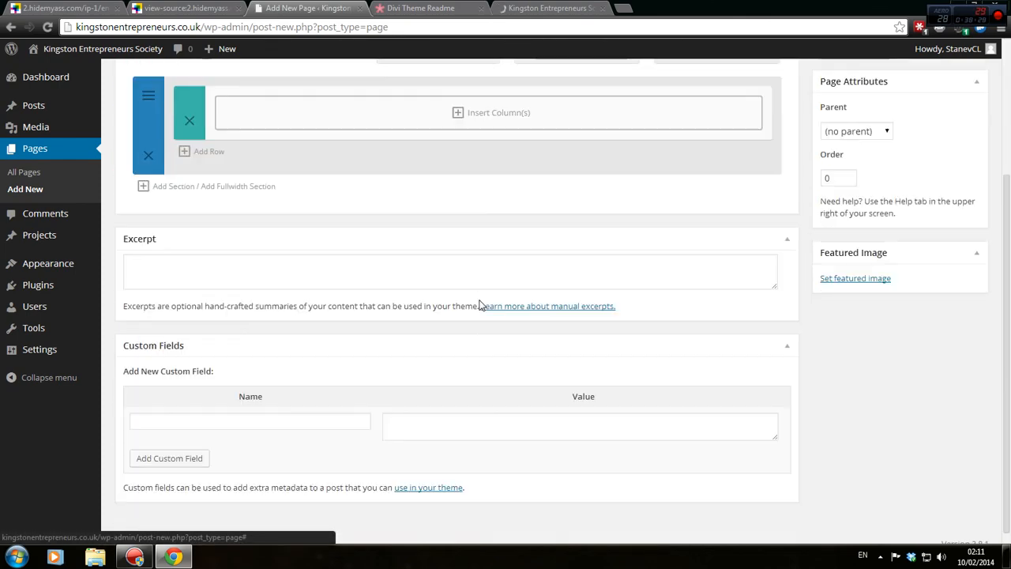
{"action": "scroll", "coordinate": [480, 304], "scroll_direction": "up", "scroll_amount": 2}
{"action": "scroll", "coordinate": [479, 299], "scroll_direction": "up", "scroll_amount": 1}
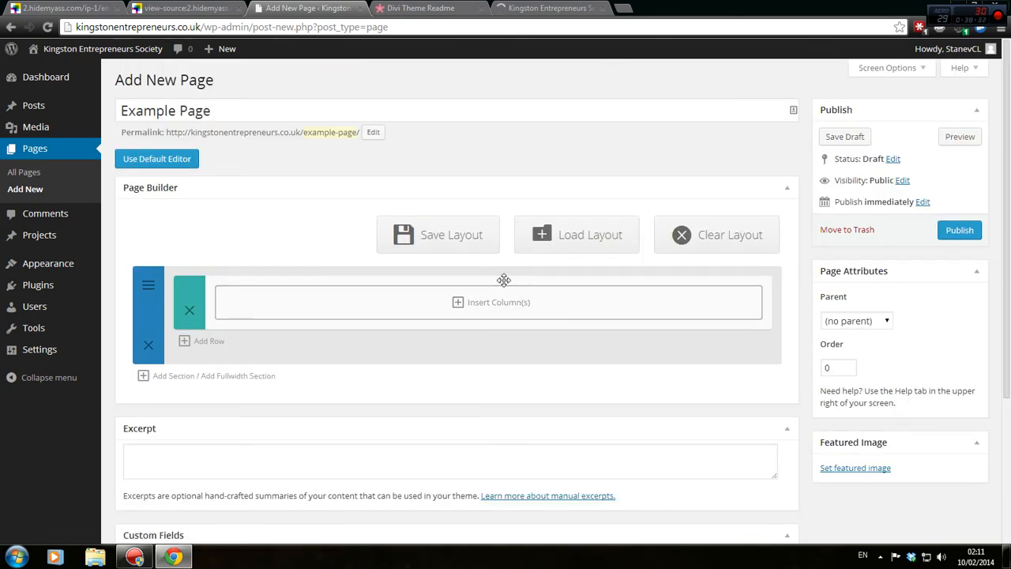
{"action": "left_click", "coordinate": [462, 303]}
{"action": "scroll", "coordinate": [481, 352], "scroll_direction": "down", "scroll_amount": 2}
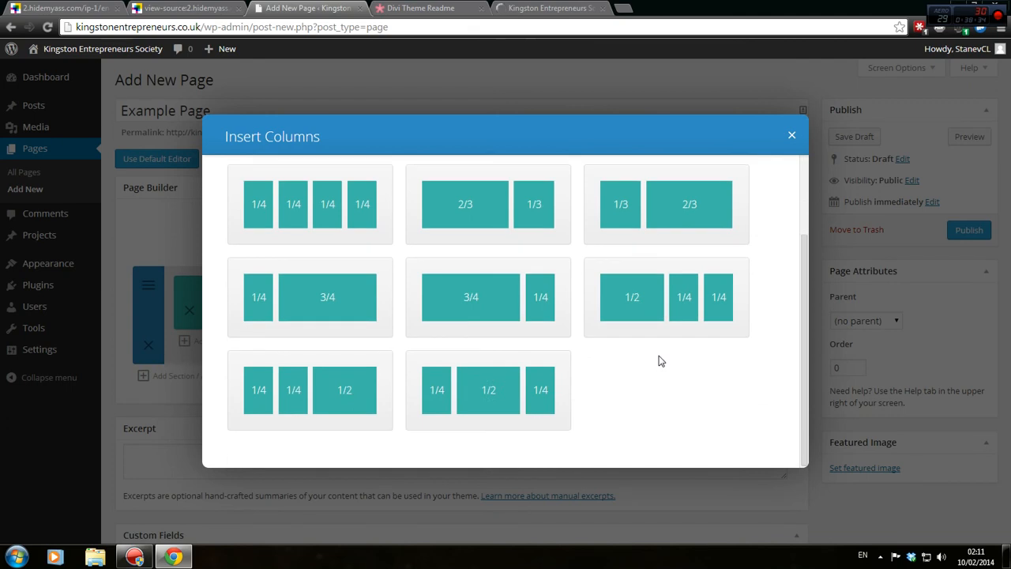
{"action": "scroll", "coordinate": [659, 359], "scroll_direction": "up", "scroll_amount": 2}
{"action": "left_click", "coordinate": [791, 135]}
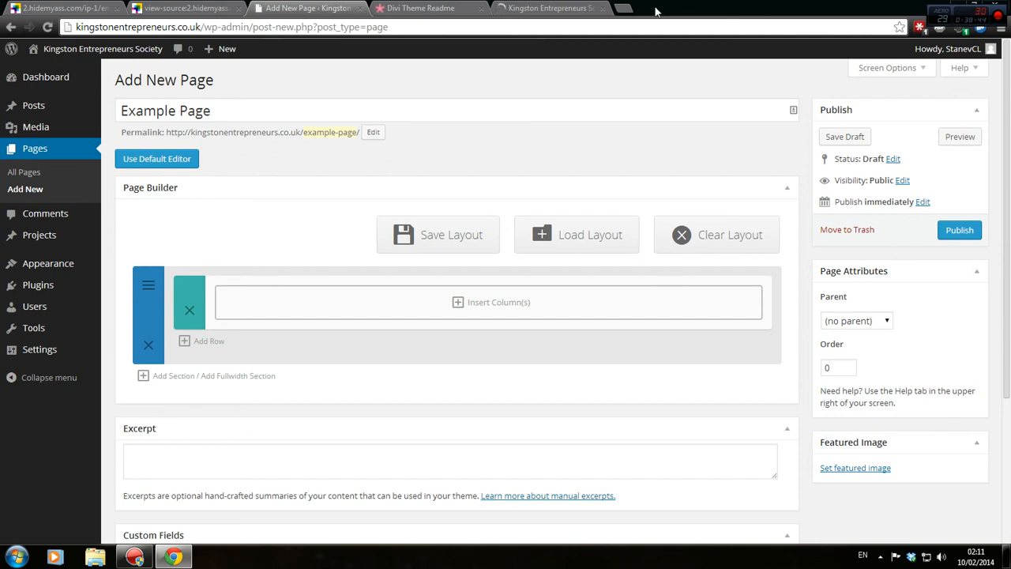
{"action": "scroll", "coordinate": [564, 196], "scroll_direction": "down", "scroll_amount": 3}
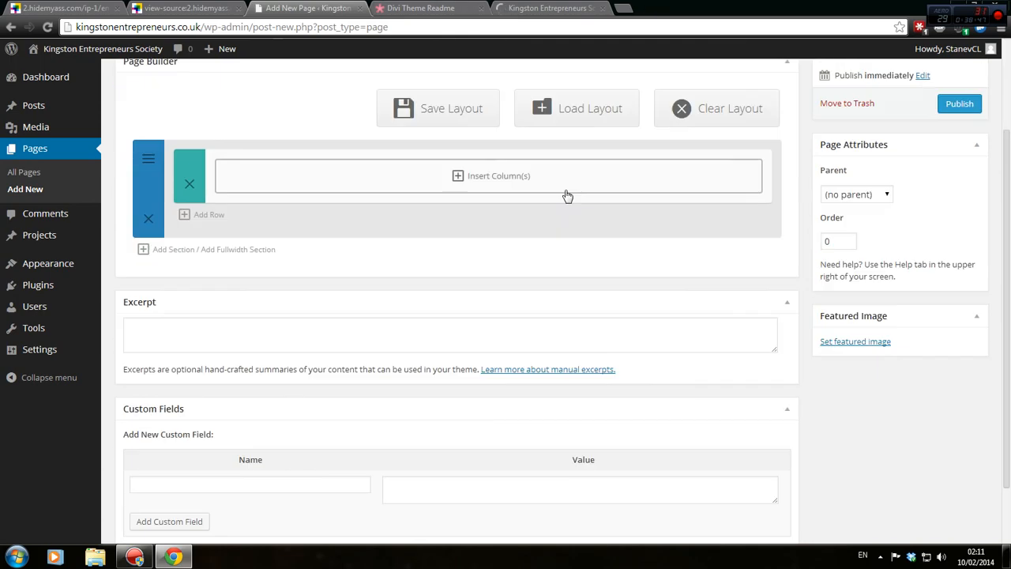
{"action": "scroll", "coordinate": [585, 205], "scroll_direction": "up", "scroll_amount": 3}
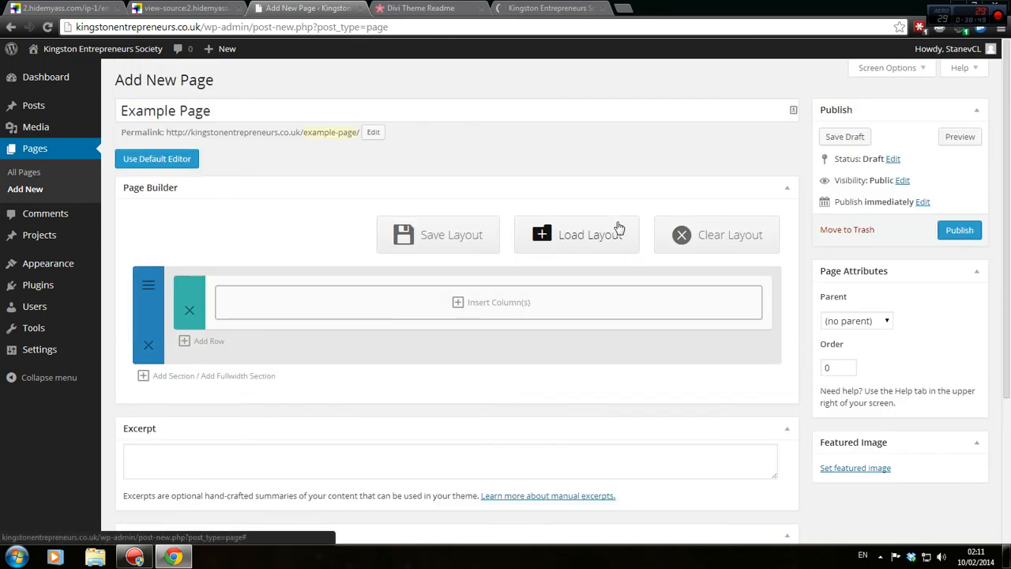